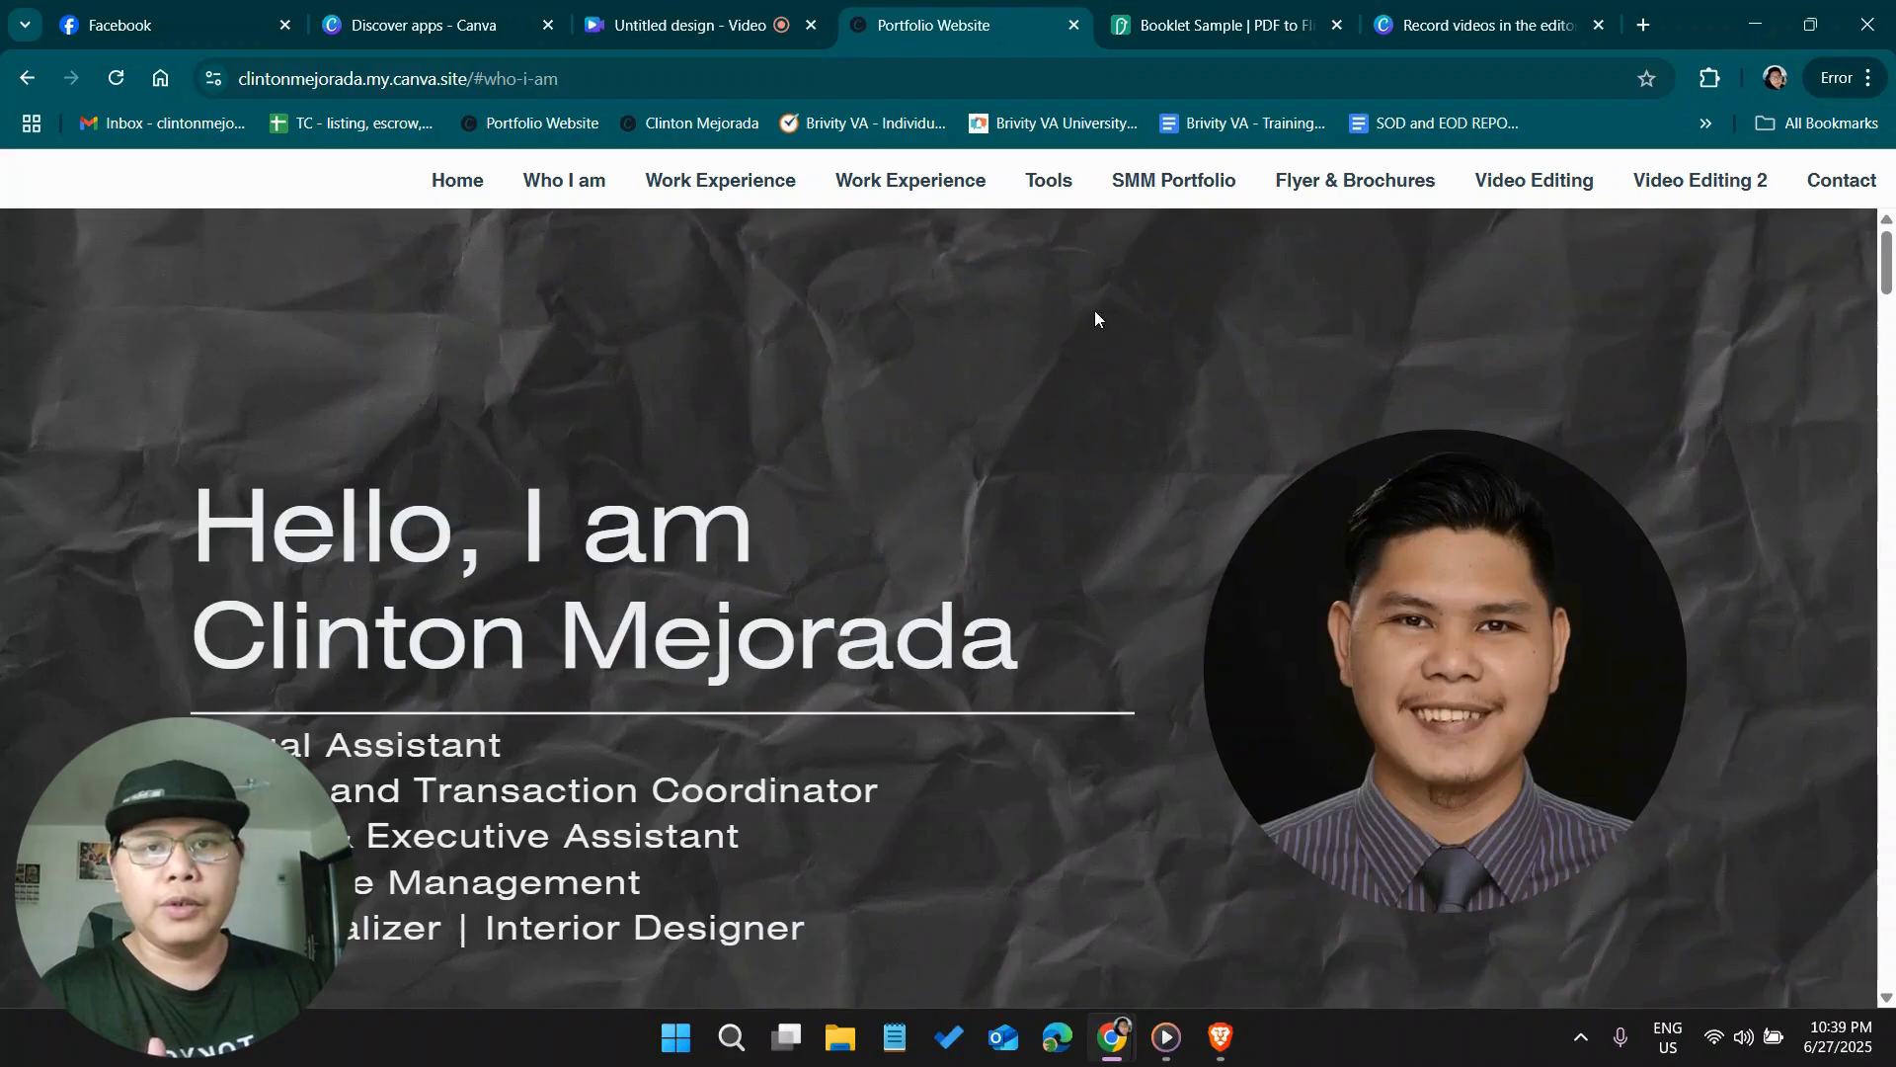
# Review the portfolio site's Home, Who I am, both Work Experience and Tools sections
pyautogui.click(592, 174)
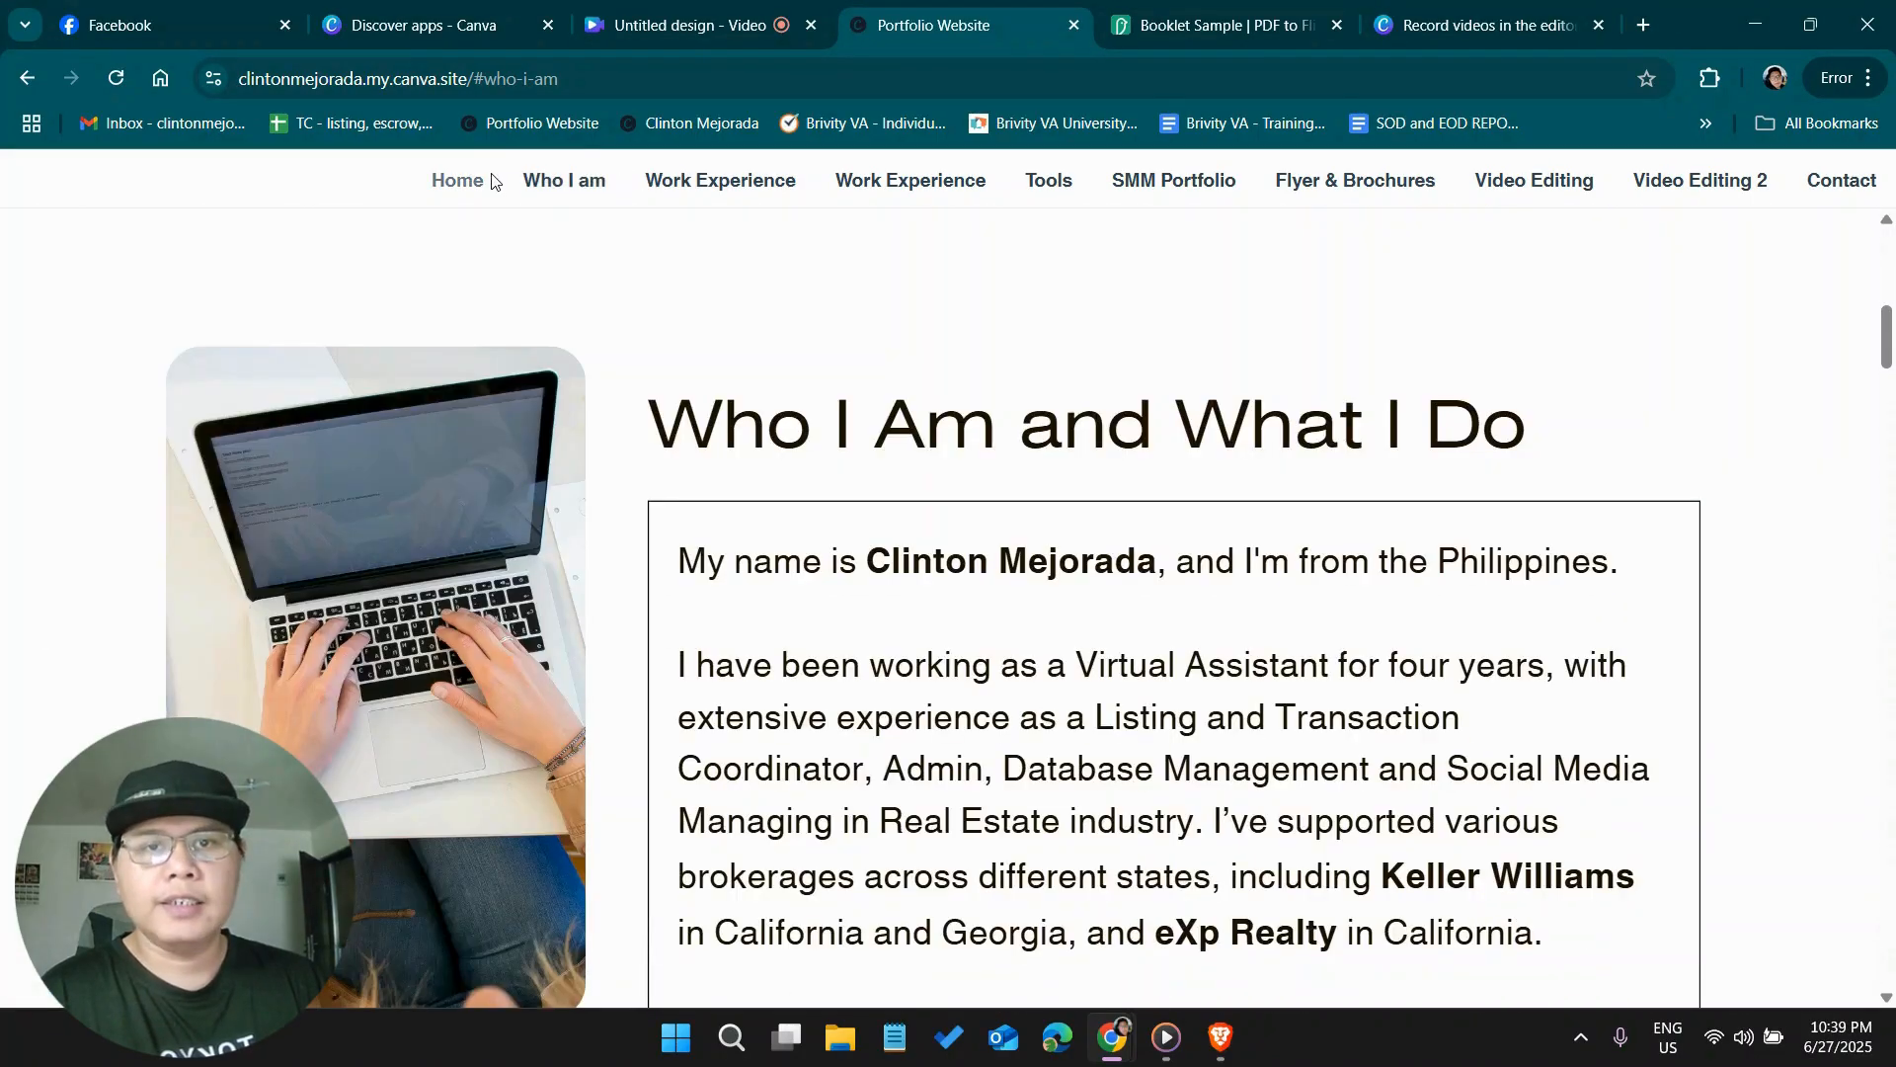
pyautogui.click(466, 181)
pyautogui.click(686, 186)
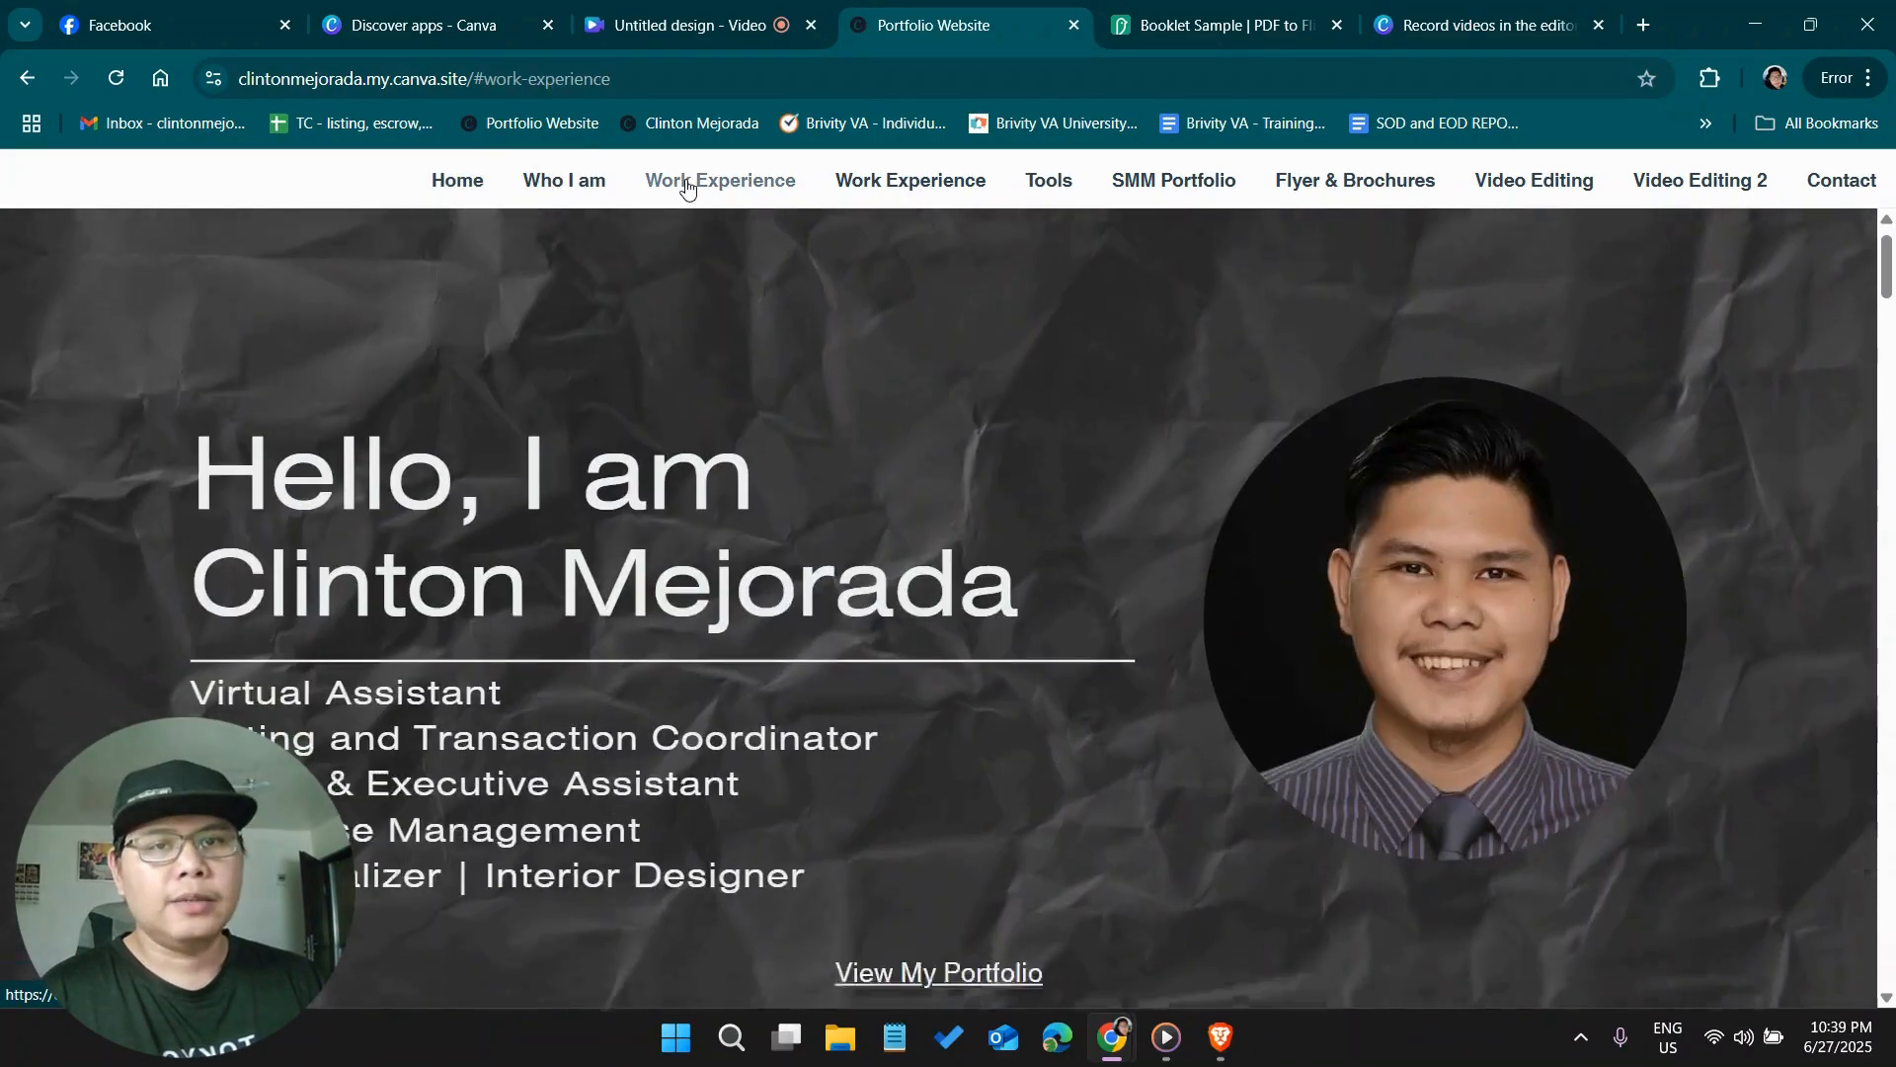
pyautogui.click(855, 184)
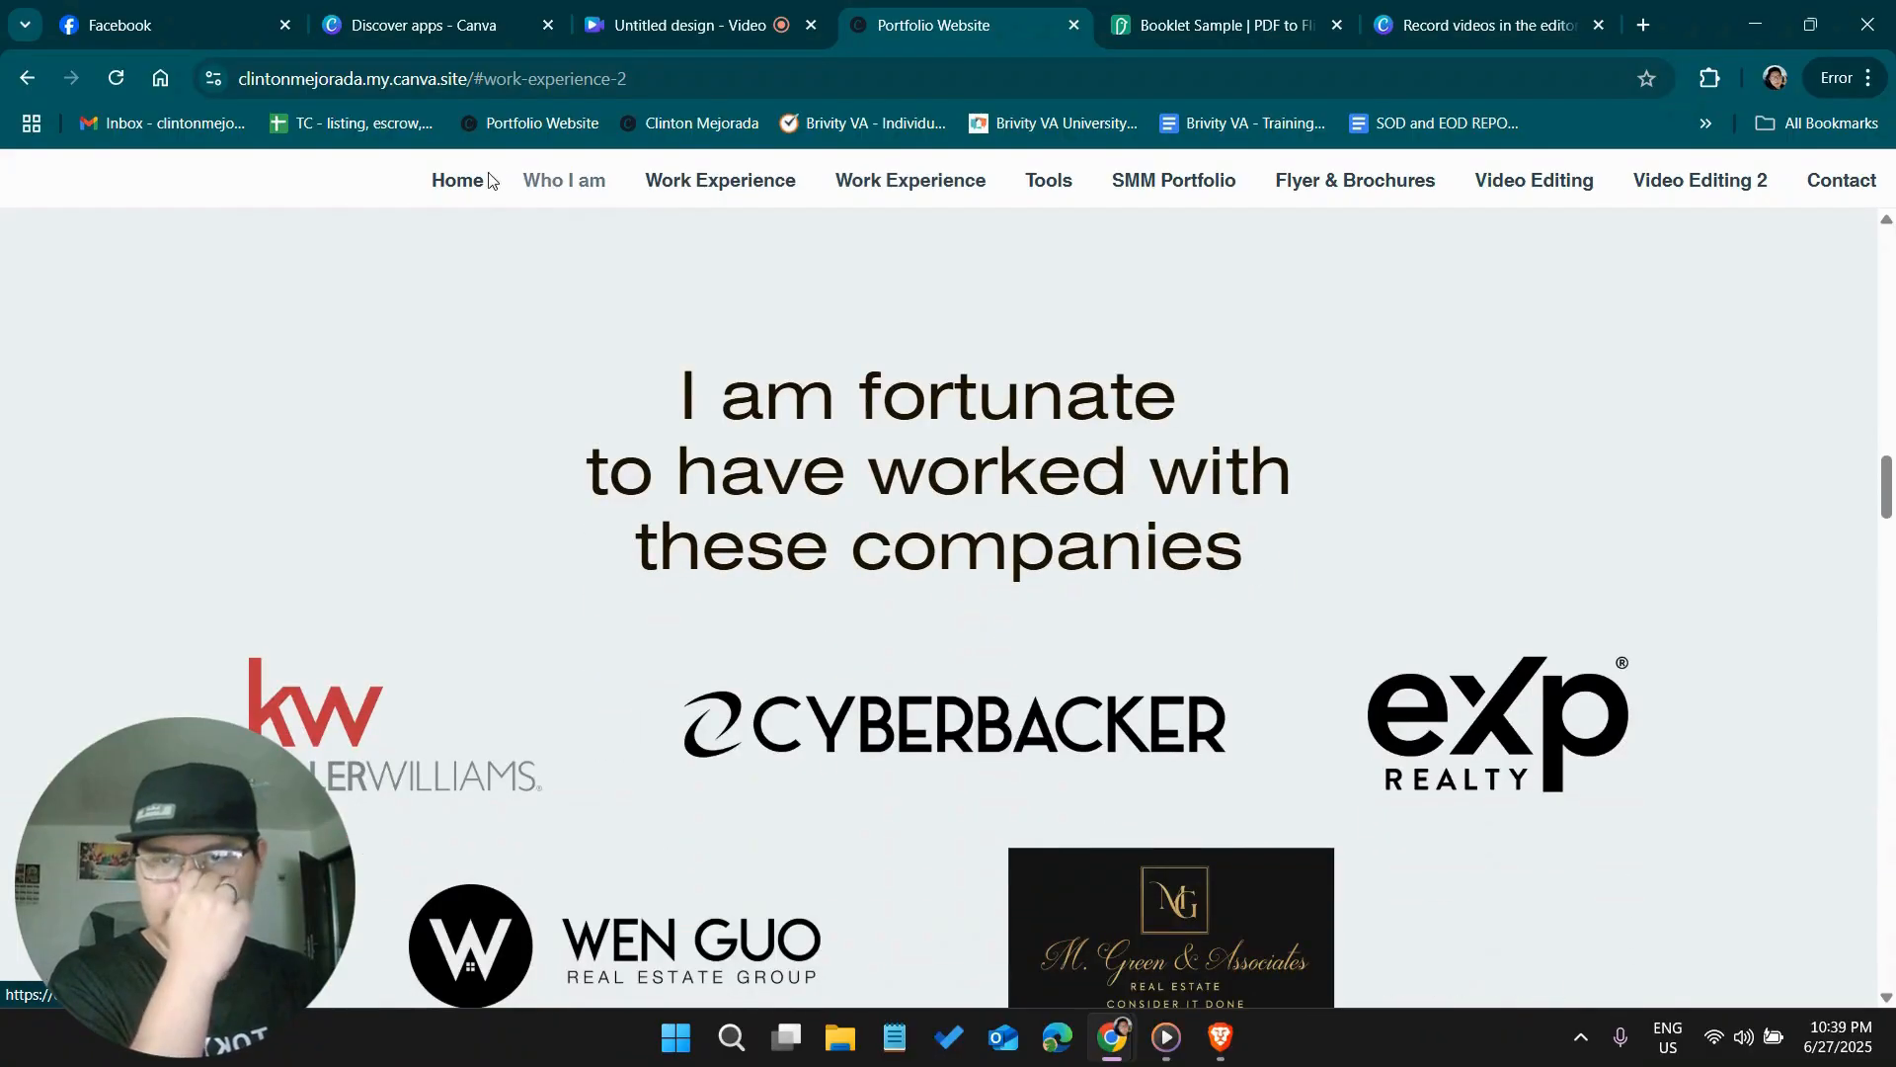
pyautogui.click(459, 180)
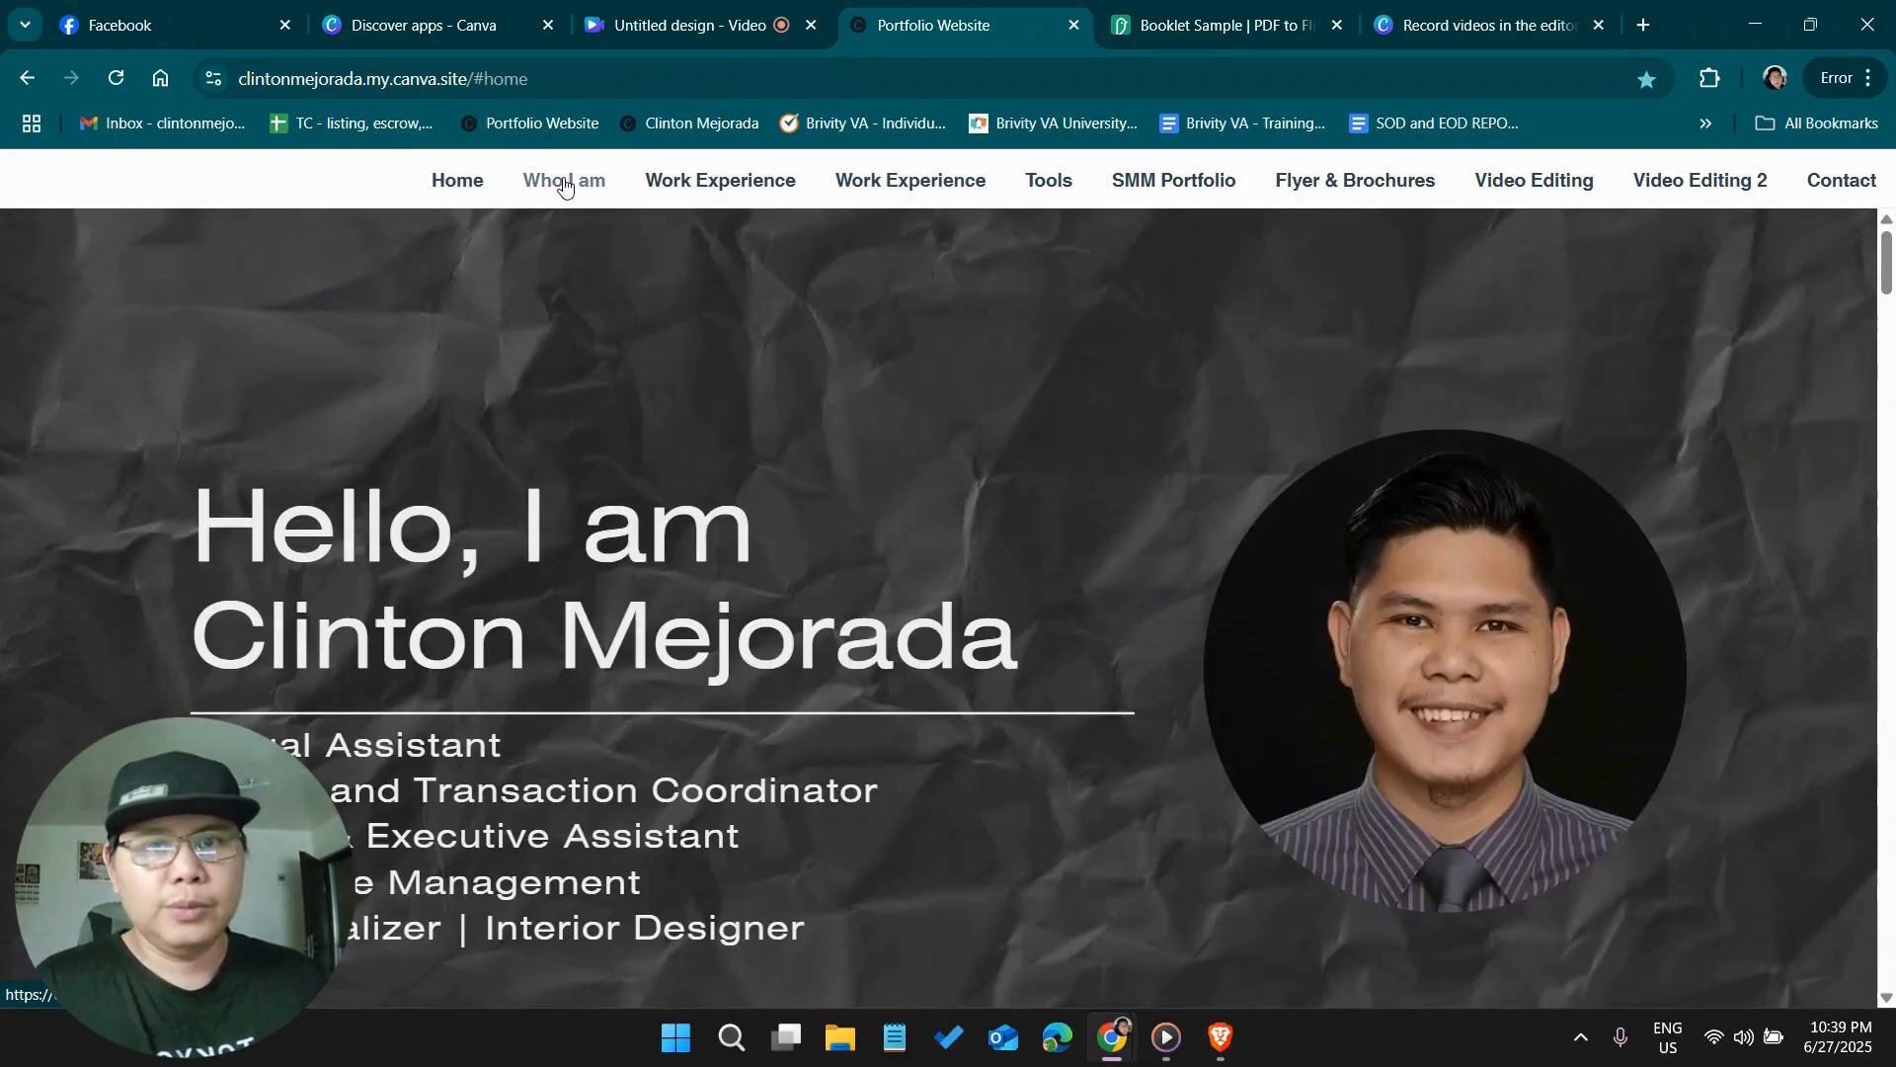
pyautogui.click(564, 182)
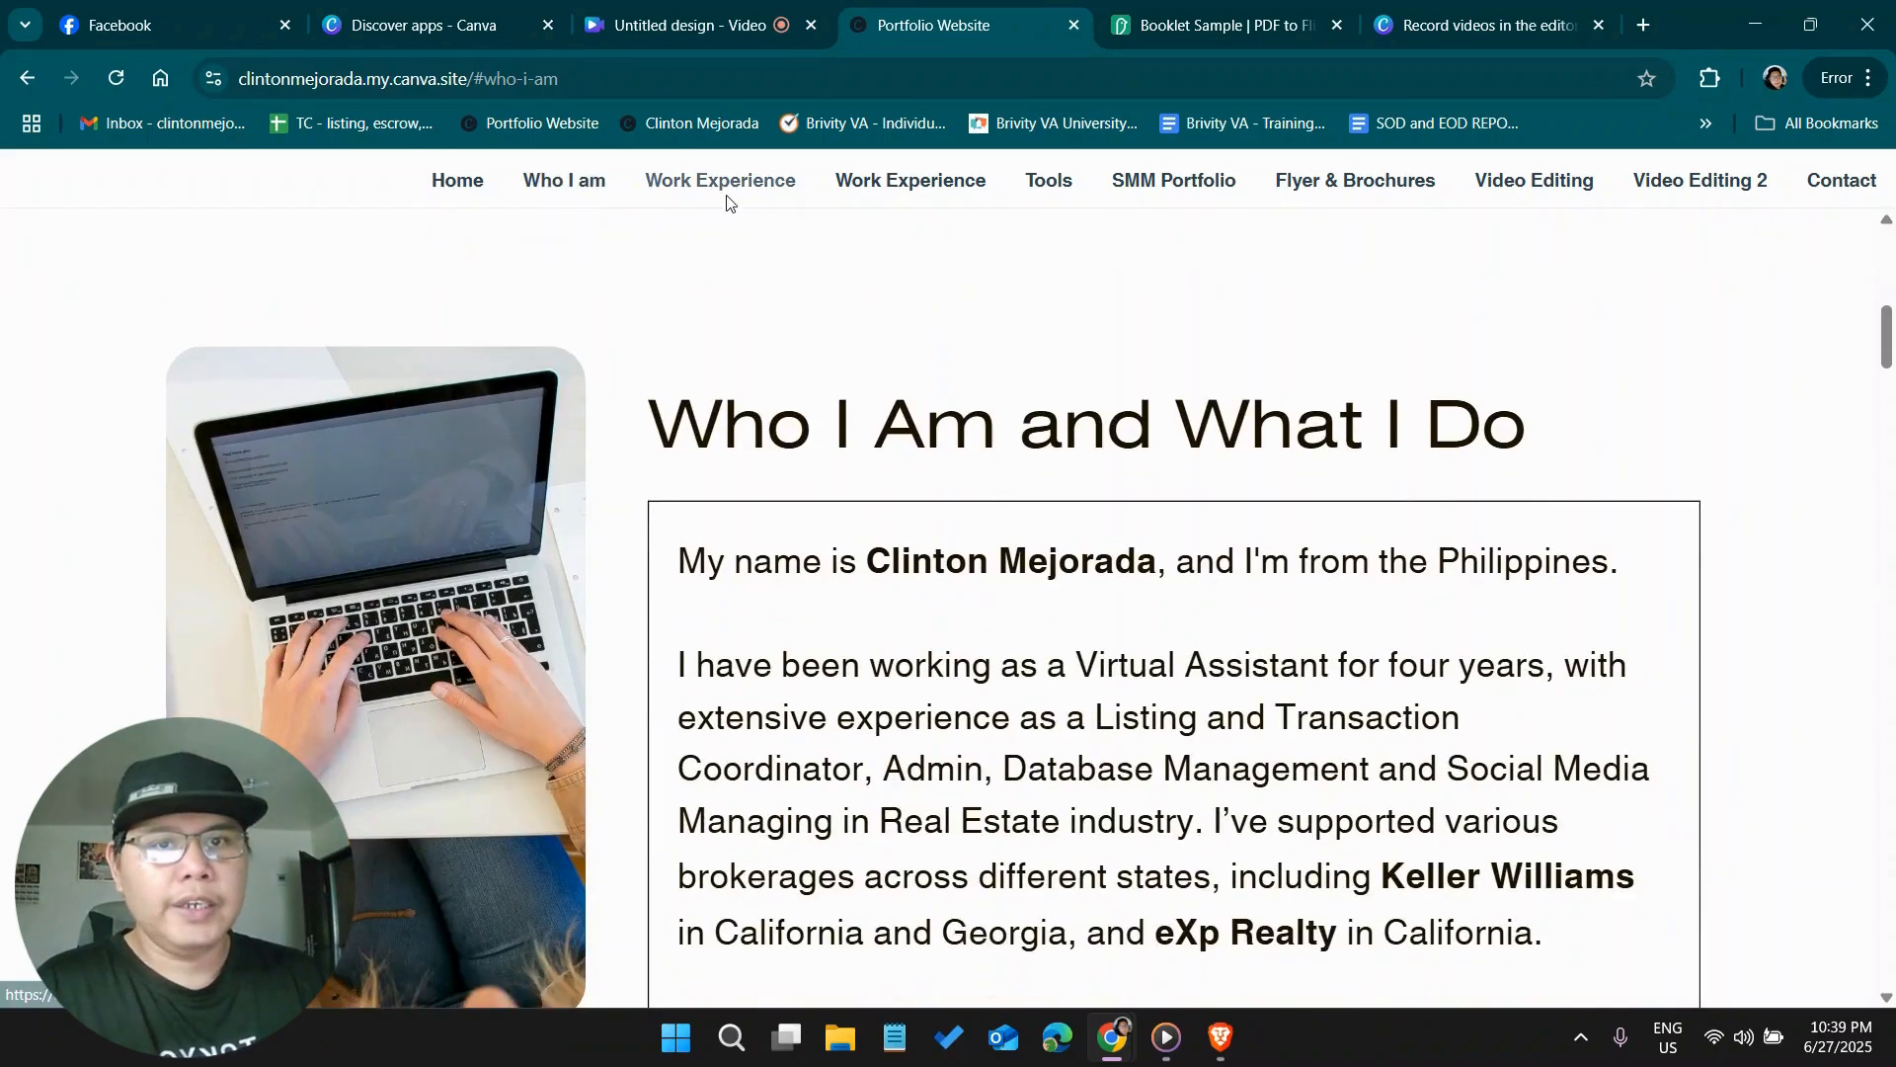
pyautogui.click(731, 197)
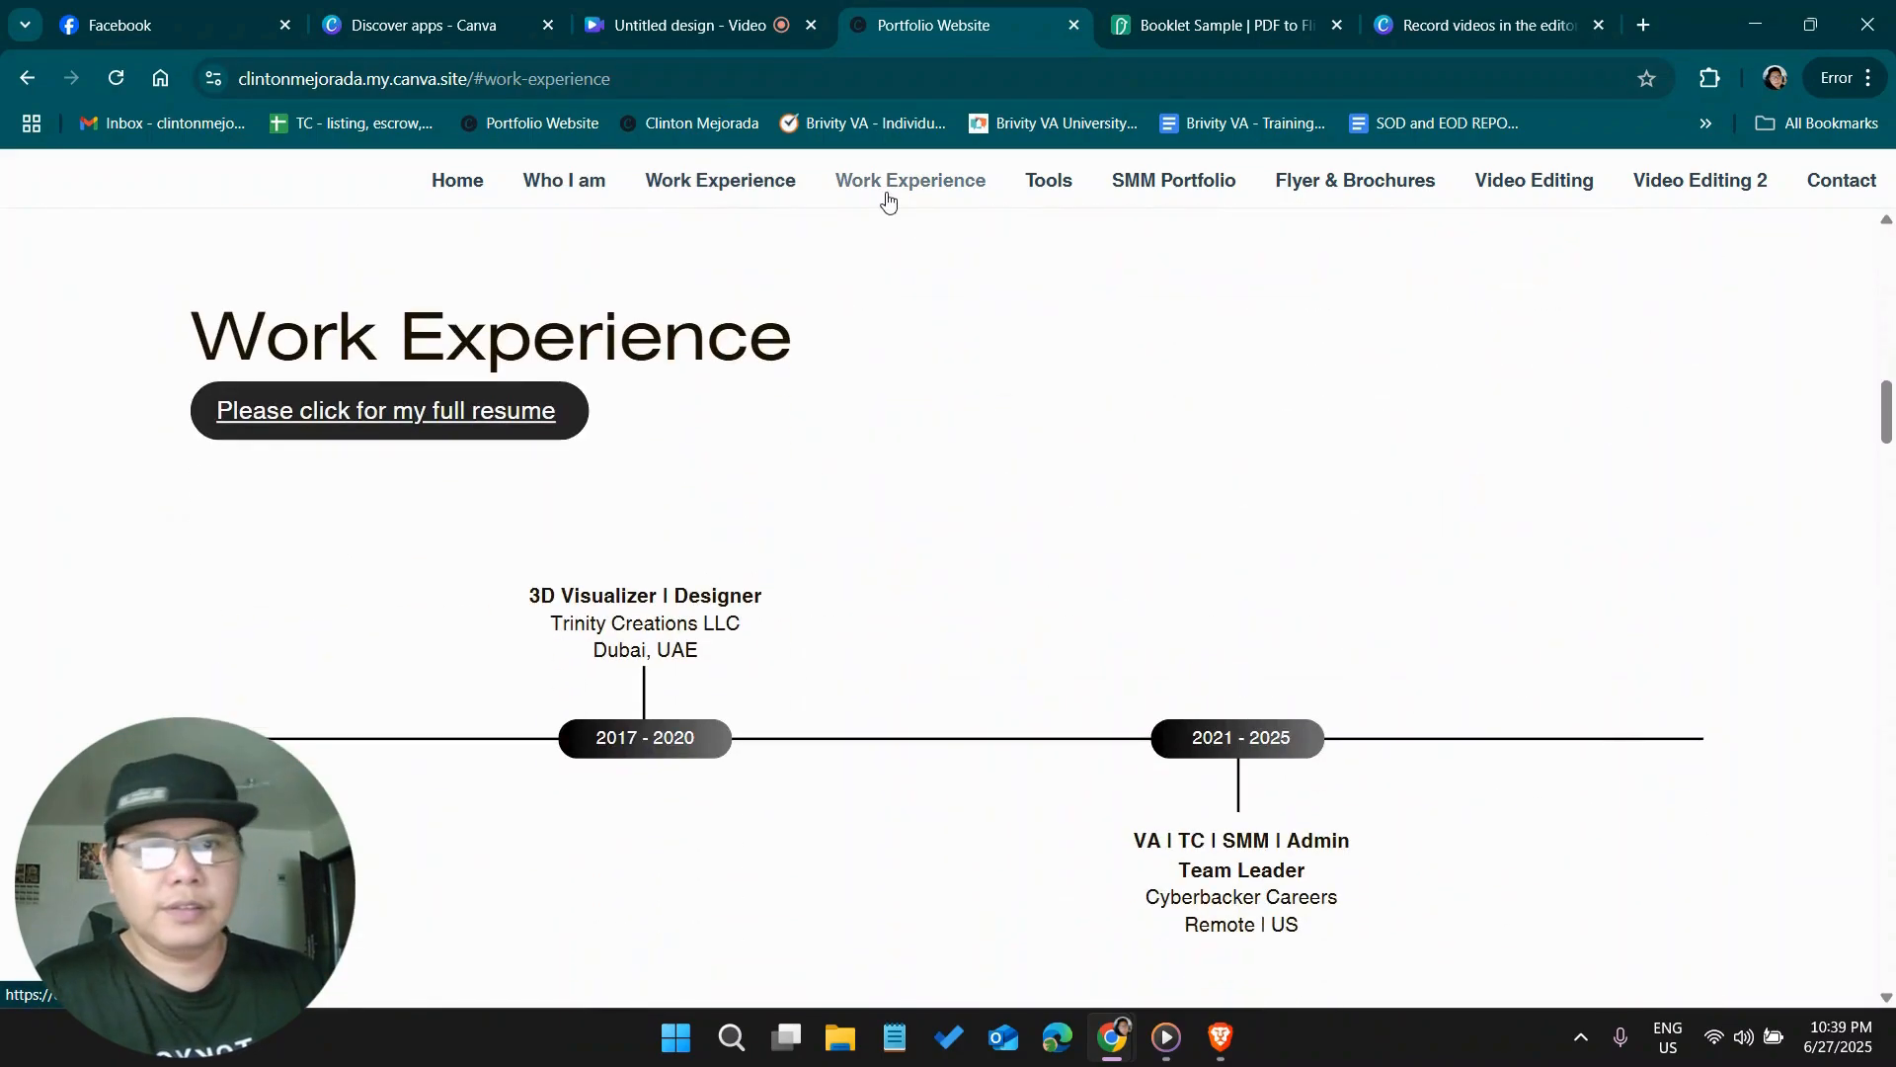
pyautogui.click(888, 197)
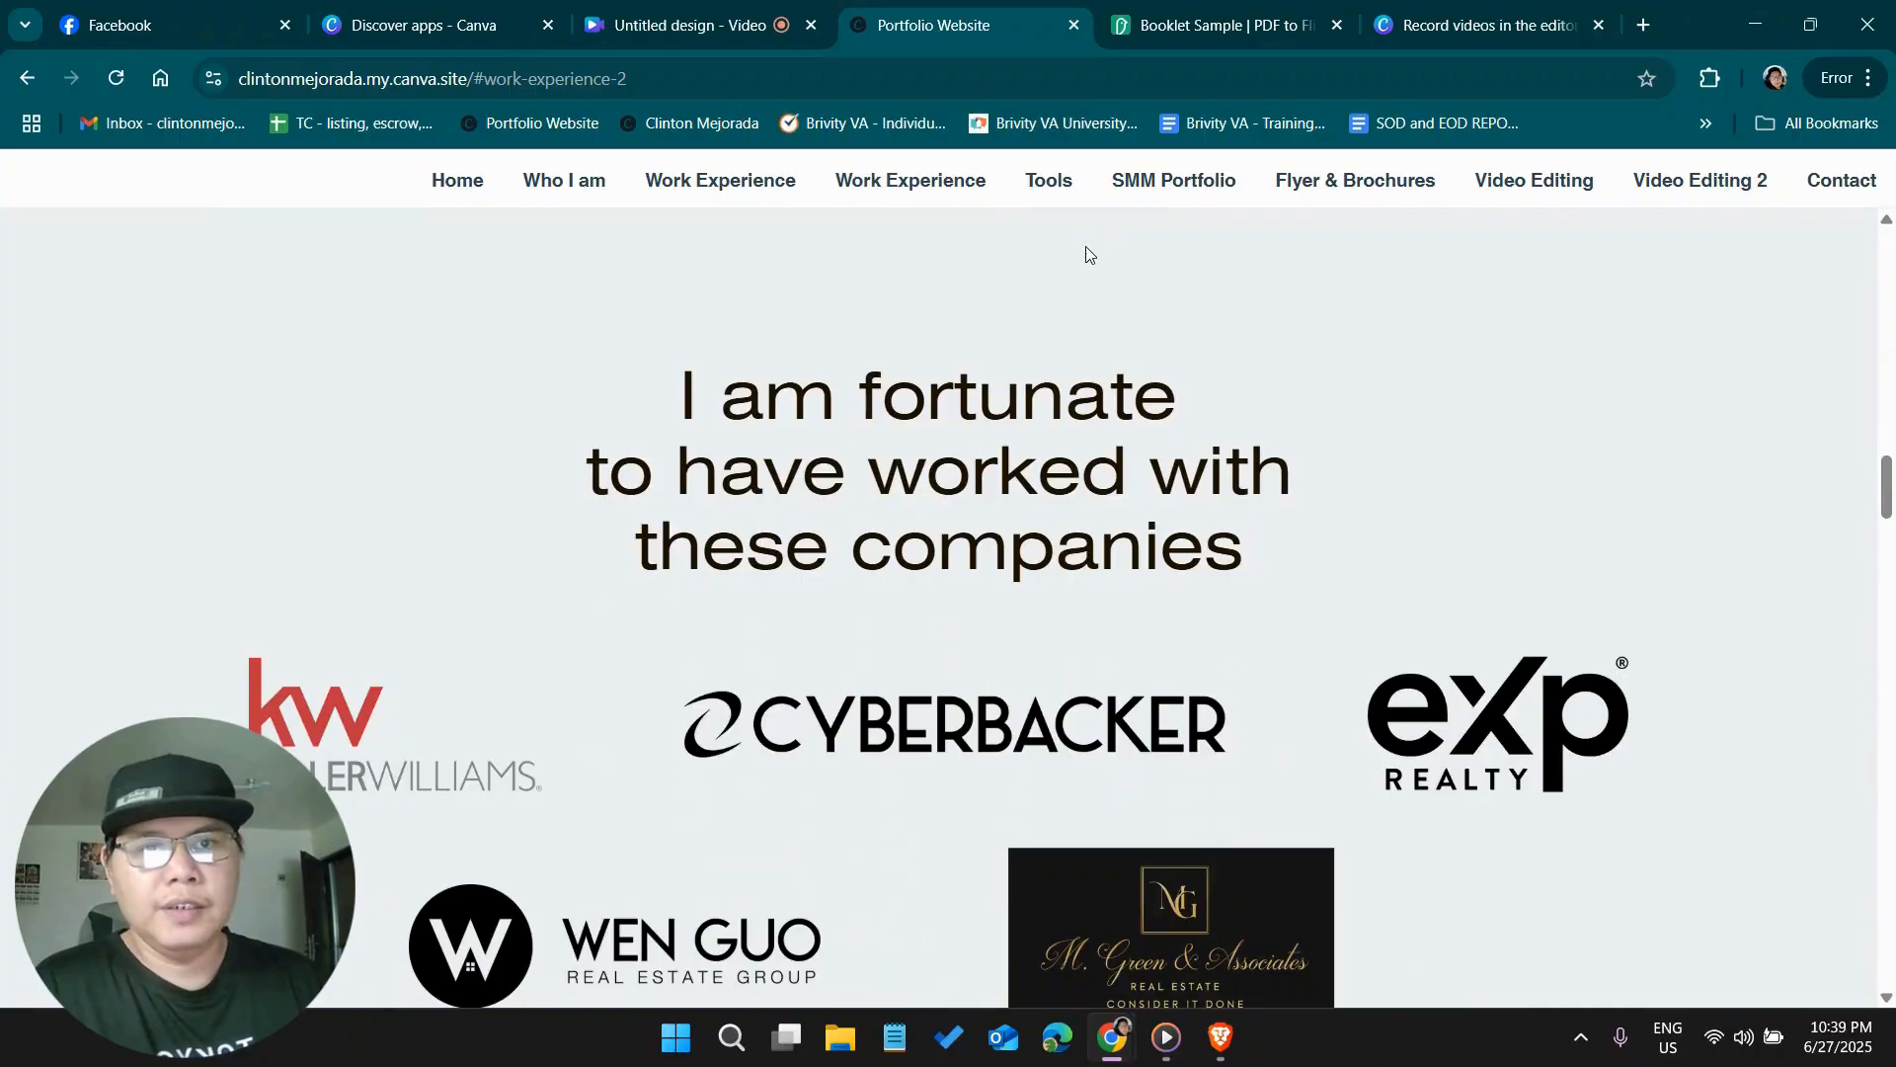
pyautogui.click(1046, 195)
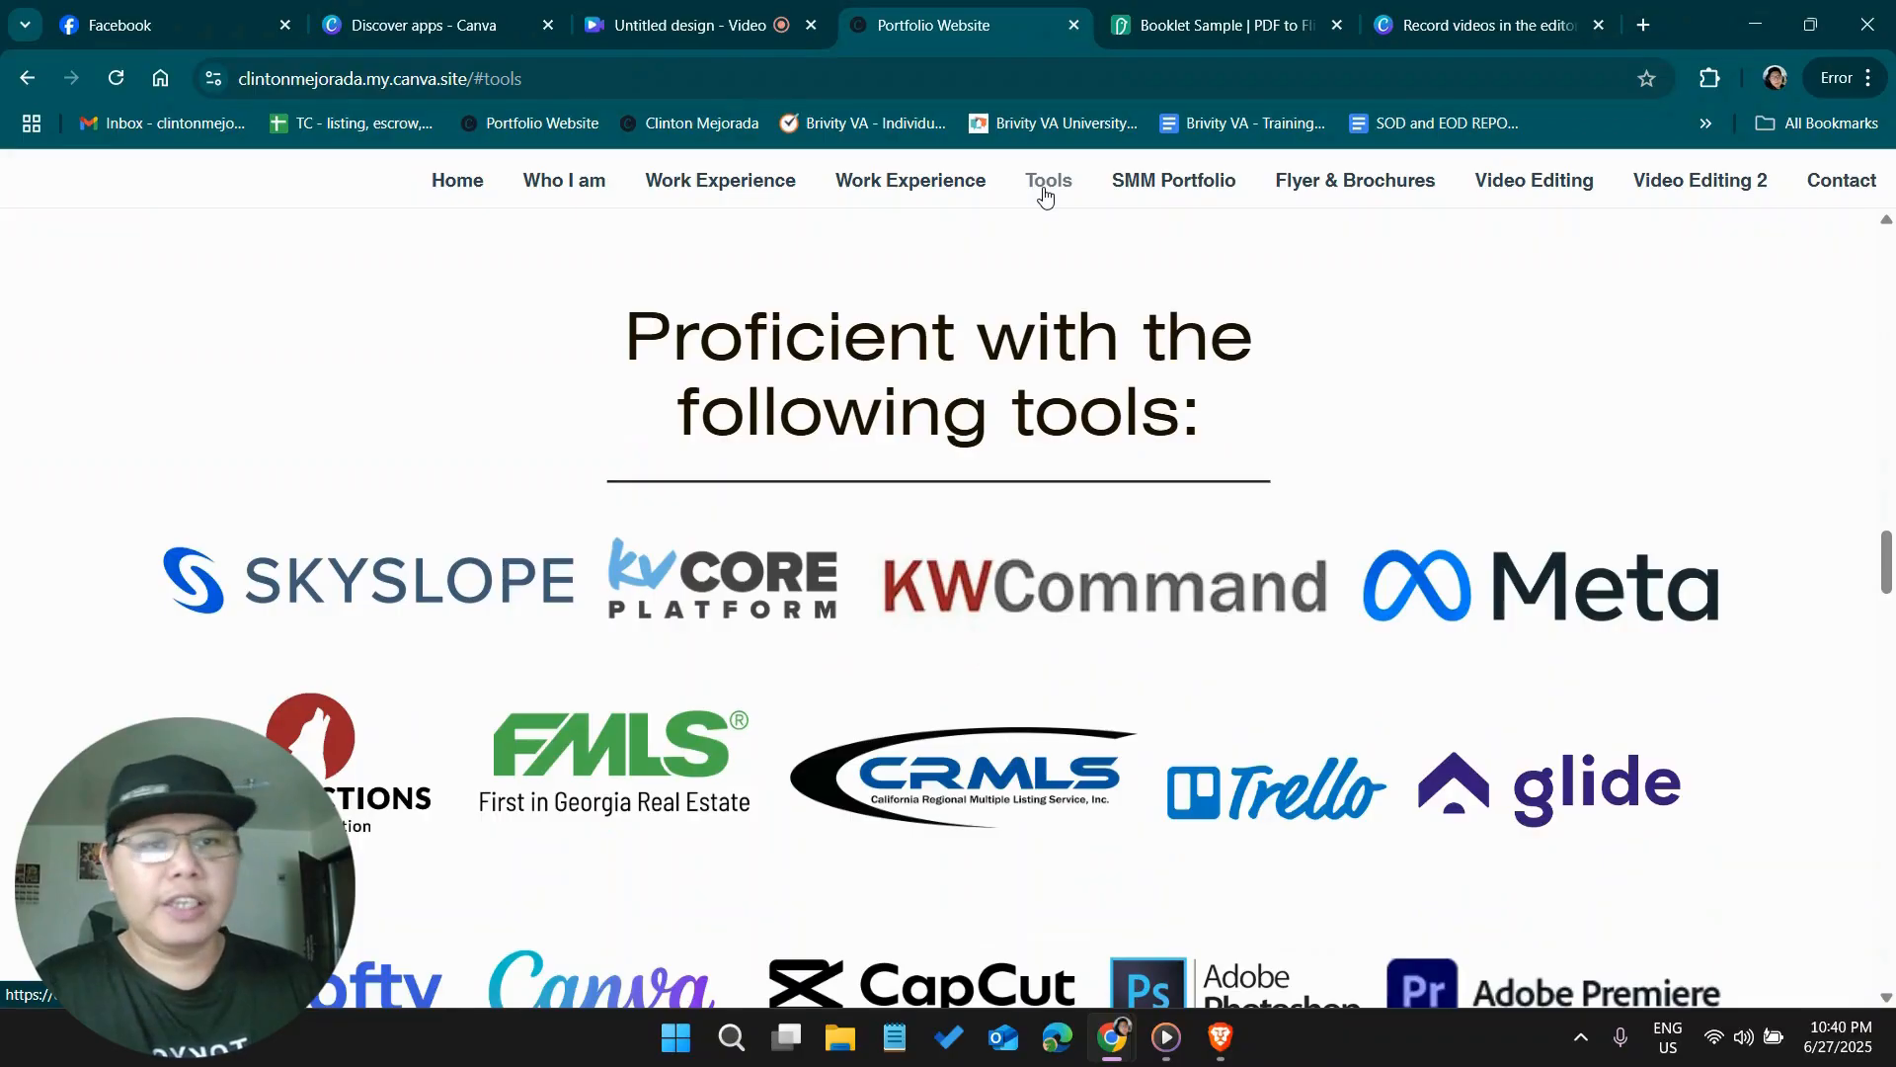
# Examine the portfolio's tools, social media, flyer and brochure, and video editing samples, ending back at the Home section
pyautogui.scroll(-15, 1194, 432)
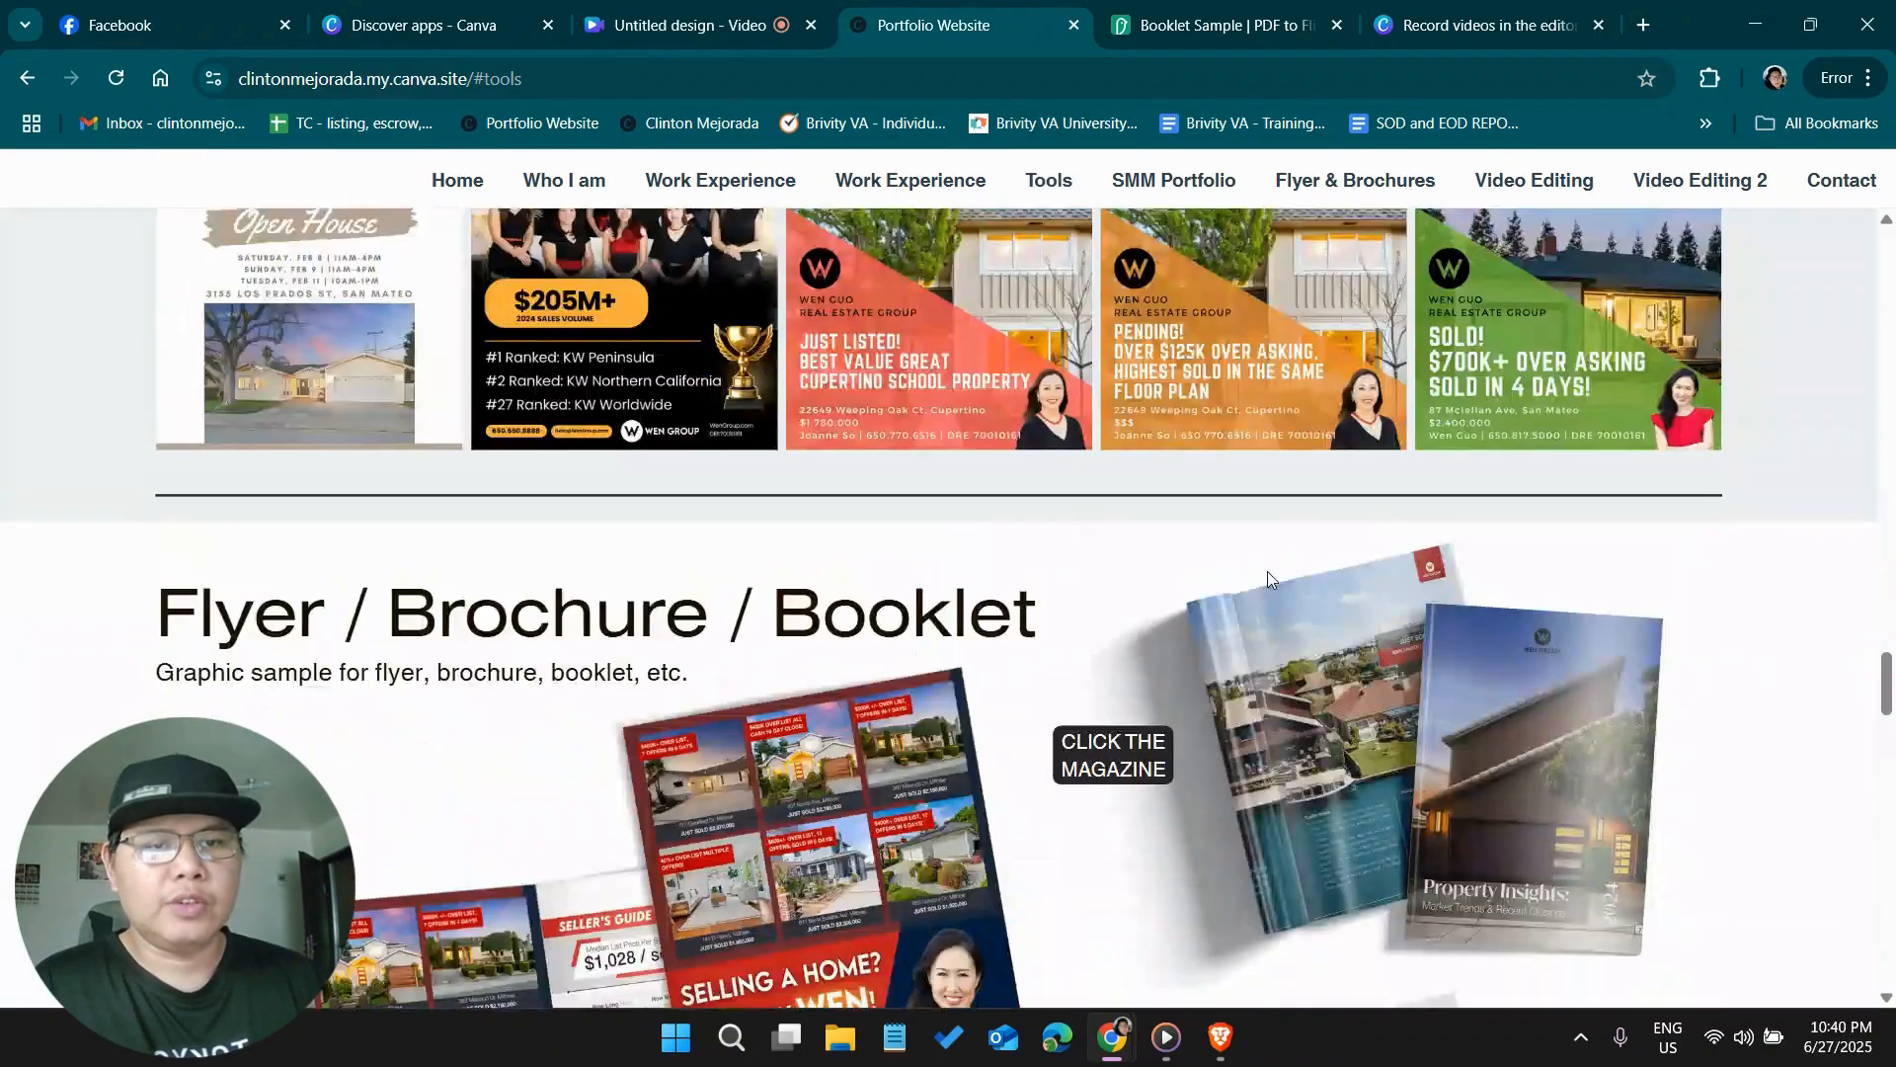
pyautogui.scroll(20, 1268, 579)
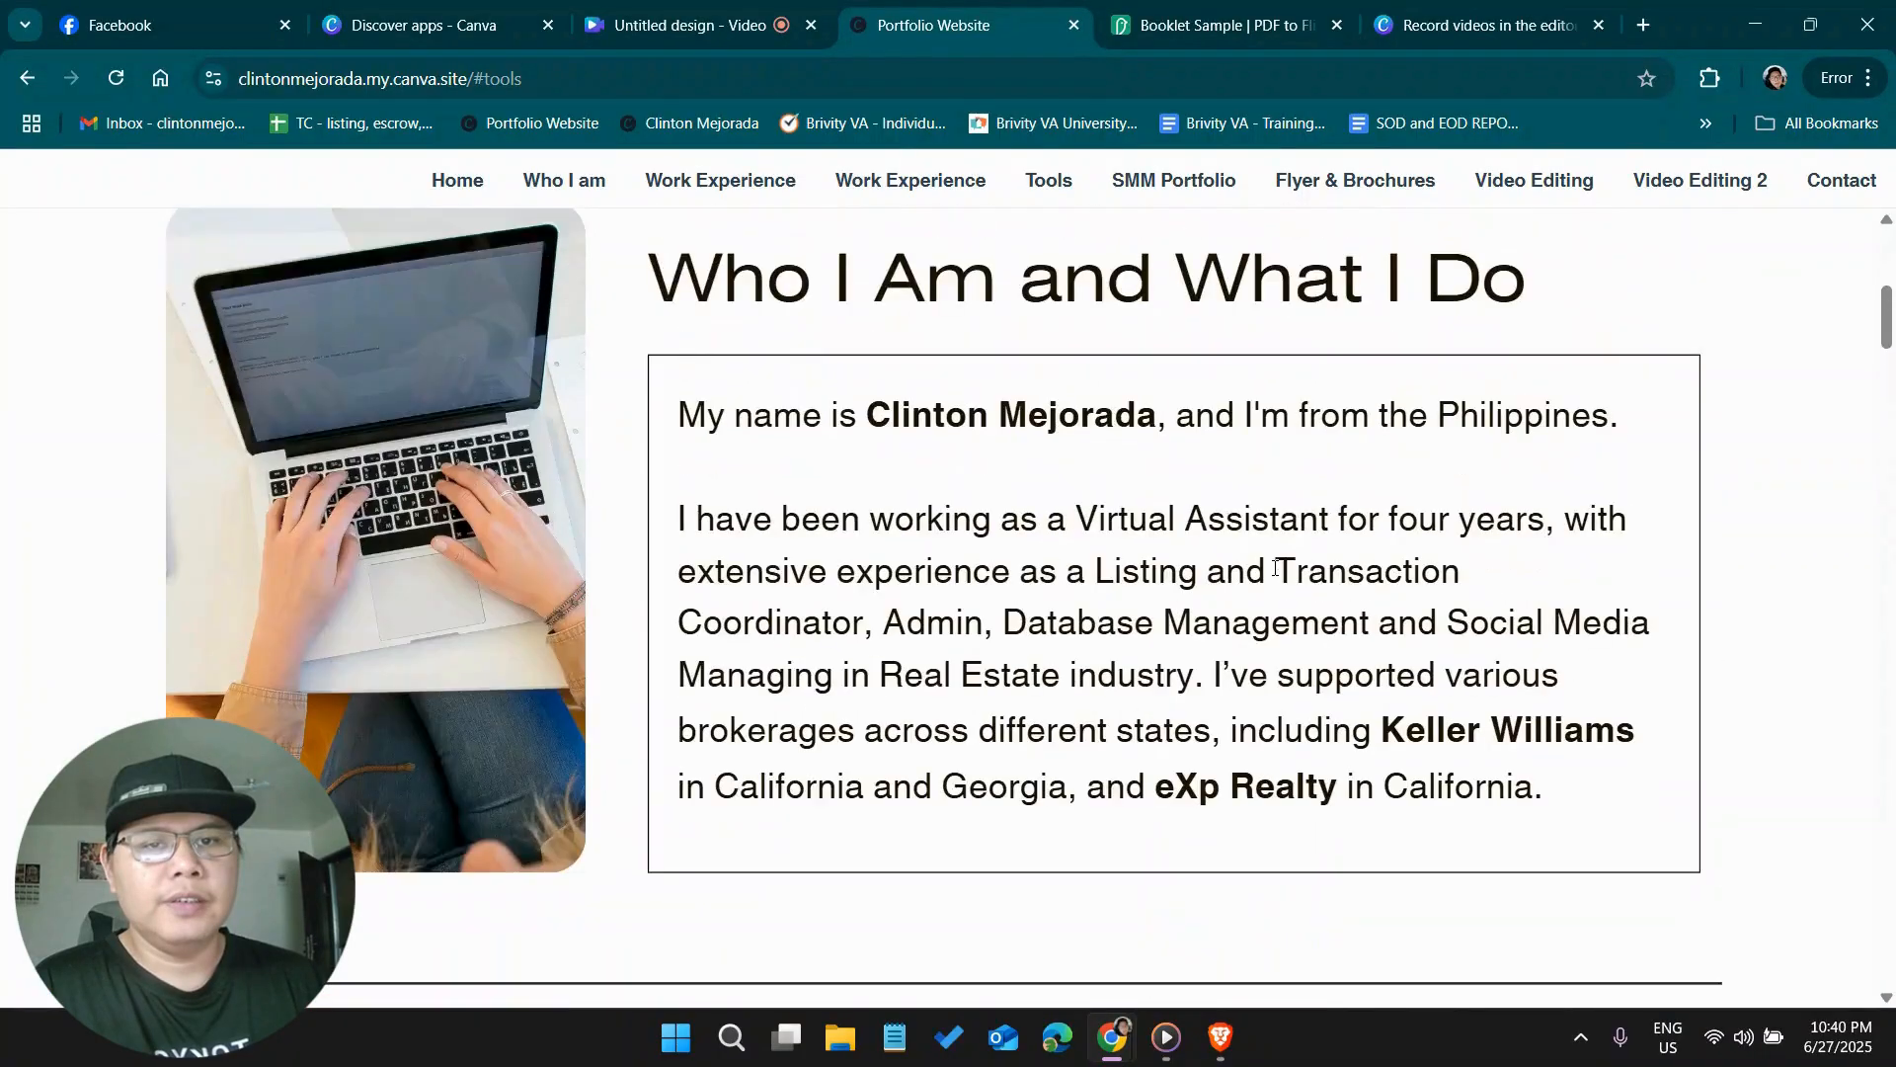
pyautogui.scroll(-20, 1276, 570)
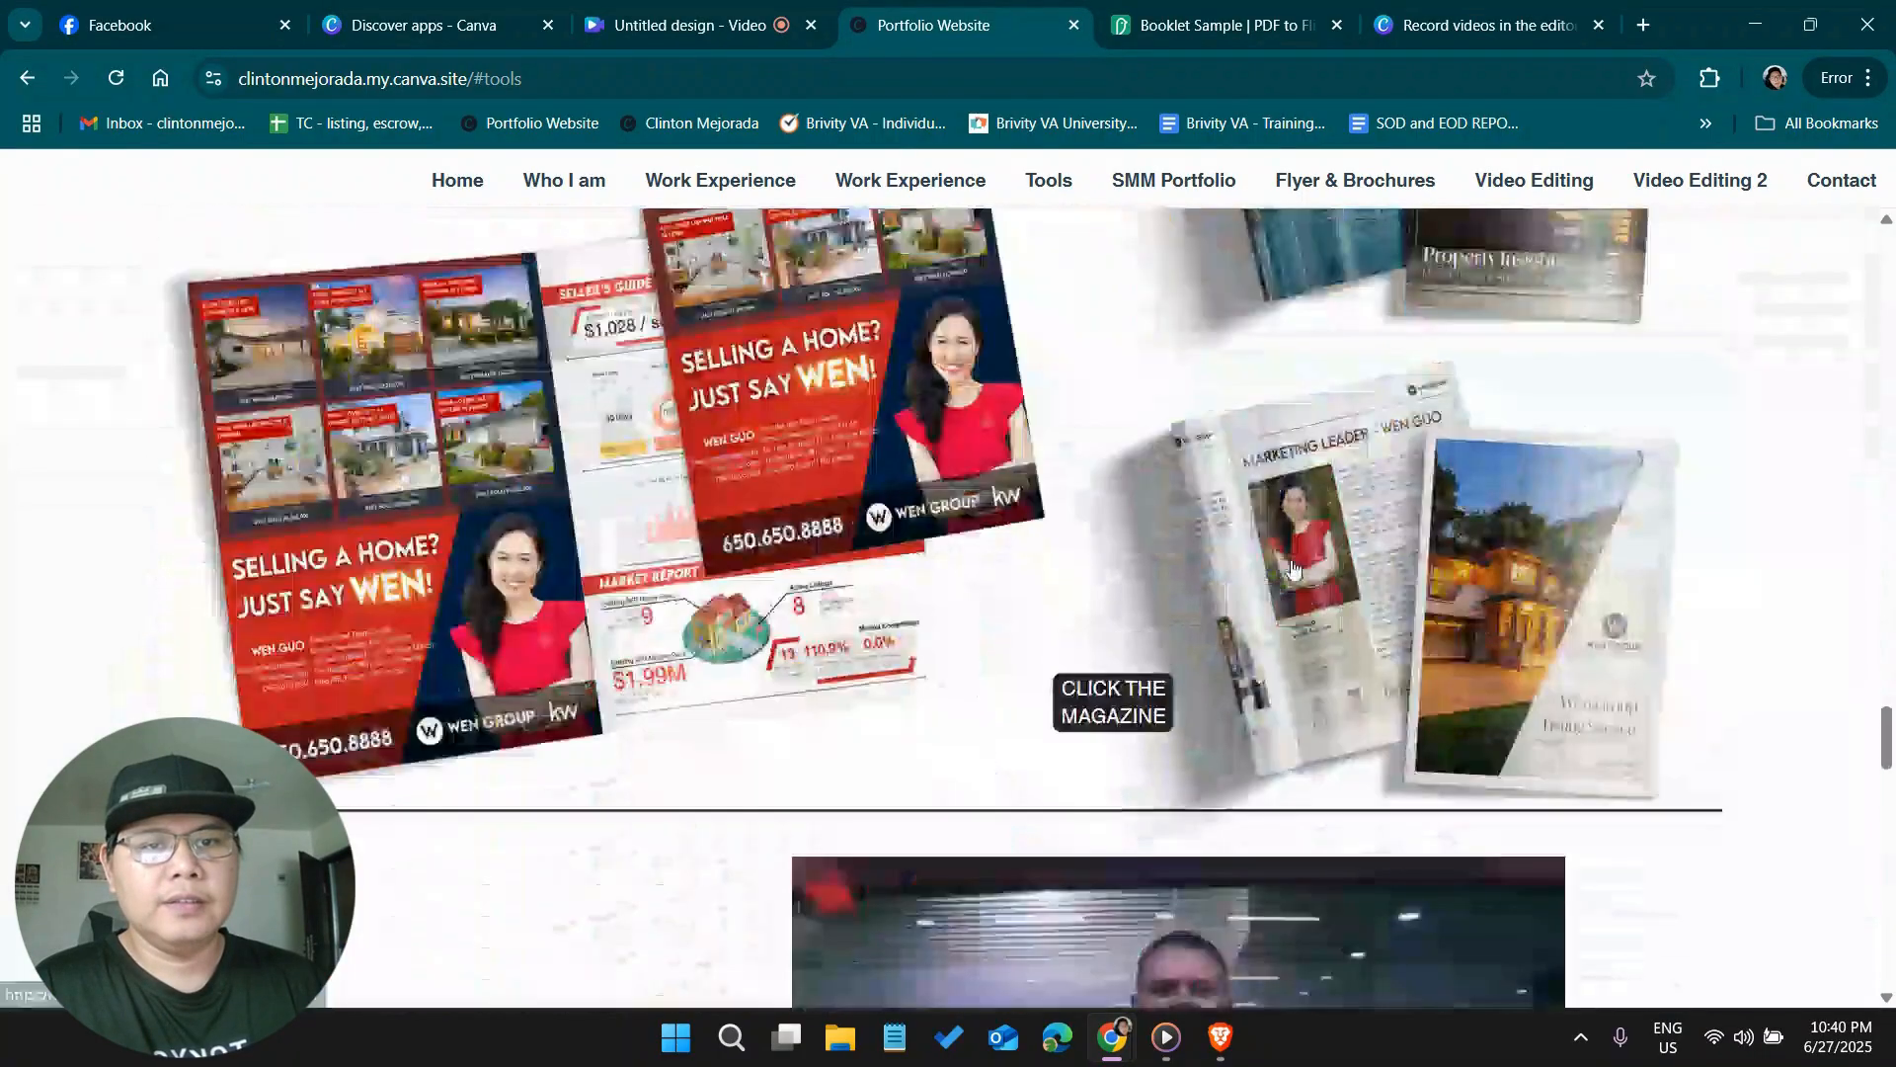
pyautogui.scroll(-10, 1292, 565)
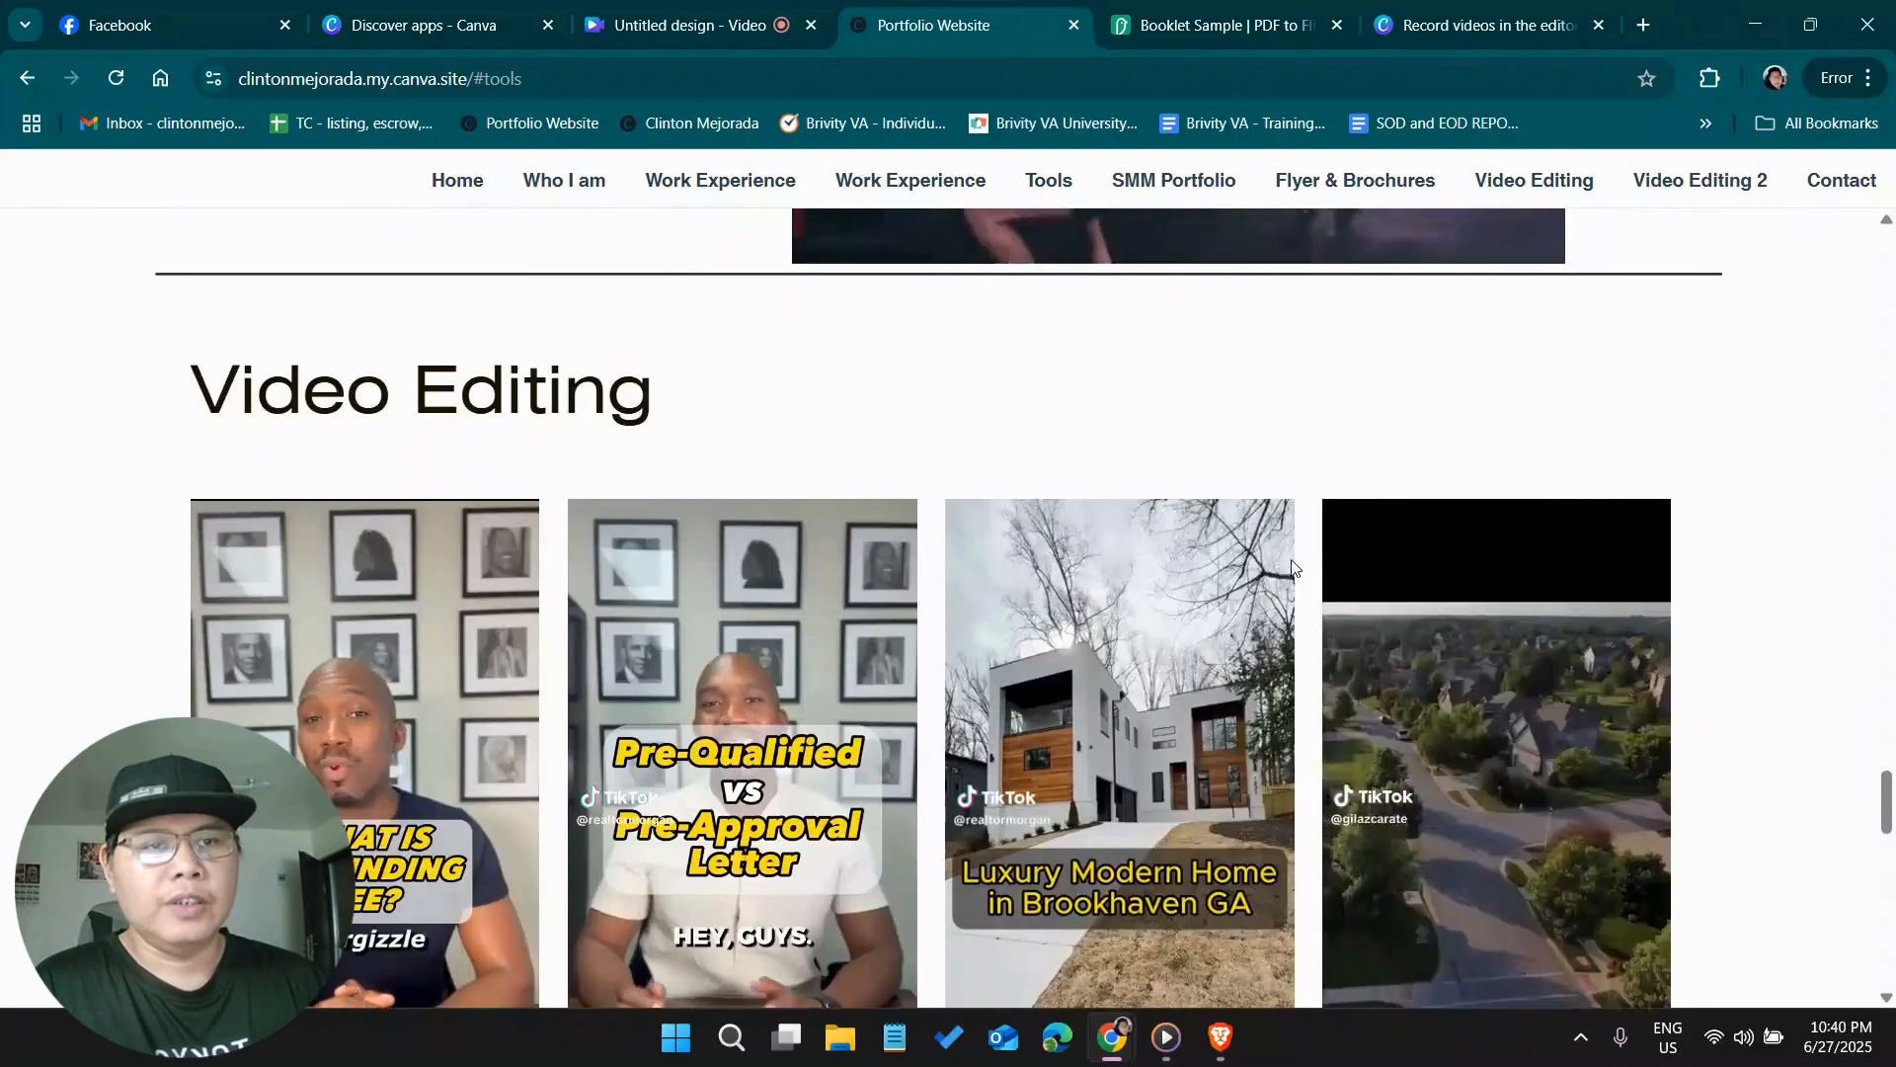
pyautogui.scroll(10, 1291, 563)
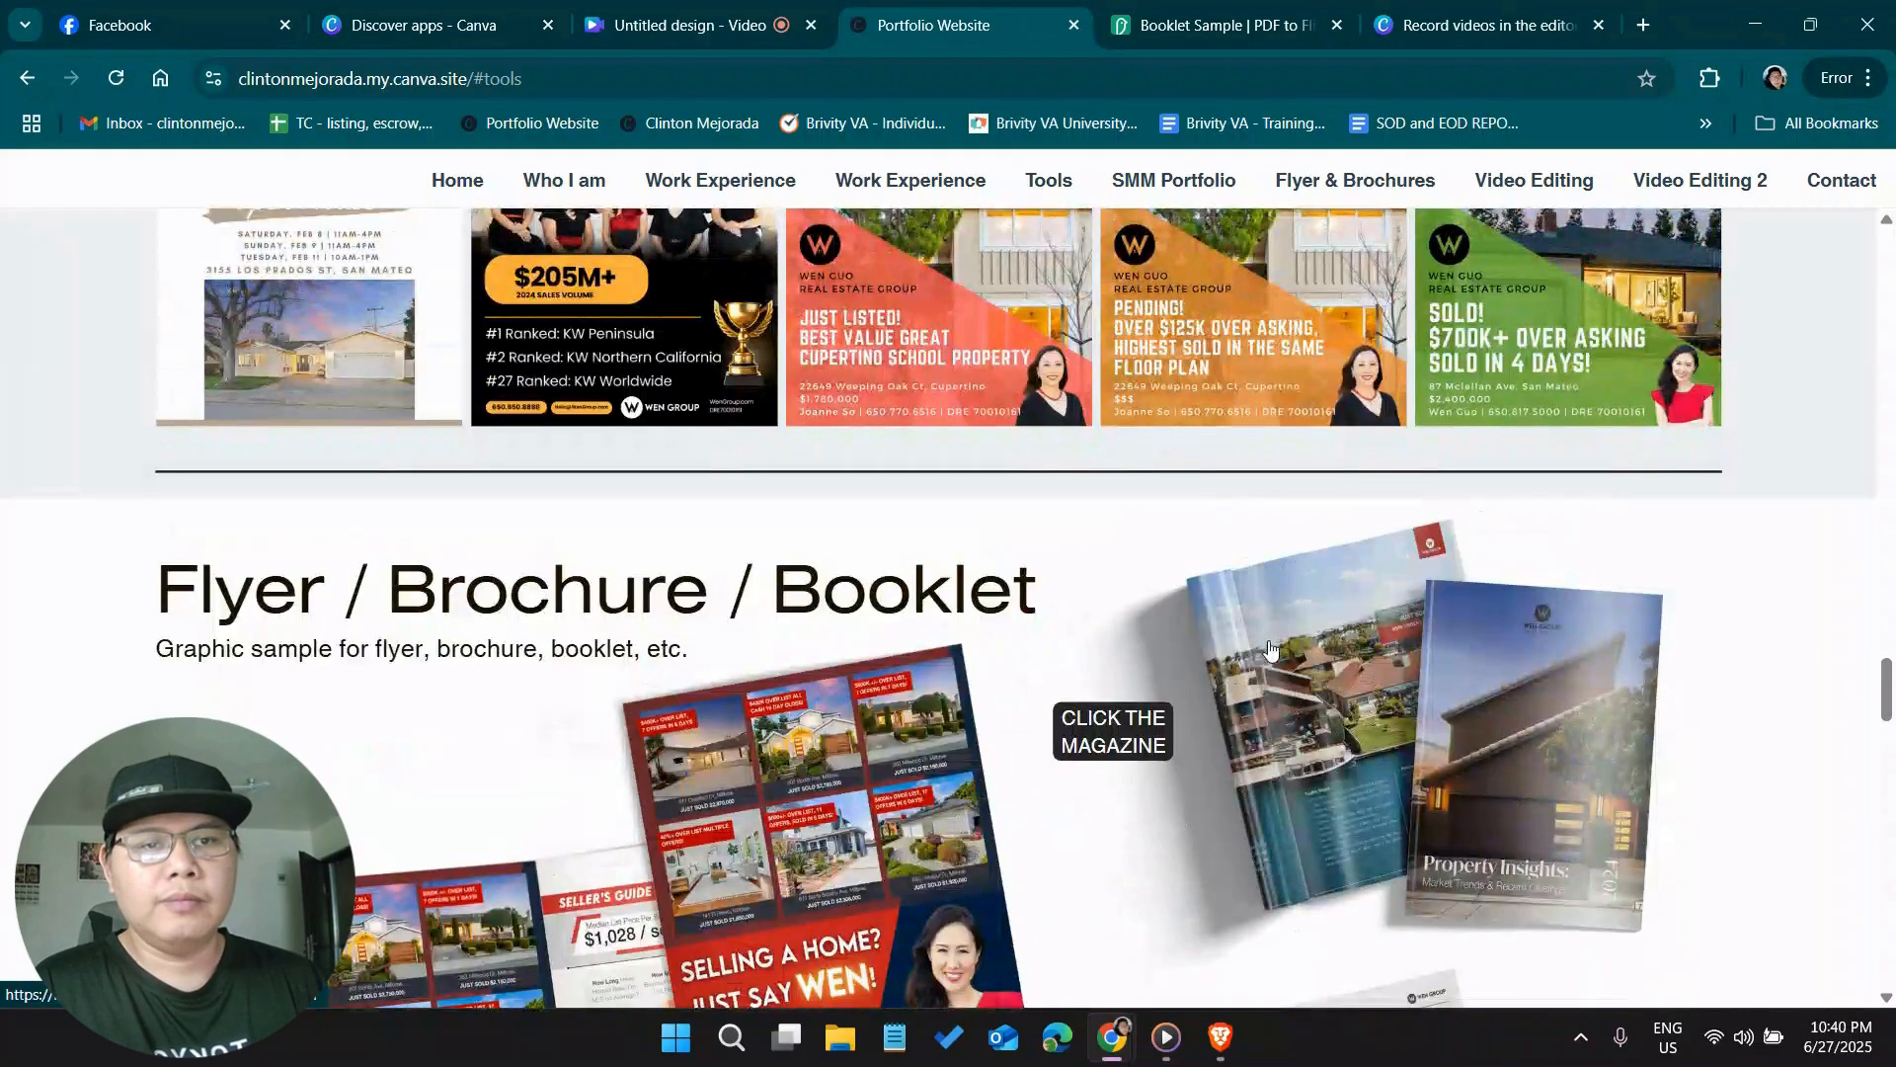
pyautogui.scroll(1, 1148, 796)
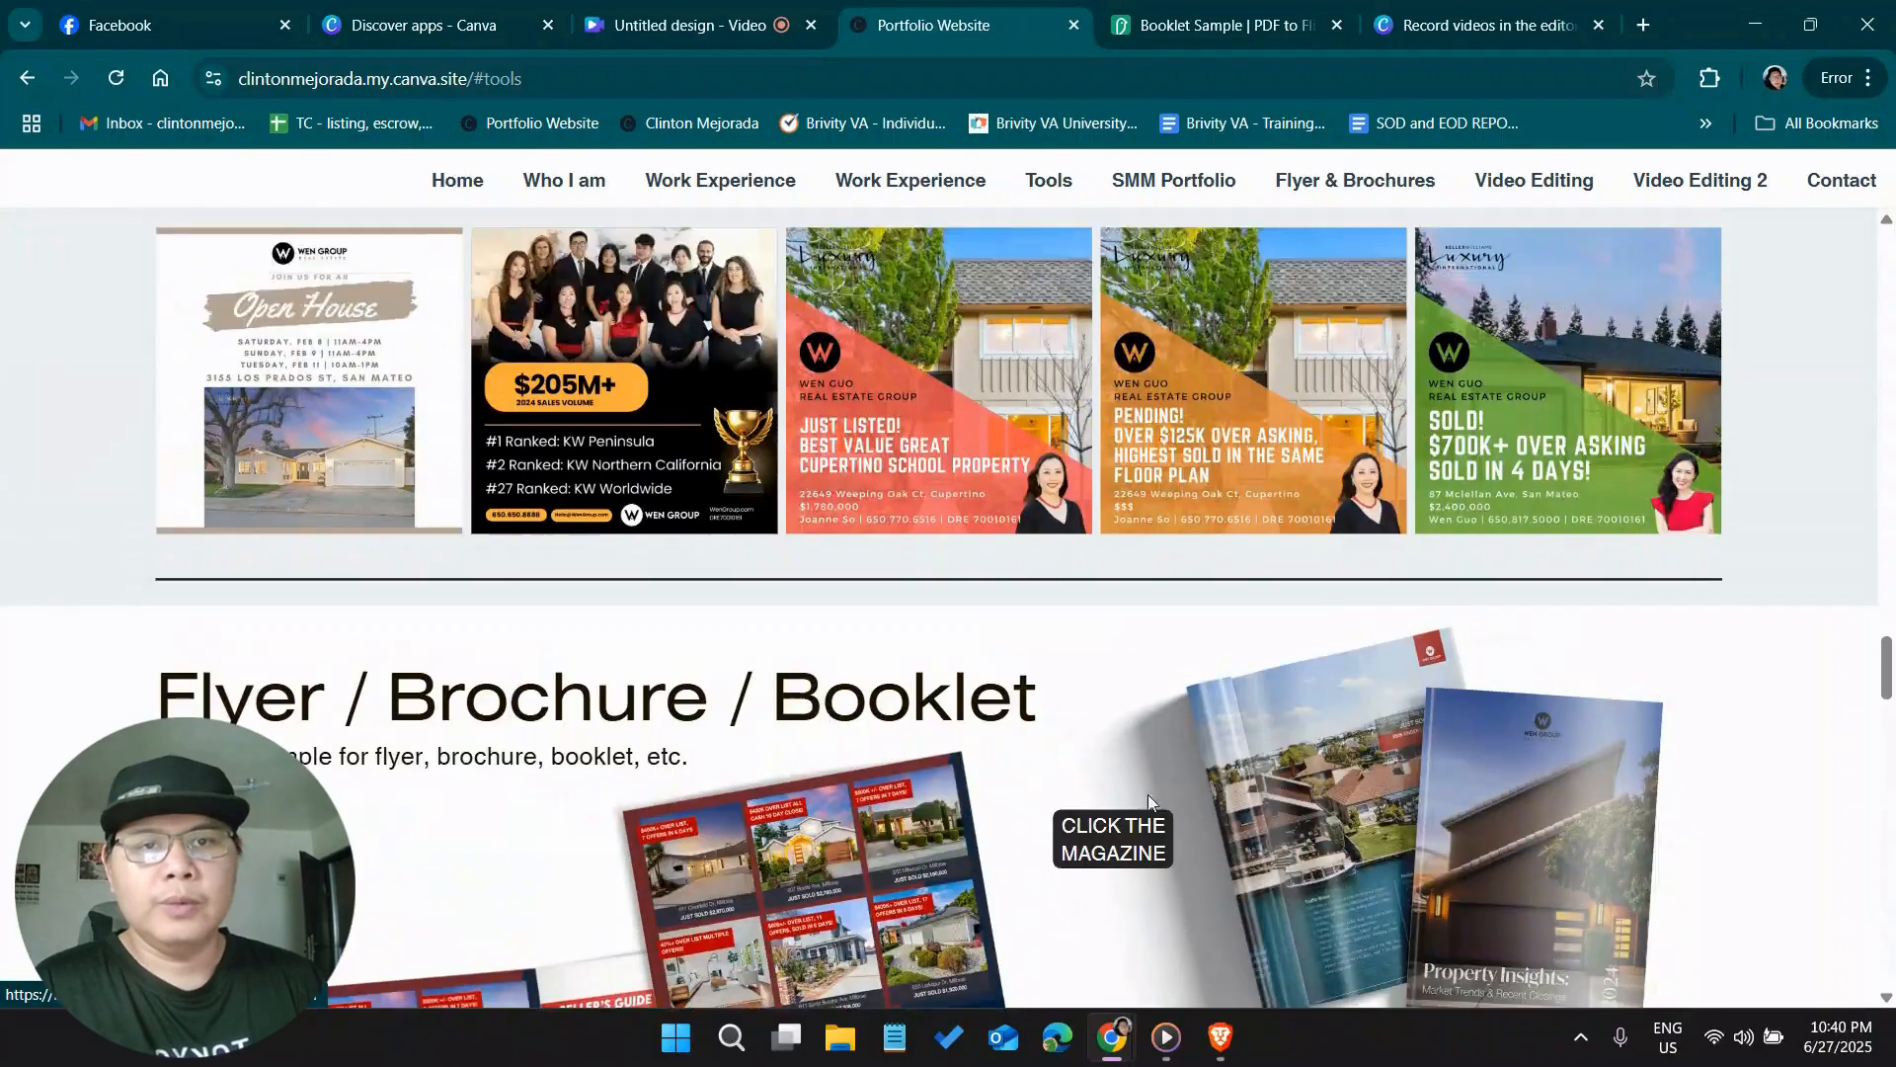
pyautogui.scroll(8, 1308, 817)
pyautogui.scroll(-5, 1278, 834)
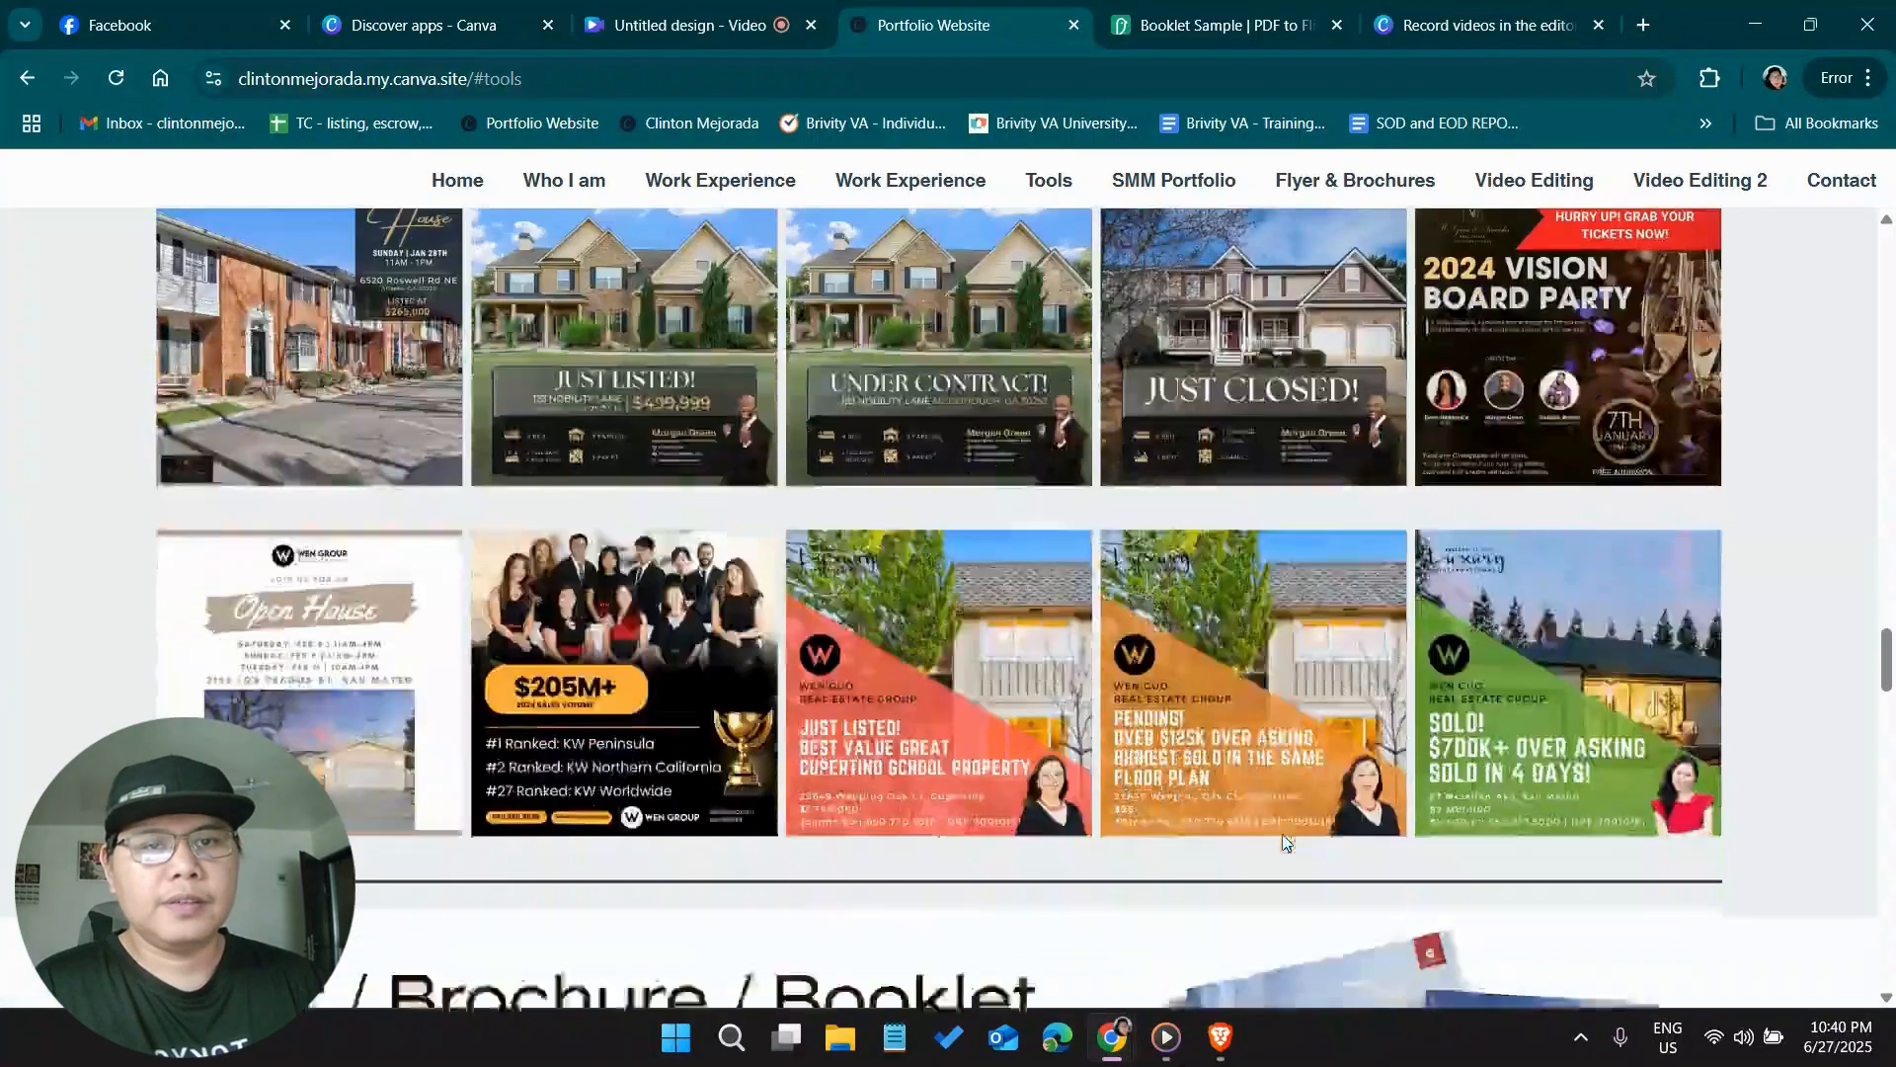
pyautogui.scroll(-5, 1282, 840)
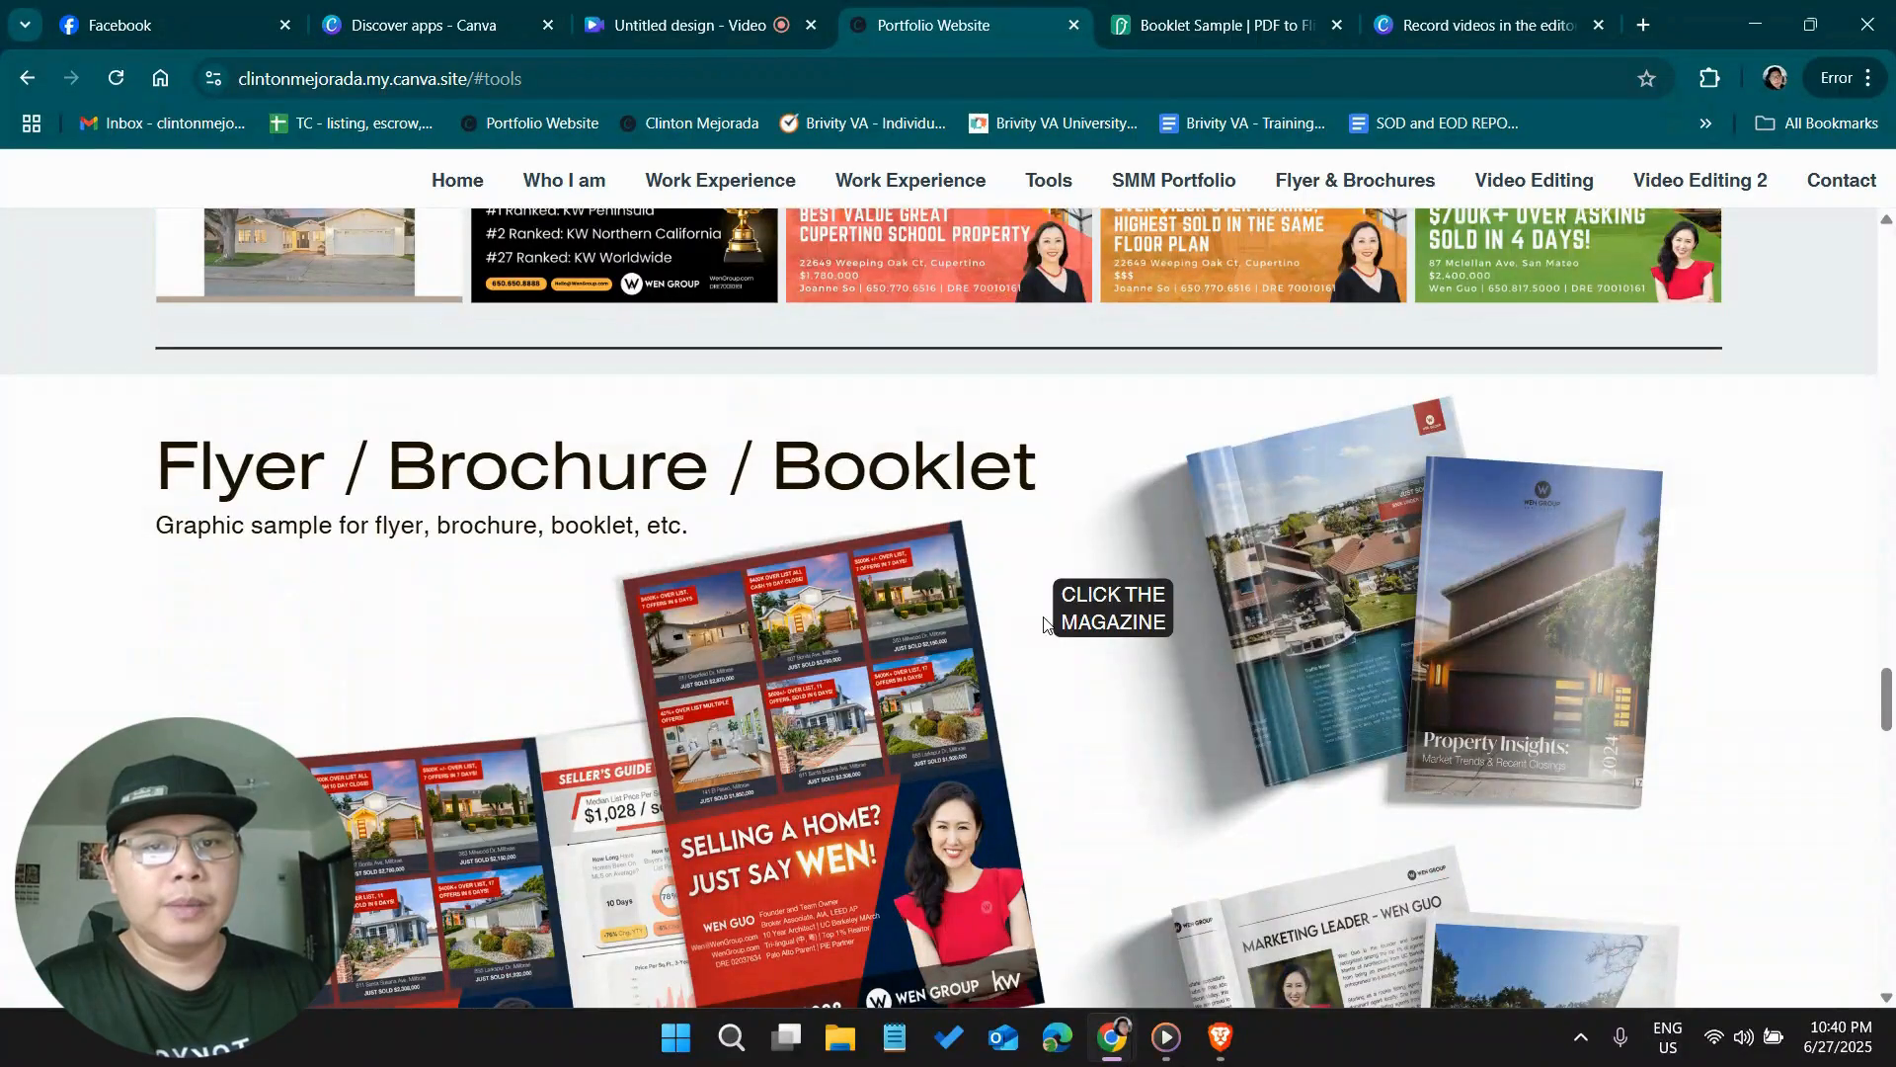
pyautogui.scroll(-11, 763, 553)
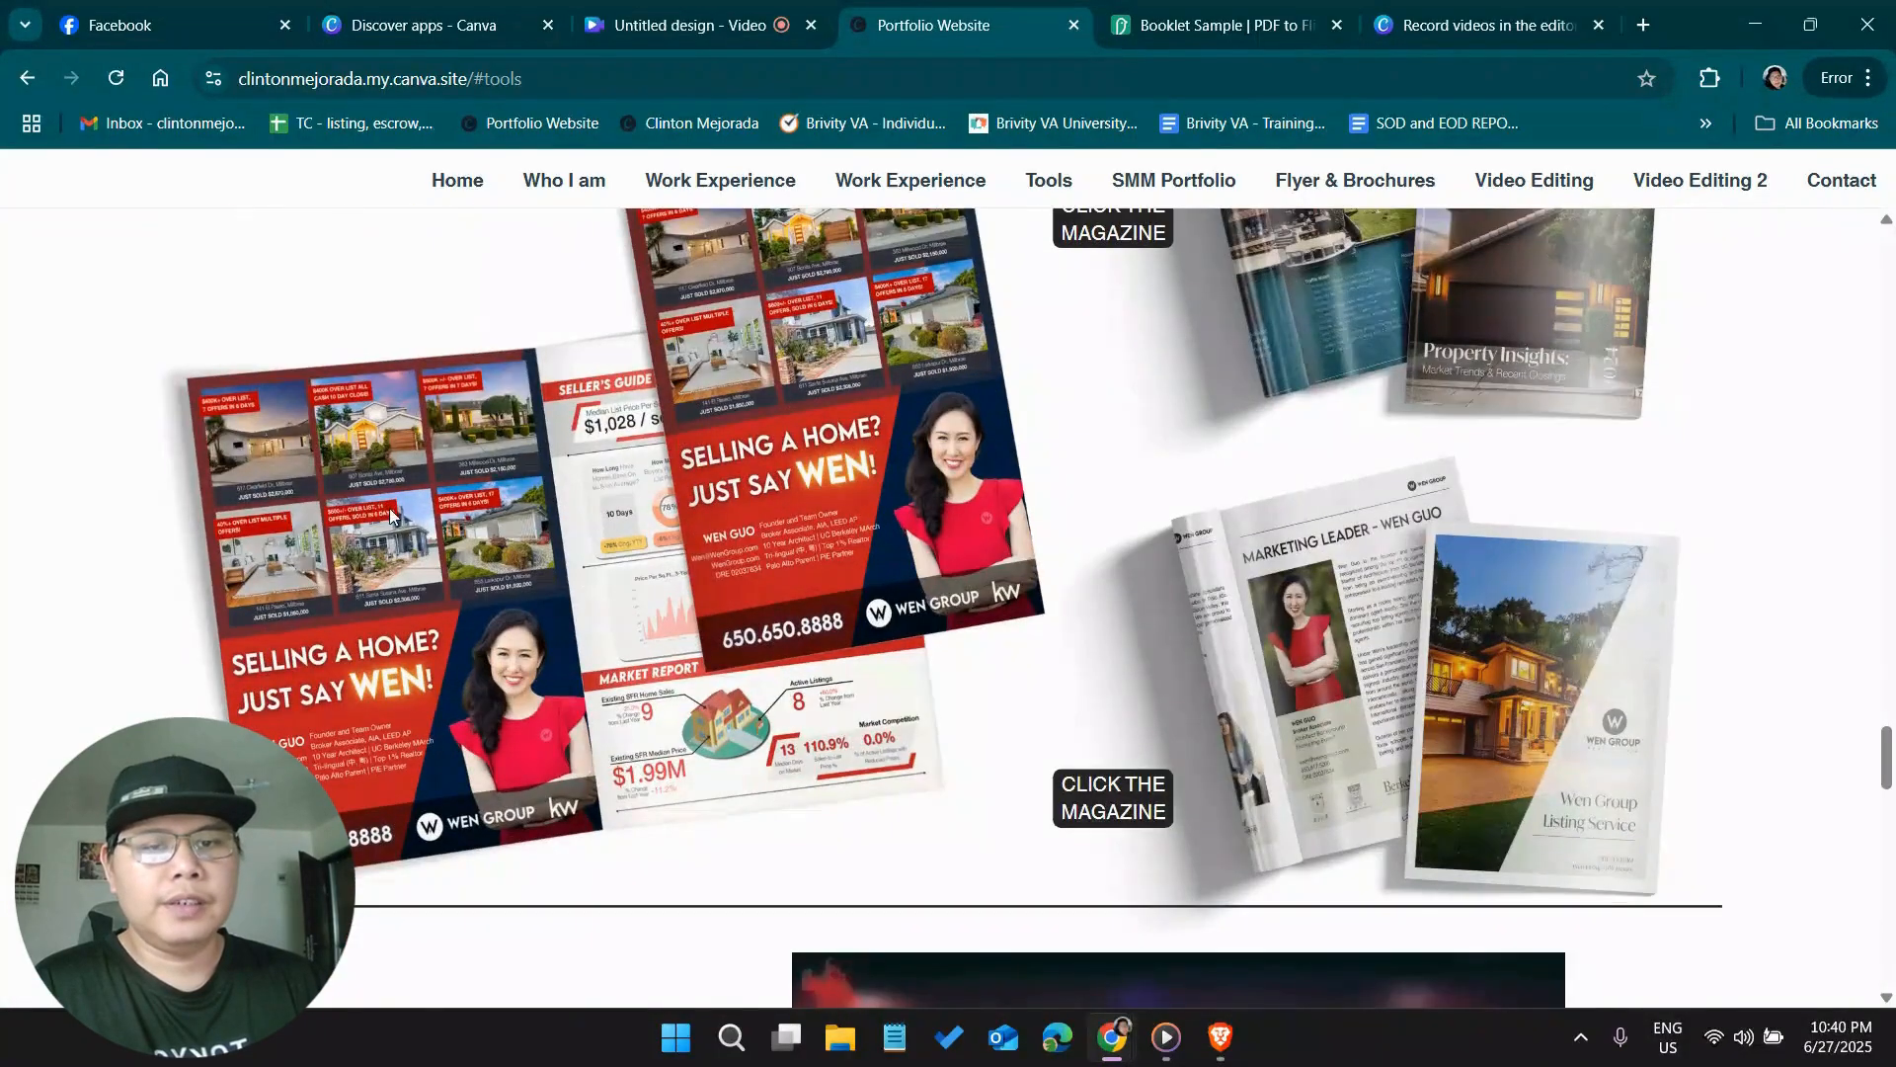
pyautogui.scroll(-7, 388, 512)
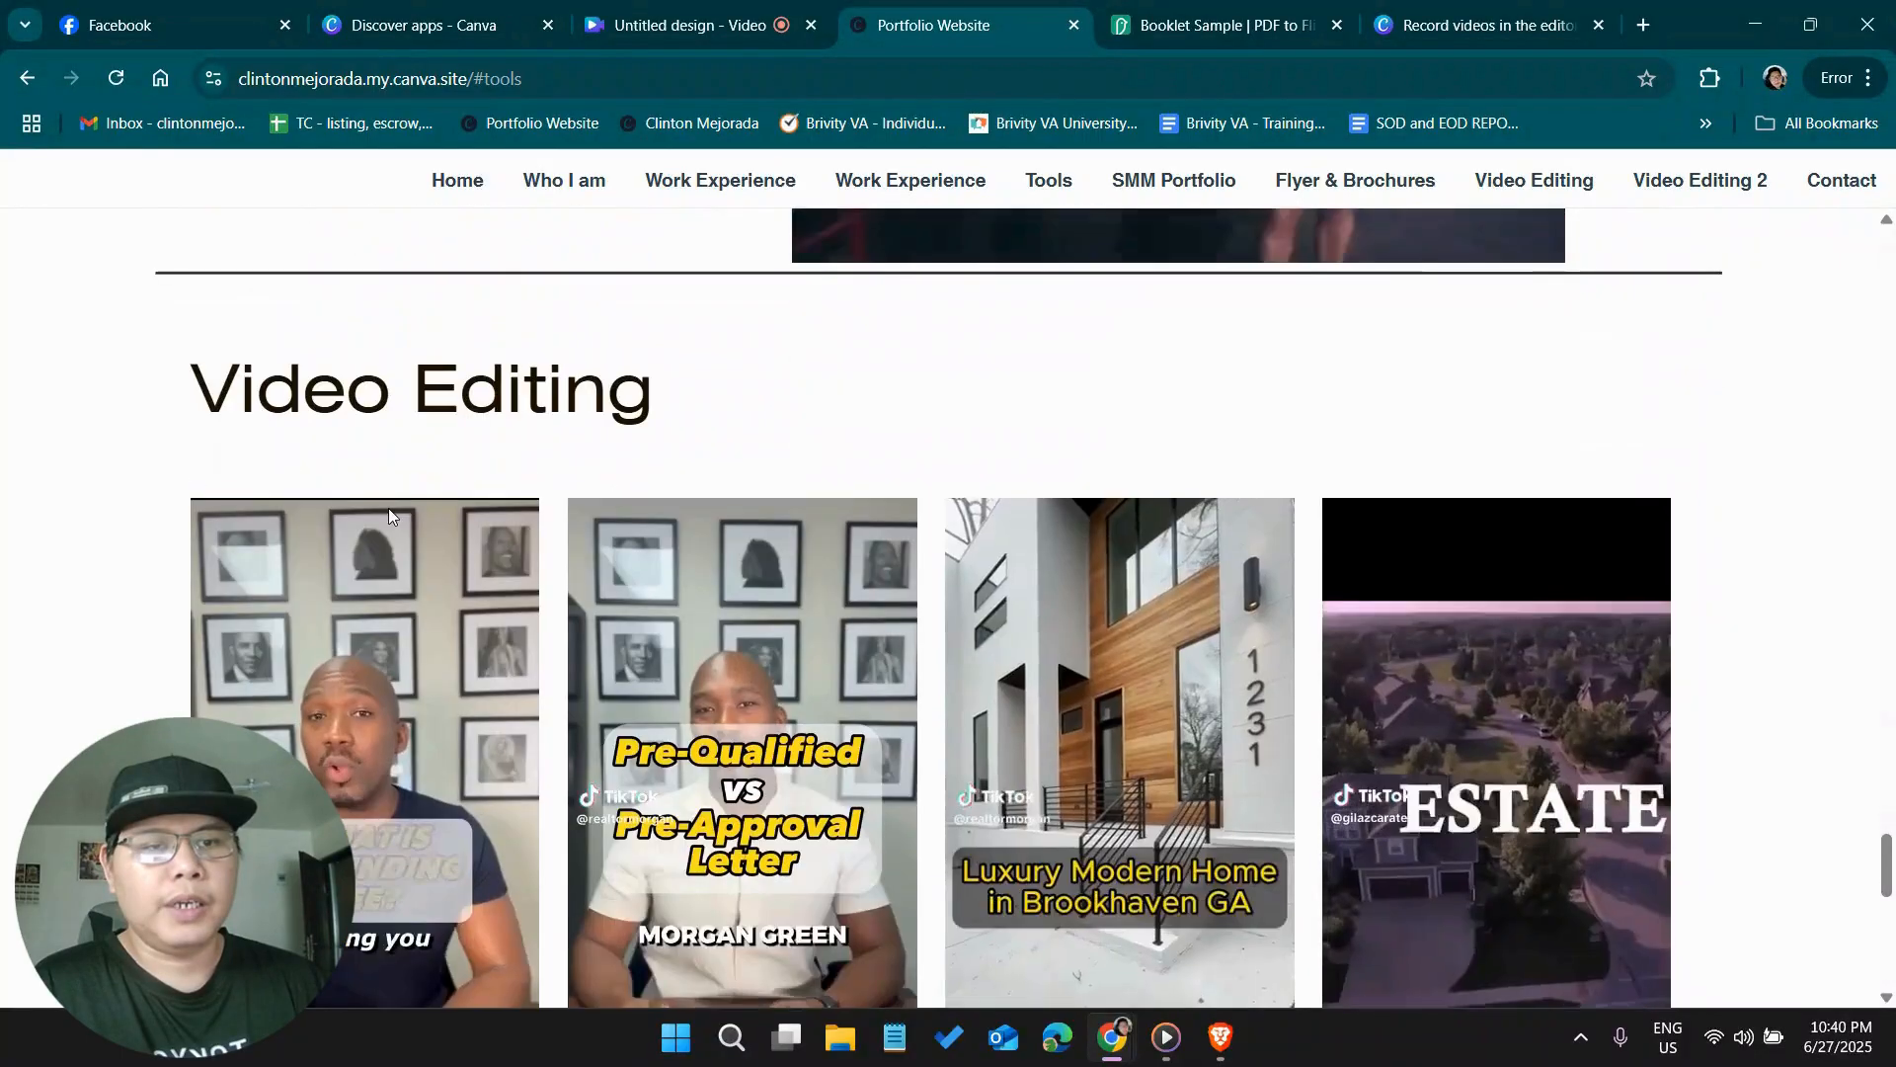
pyautogui.scroll(15, 499, 648)
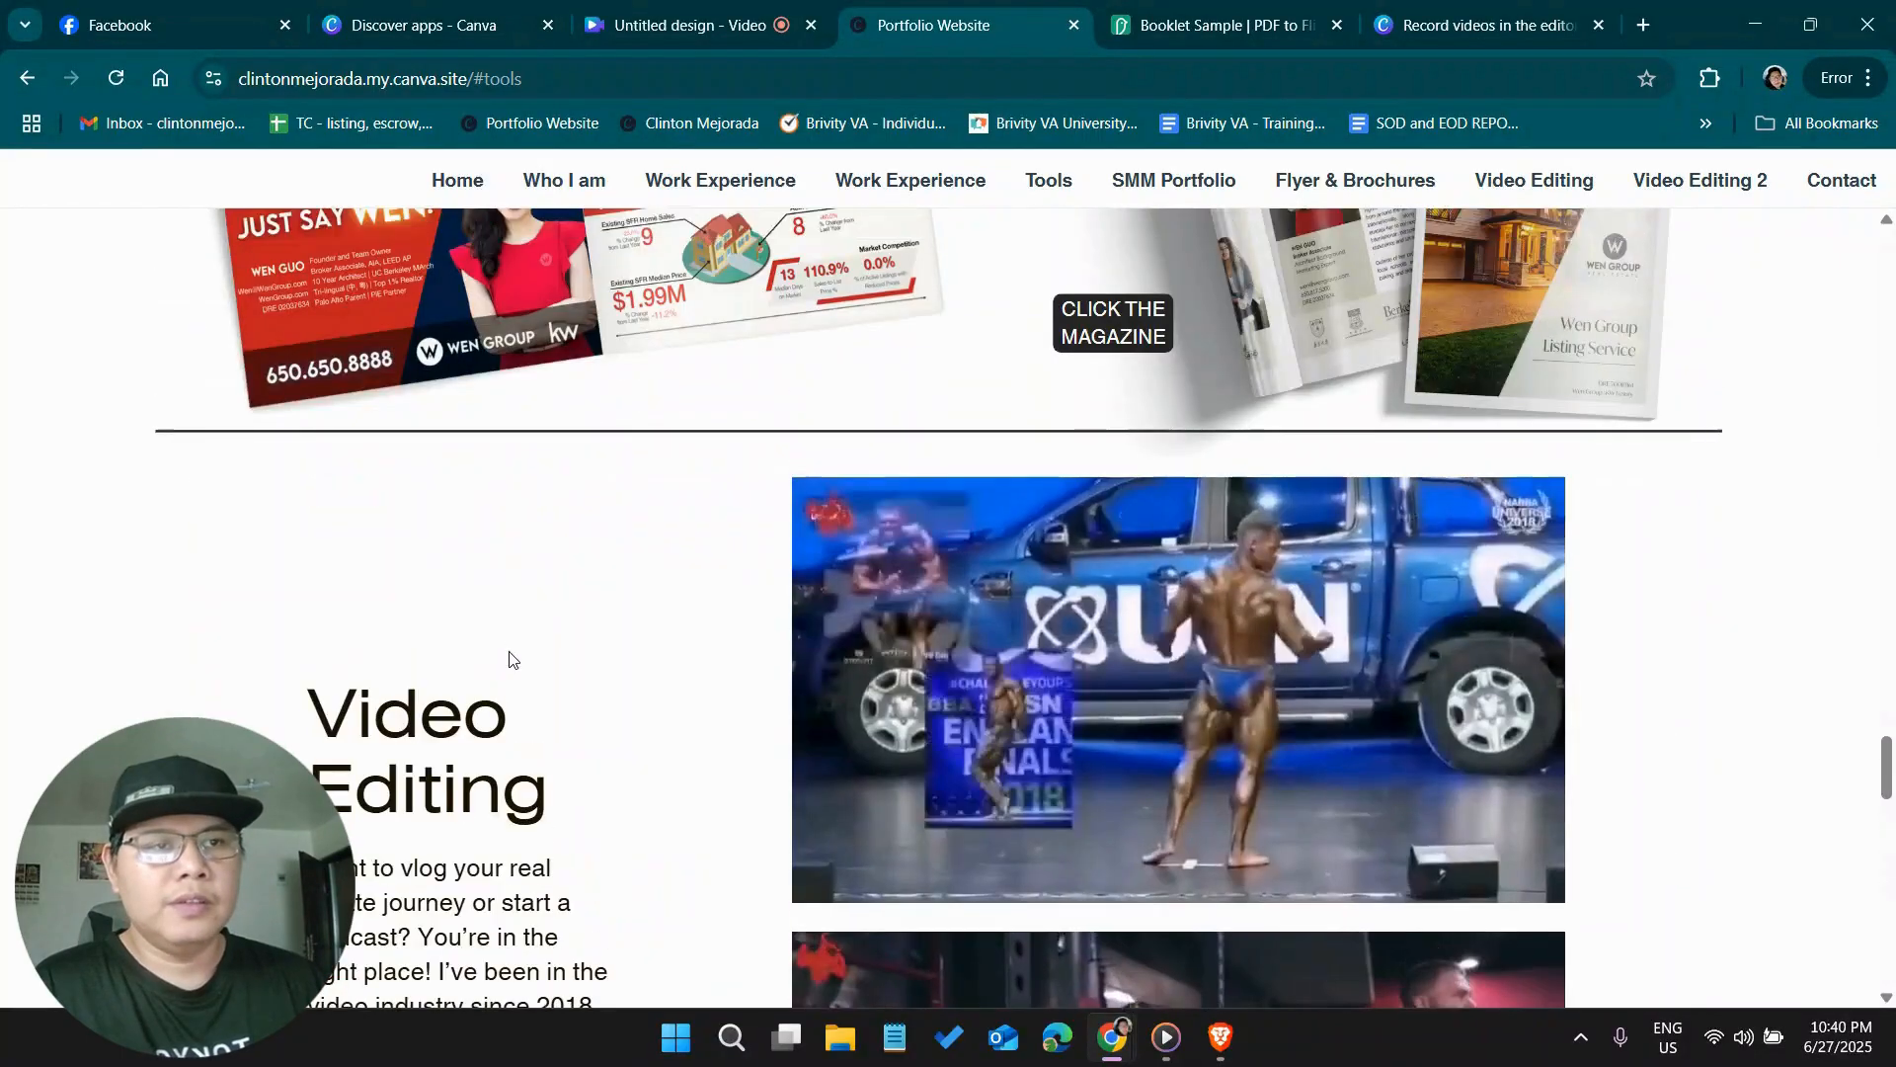
pyautogui.scroll(5, 519, 678)
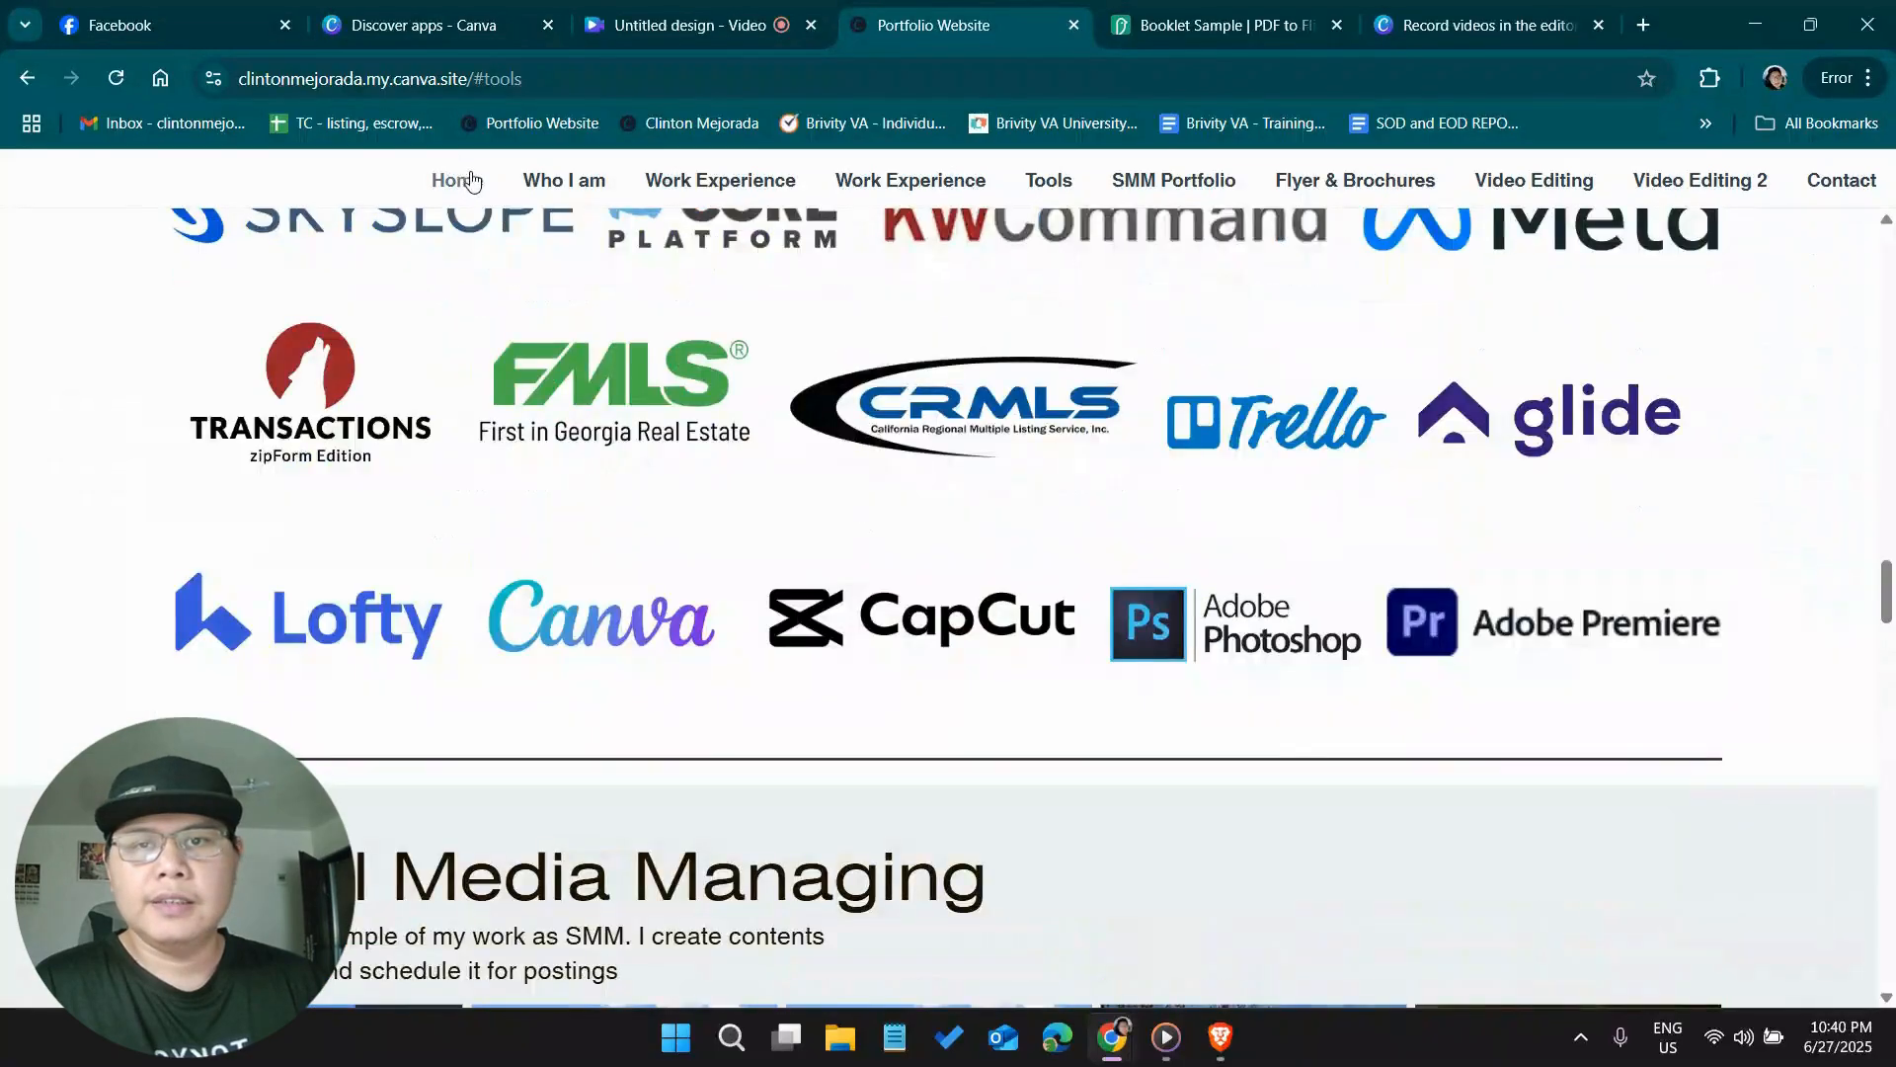
pyautogui.click(464, 180)
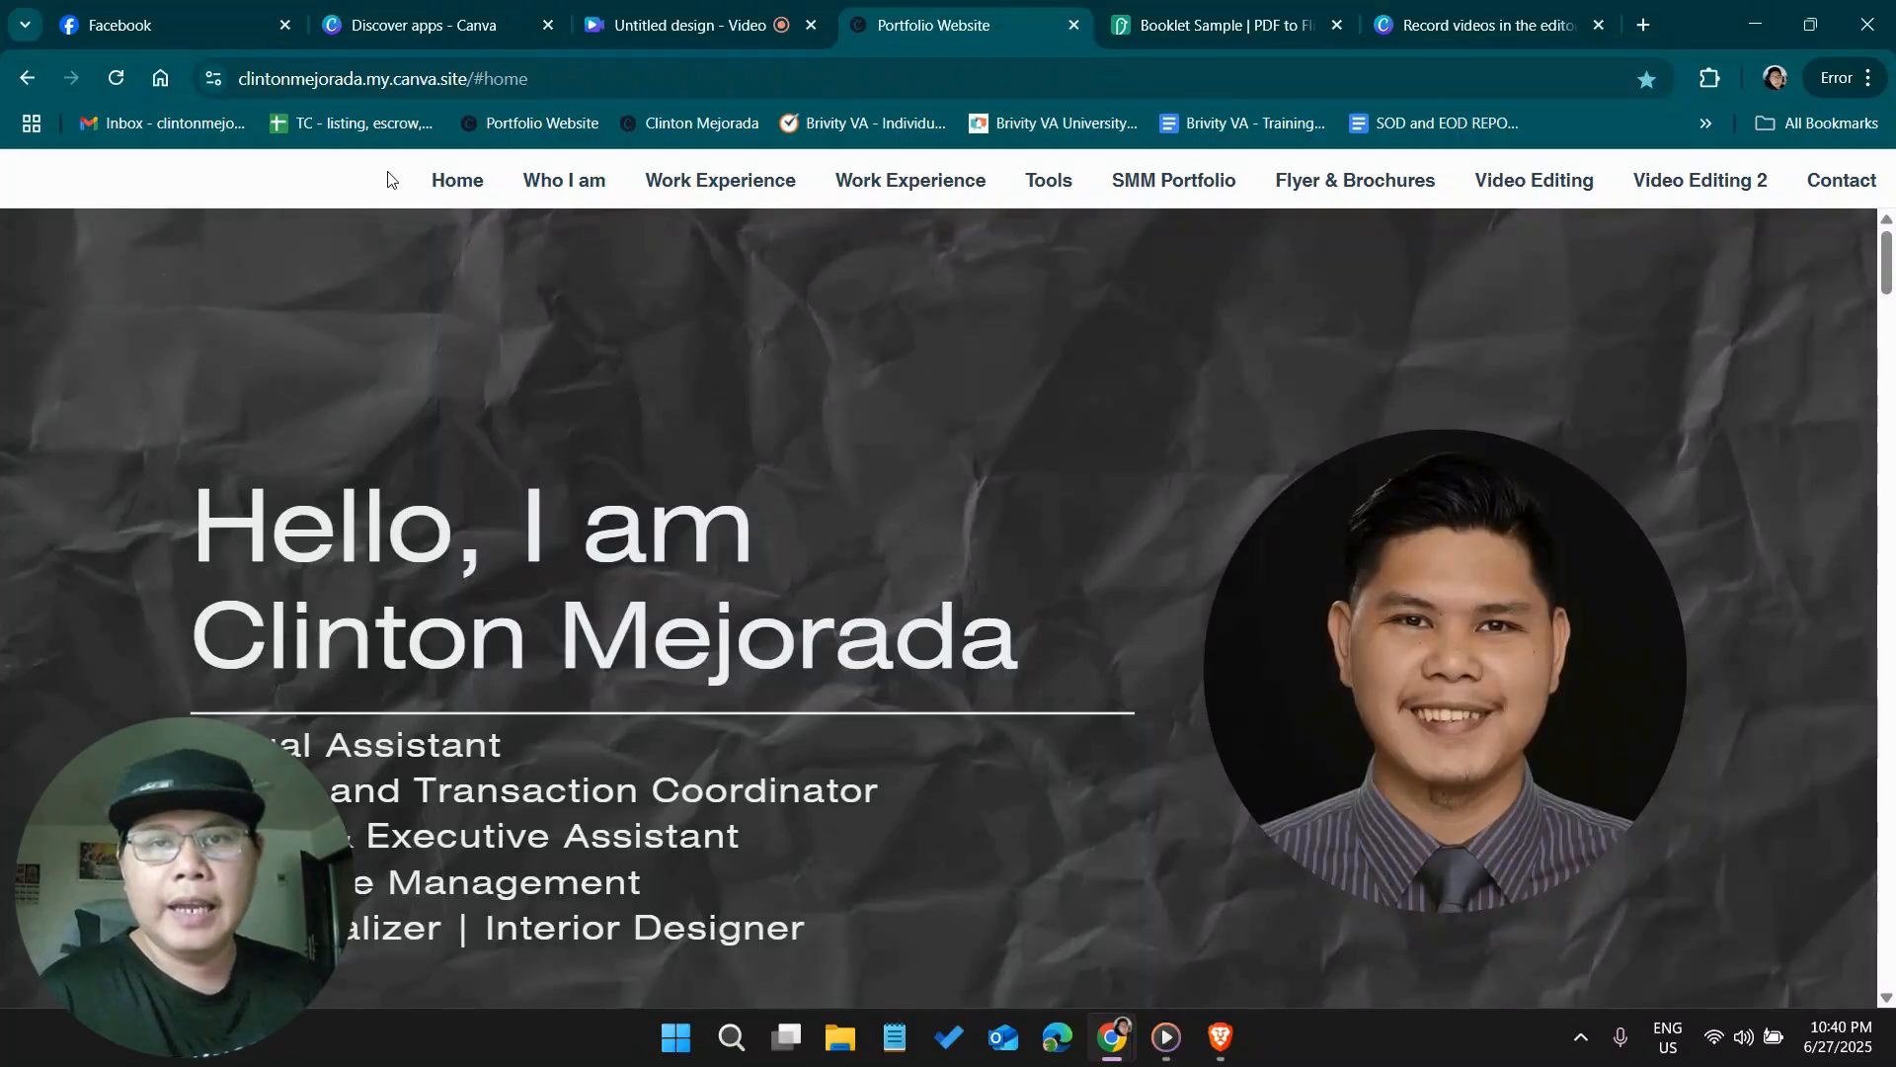
# Switch to Canva and browse the website types and website templates offered for a new design
pyautogui.click(447, 31)
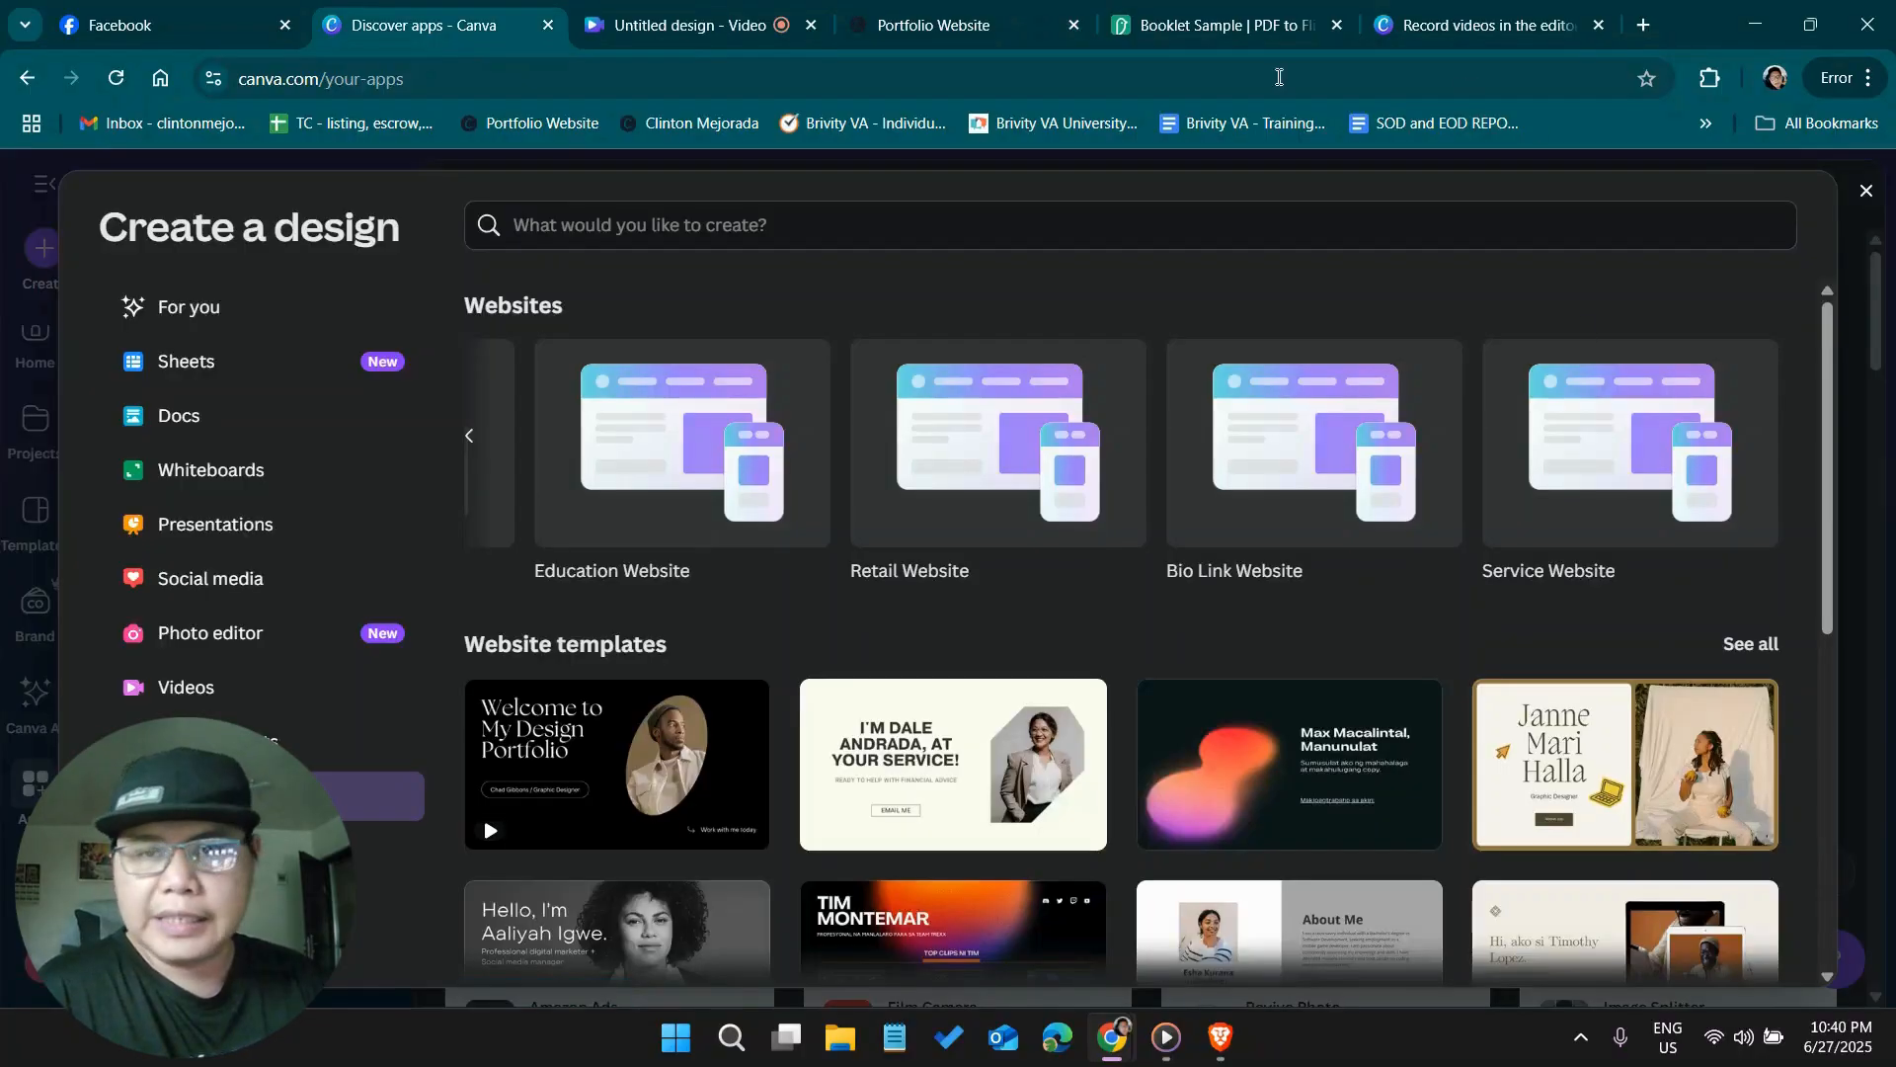
pyautogui.click(1866, 190)
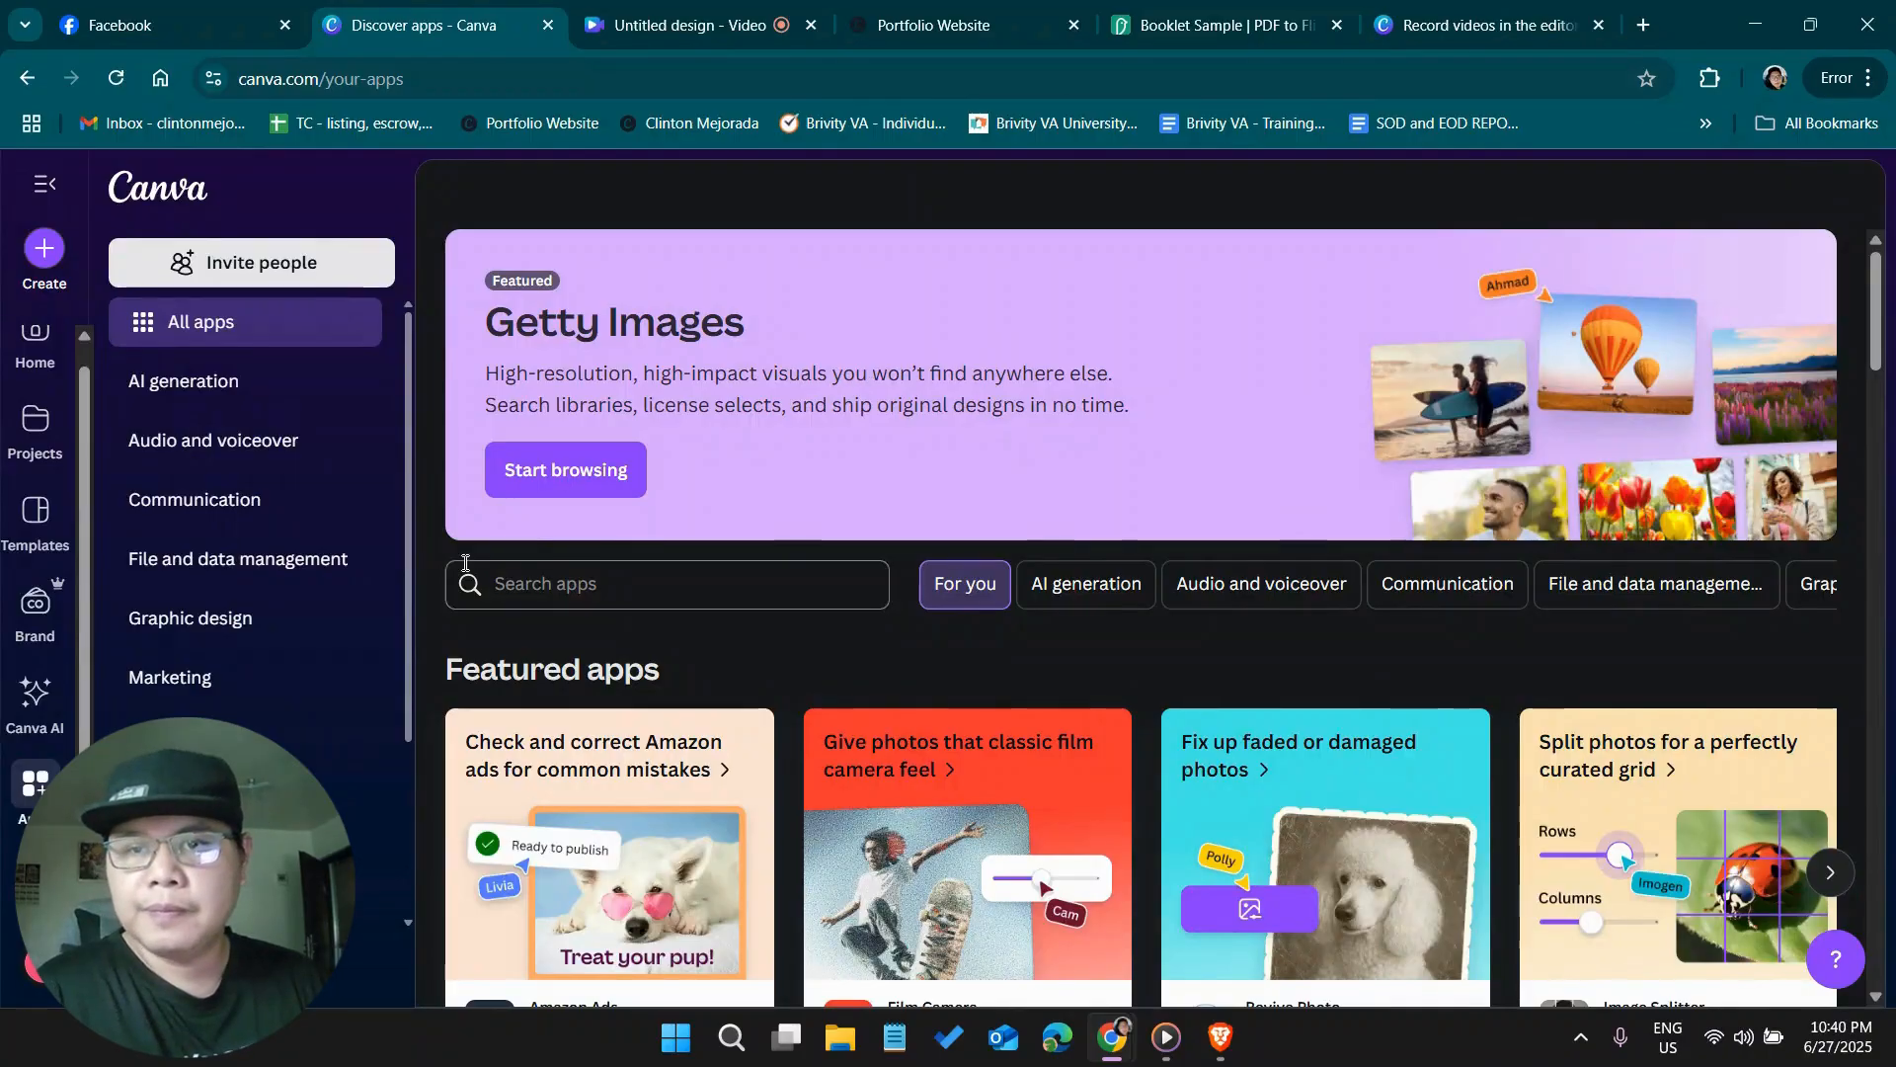
pyautogui.click(46, 252)
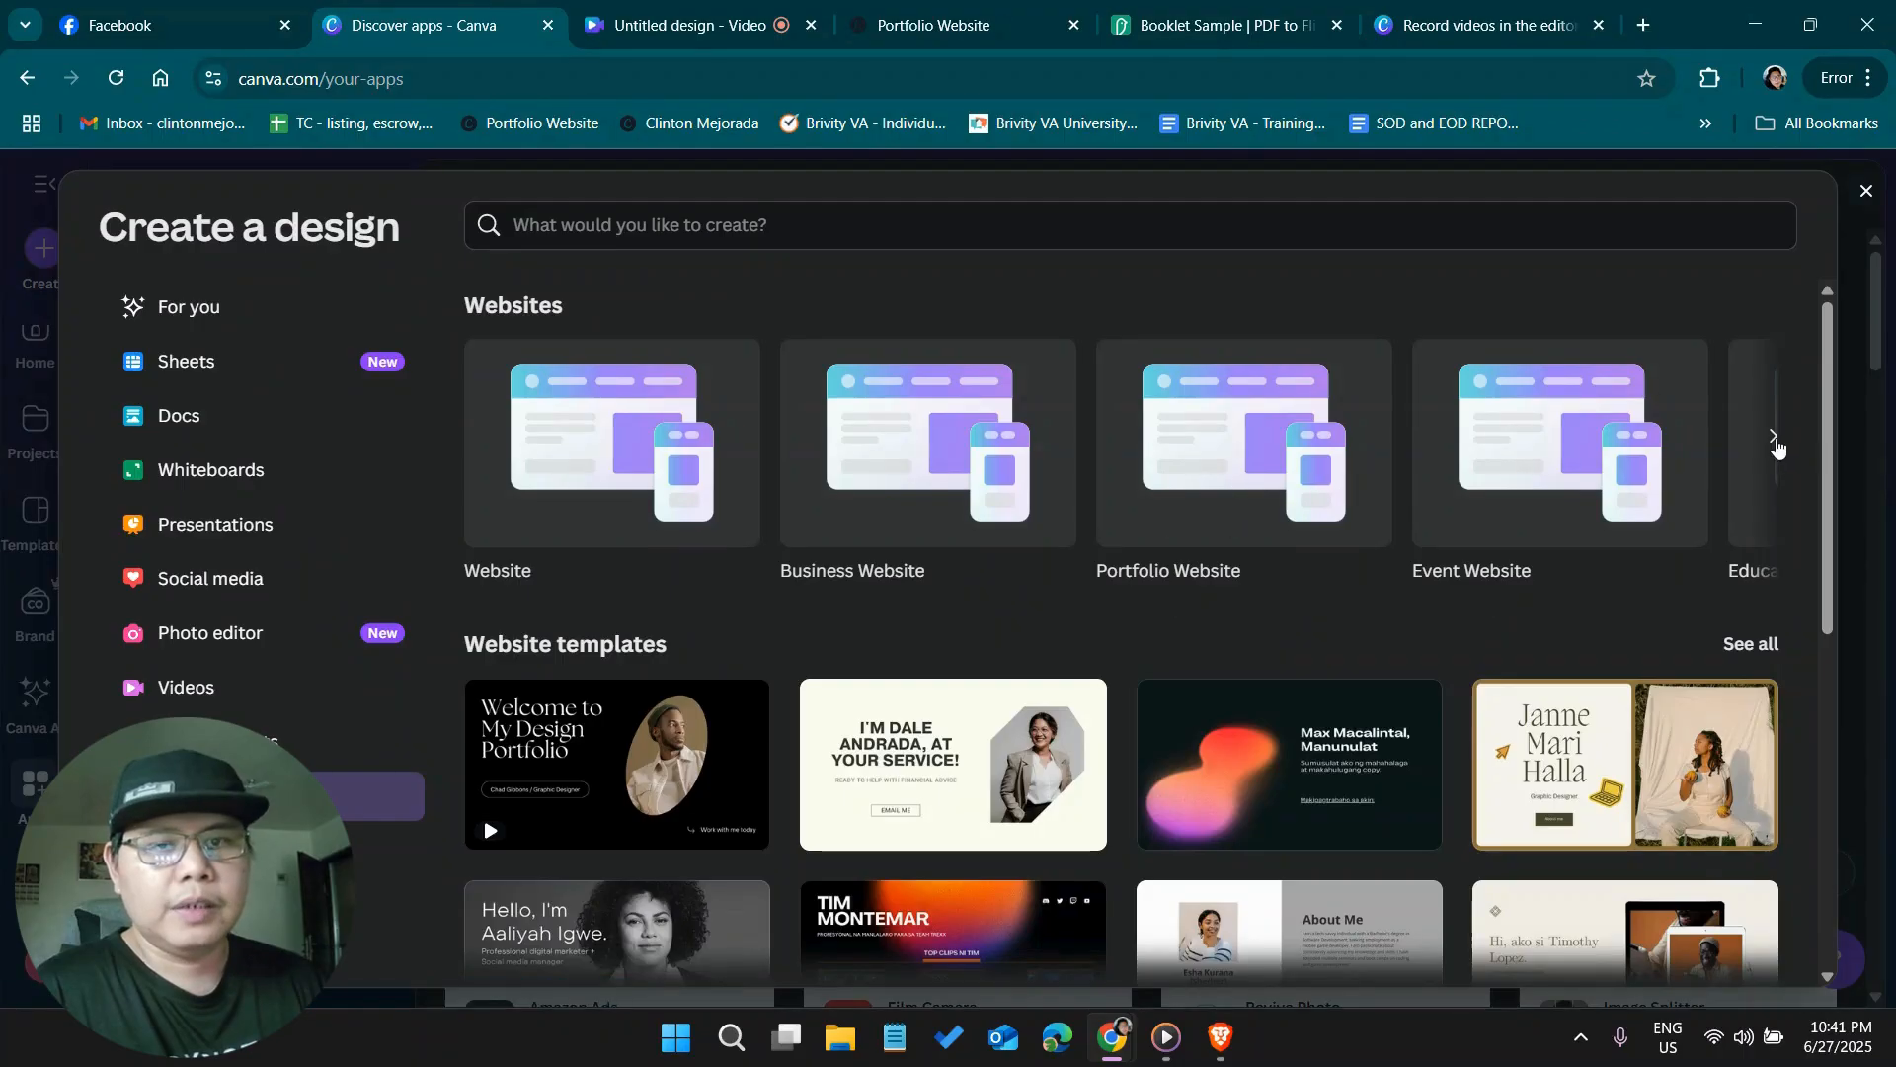
pyautogui.click(1775, 436)
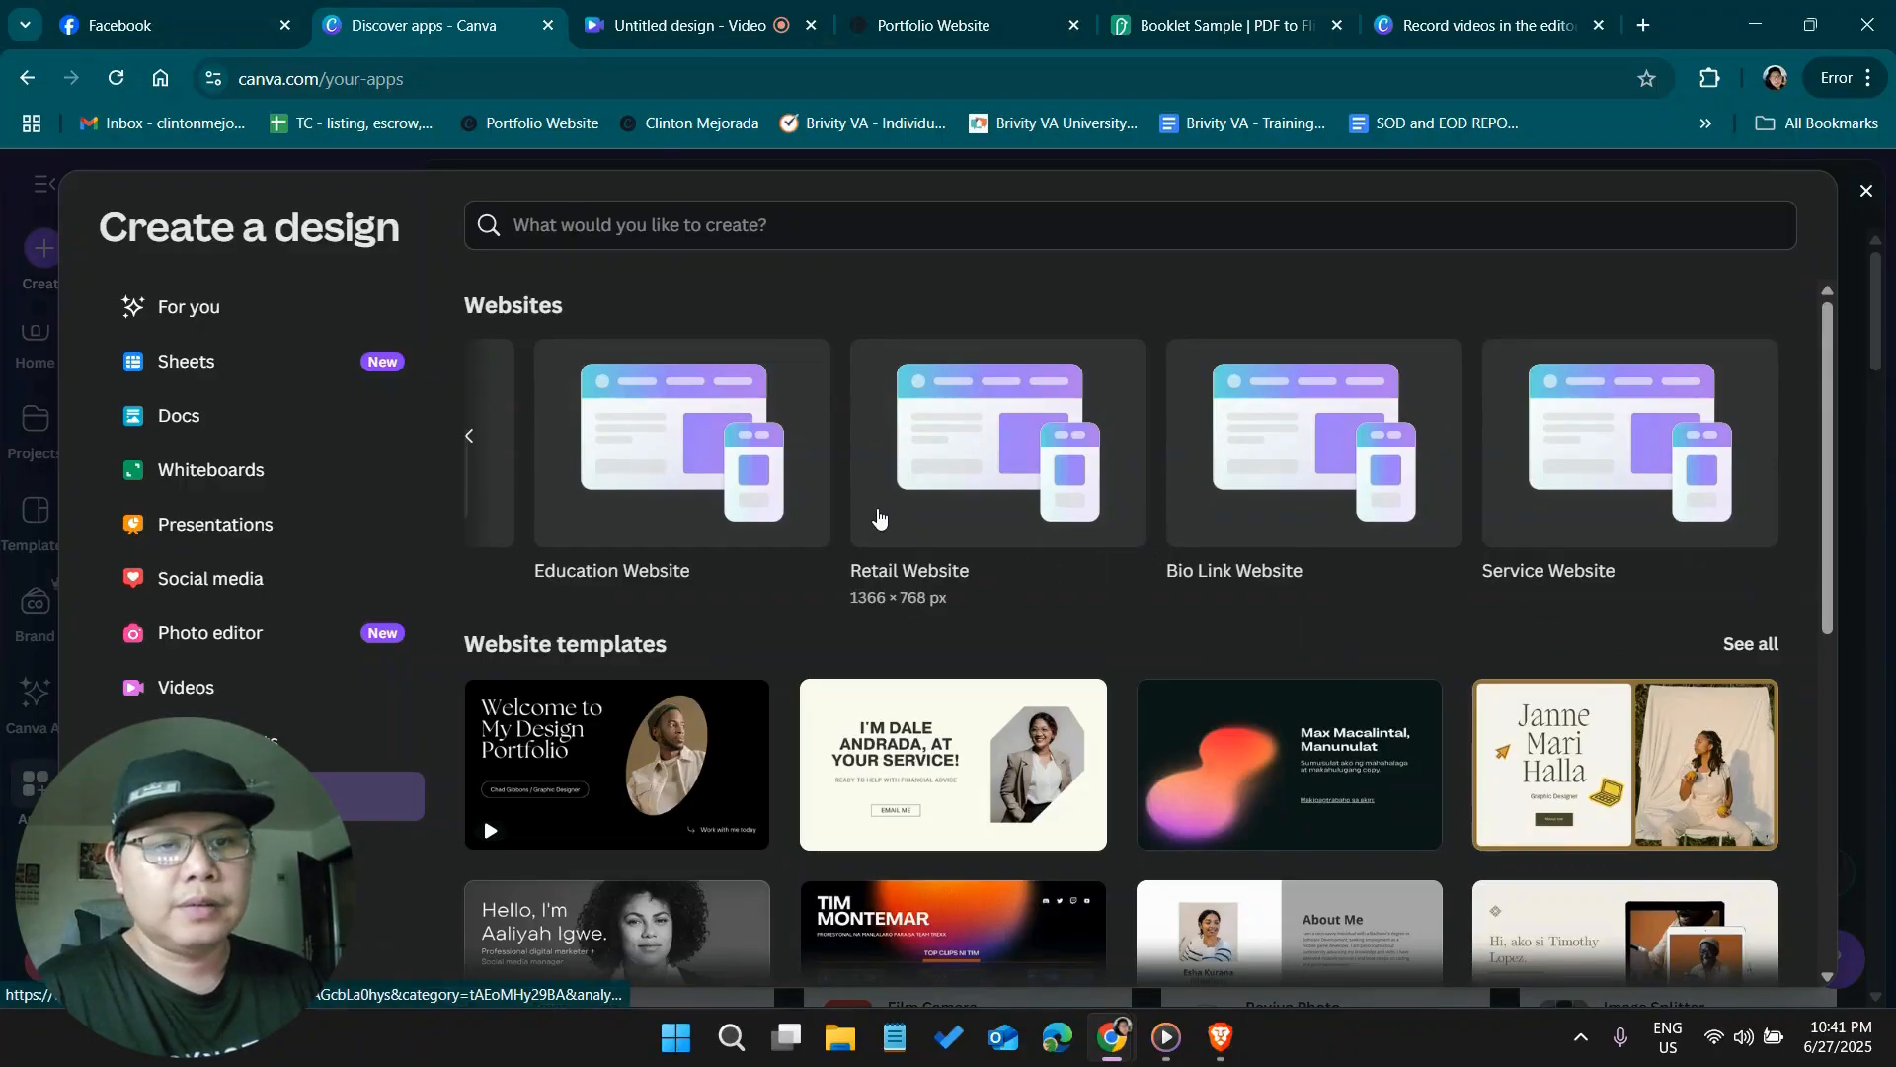
pyautogui.scroll(-4, 878, 513)
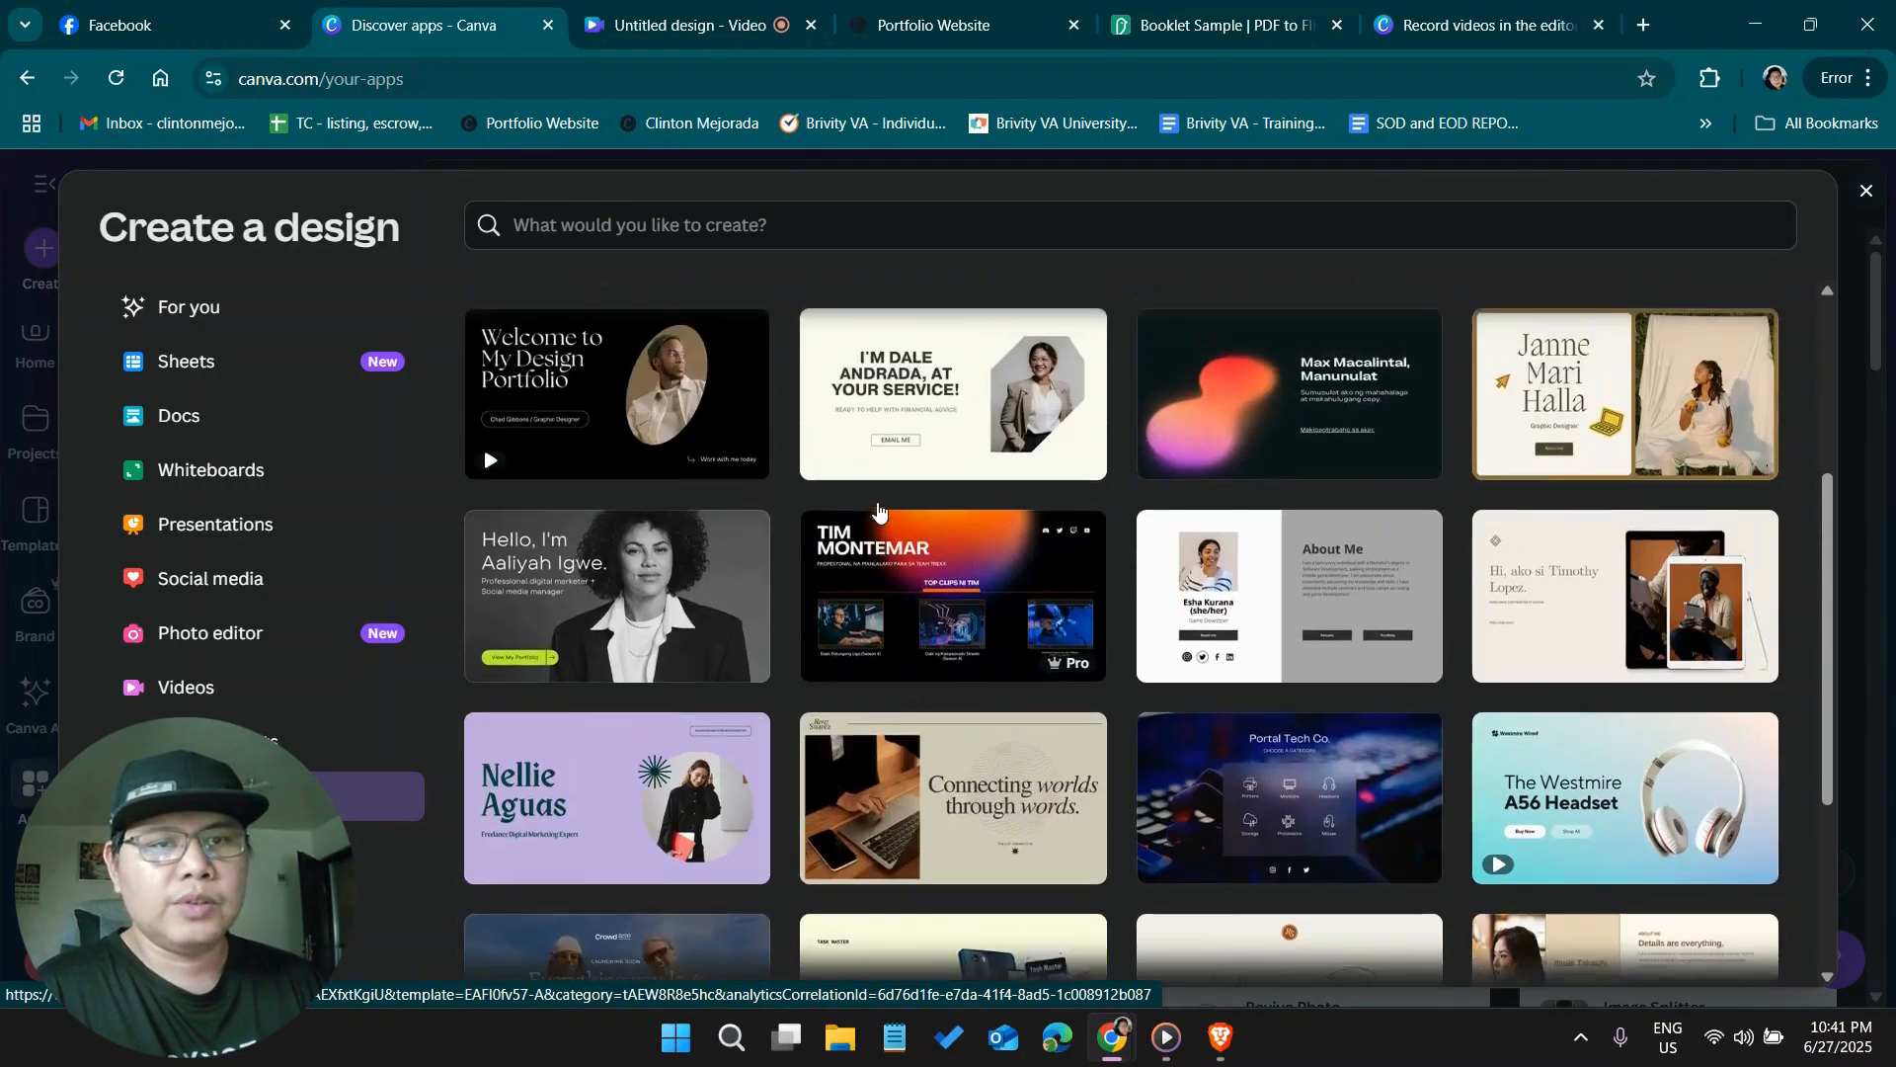
pyautogui.scroll(4, 879, 510)
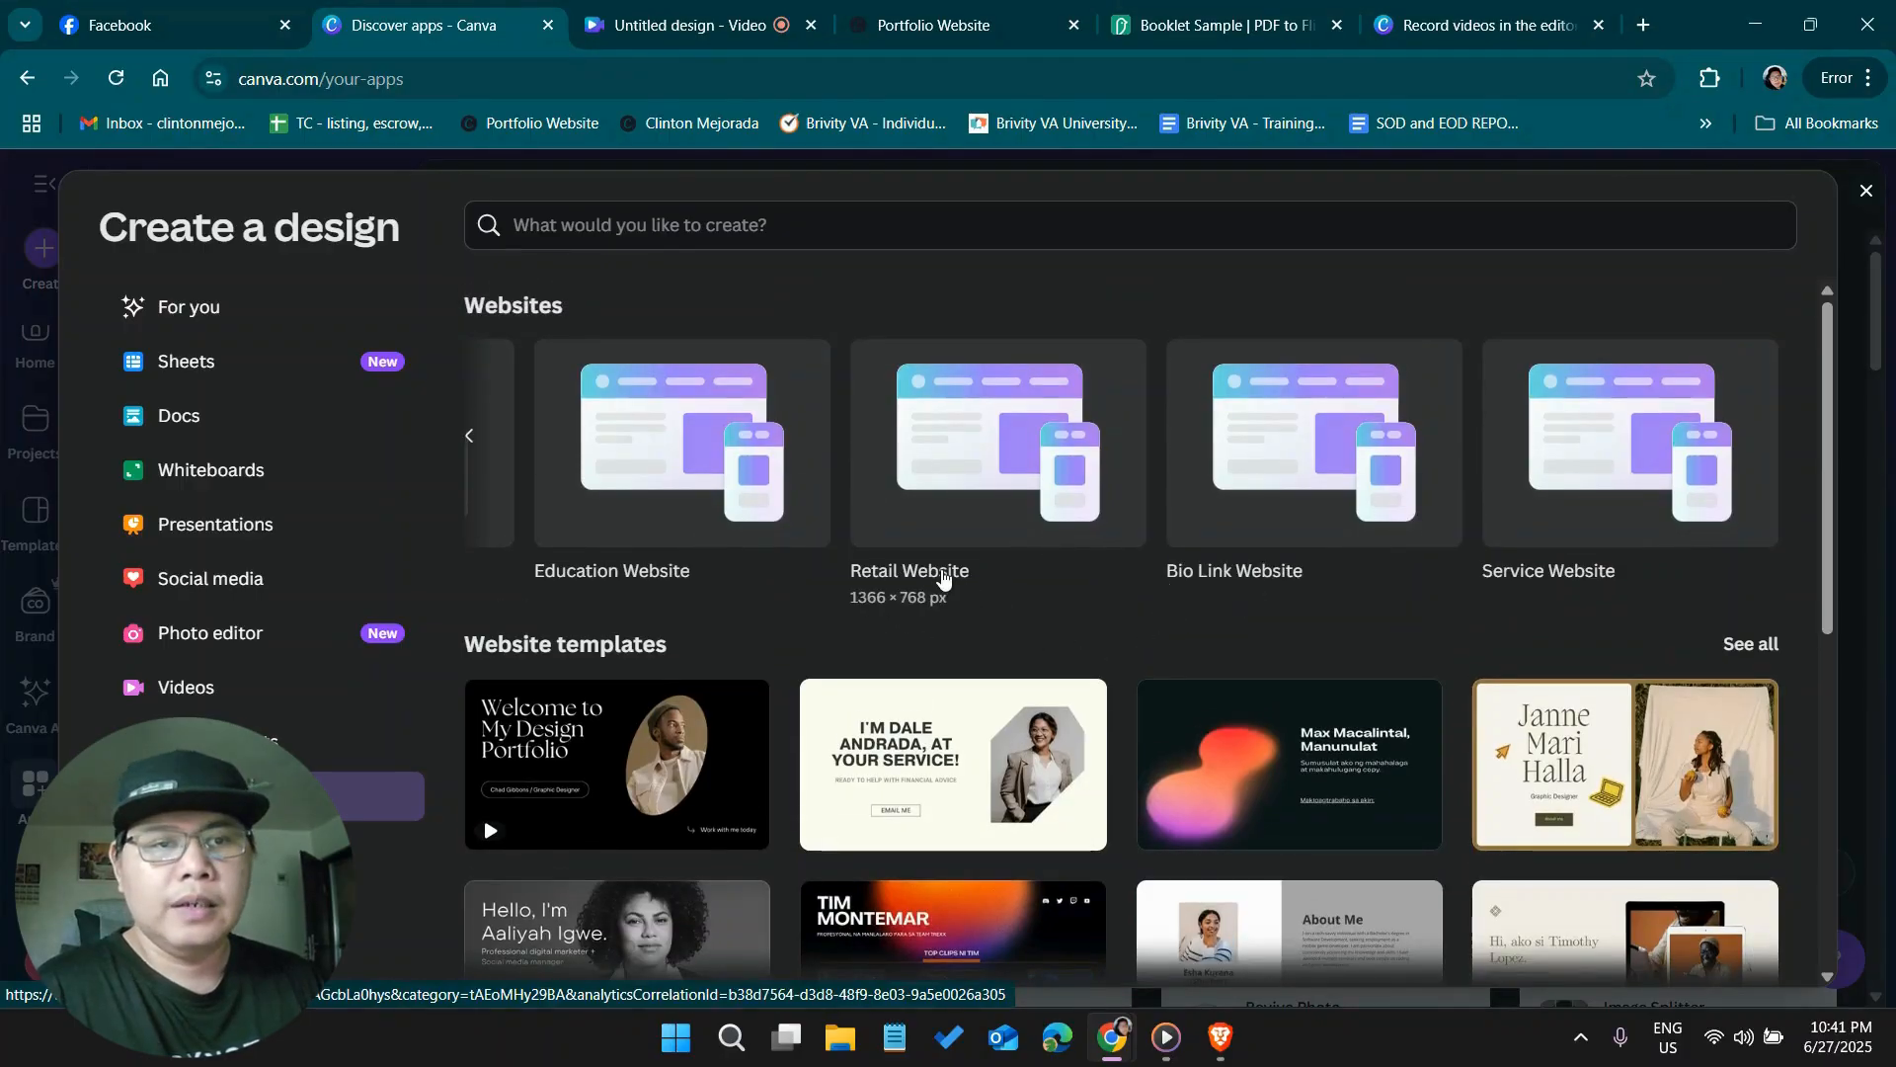
# Create a new blank design of the Bio Link Website type and bring it up for editing
pyautogui.click(1286, 510)
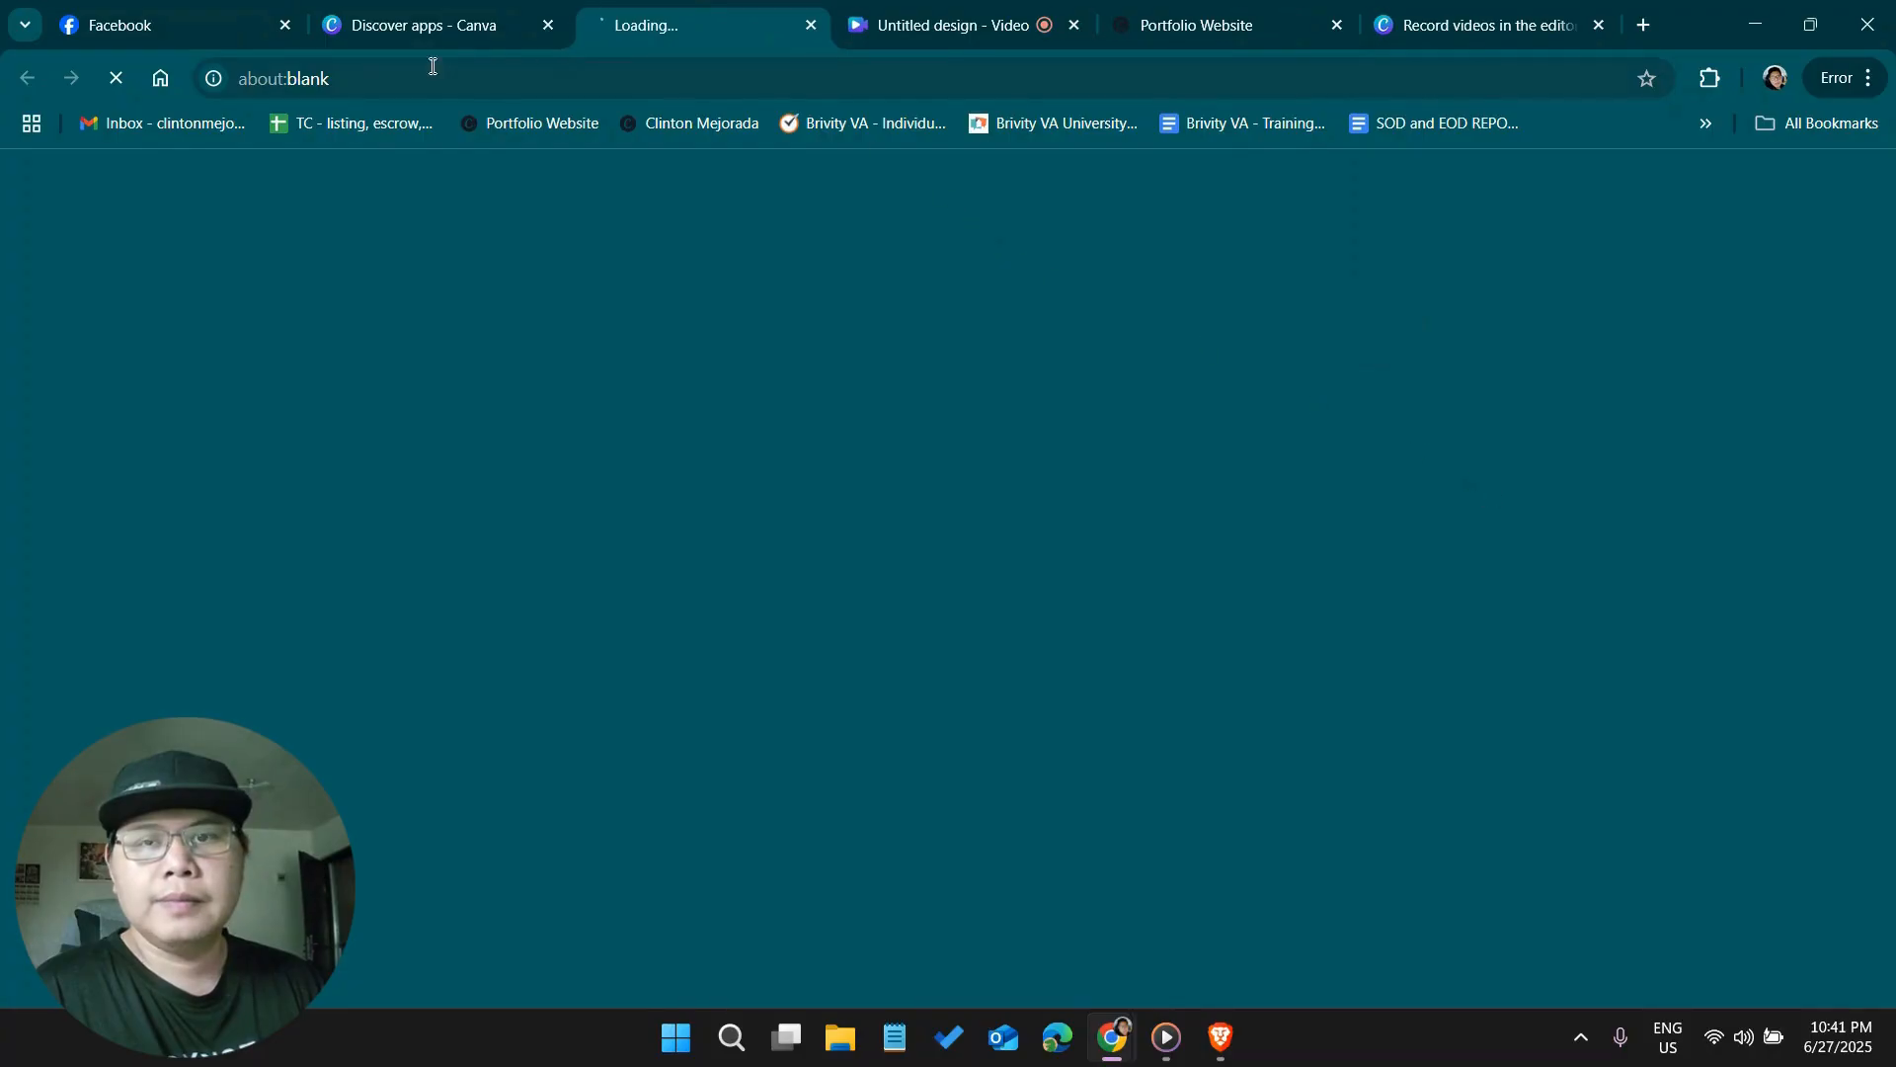
pyautogui.click(464, 8)
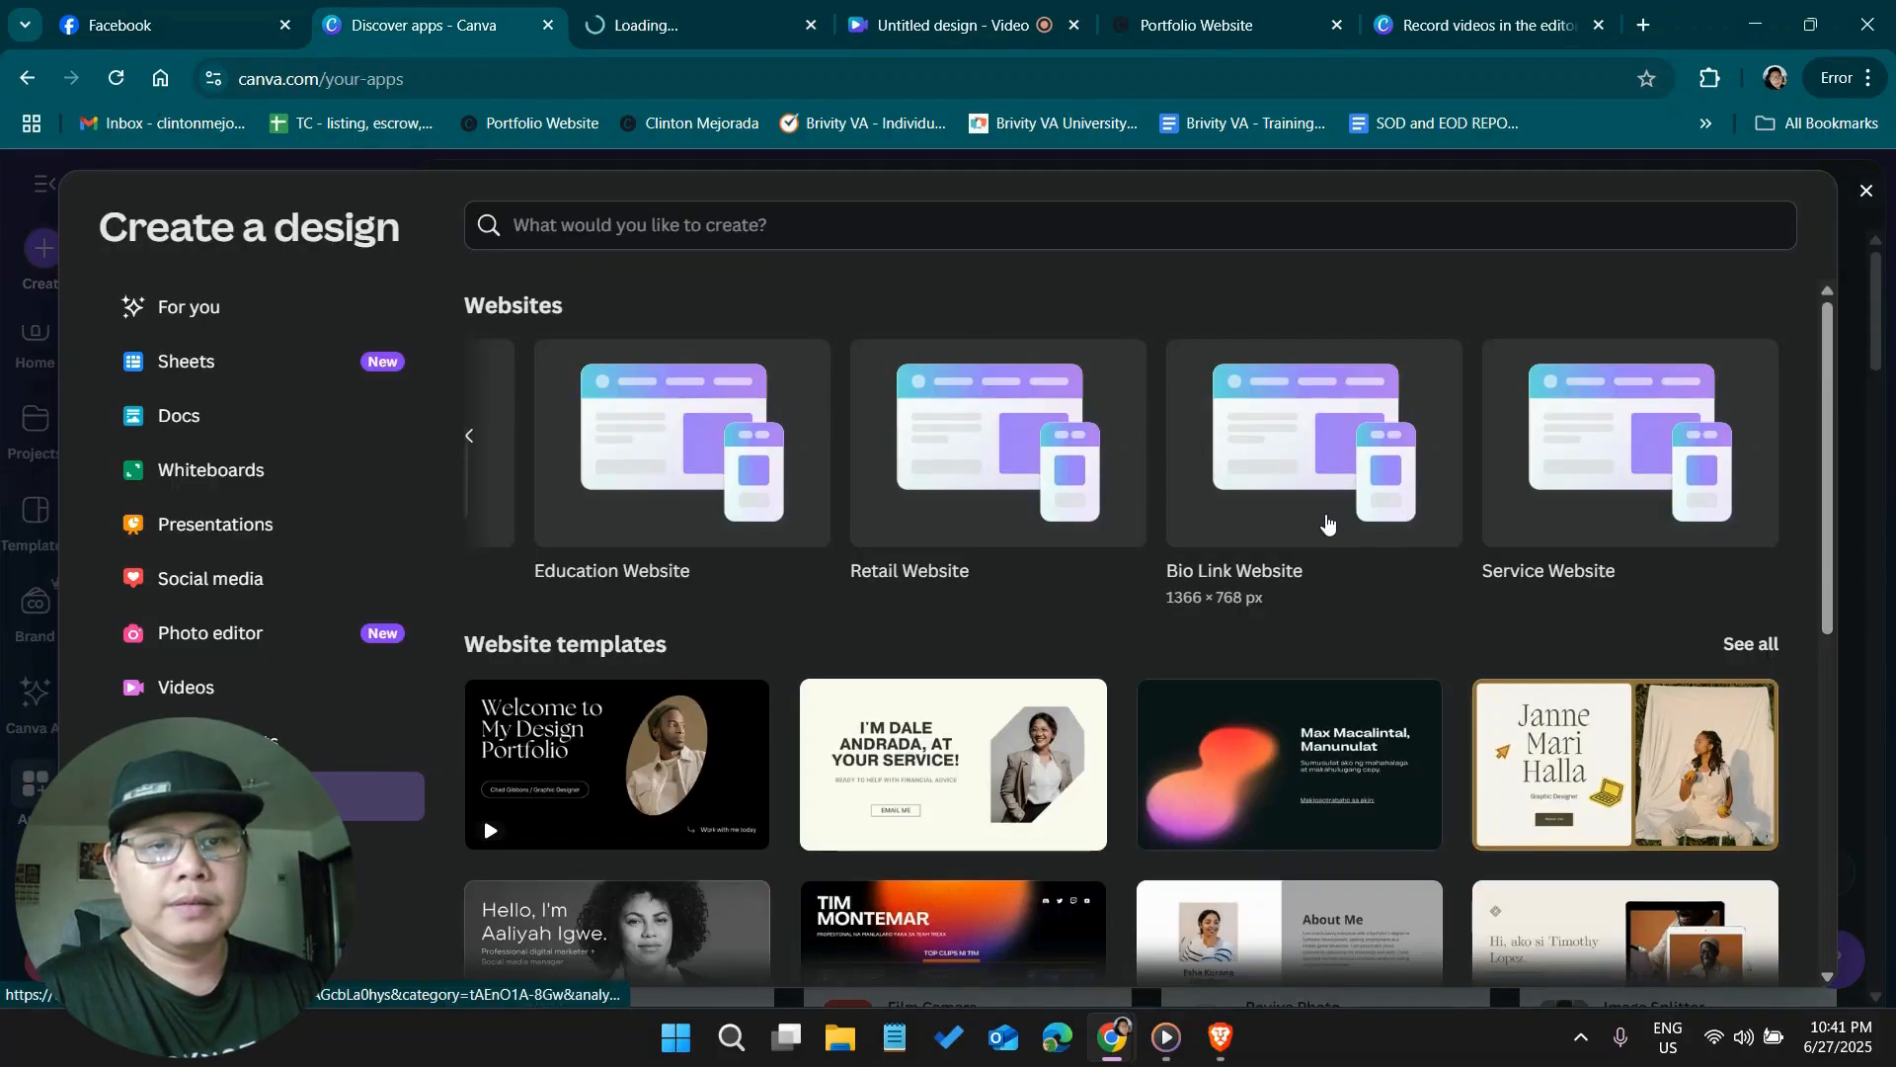
pyautogui.click(1261, 448)
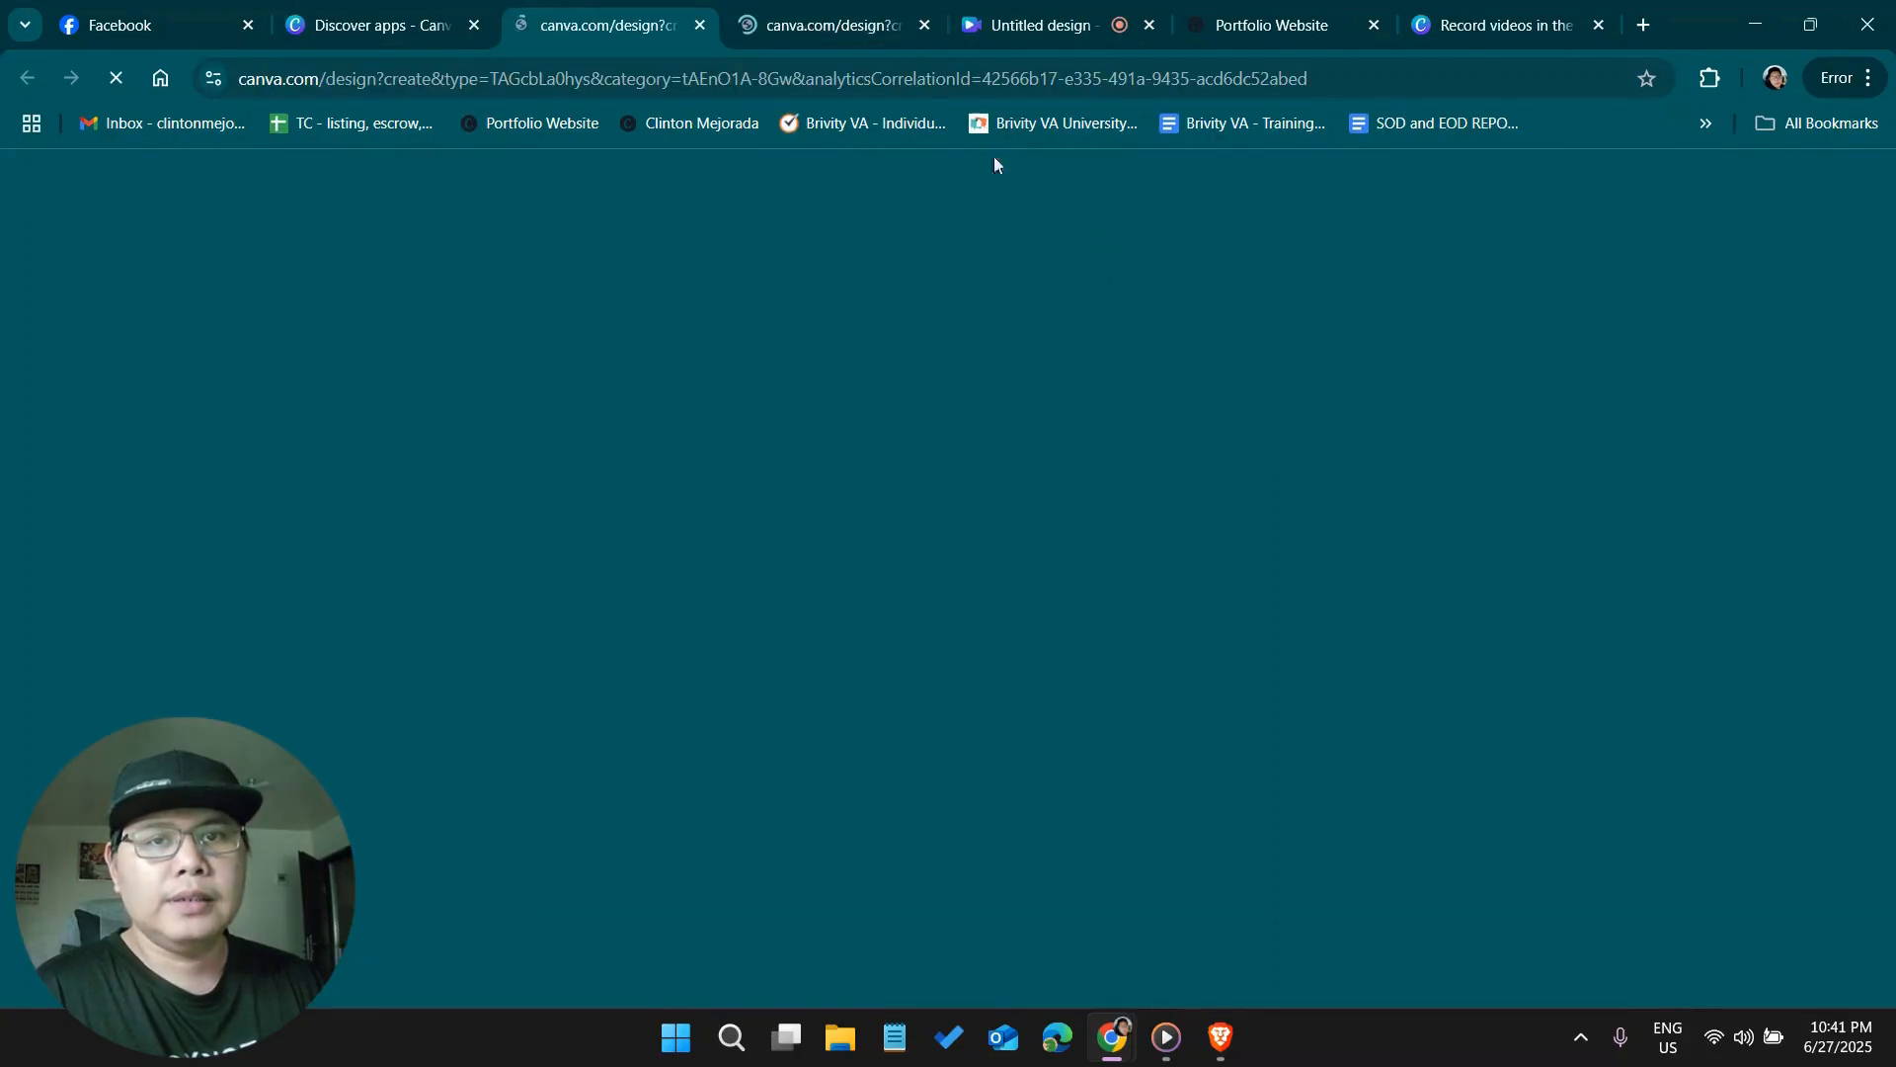
pyautogui.click(768, 27)
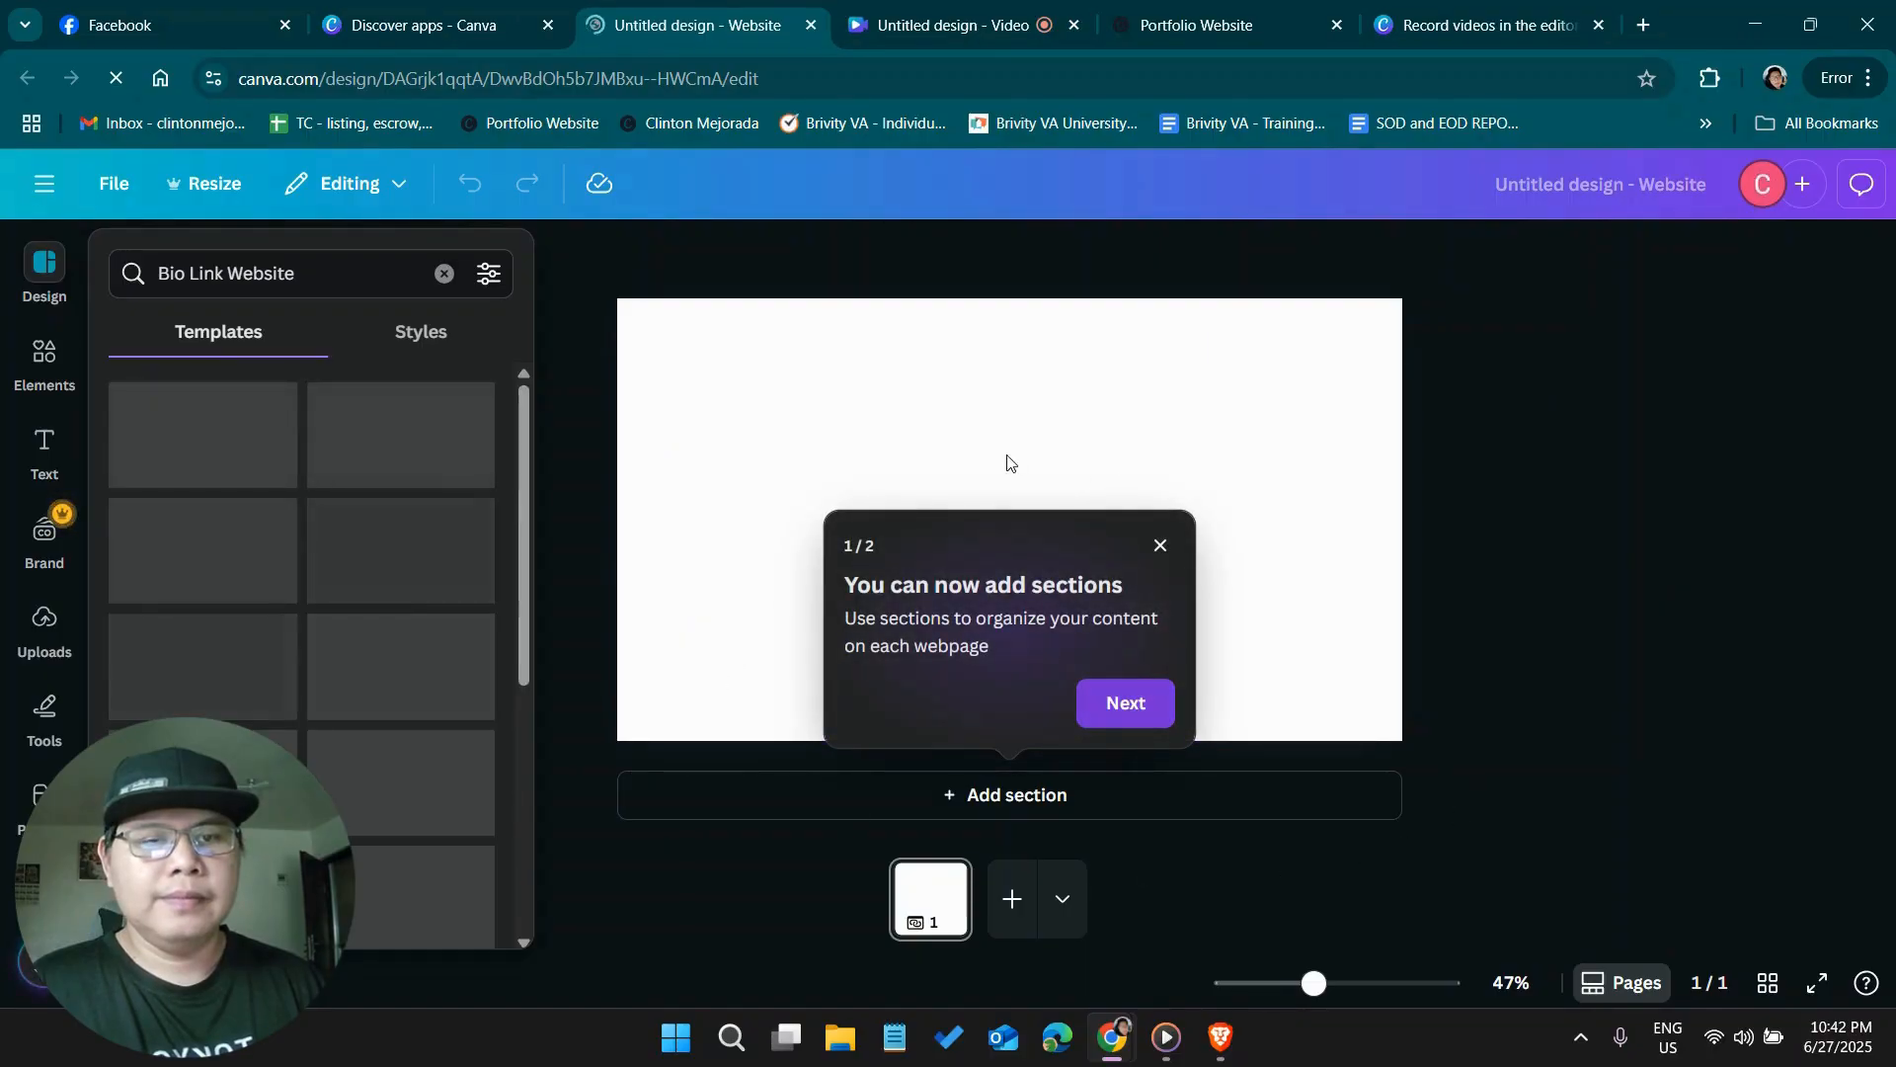
# Dismiss the introductory tips on sections and pages, select the blank section and open the elements library
pyautogui.click(1129, 707)
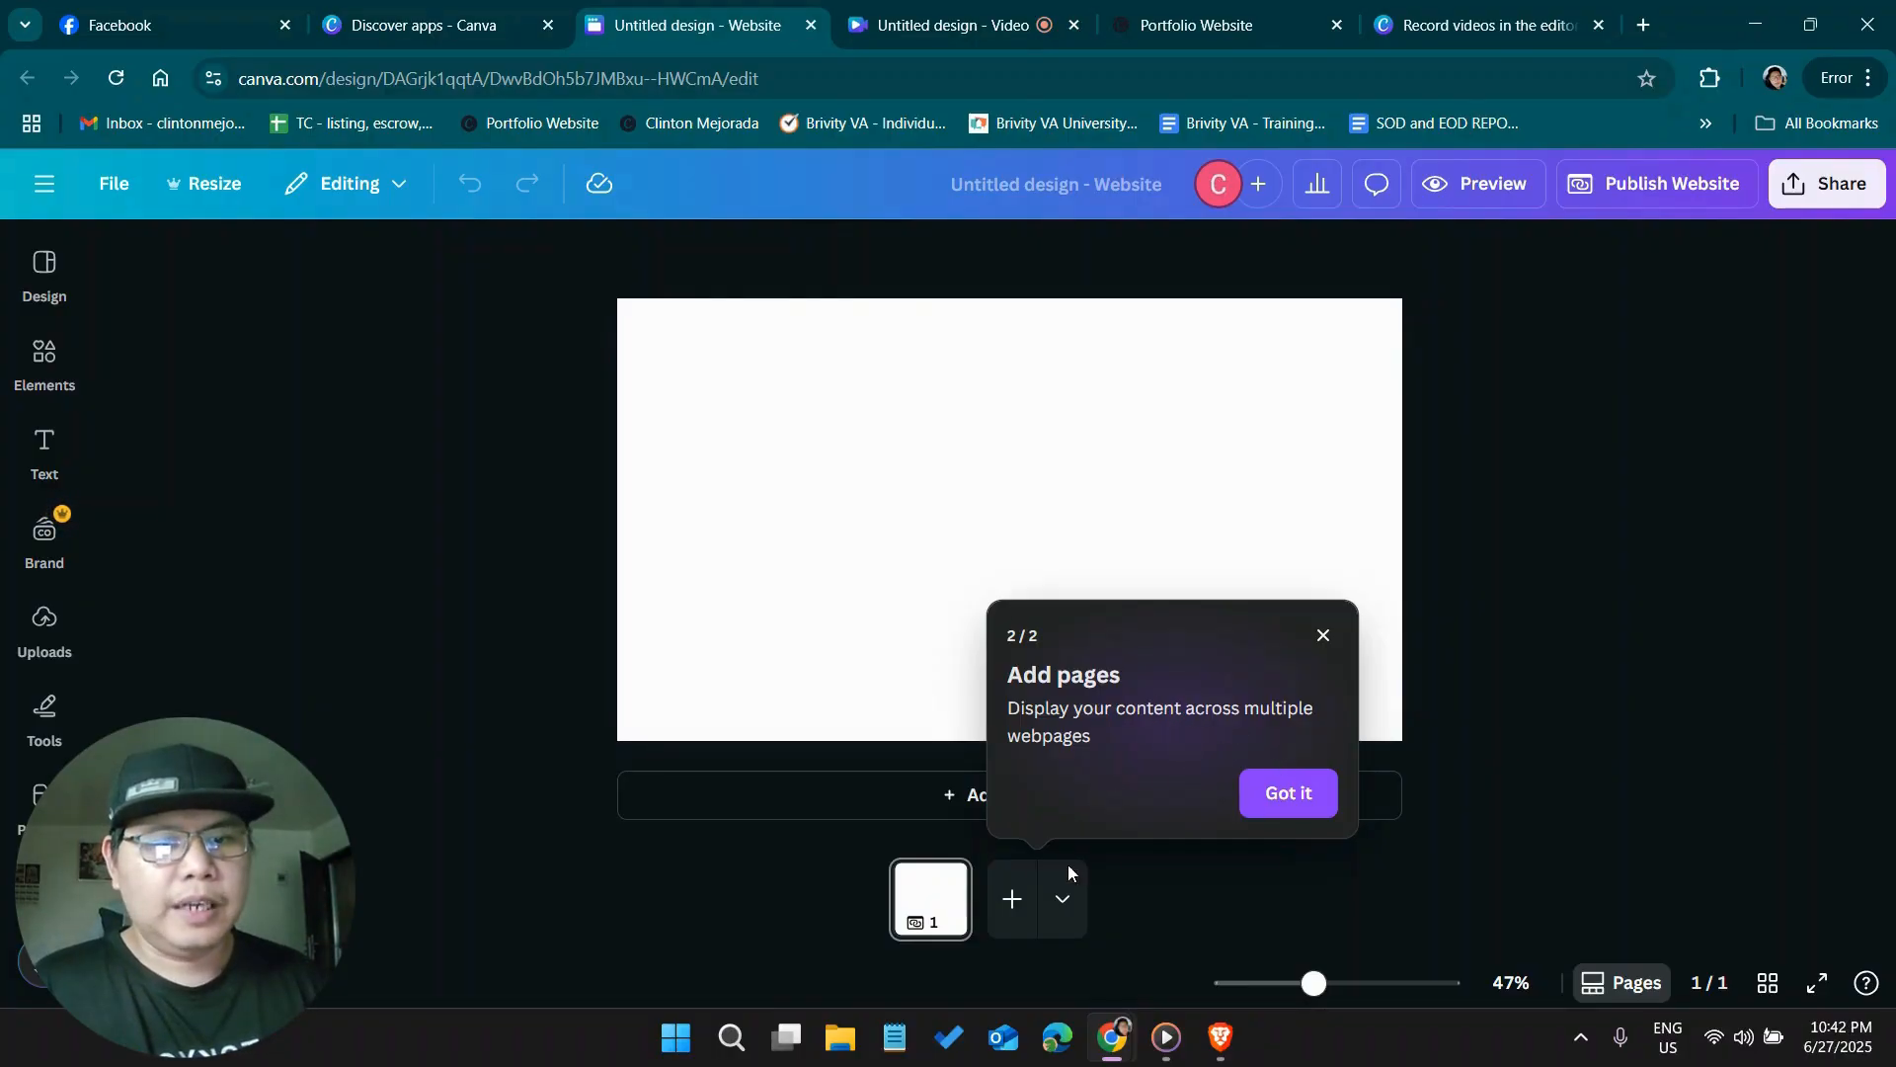
pyautogui.click(1290, 805)
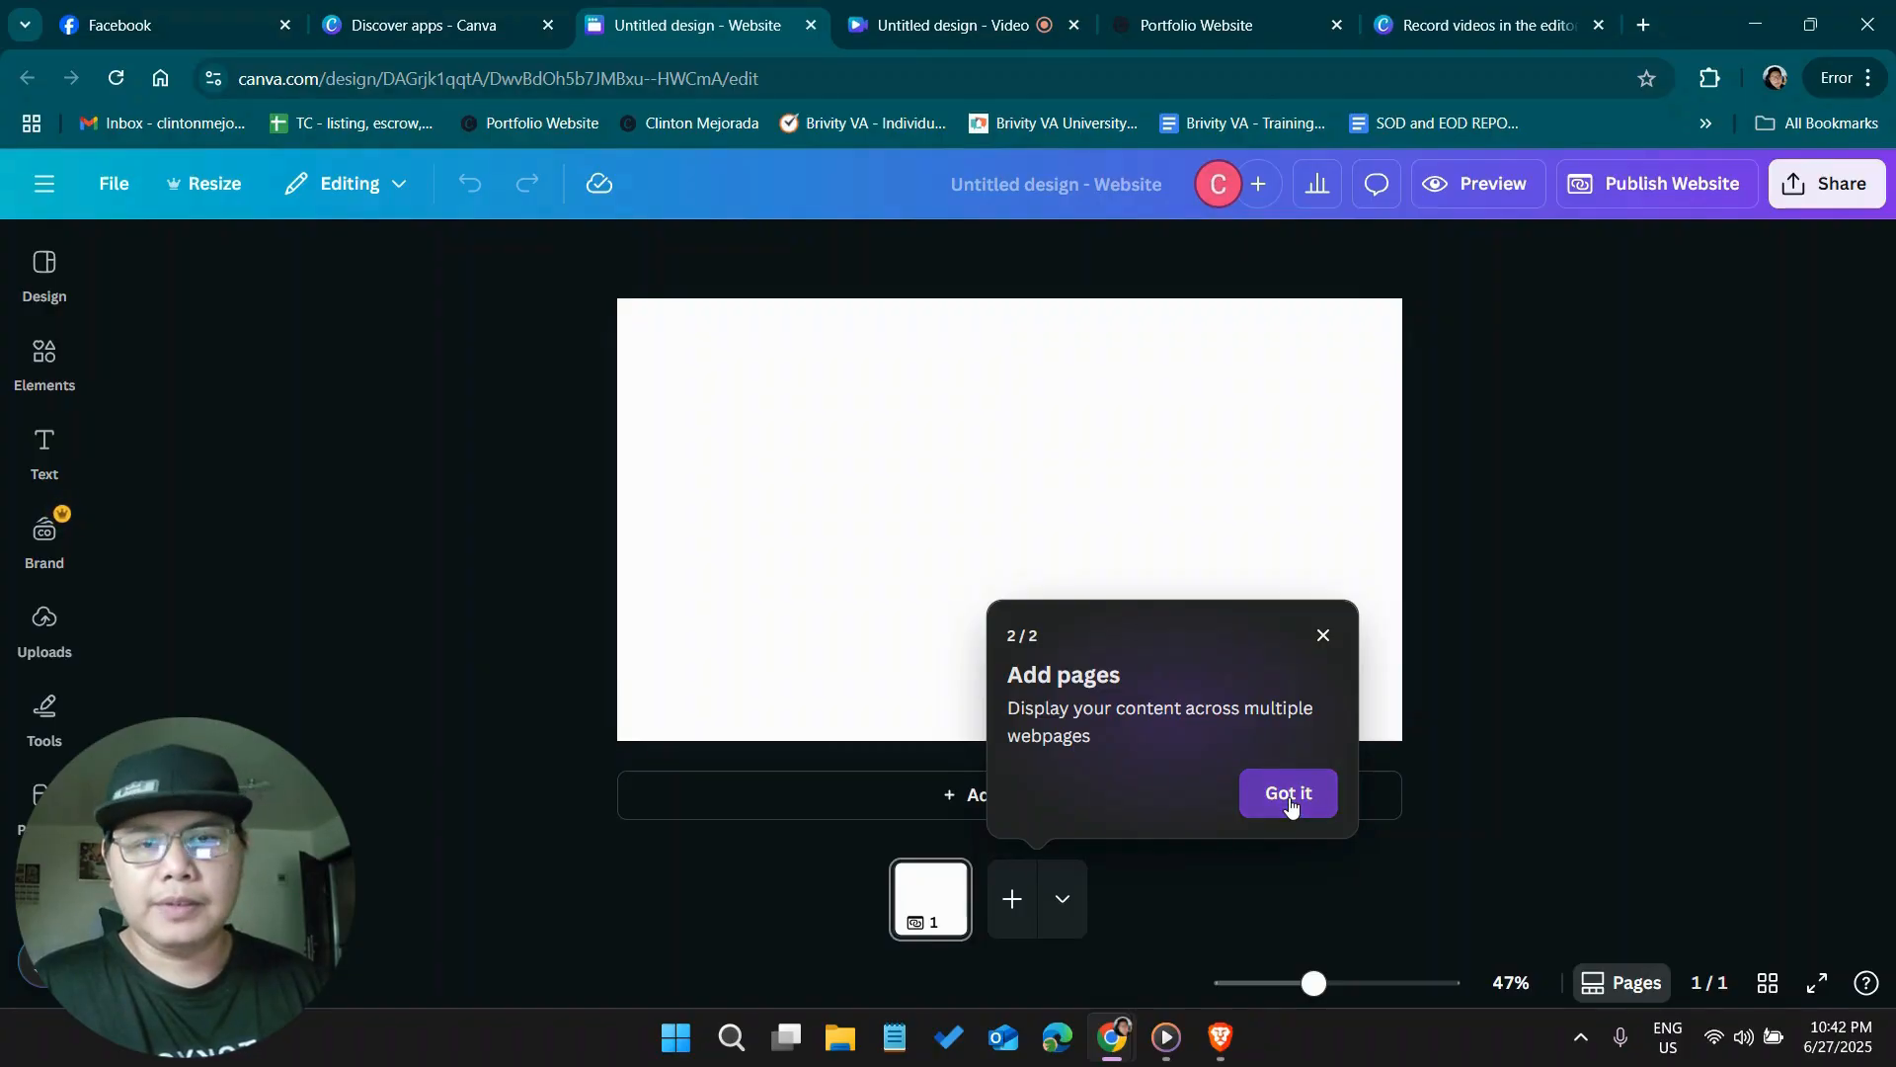
pyautogui.click(839, 425)
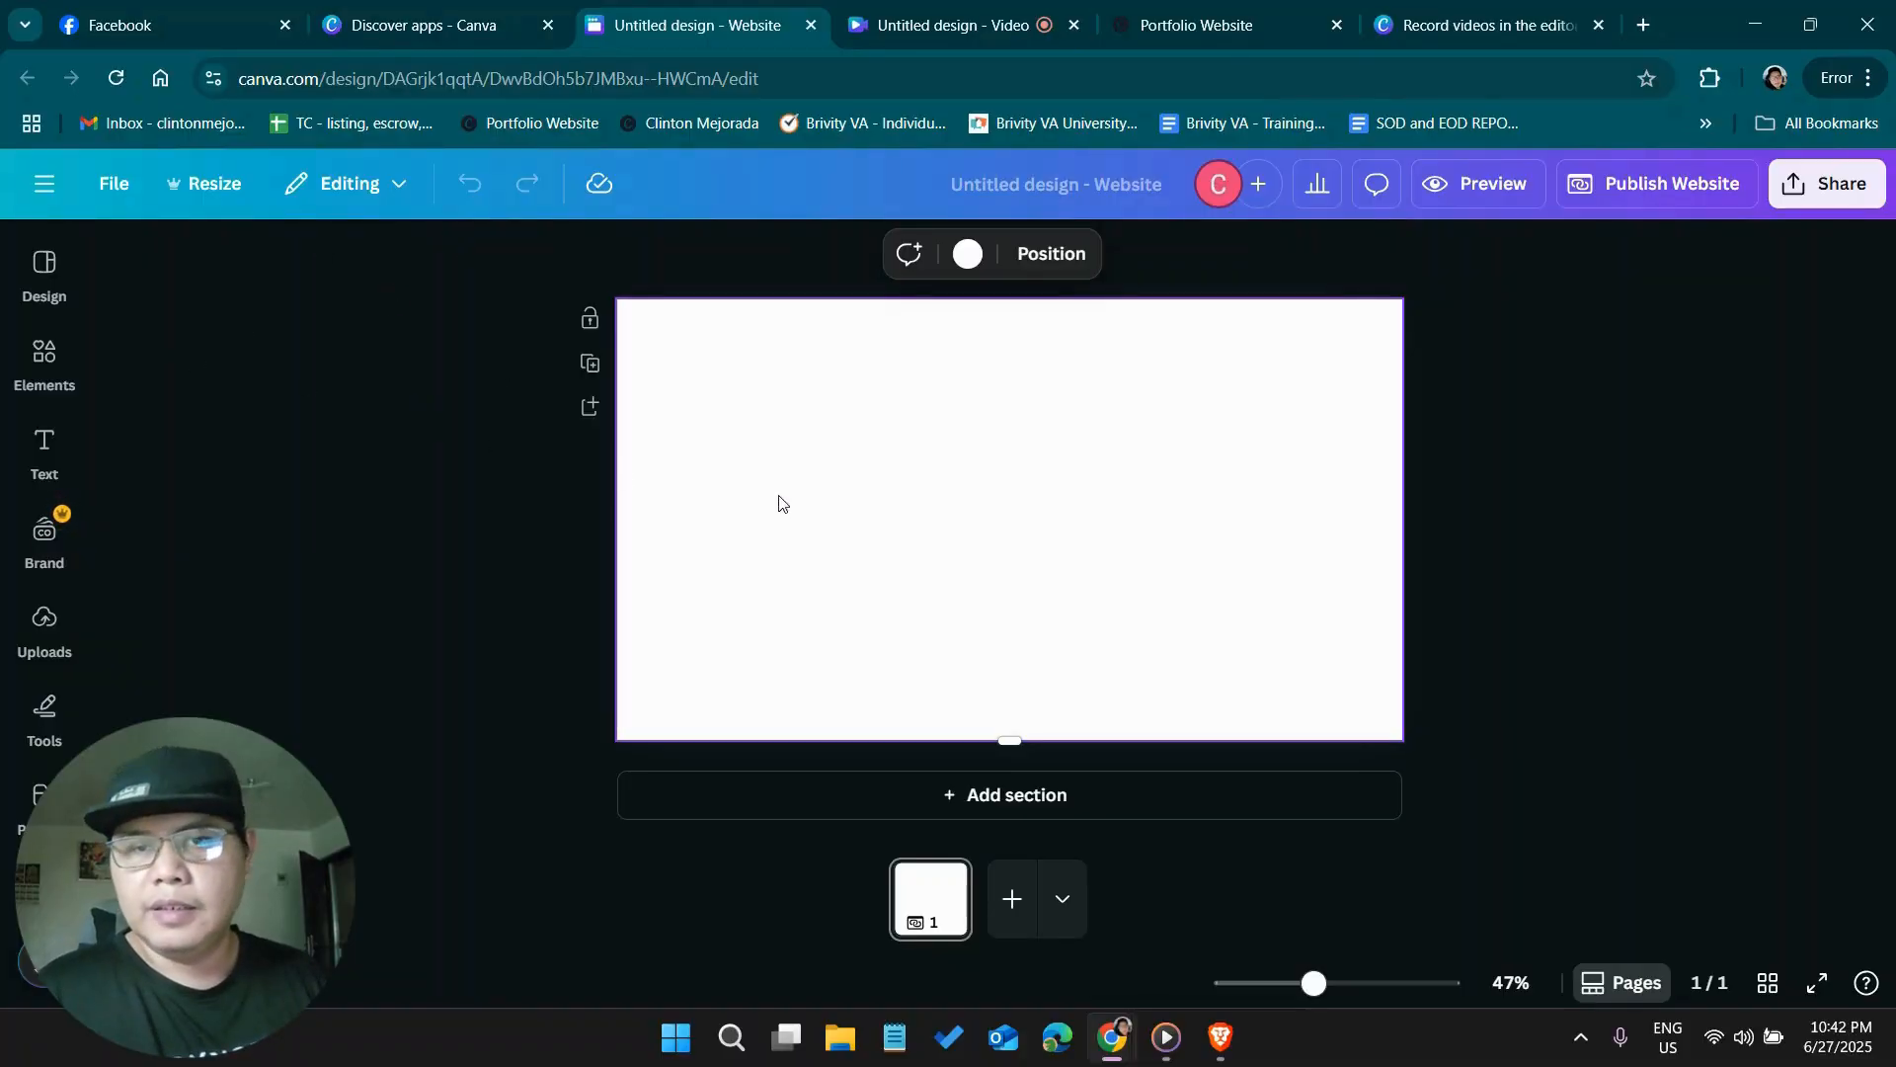
pyautogui.click(43, 357)
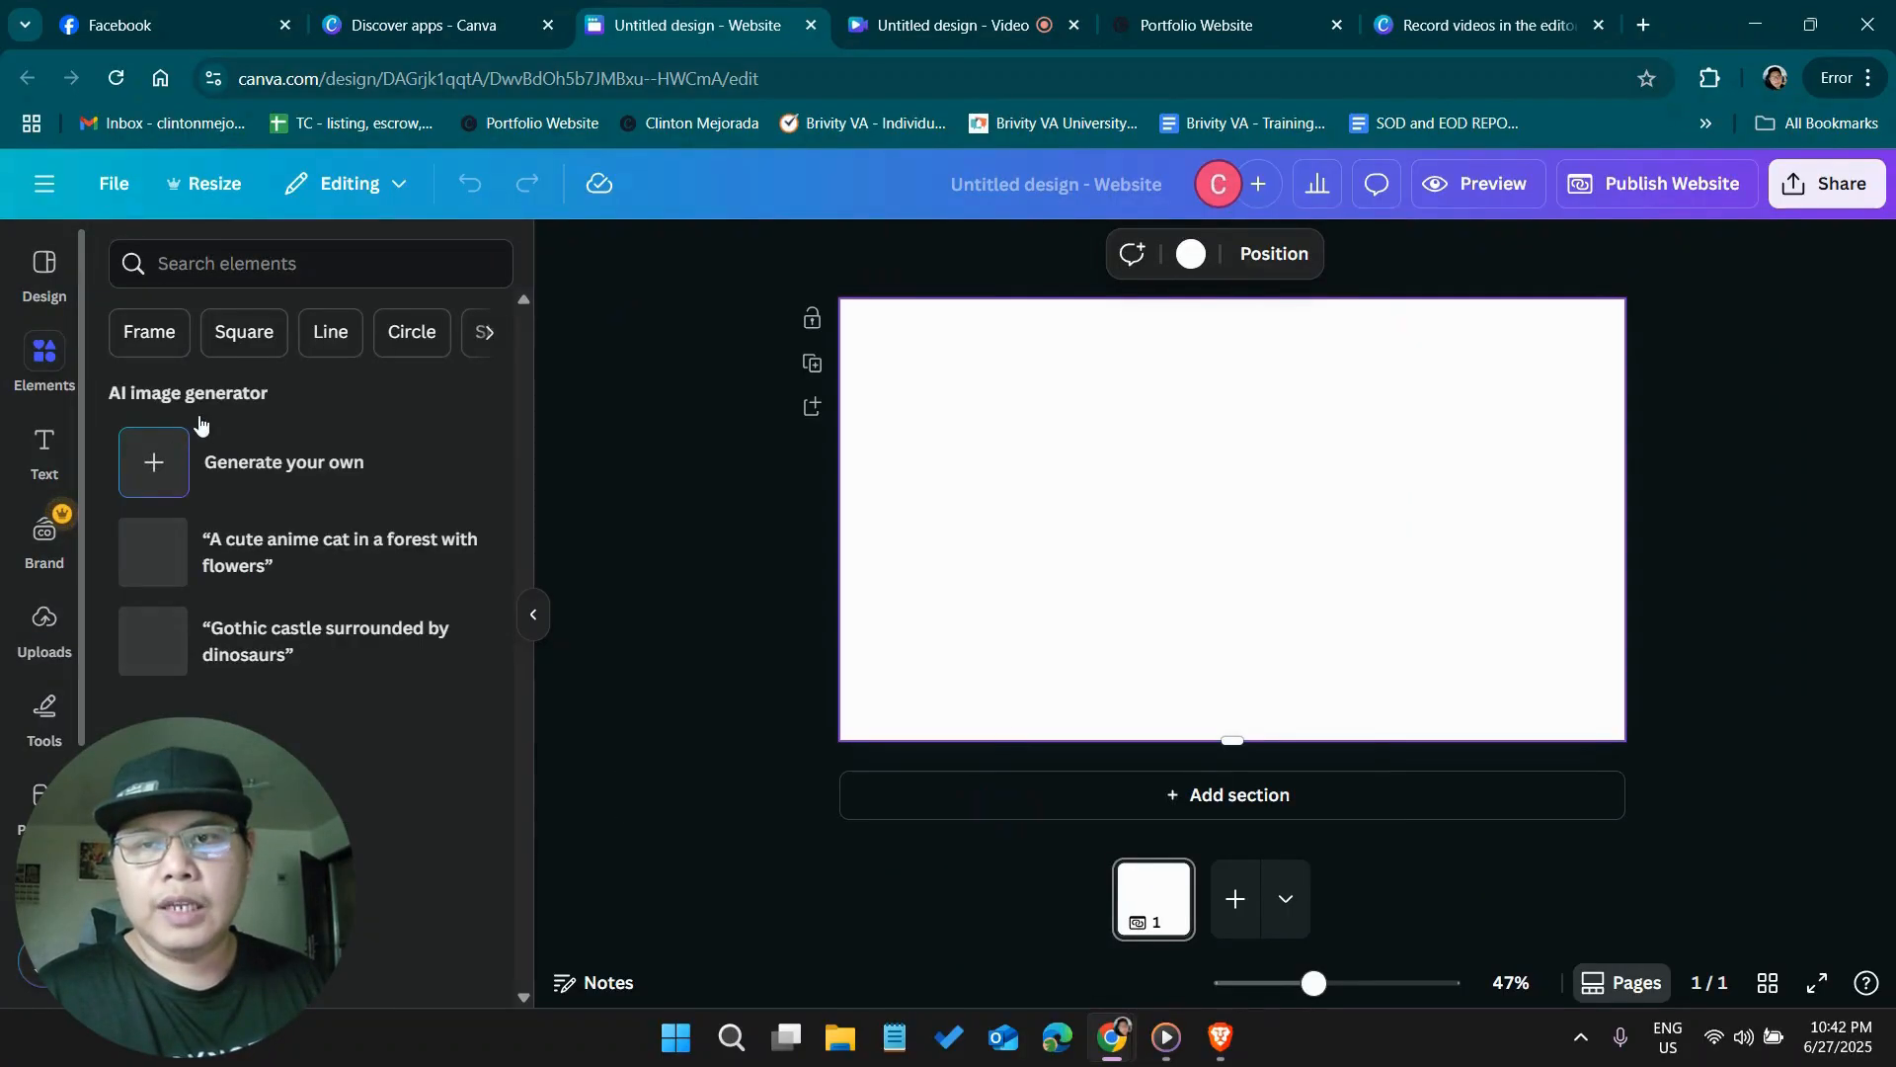
# Search the elements library for "virtual assitant home page" and browse the matching graphics
pyautogui.click(348, 265)
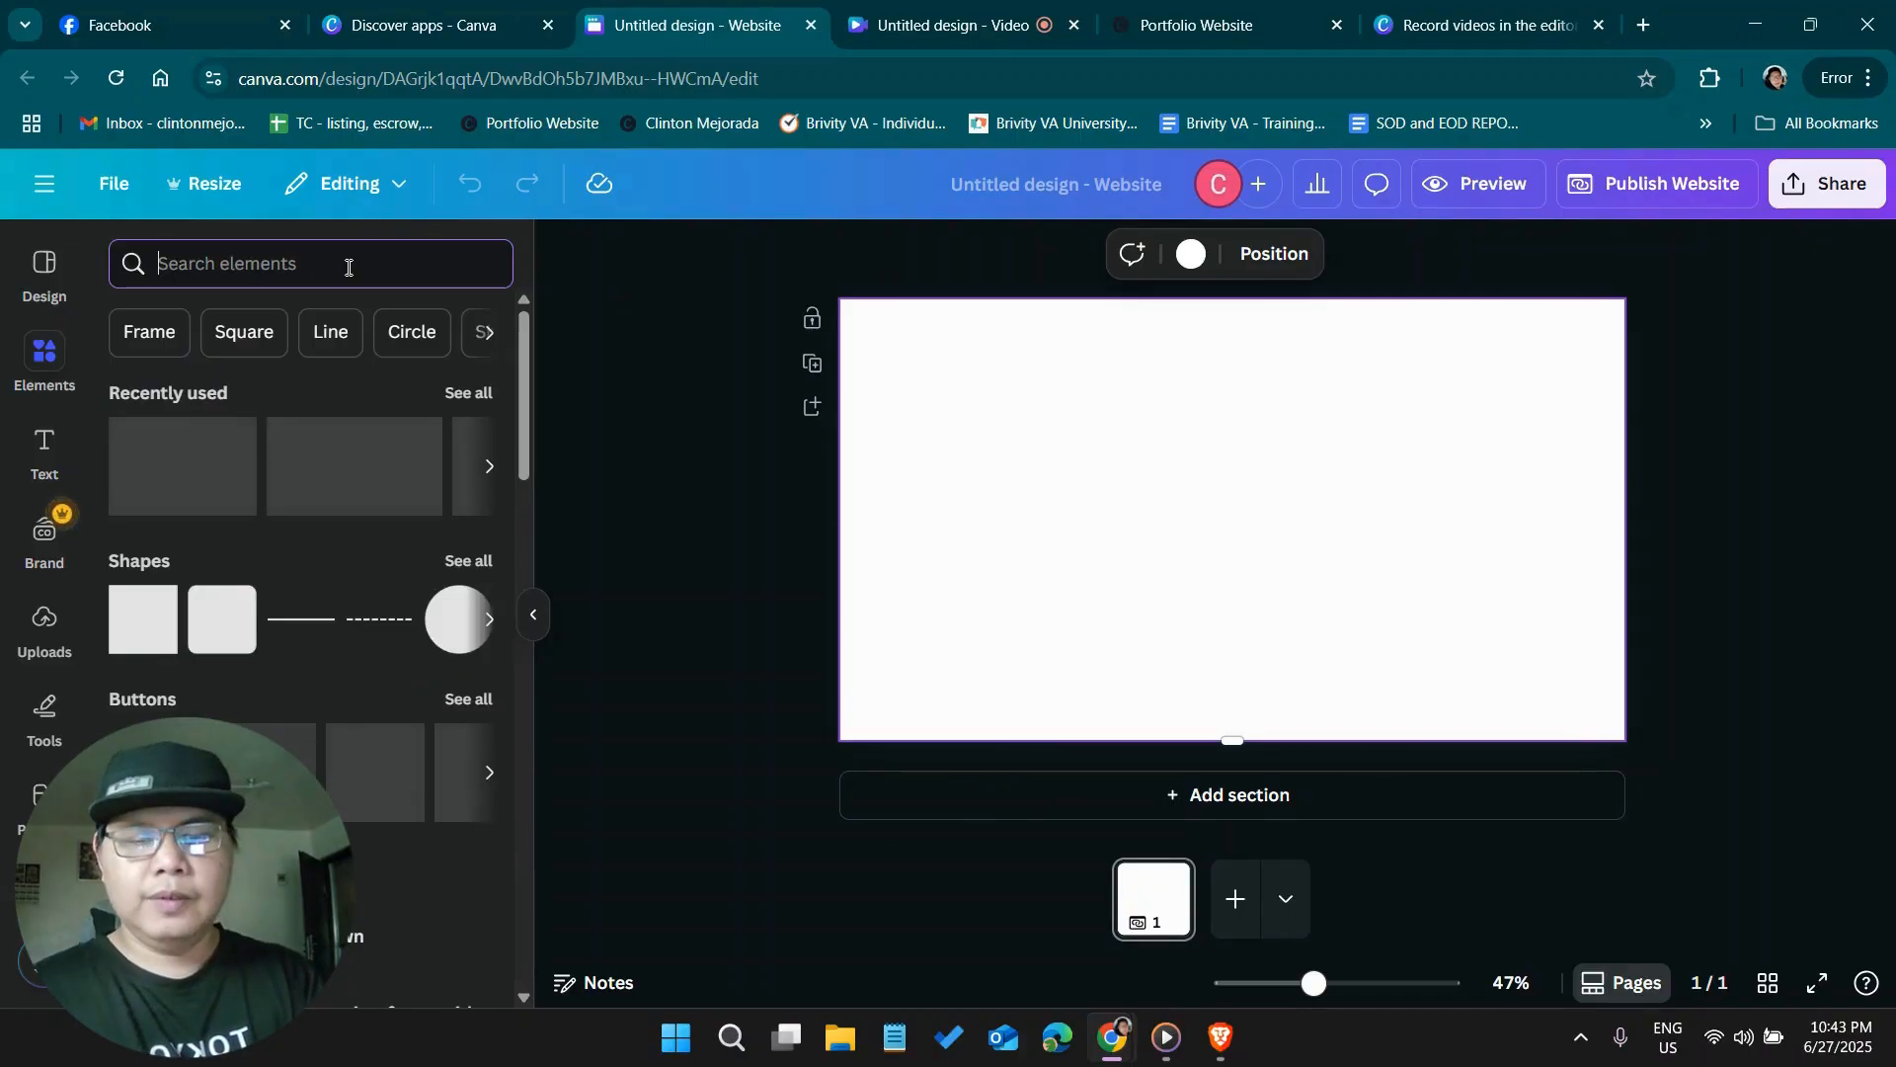
pyautogui.write('virtual assi')
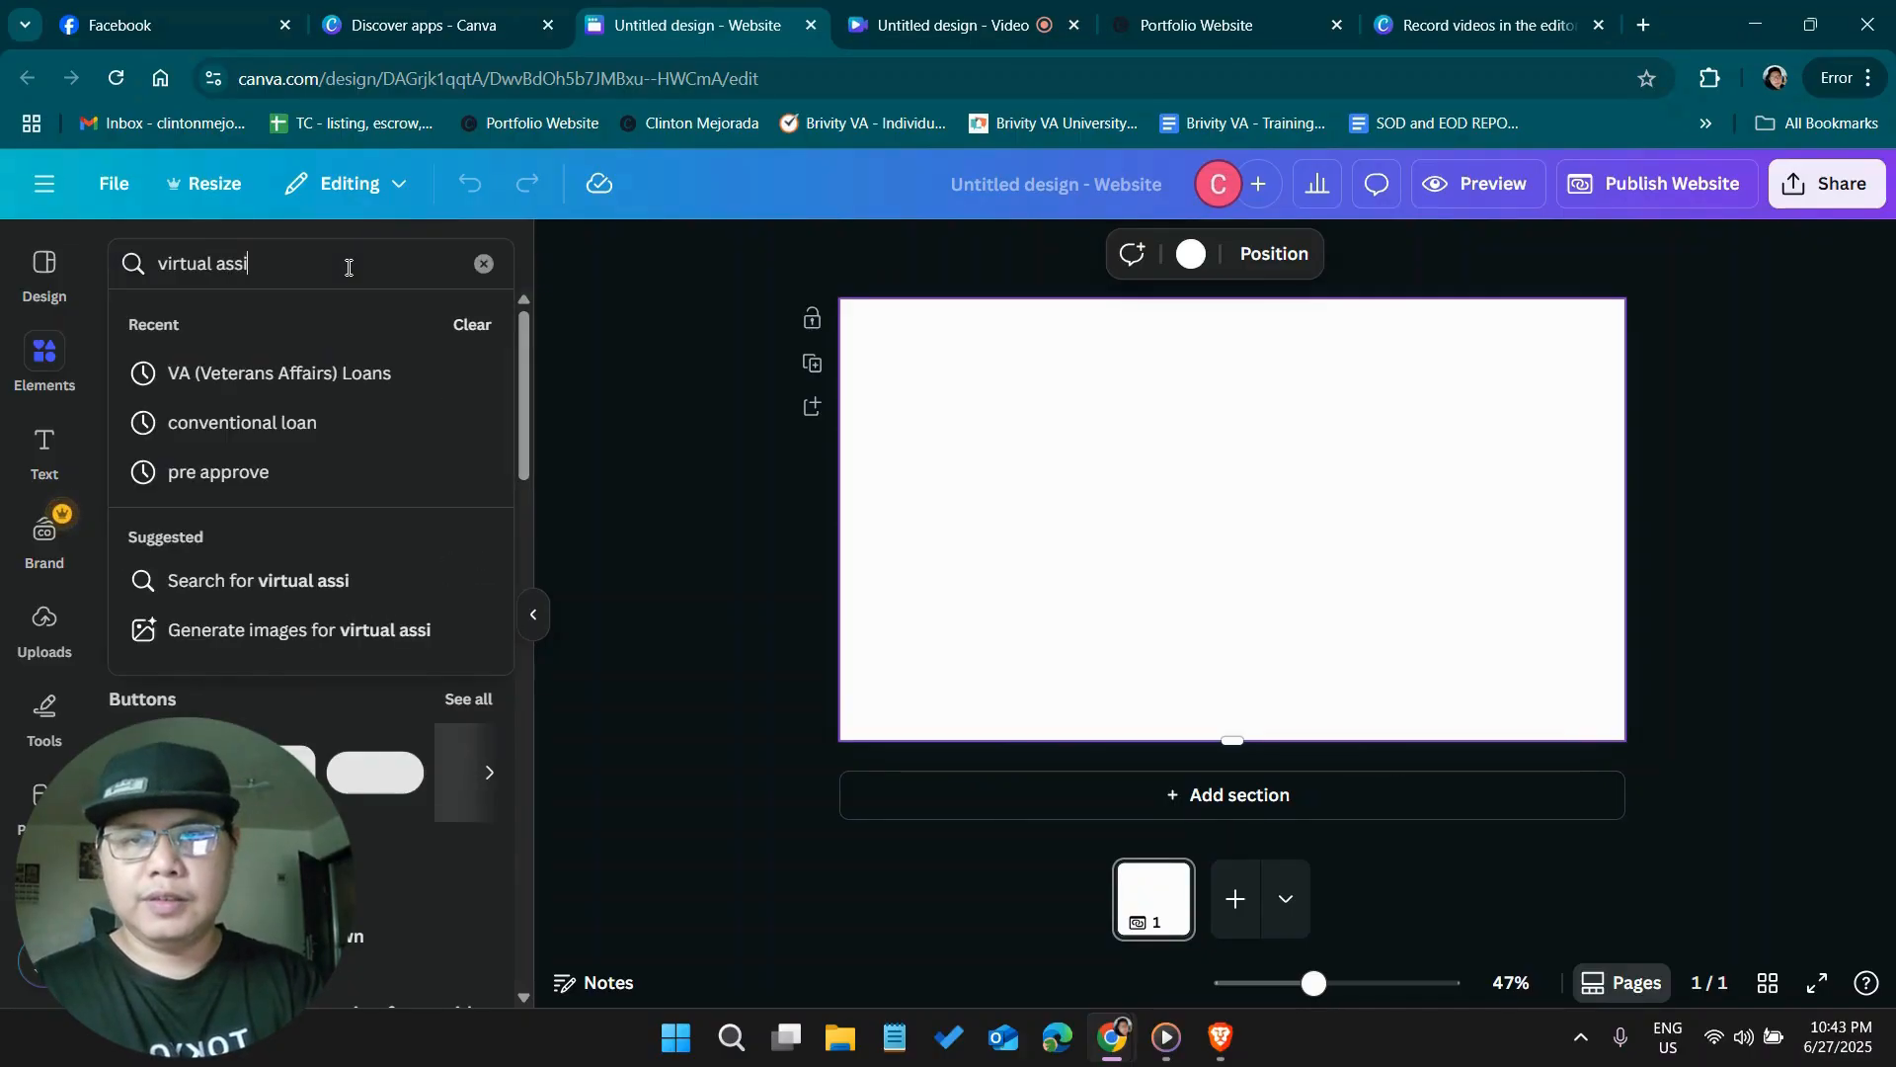
pyautogui.write('tant home page')
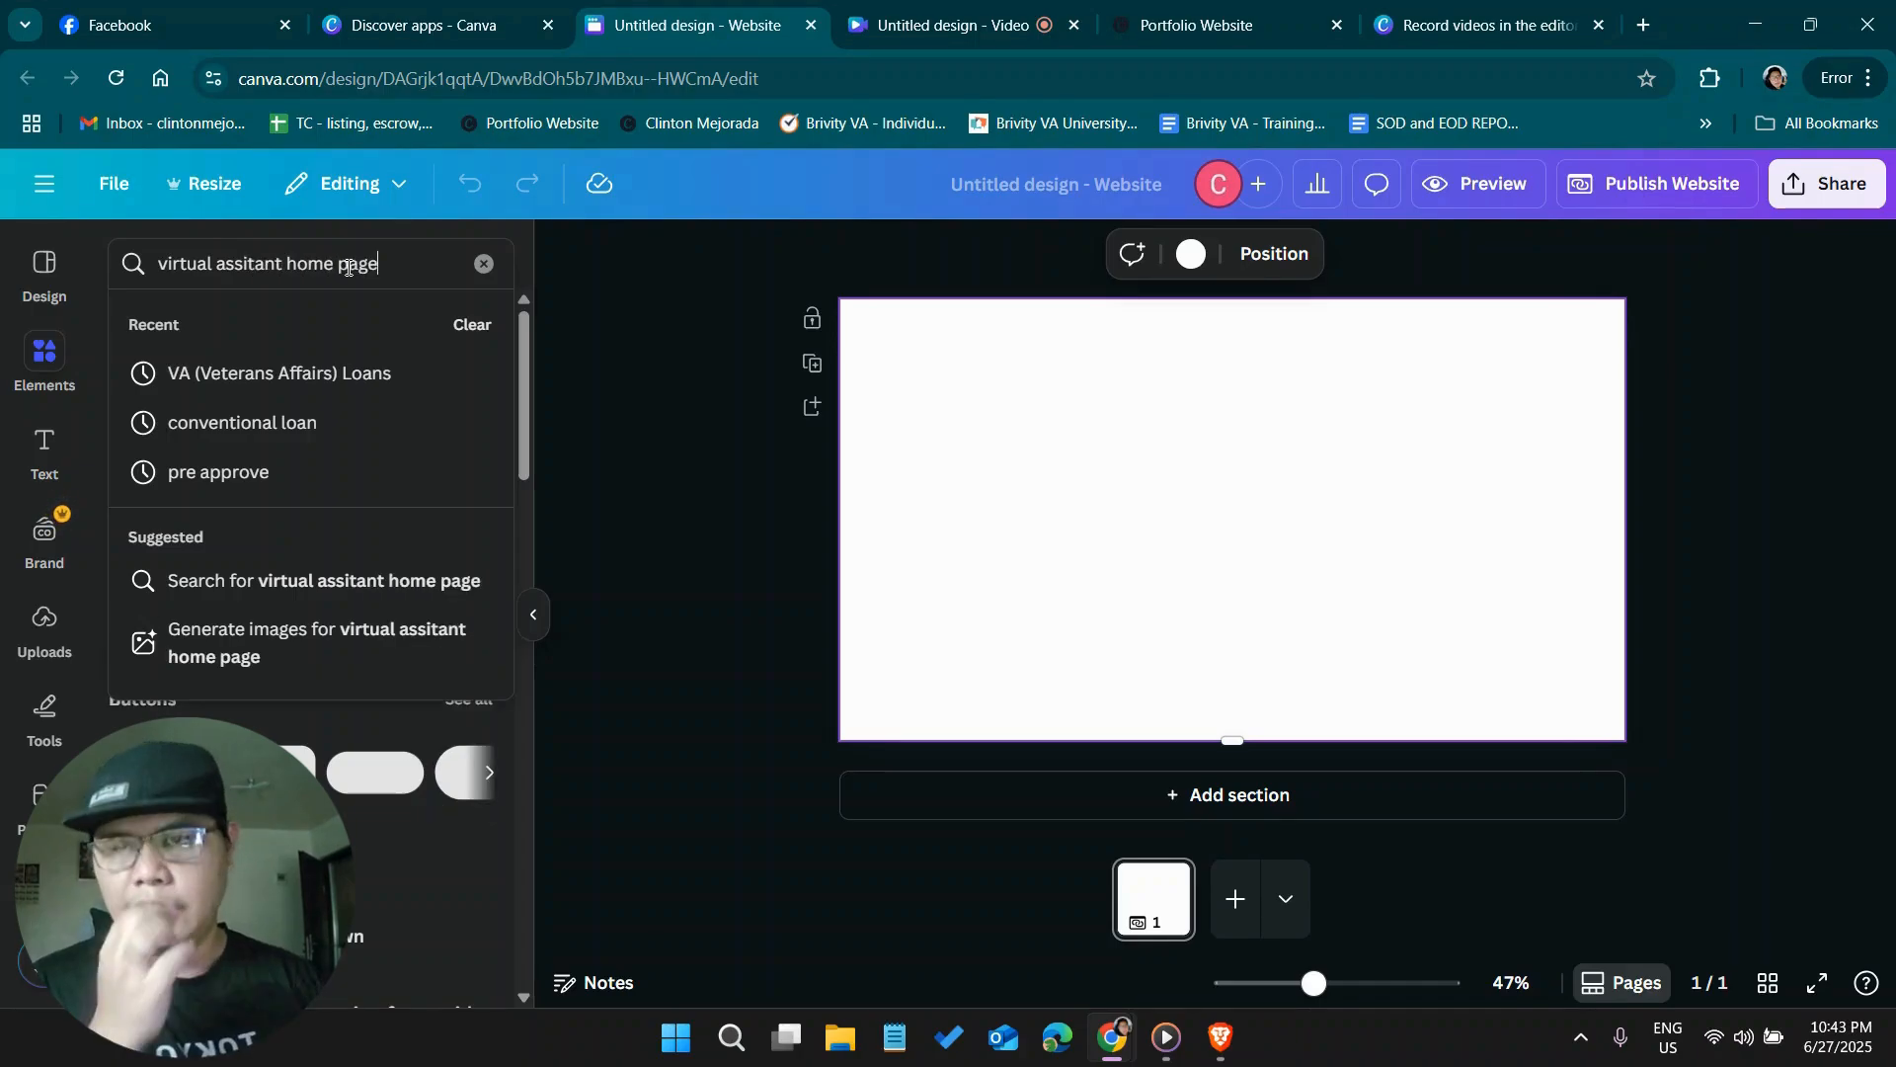
pyautogui.press('Return')
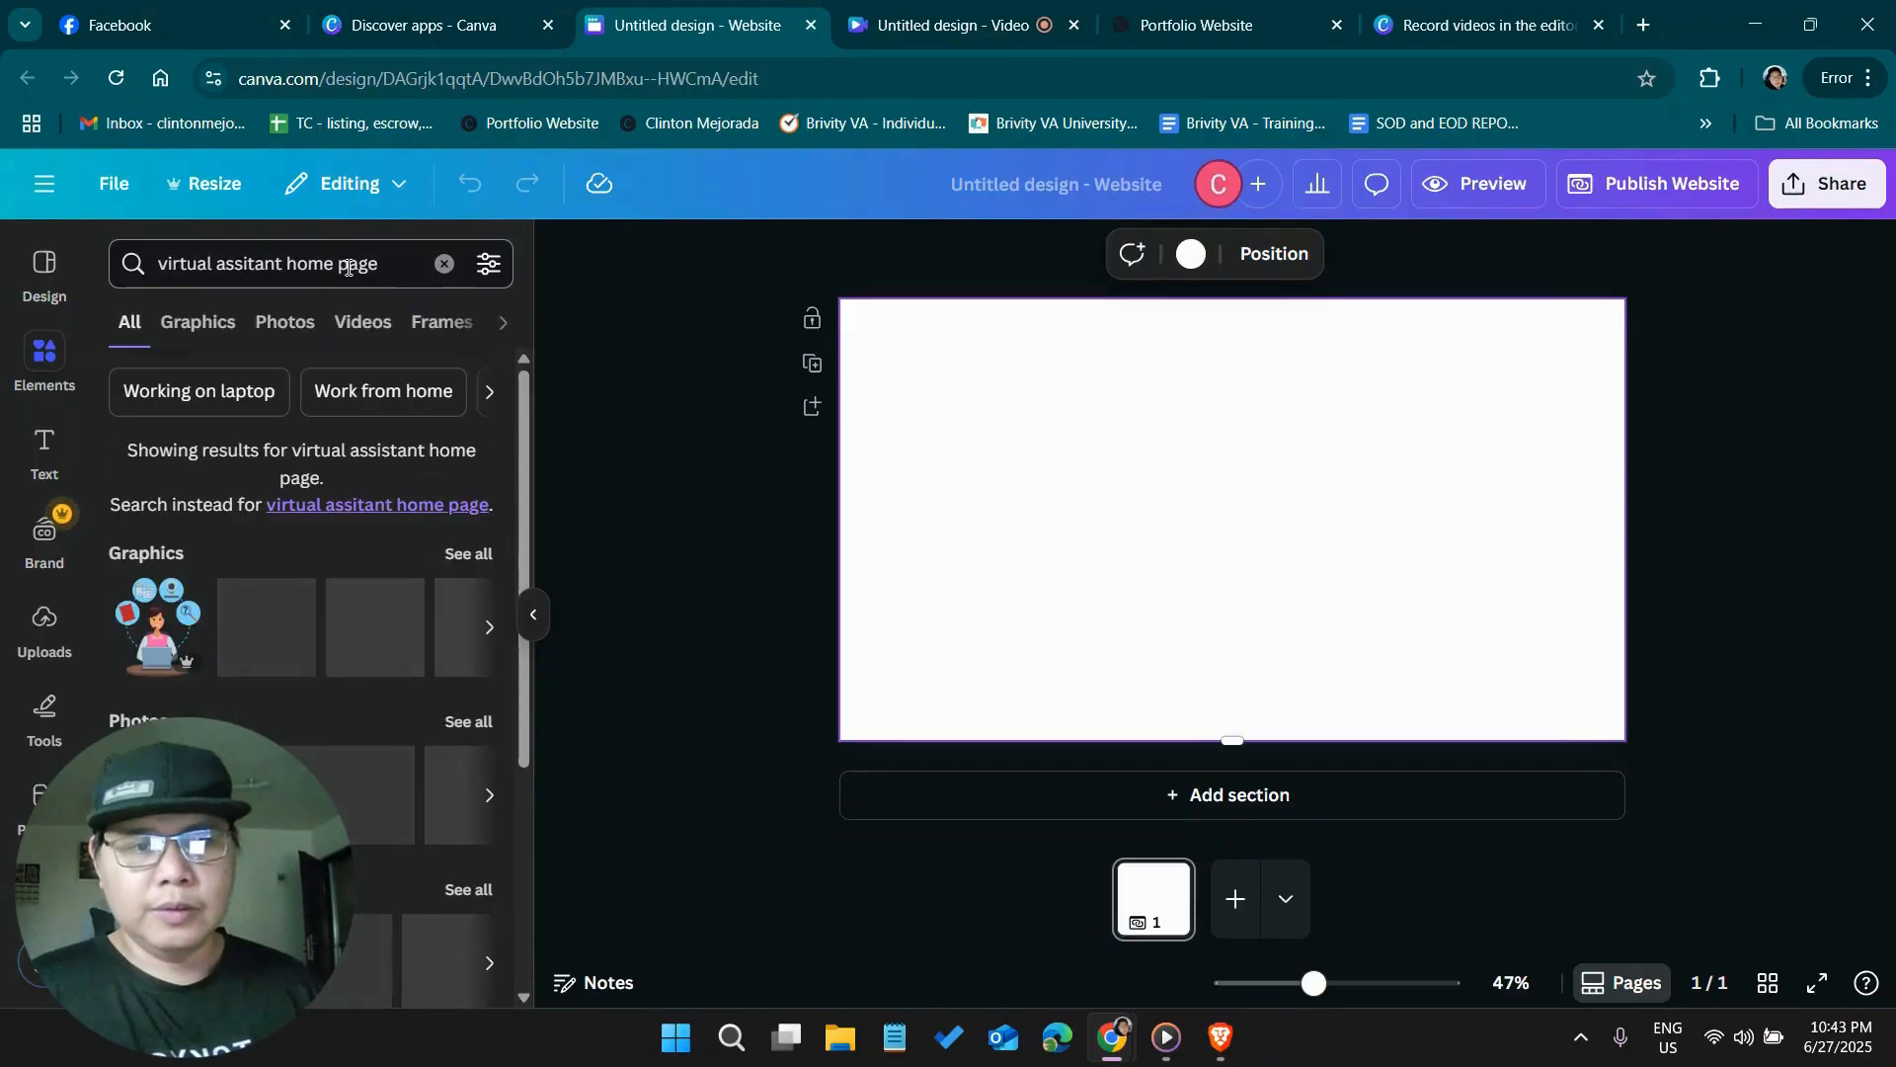
pyautogui.click(200, 330)
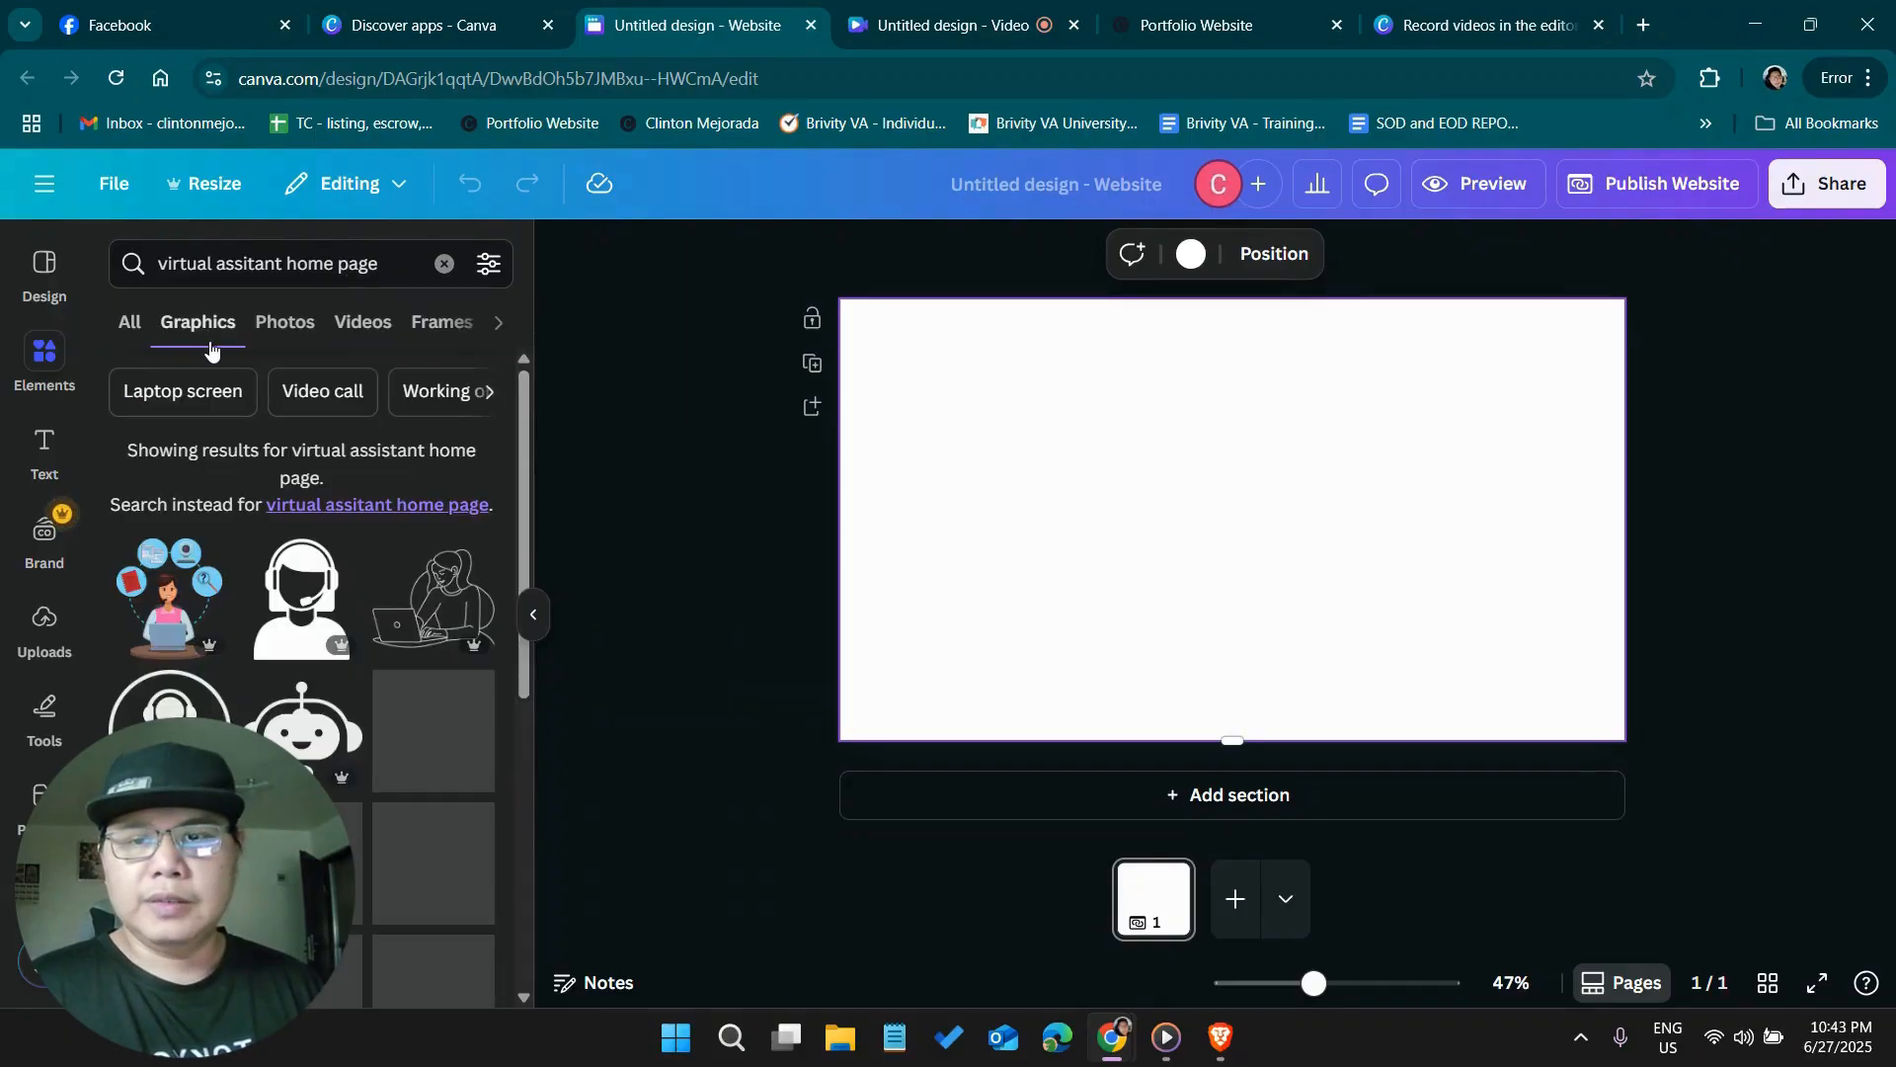
pyautogui.scroll(-3, 390, 583)
pyautogui.scroll(-10, 399, 591)
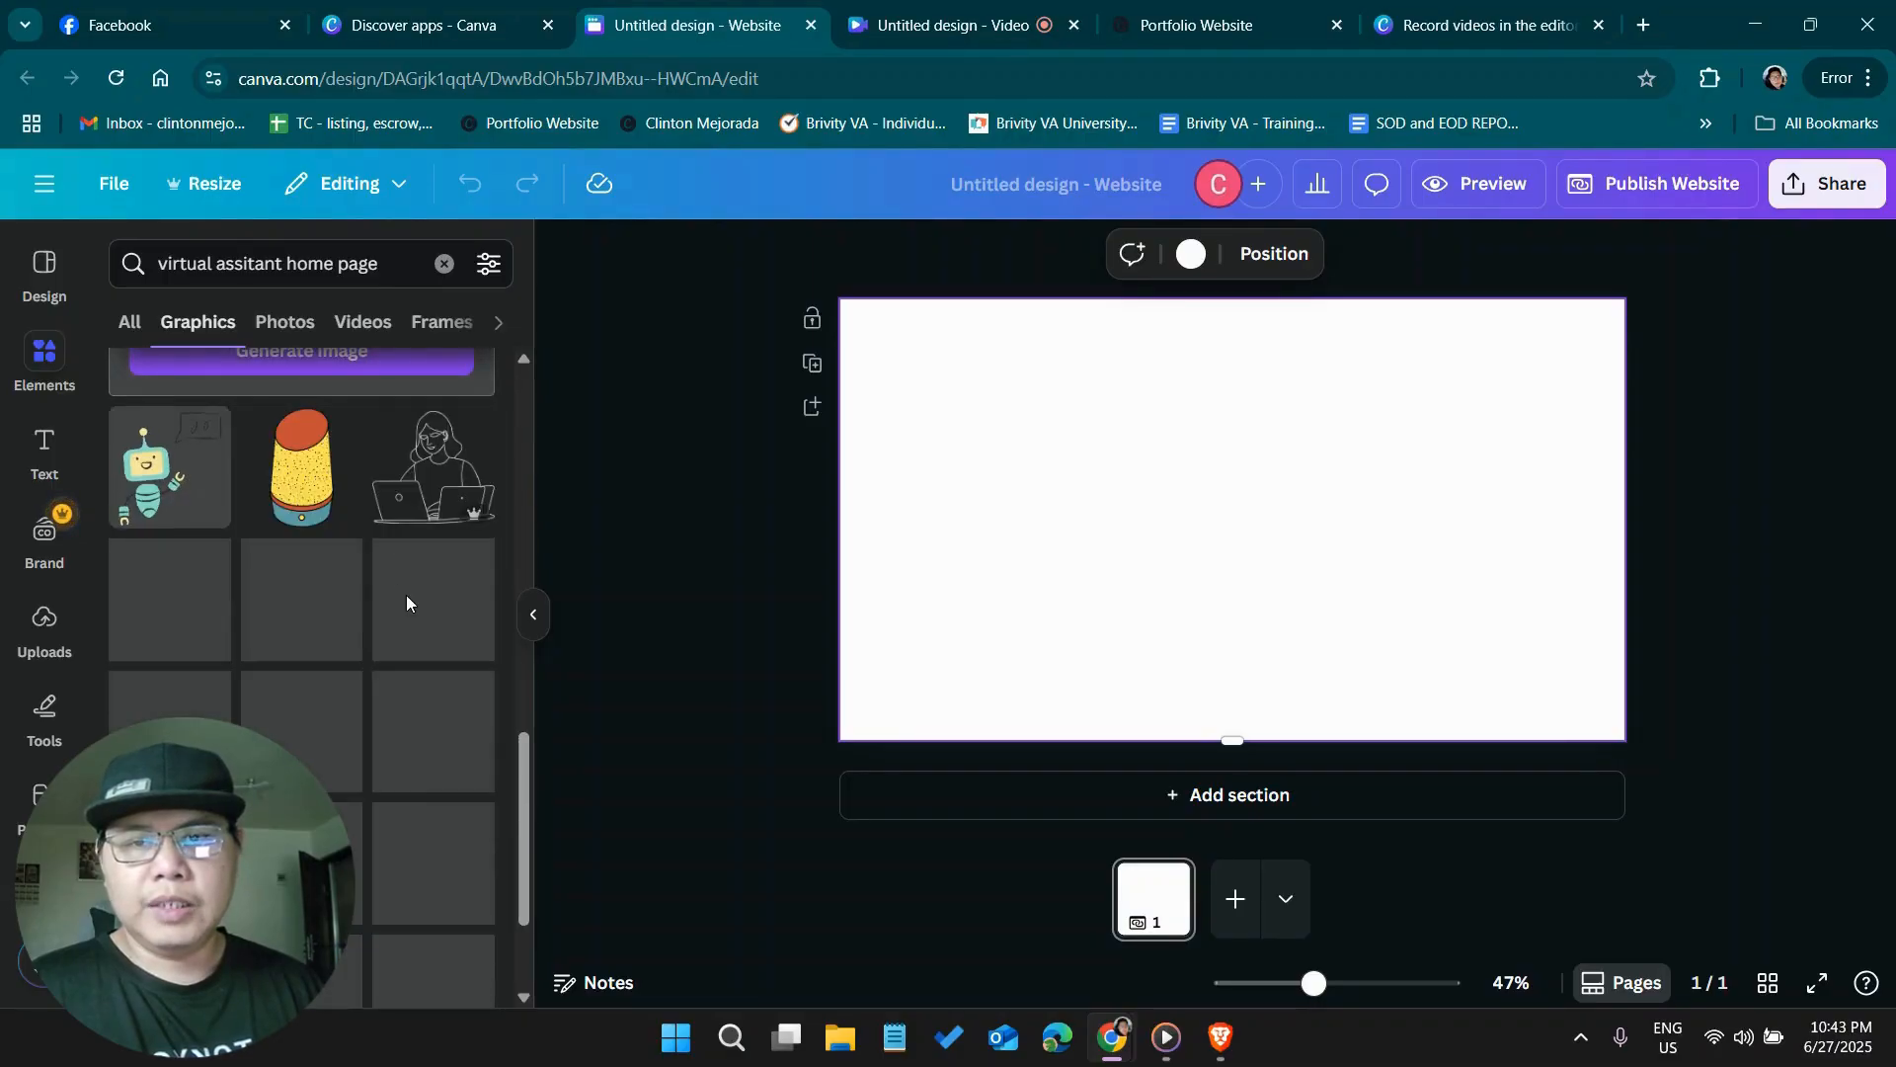
# Search the website design templates for "virtual assistant" and browse through the matching templates
pyautogui.click(37, 279)
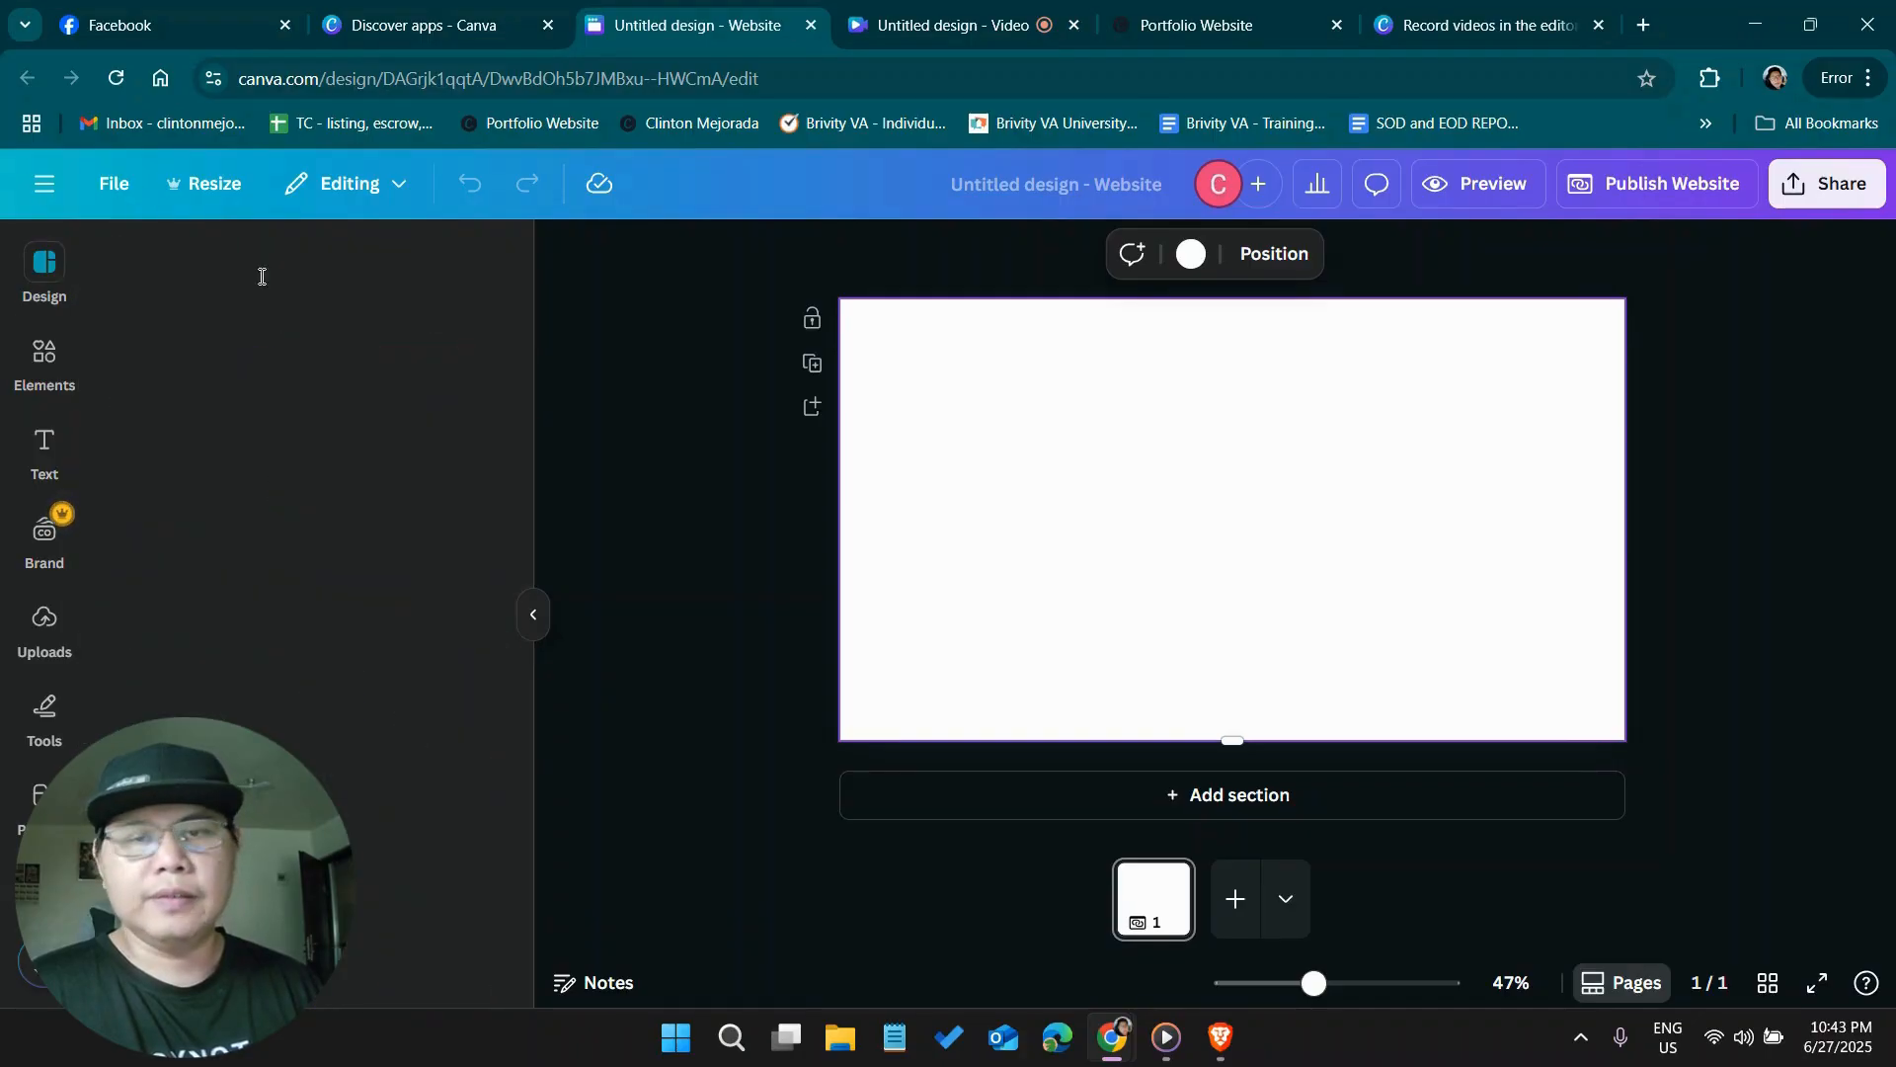
pyautogui.click(309, 264)
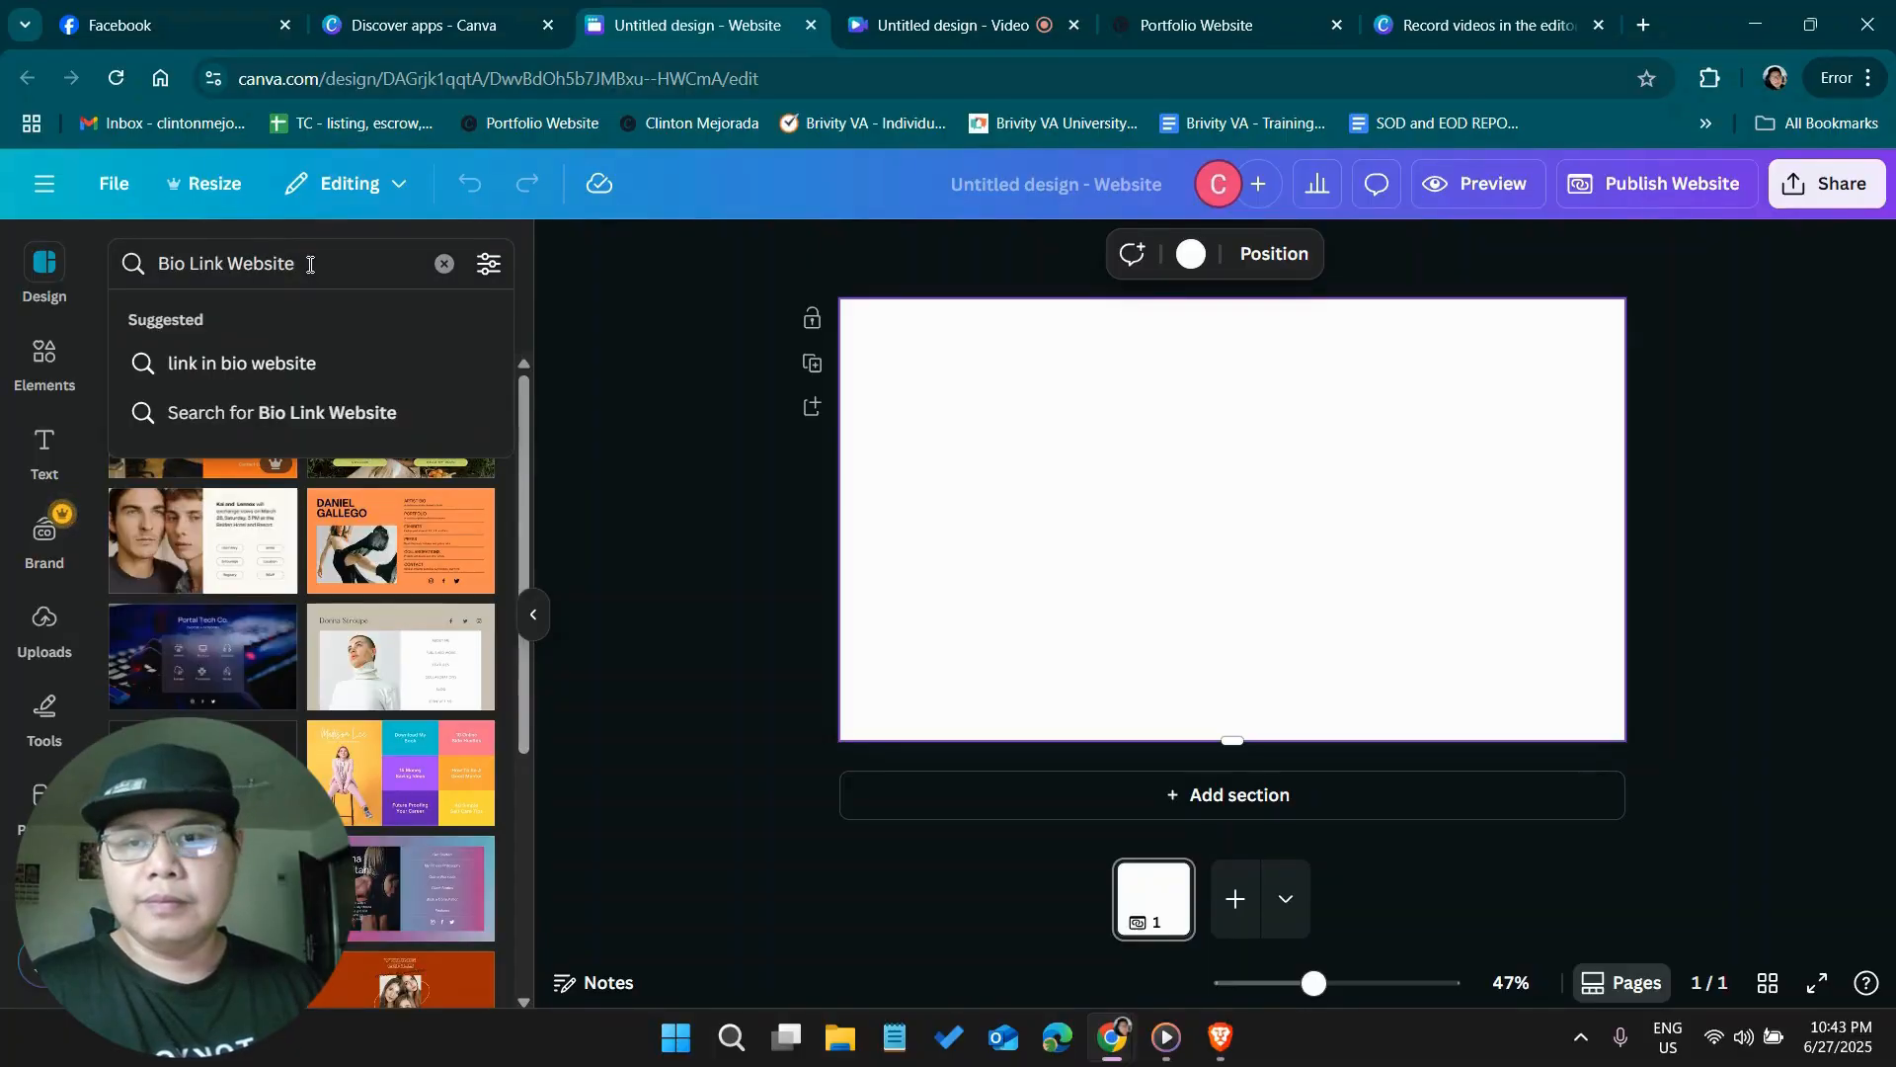
pyautogui.hotkey('ctrl', 'a')
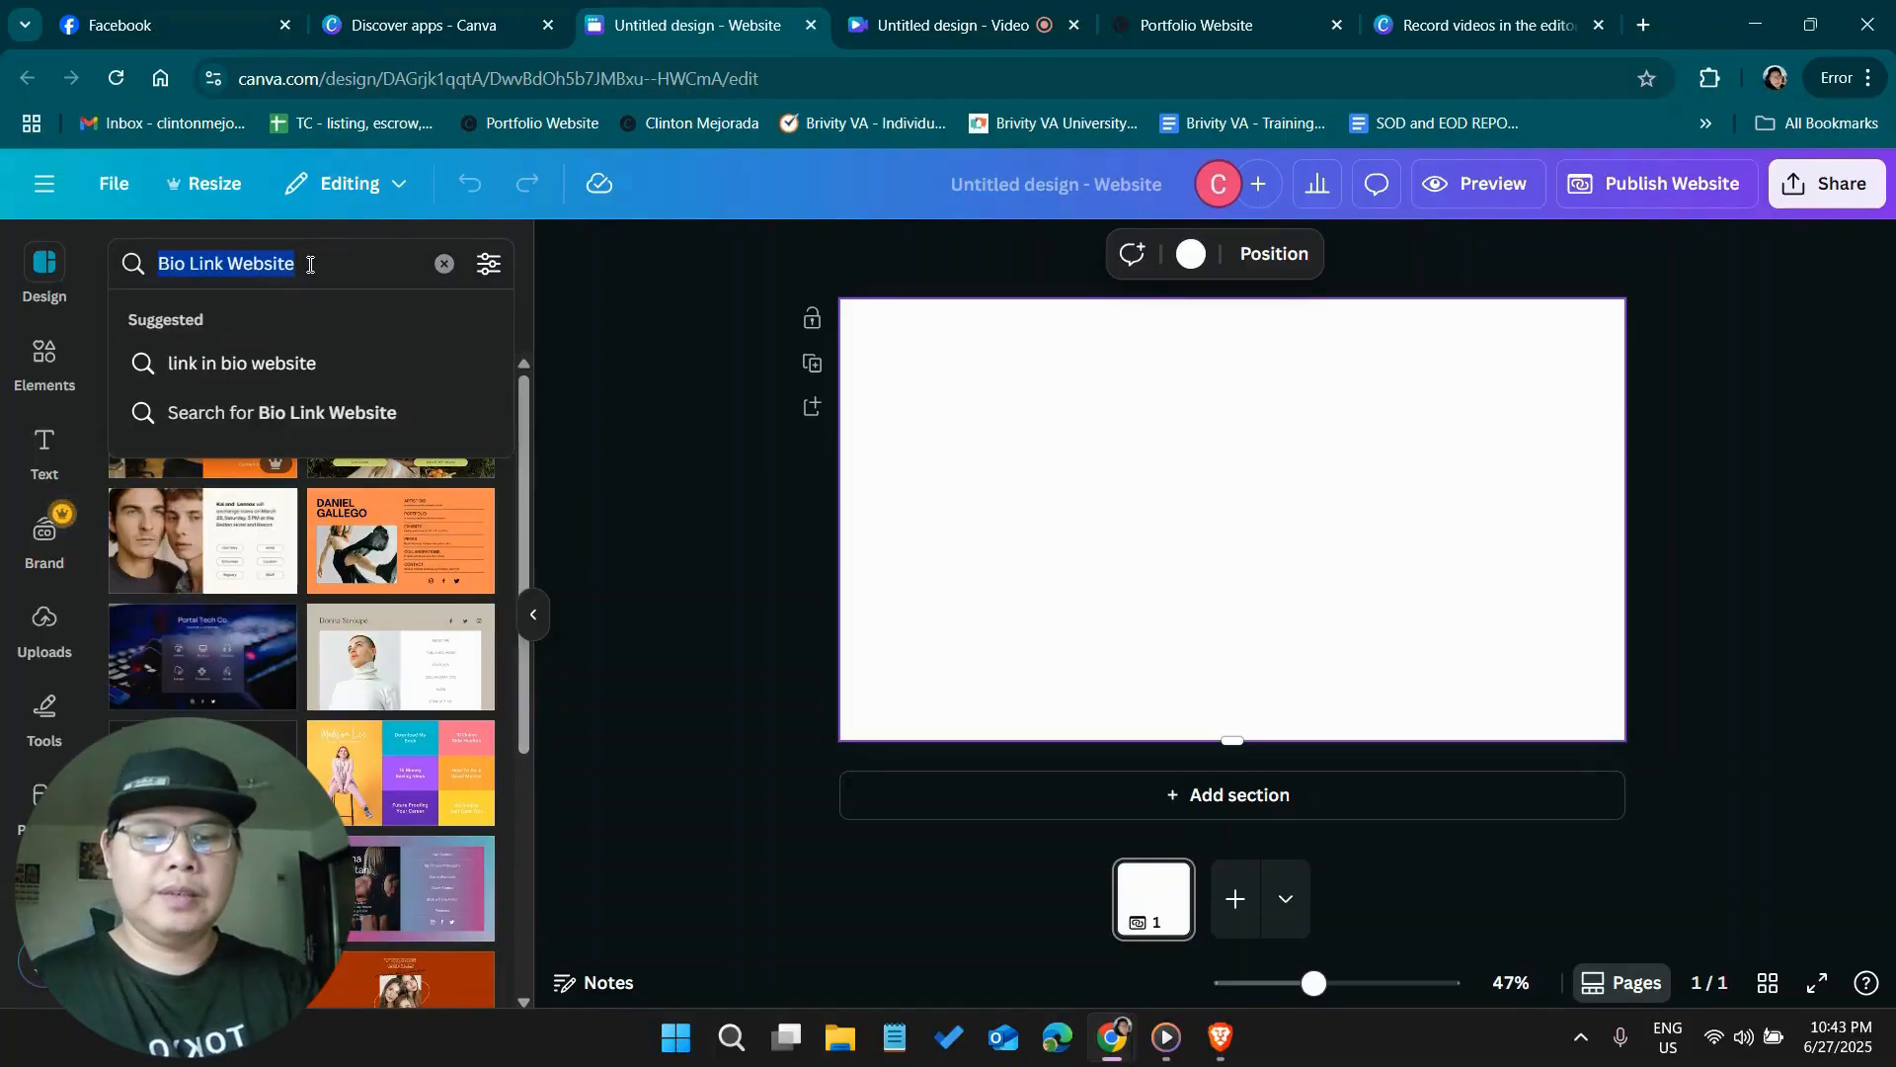
pyautogui.write('virtual assistant')
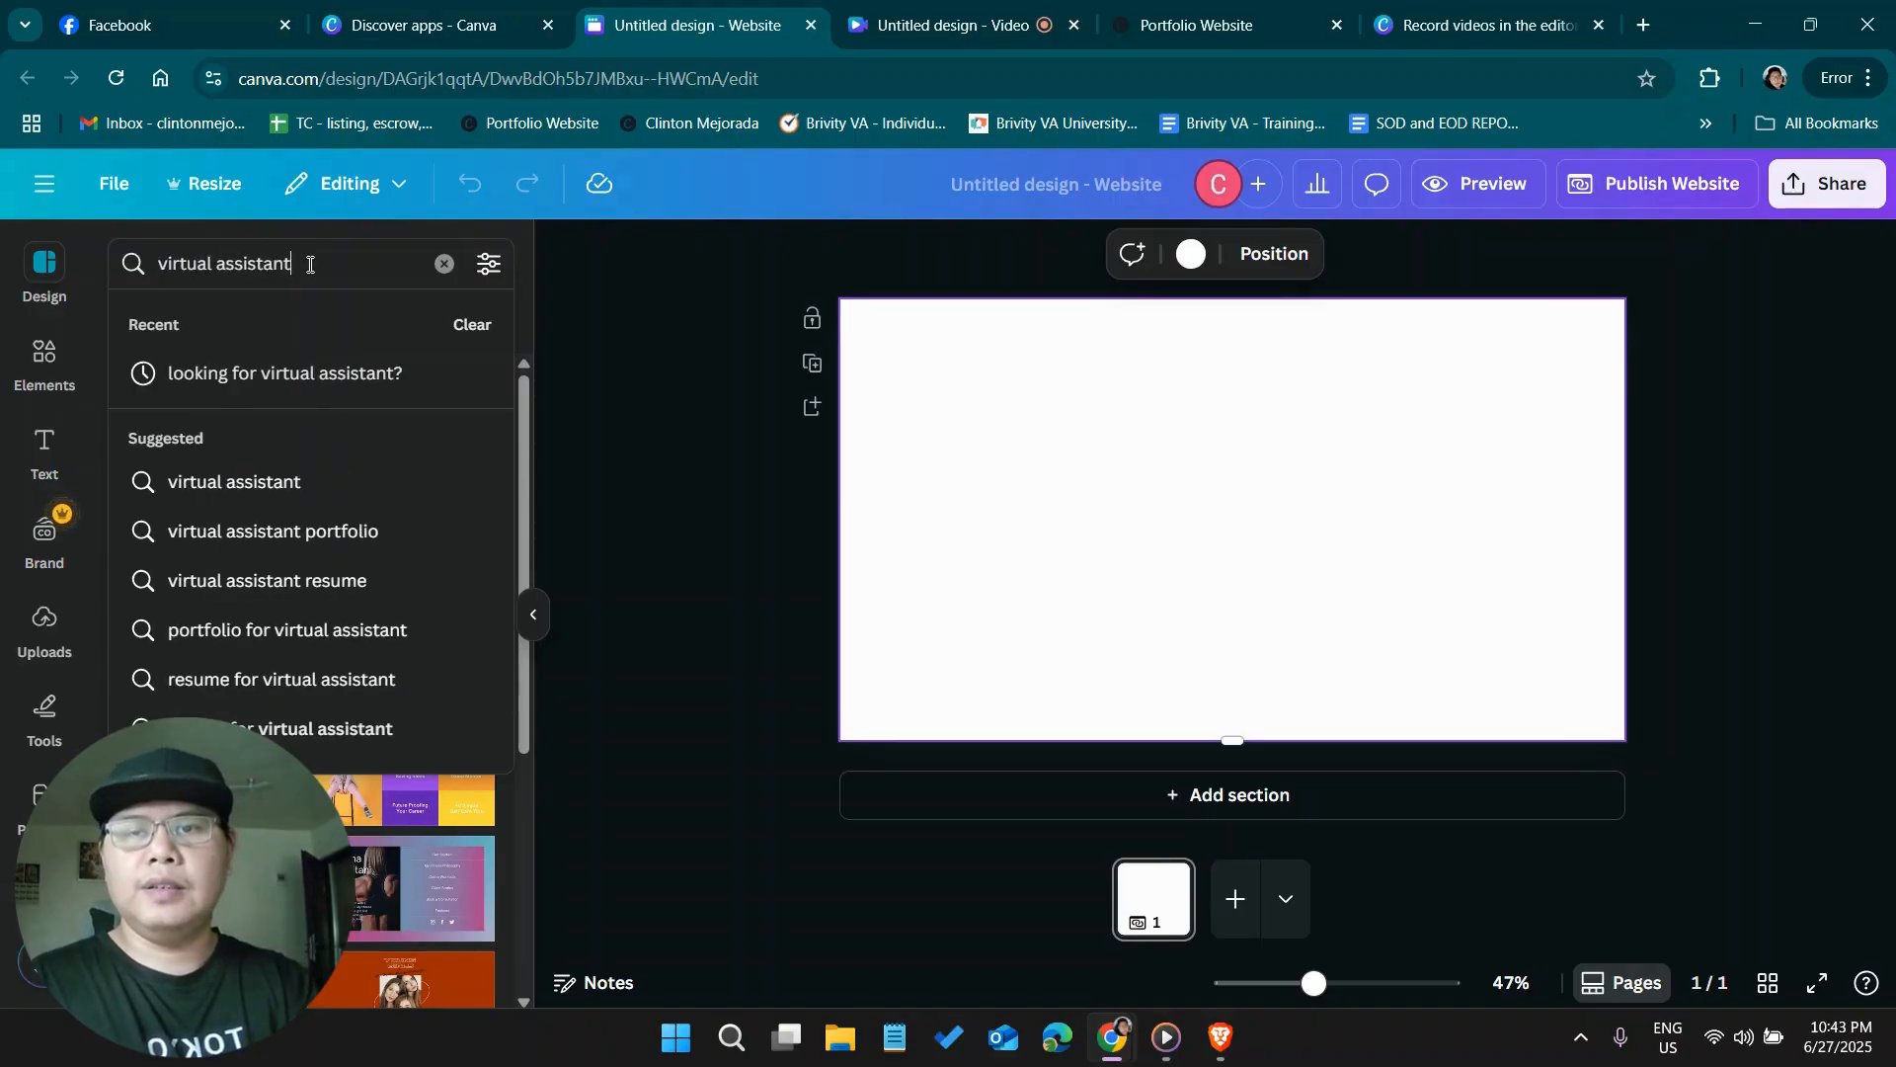
pyautogui.press('Return')
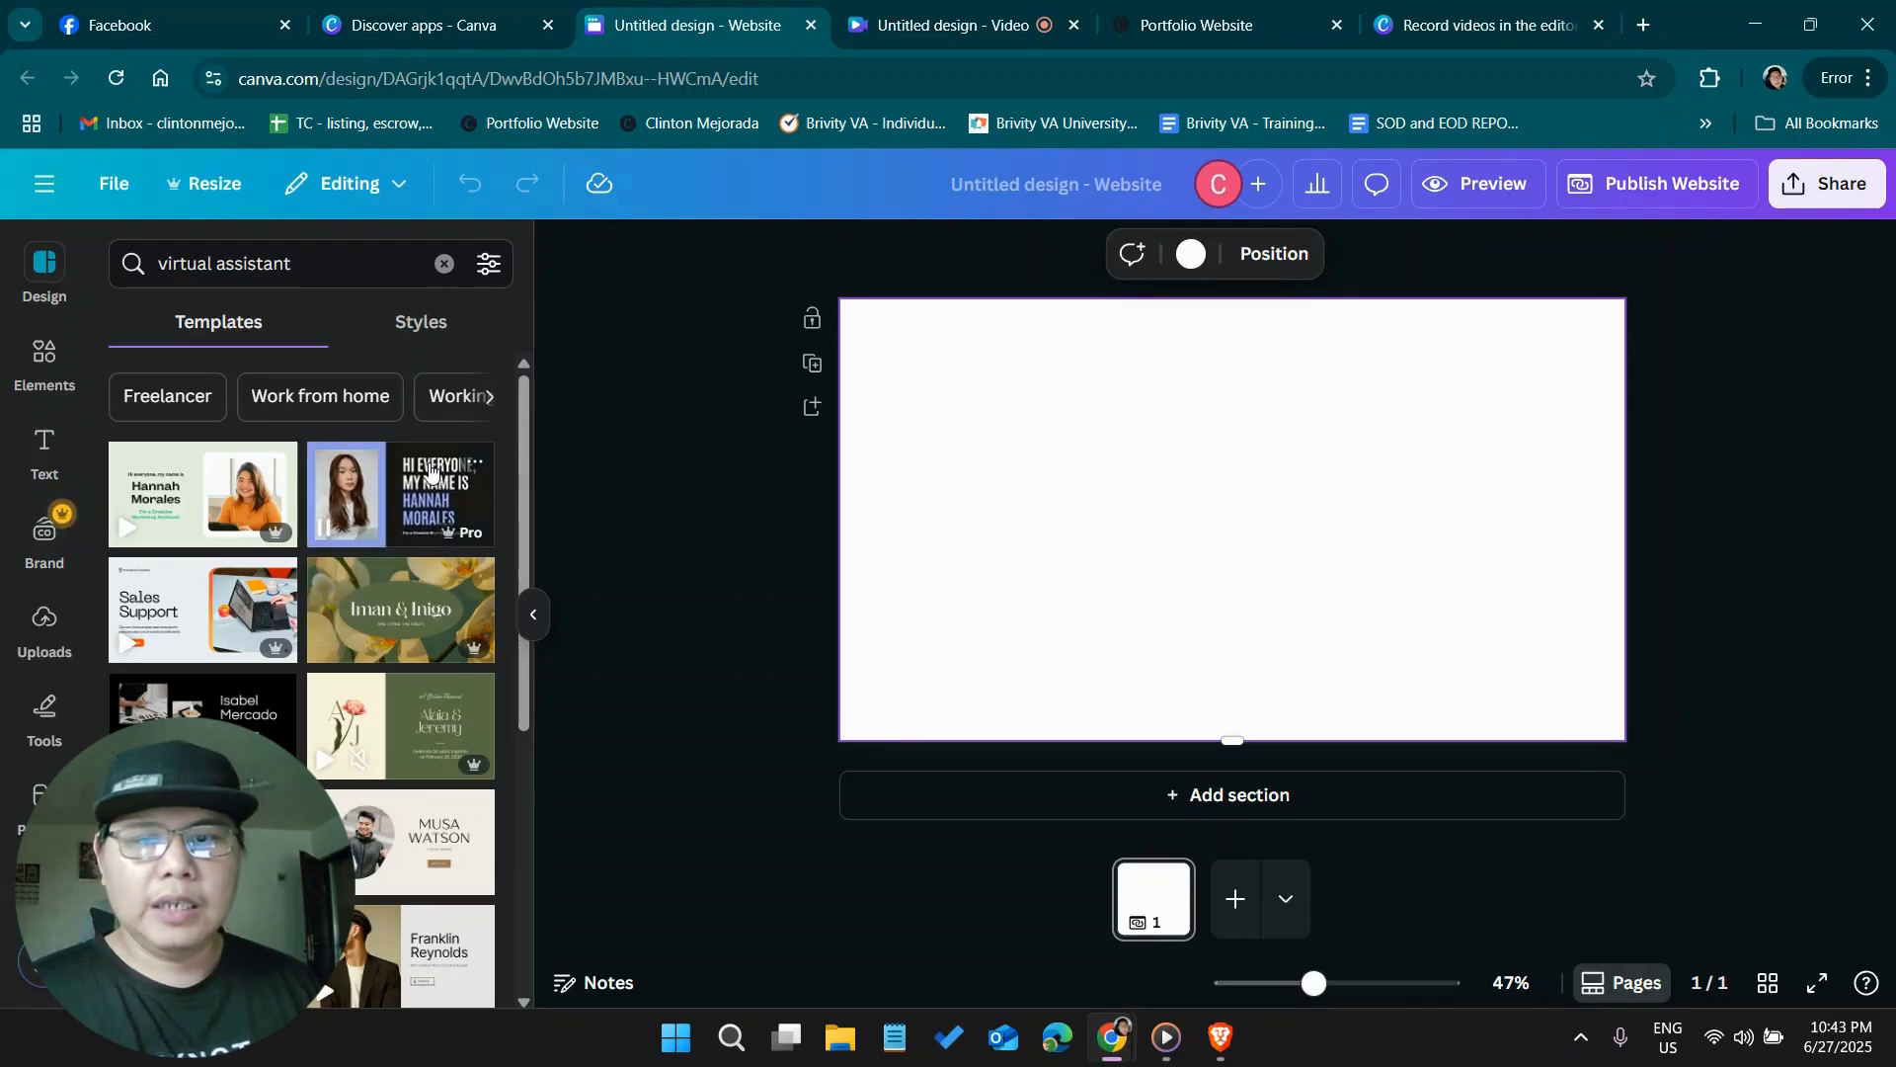
pyautogui.scroll(-3, 433, 478)
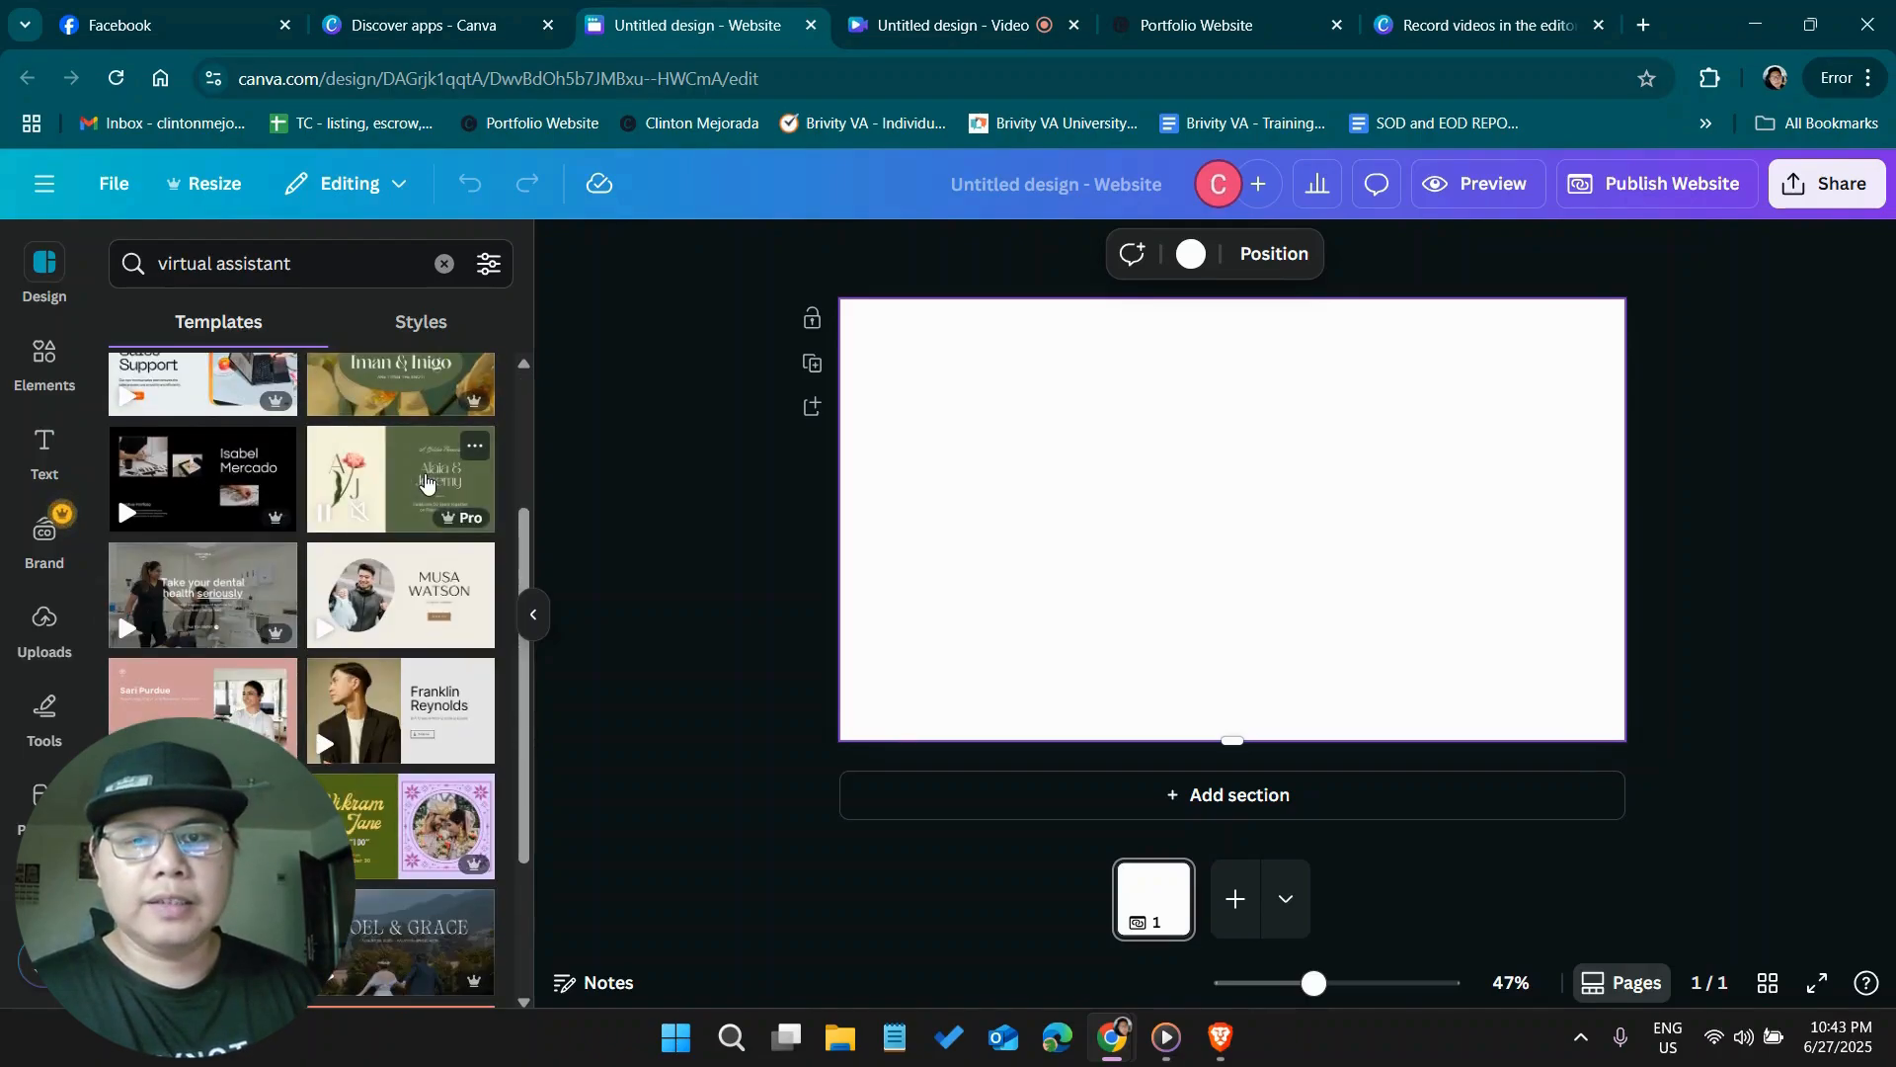
pyautogui.scroll(-3, 435, 482)
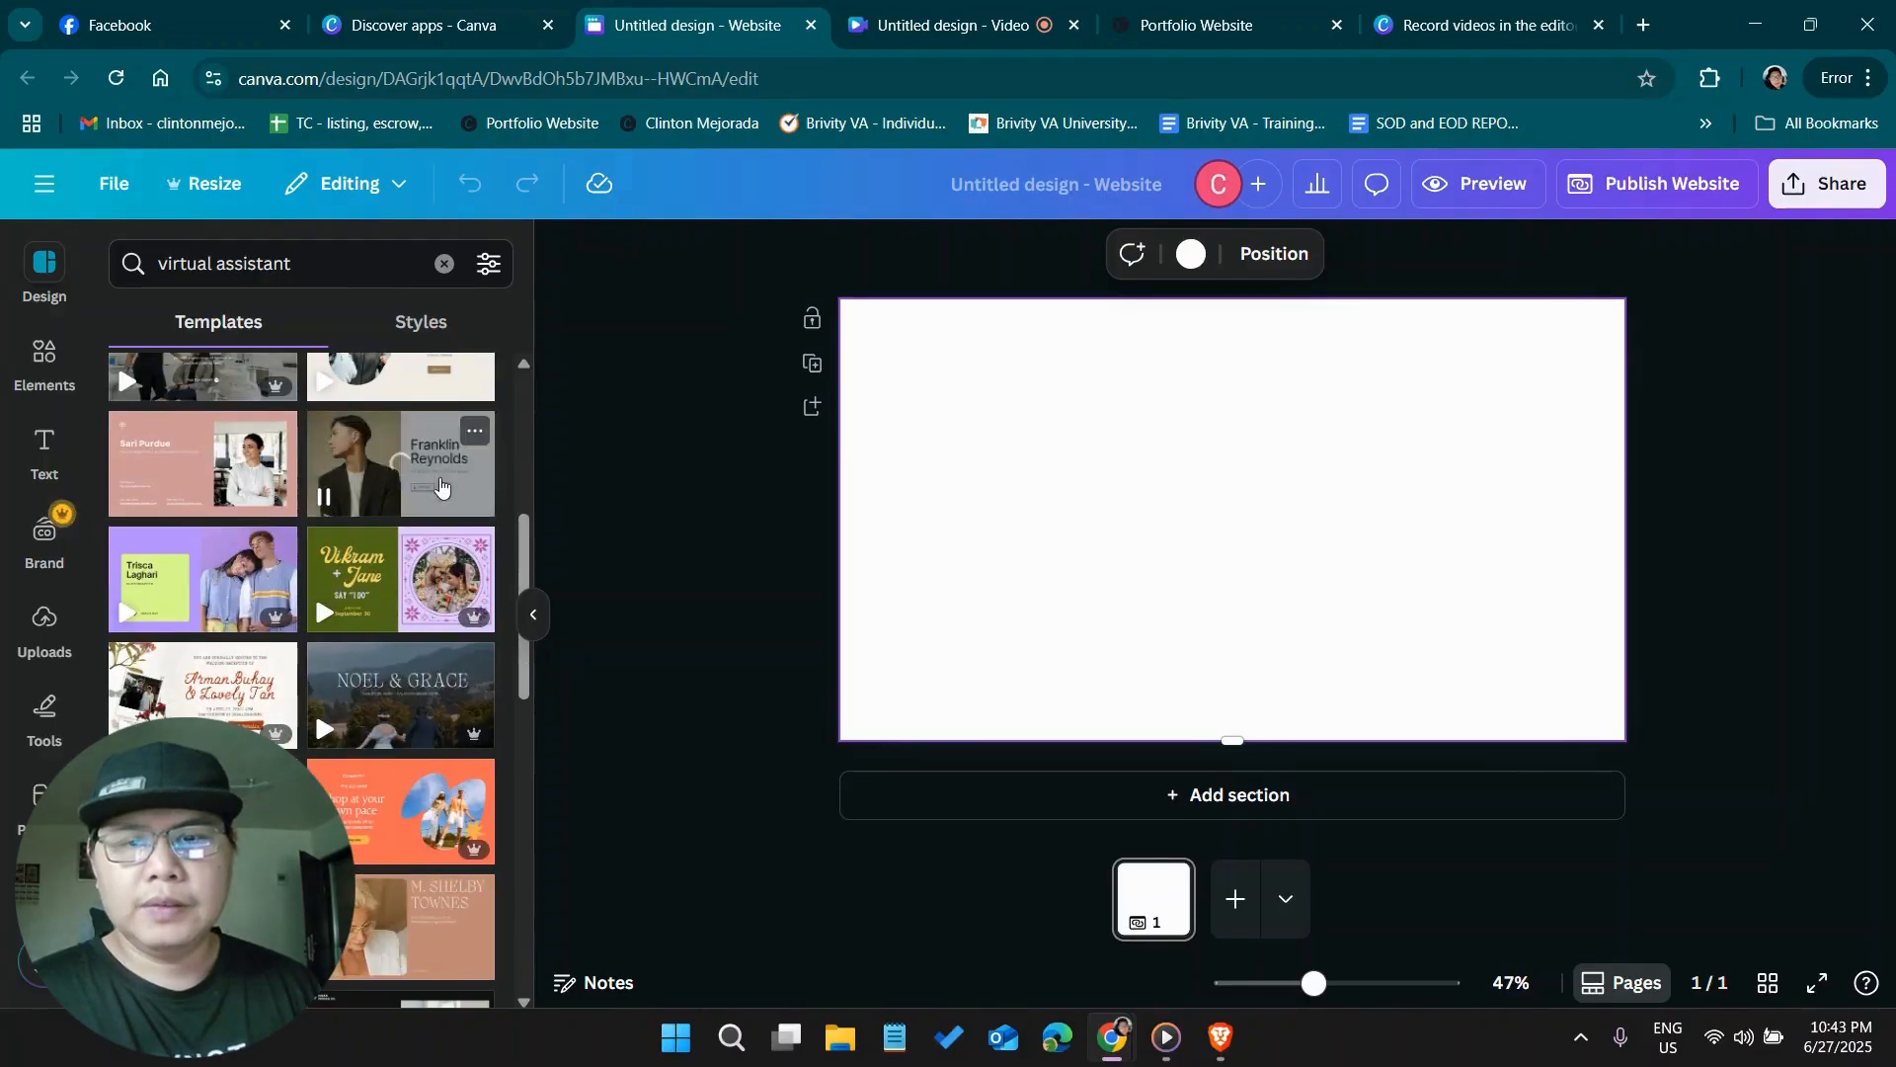
pyautogui.scroll(-4, 435, 494)
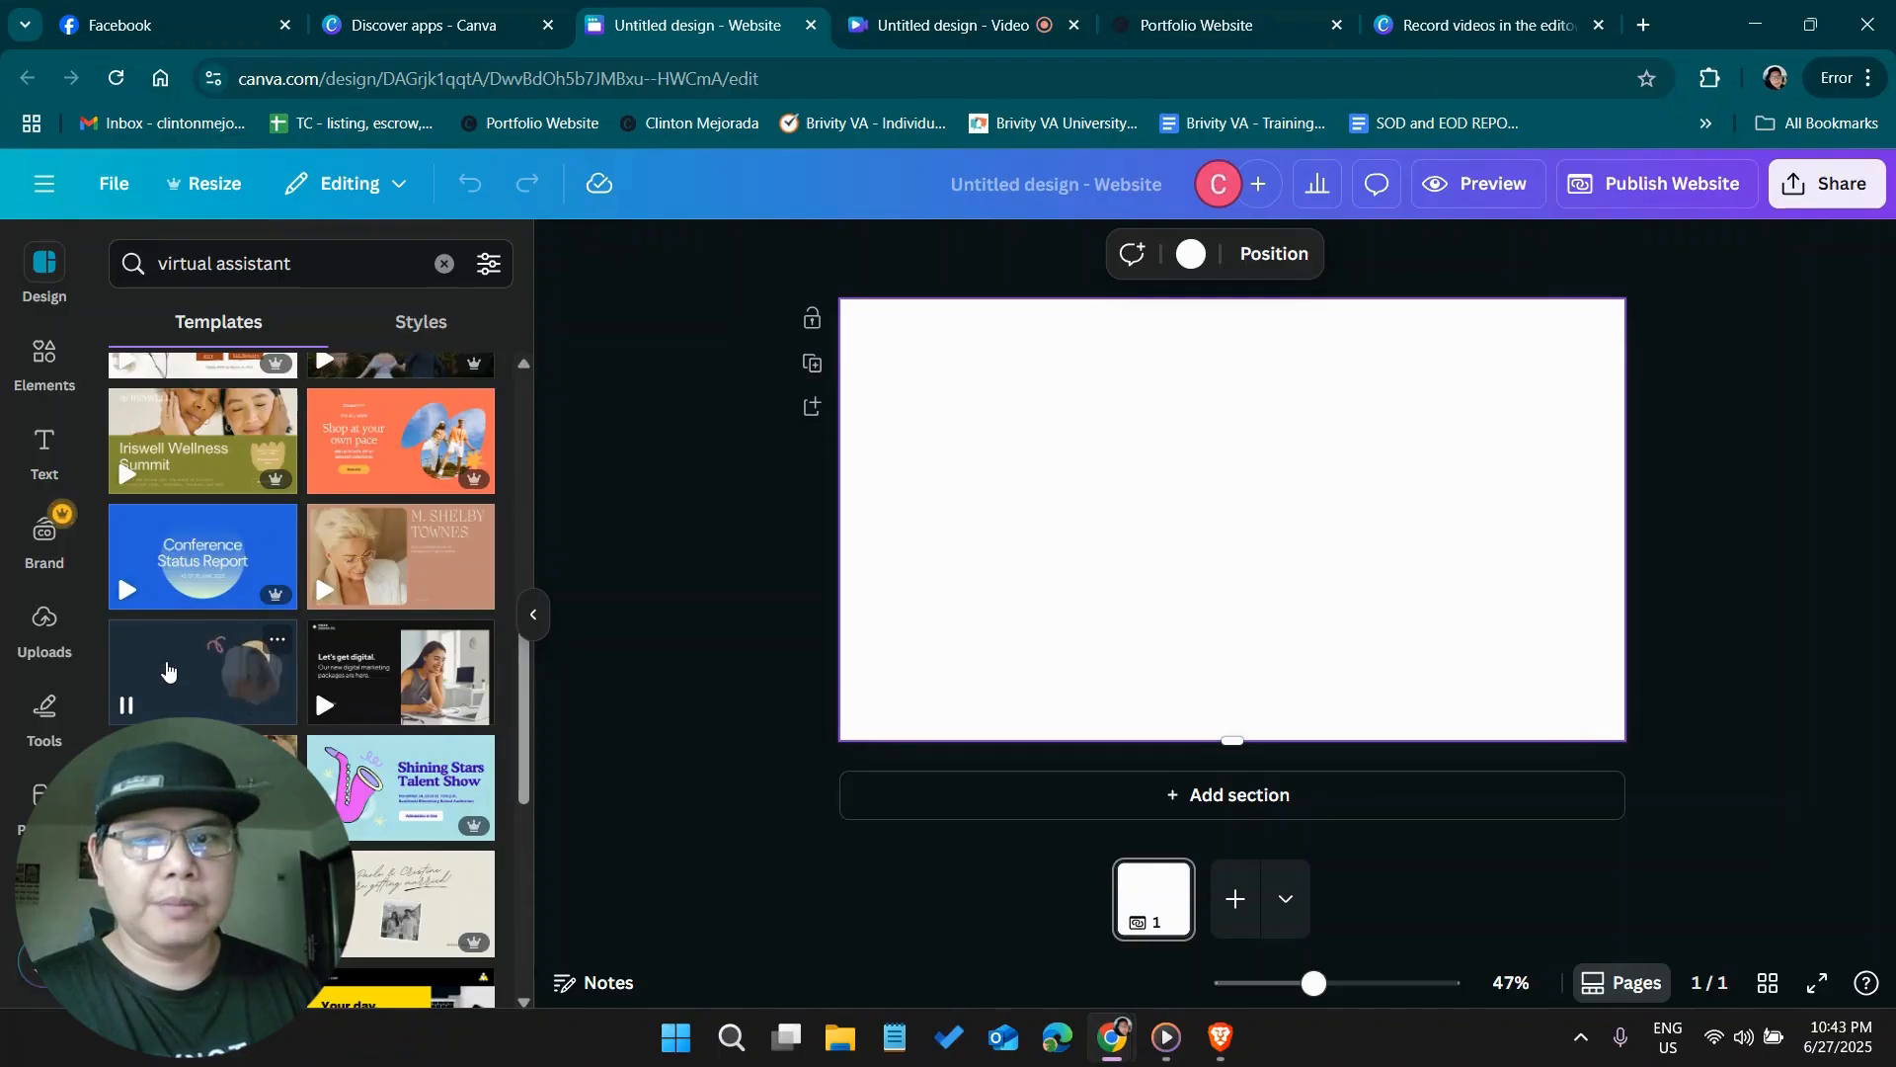
# Apply the introduction section of the "Newbie Presentation Internal Communication Website in Dark Gray Yellow and Pink Illustrative Style" template to the blank section
pyautogui.click(188, 670)
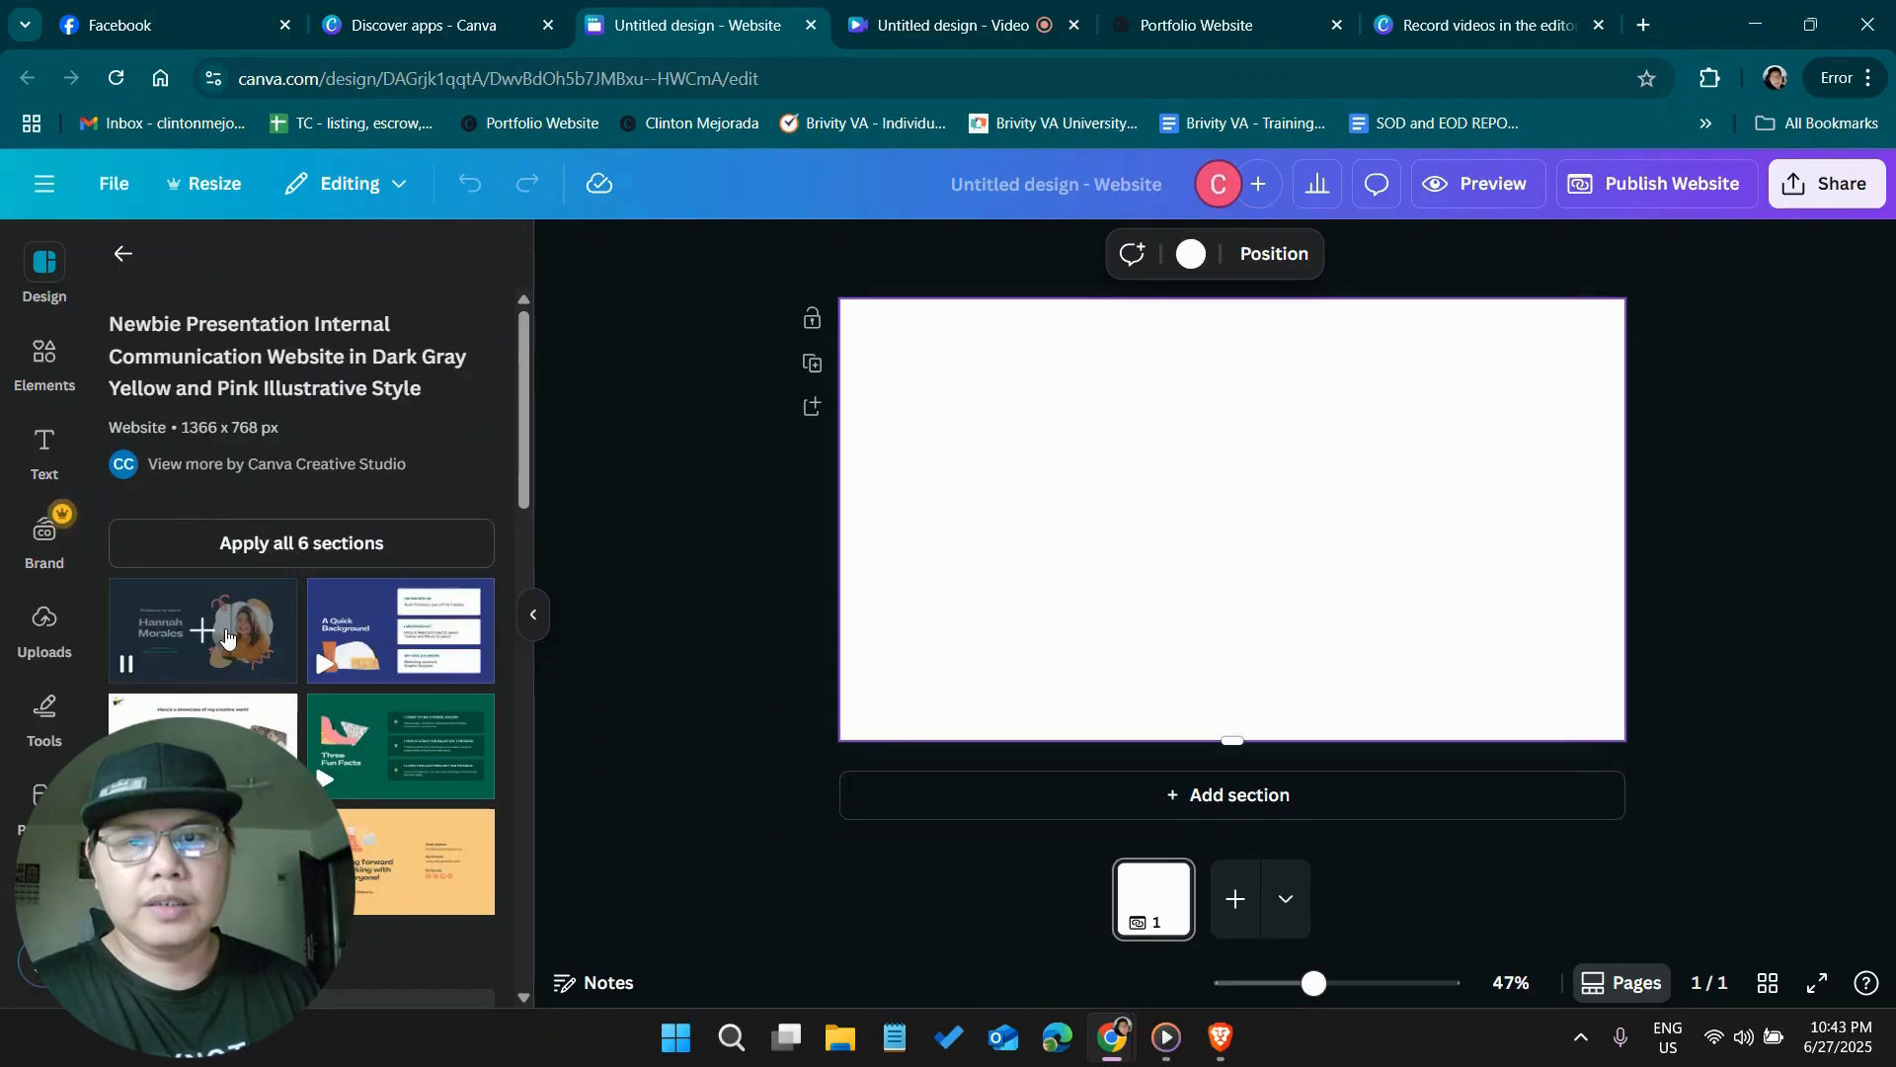
pyautogui.click(227, 640)
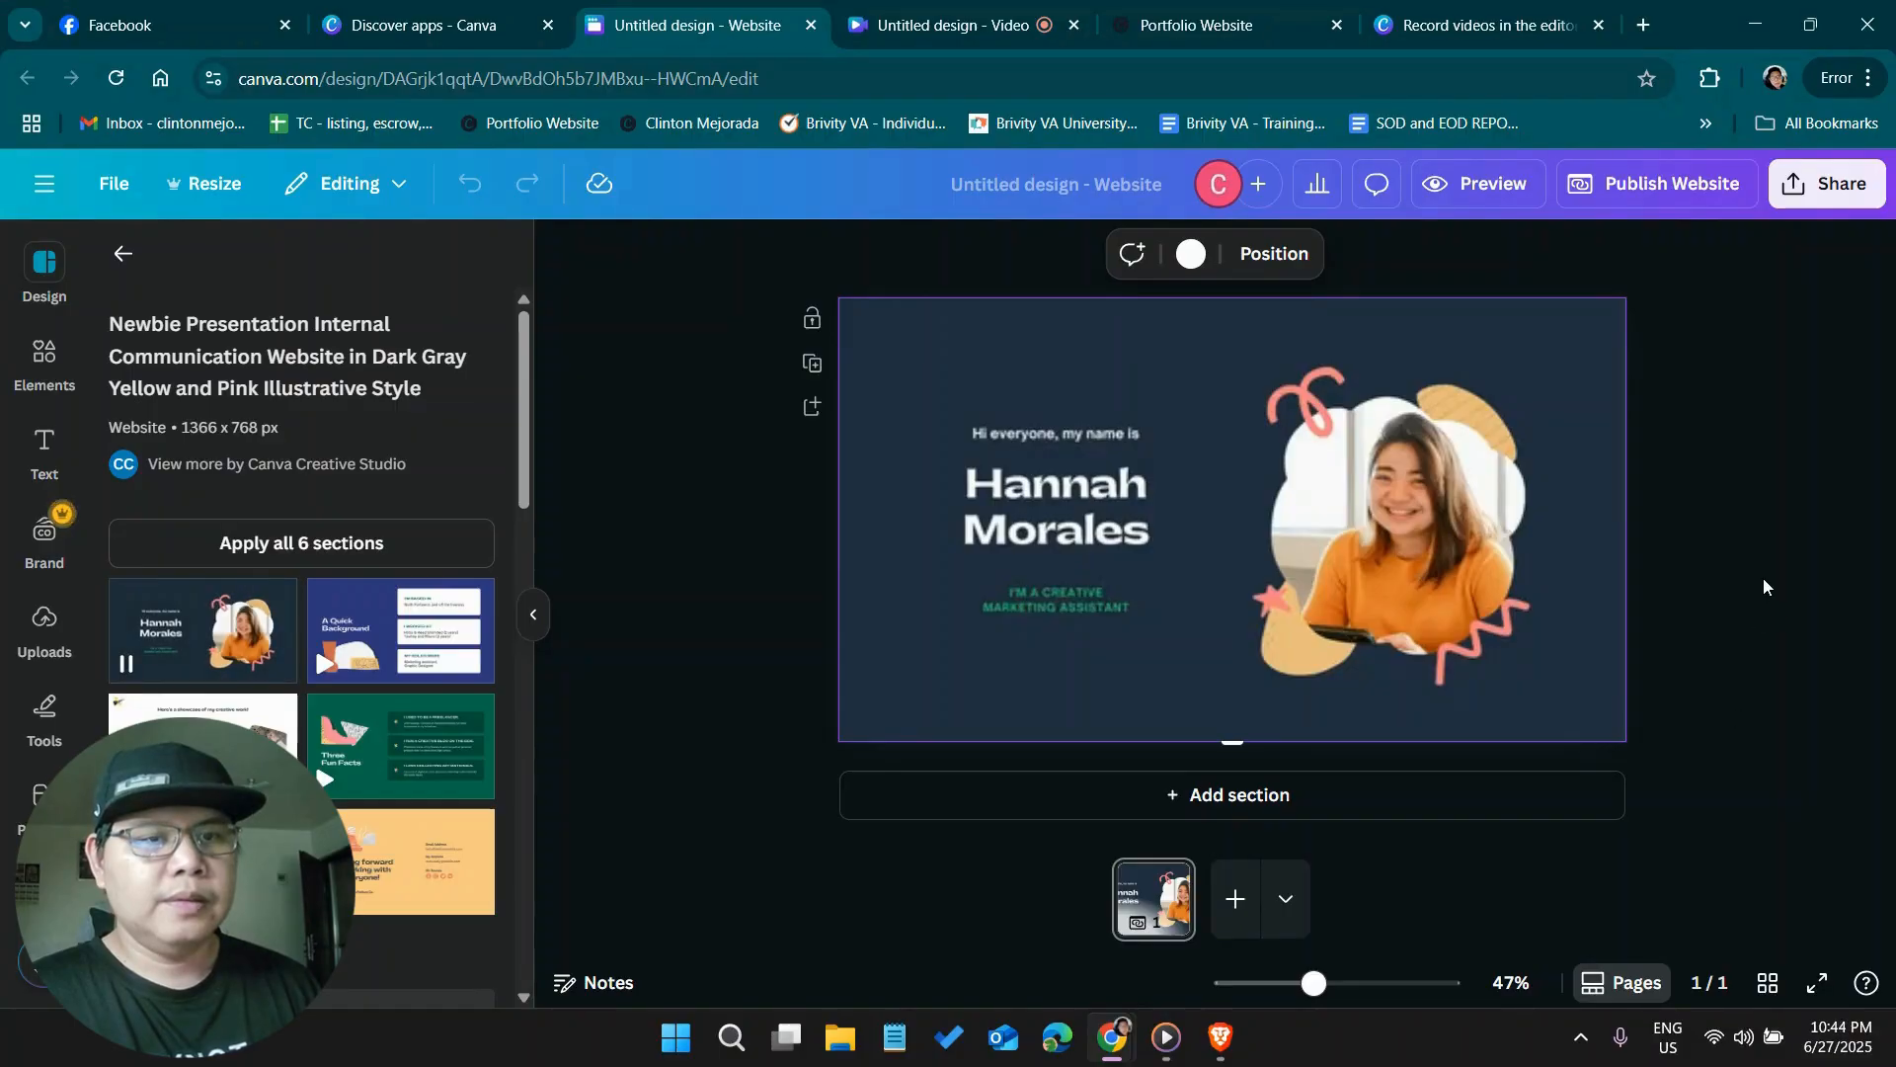
pyautogui.click(1620, 479)
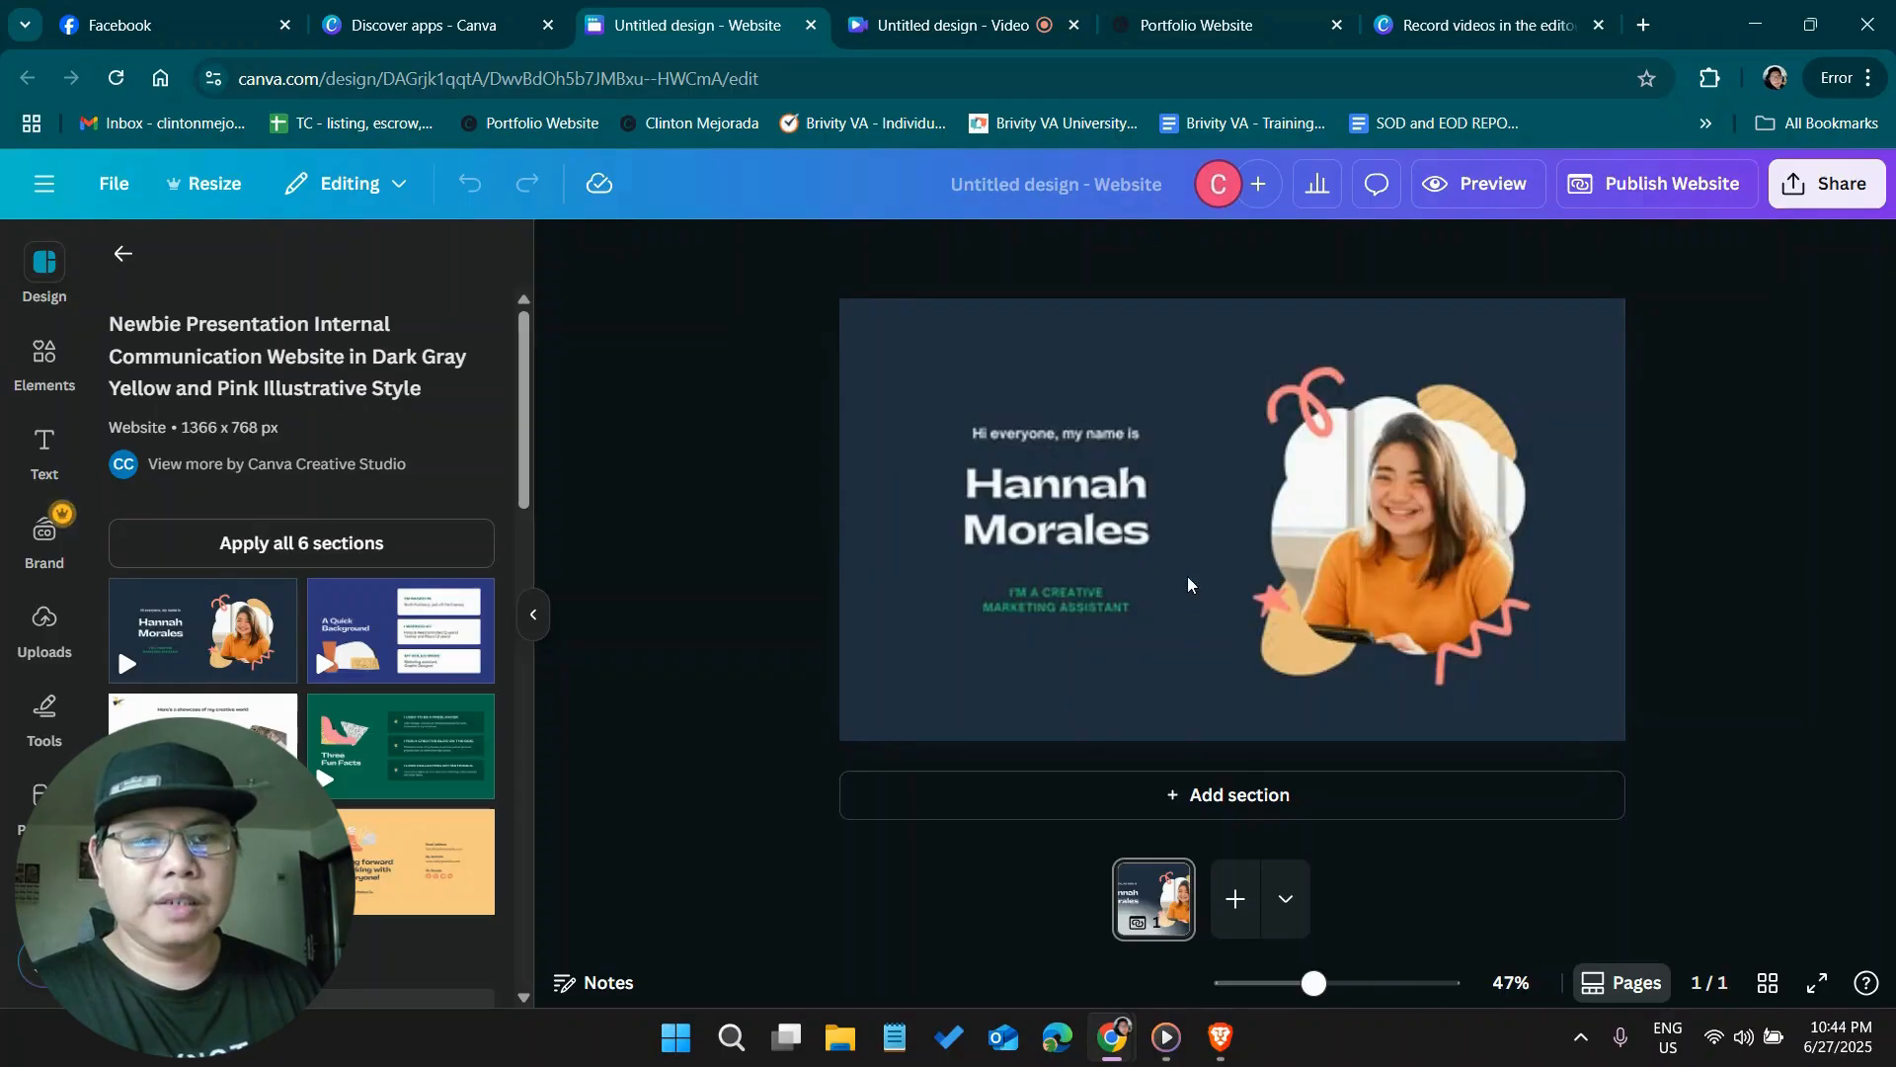
pyautogui.click(1146, 925)
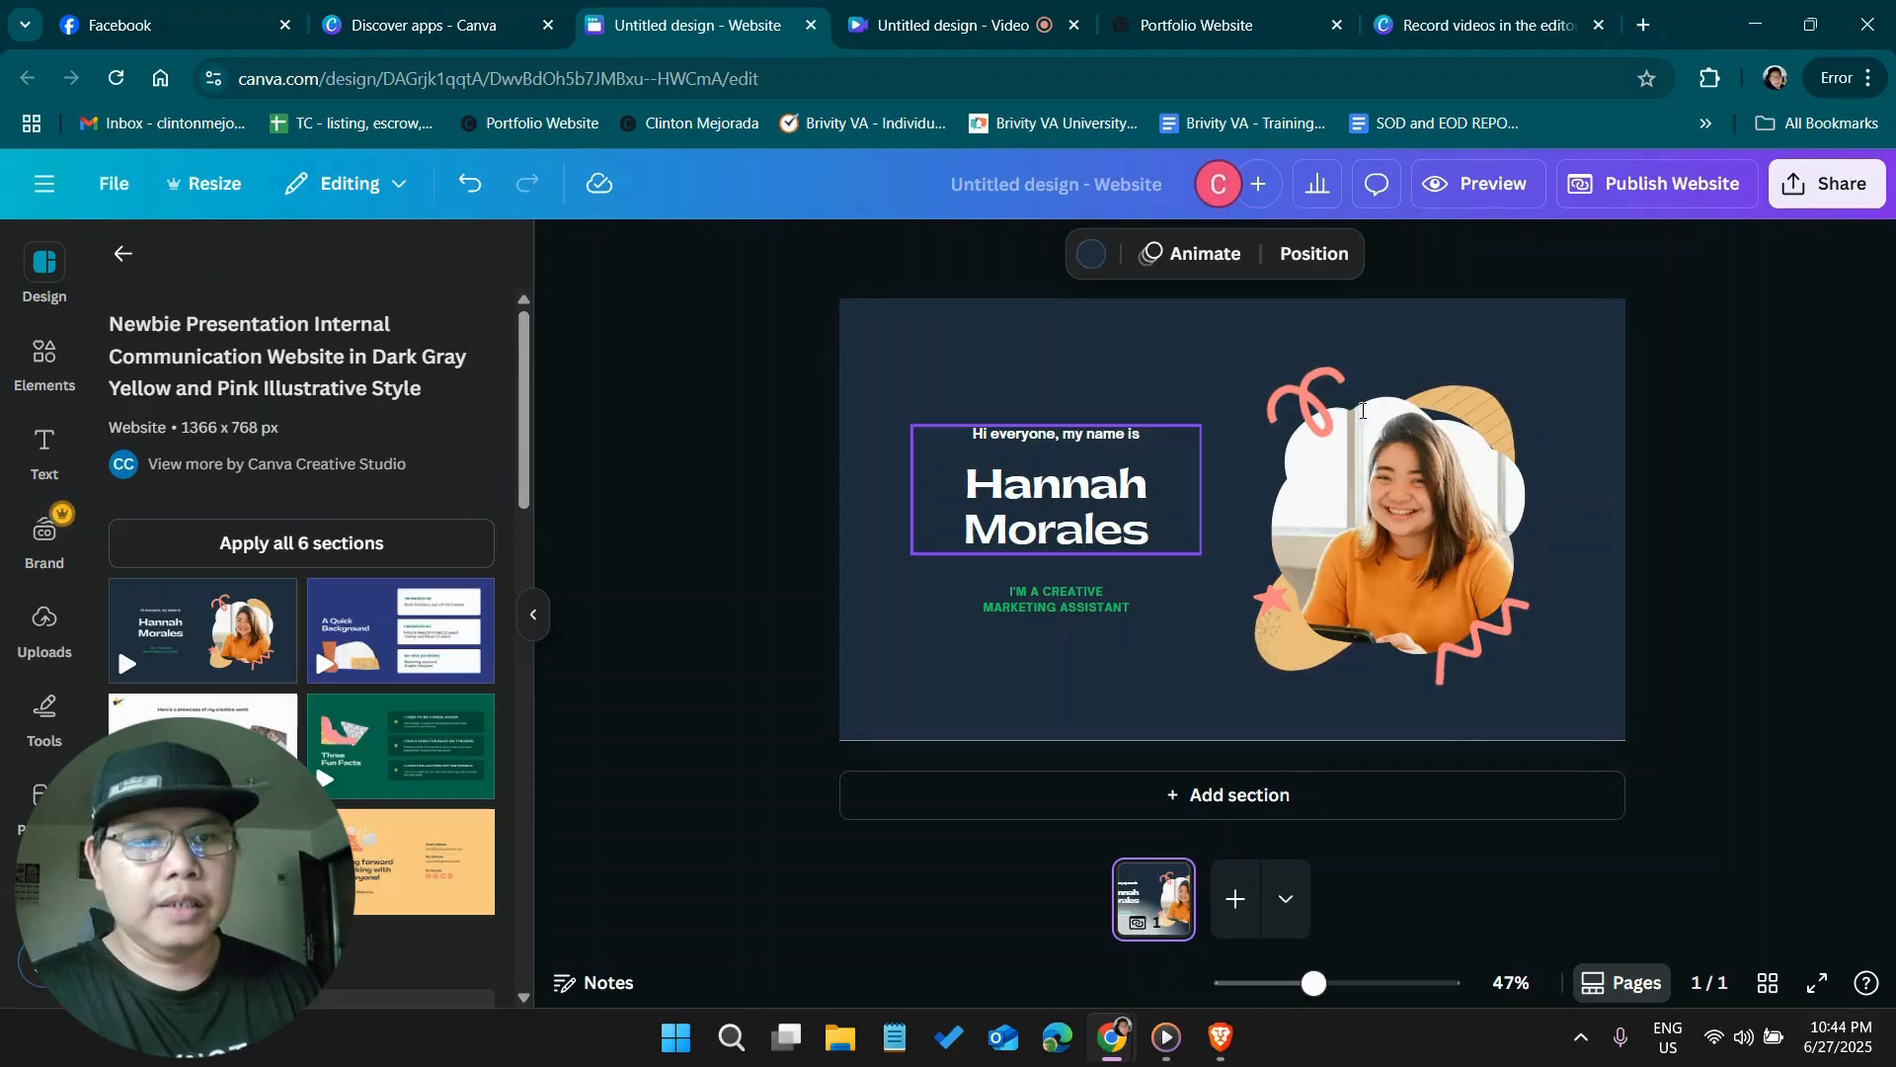
# Replace the sample name in the large heading with the site owner's first and last name in capitals, on two lines
pyautogui.doubleClick(1121, 538)
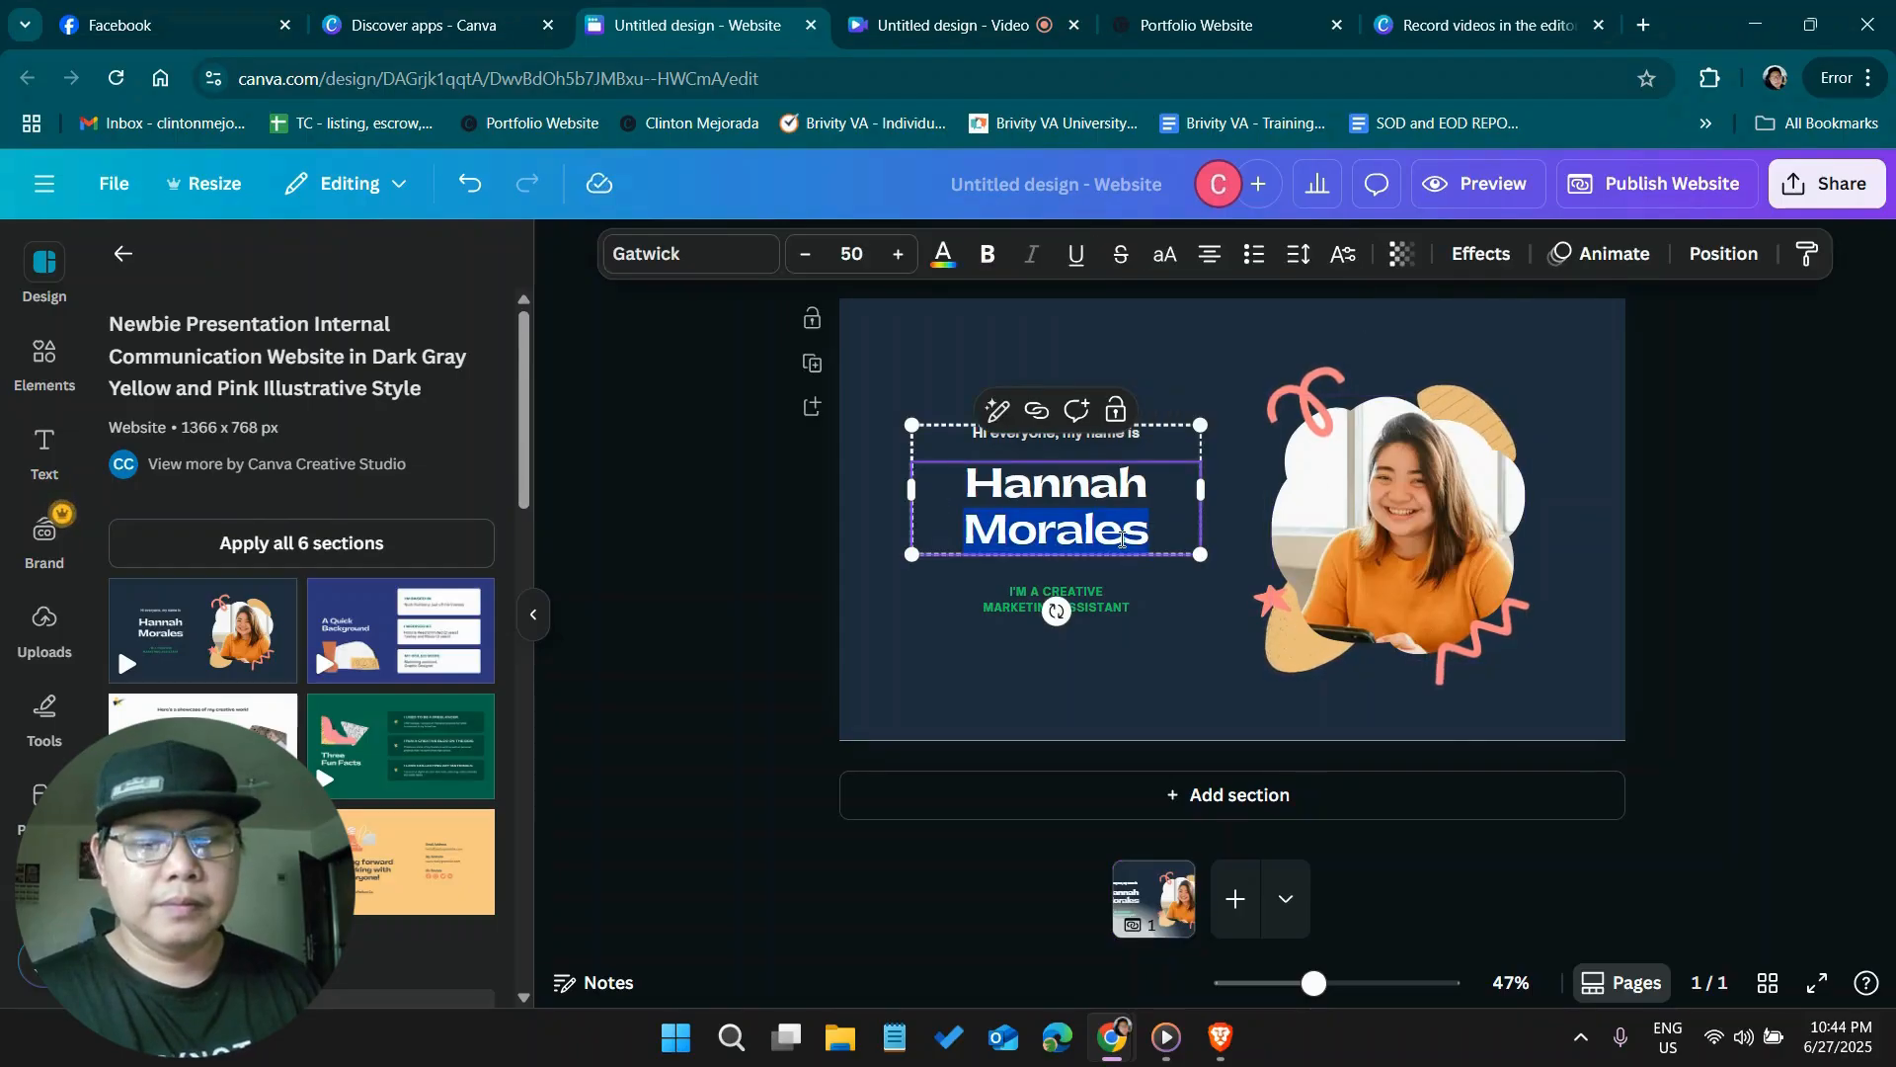
pyautogui.hotkey('ctrl', 'a')
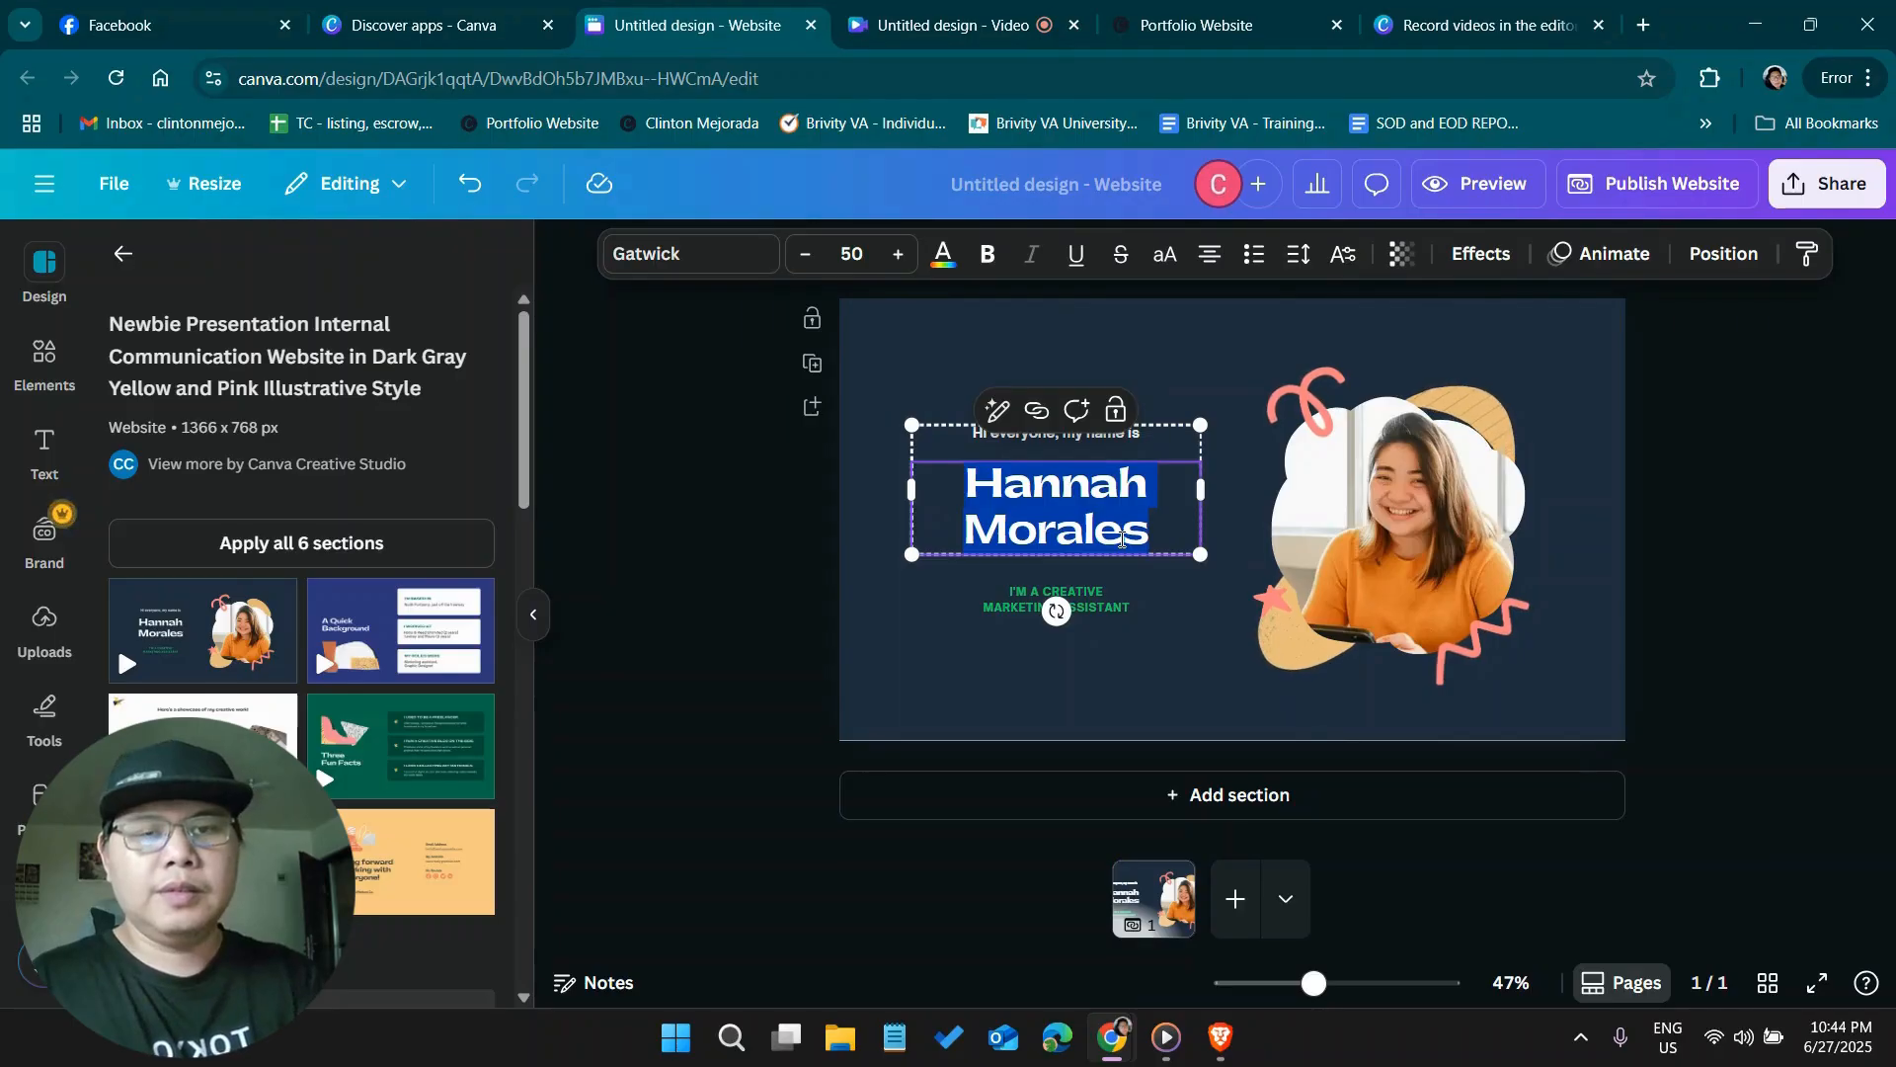
pyautogui.write('clinton')
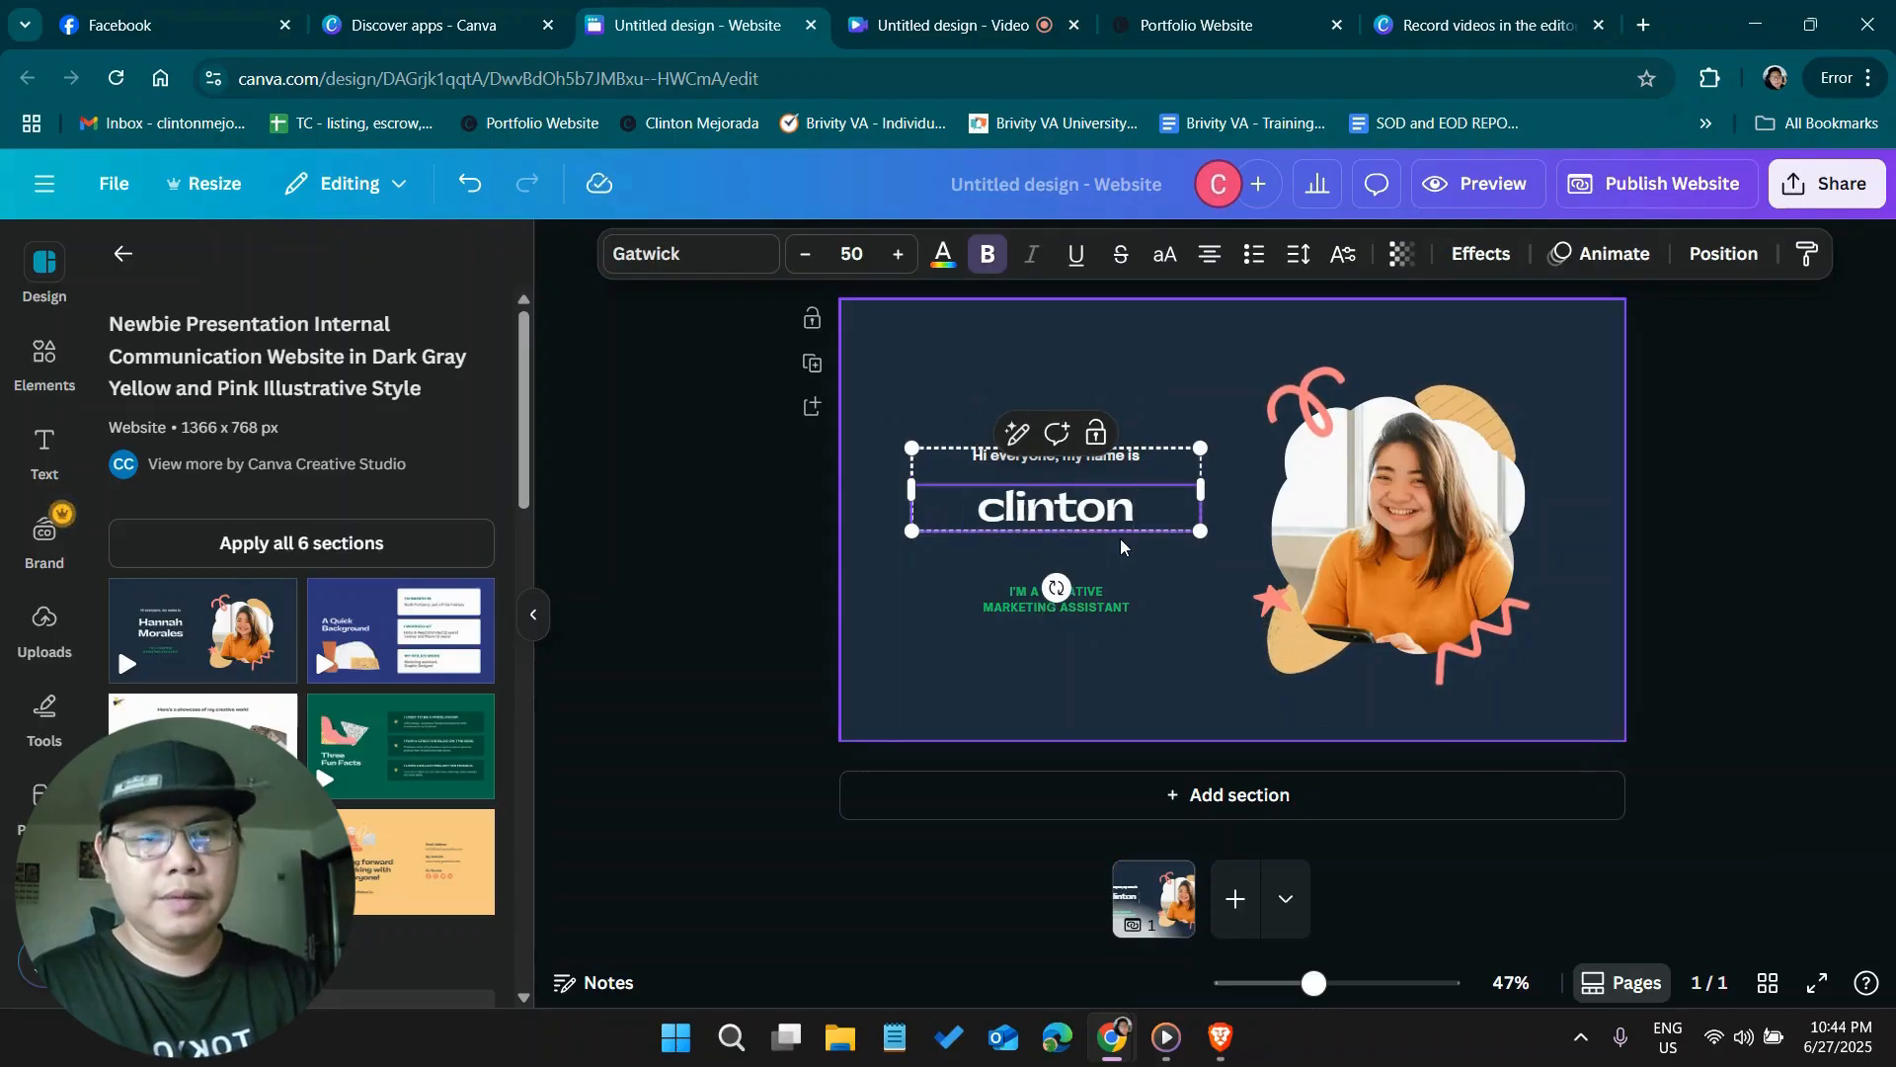
pyautogui.press('BackSpace')
pyautogui.press('BackSpace')
pyautogui.press('BackSpace')
pyautogui.press('BackSpace')
pyautogui.press('BackSpace')
pyautogui.press('BackSpace')
pyautogui.press('BackSpace')
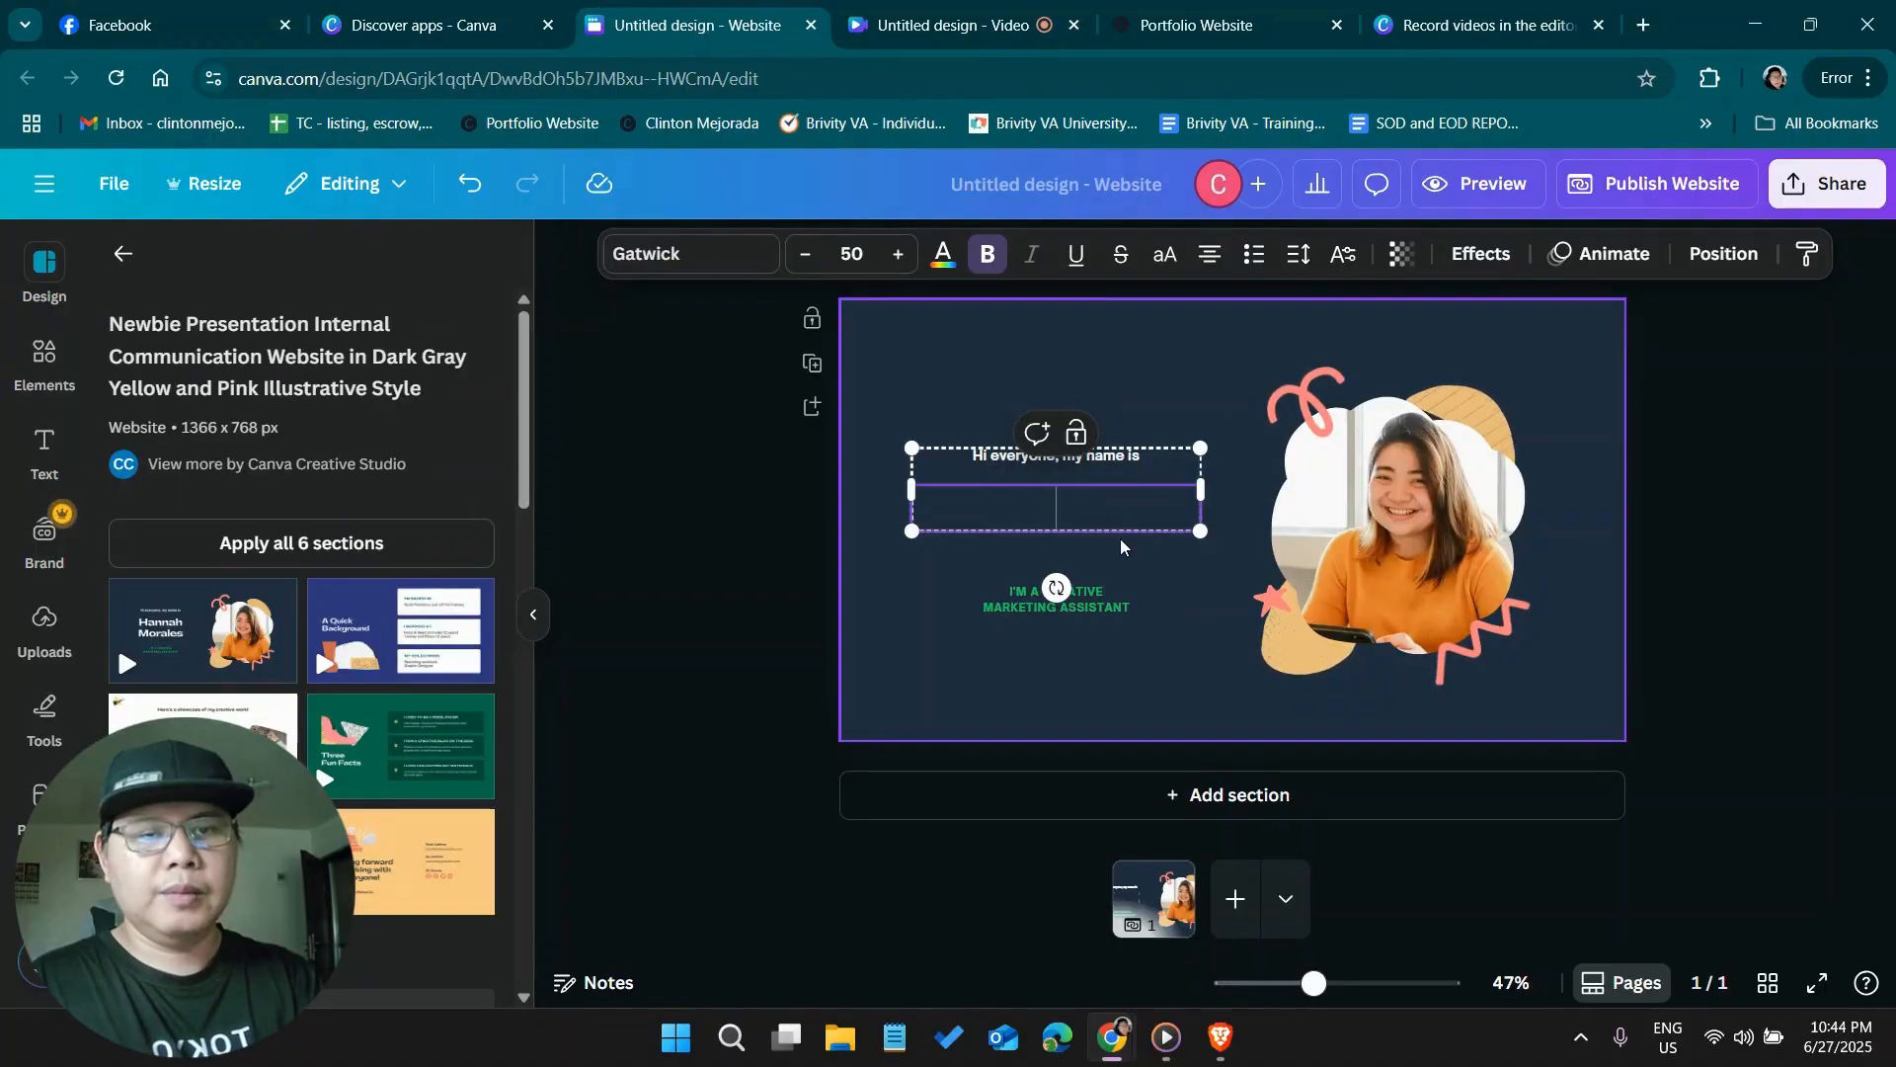
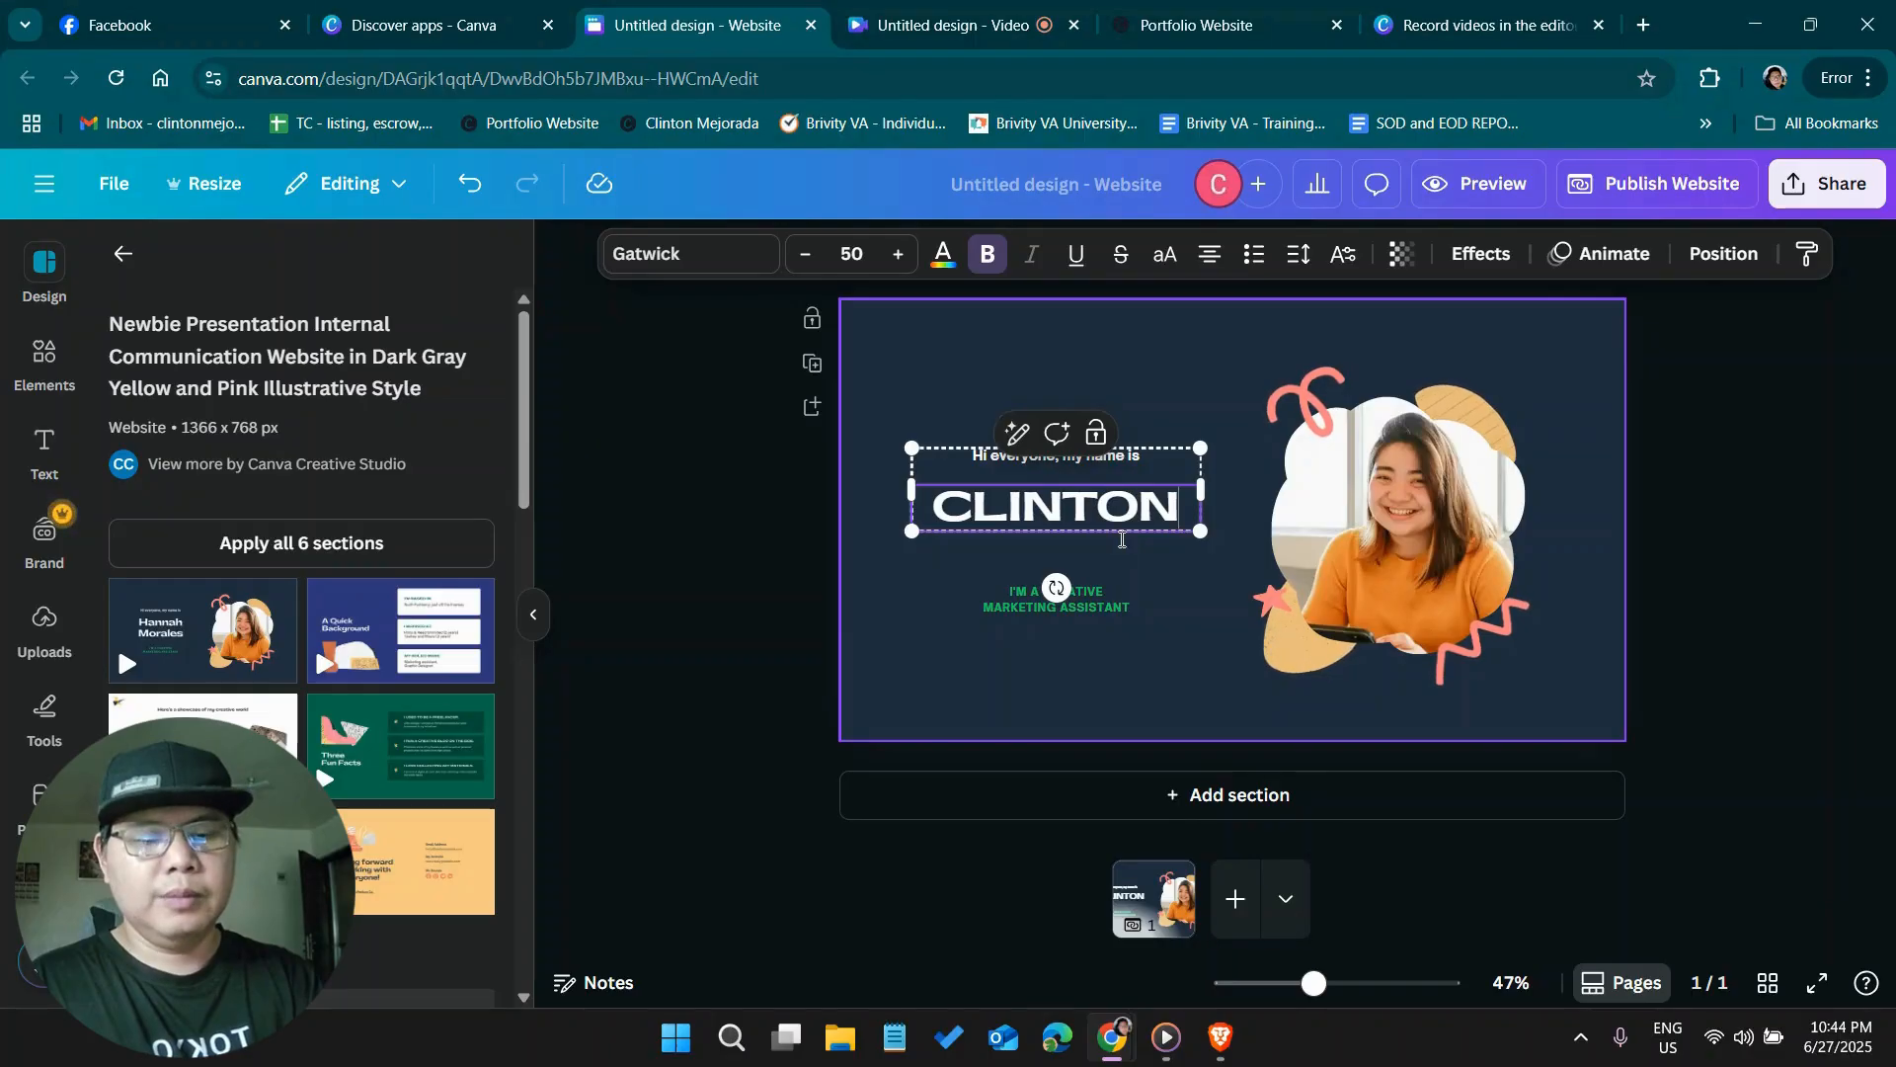
pyautogui.press('Return')
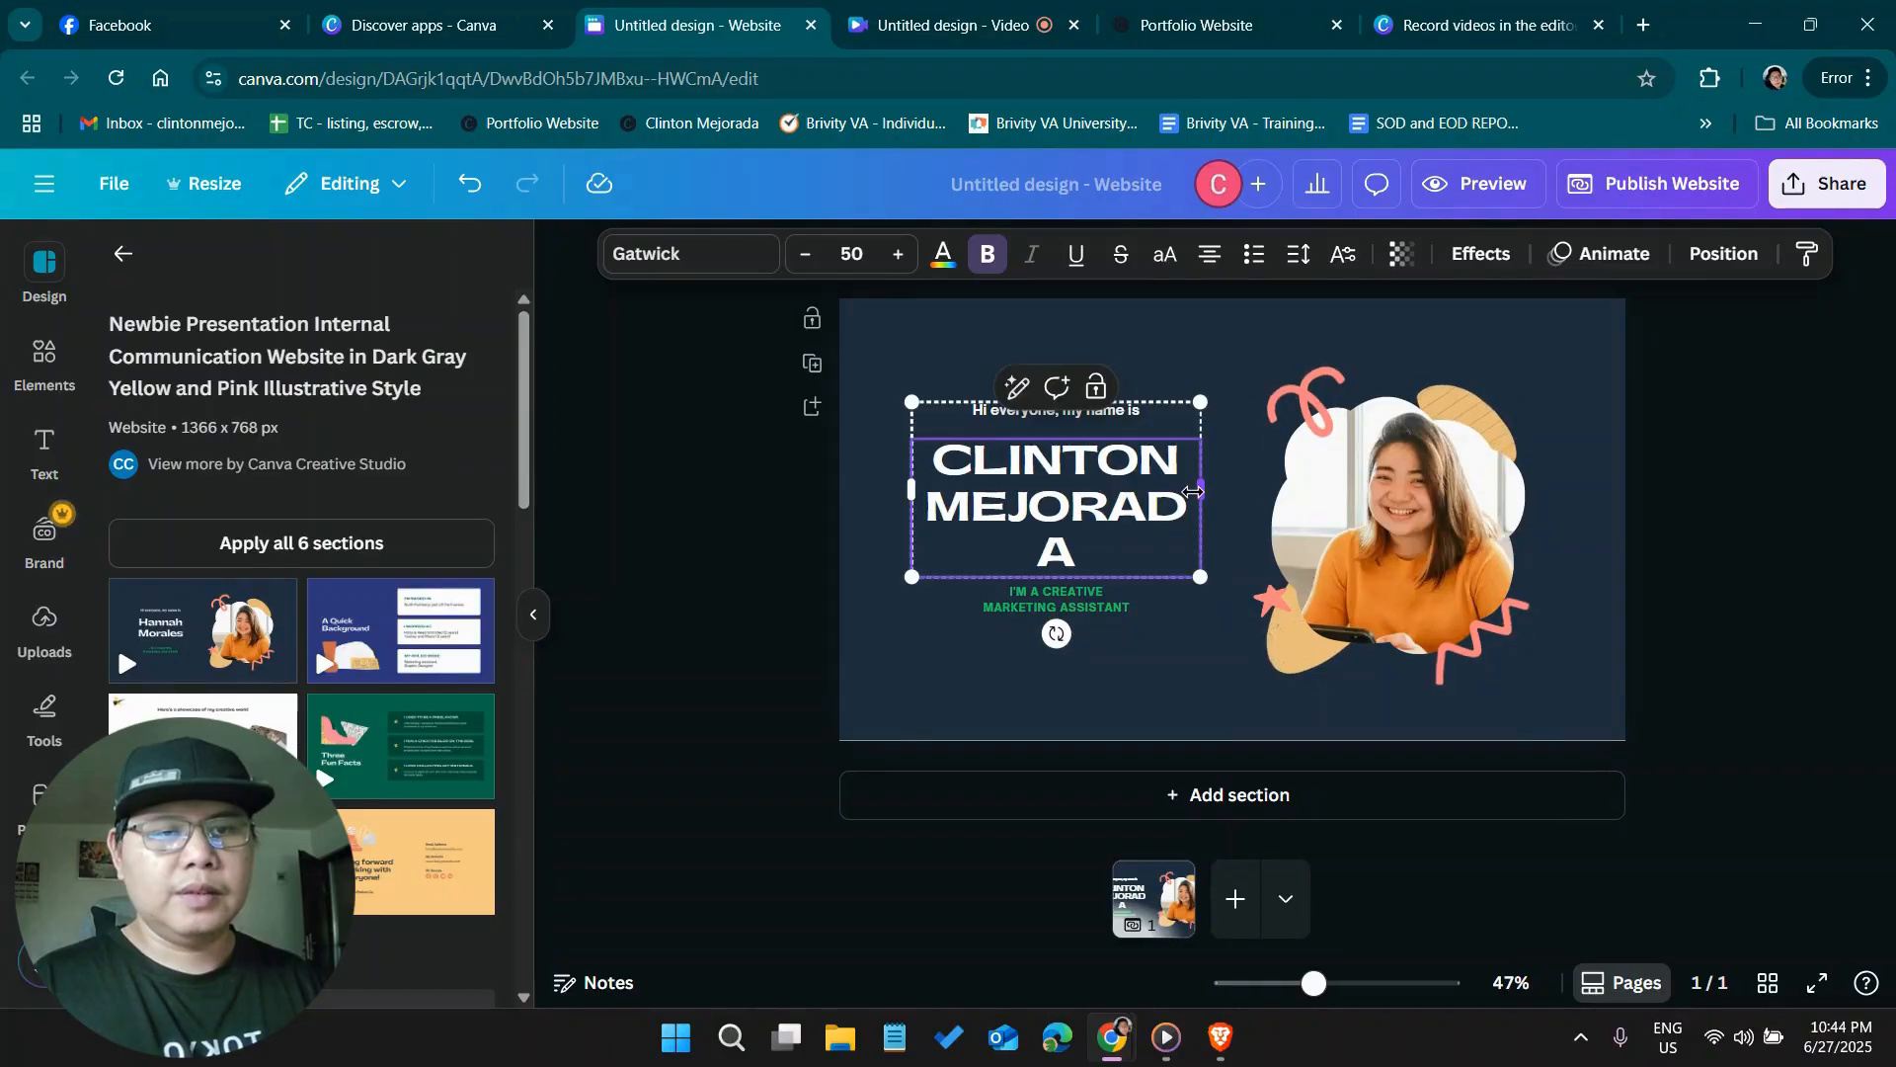
# Try widening the name heading's text box so the surname fits on one line
pyautogui.moveTo(1221, 488); pyautogui.dragTo(1113, 536)
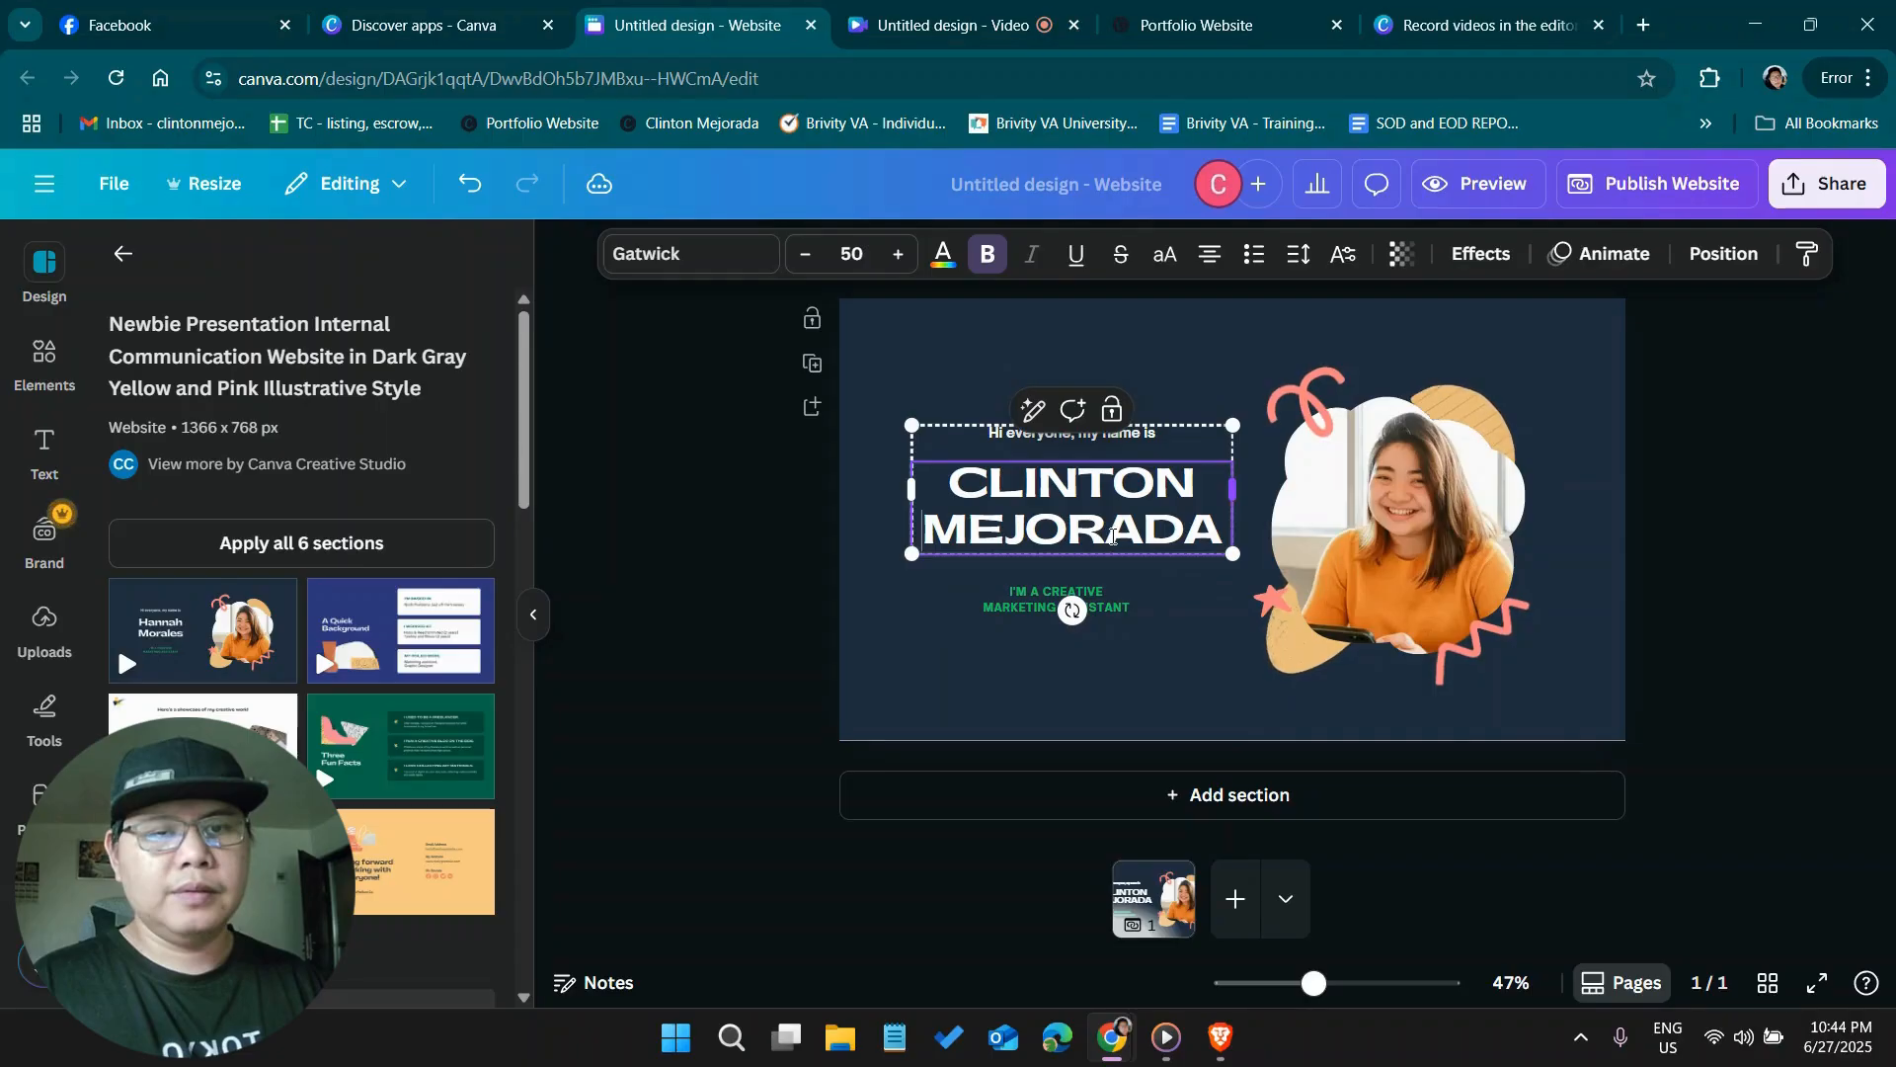
pyautogui.hotkey('ctrl', 'z')
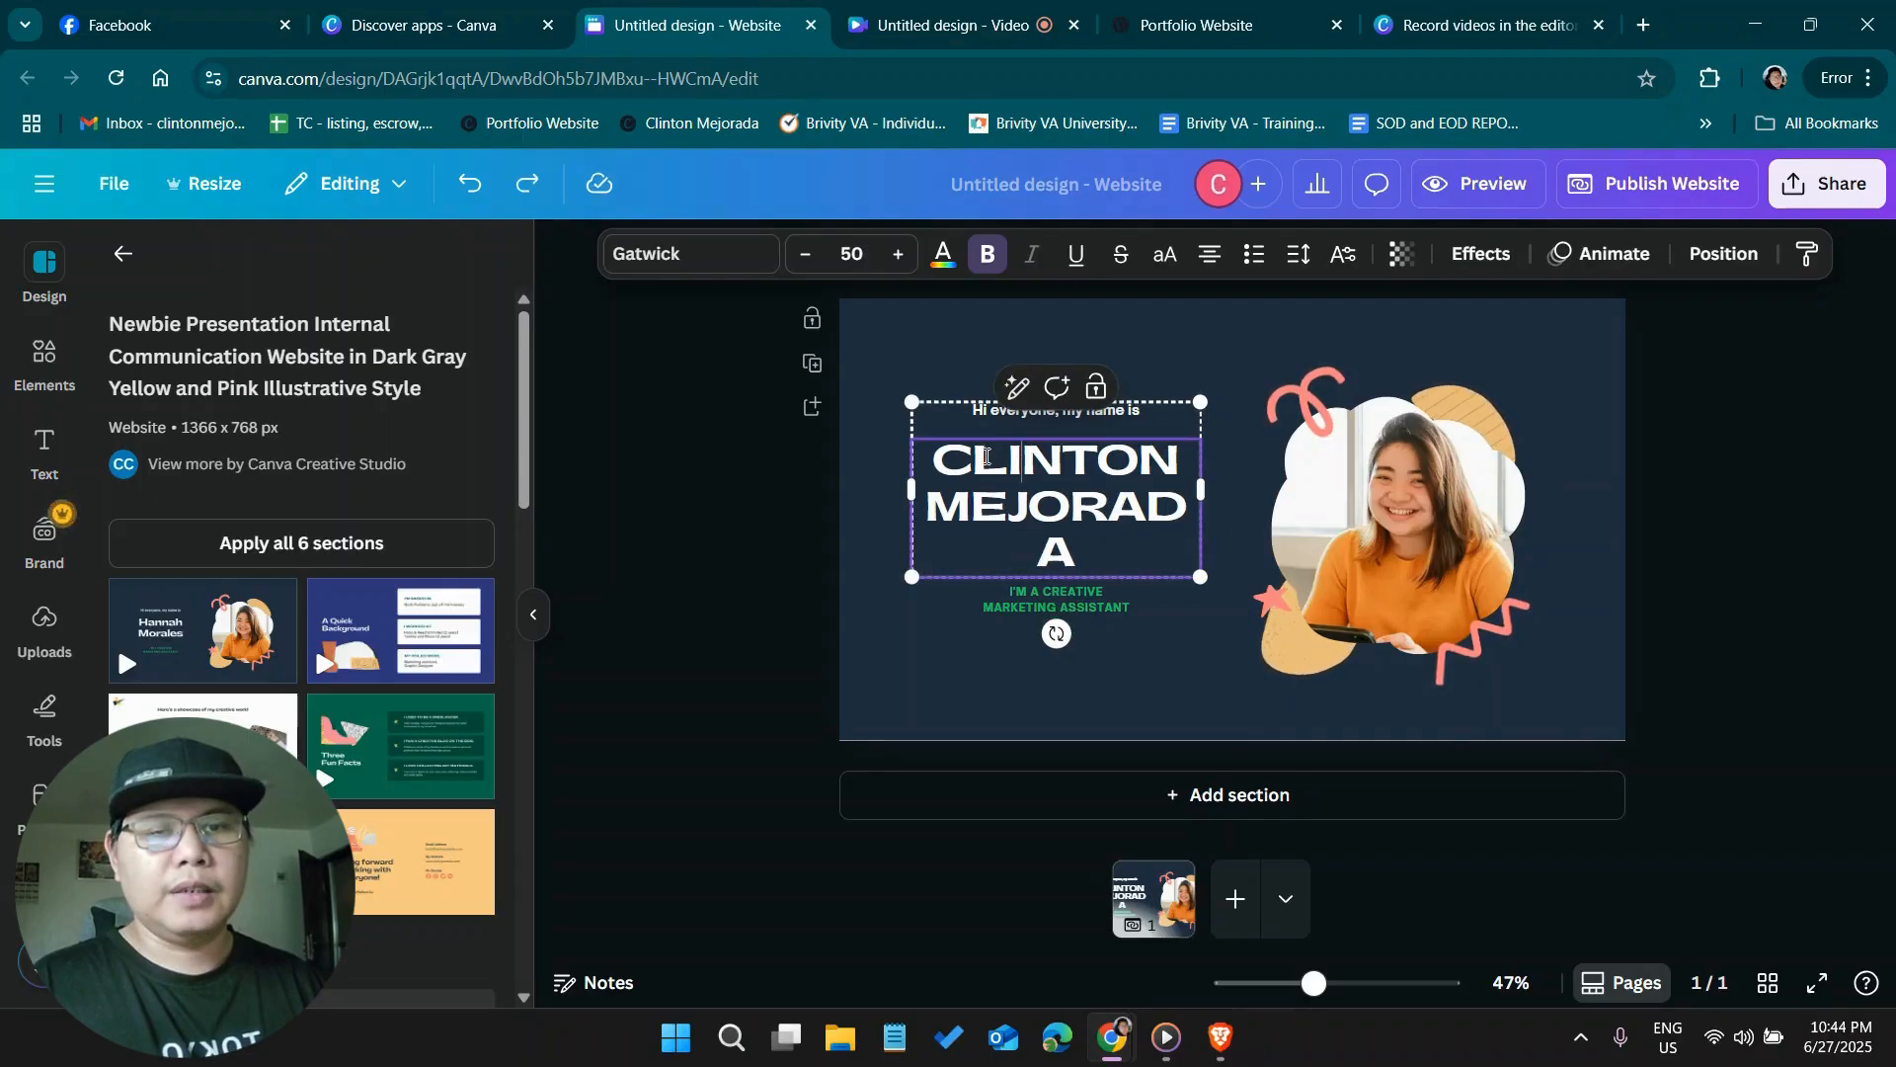
# Retype the heading's first and last name with only the initials capitalised, keeping each on its own line
pyautogui.keyDown('shift'); pyautogui.click(1112, 536); pyautogui.keyUp('shift')
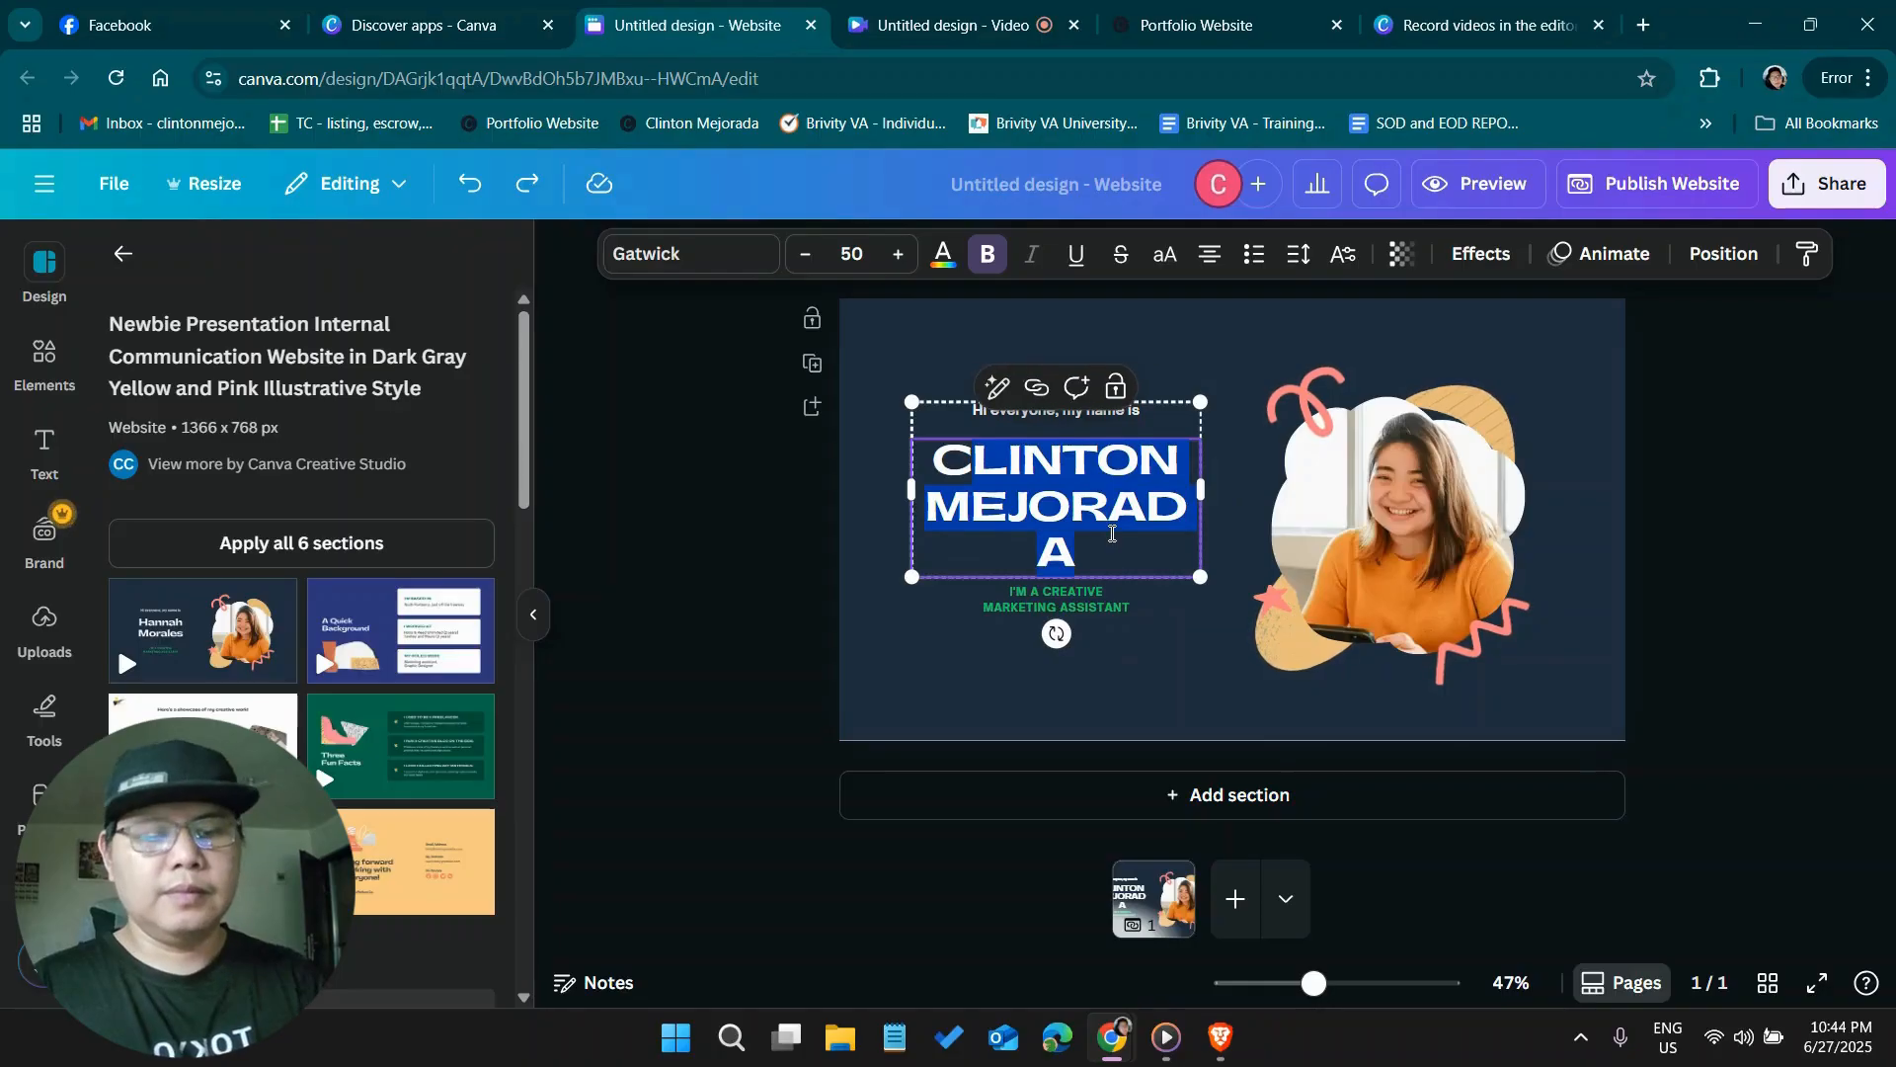
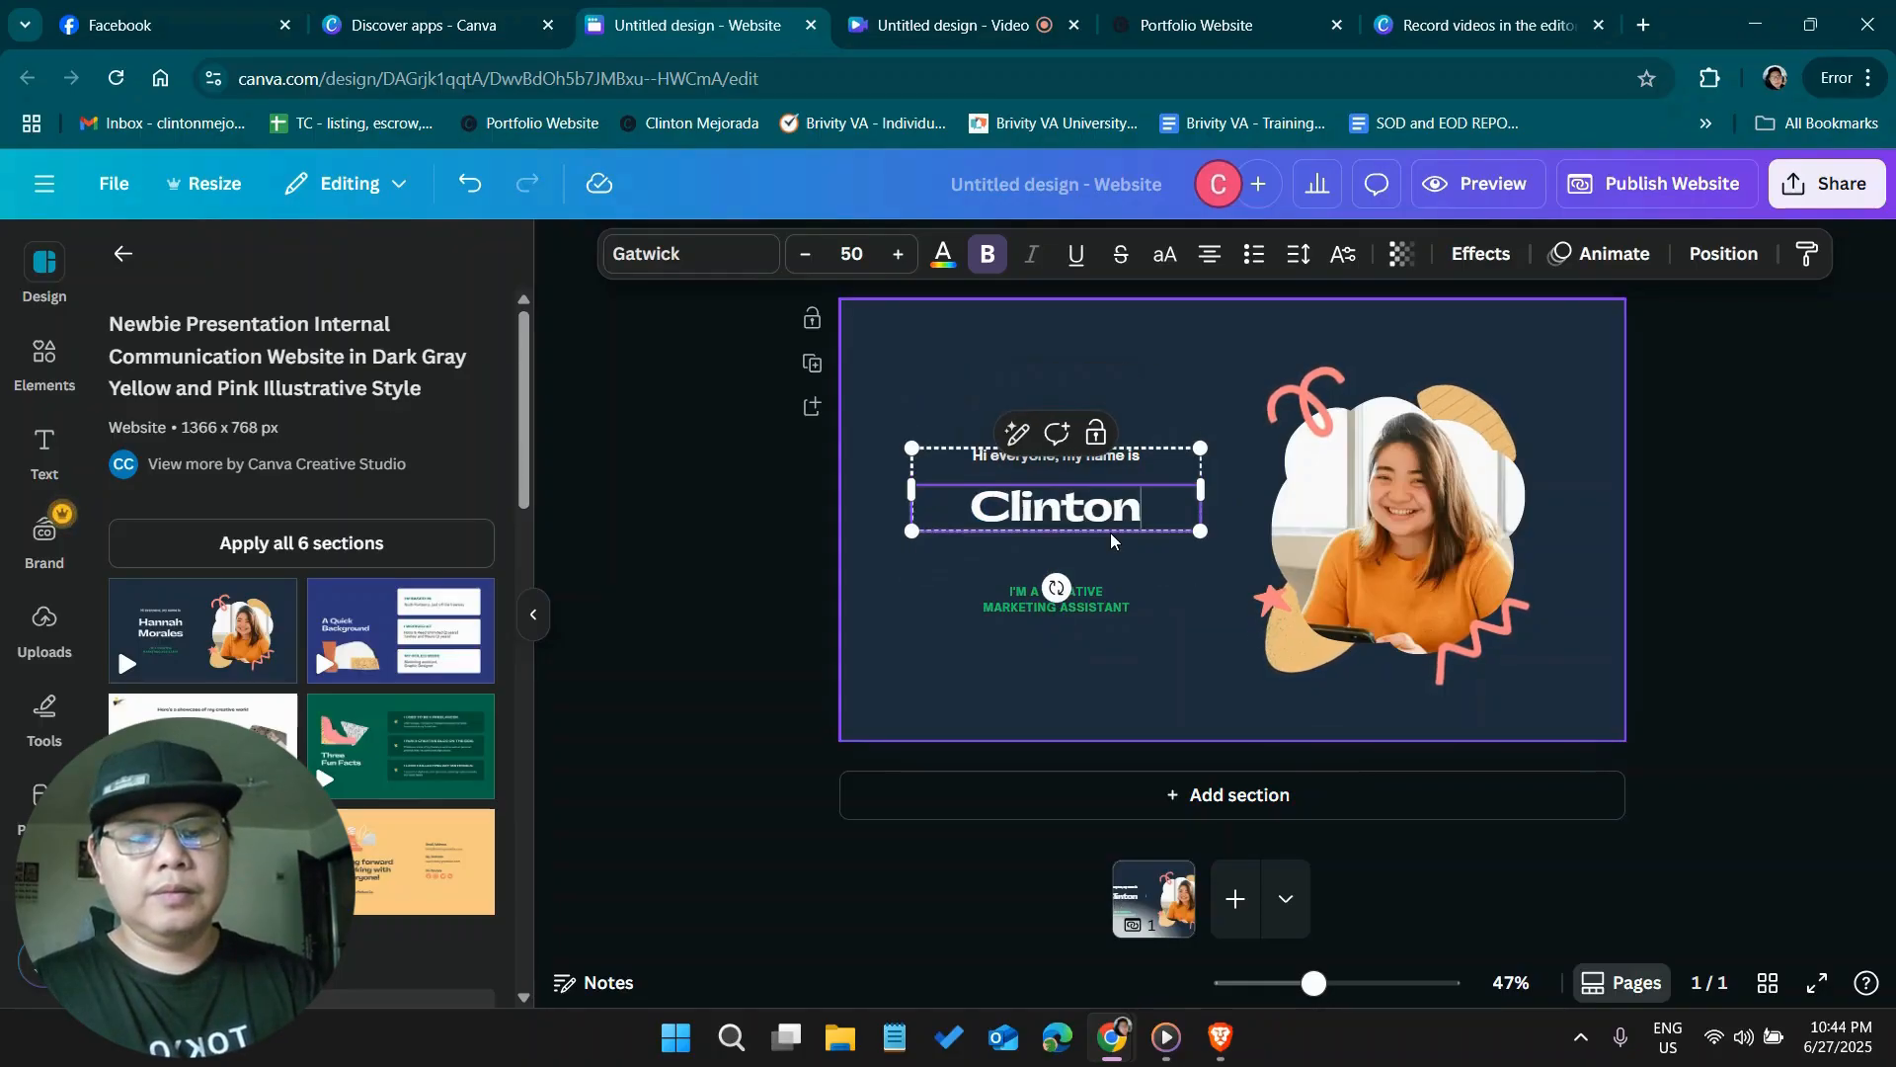
pyautogui.press('Return')
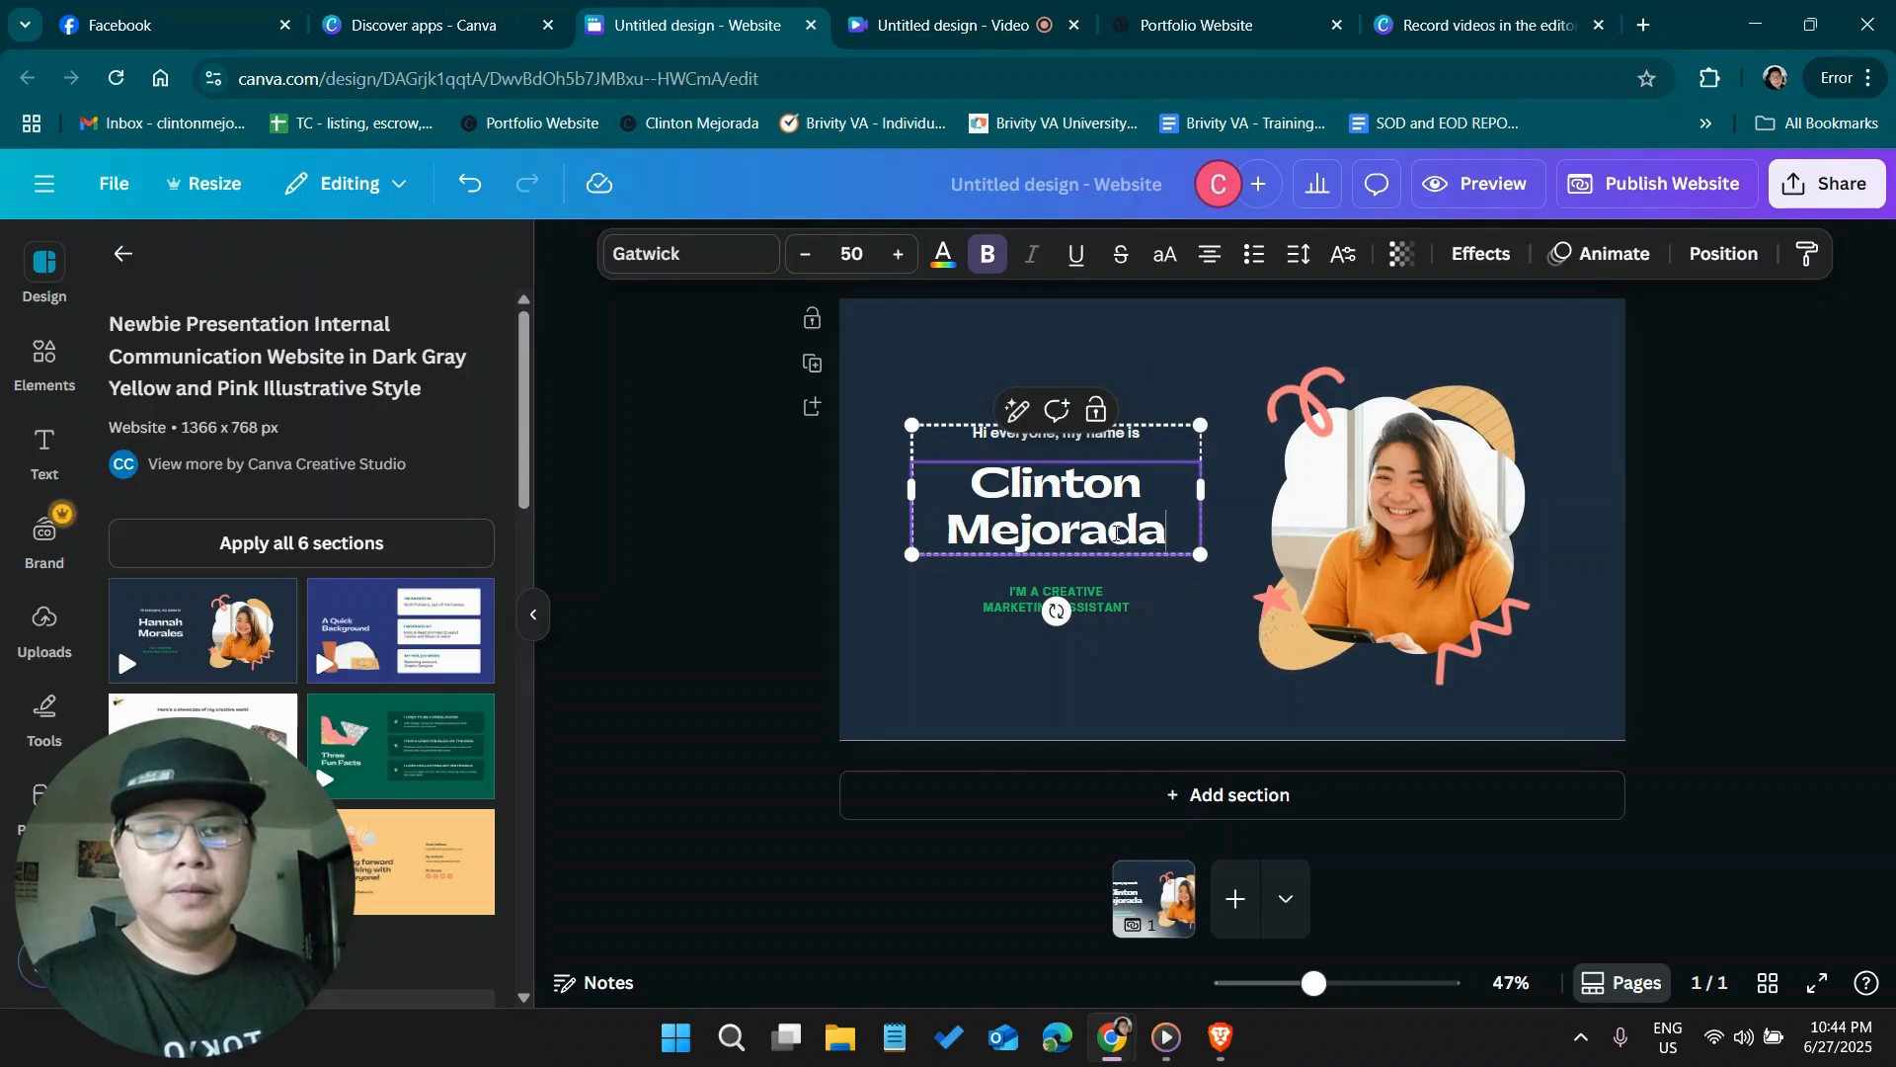
# Change "MARKETING ASSISTANT" to "VIRTUAL ASSISTANT" in the green tagline below the name
pyautogui.click(1132, 606)
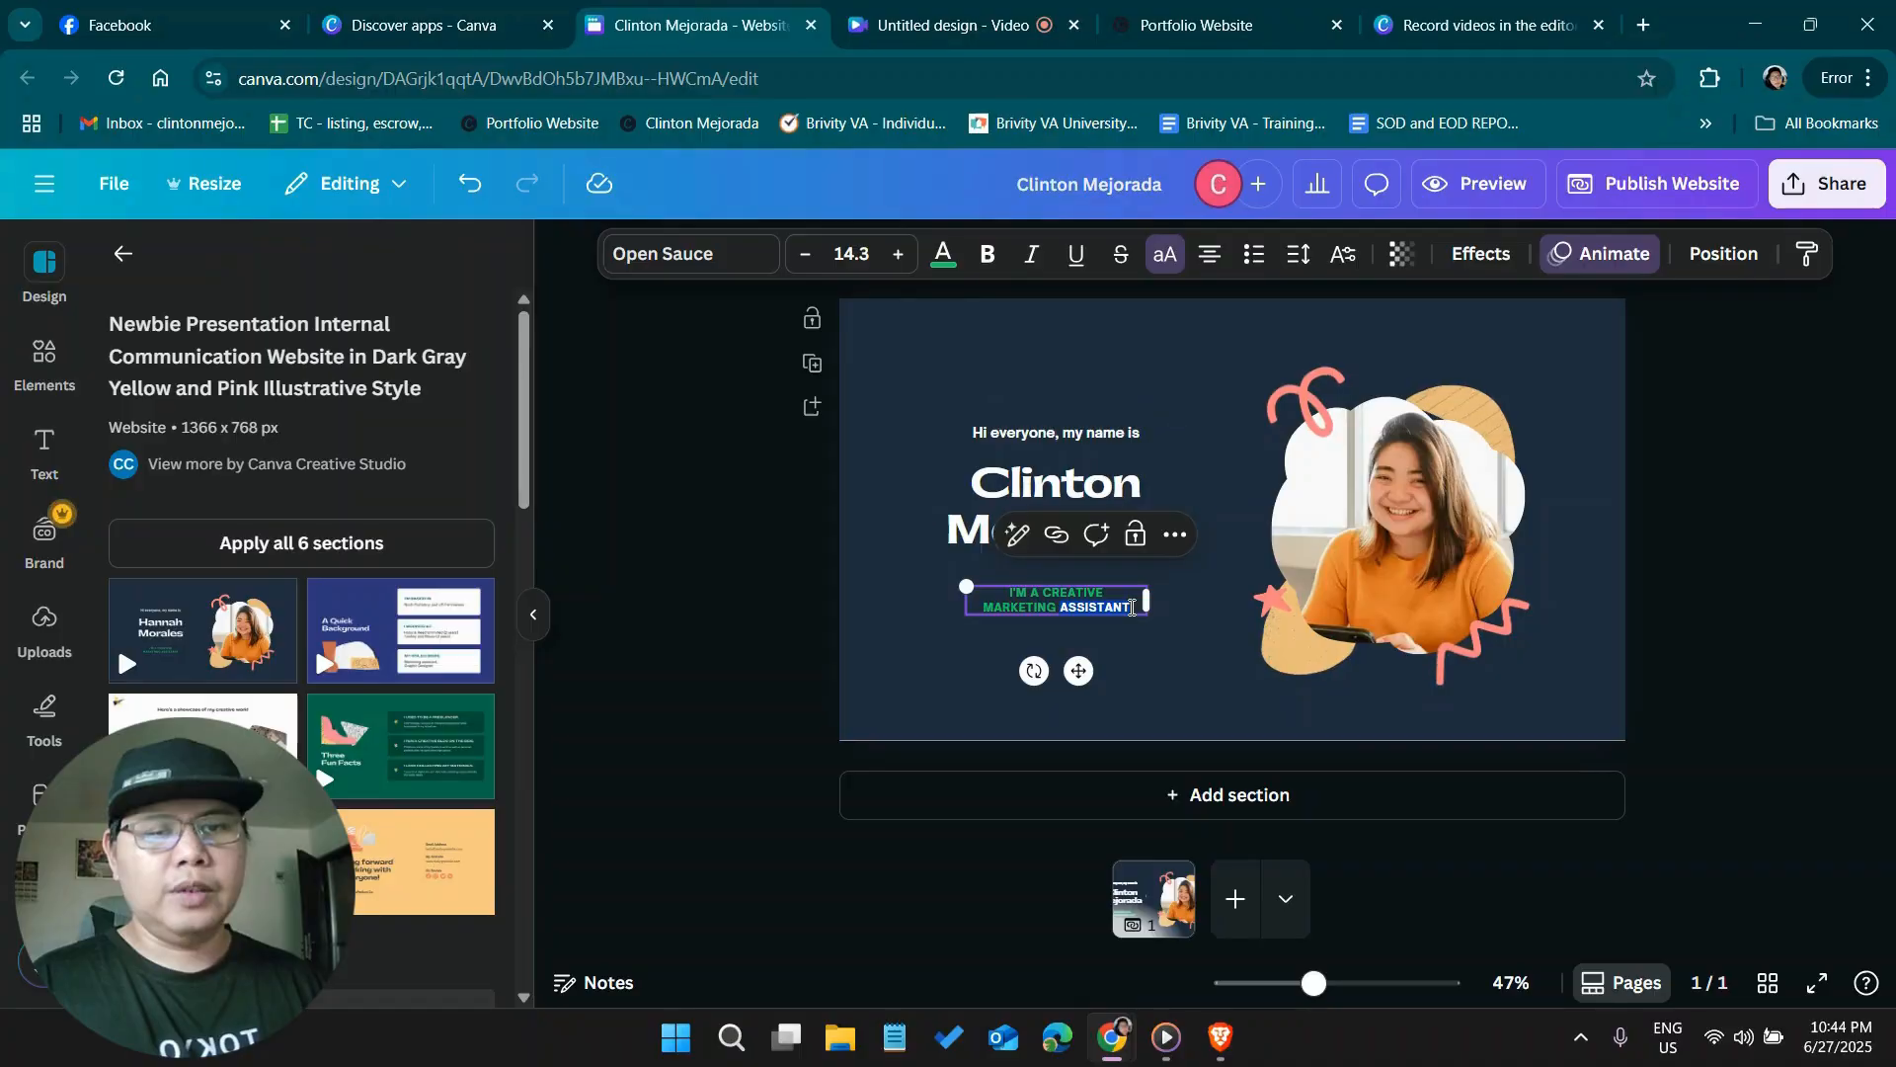
pyautogui.moveTo(1083, 606); pyautogui.dragTo(984, 607)
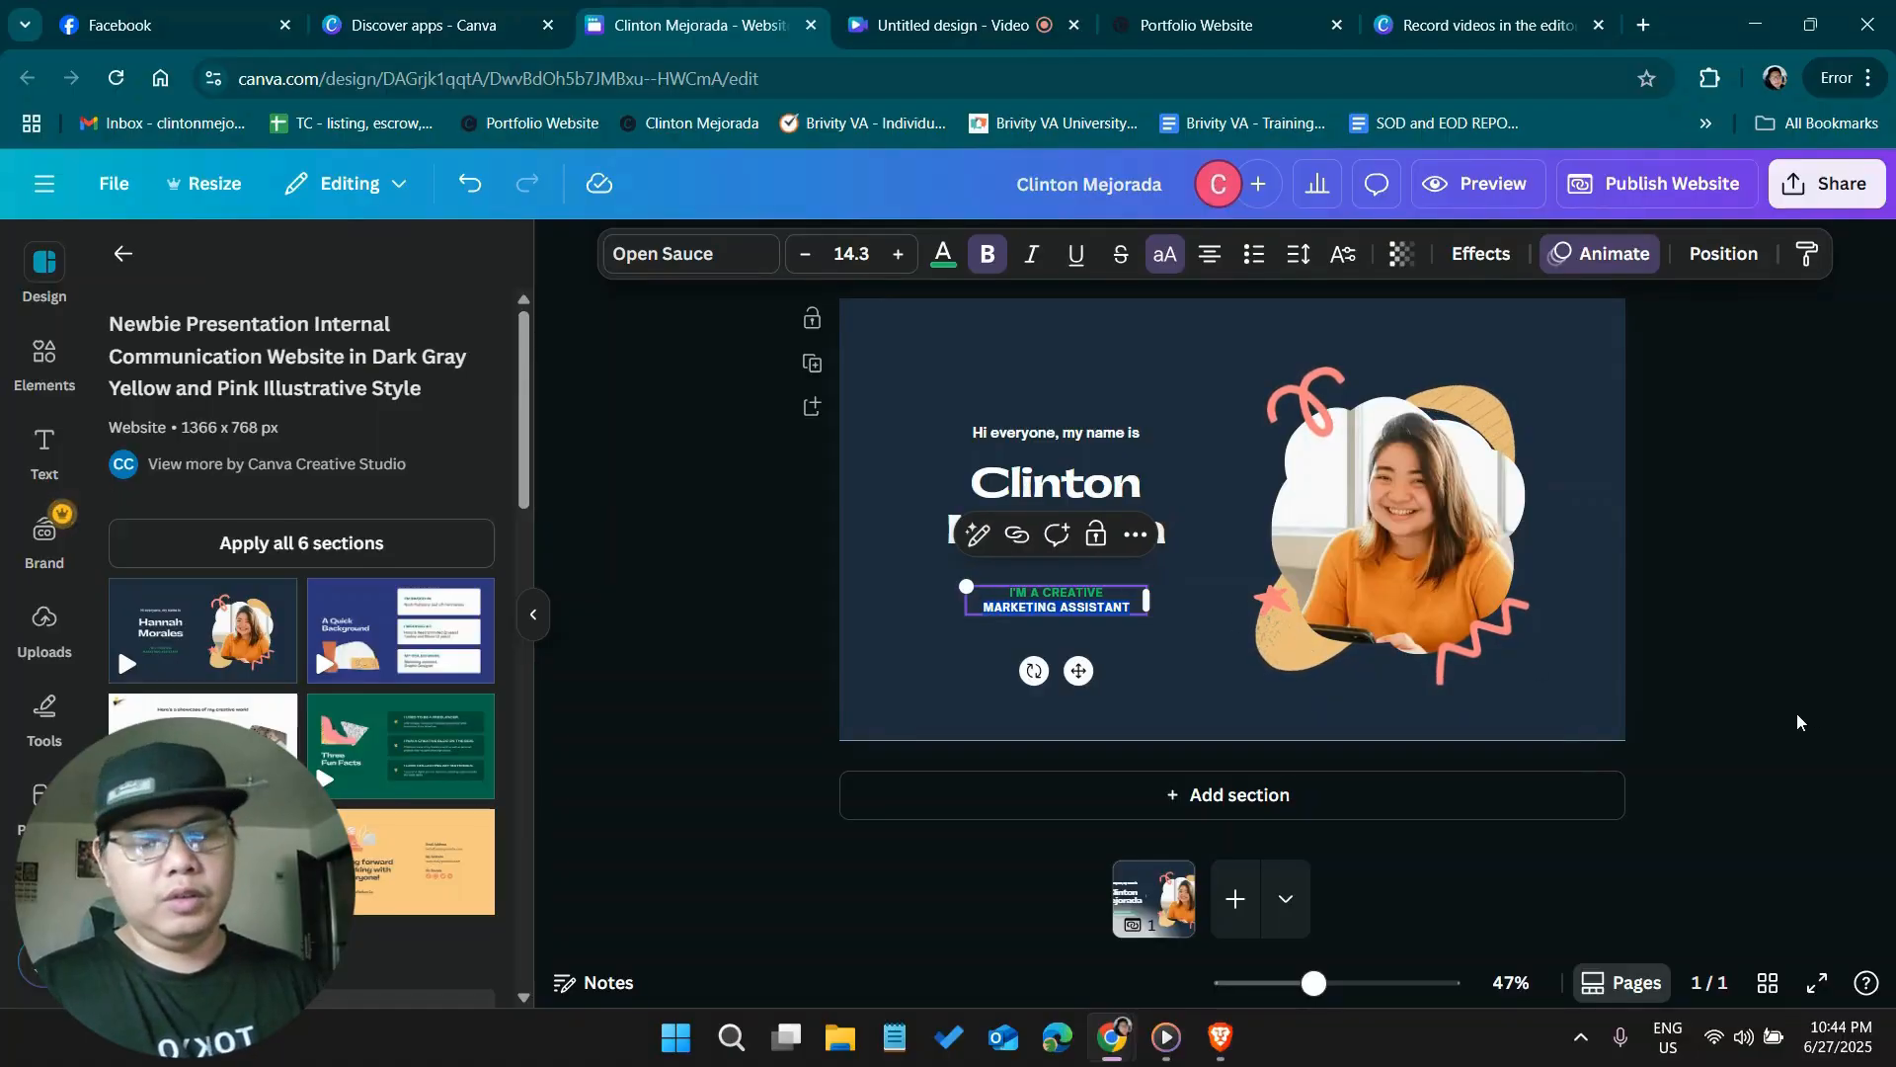
pyautogui.write('V')
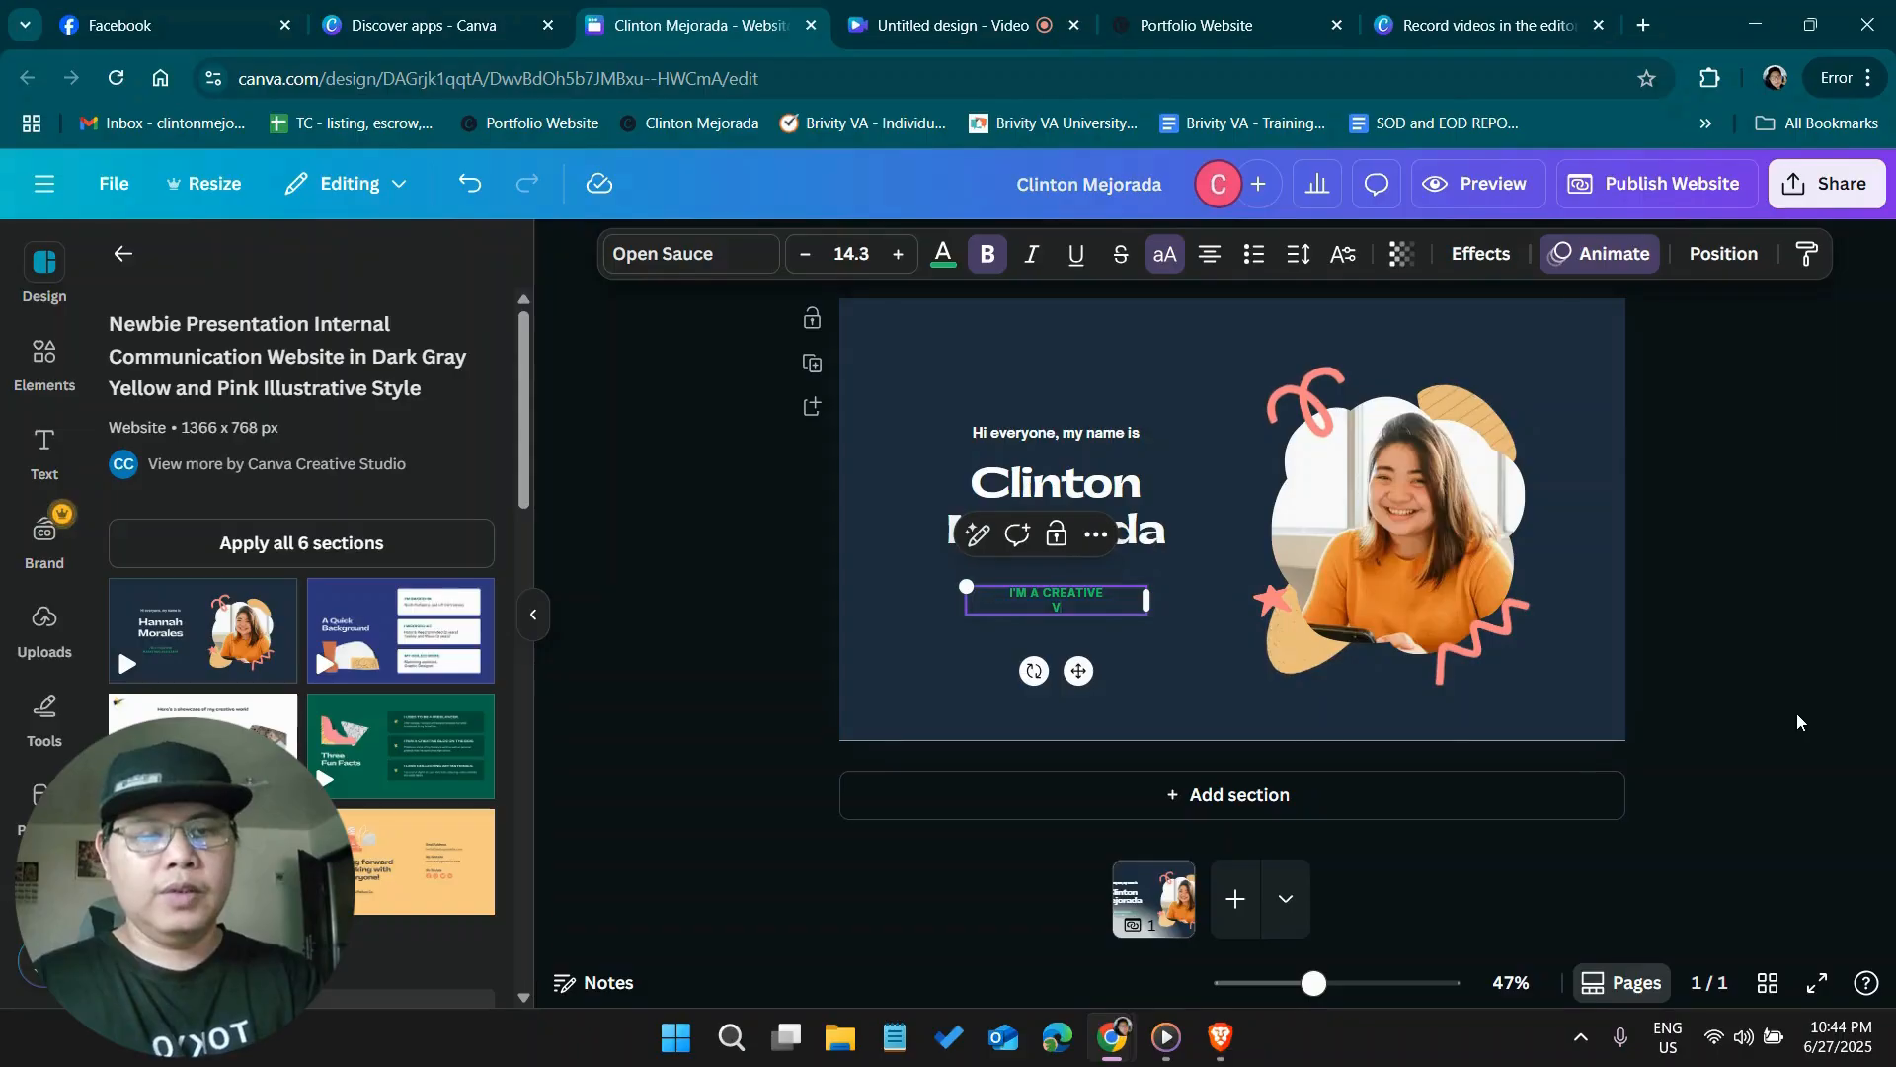
pyautogui.write('IRTUAL')
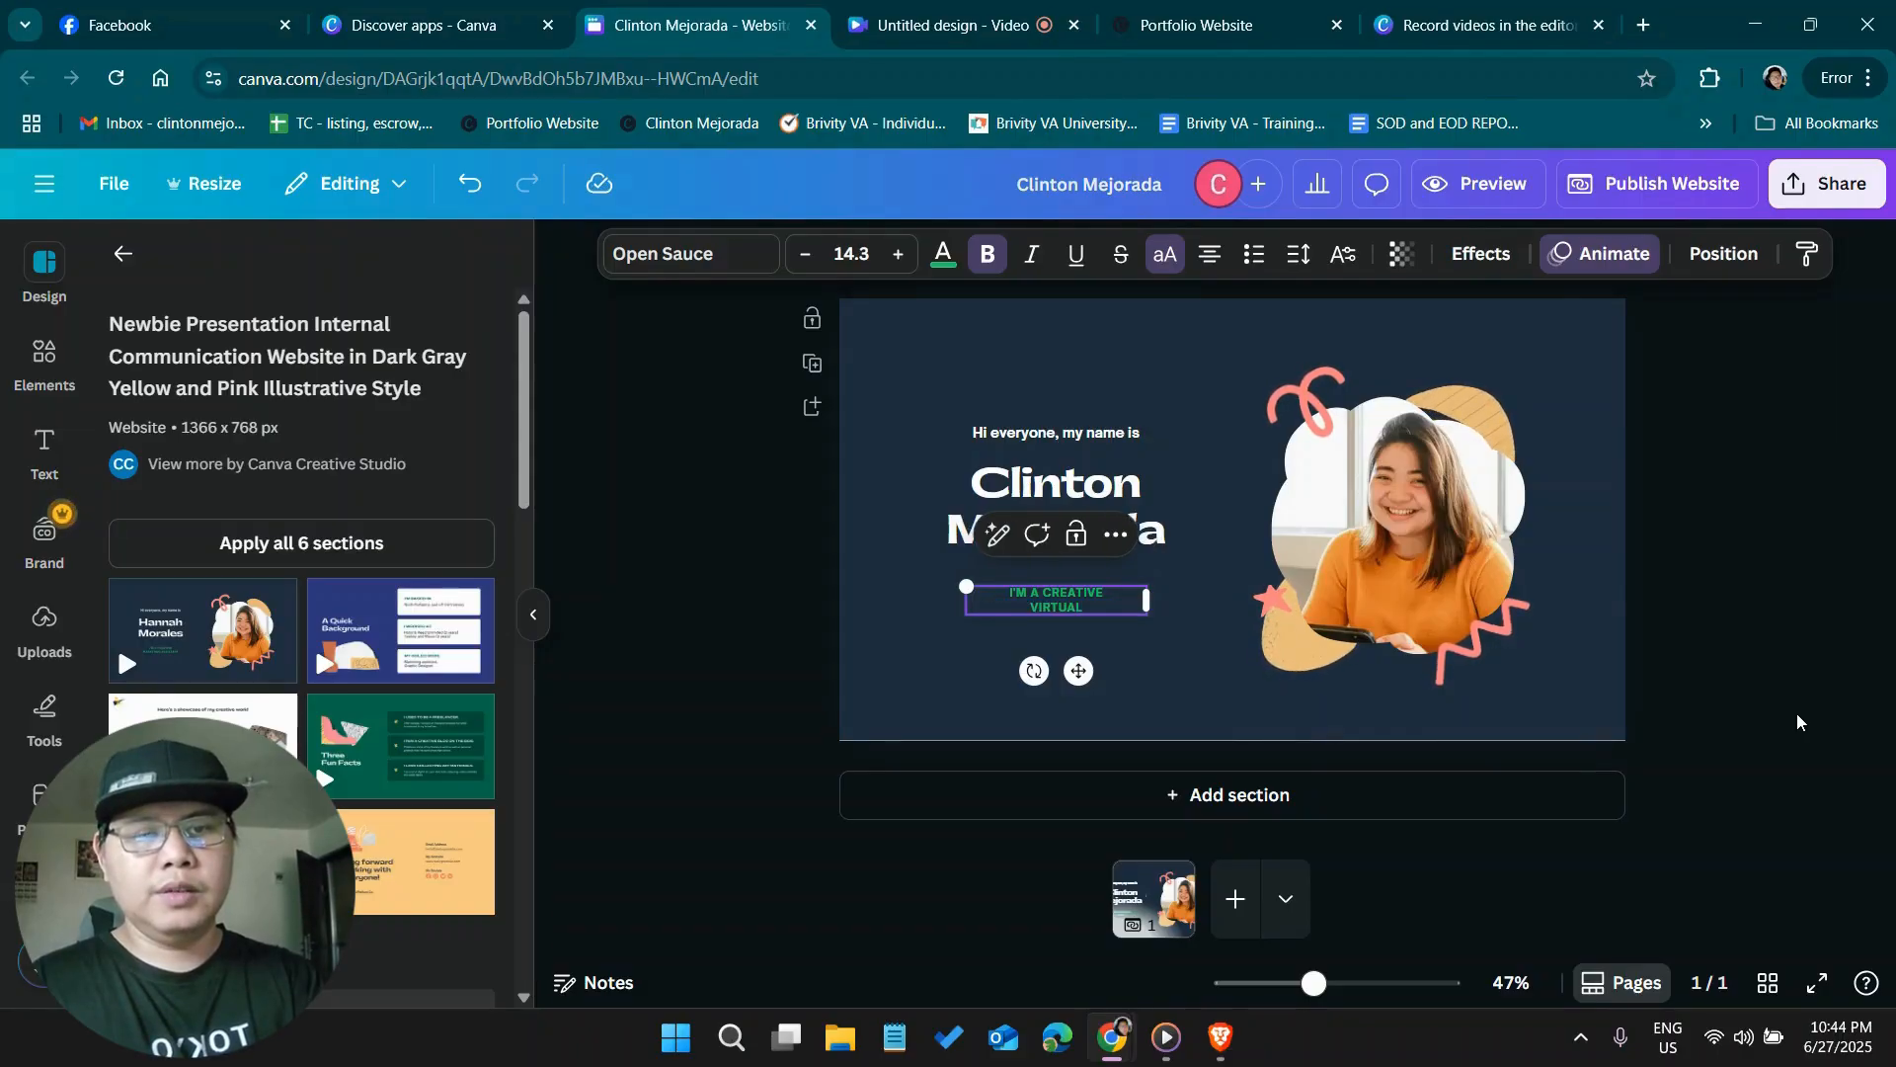
pyautogui.write(' ASSISTANT')
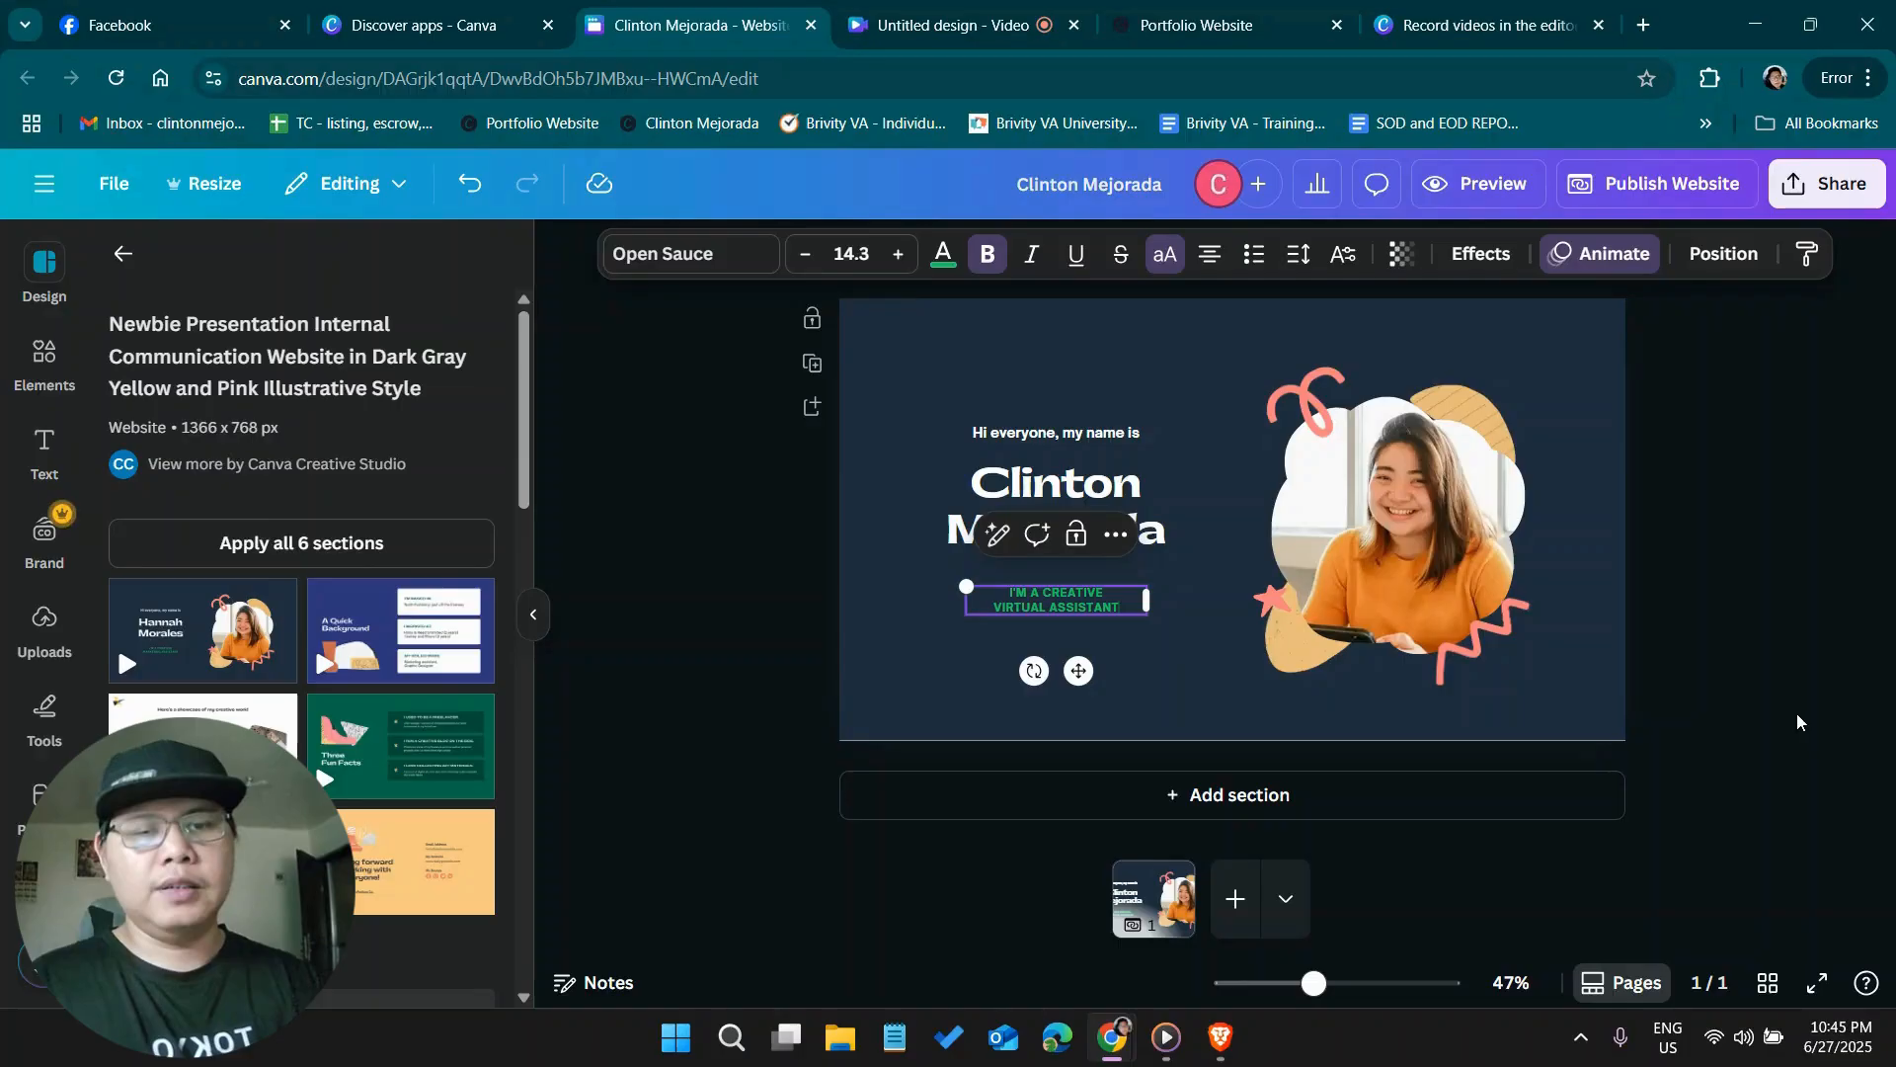
pyautogui.click(1825, 715)
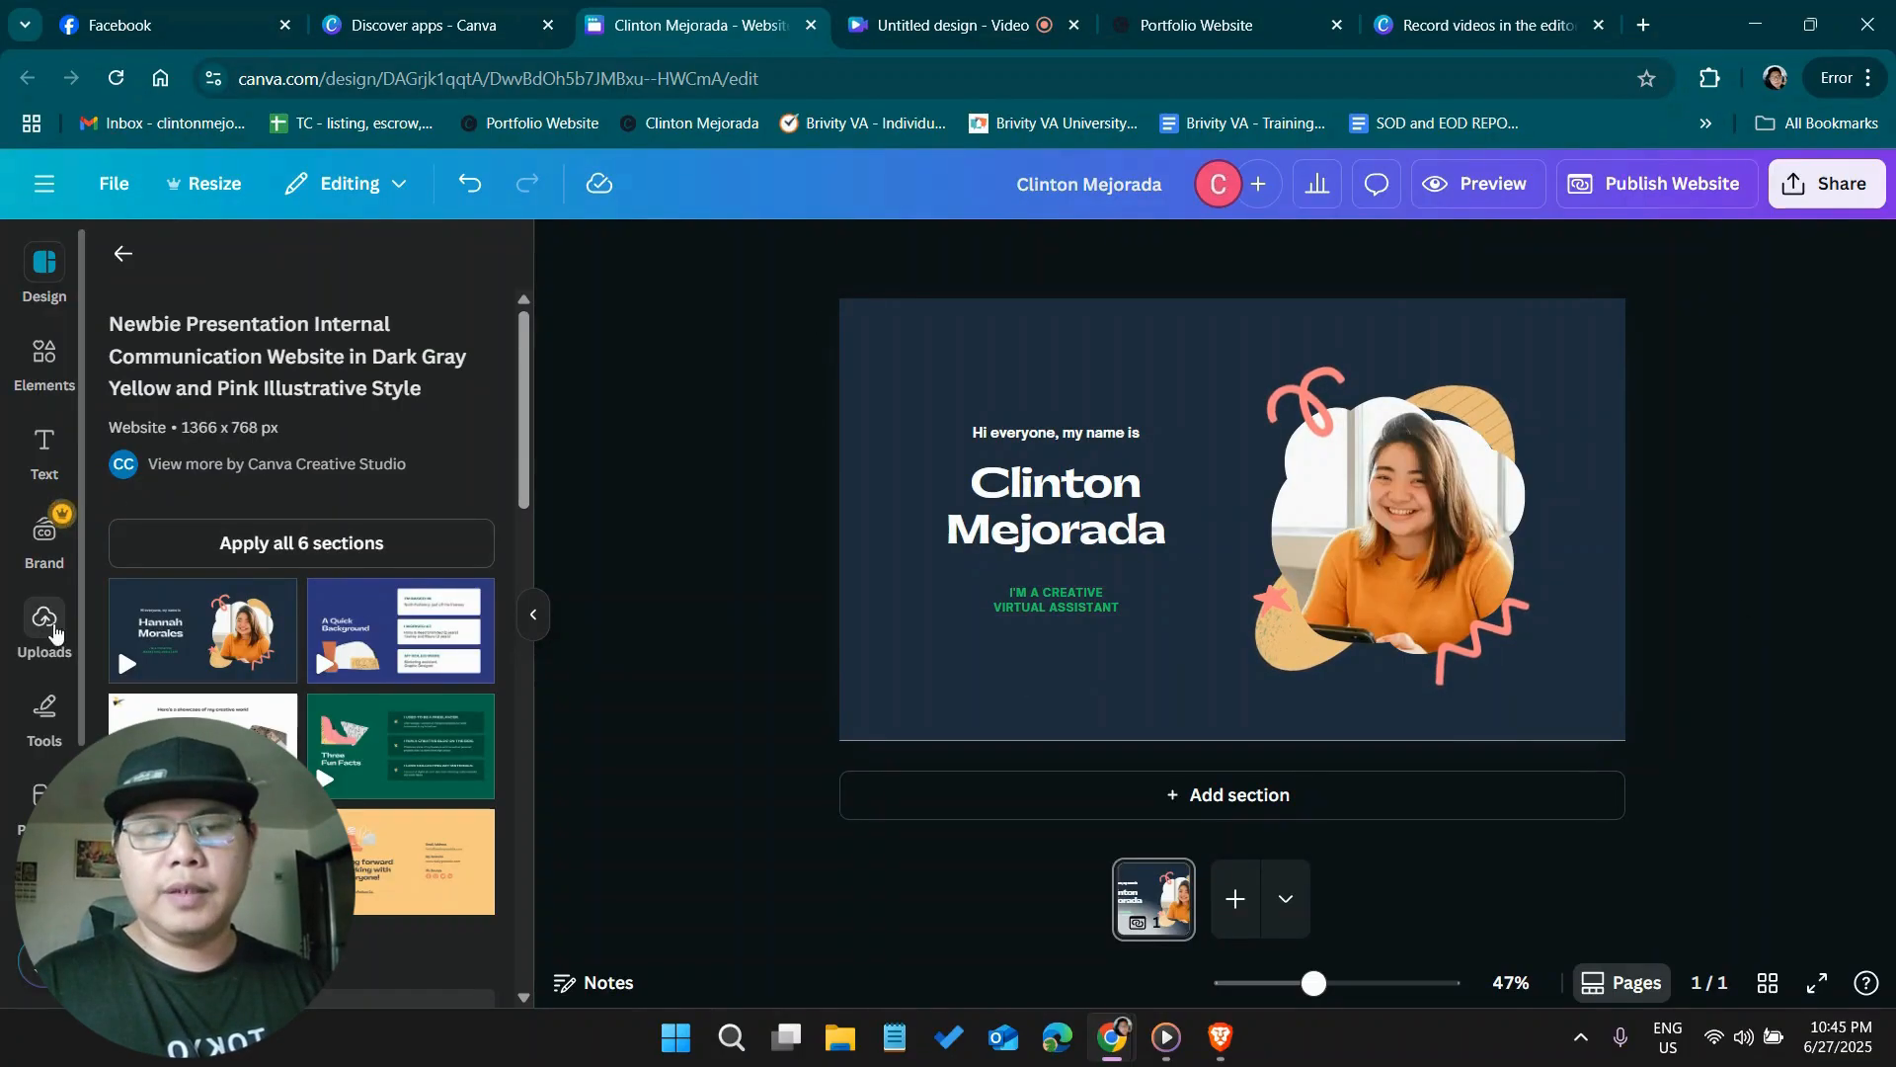
# Replace the template portrait in the page's photo frame with the owner's uploaded portrait photo
pyautogui.click(41, 640)
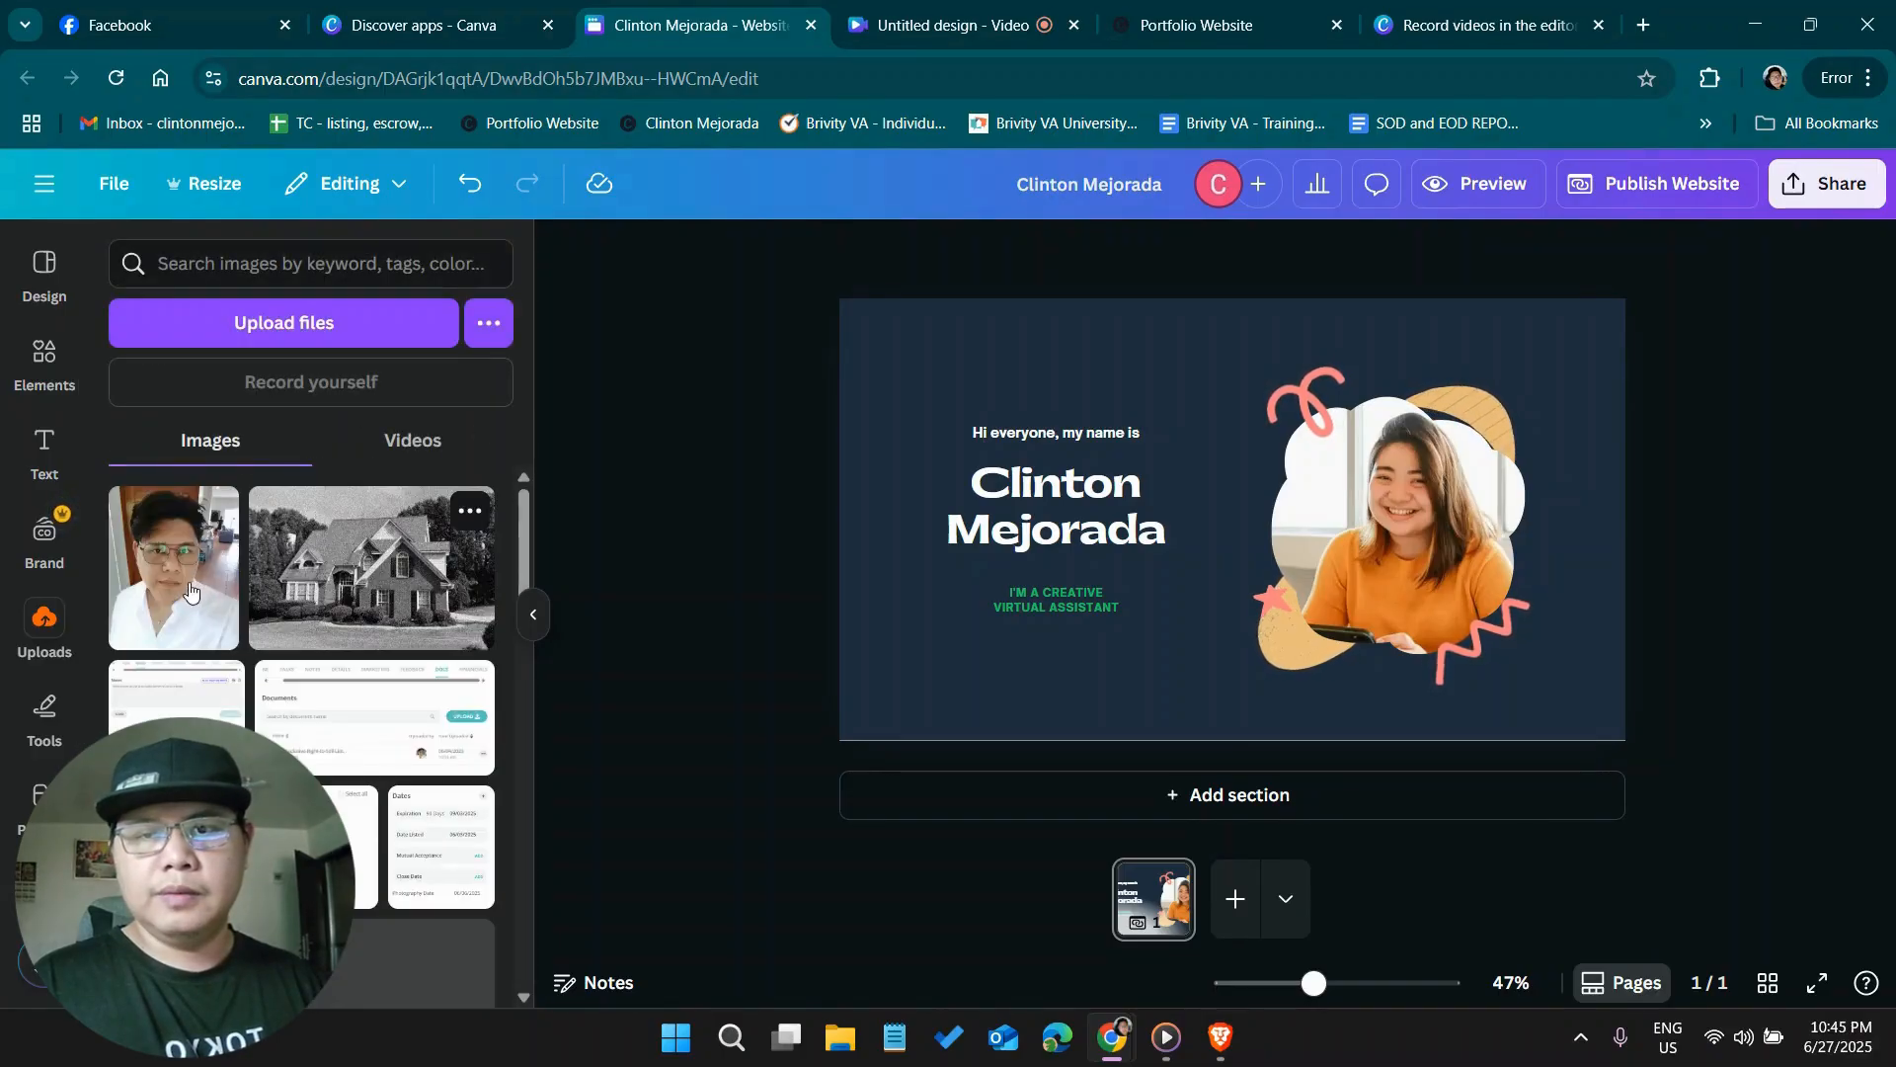
pyautogui.moveTo(1310, 528); pyautogui.dragTo(1400, 537)
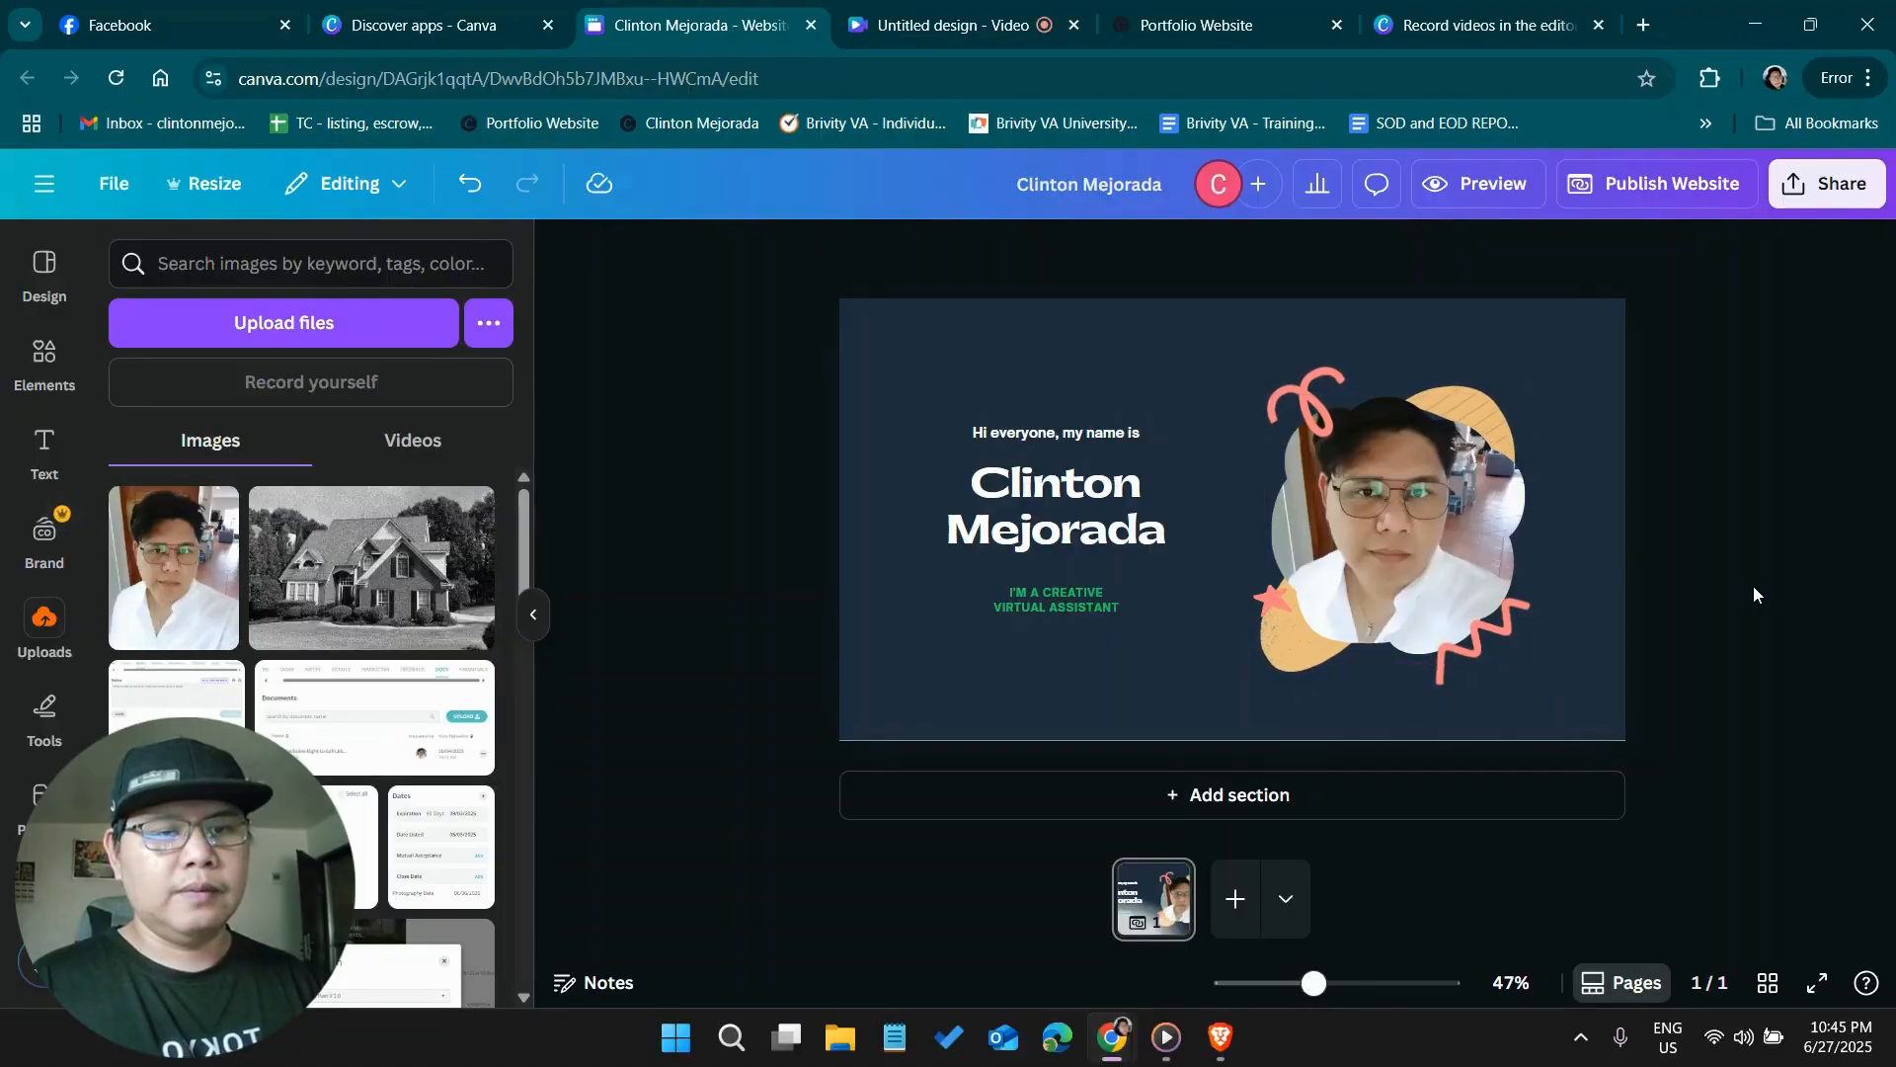
# Add a blank second page and title the first page "Home"
pyautogui.click(1223, 910)
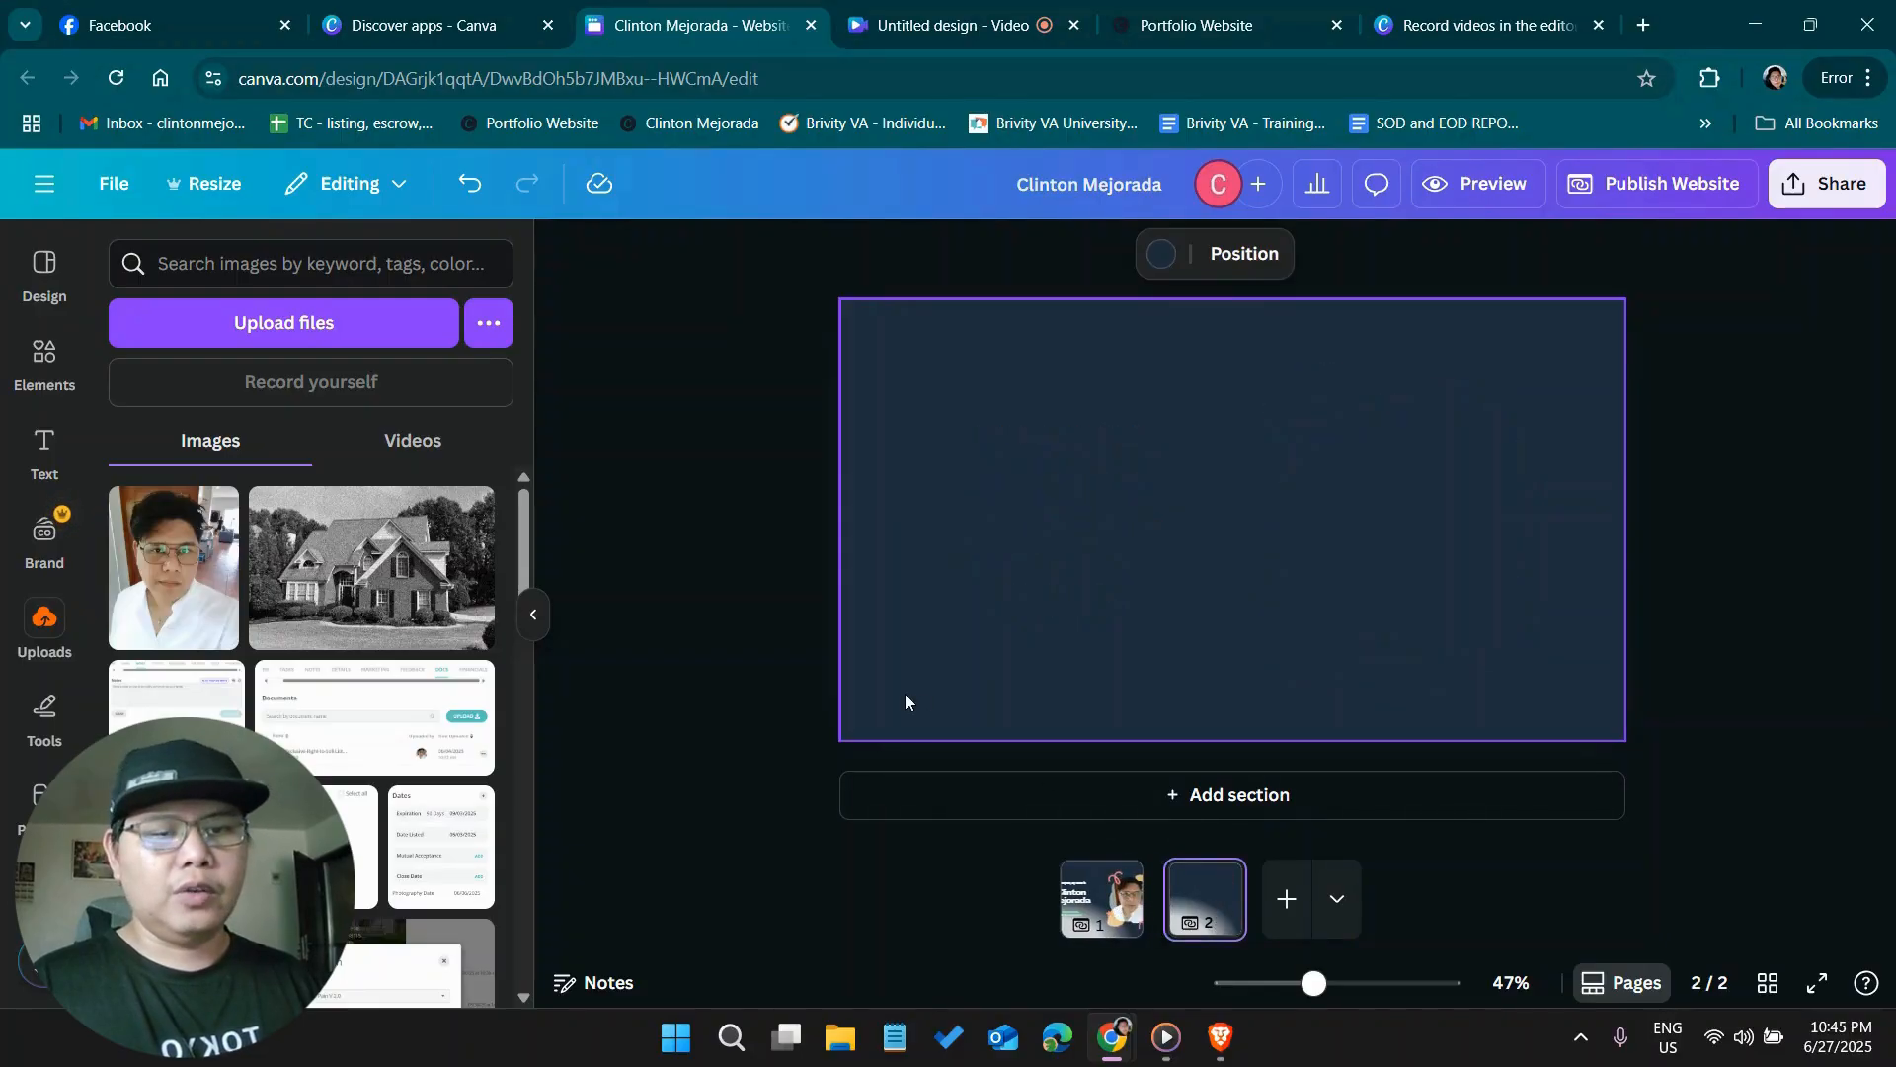
pyautogui.click(1105, 932)
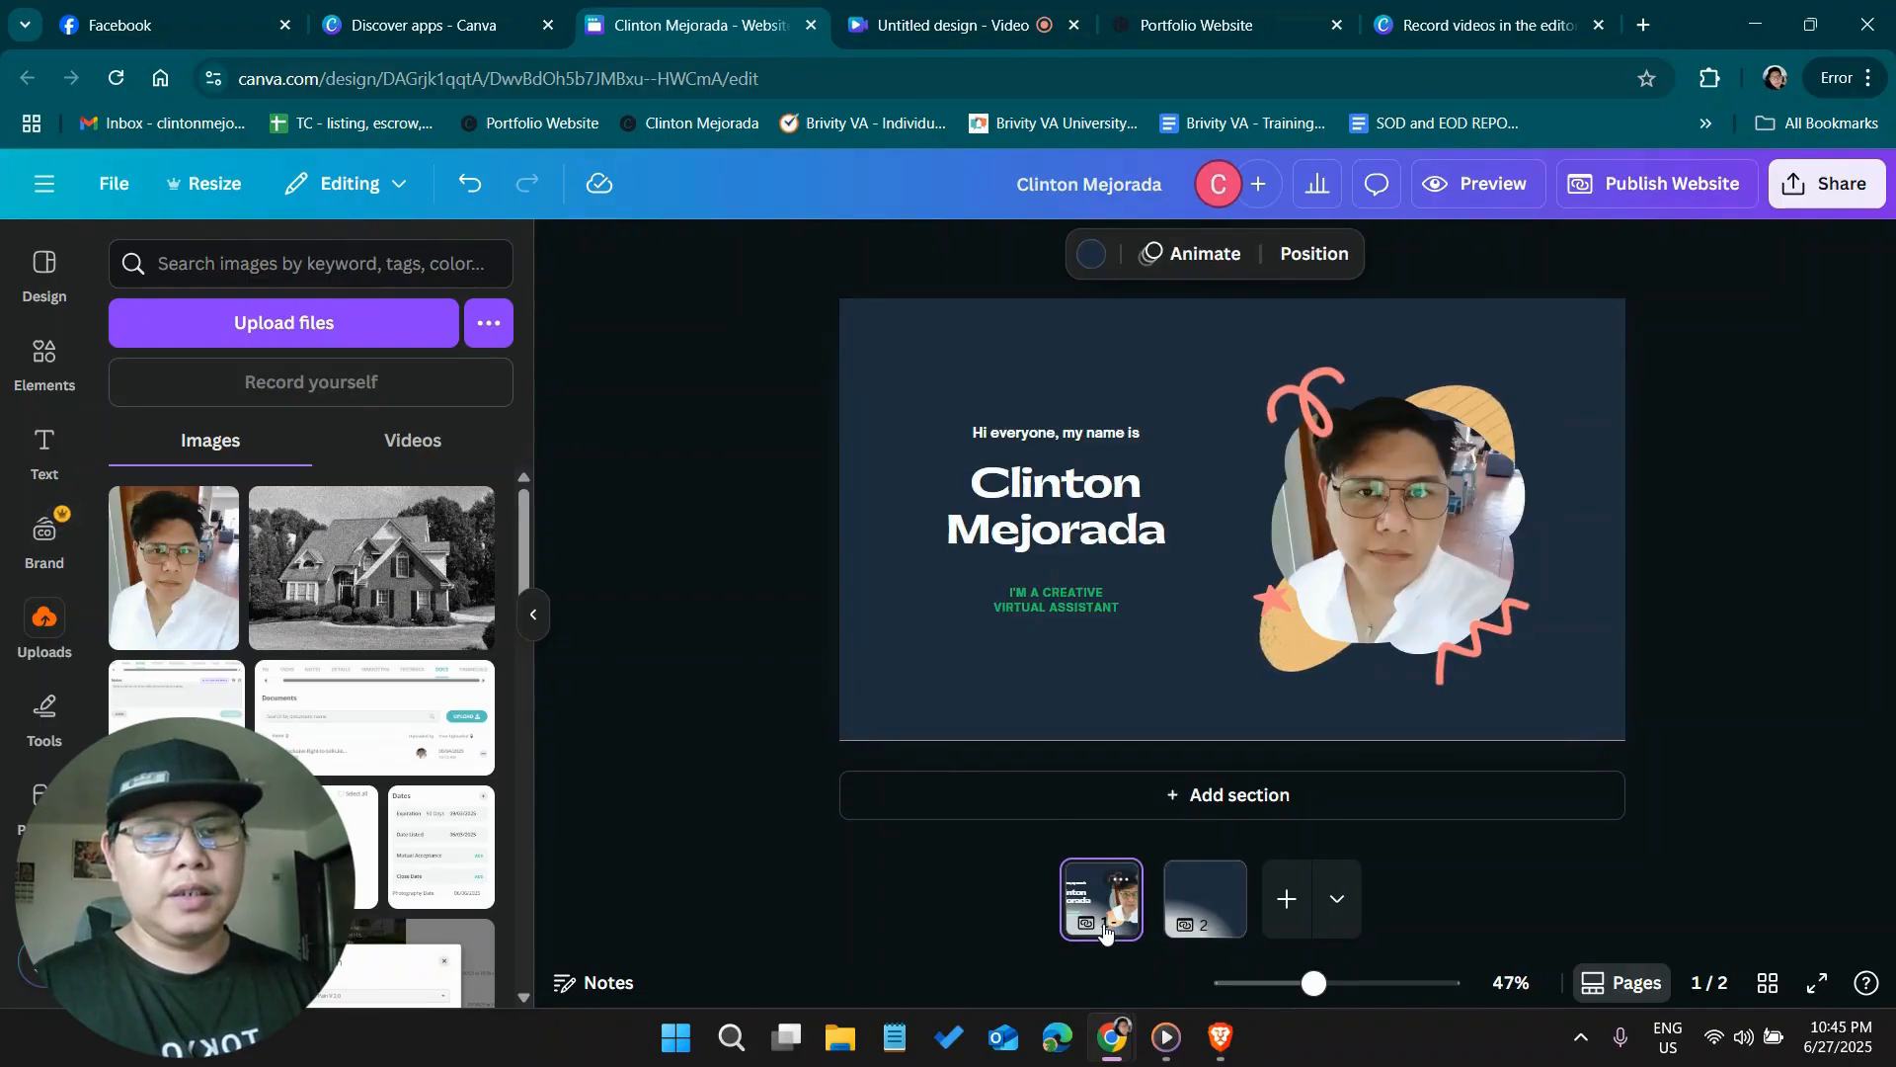
pyautogui.click(1119, 878)
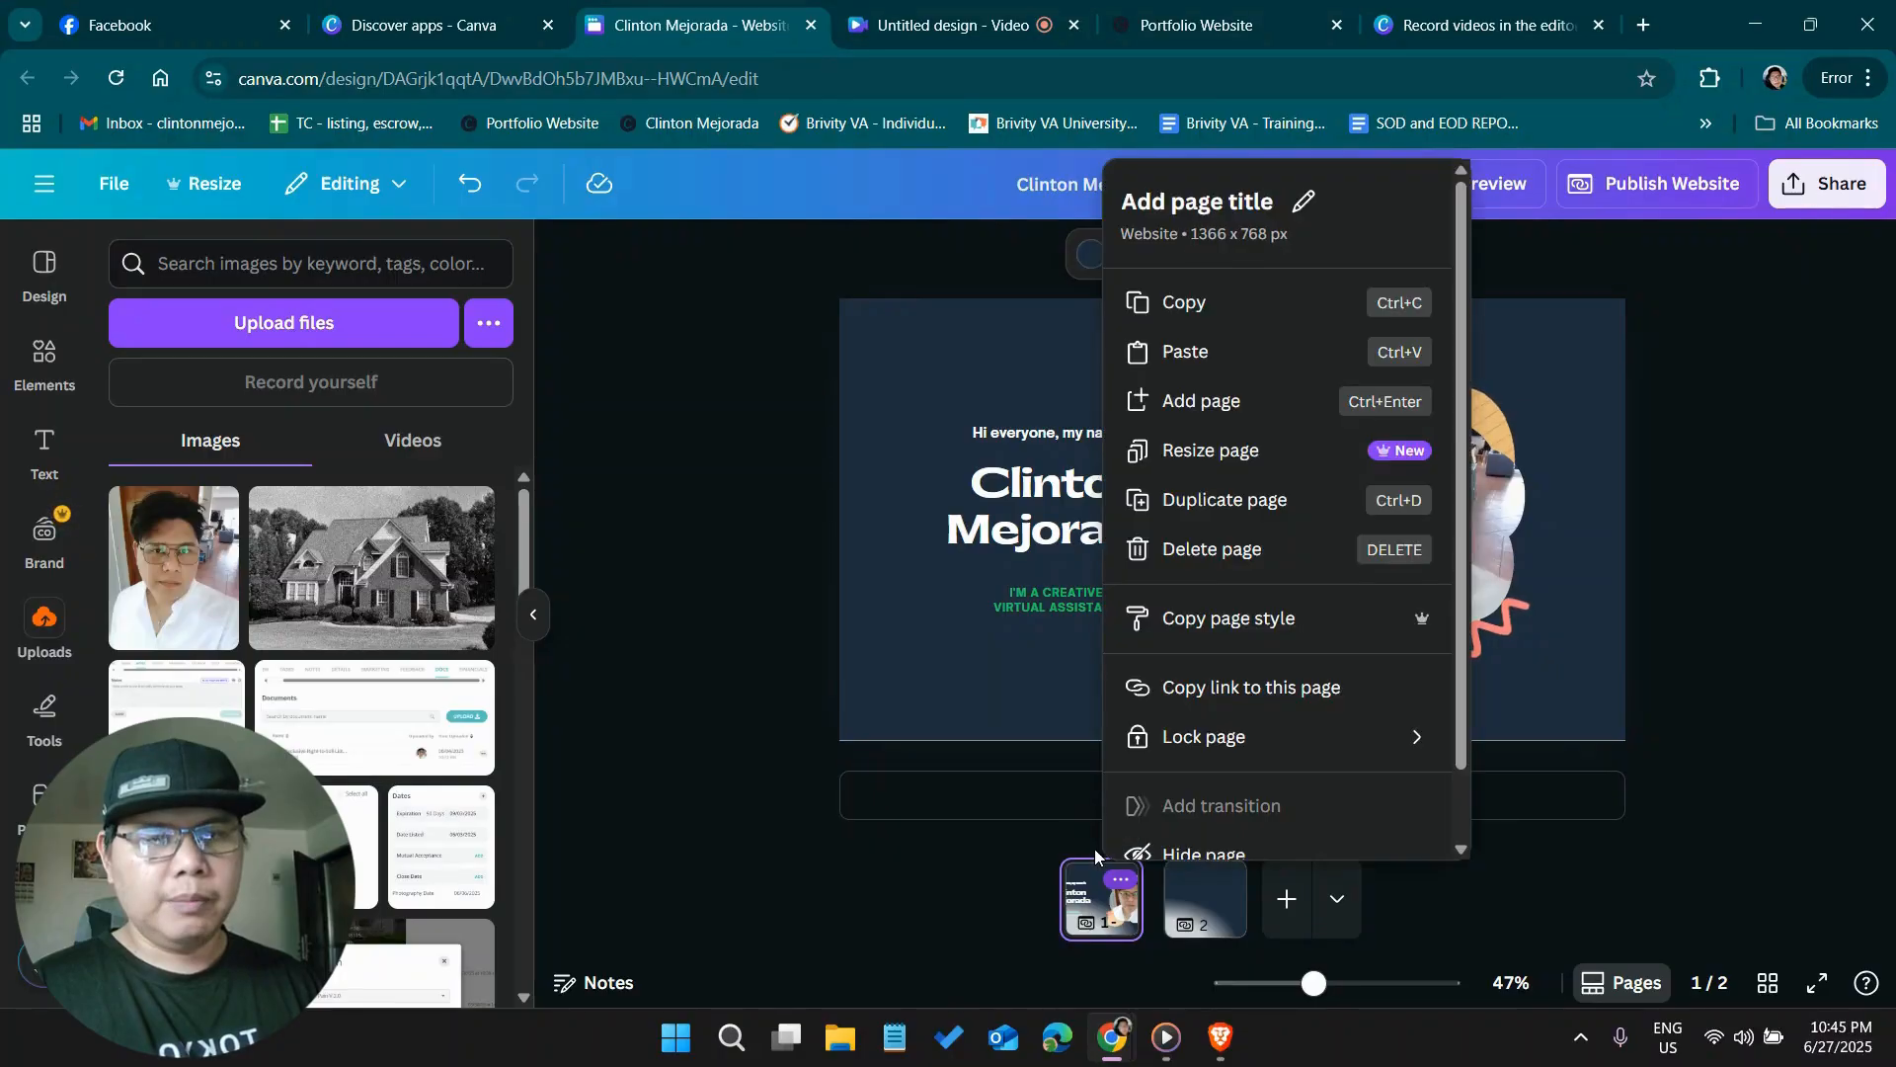
pyautogui.click(1236, 198)
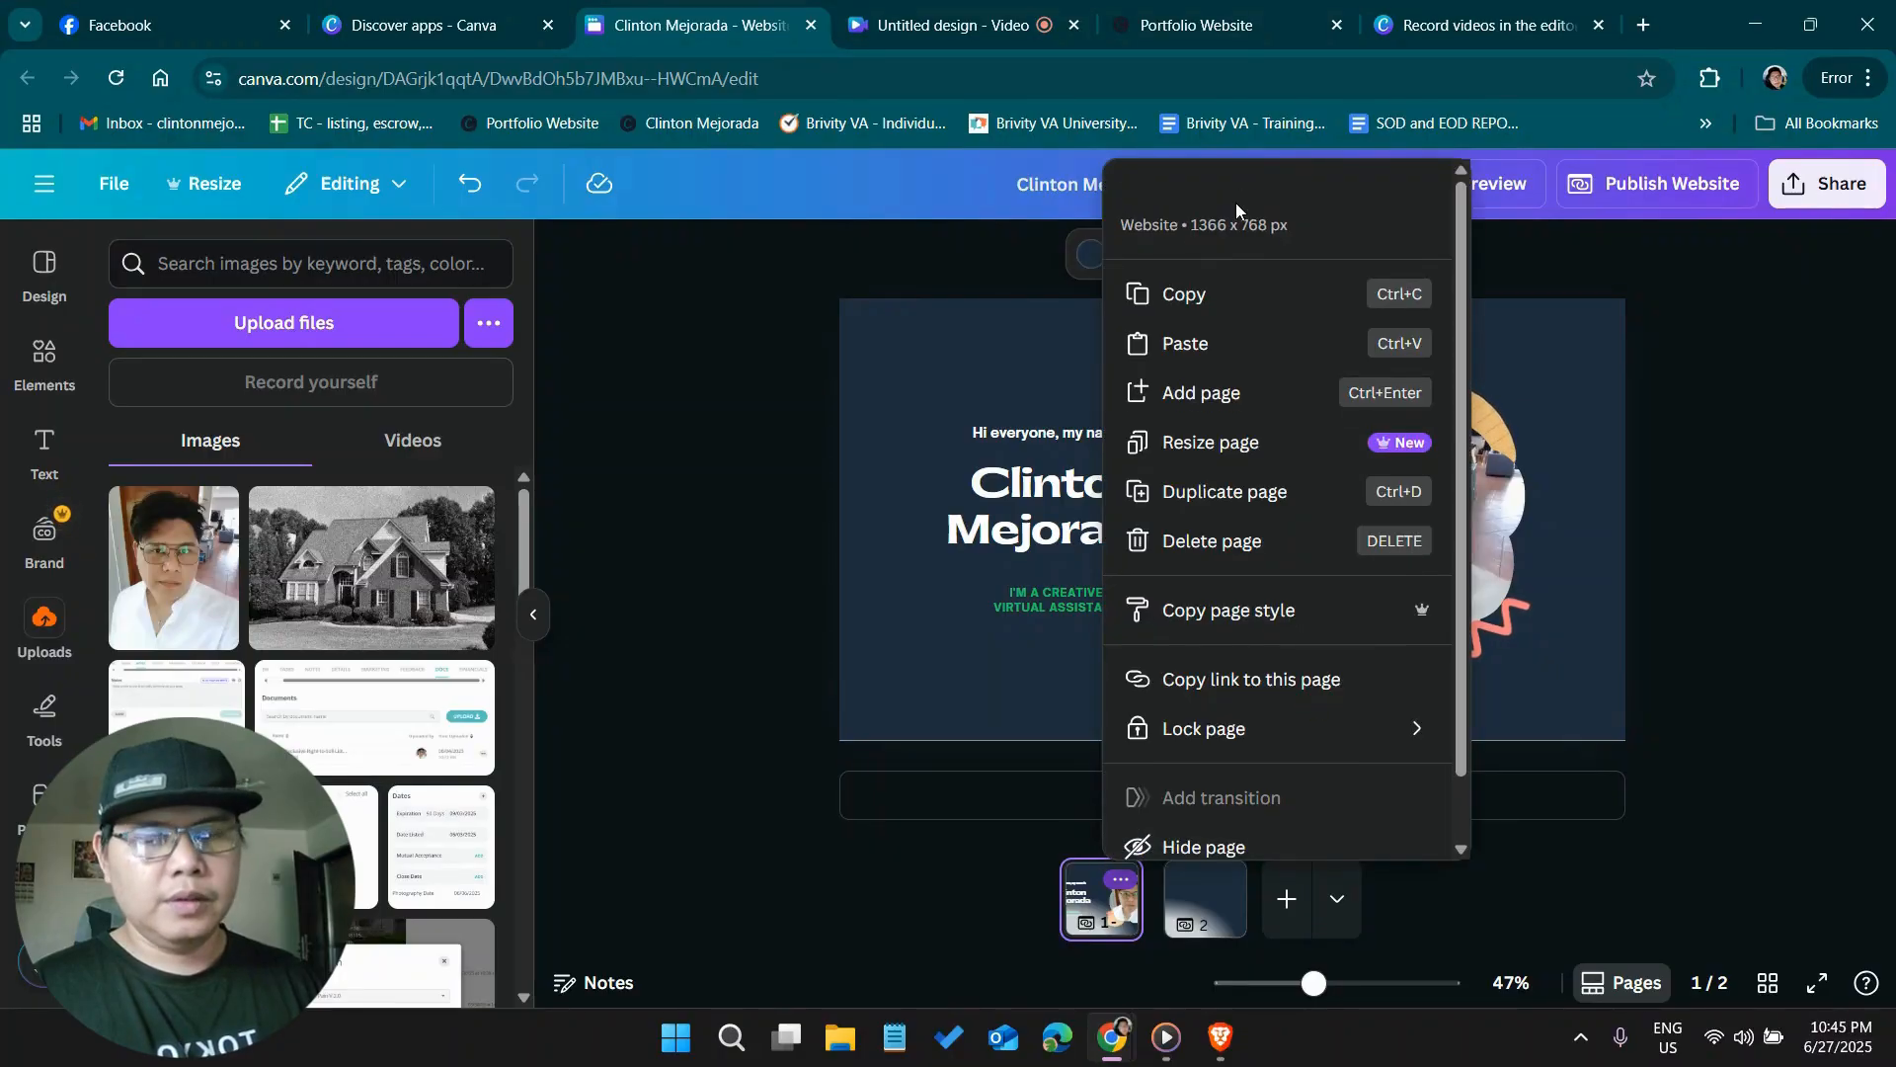
pyautogui.write('Home')
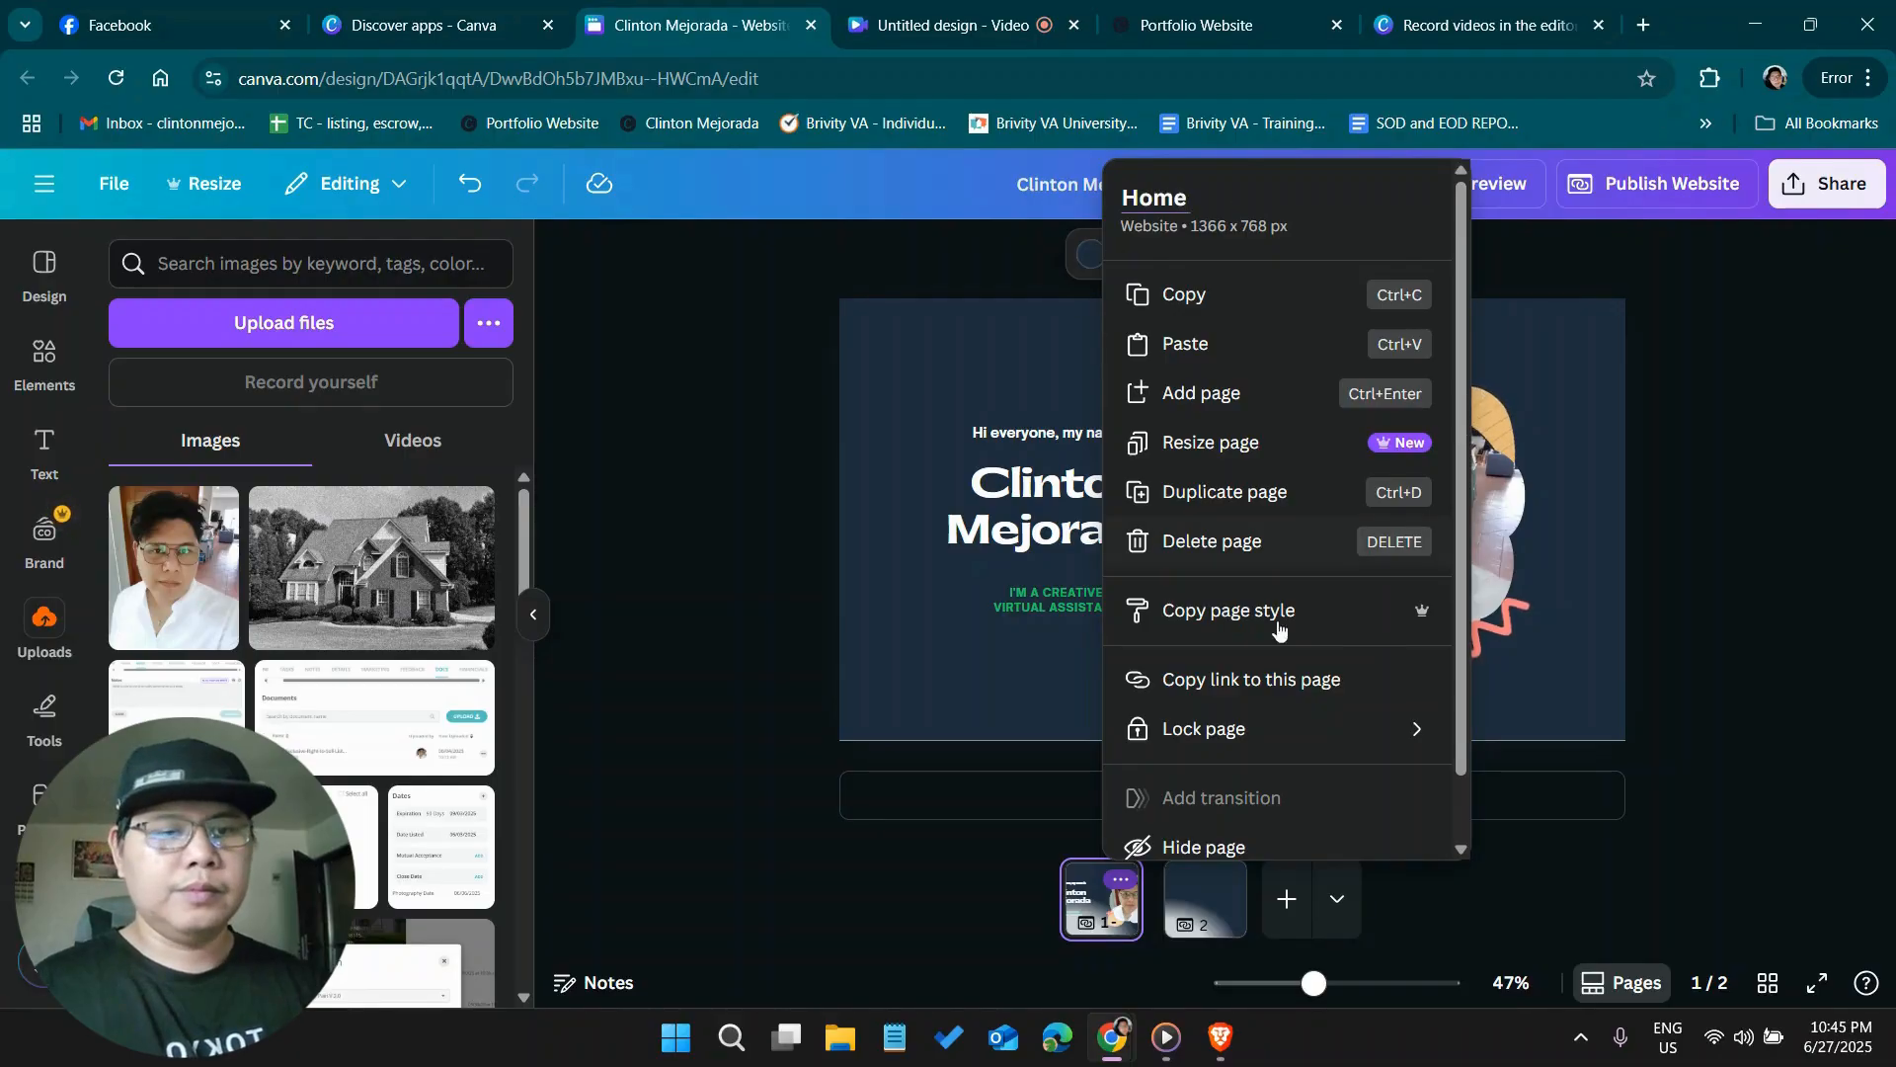
pyautogui.click(1419, 897)
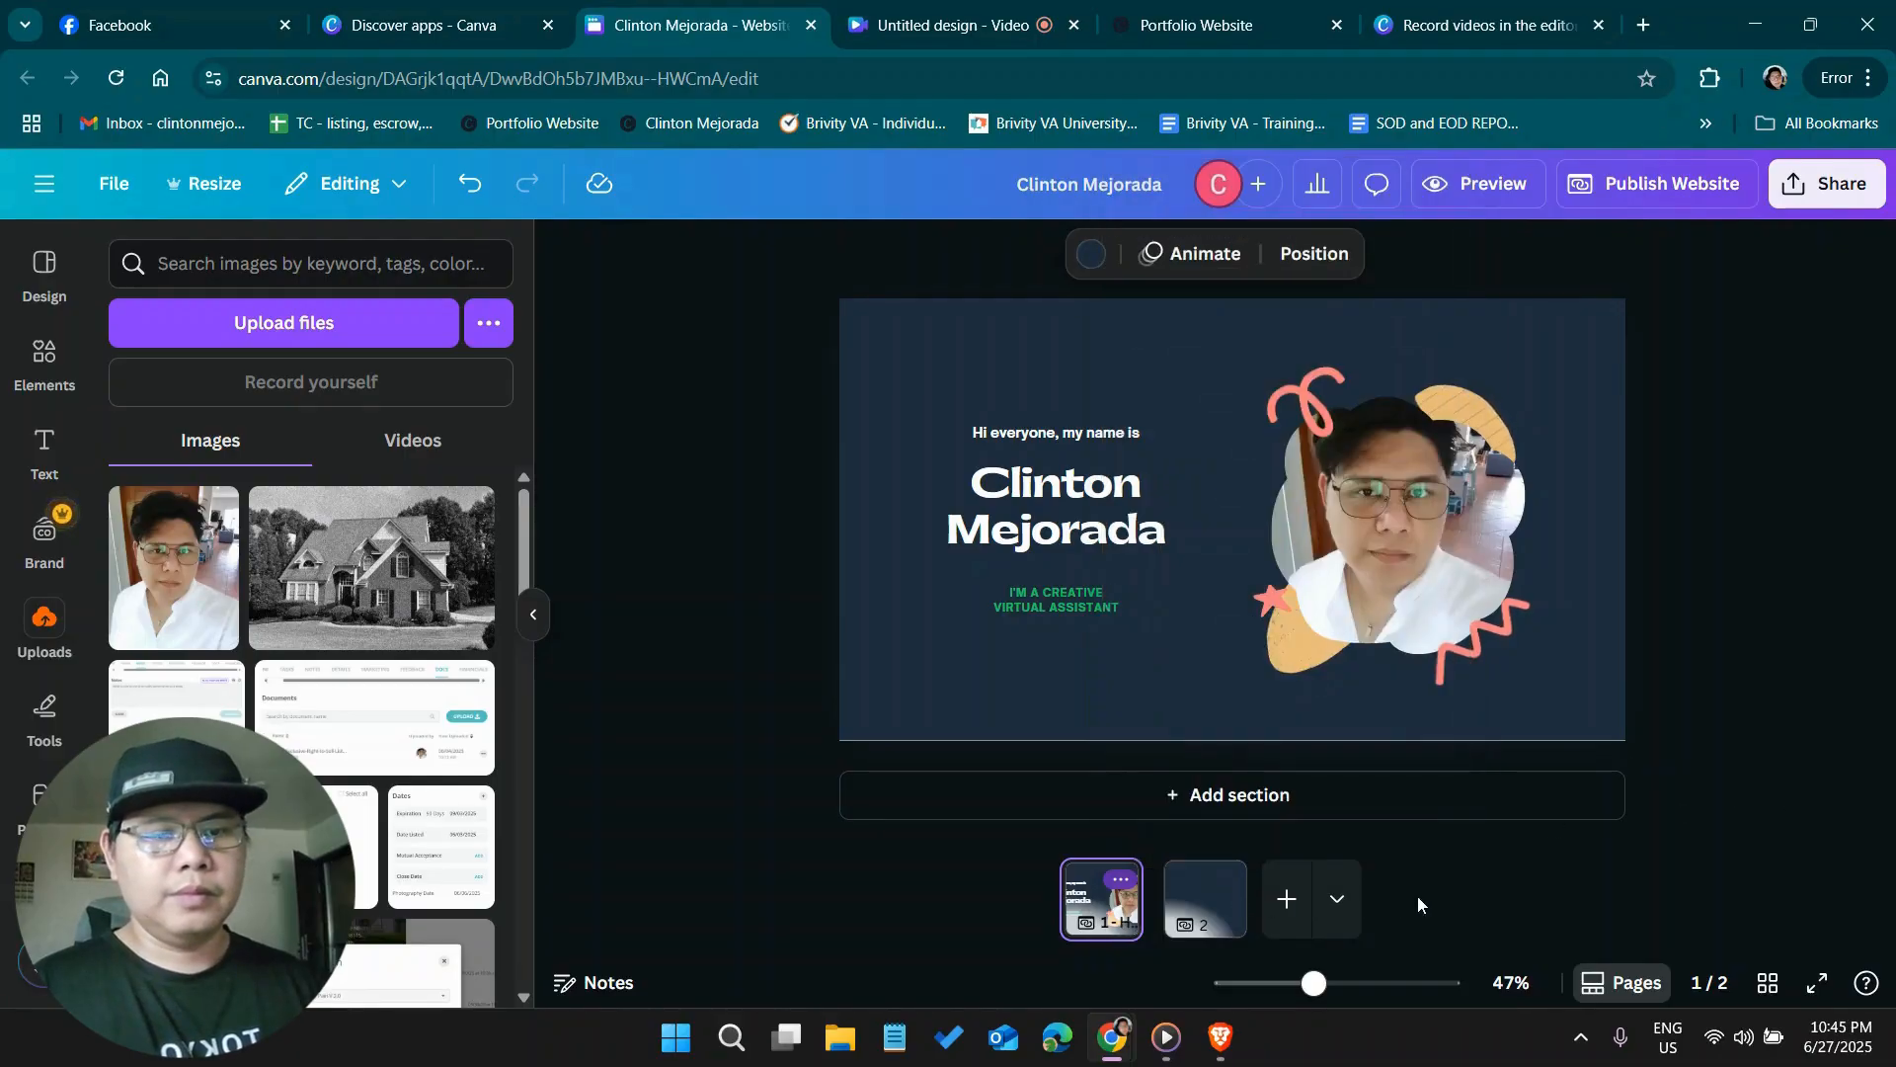
# Add a third blank page after page 2
pyautogui.click(1190, 906)
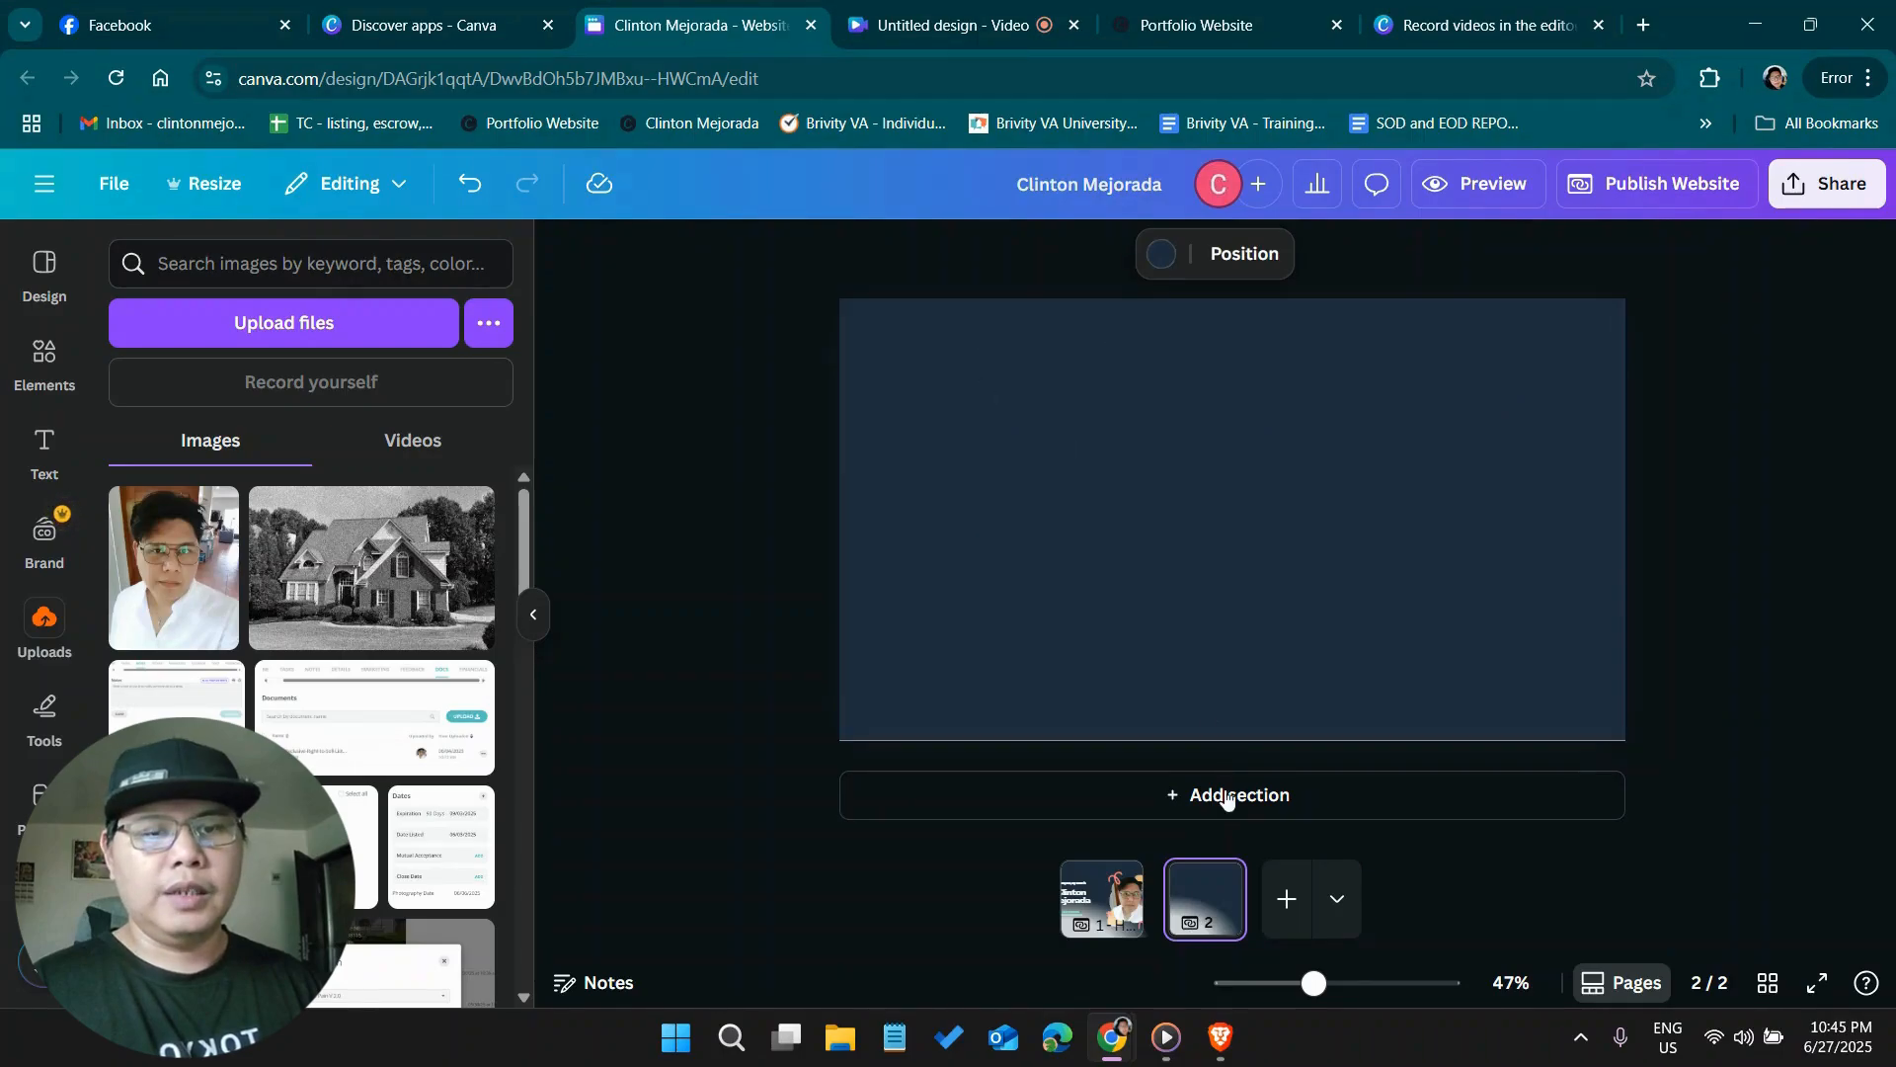
pyautogui.click(1286, 899)
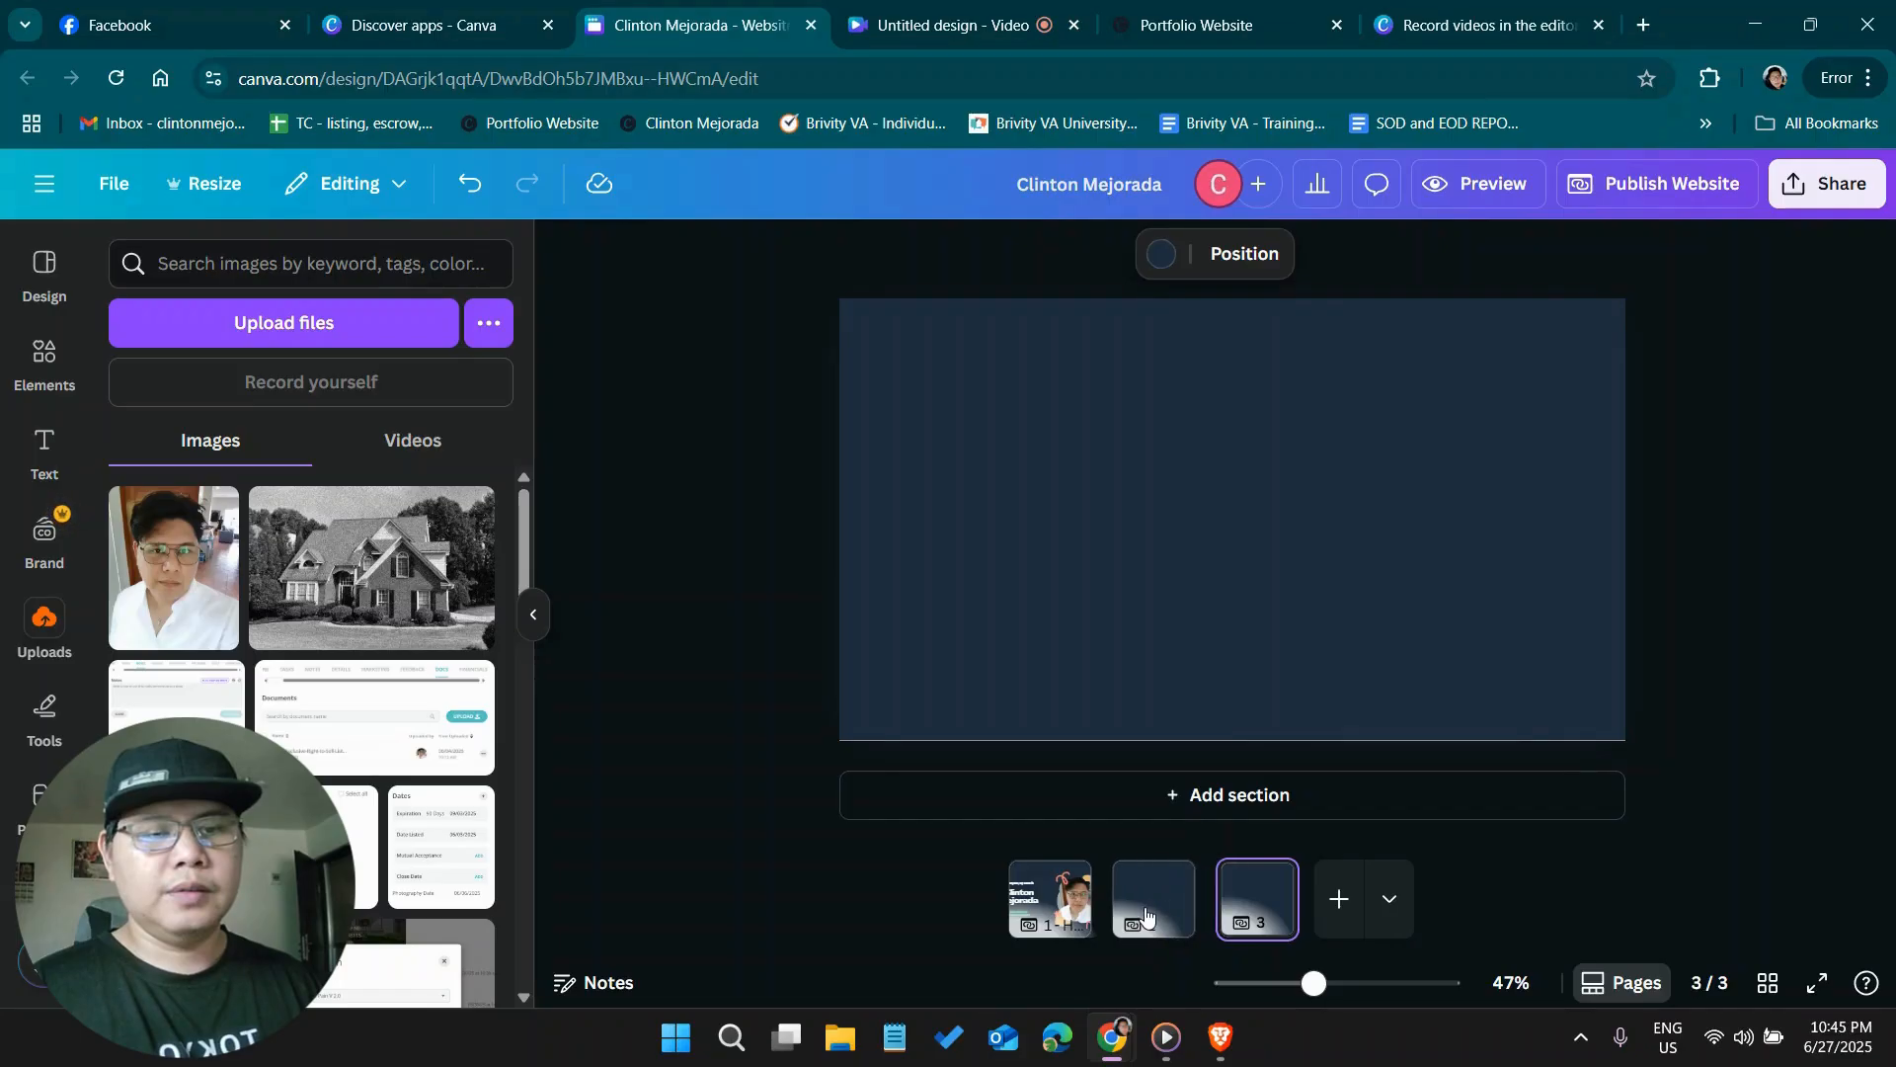
# Add the heading text "Who I am?" to page 2 and place it in the page's upper-left corner
pyautogui.click(1148, 911)
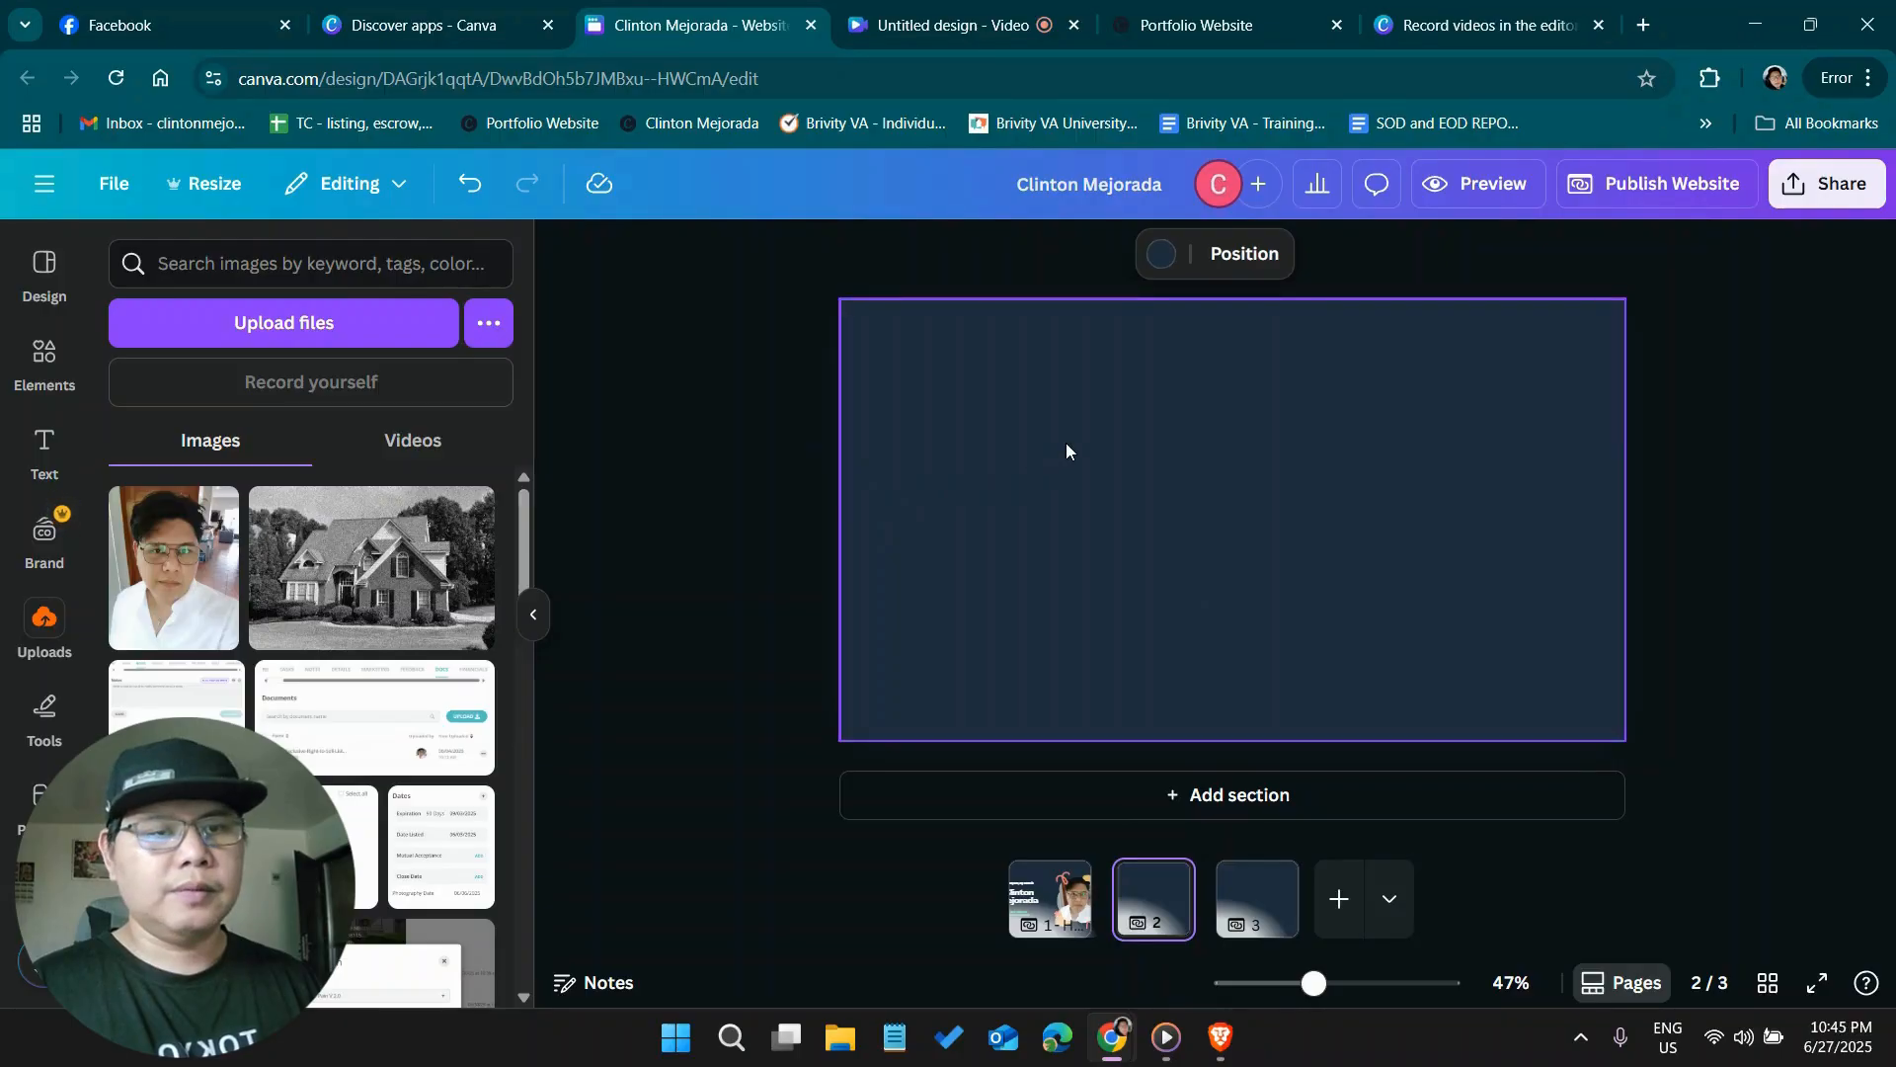
pyautogui.write('text')
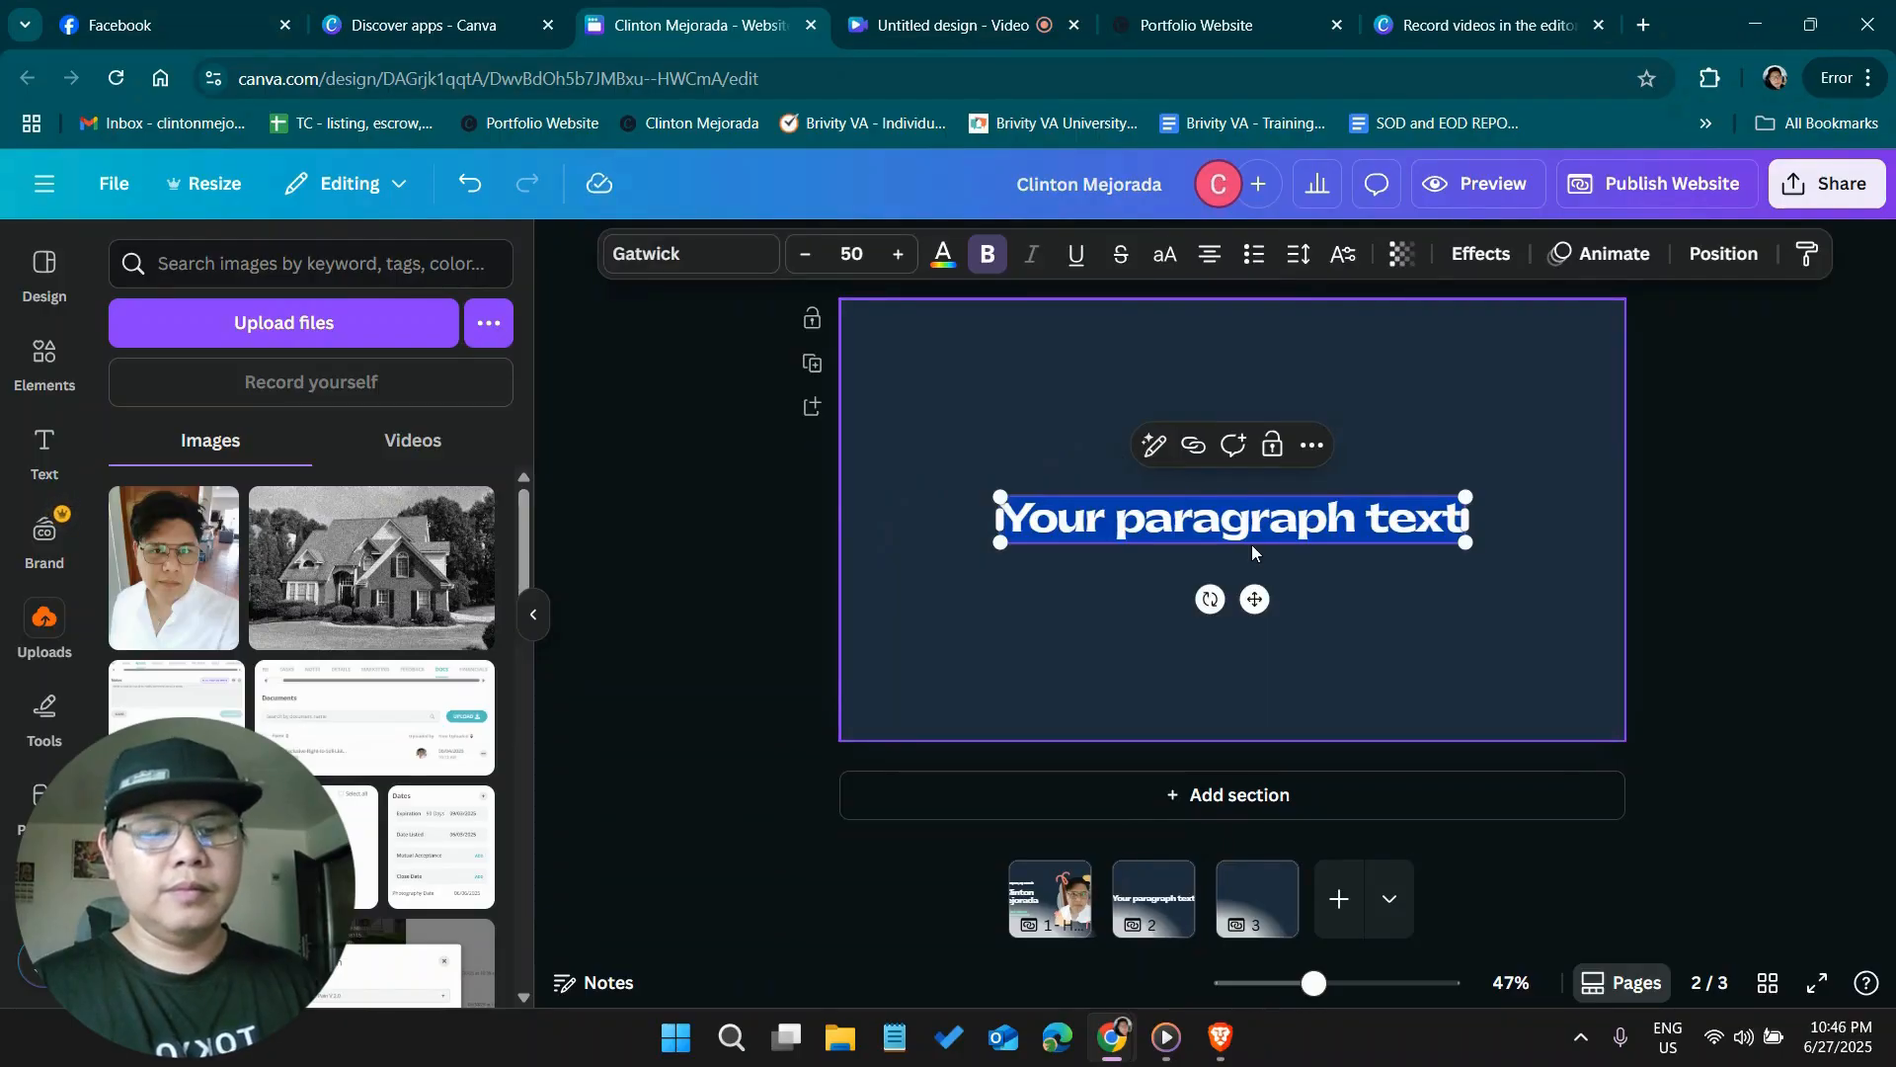
pyautogui.write('Wha')
pyautogui.press('BackSpace')
pyautogui.write('o I am?')
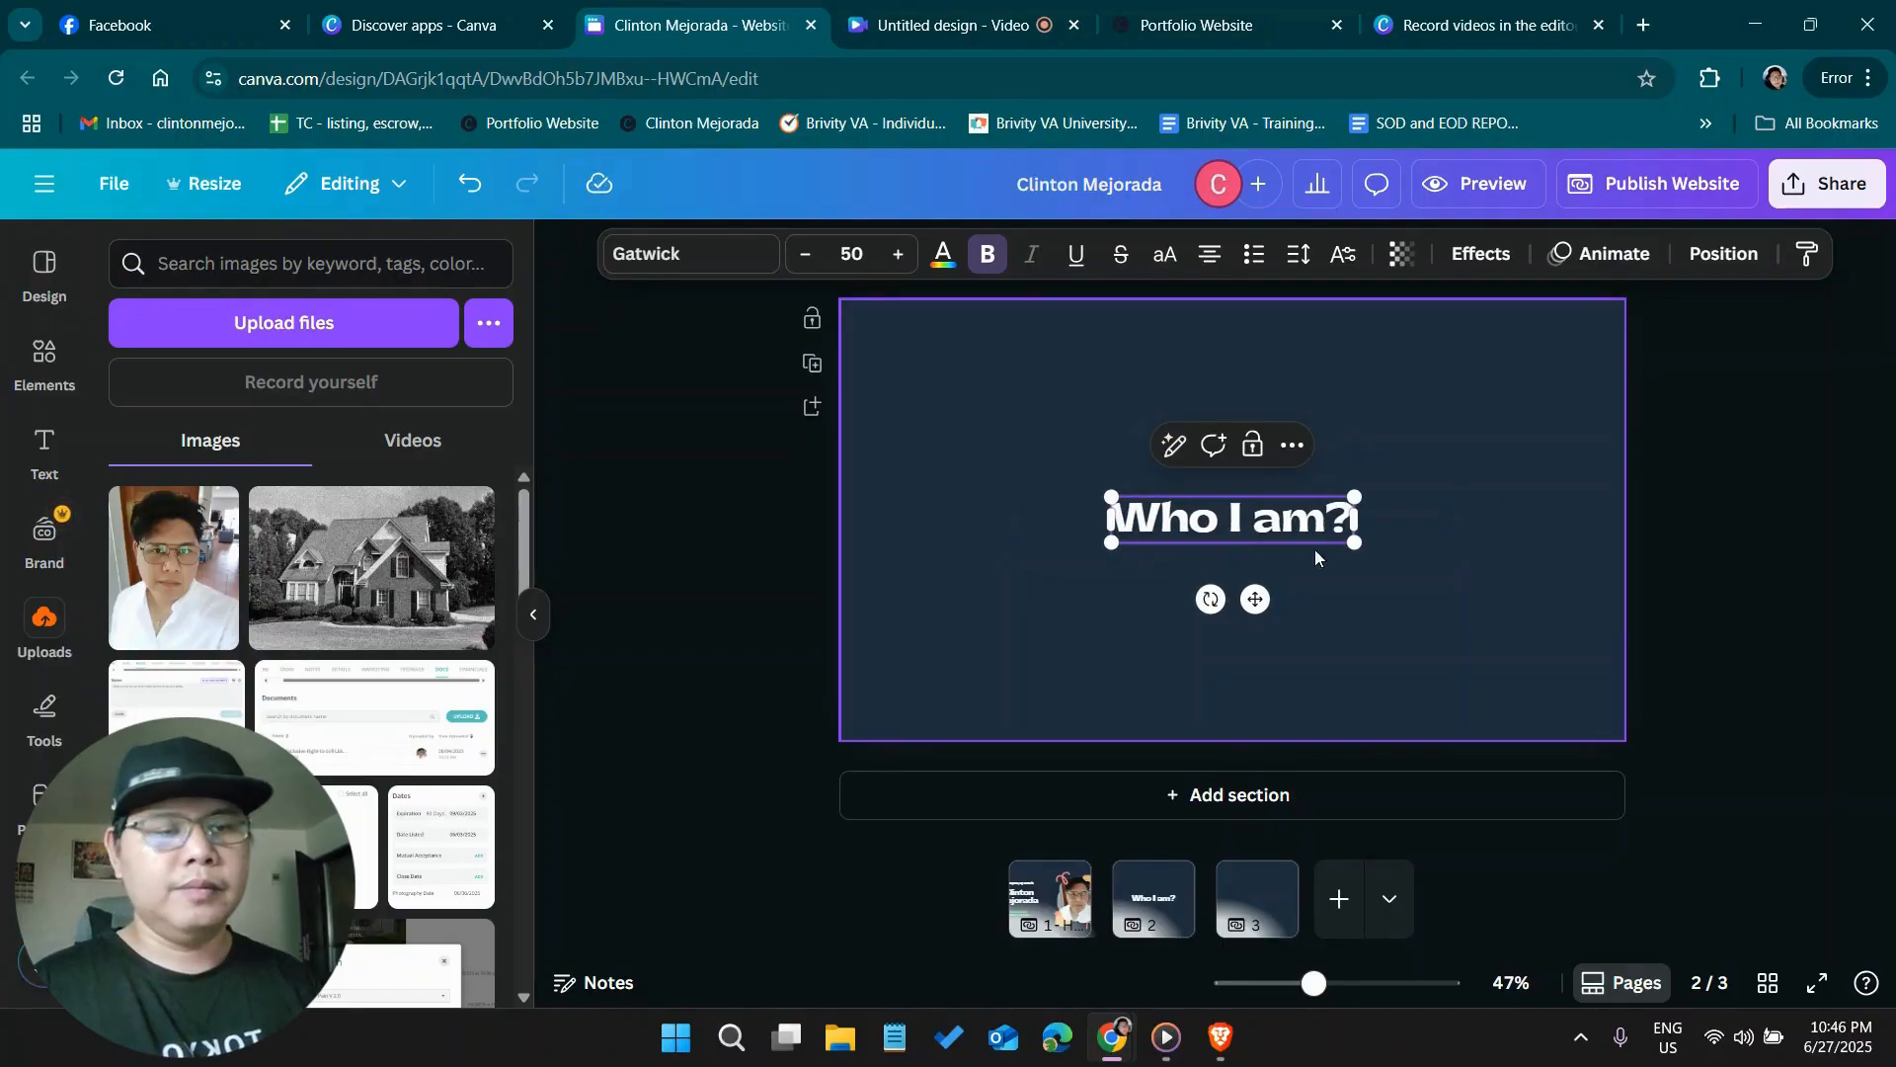
pyautogui.click(1776, 506)
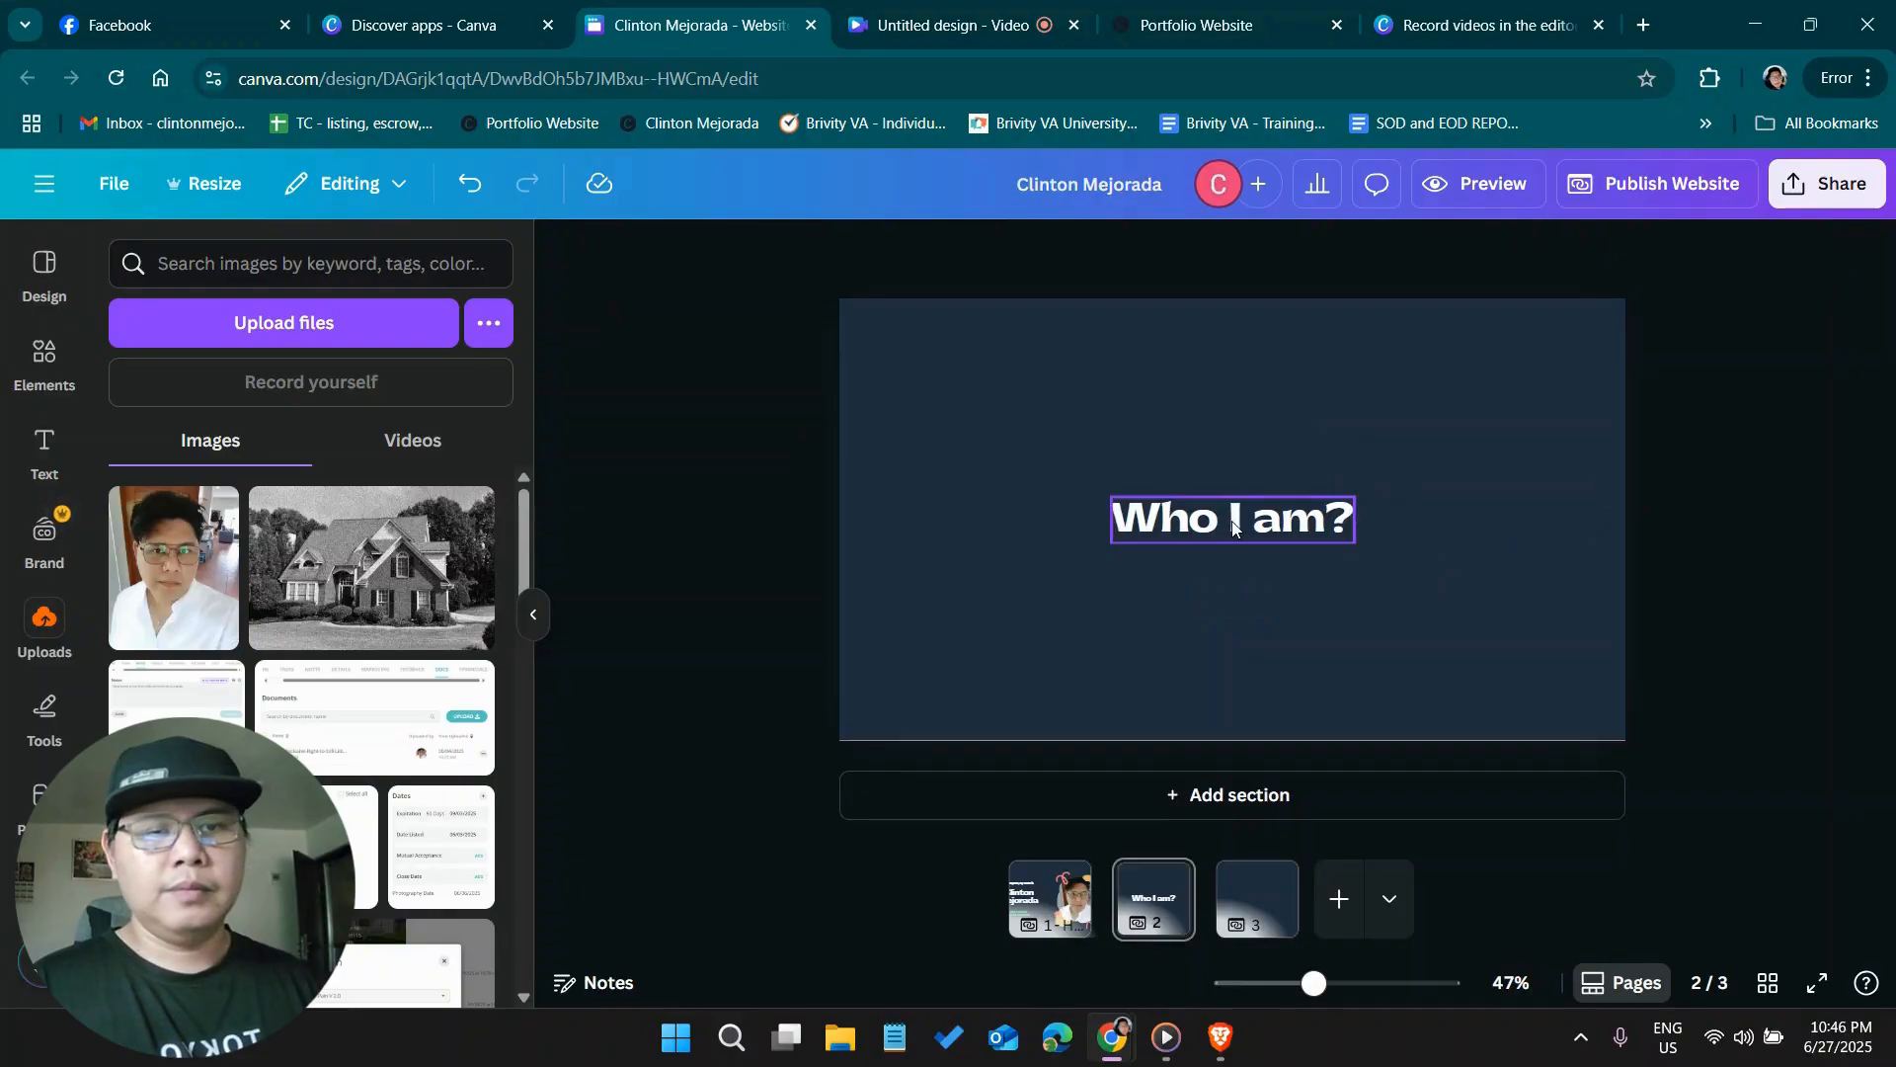
pyautogui.moveTo(1231, 526); pyautogui.dragTo(1003, 376)
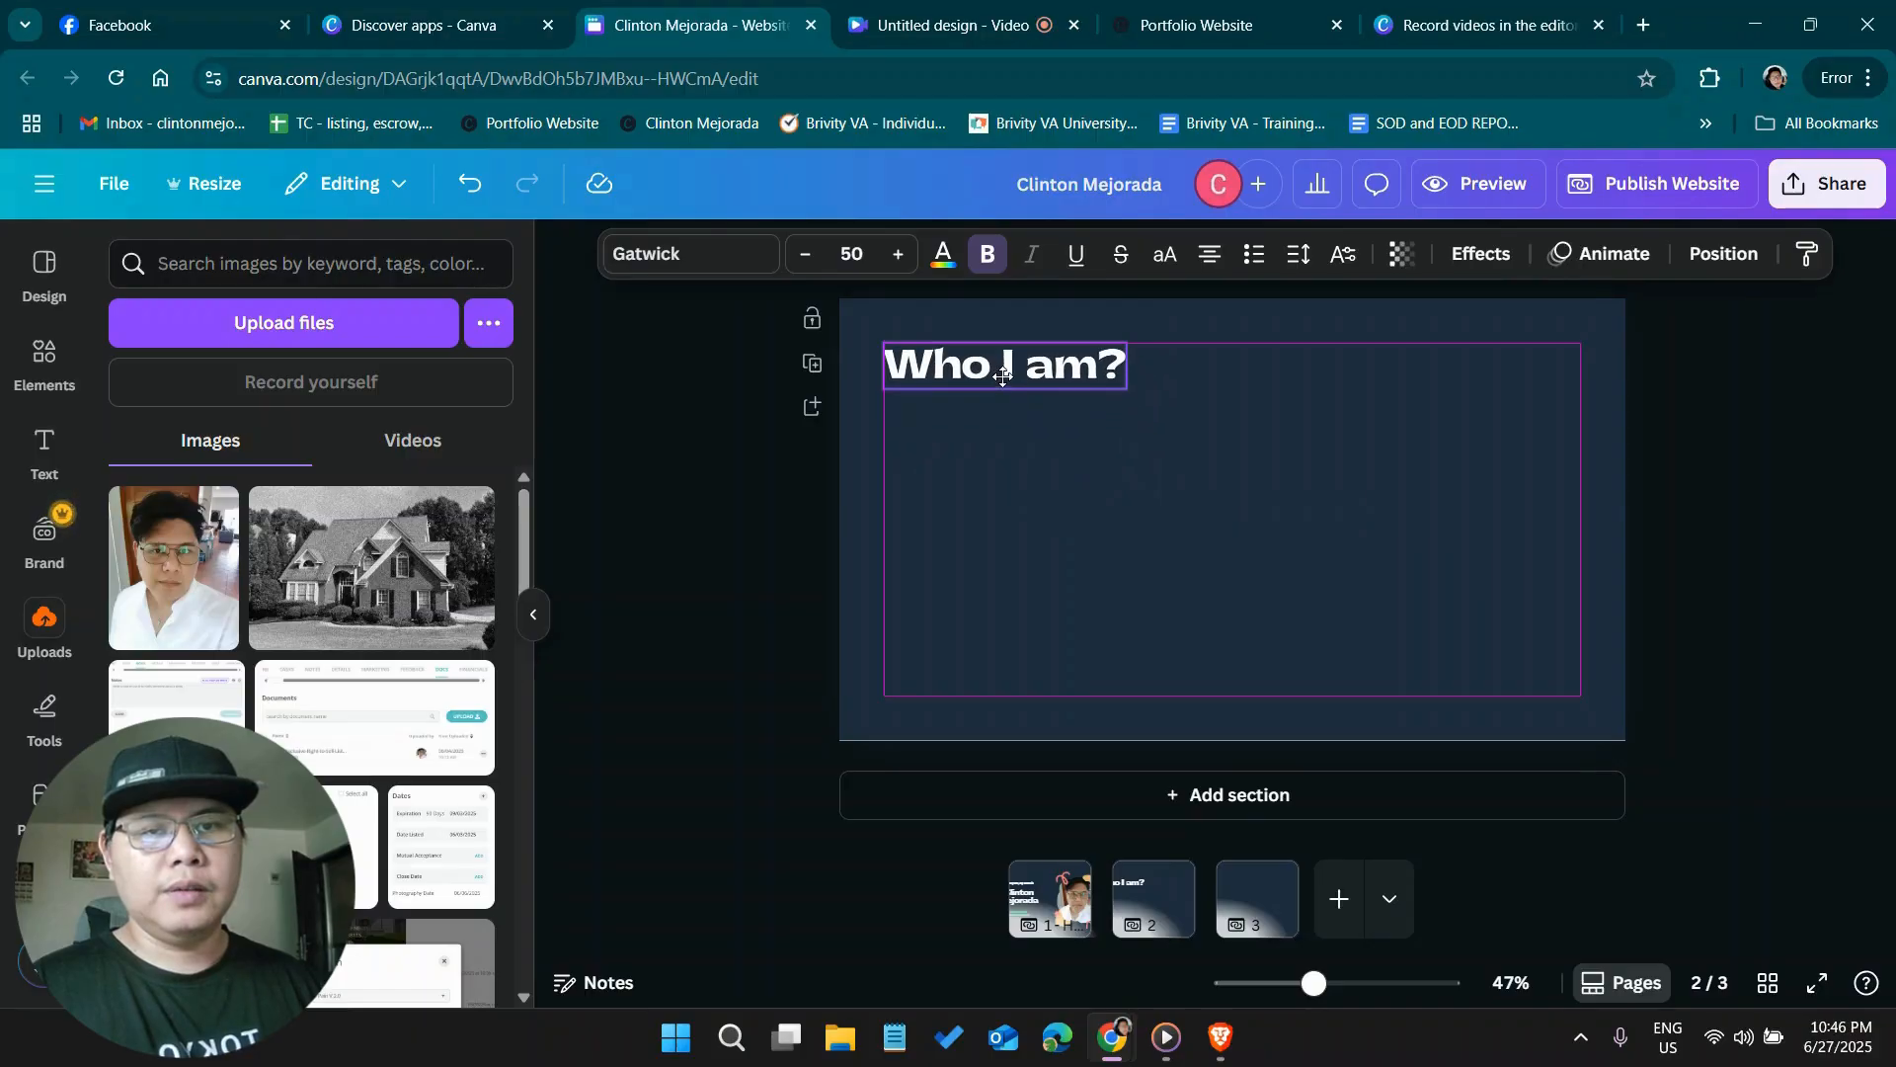
# Insert a line directly under the "Who I am?" heading and lengthen it to reach near the page's right margin
pyautogui.click(1027, 559)
pyautogui.press('l')
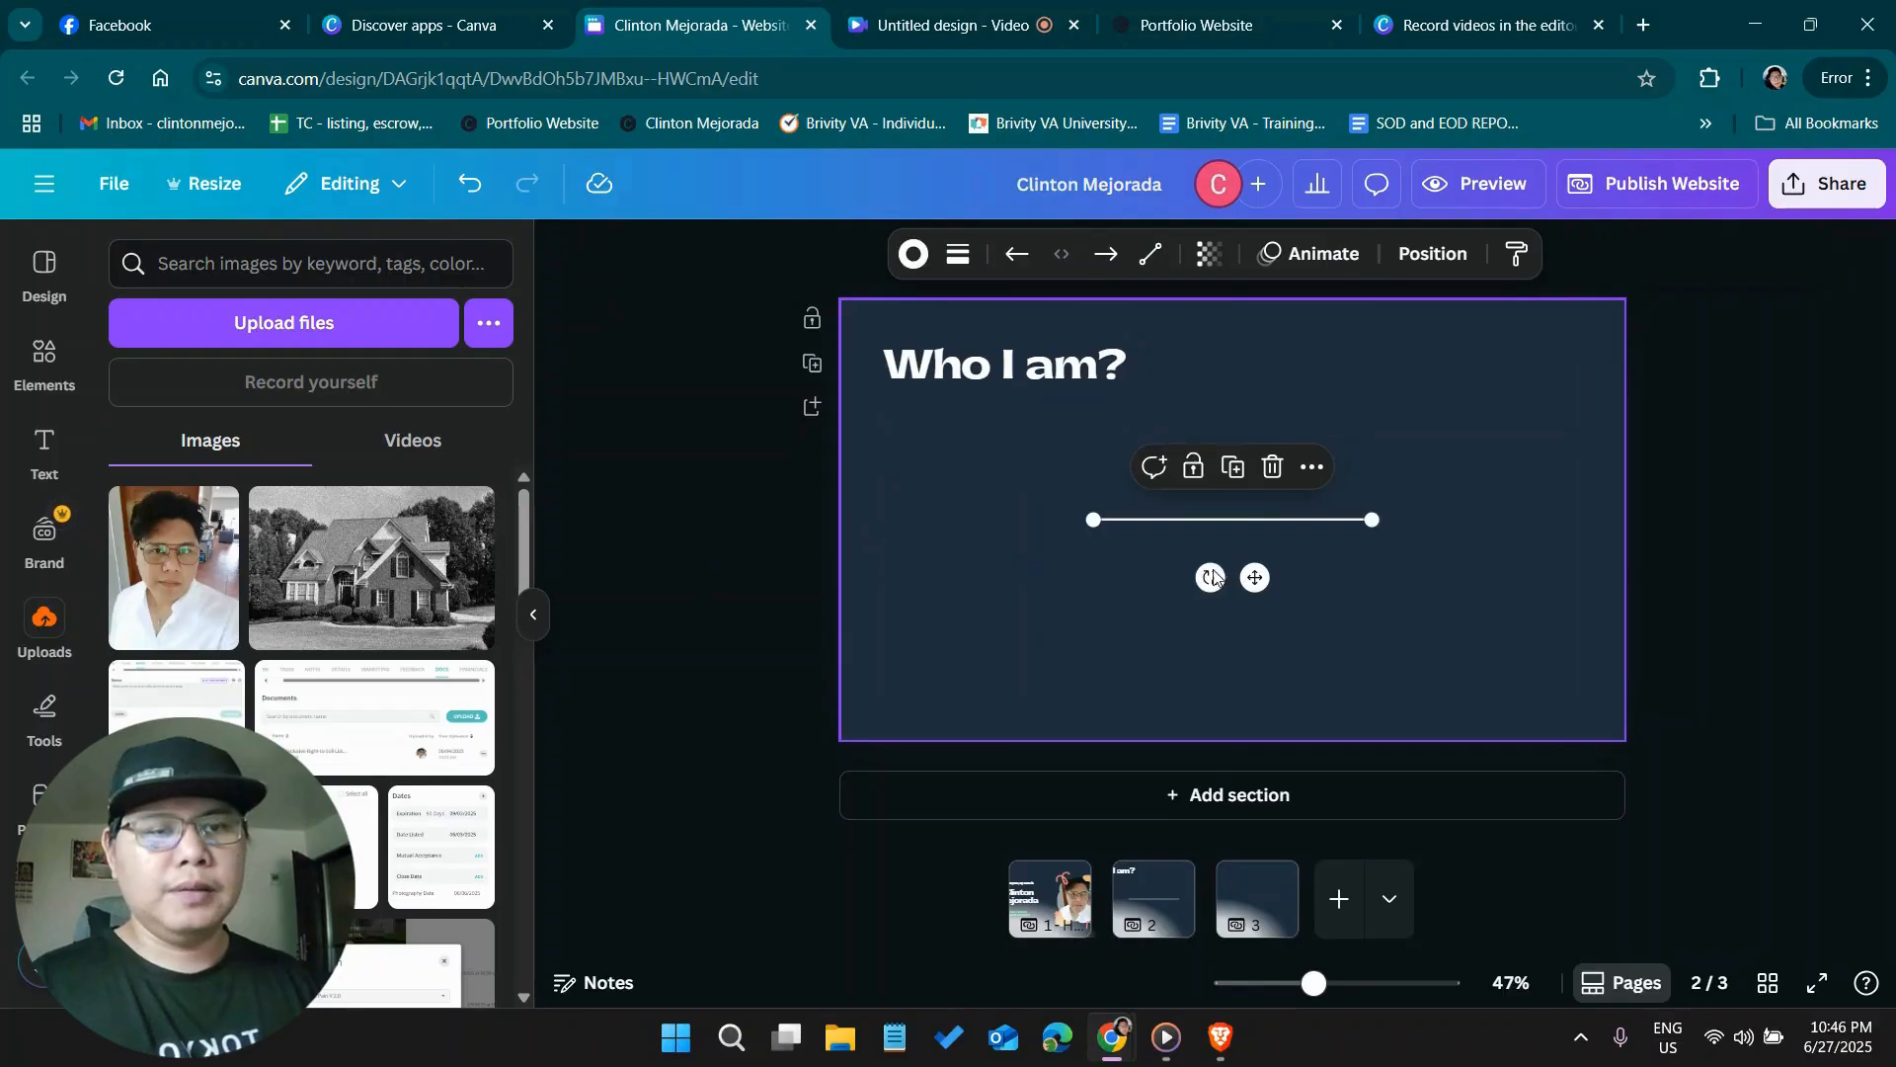
pyautogui.moveTo(1256, 577); pyautogui.dragTo(1050, 448)
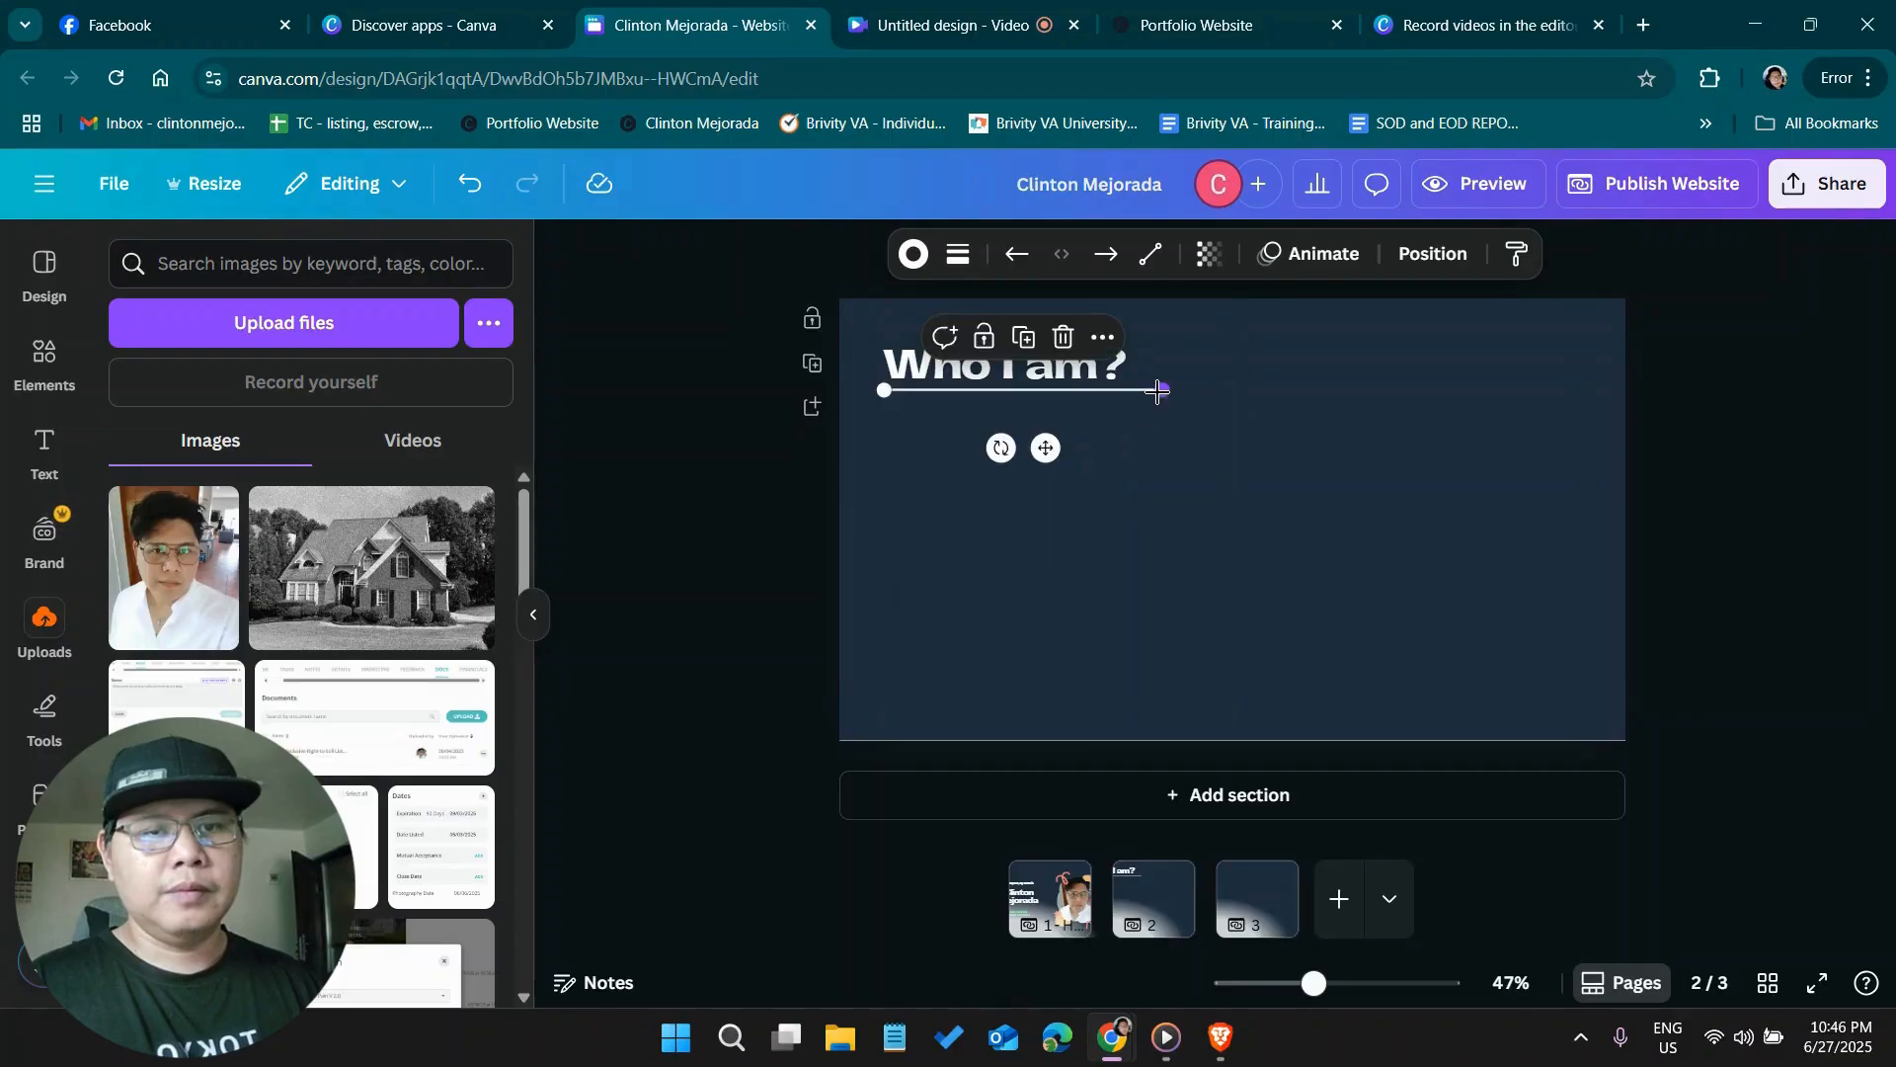
pyautogui.moveTo(1153, 391); pyautogui.dragTo(1582, 390)
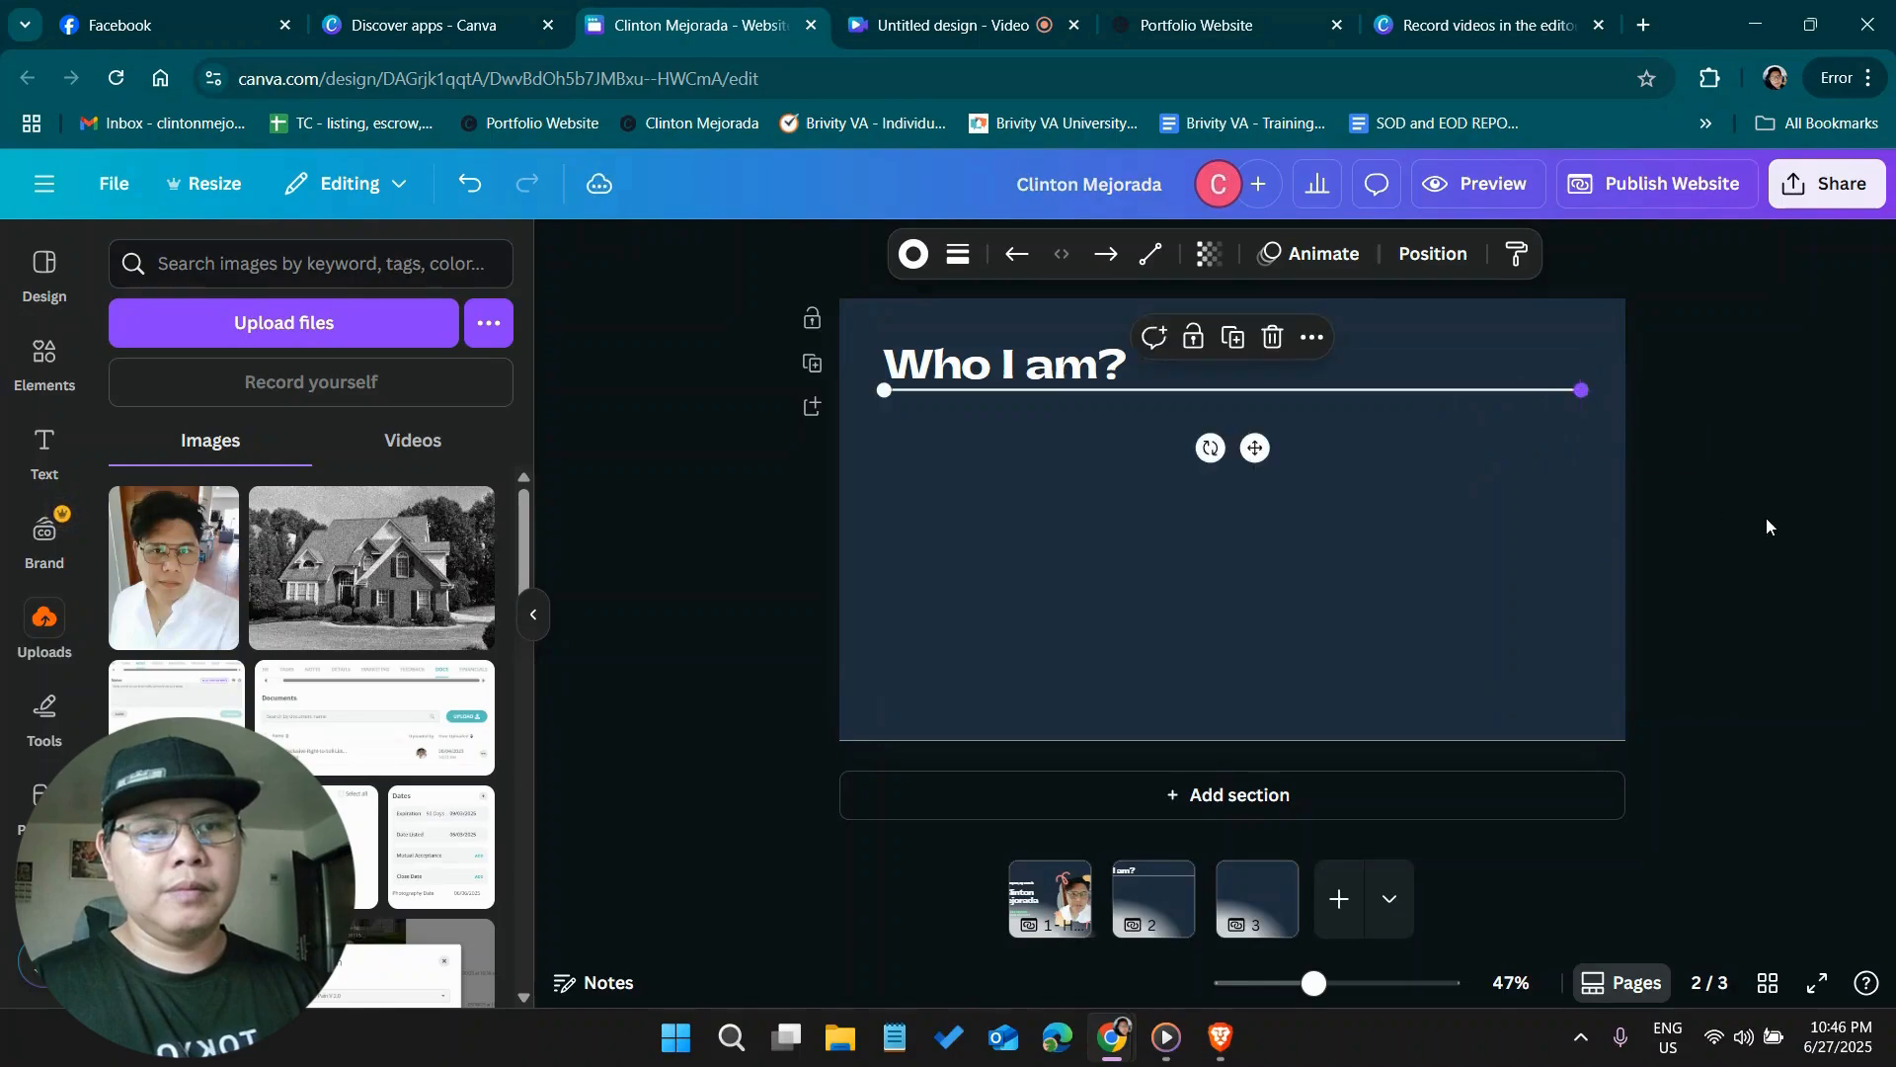
pyautogui.click(1766, 517)
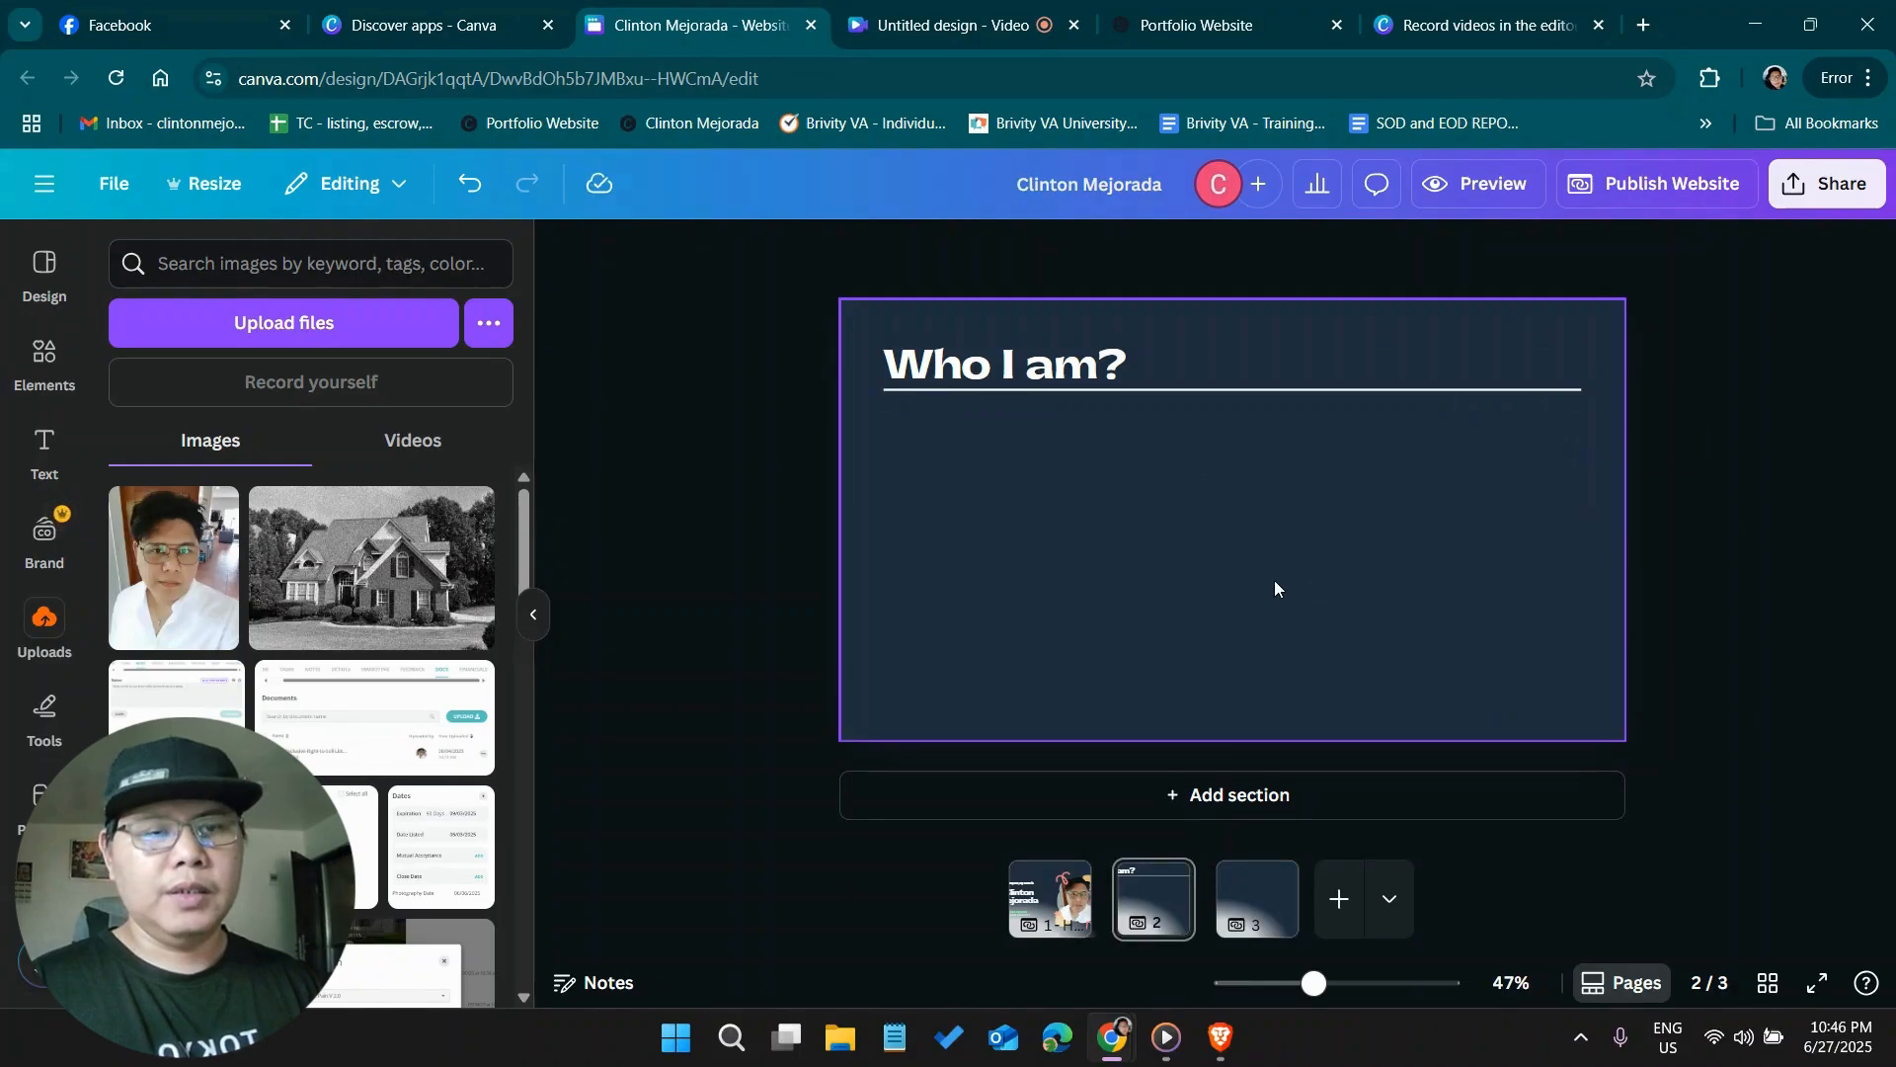
# Add a new text box below the heading on page 2 and set its font to Open Sauce
pyautogui.press('t')
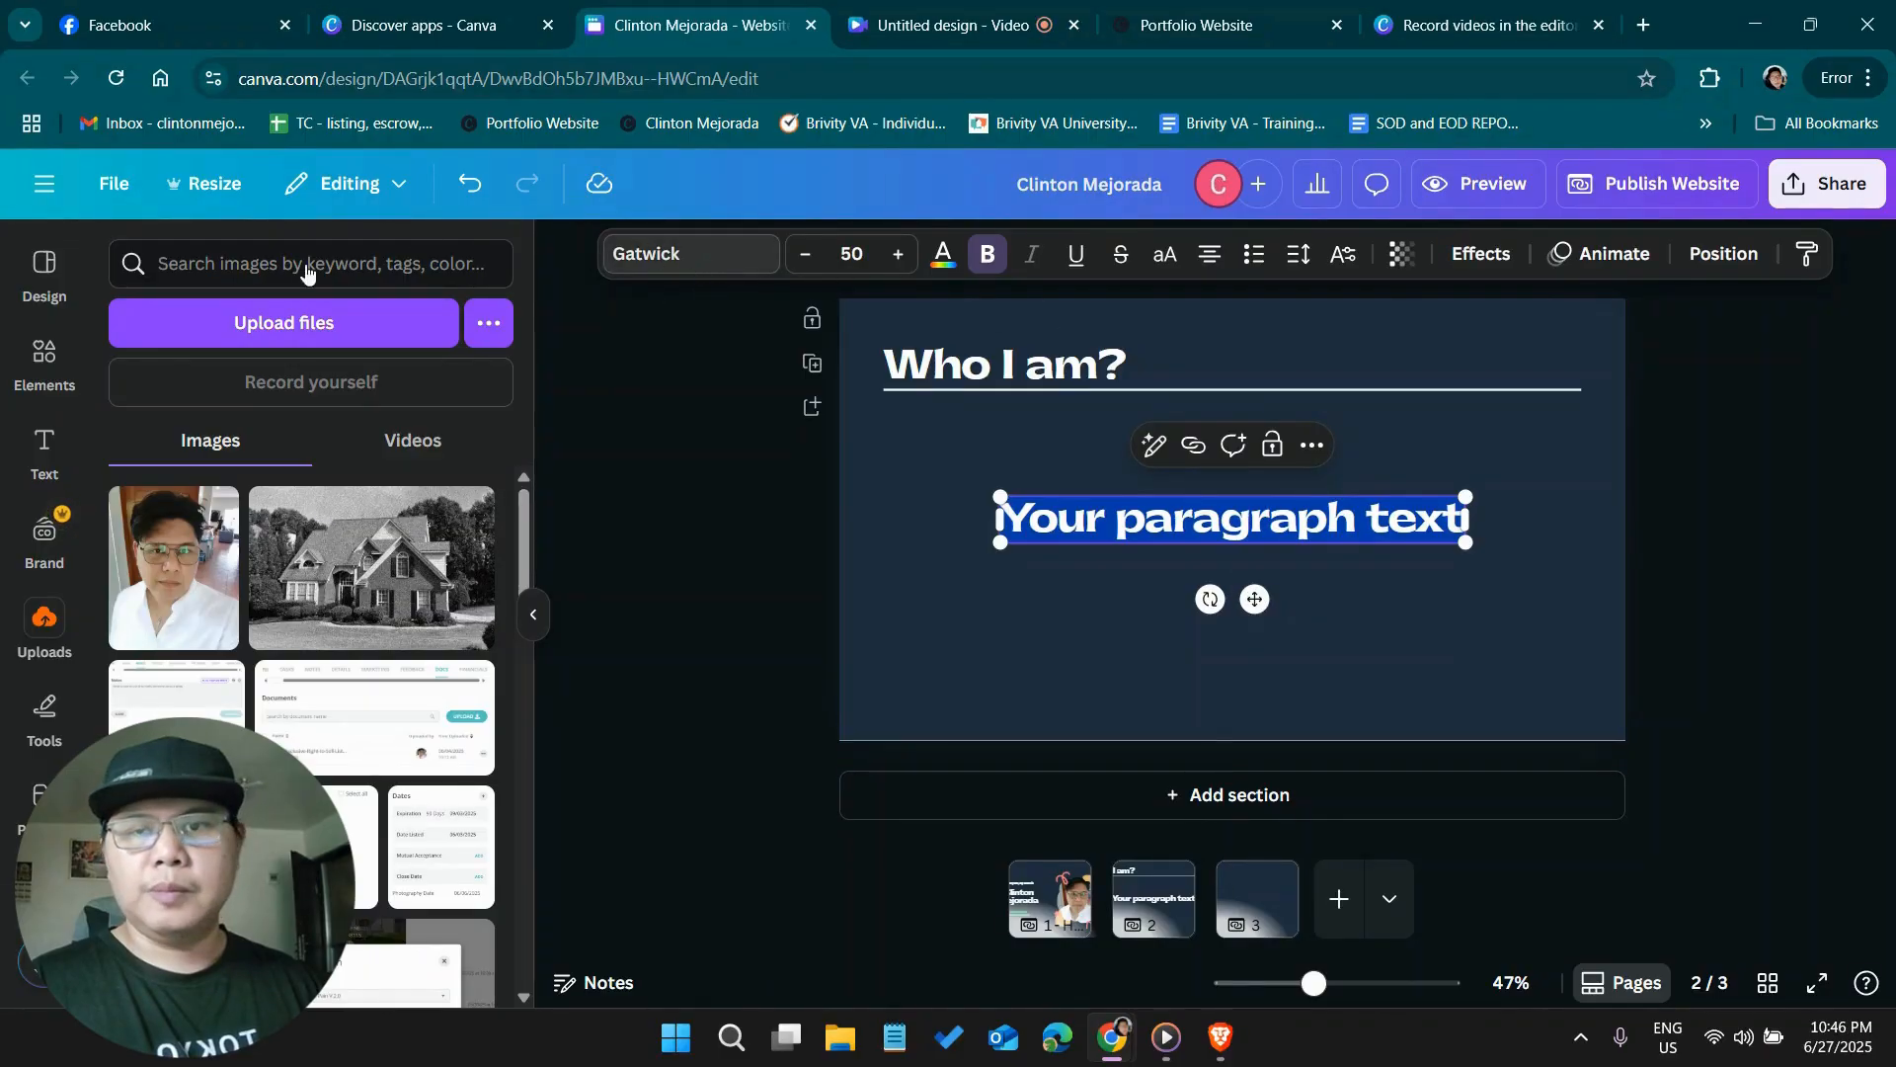
pyautogui.click(711, 256)
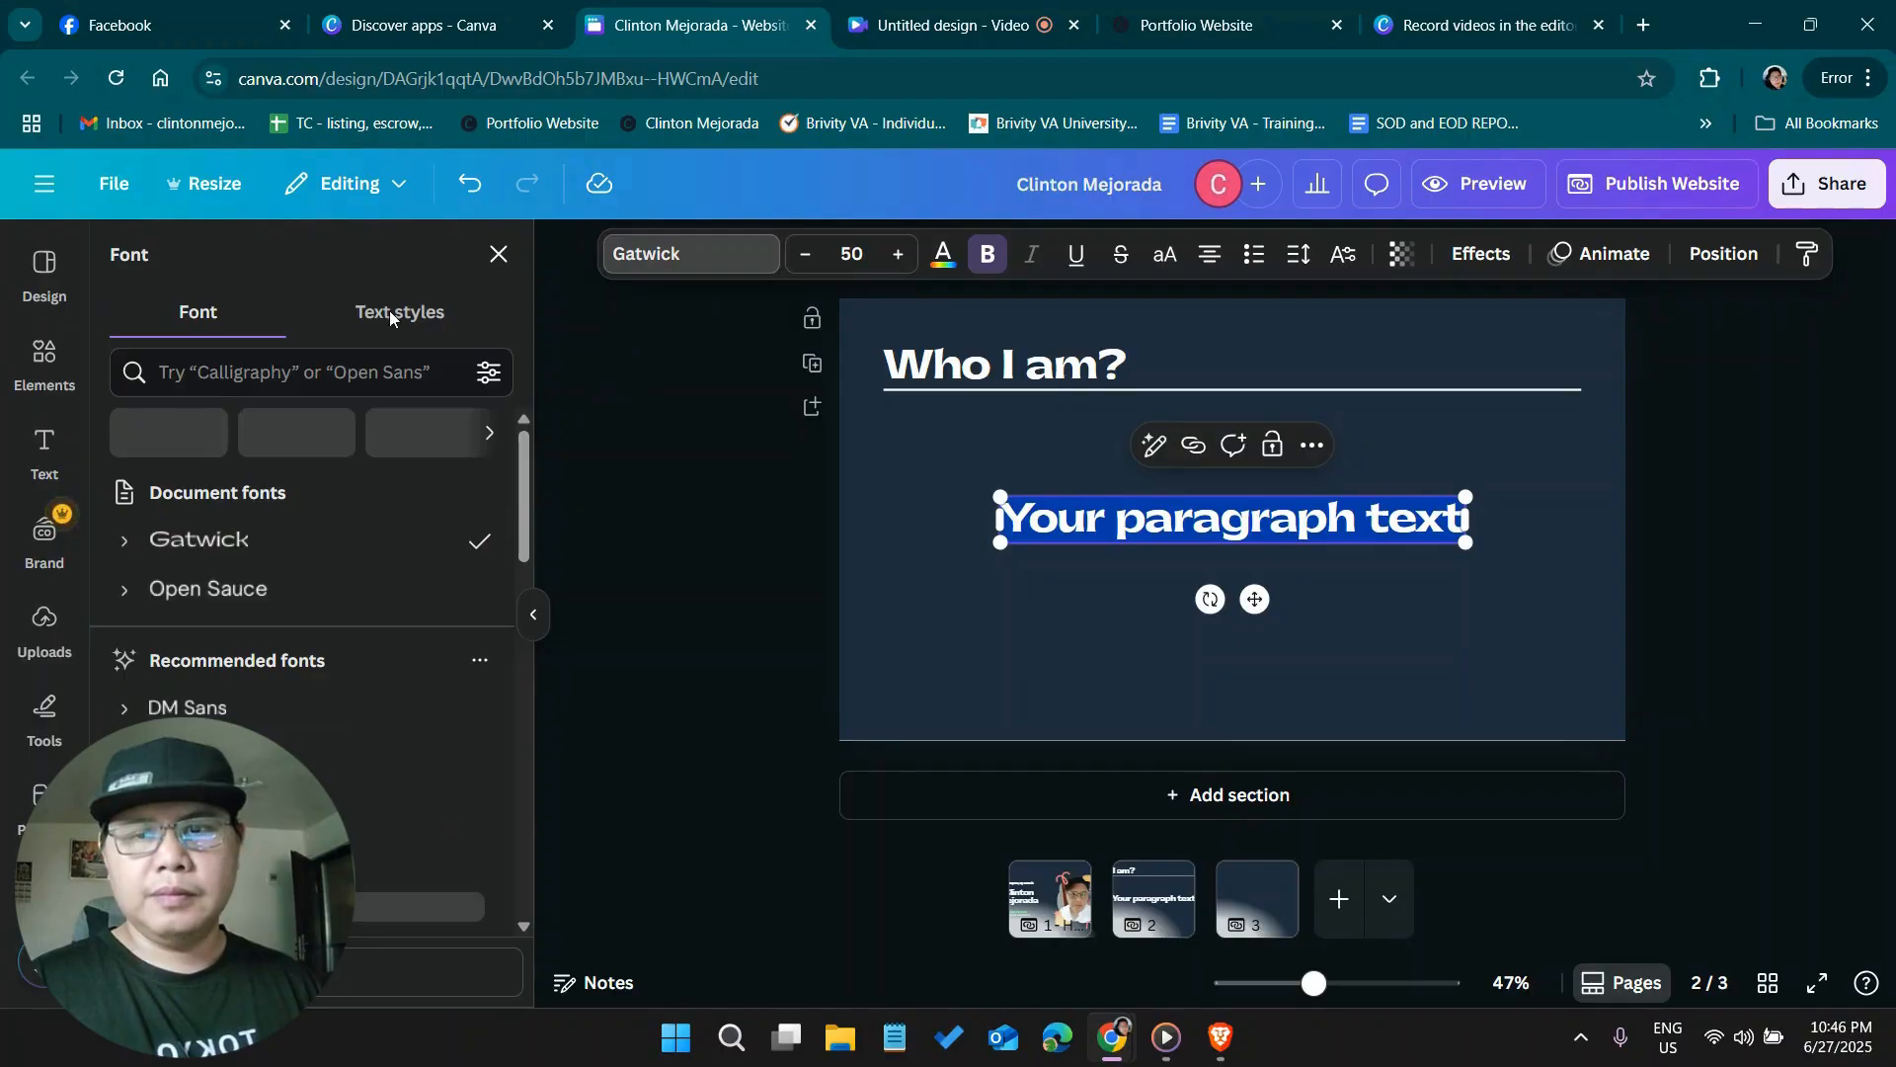
pyautogui.click(226, 593)
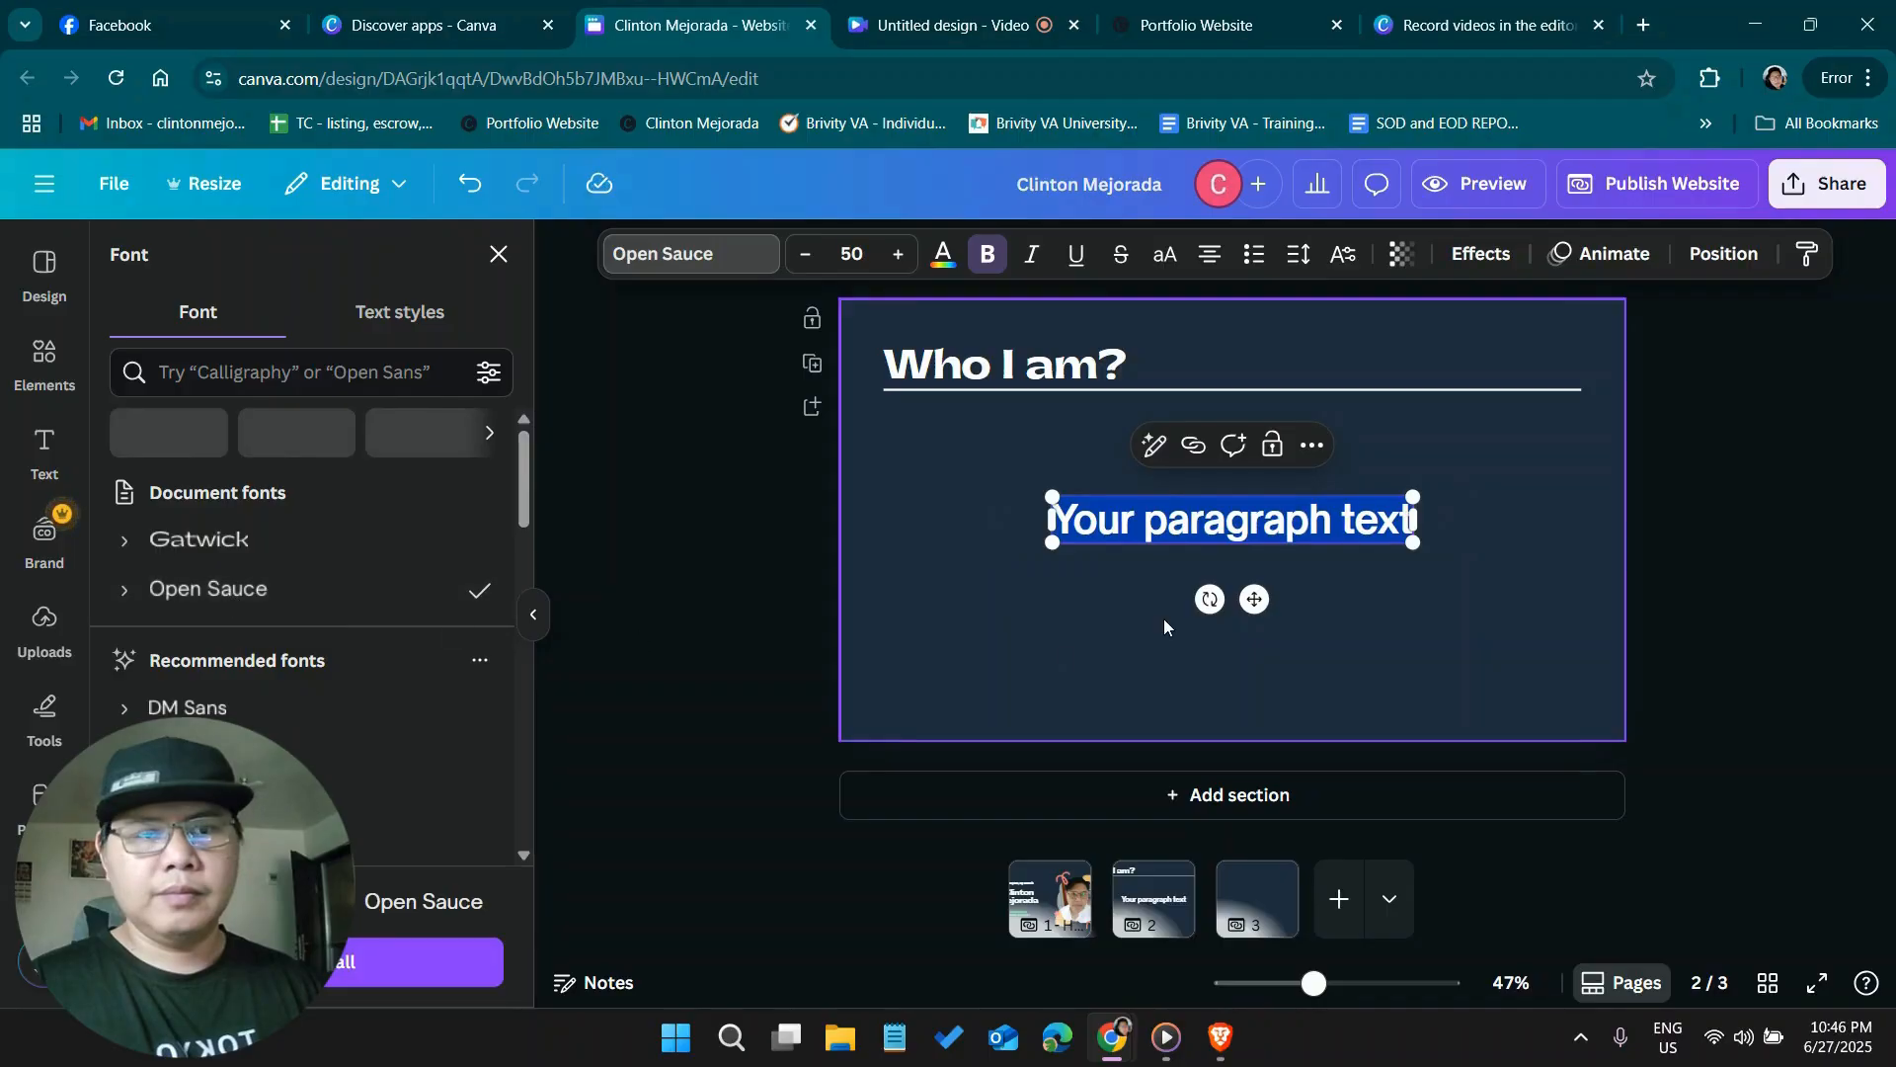
# Replace the placeholder paragraph text with "I am" followed by the site owner's full name and a comma
pyautogui.click(1224, 527)
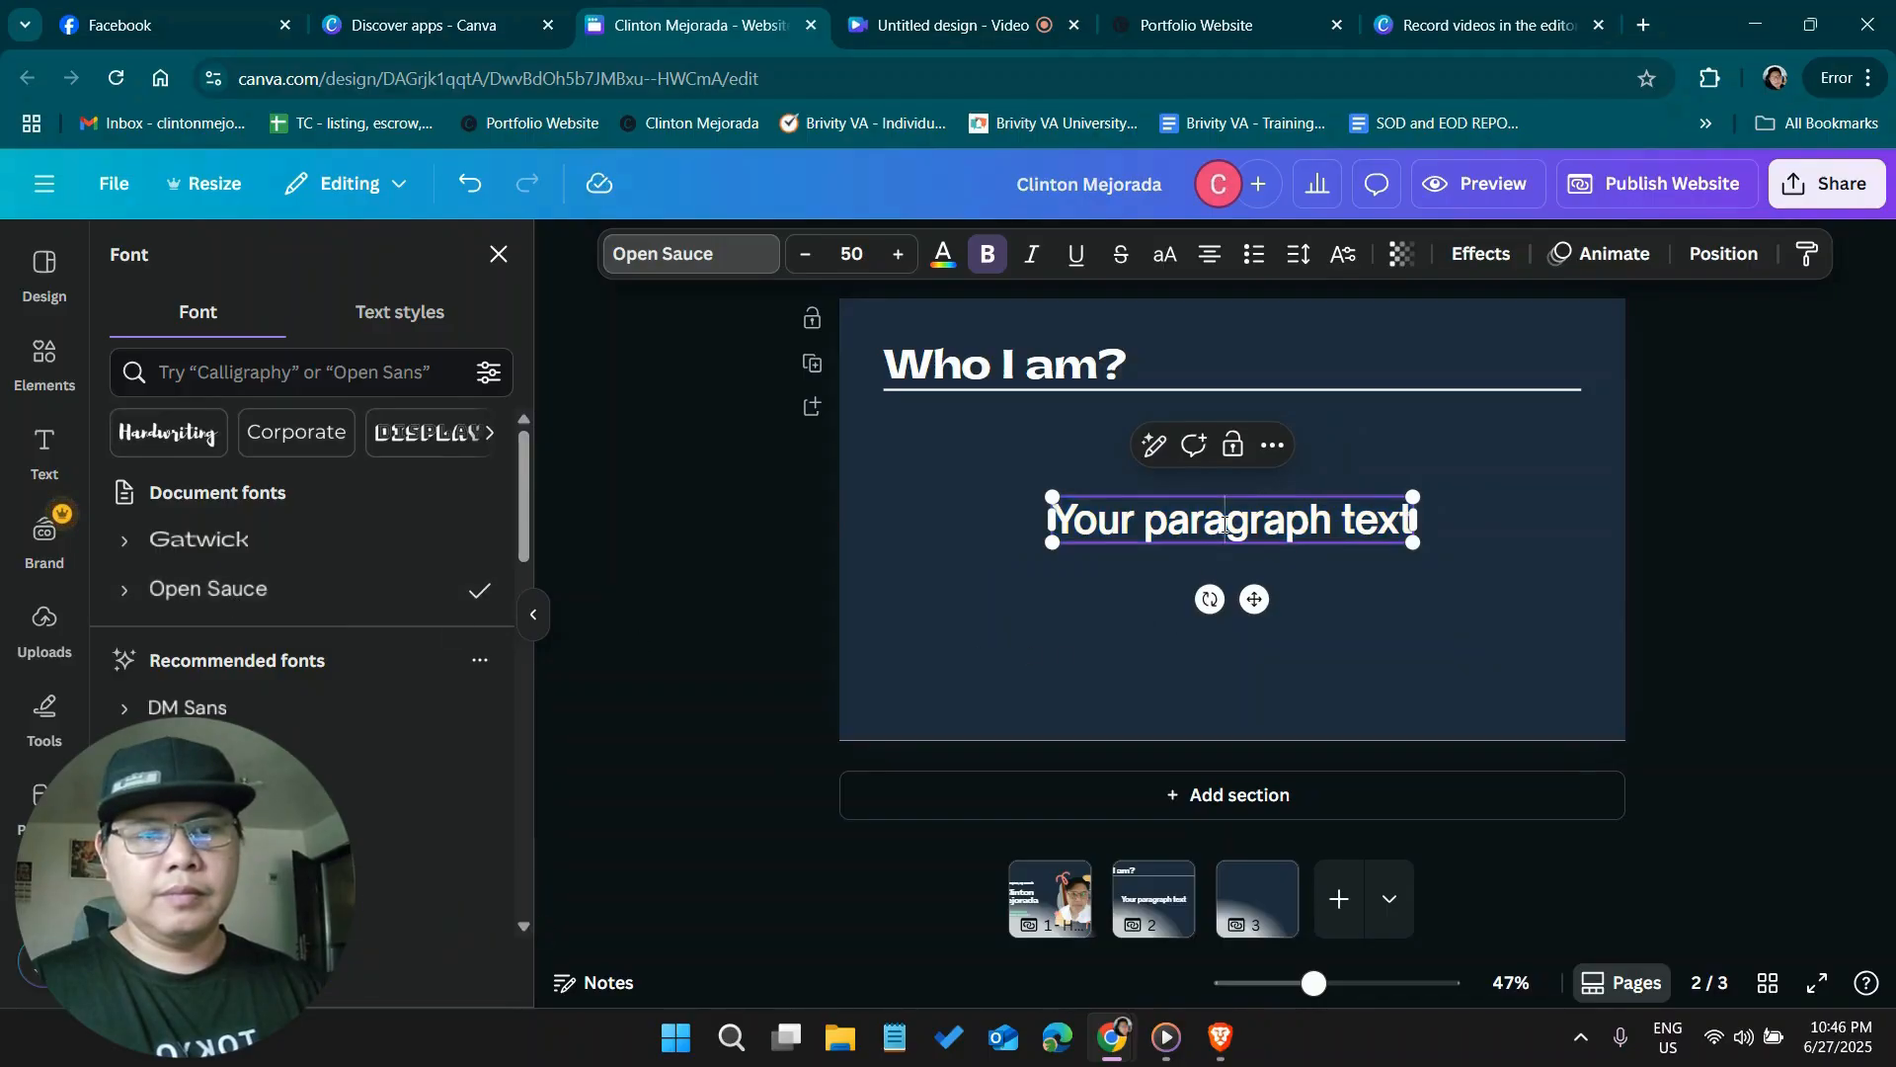
pyautogui.doubleClick(1225, 525)
pyautogui.tripleClick(1225, 525)
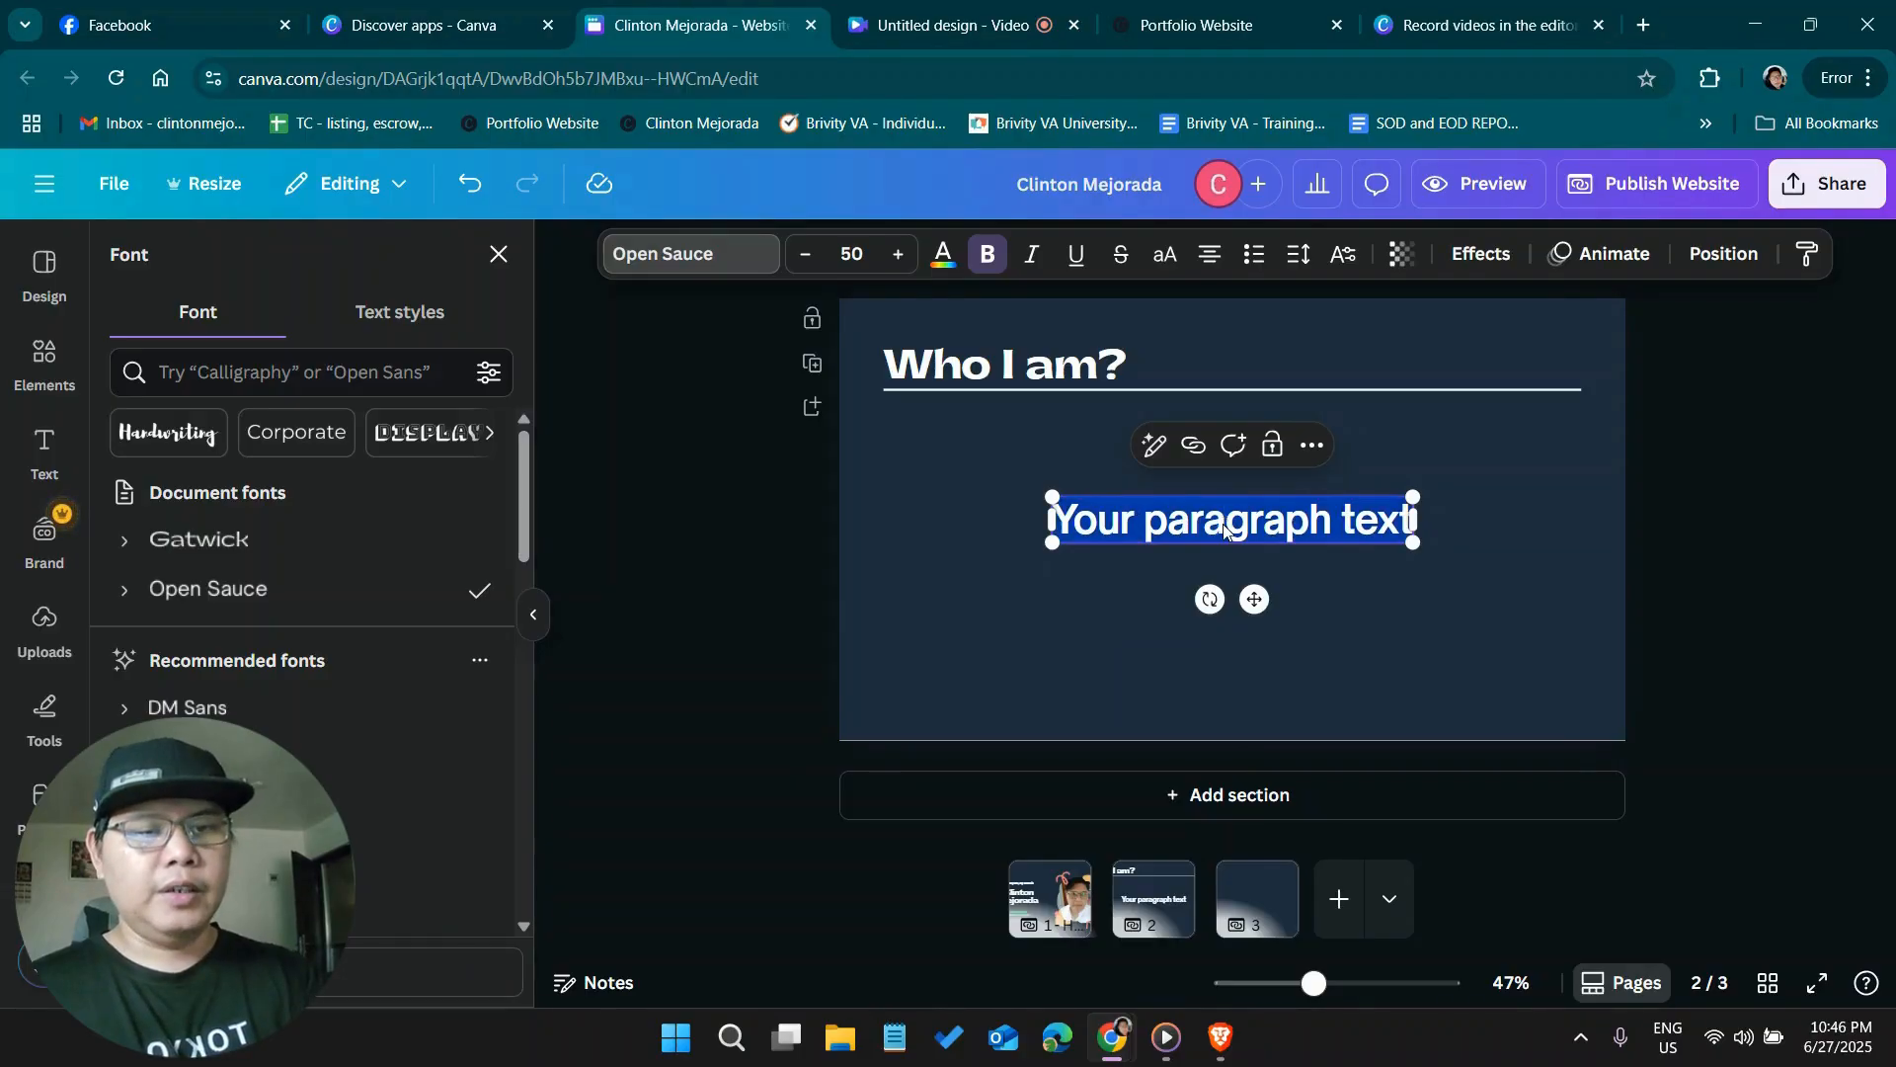
pyautogui.press('BackSpace')
pyautogui.write('I')
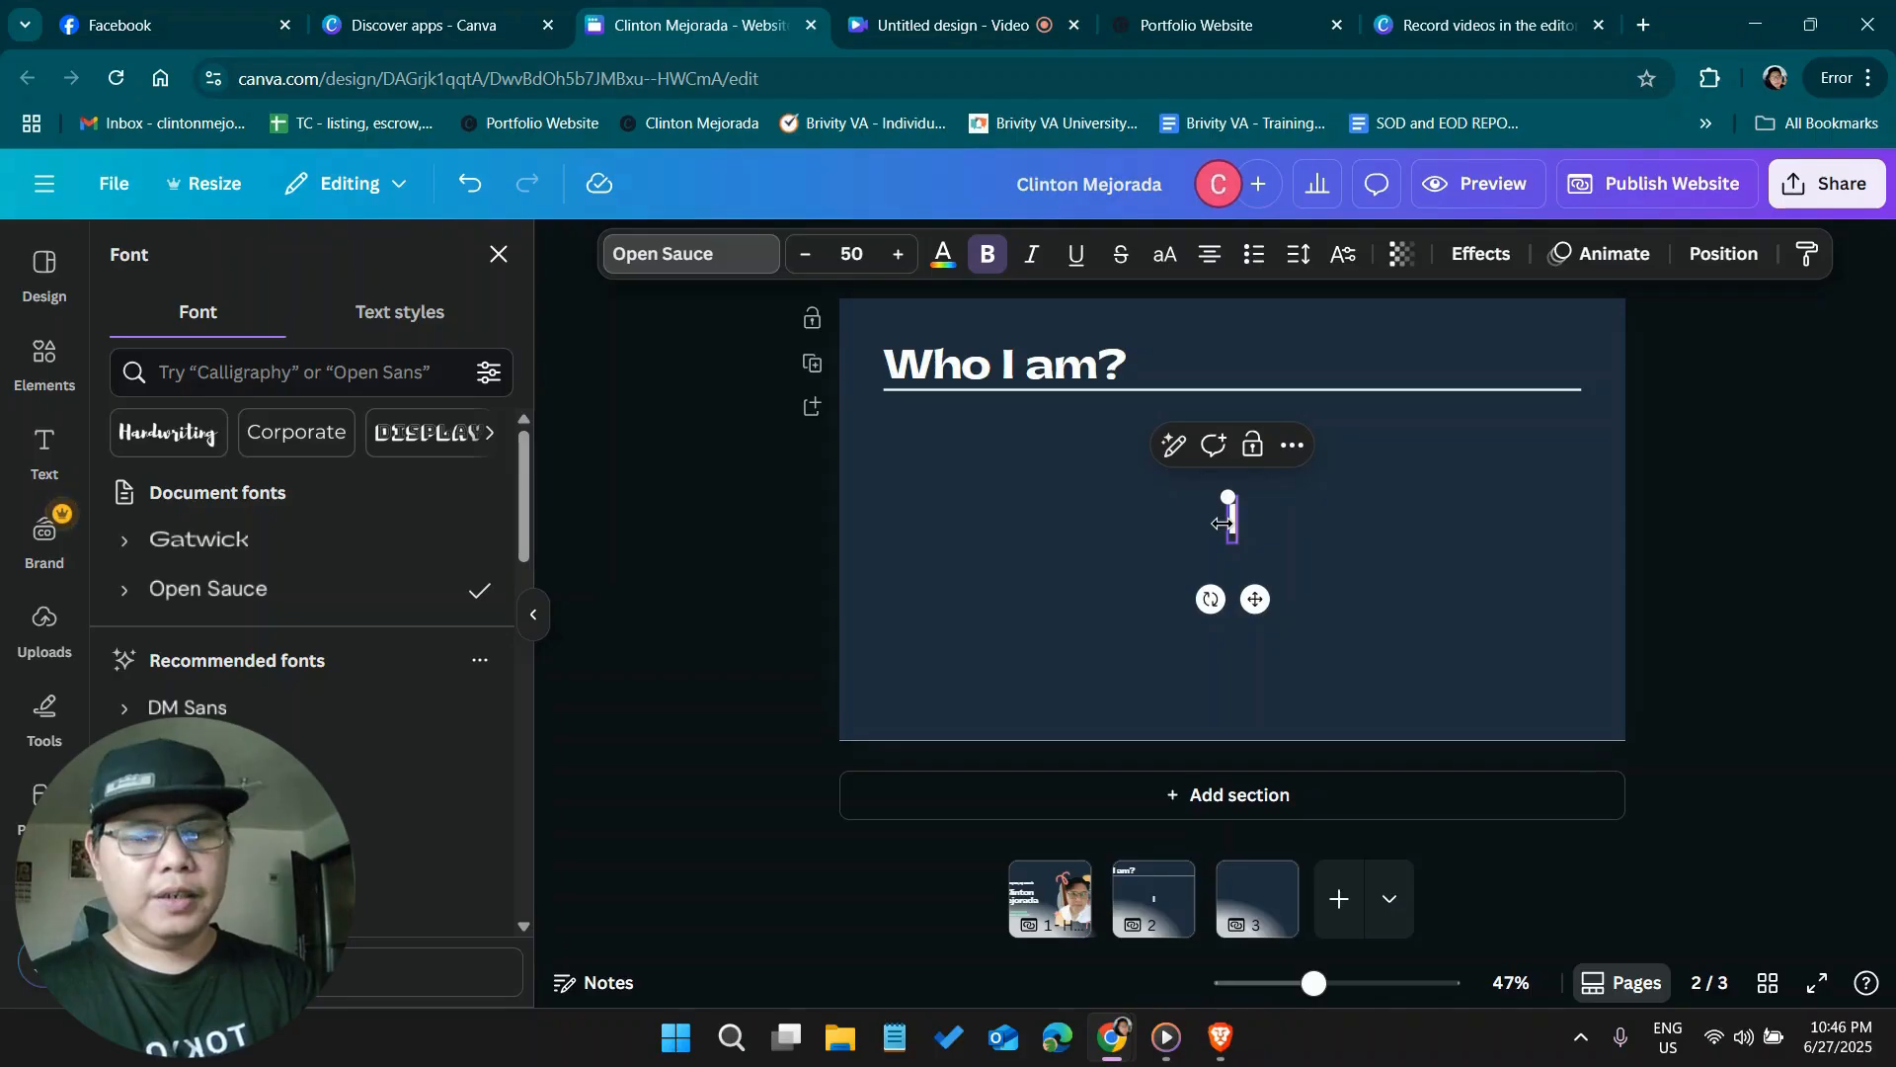
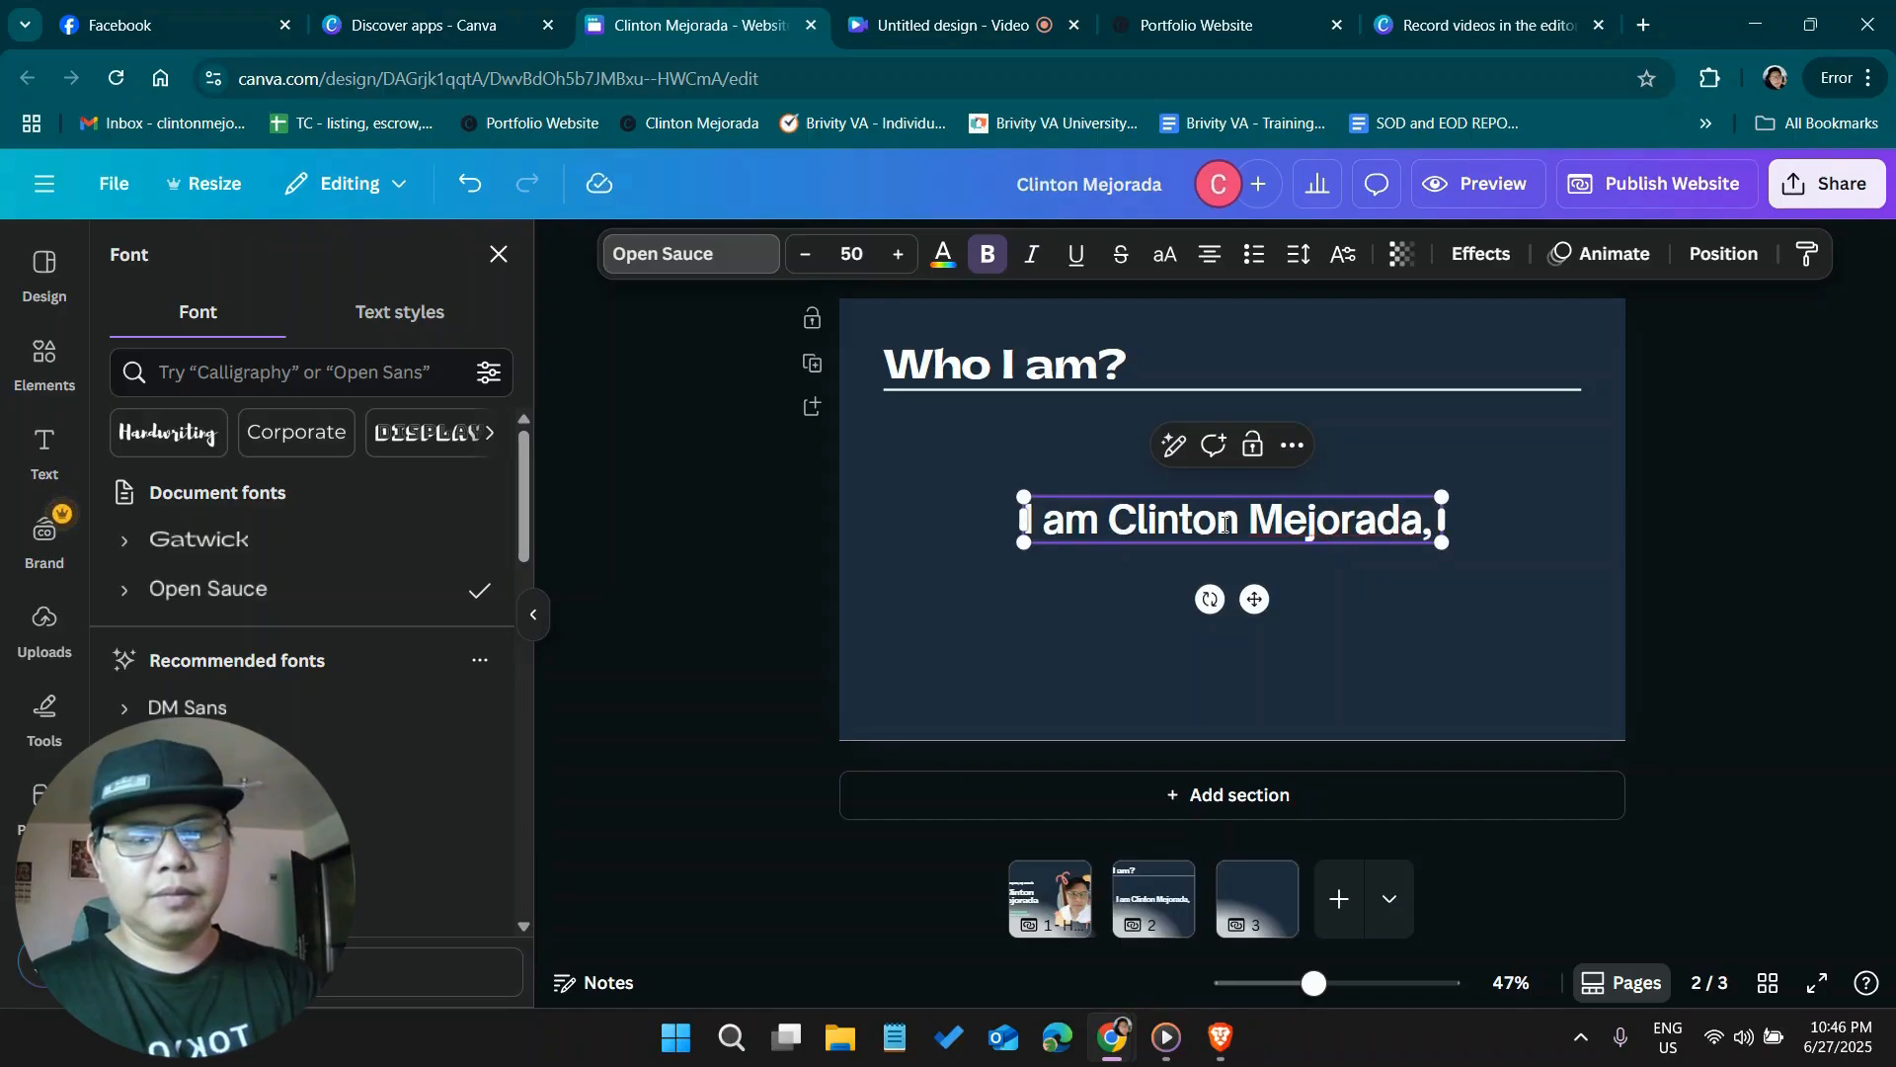
pyautogui.write(' Vir')
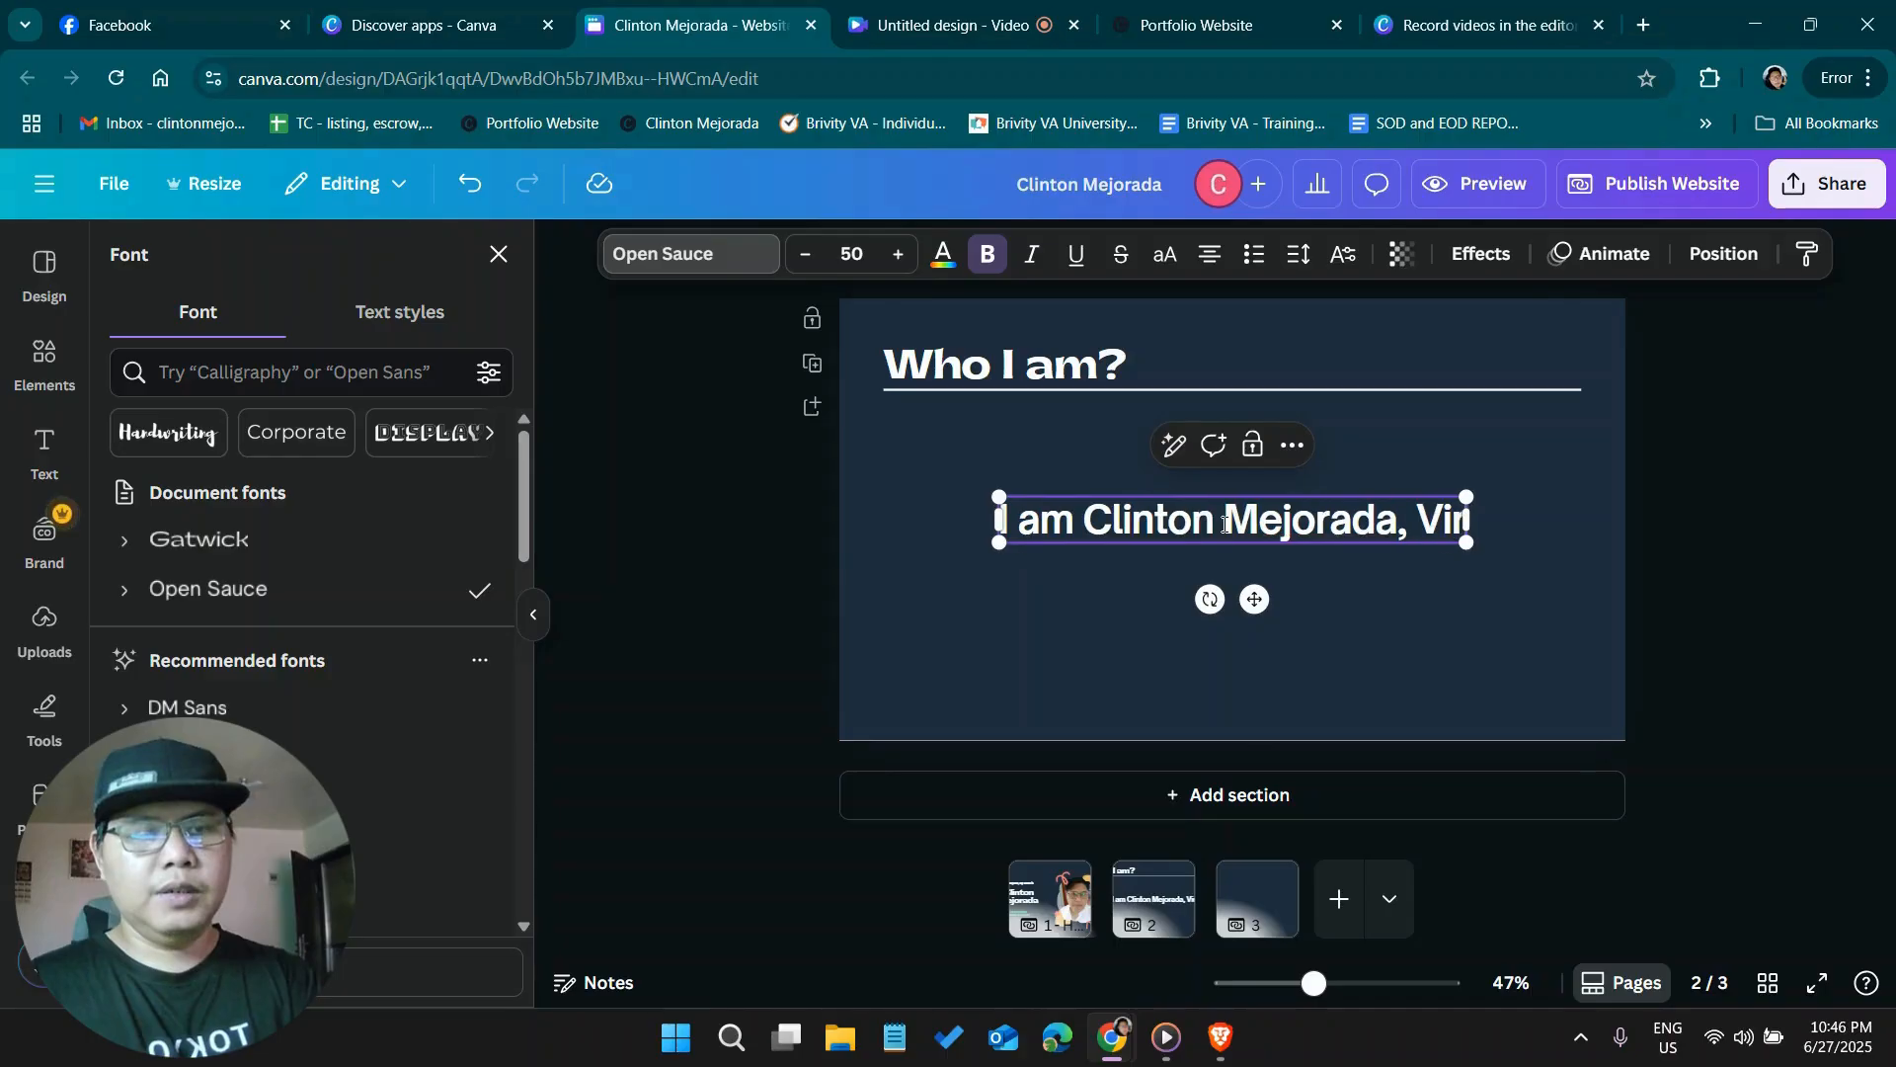
pyautogui.write('tu')
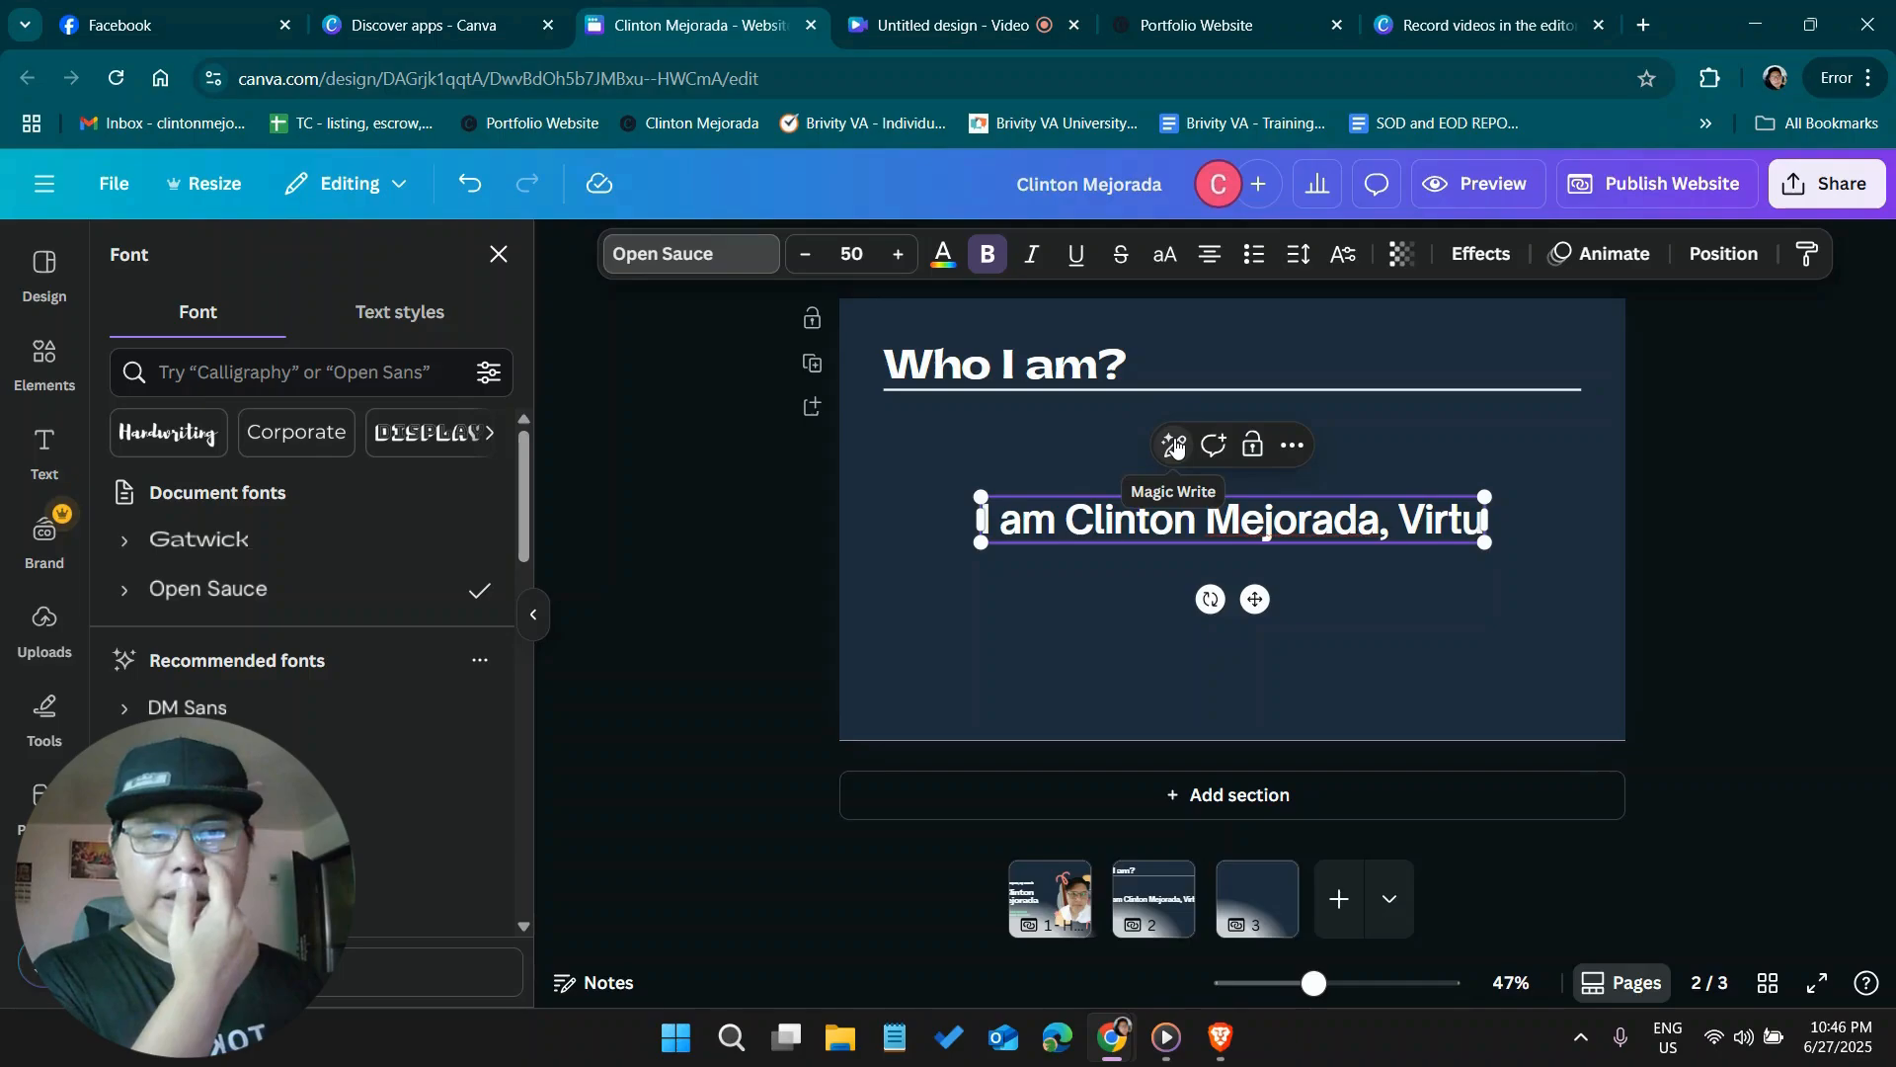
pyautogui.click(1462, 522)
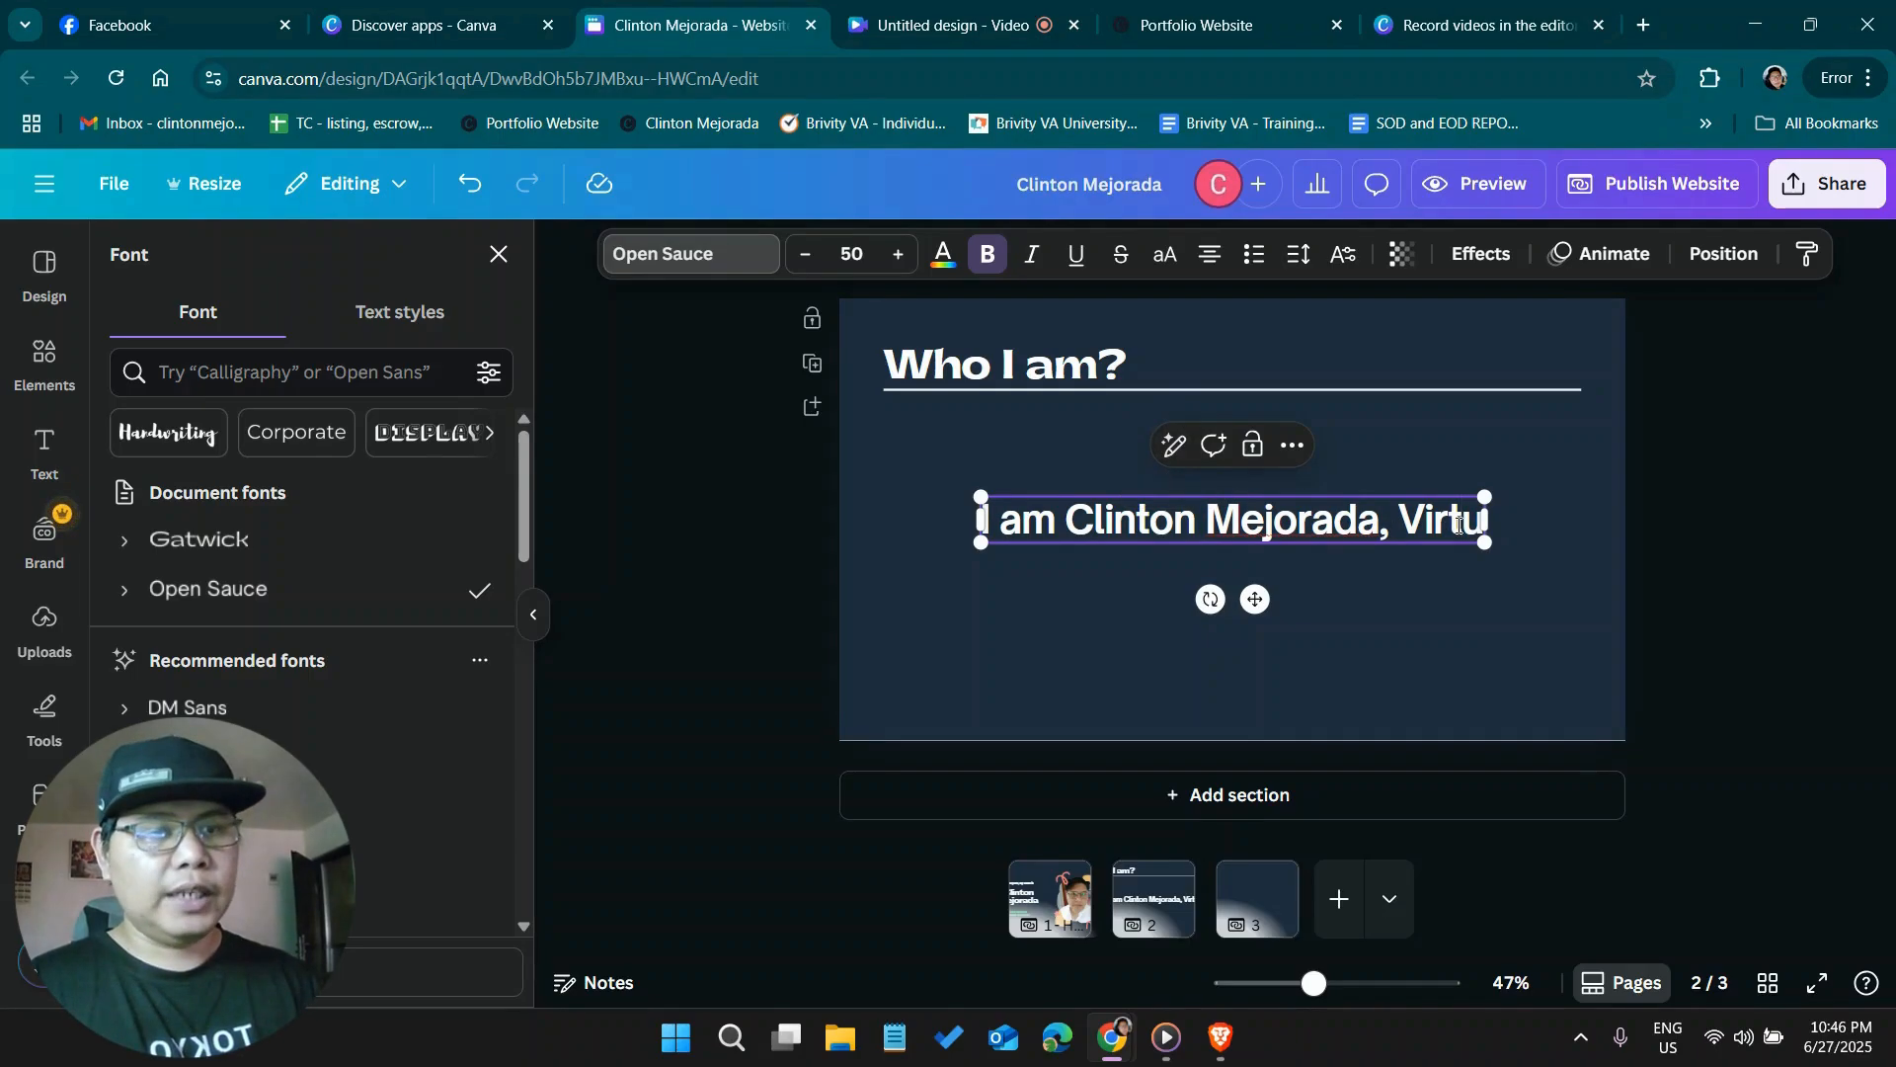
pyautogui.write('al')
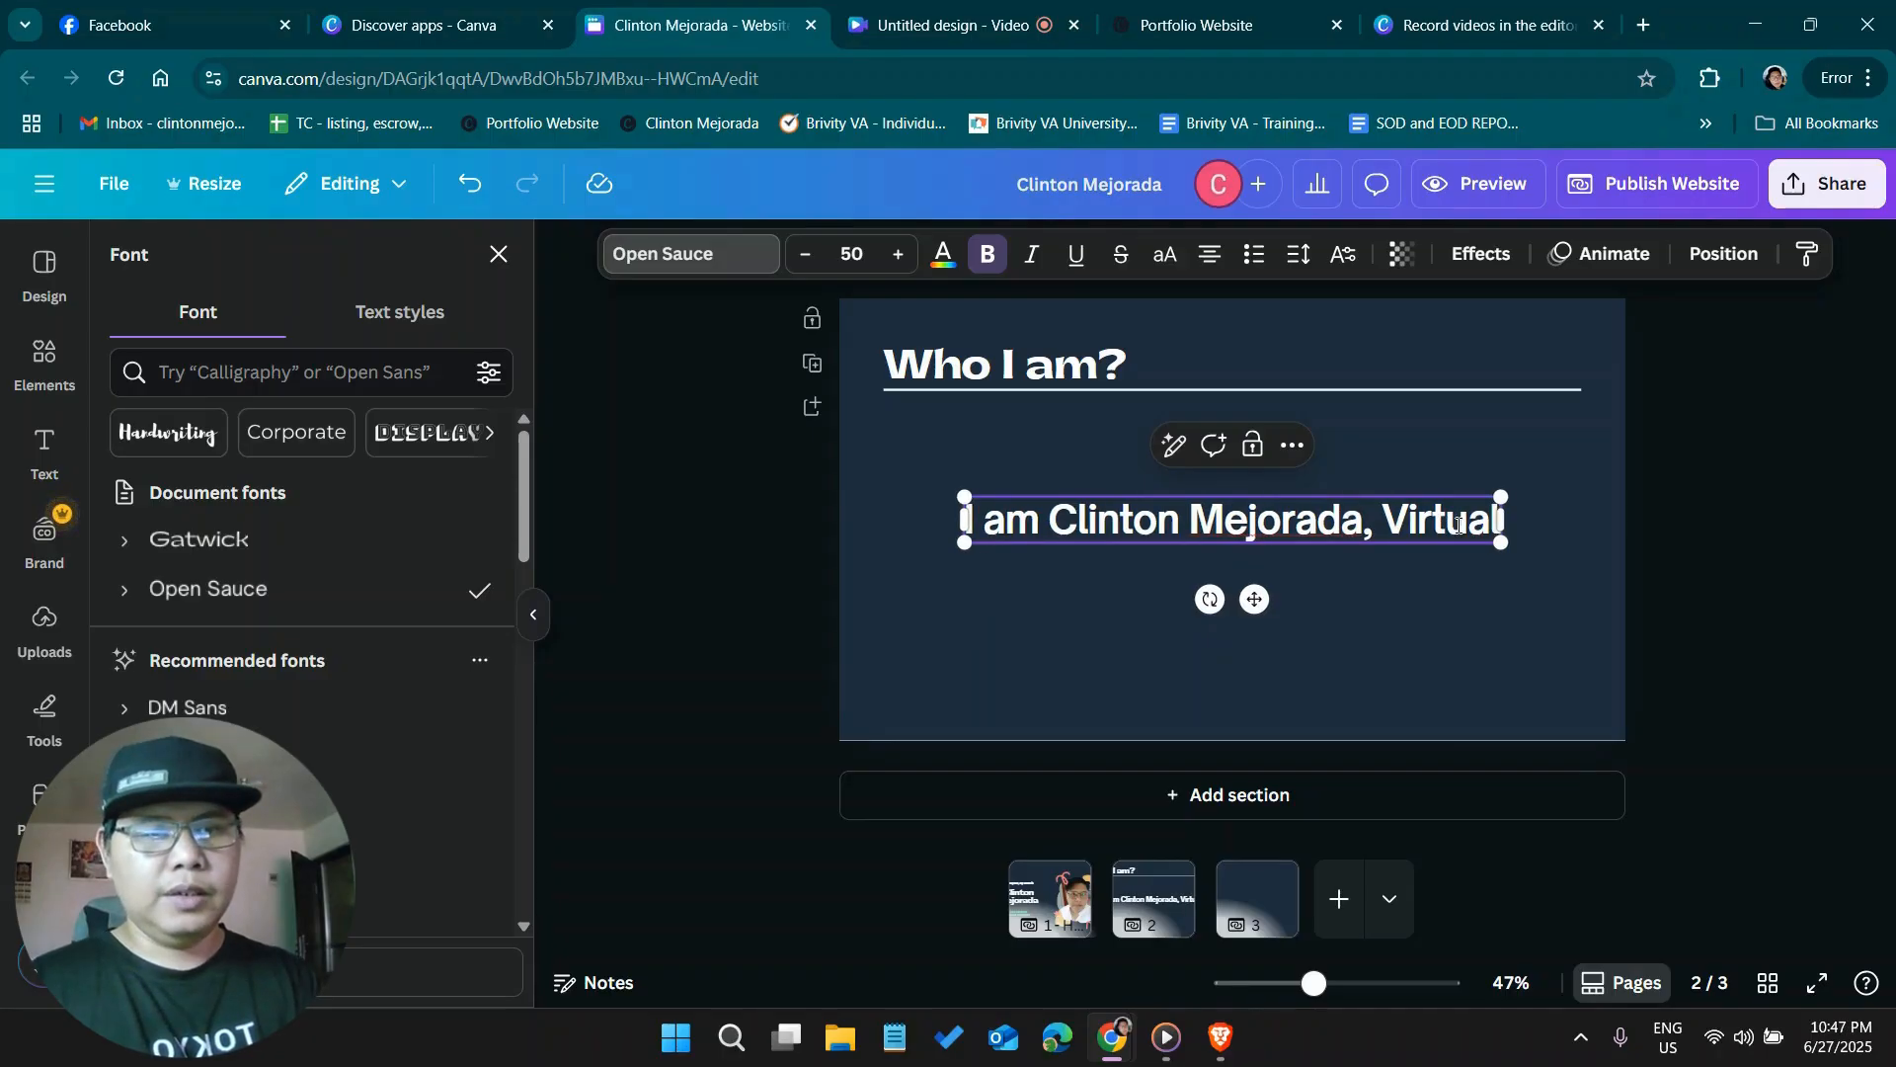
pyautogui.press('BackSpace')
pyautogui.press('BackSpace')
pyautogui.press('BackSpace')
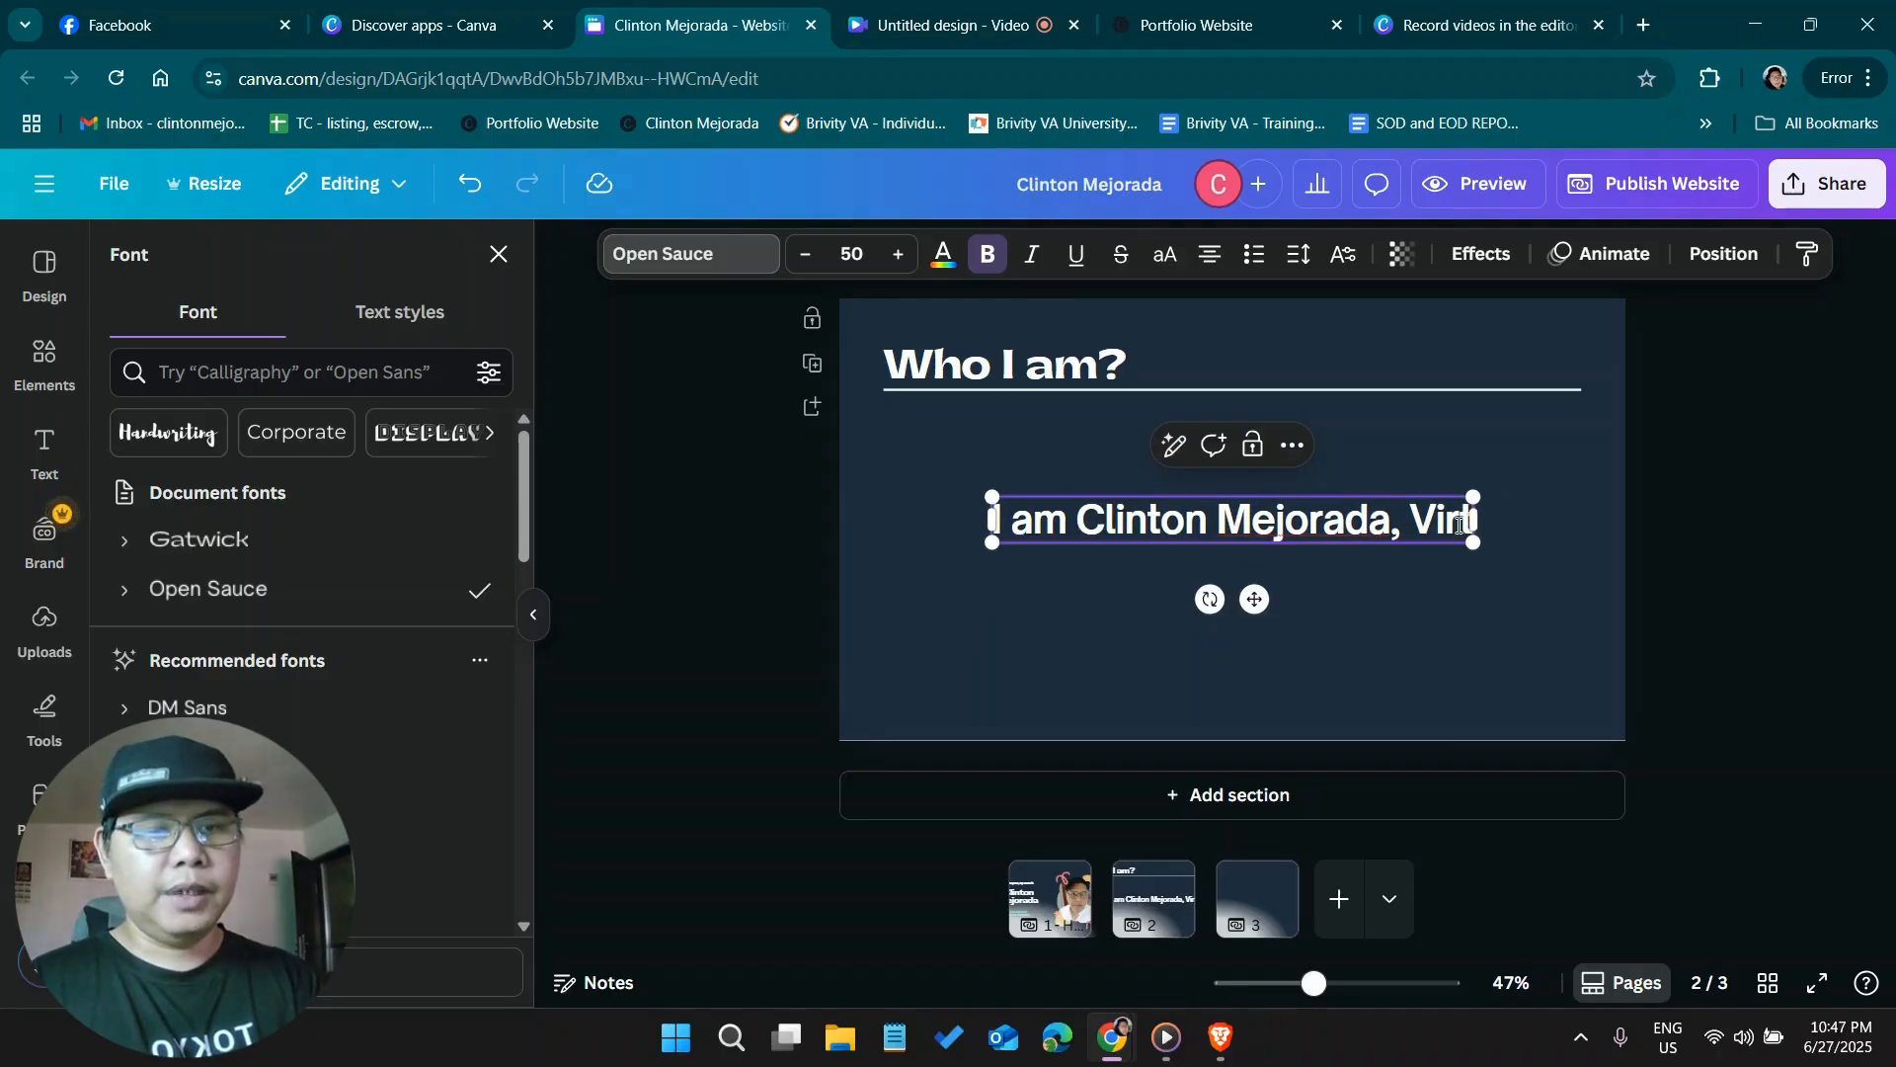
pyautogui.press('BackSpace')
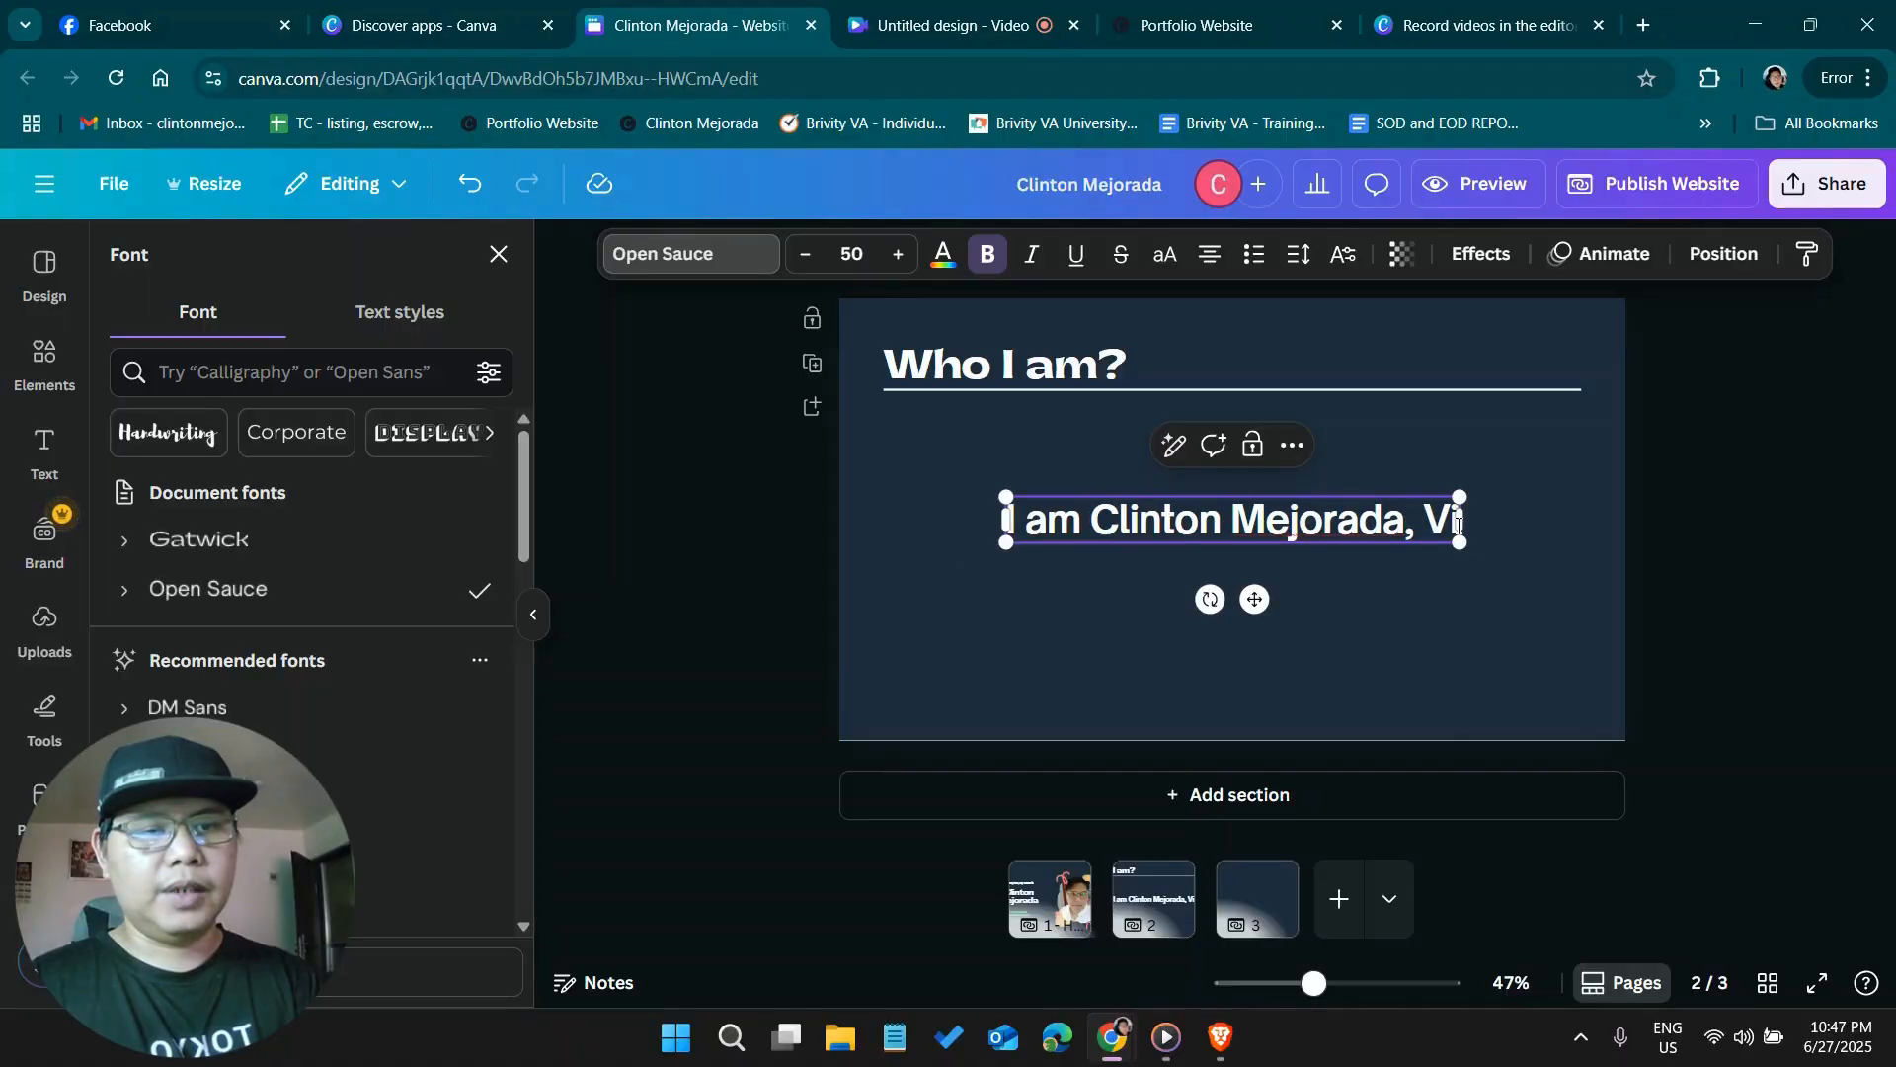
pyautogui.press('BackSpace')
pyautogui.press('BackSpace')
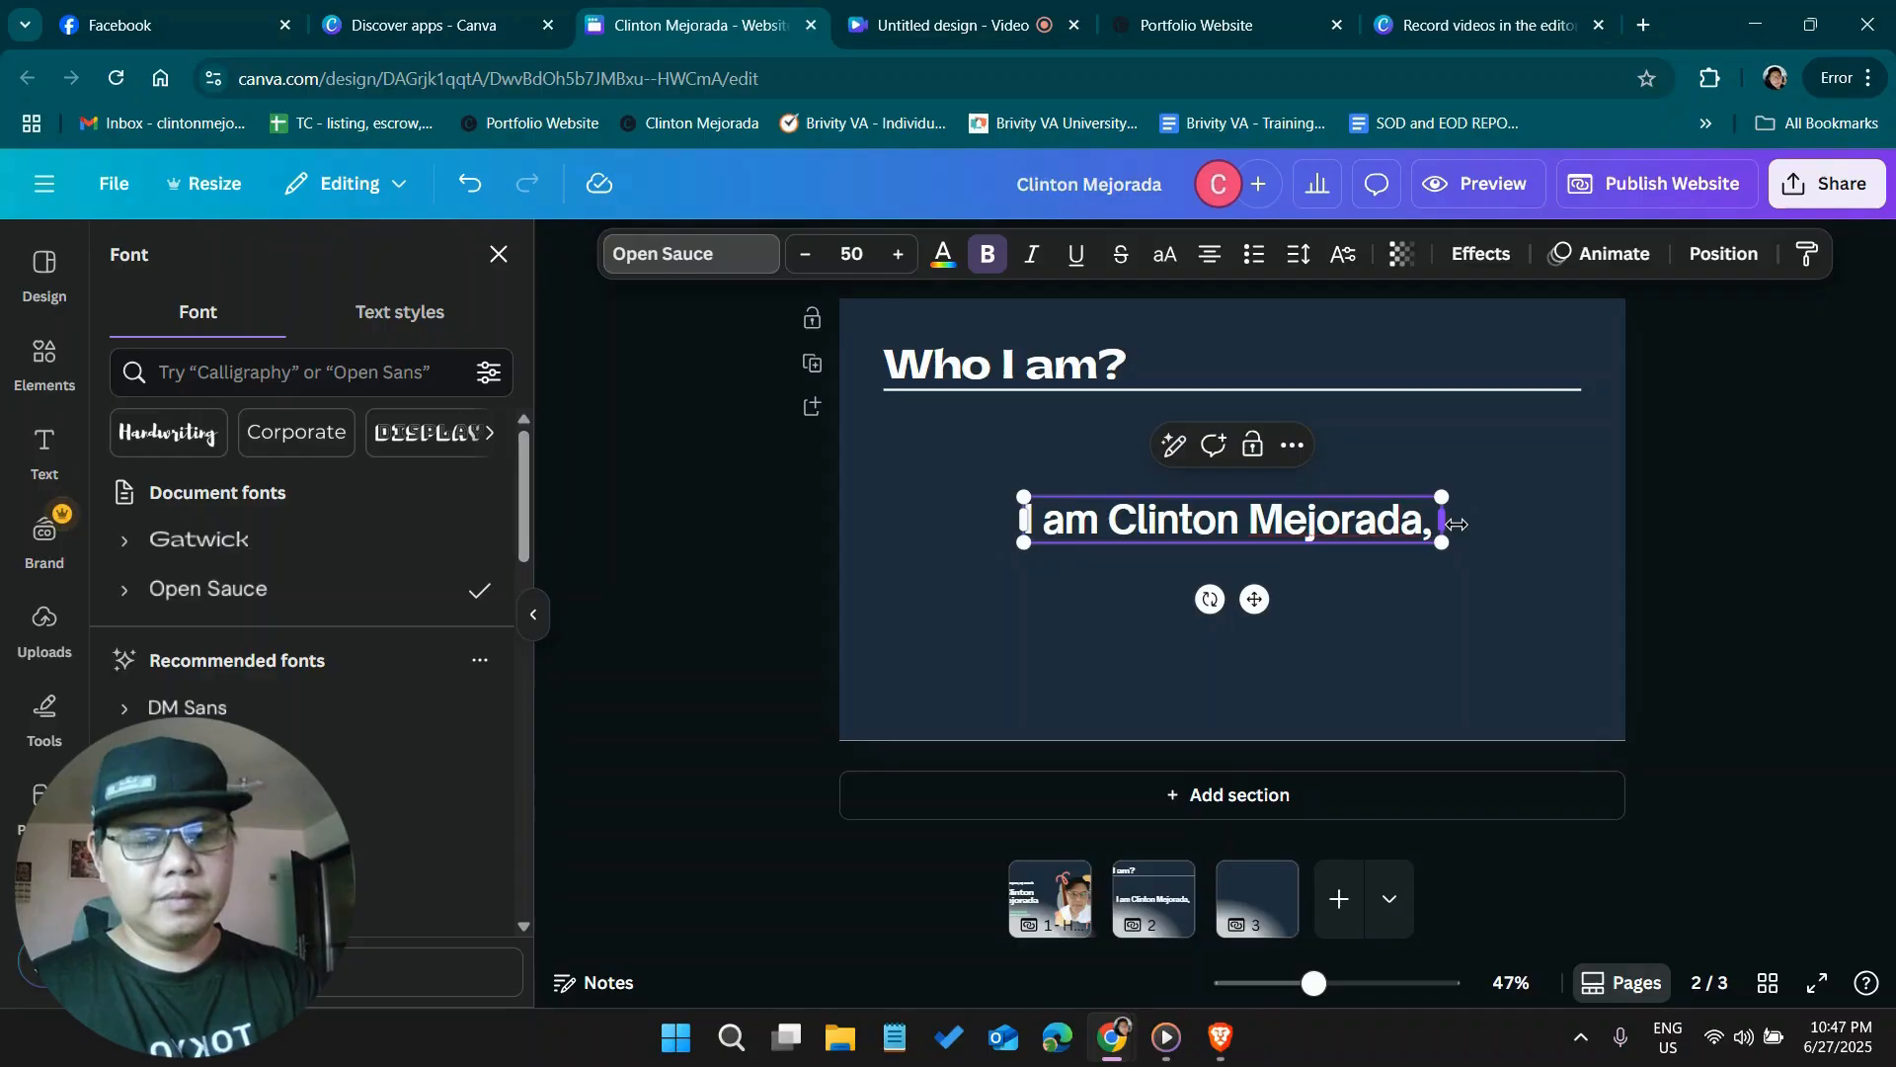
# Remove the bold from the introduction text below the heading and scale it down to a font size of about 34.7
pyautogui.hotkey('ctrl', 'a')
pyautogui.click(984, 259)
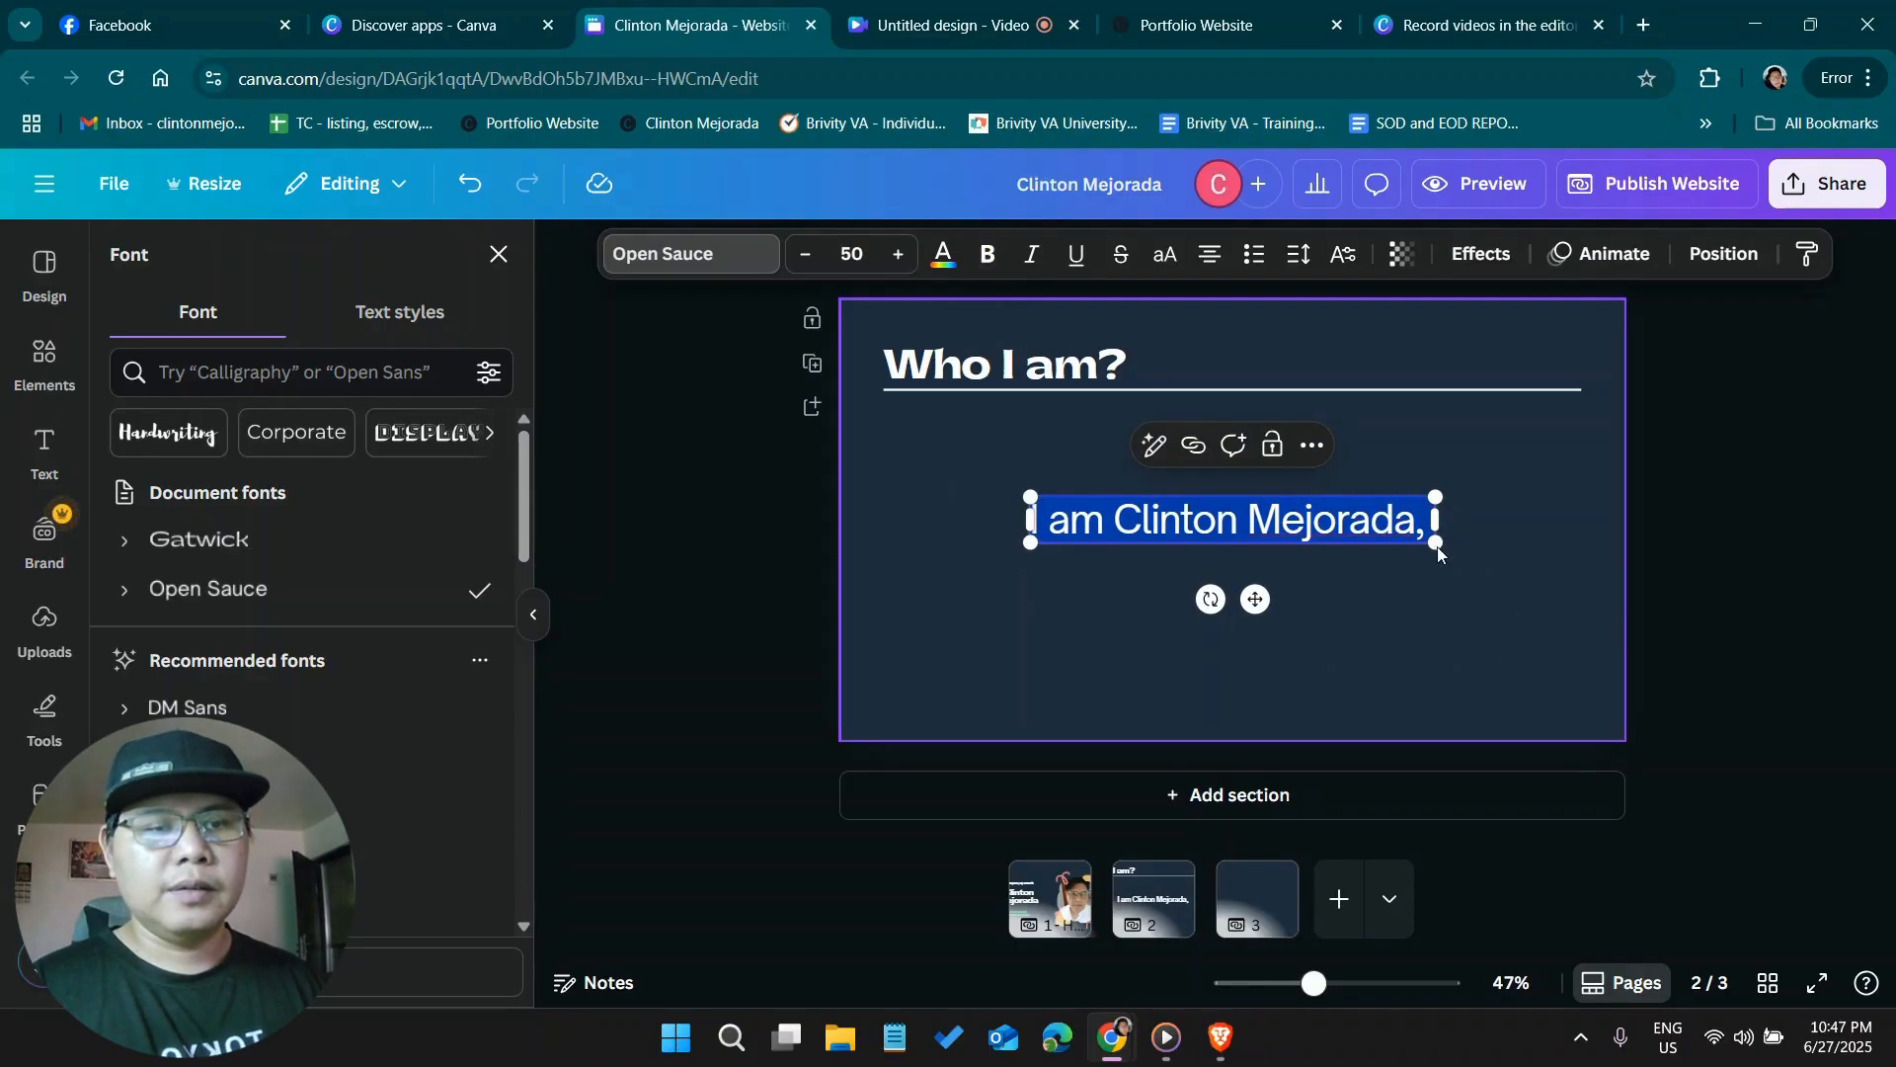
pyautogui.moveTo(1313, 513); pyautogui.dragTo(1300, 518)
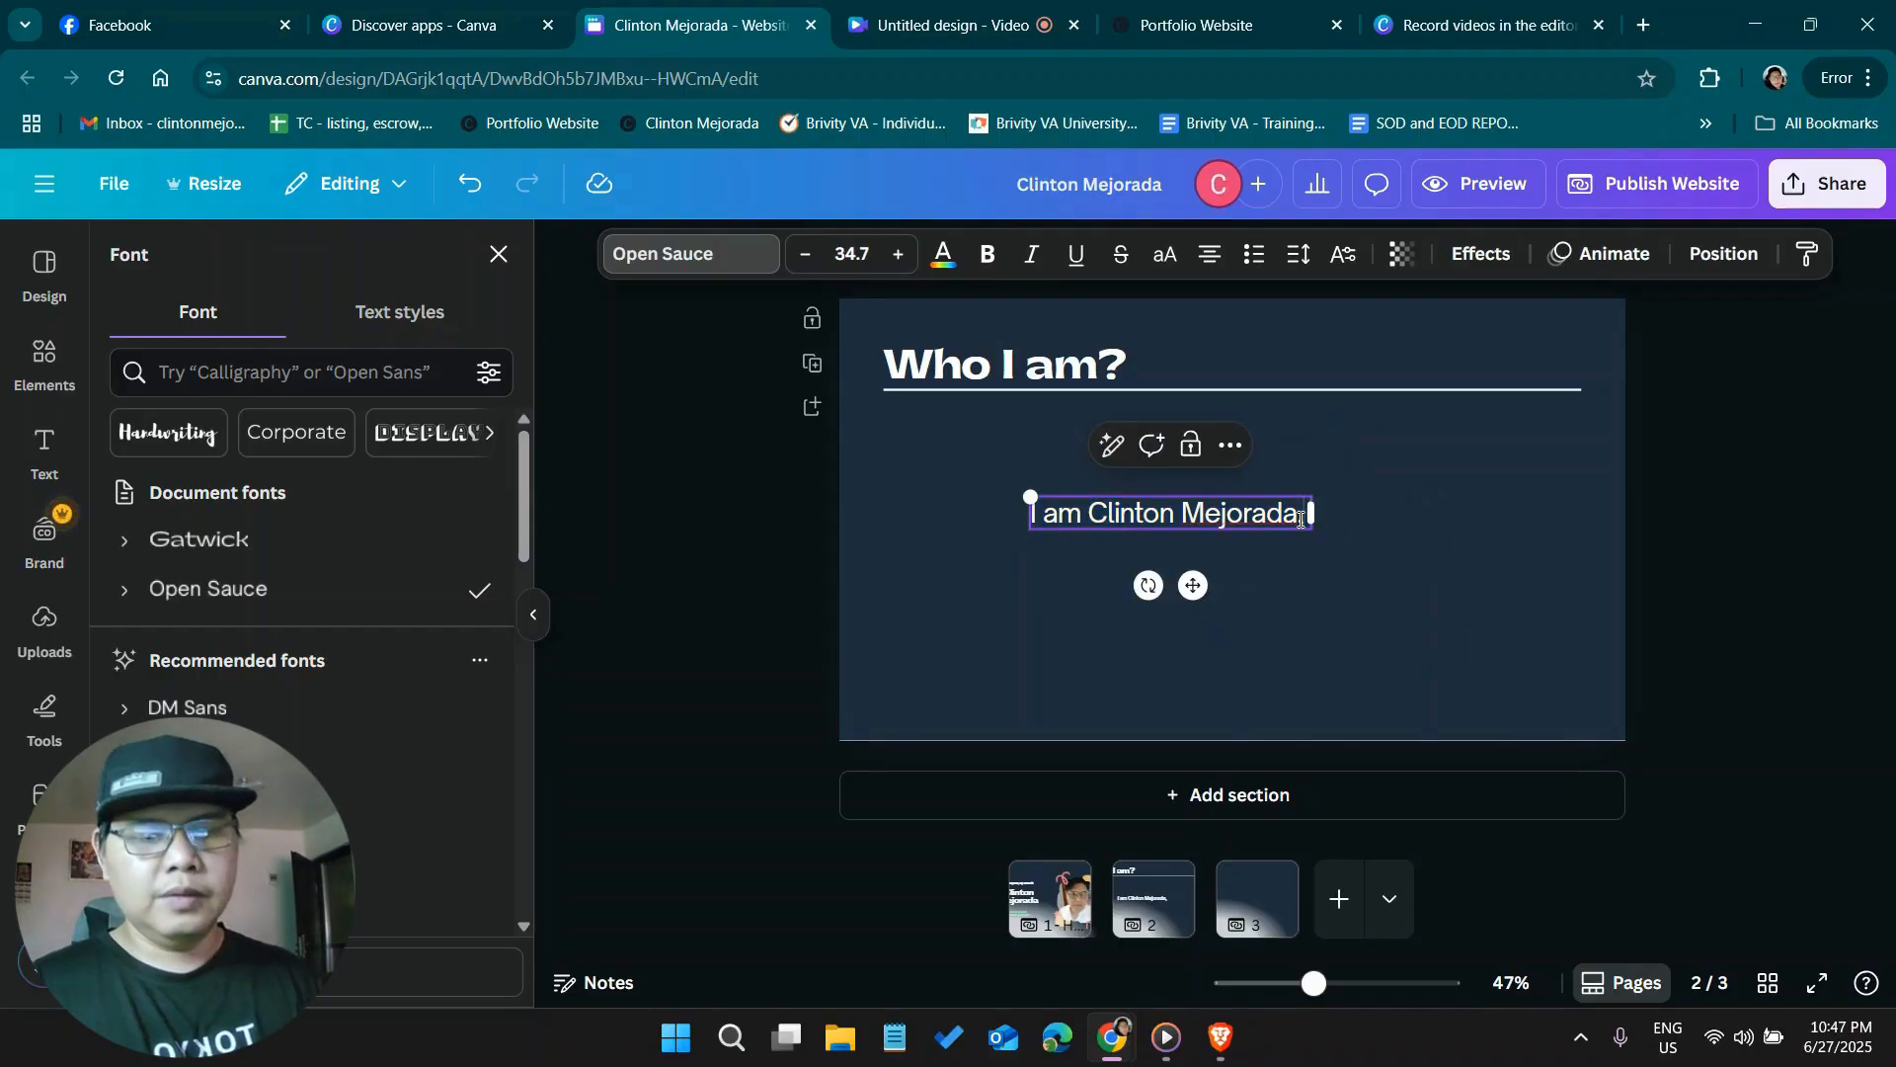
# Continue the introduction after the name with "I am virtual assistant for 4 years at Keller williams andeXp realty,"
pyautogui.click(1300, 519)
pyautogui.write('I')
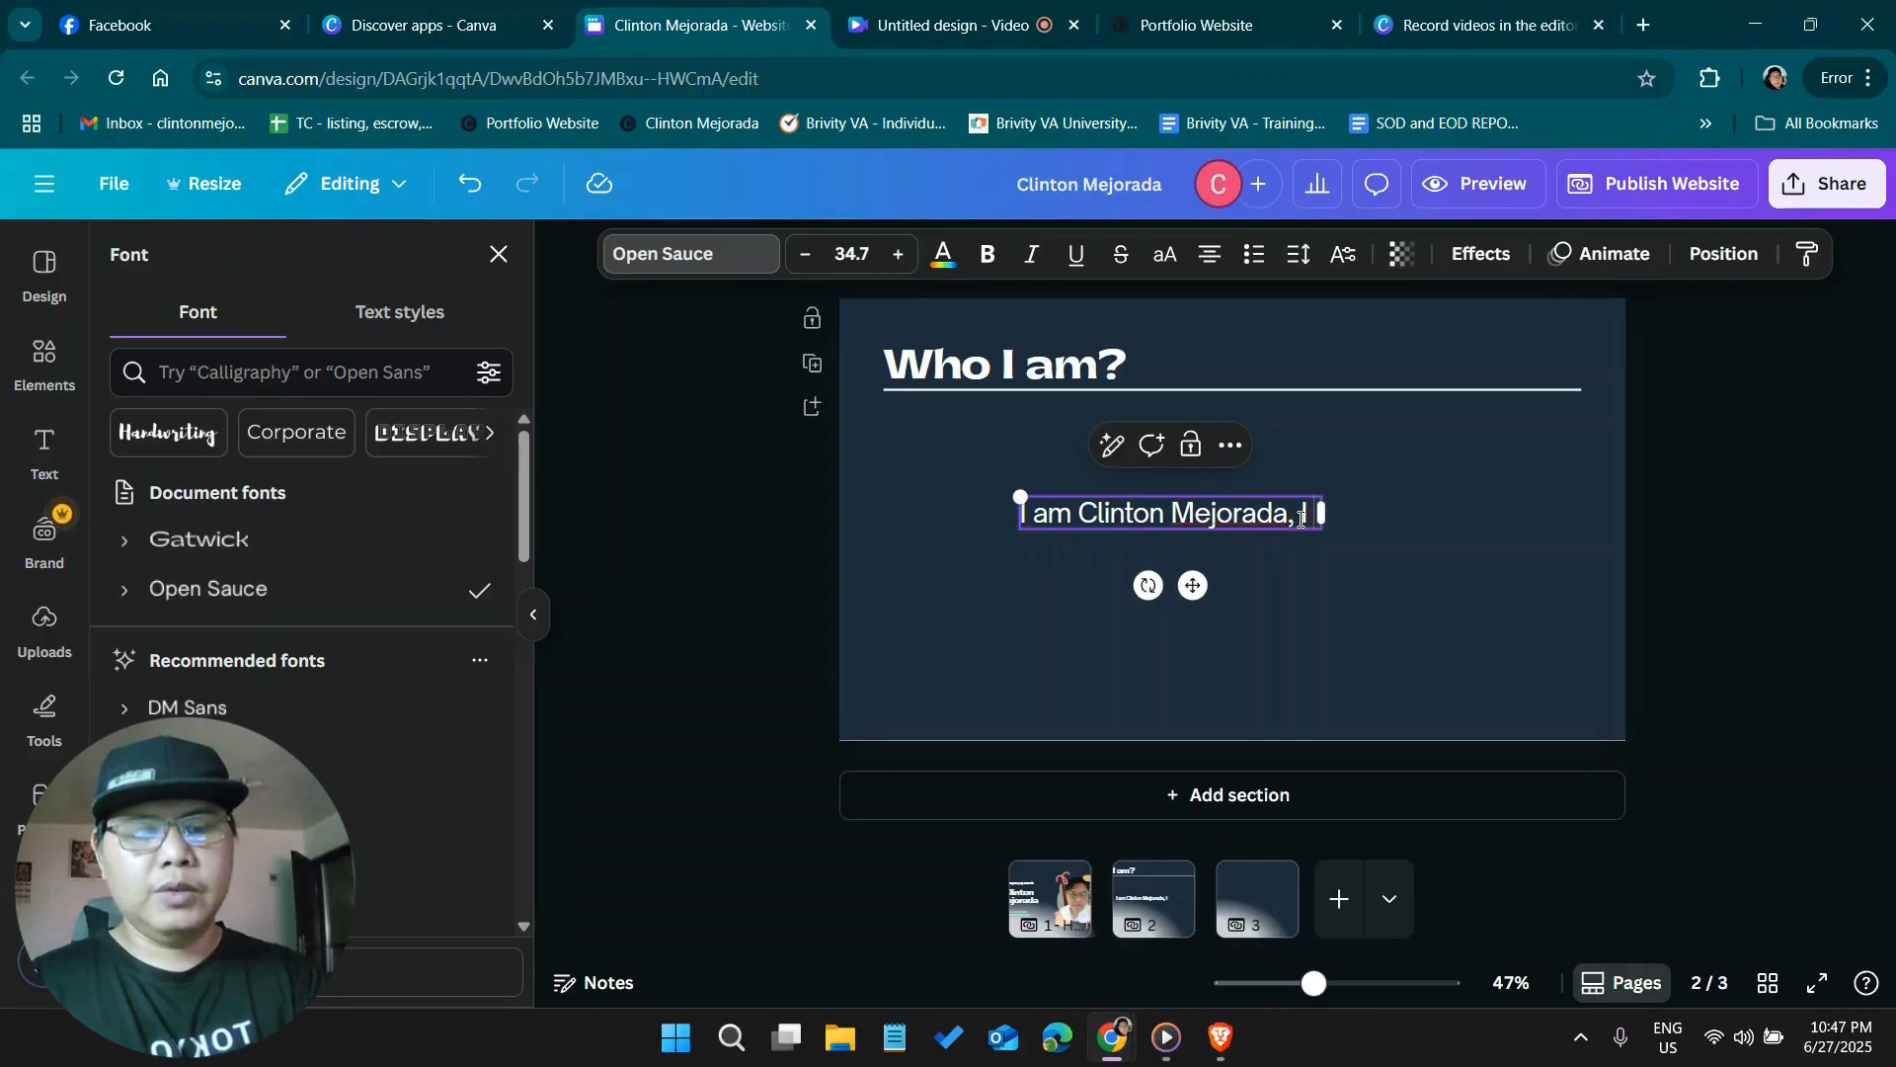
pyautogui.write(' am vi')
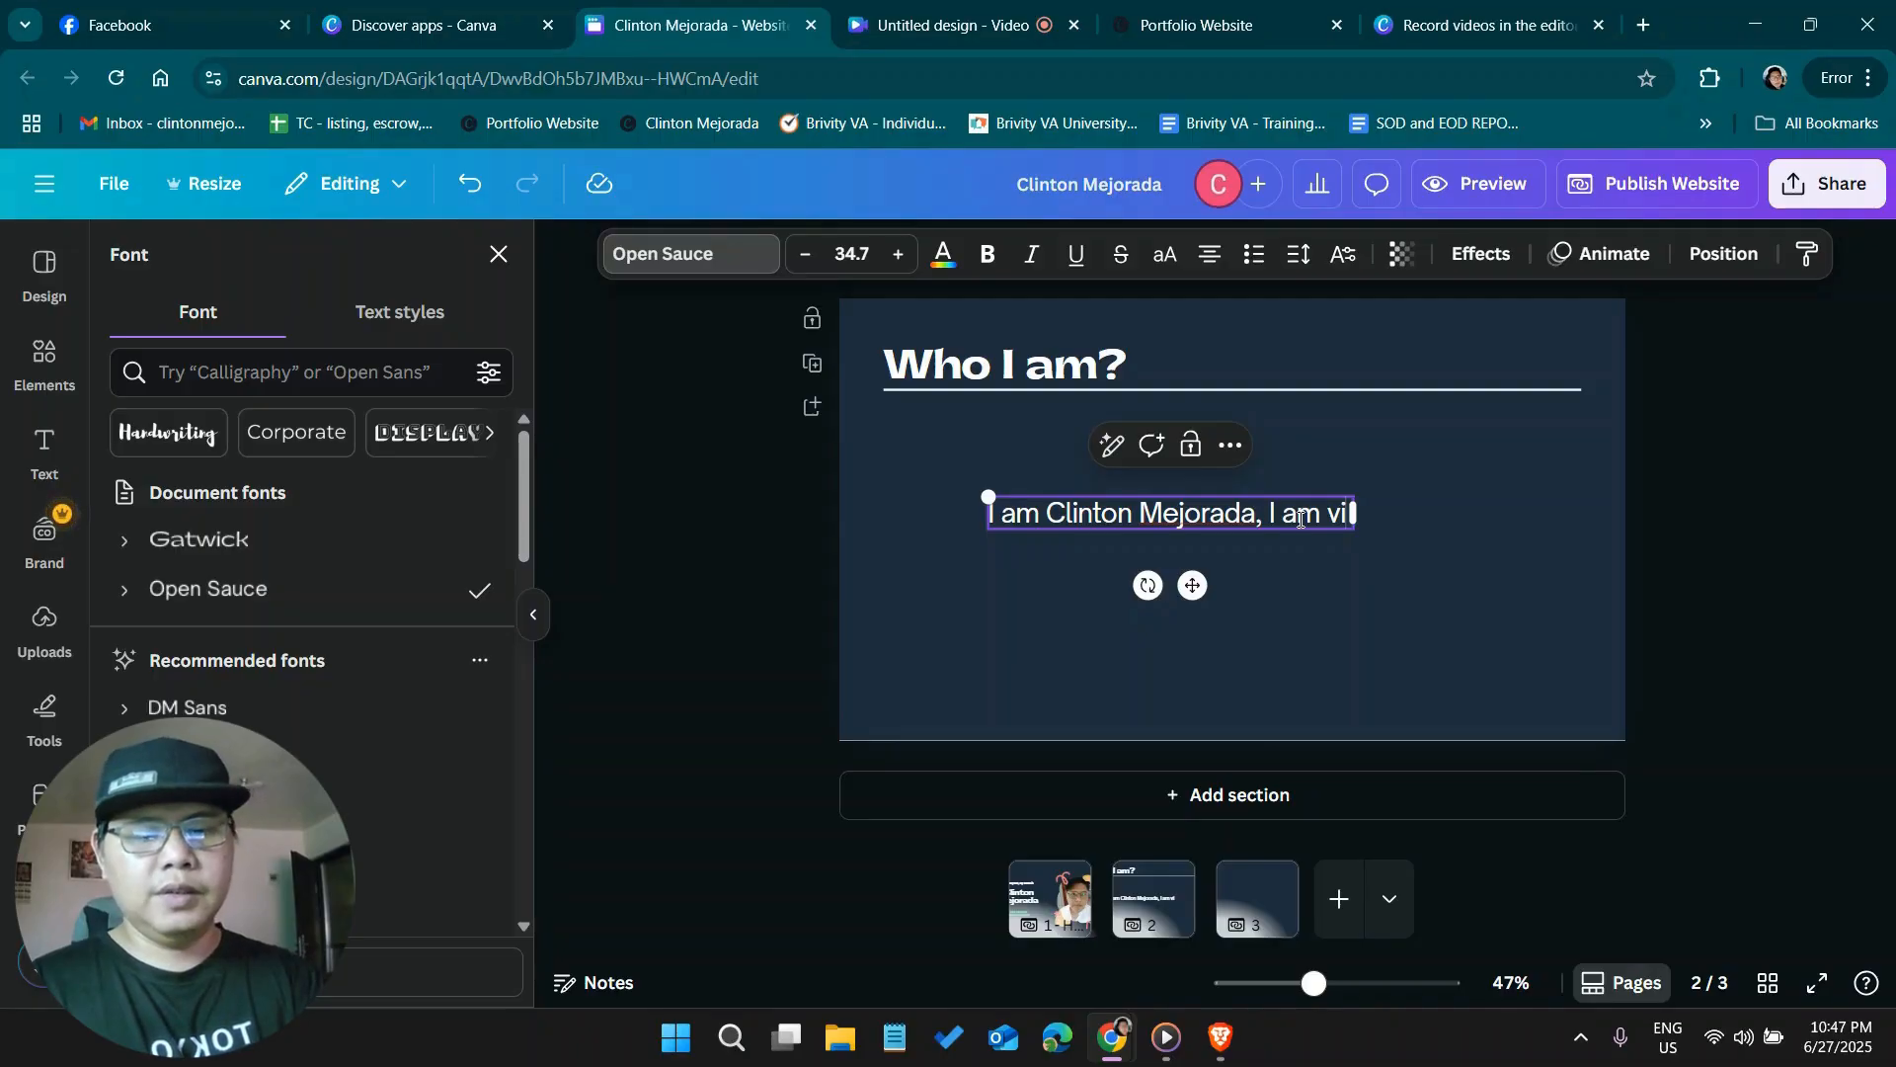
pyautogui.write('rtual assistant f')
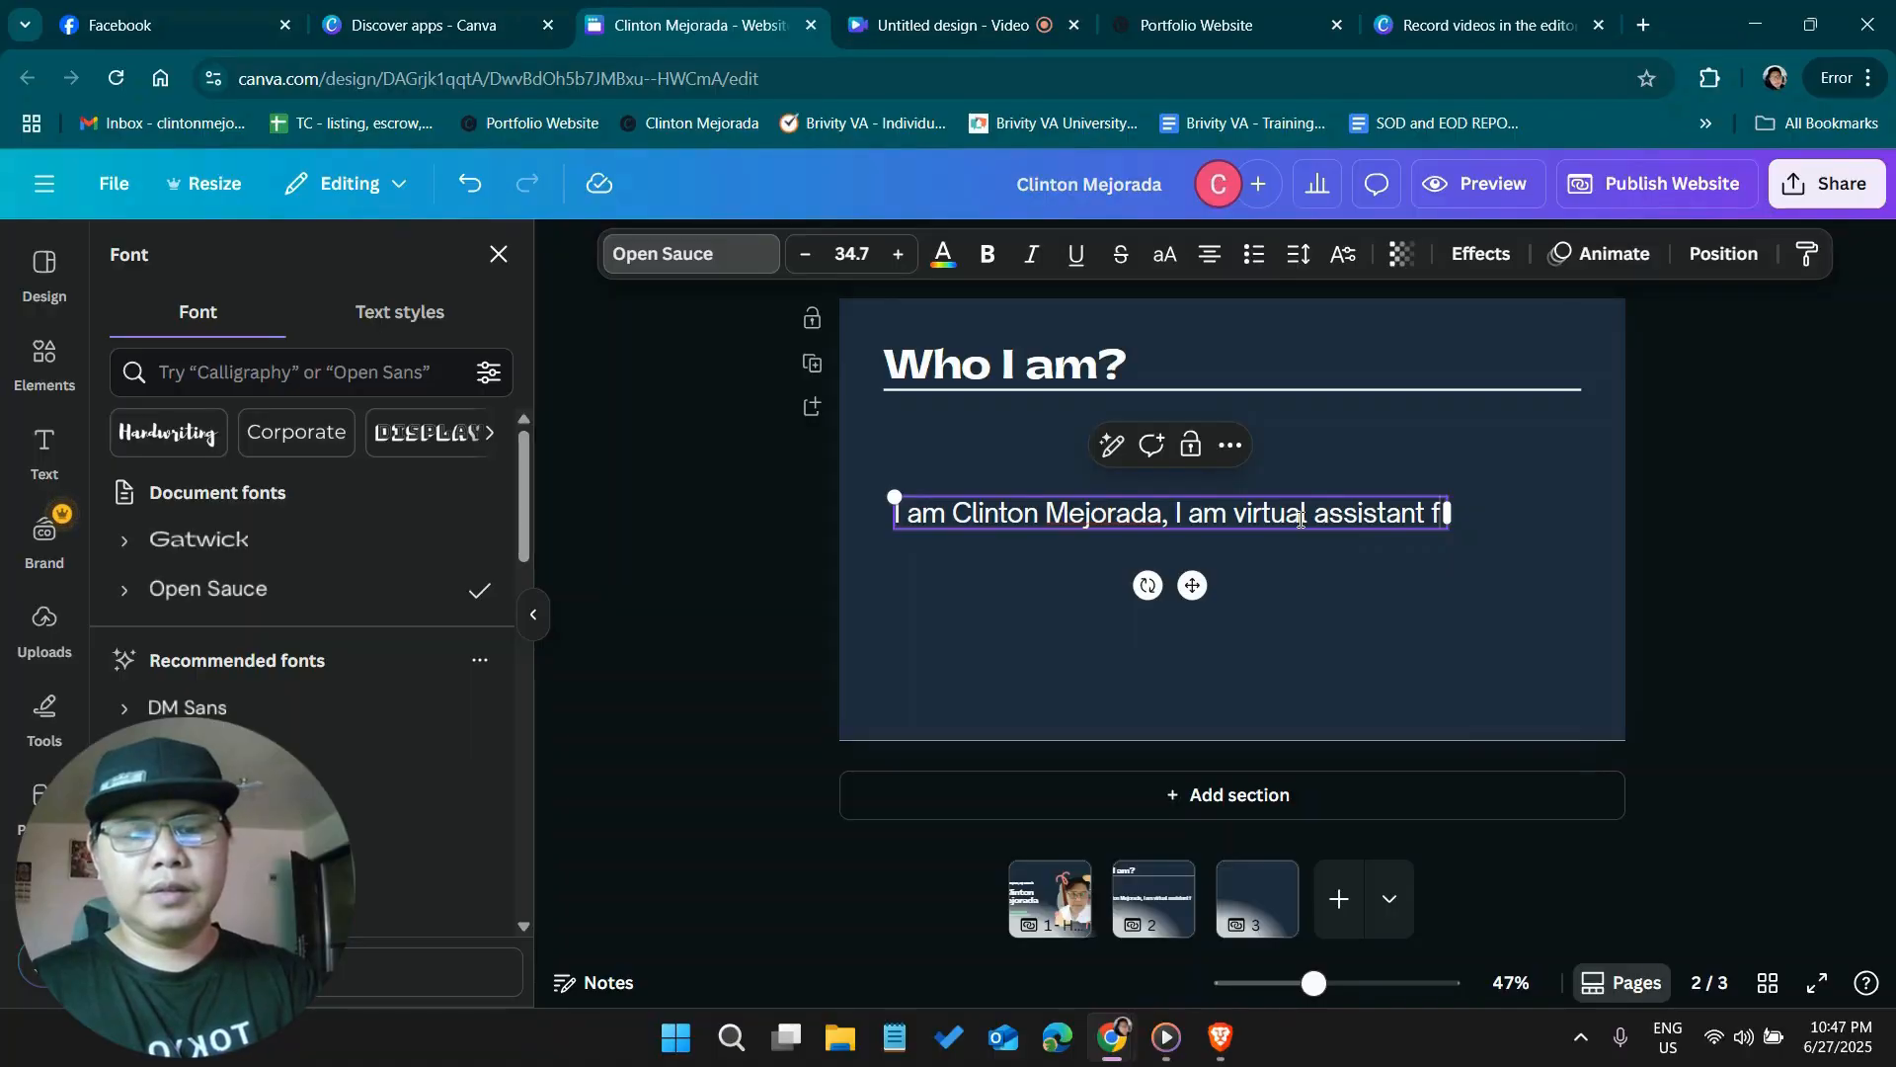
pyautogui.write('or 4 years at Ke')
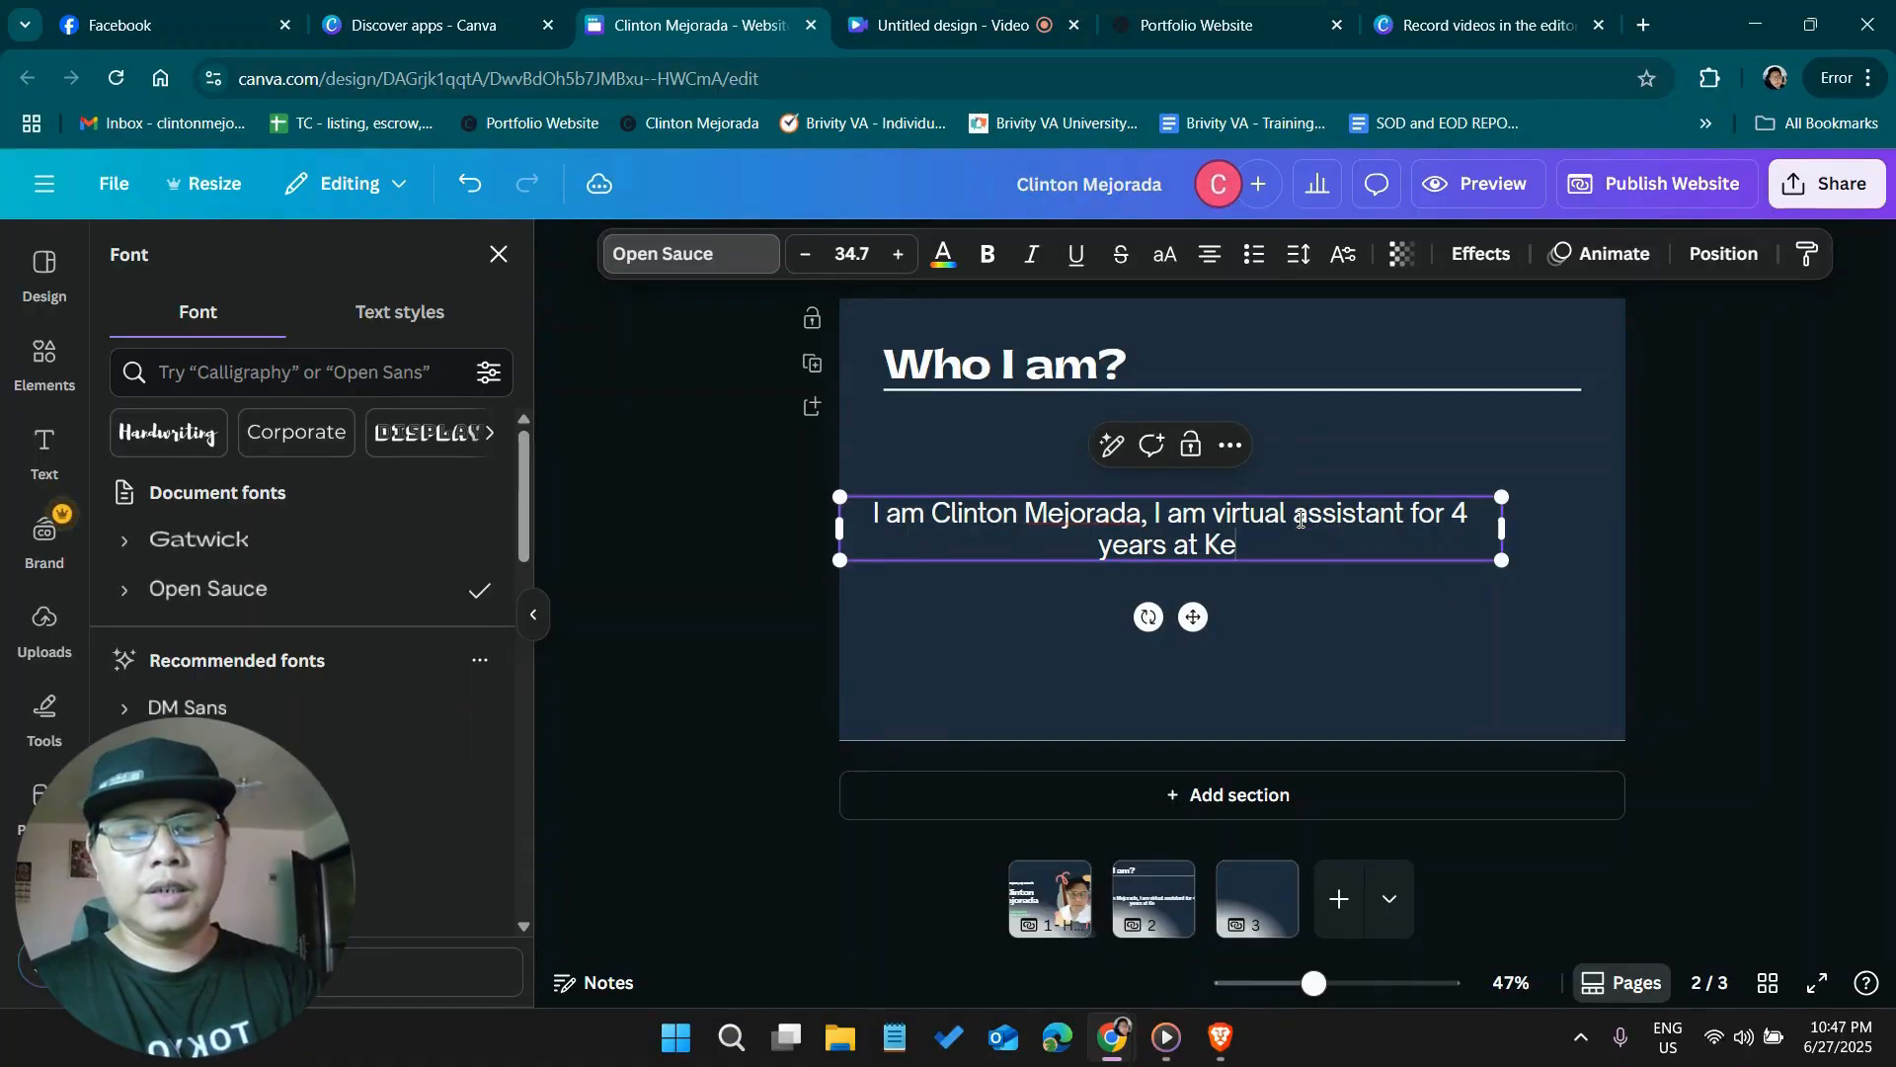
pyautogui.write('ller')
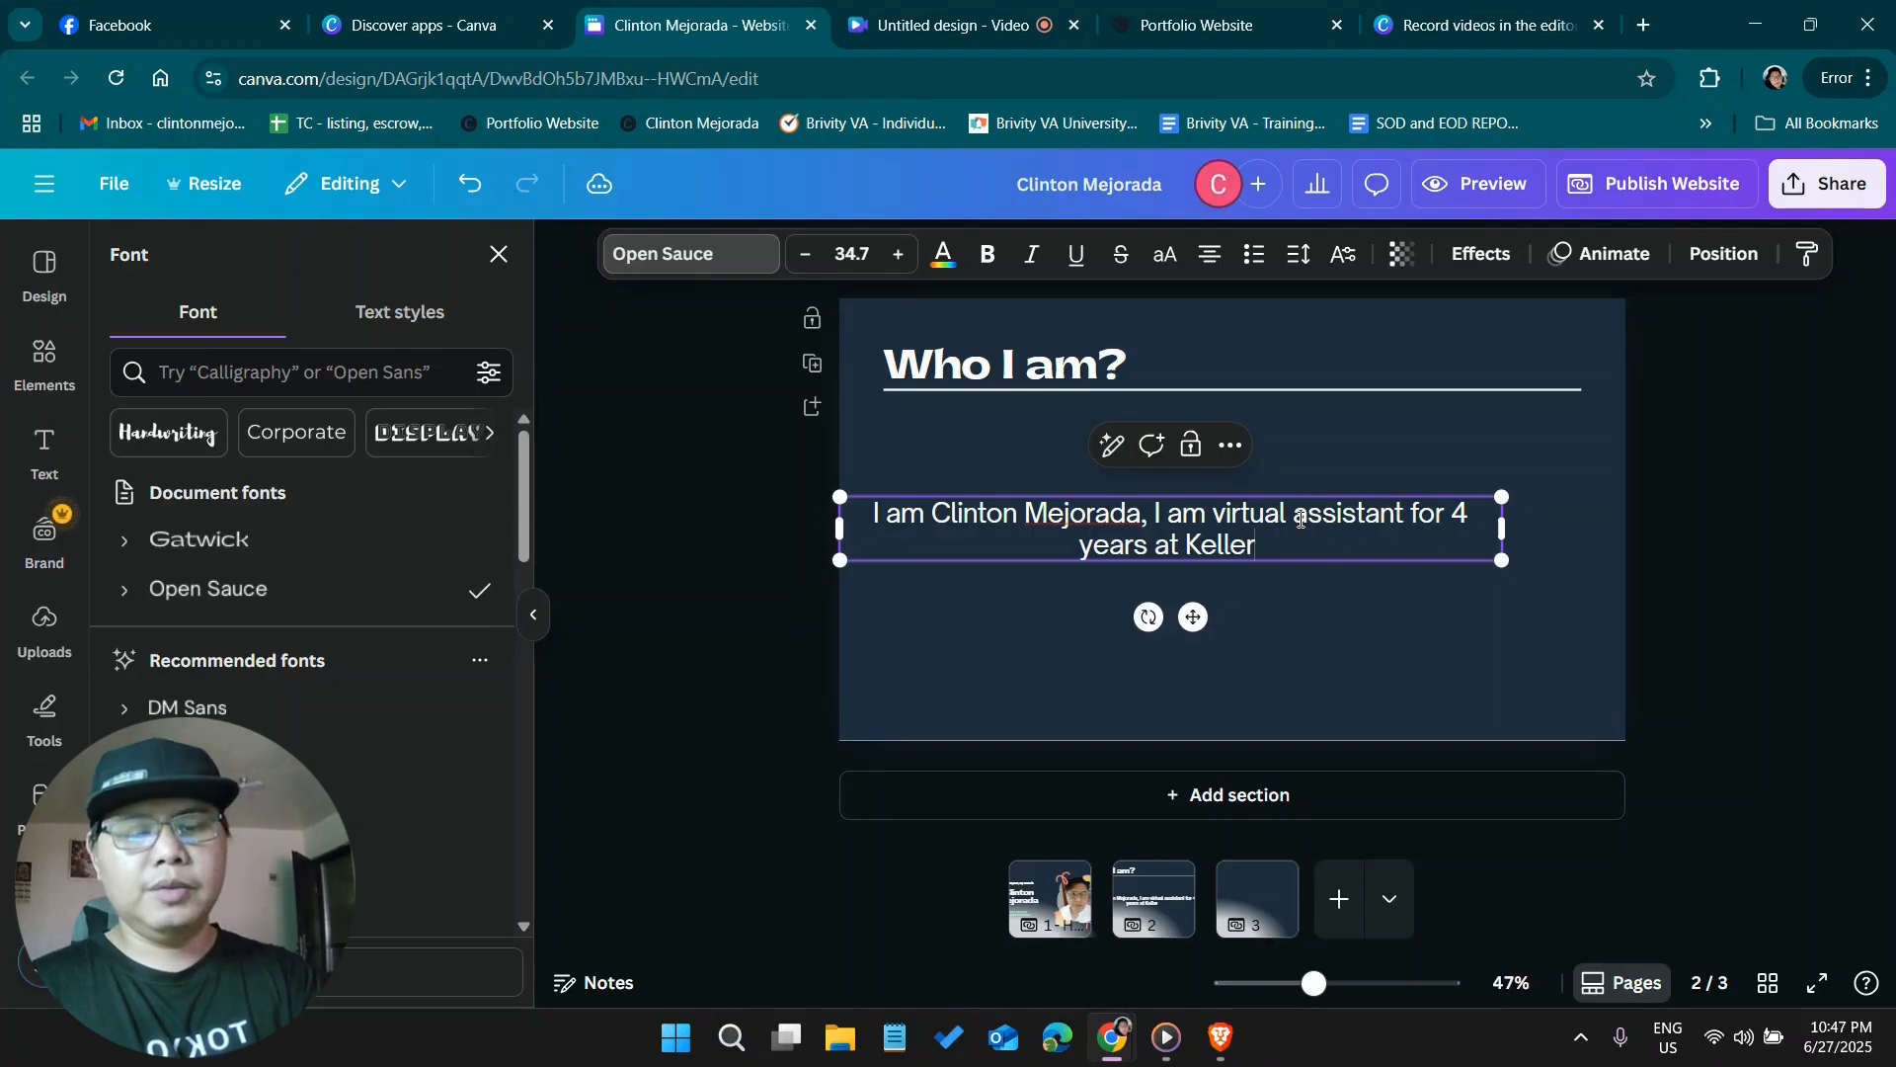
pyautogui.write(' william')
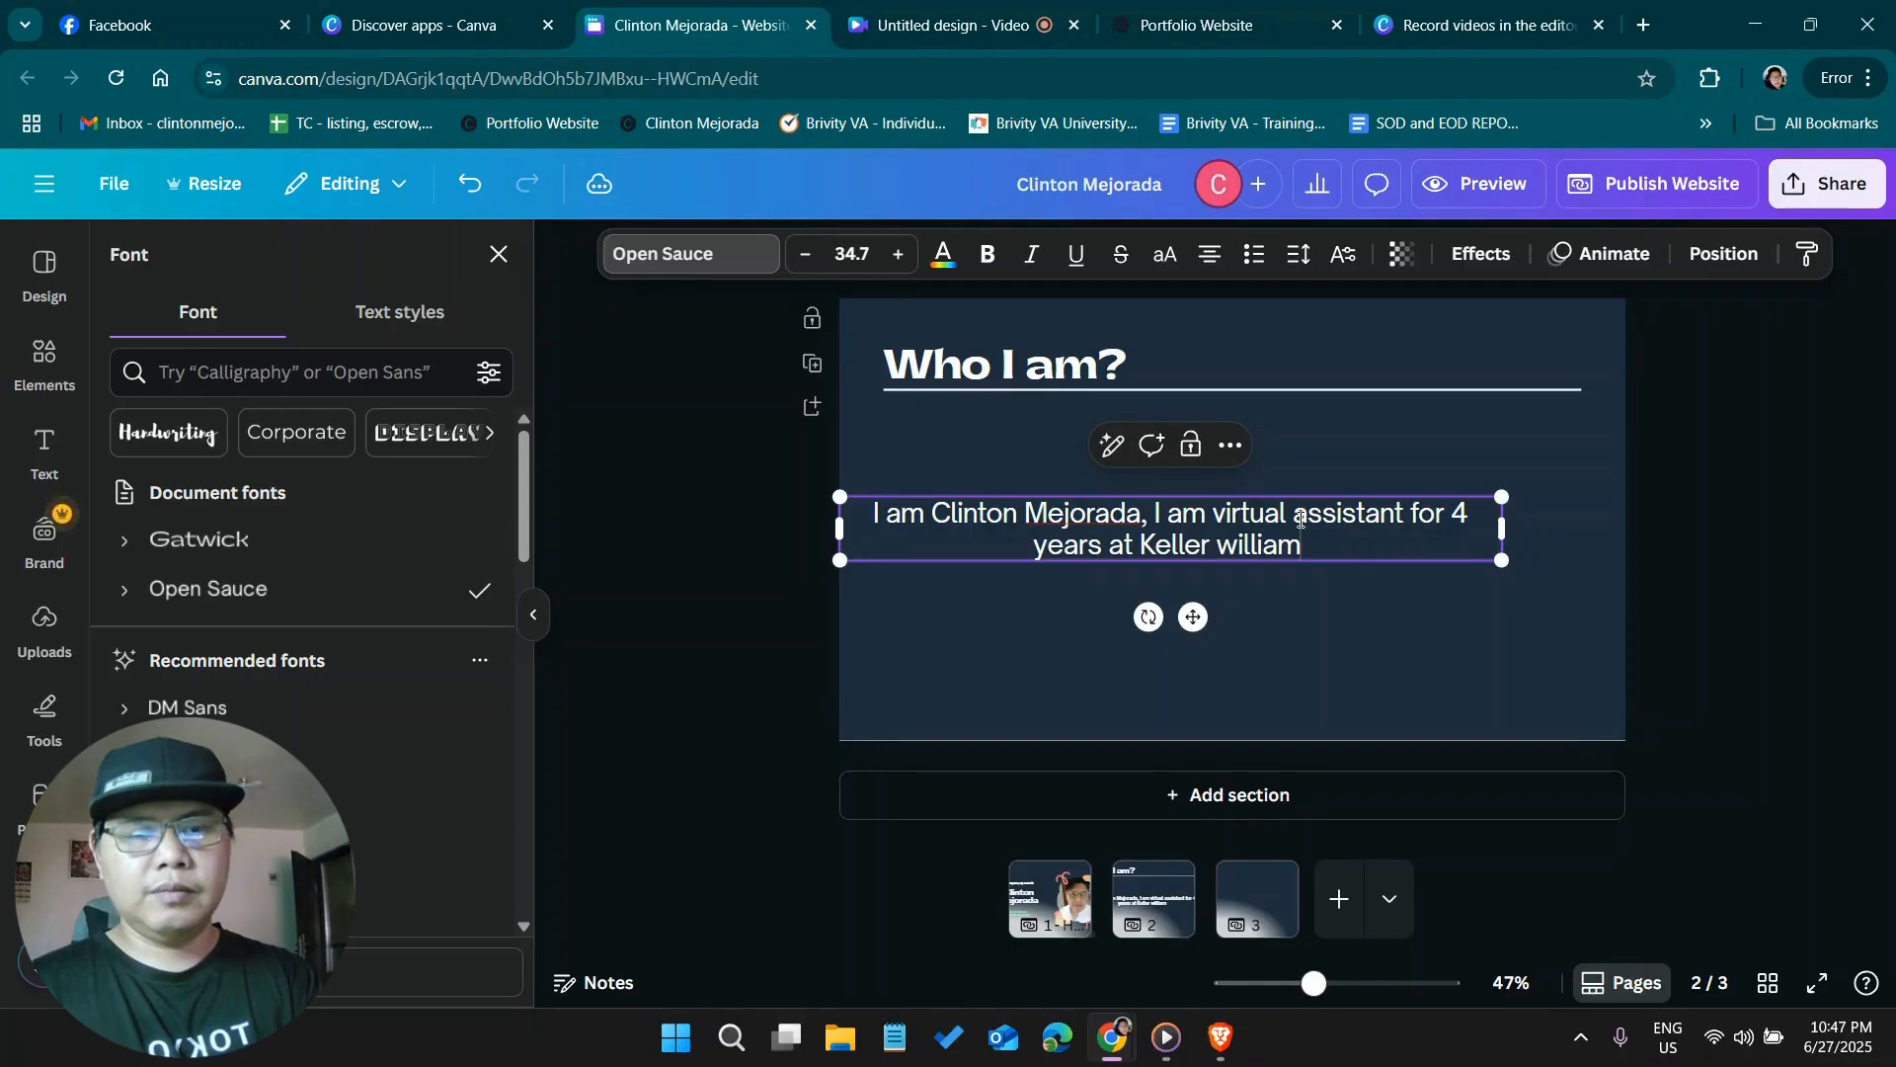
pyautogui.write('s and Xp')
pyautogui.press('BackSpace')
pyautogui.press('BackSpace')
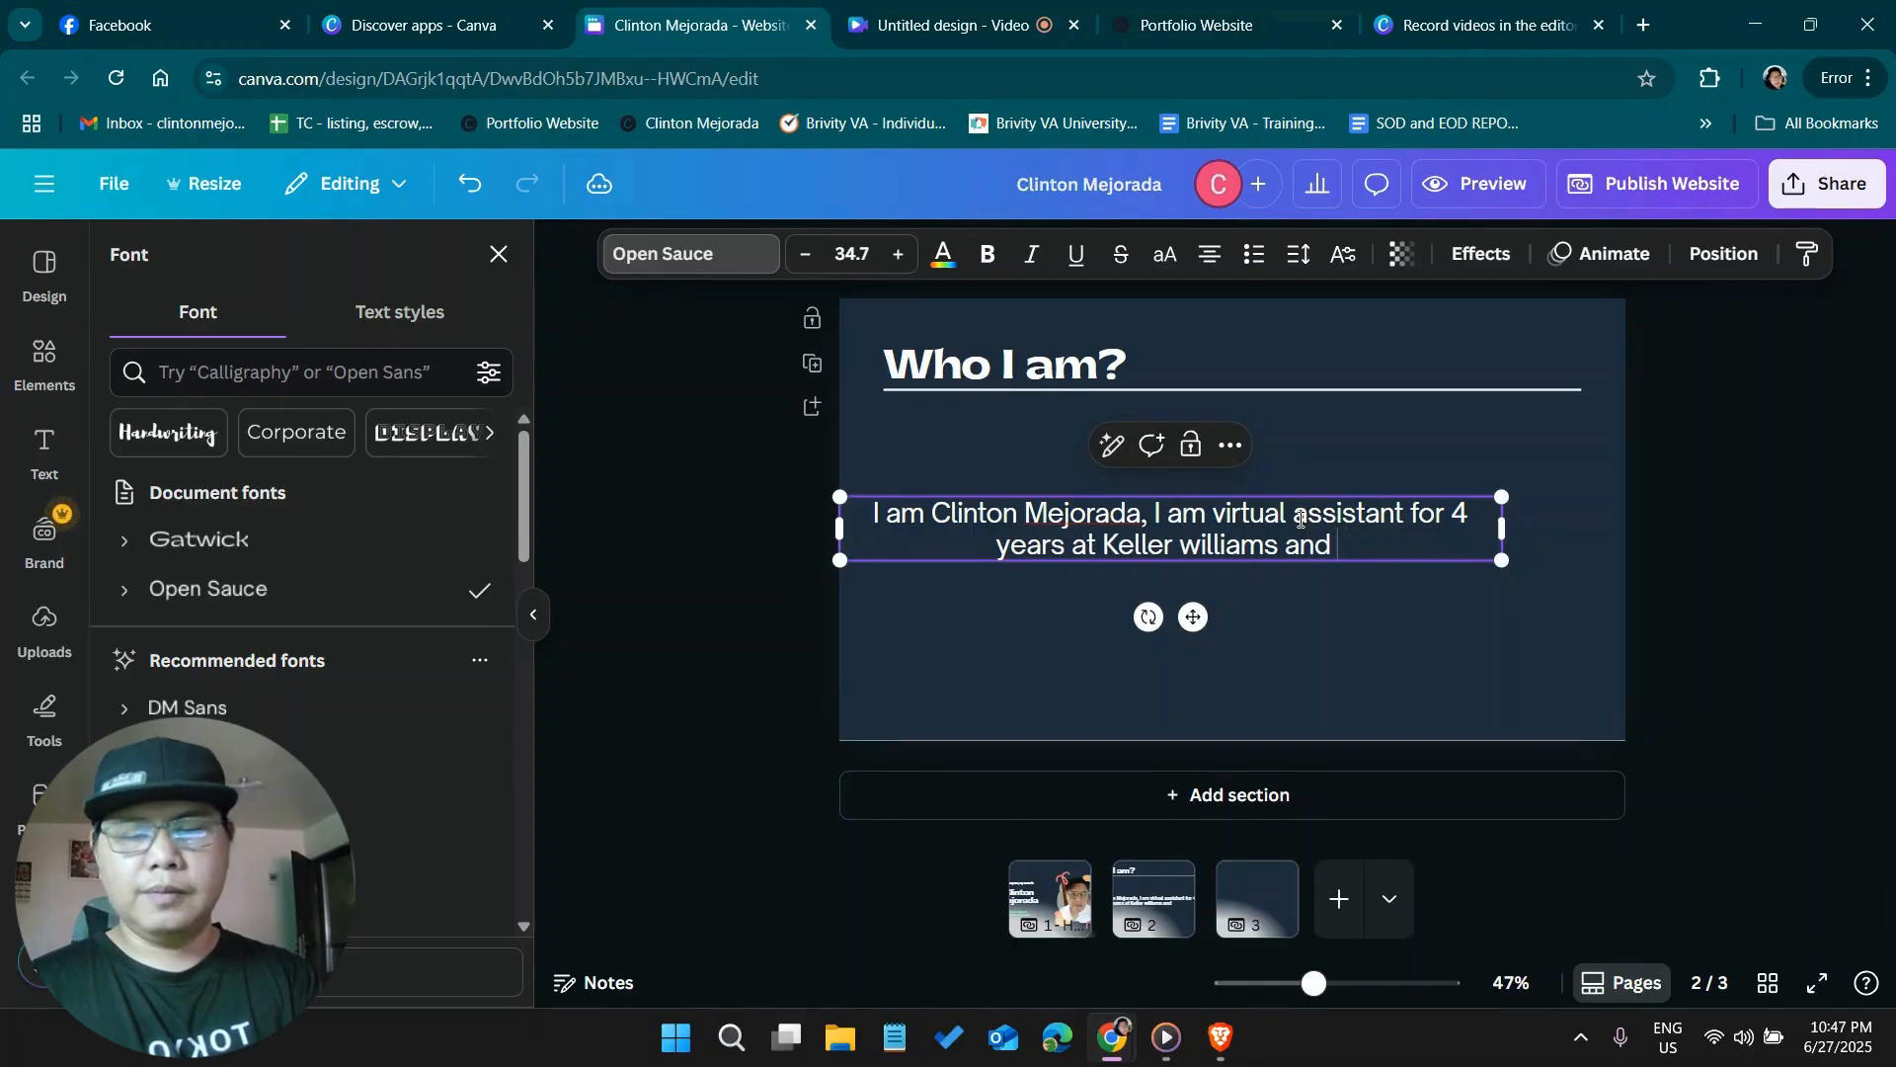
pyautogui.press('BackSpace')
pyautogui.write('e')
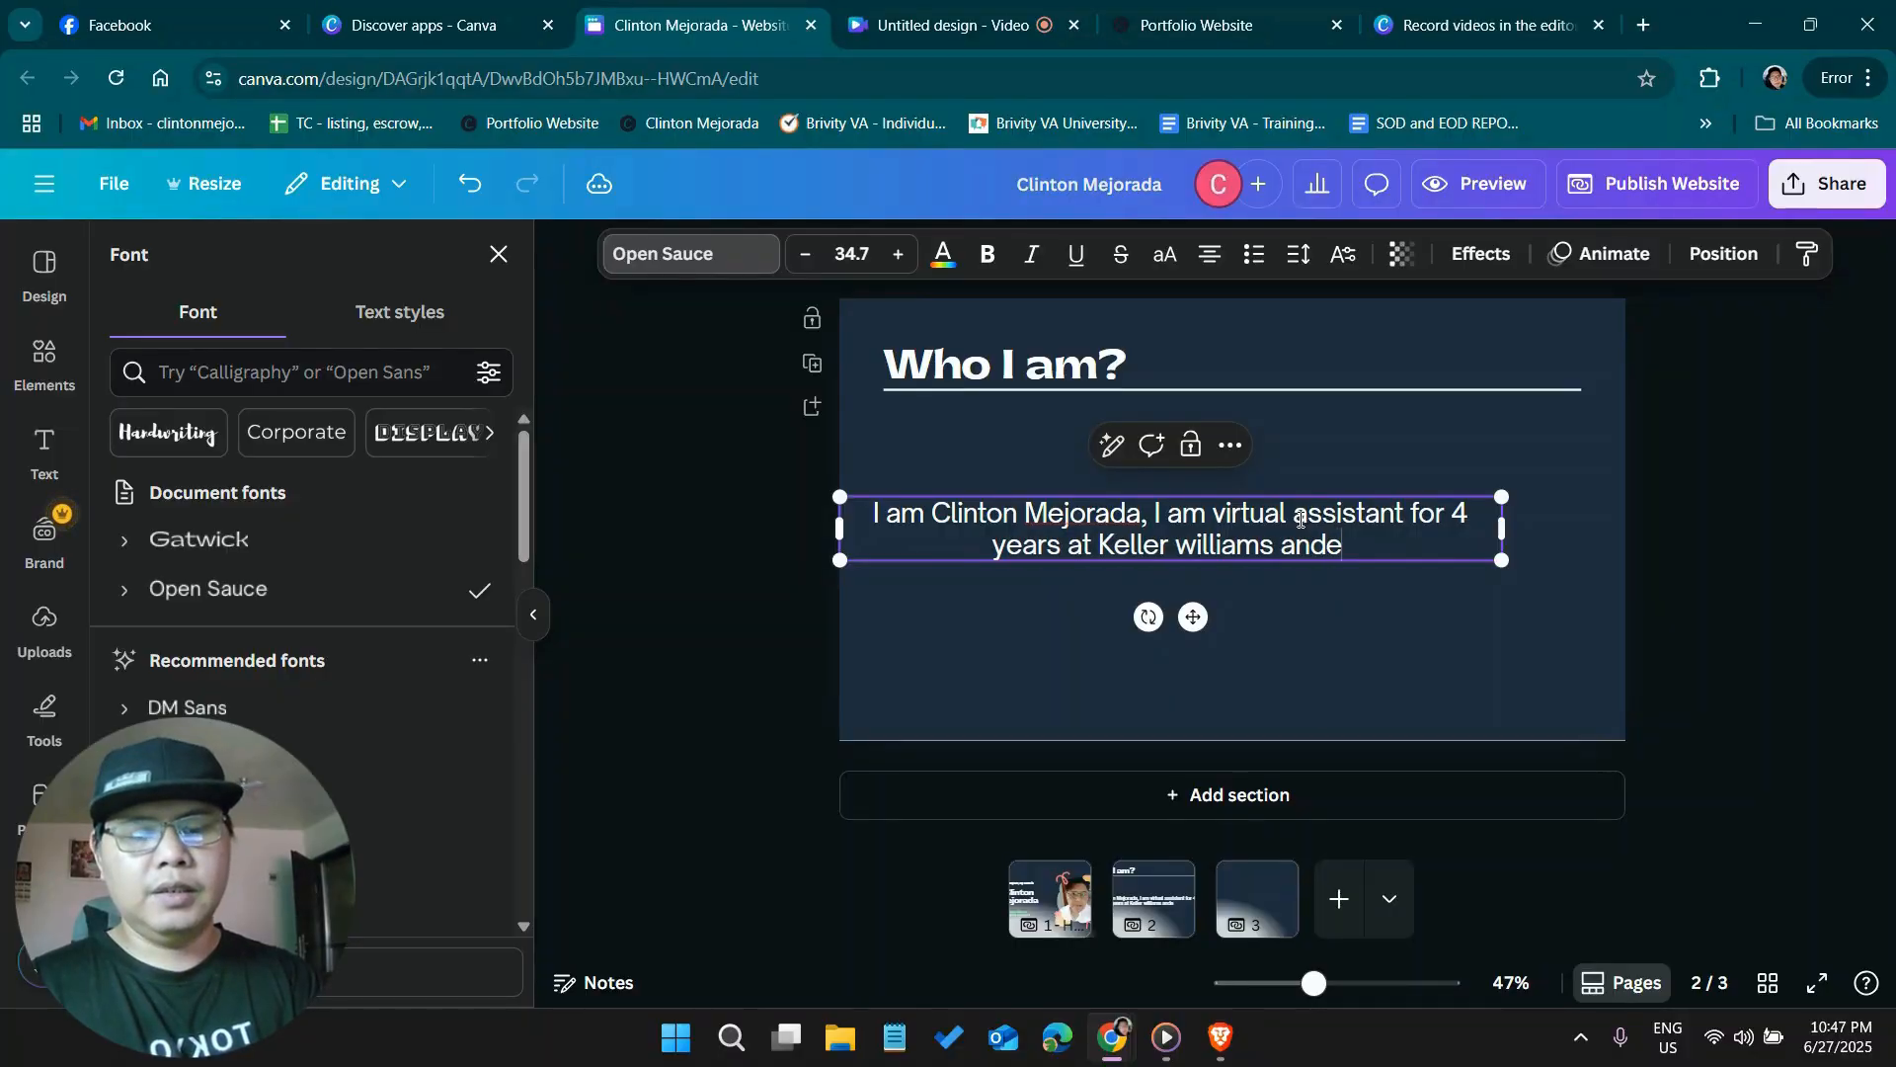
pyautogui.write('Xp realty,')
pyautogui.hotkey('ctrl', 'a')
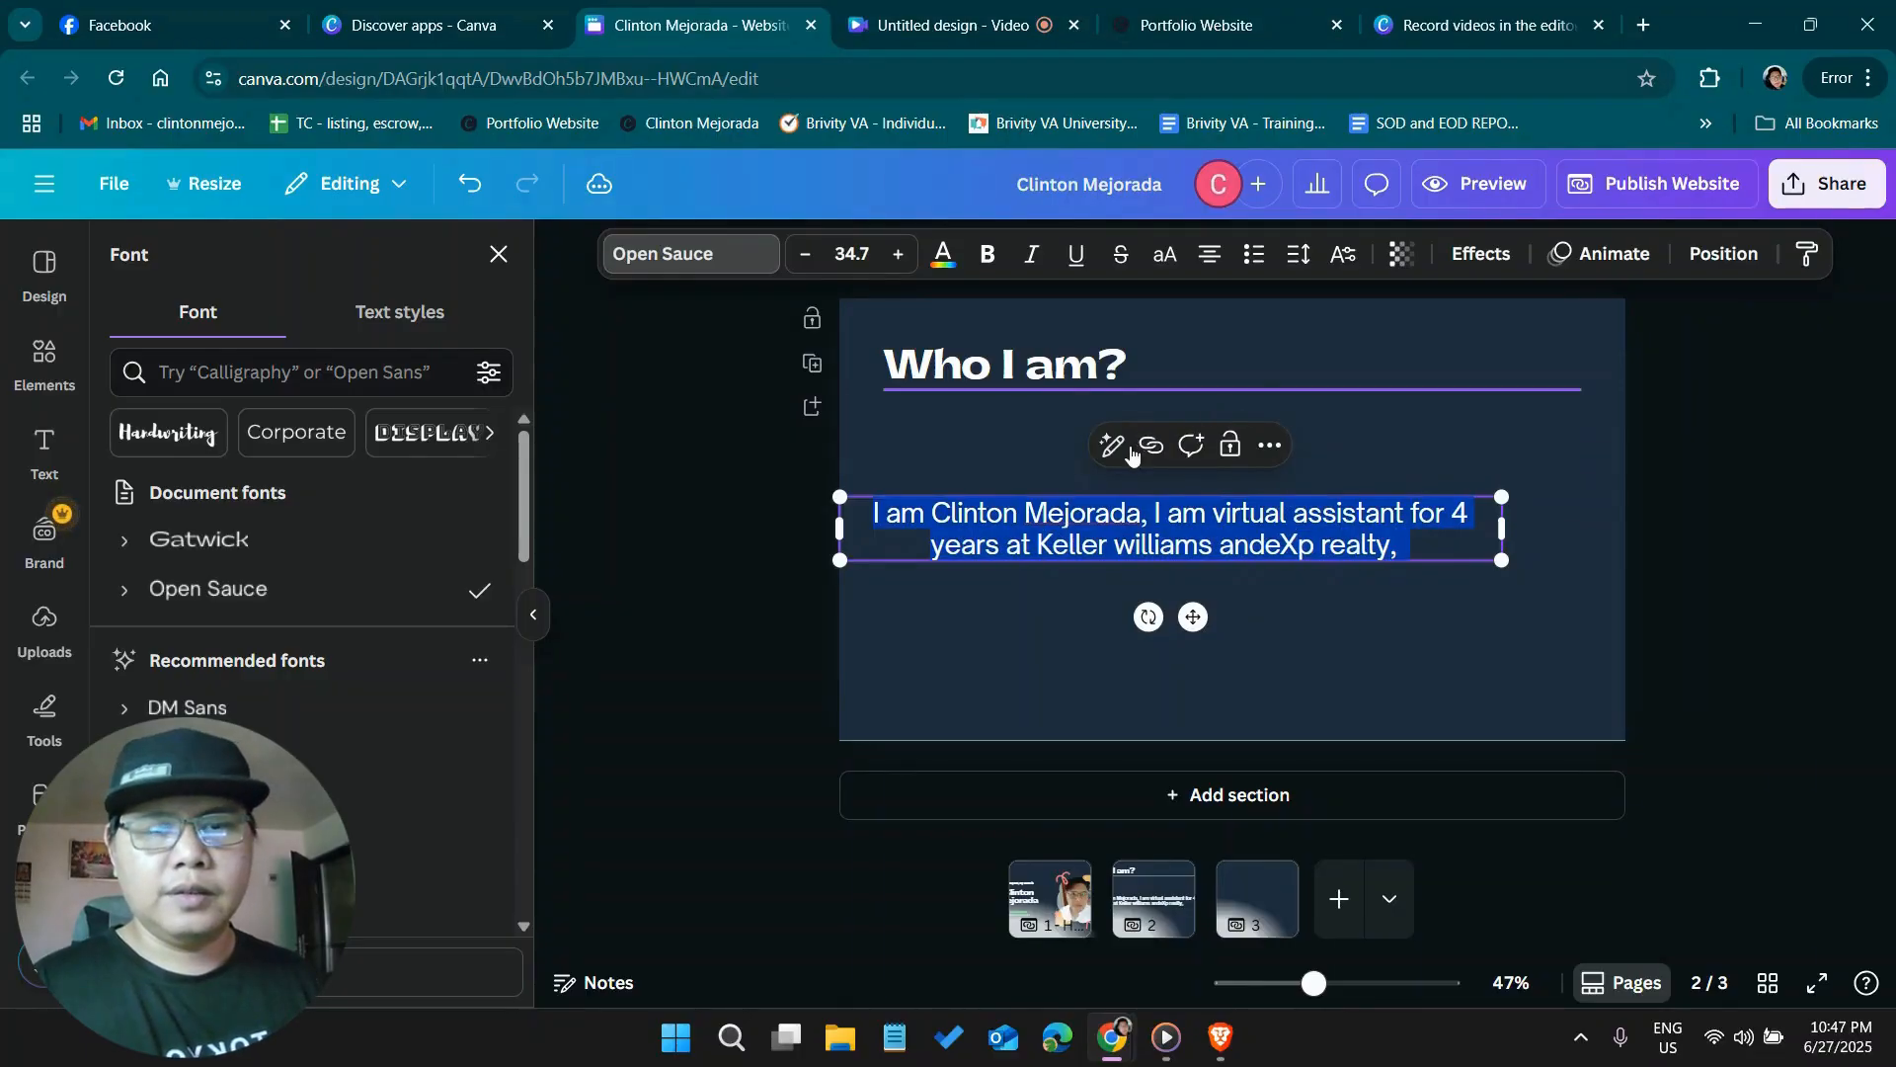
pyautogui.click(1095, 447)
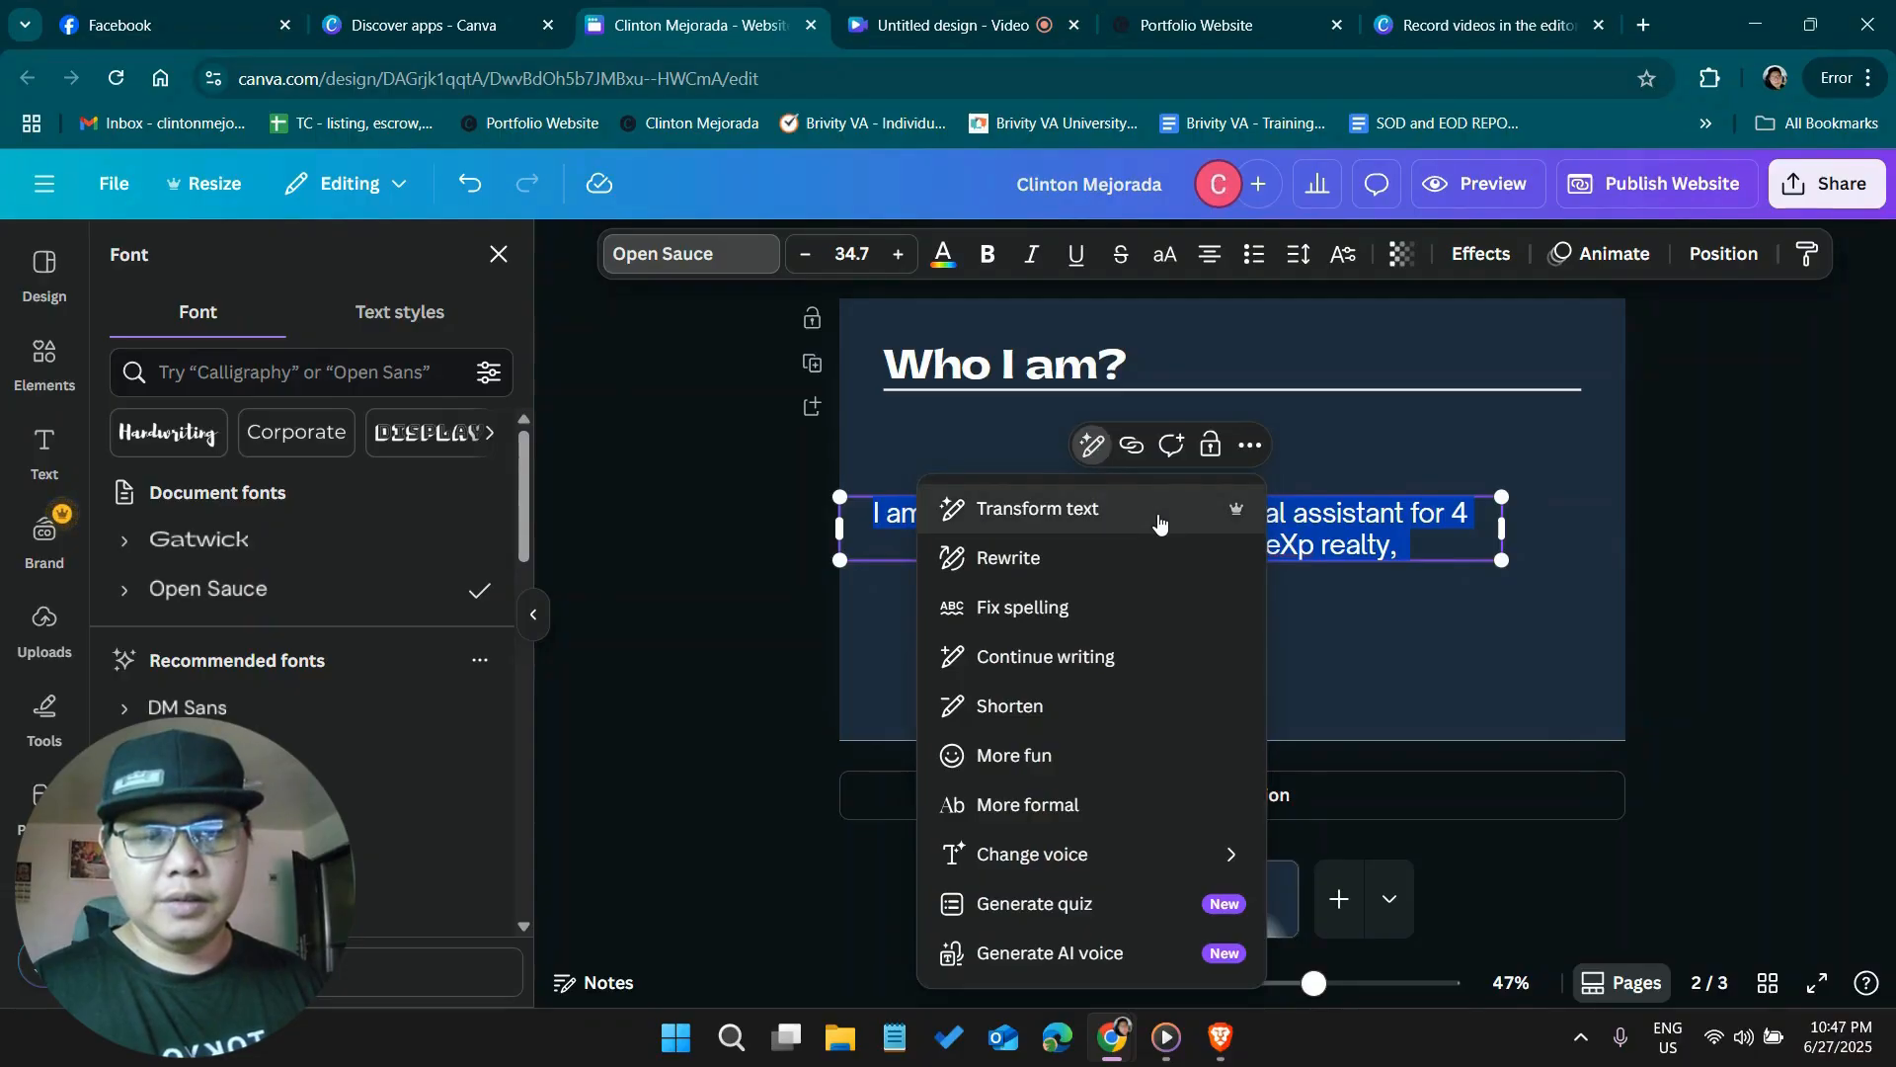
pyautogui.click(1106, 559)
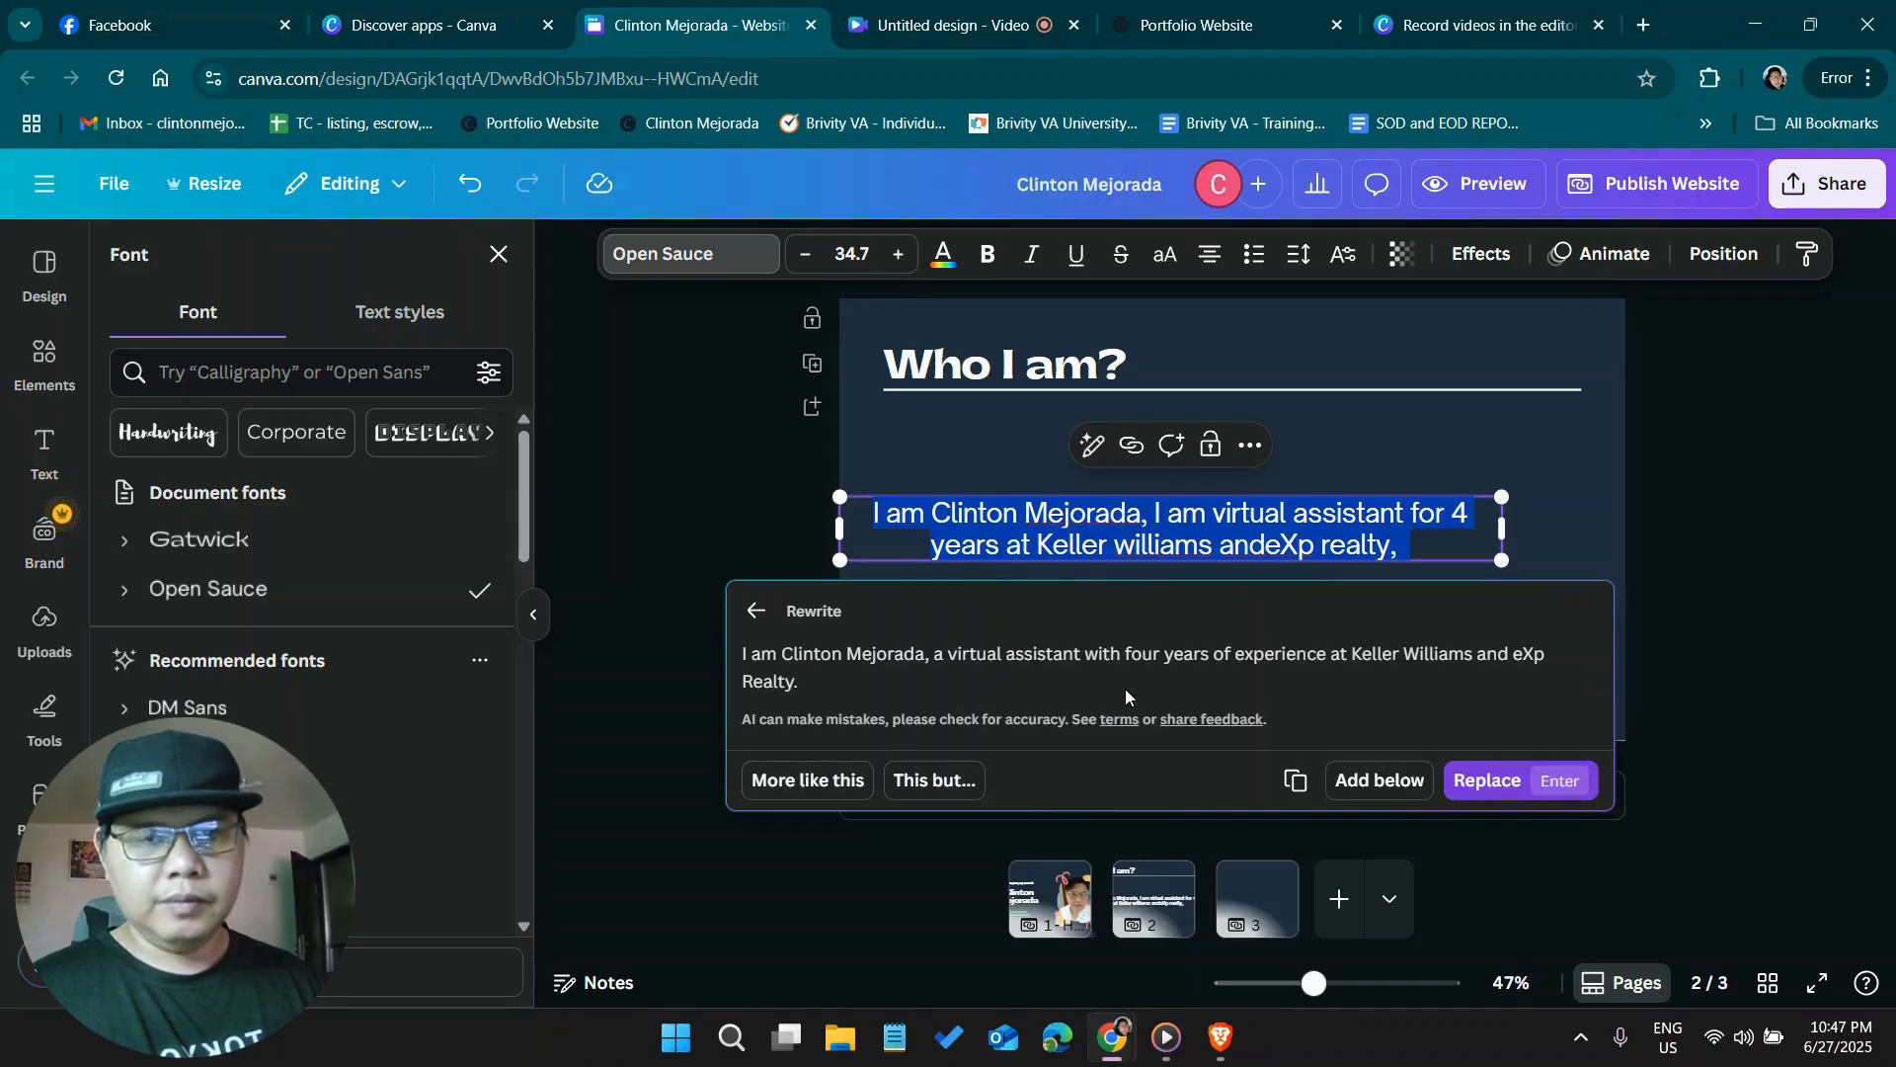
pyautogui.click(756, 611)
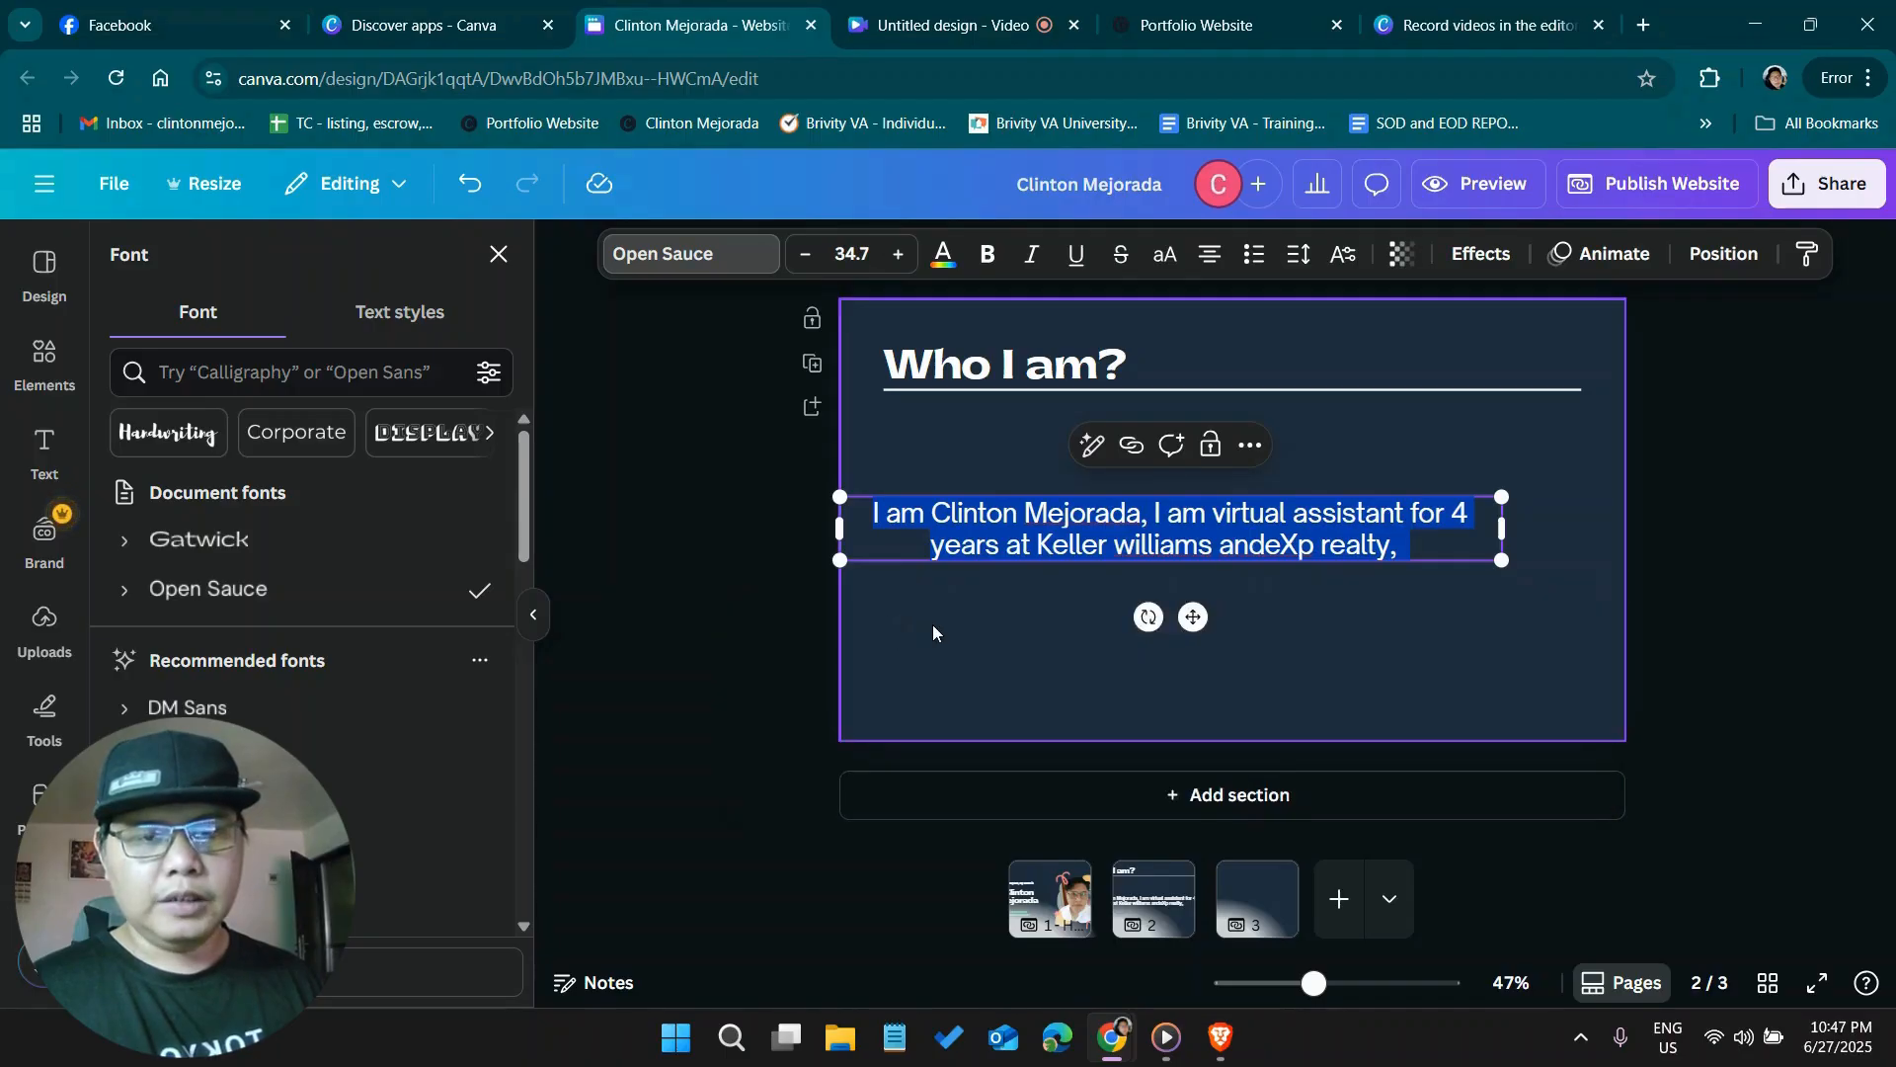
# Extend the selected introduction with the AI Continue writing option and insert the generated text
pyautogui.click(1088, 455)
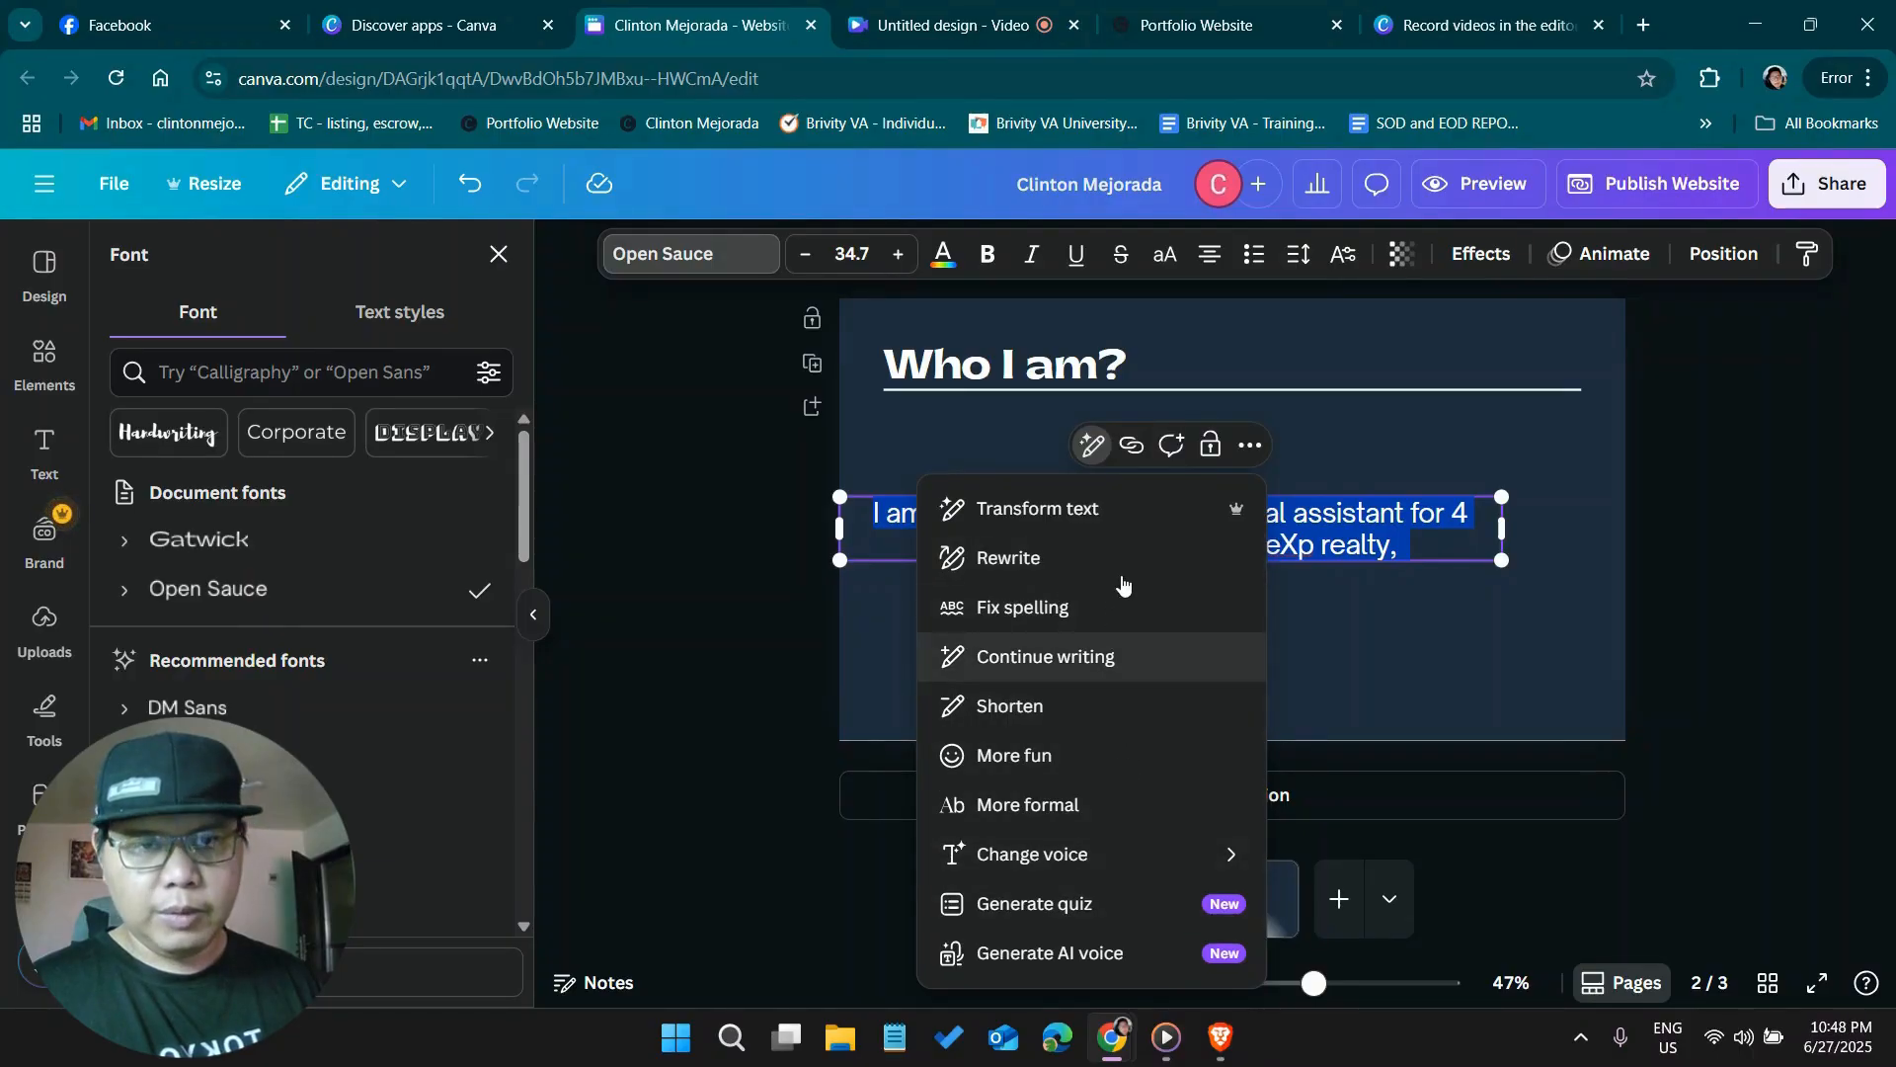
pyautogui.click(1140, 655)
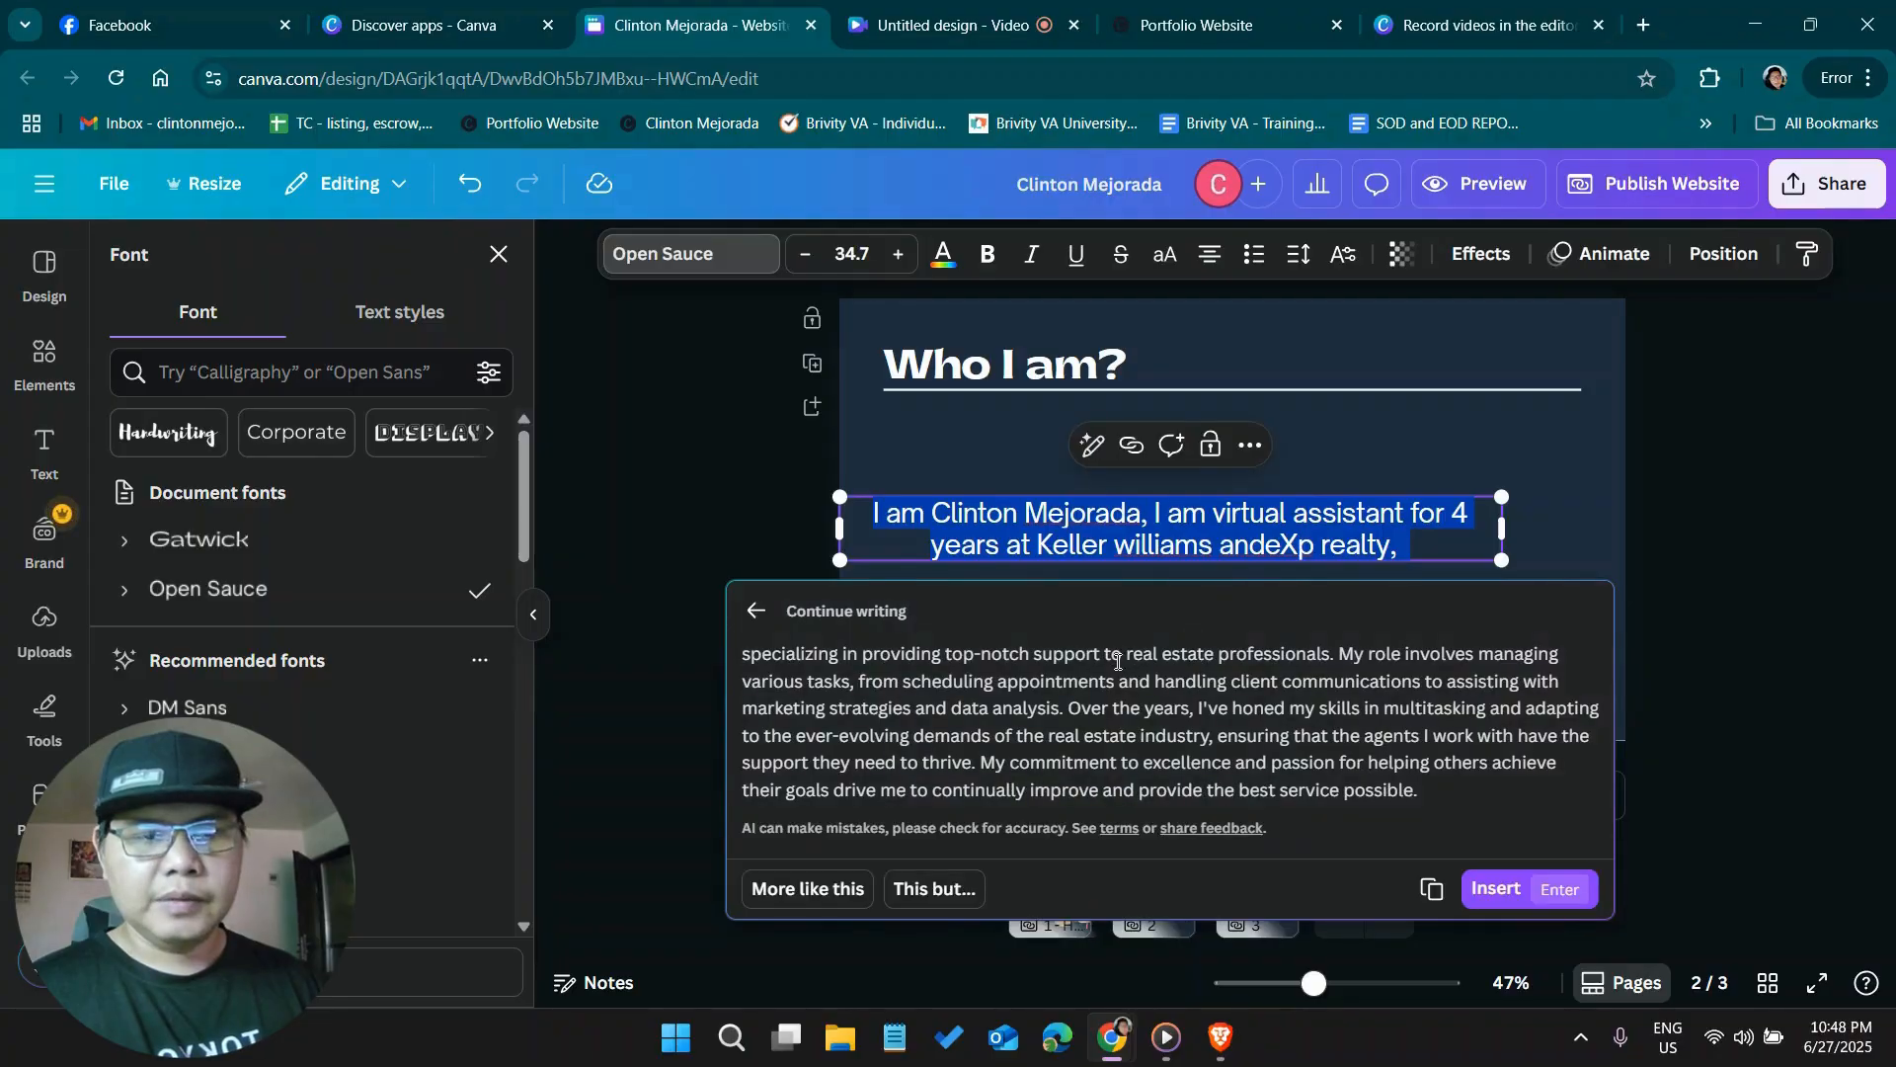
pyautogui.click(1488, 892)
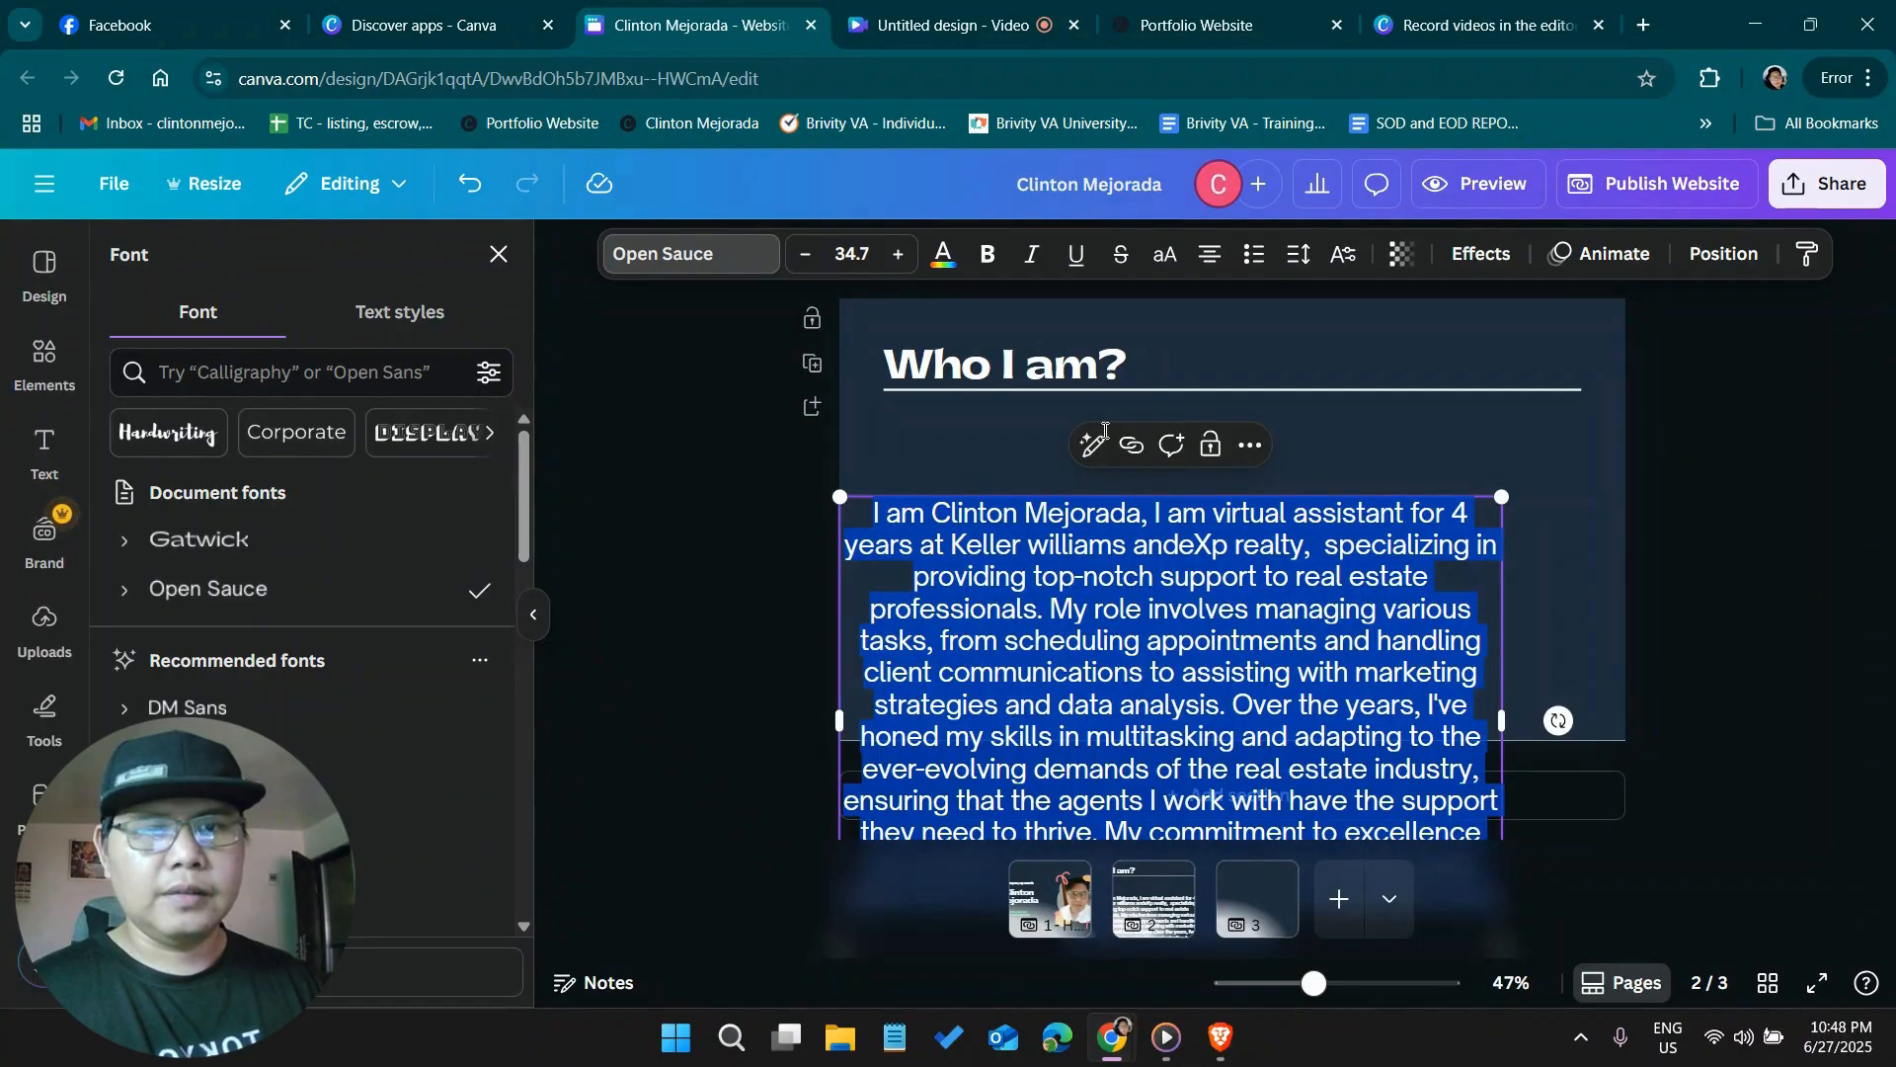
# Set the introduction paragraph's font size to 25 and align its text to the left
pyautogui.click(841, 255)
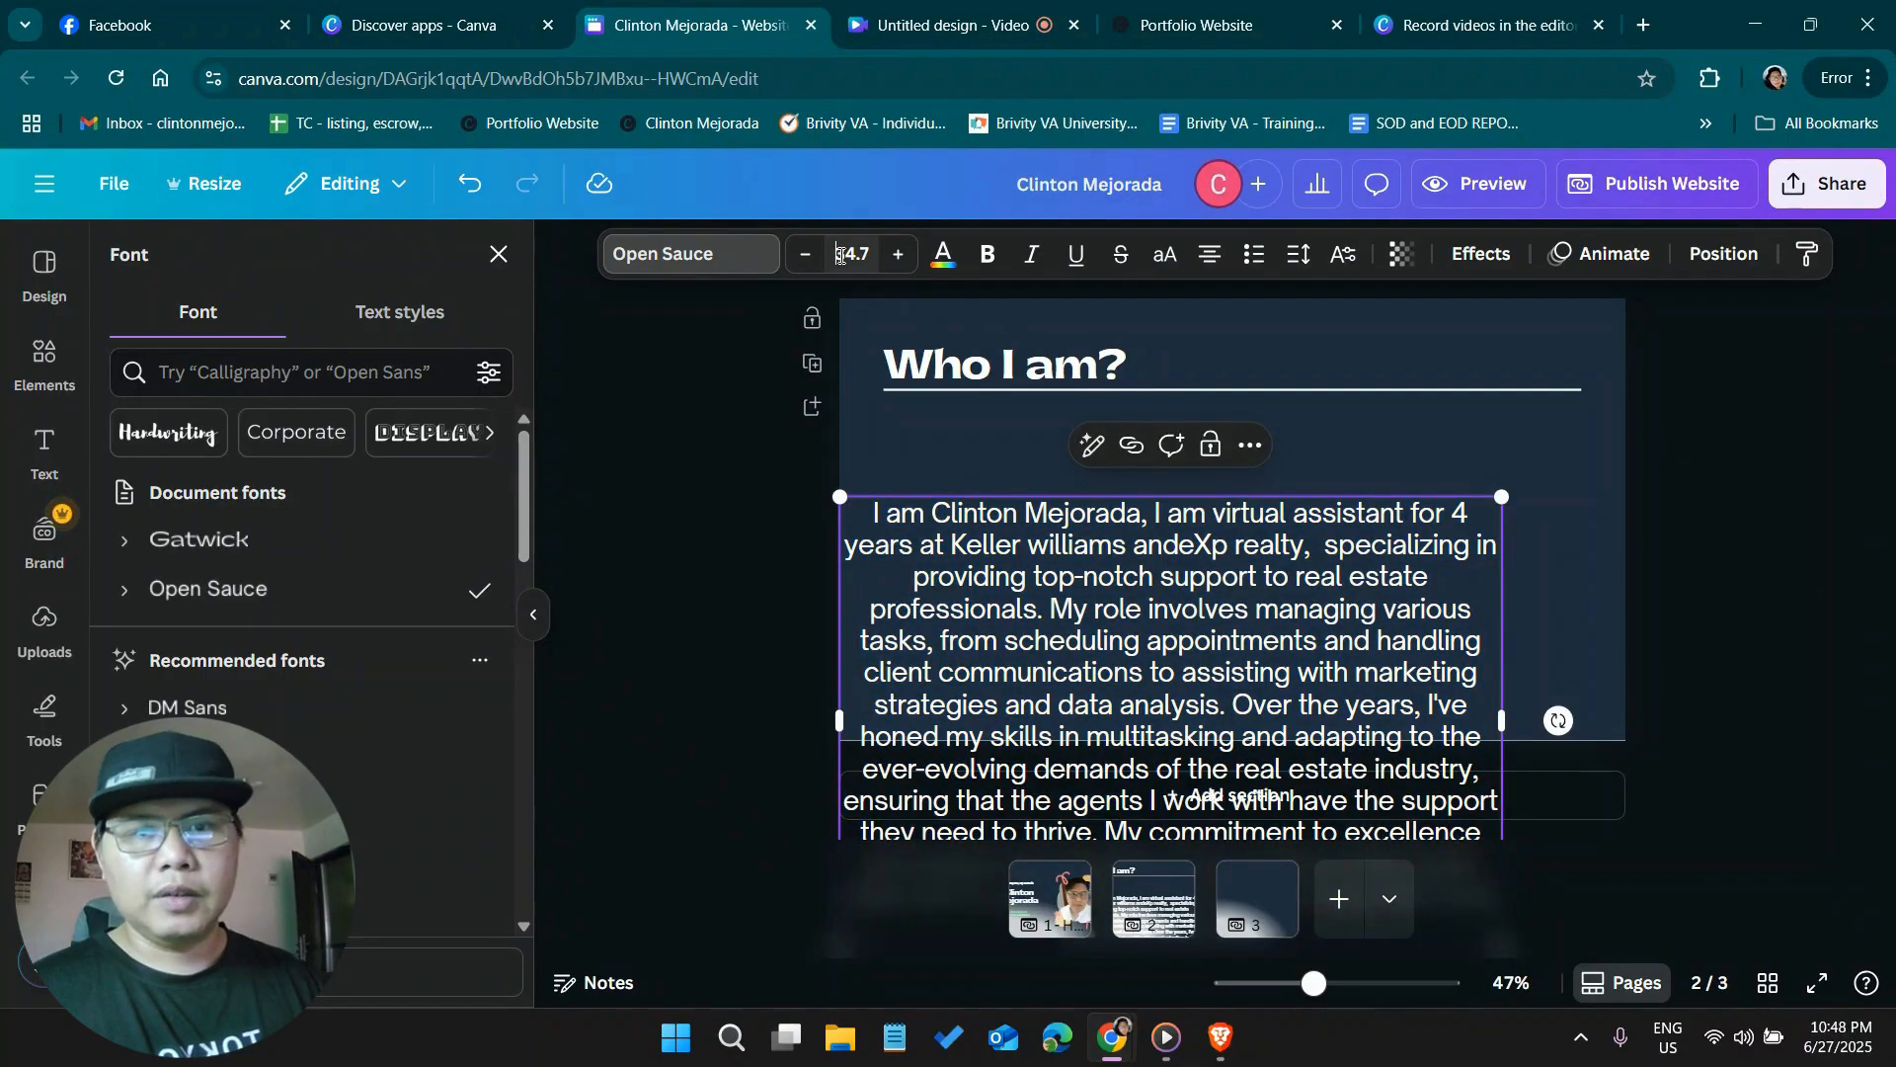
pyautogui.write('12')
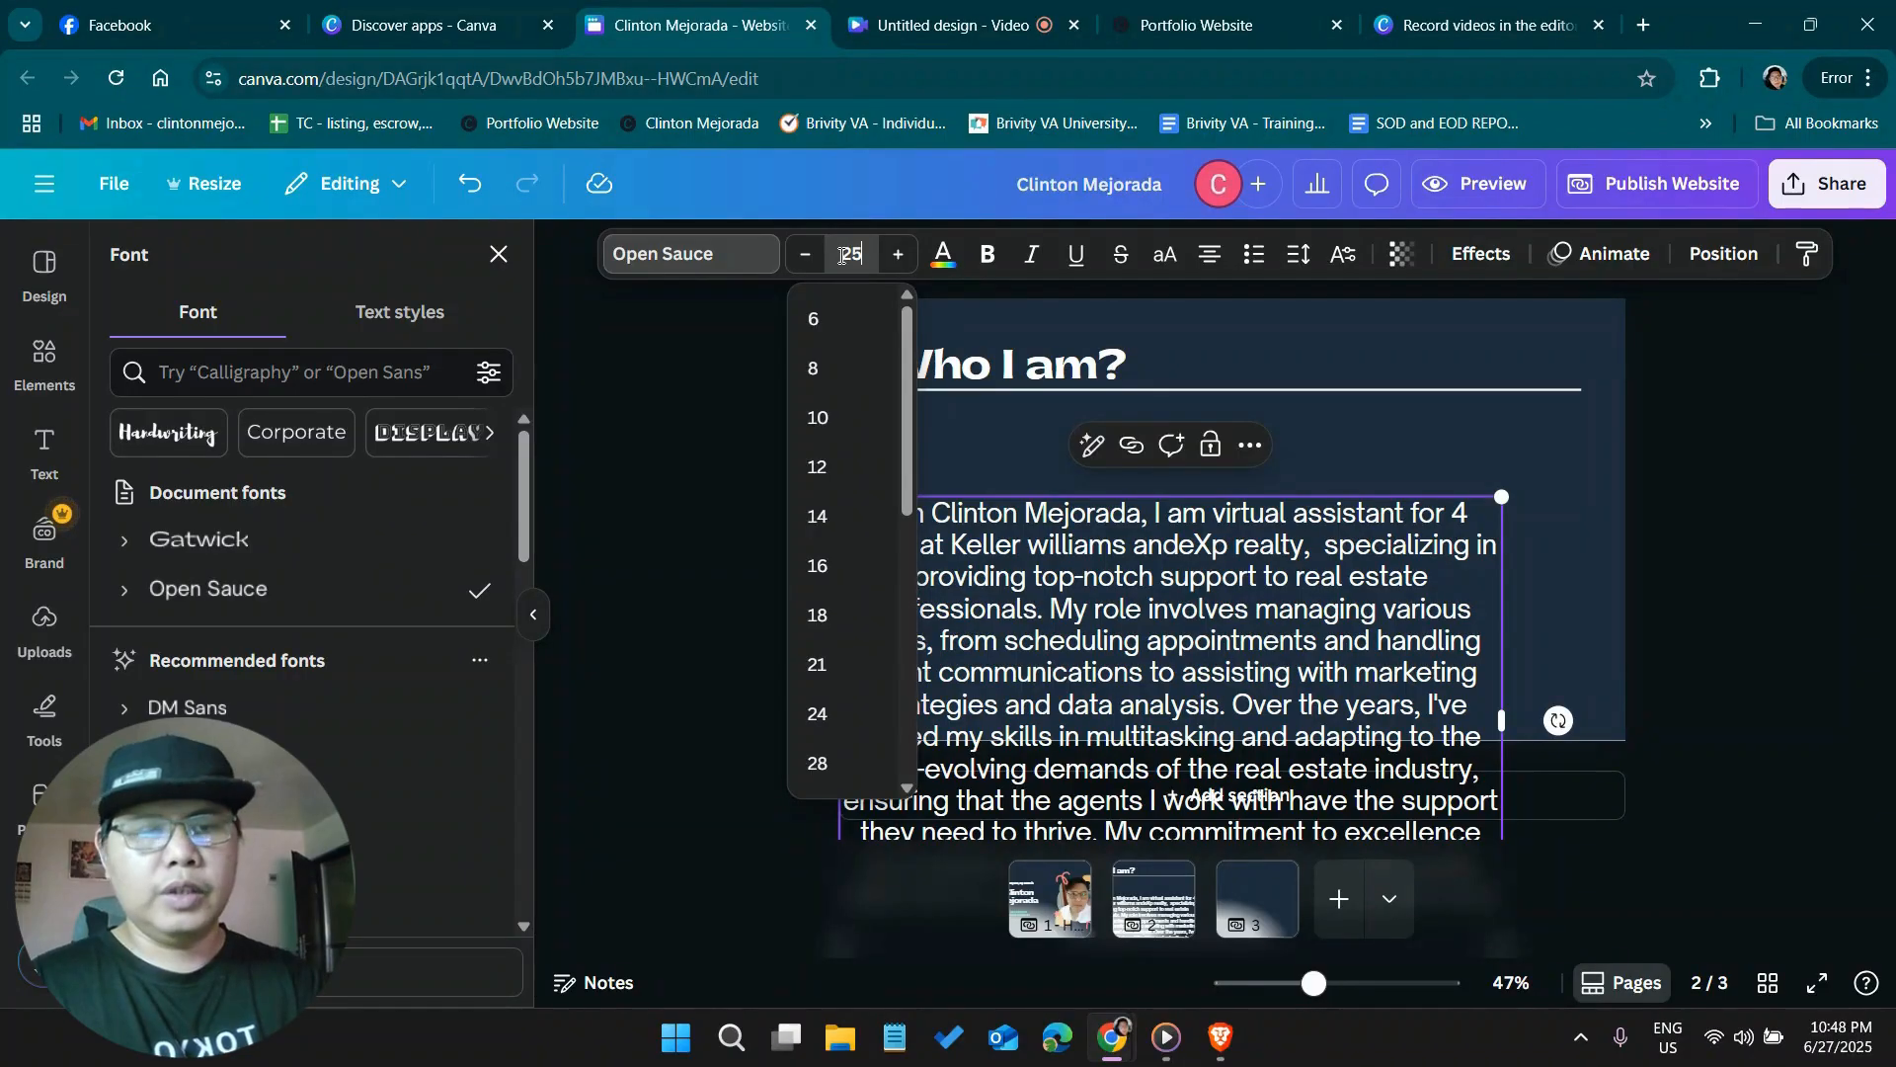
pyautogui.press('Return')
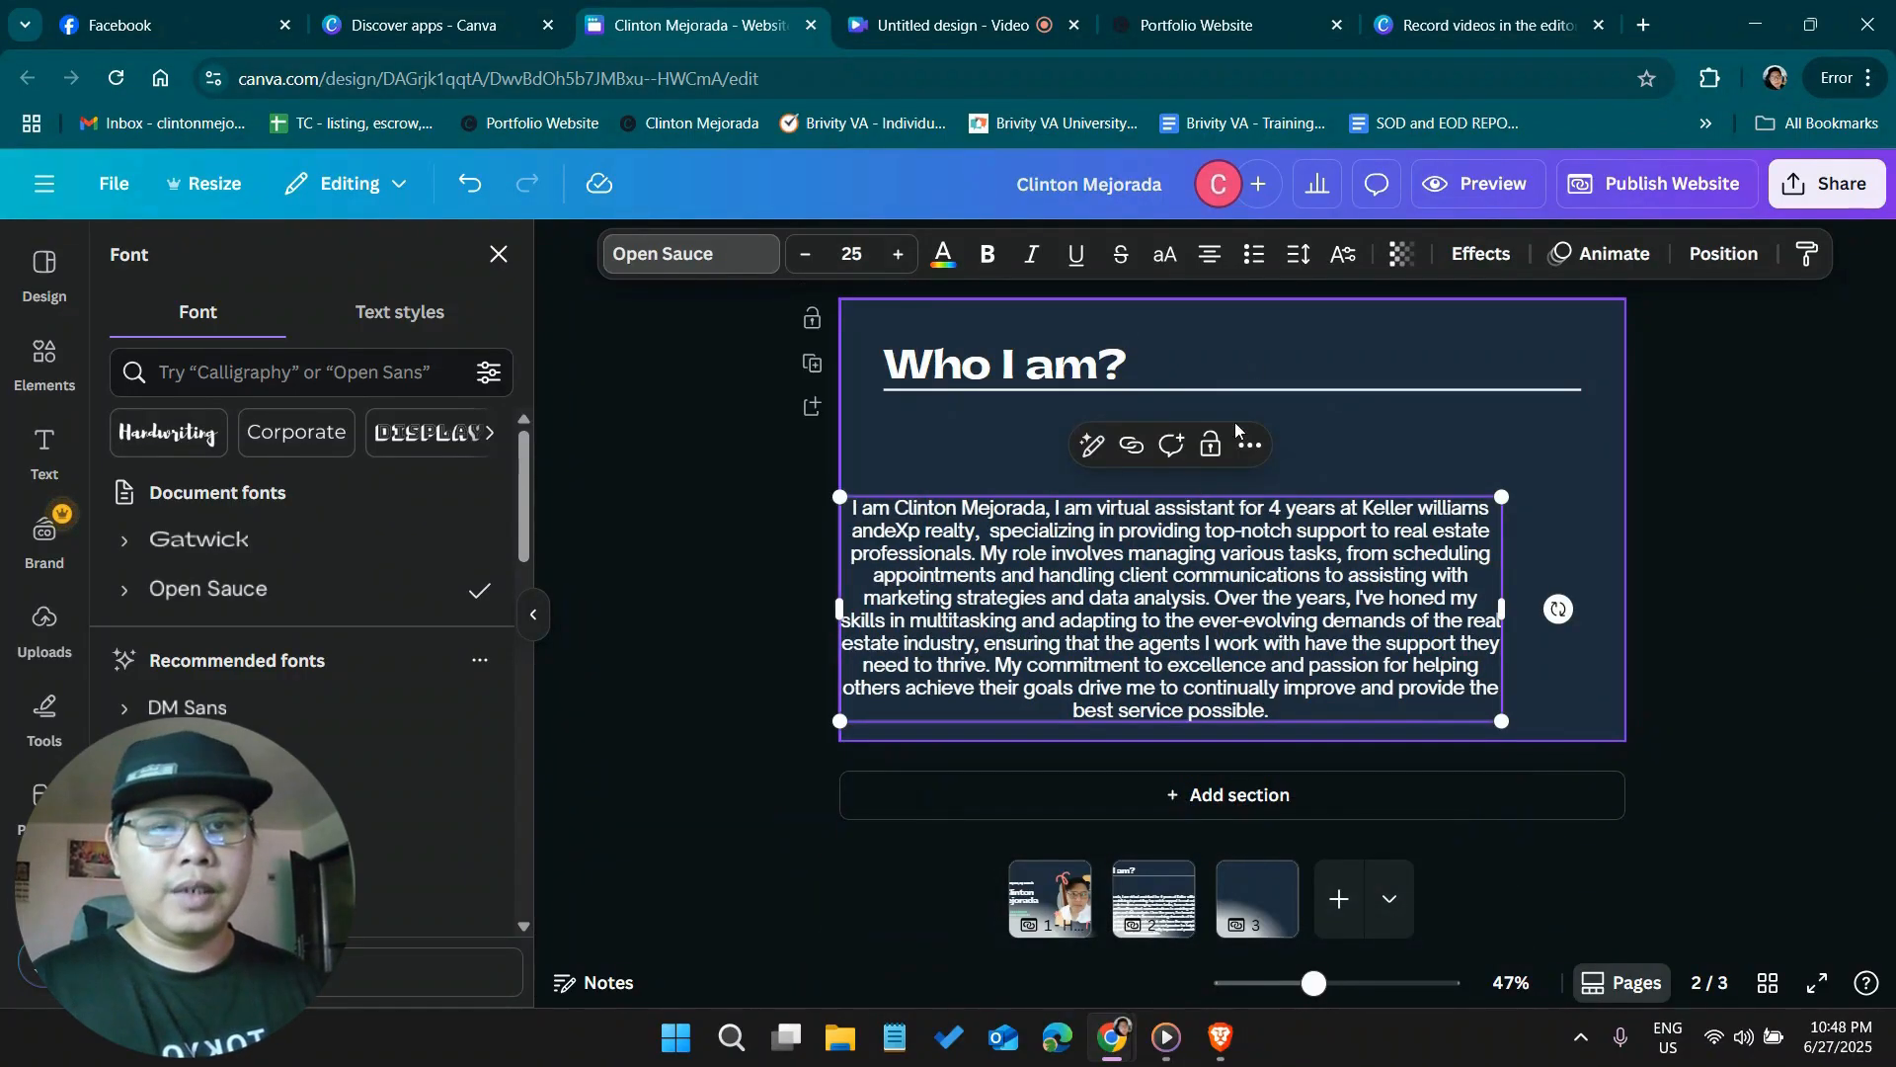
pyautogui.click(1217, 262)
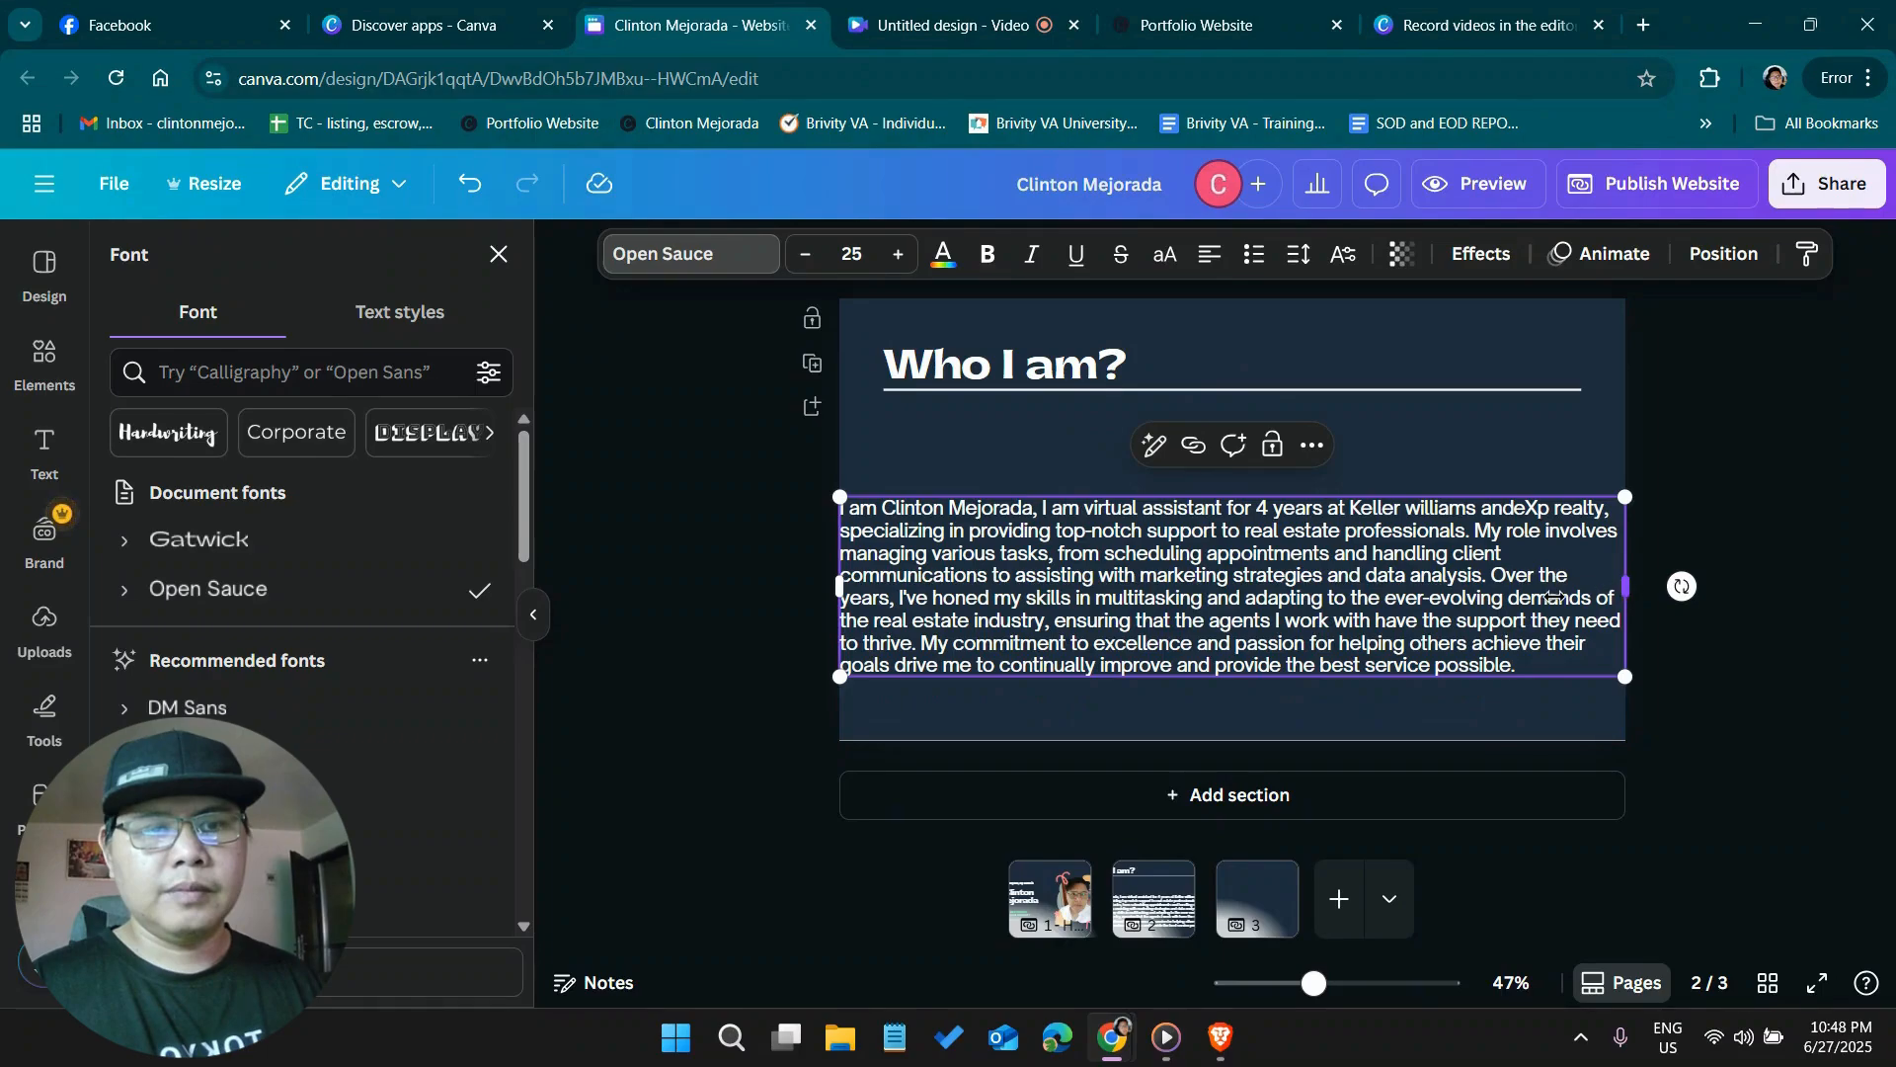
# Narrow the introduction's text box to the width of the heading line and place it just below that line, with both ends aligned
pyautogui.moveTo(1627, 588); pyautogui.dragTo(1549, 598)
pyautogui.moveTo(1013, 597); pyautogui.dragTo(1036, 561)
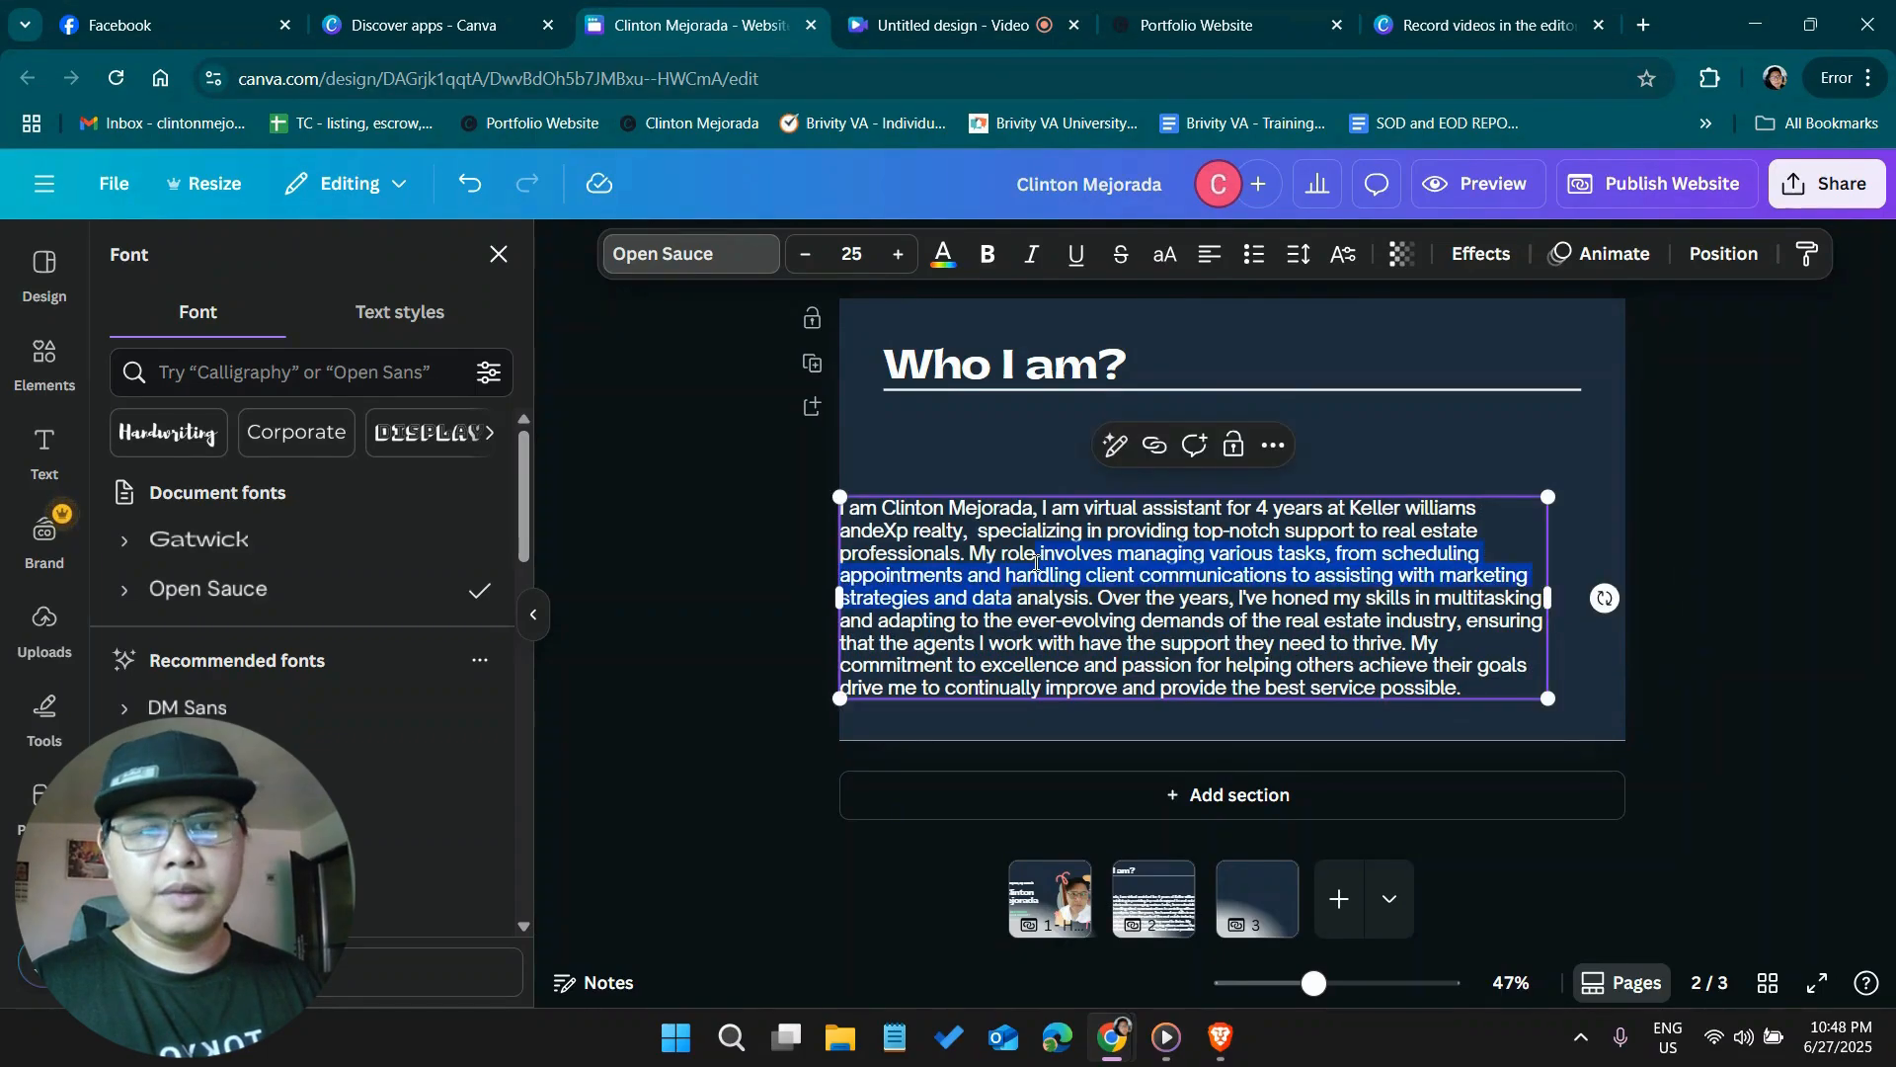
pyautogui.click(1681, 477)
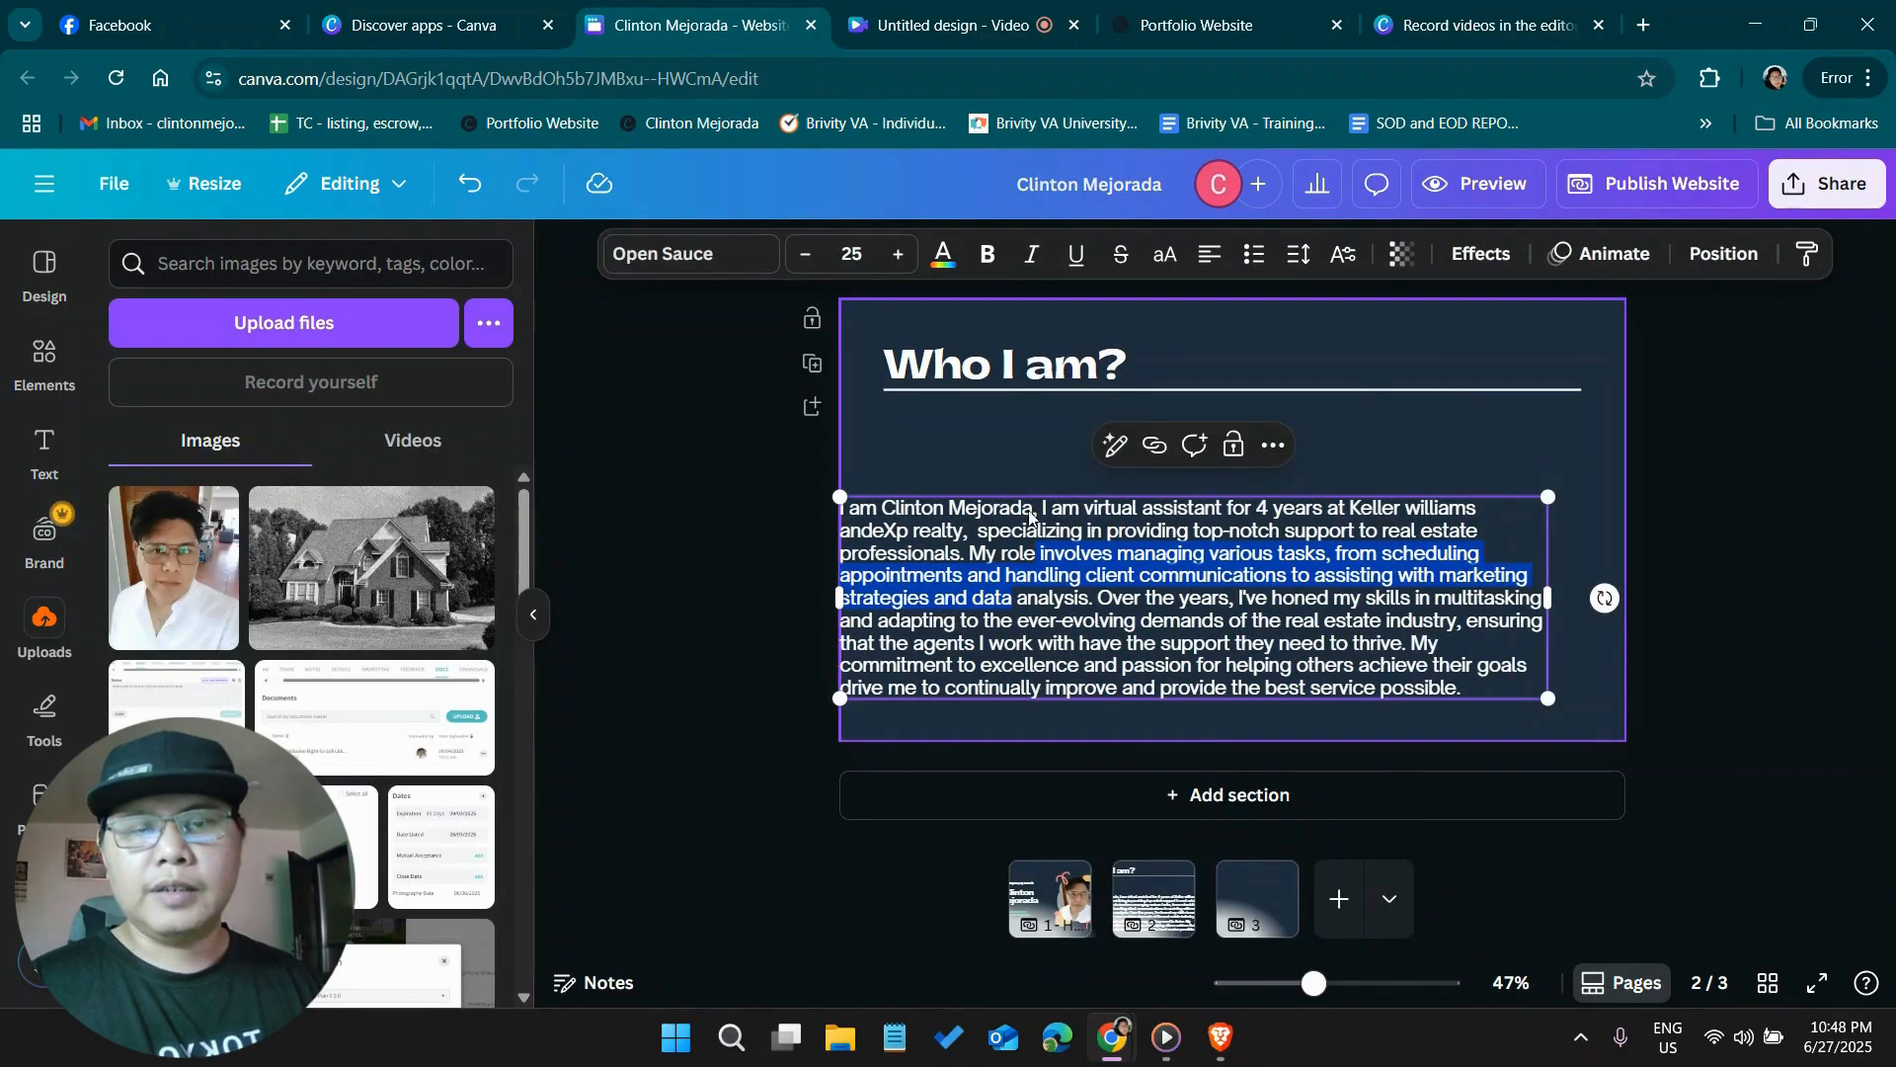
pyautogui.click(885, 458)
pyautogui.click(920, 551)
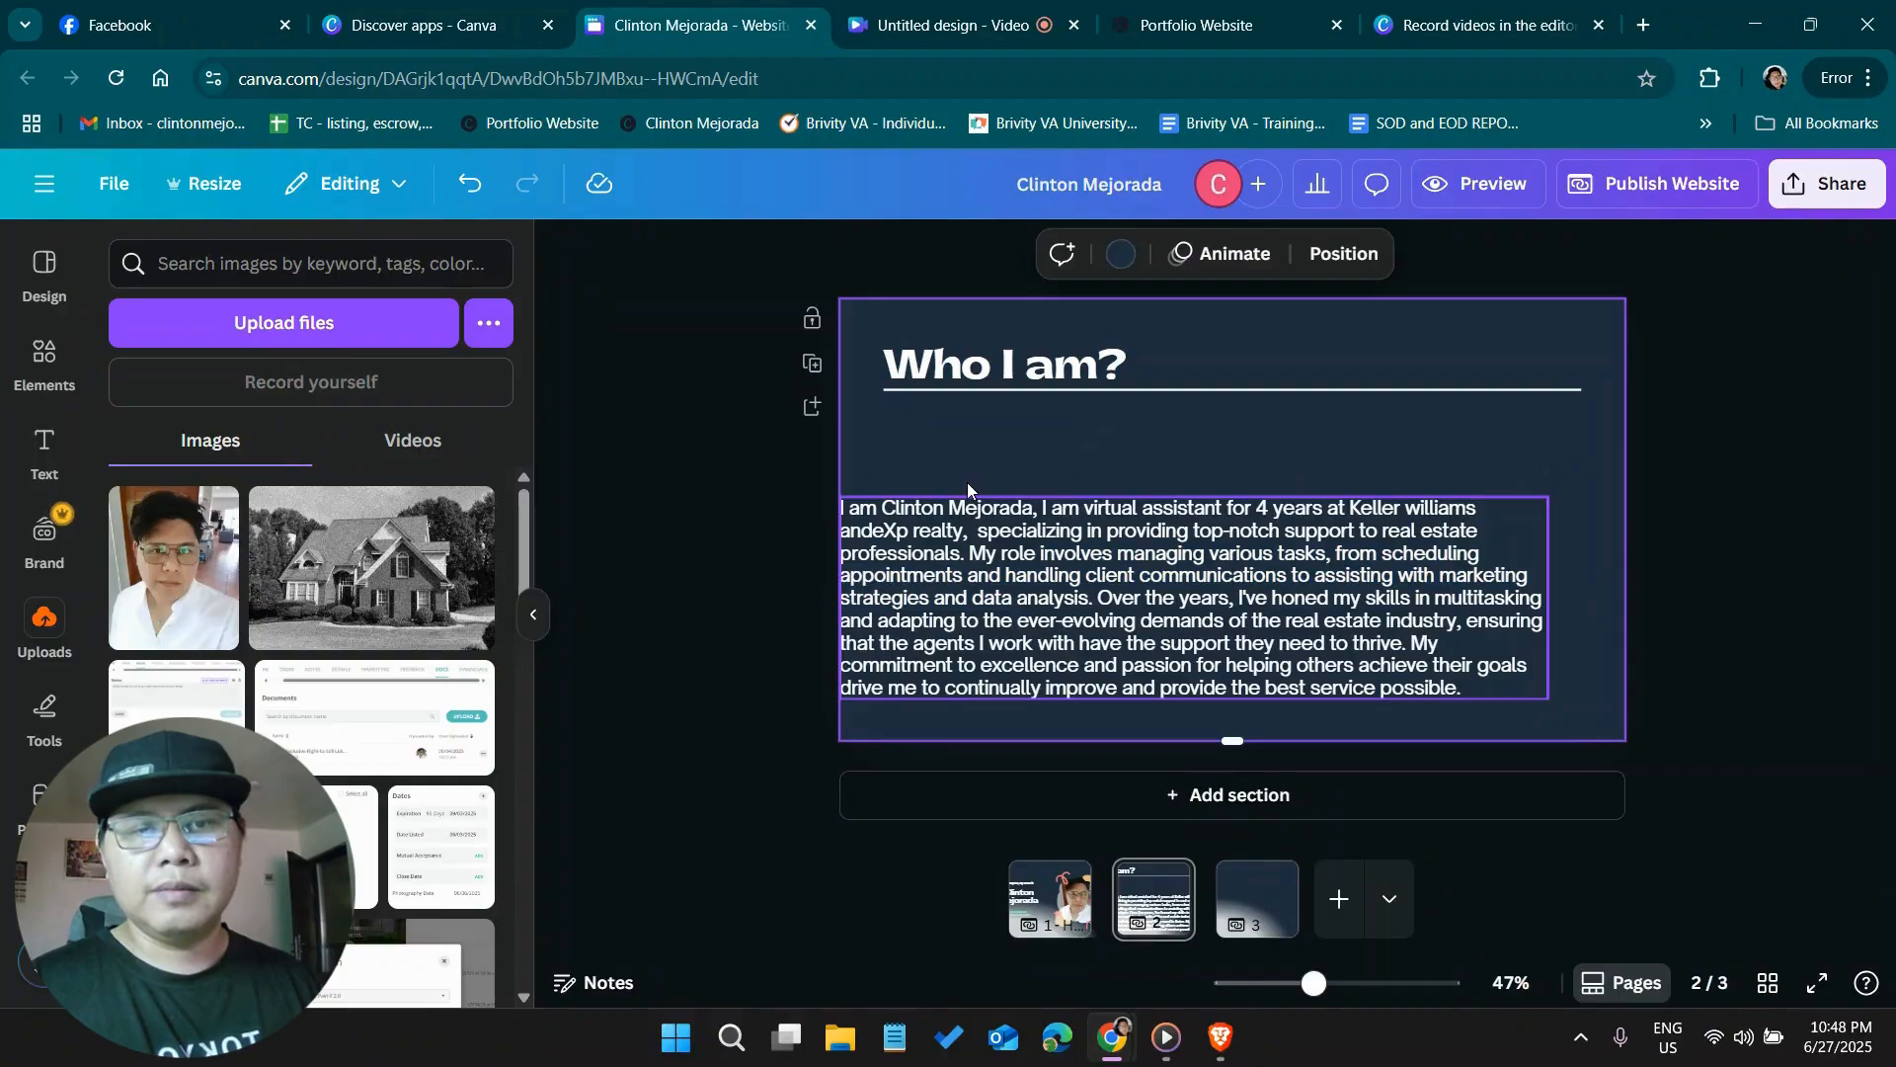
pyautogui.moveTo(922, 547); pyautogui.dragTo(964, 470)
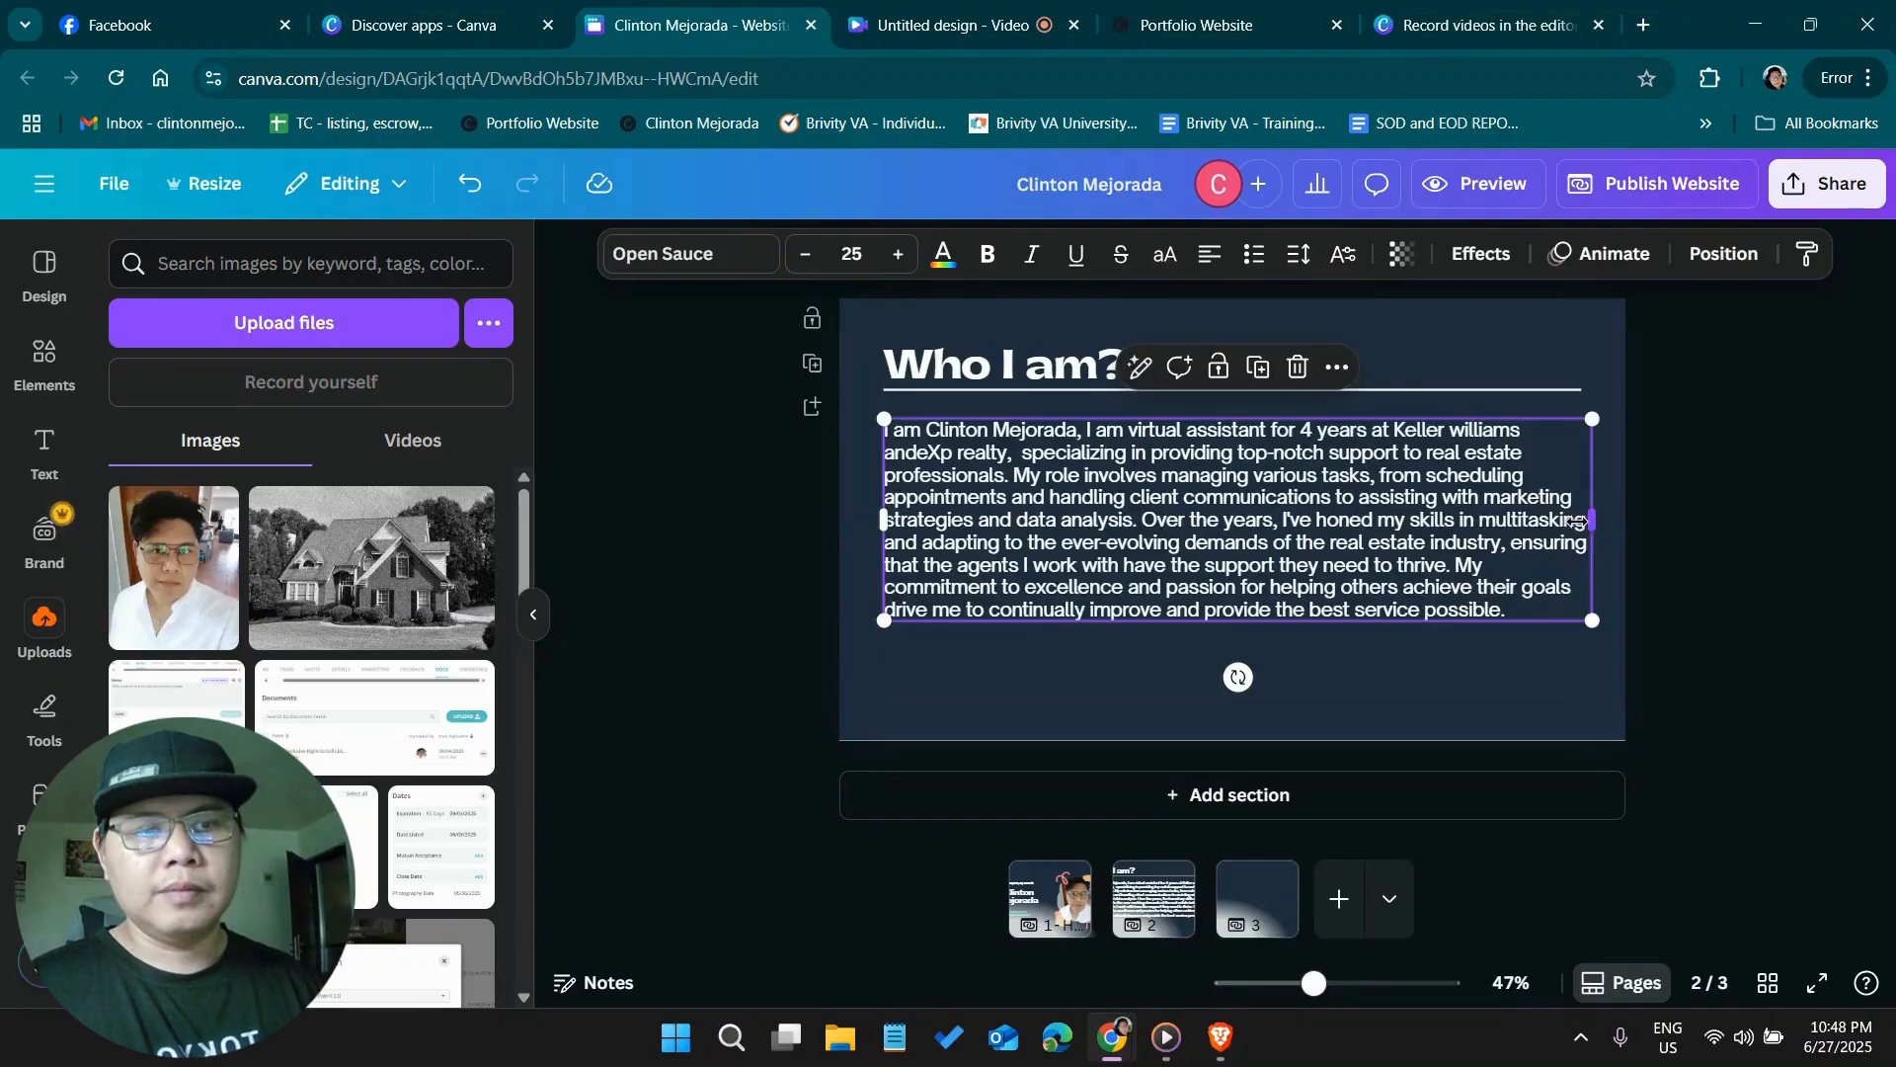
pyautogui.moveTo(1590, 526); pyautogui.dragTo(1581, 530)
pyautogui.click(1782, 573)
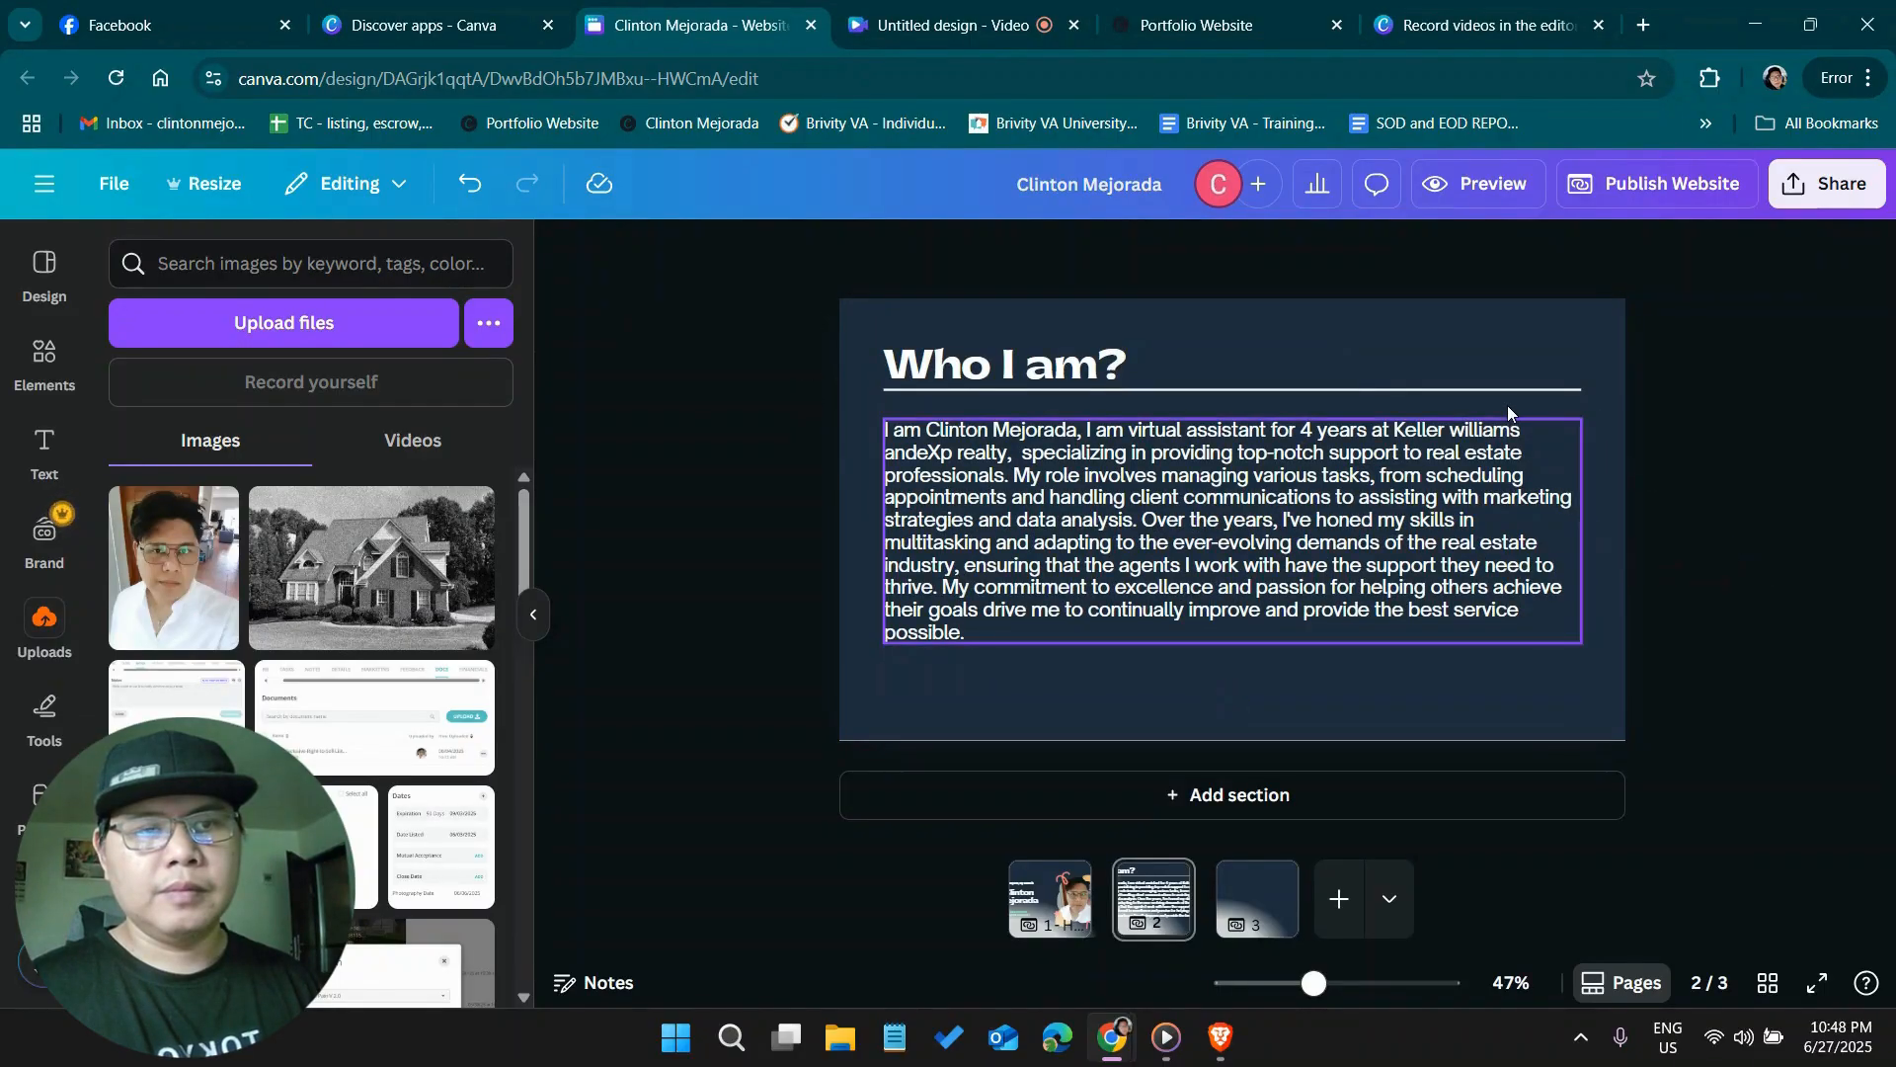
# Duplicate the heading line and place the copy below the paragraph near the bottom edge of page 2, aligned with the original
pyautogui.click(1501, 615)
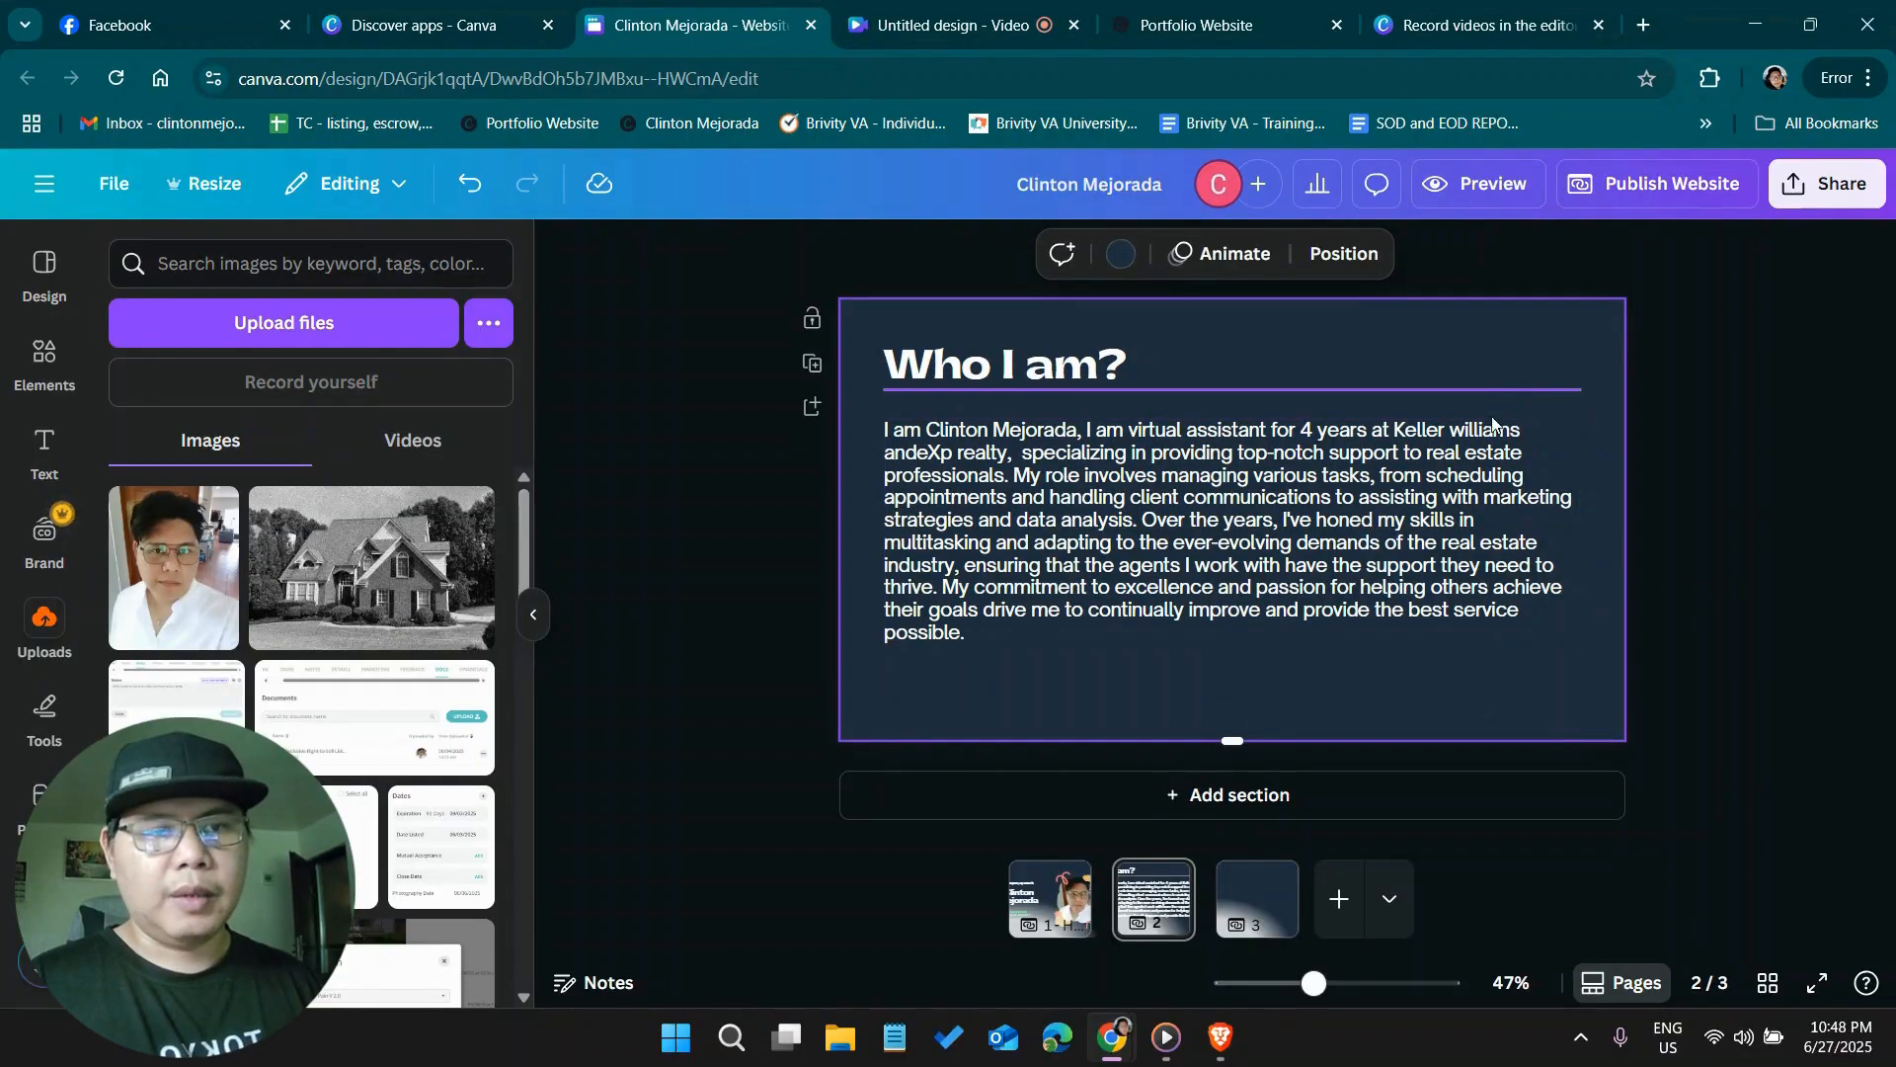
pyautogui.moveTo(1450, 697); pyautogui.dragTo(1449, 719)
pyautogui.click(1751, 494)
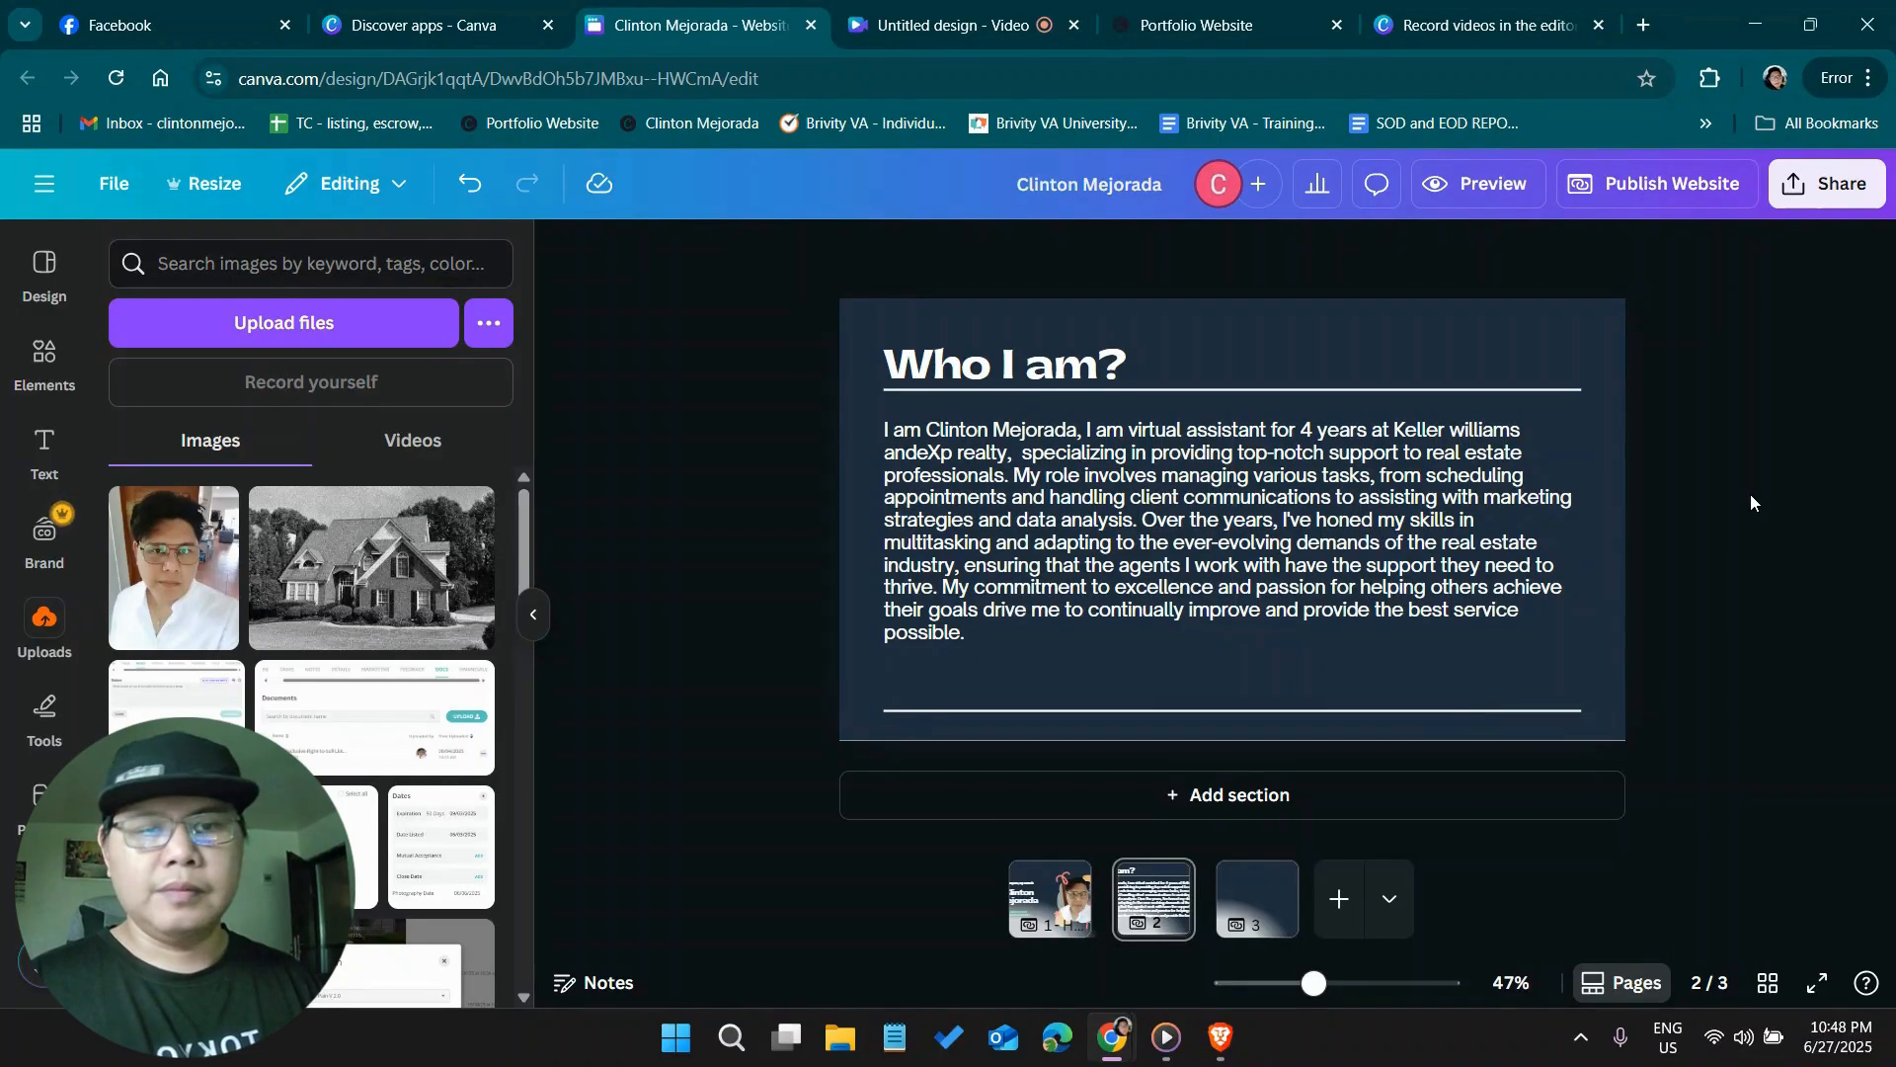
# Copy the "Who I am?" heading and both horizontal lines from page 2 and paste them onto page 3
pyautogui.click(1326, 709)
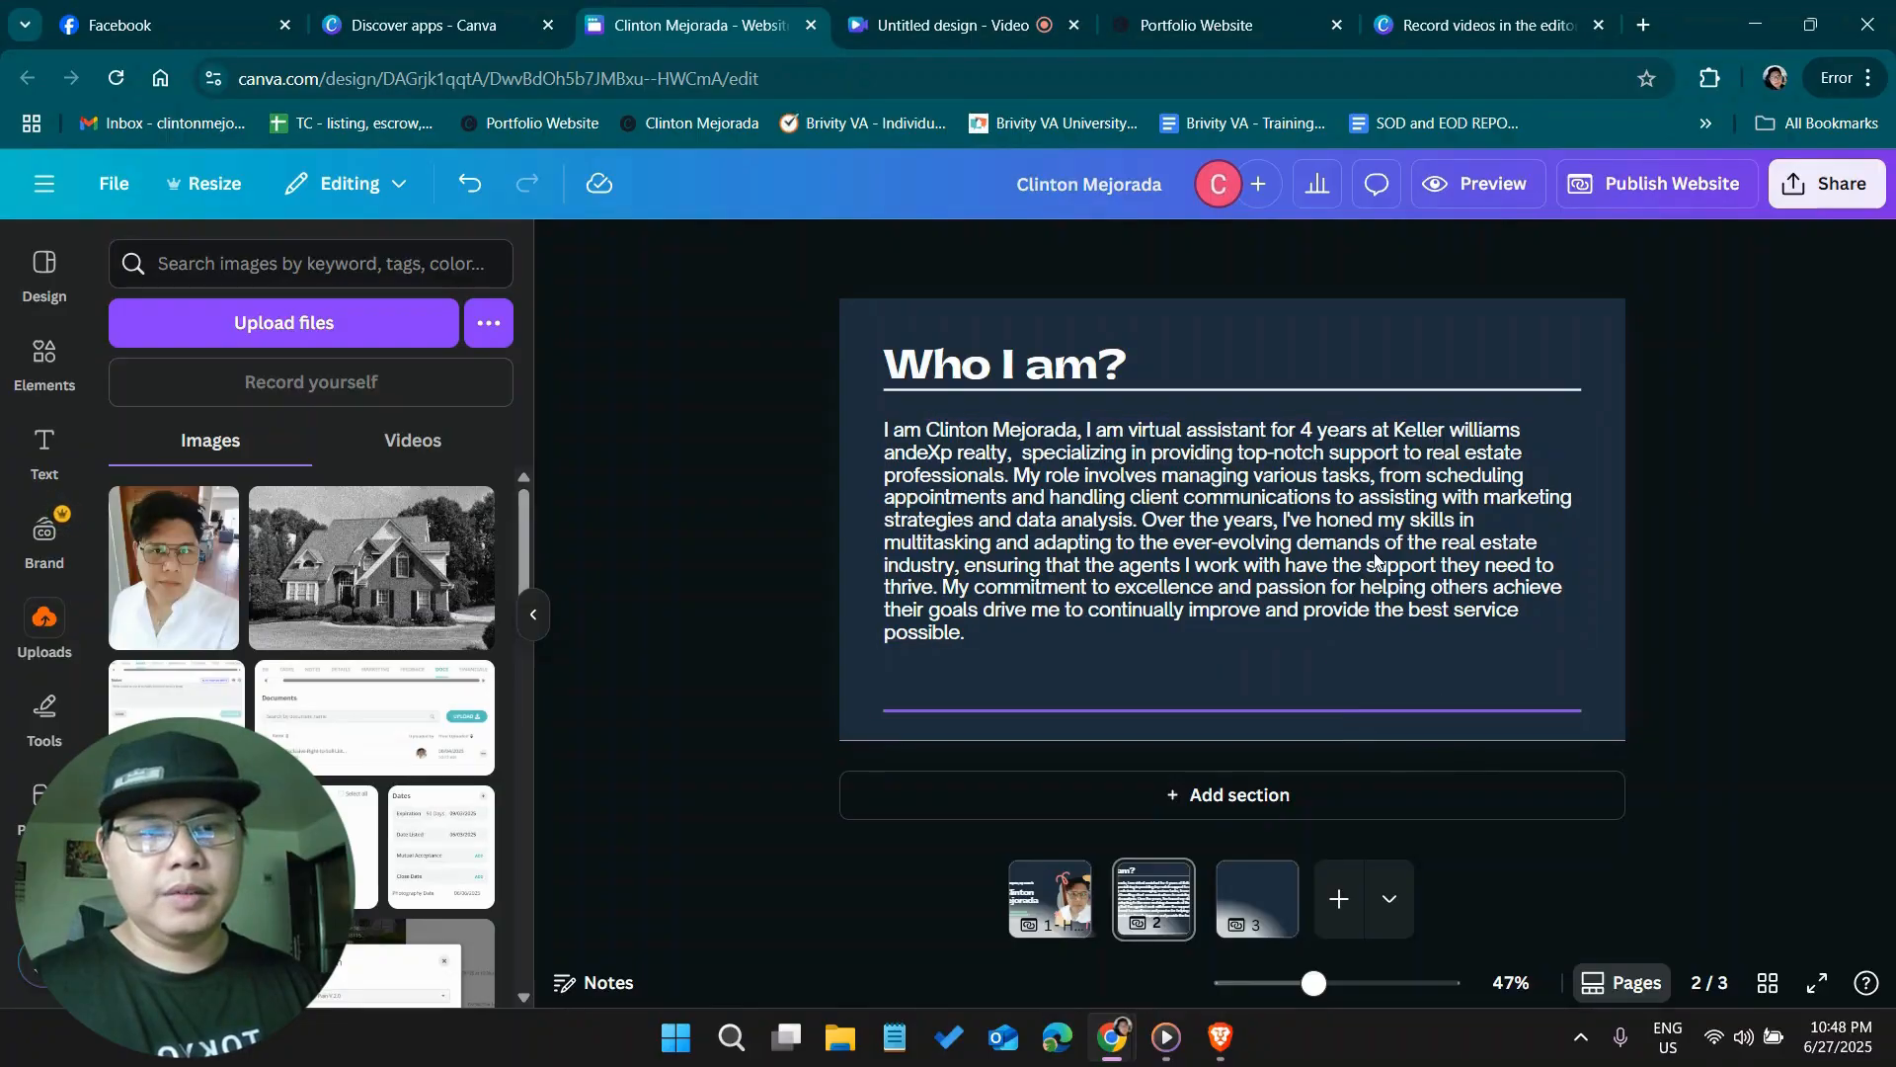
pyautogui.keyDown('shift'); pyautogui.click(1182, 388); pyautogui.keyUp('shift')
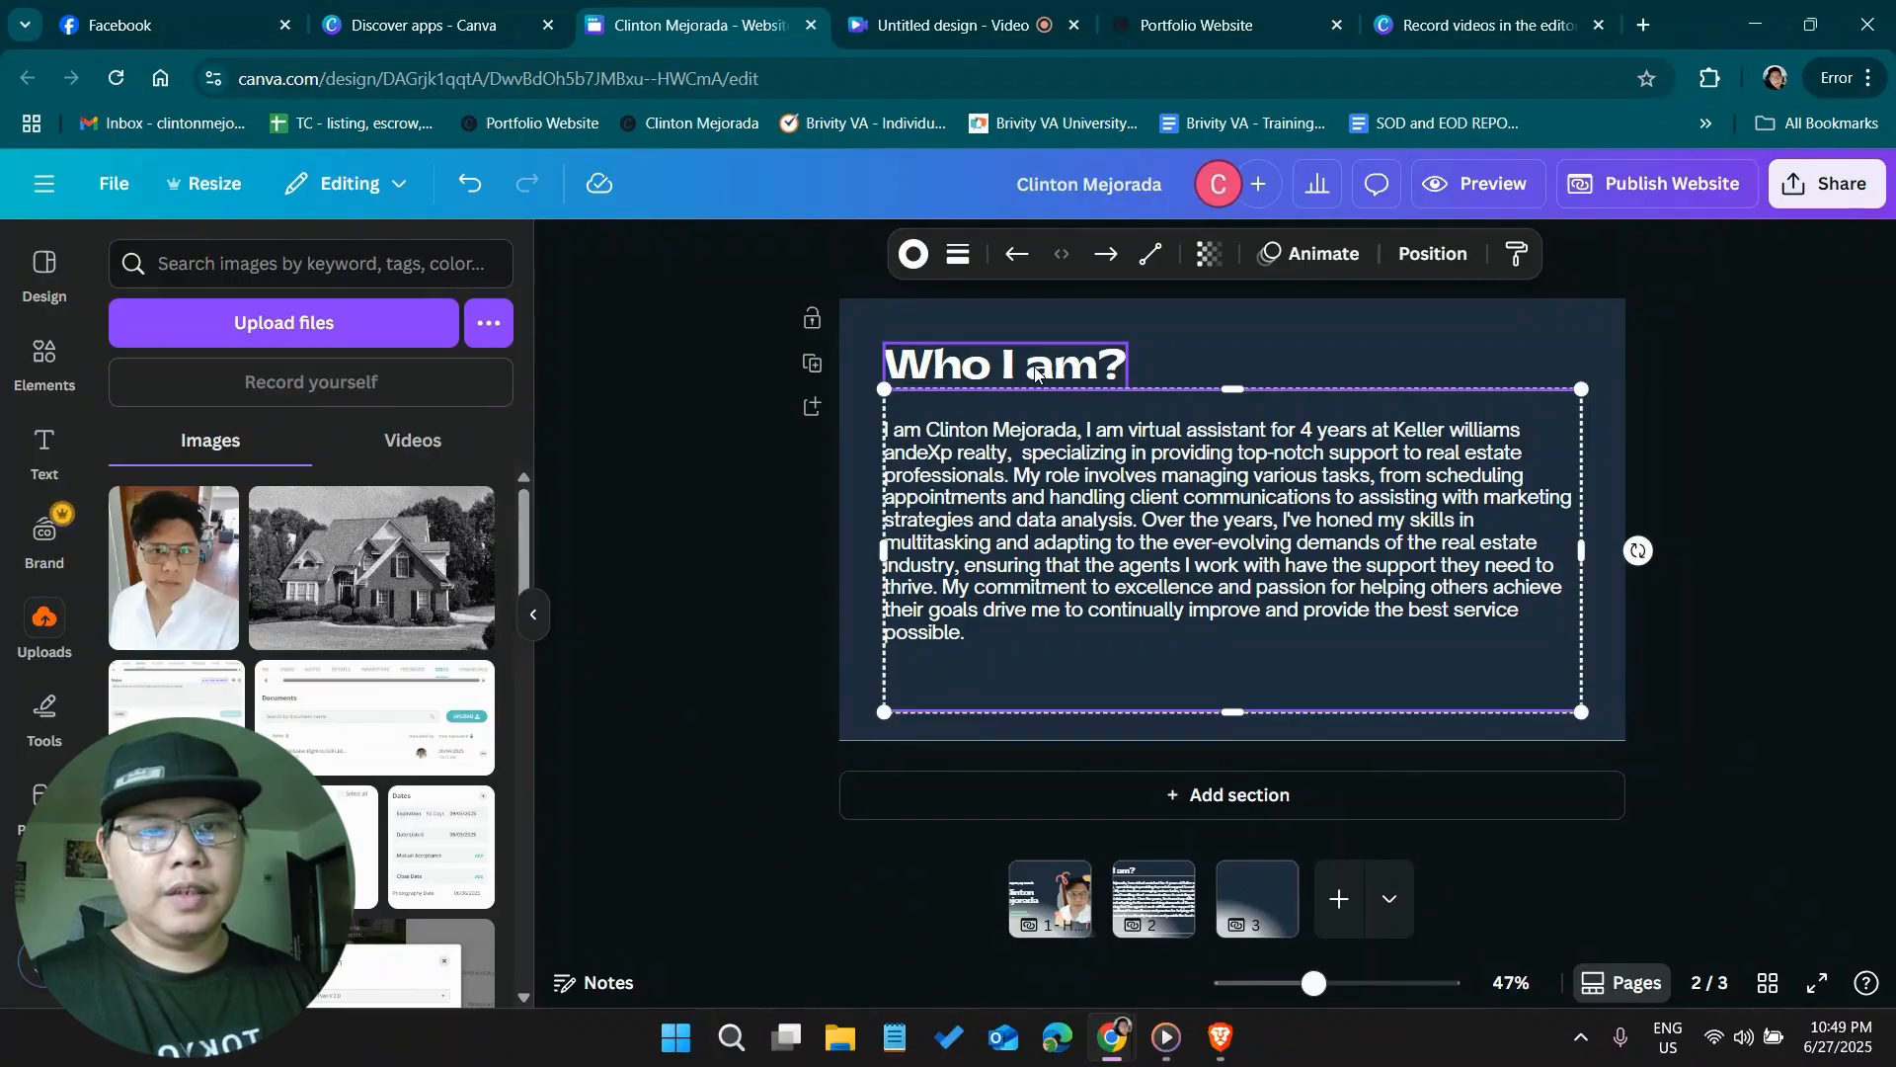
pyautogui.keyDown('shift'); pyautogui.click(1035, 374); pyautogui.keyUp('shift')
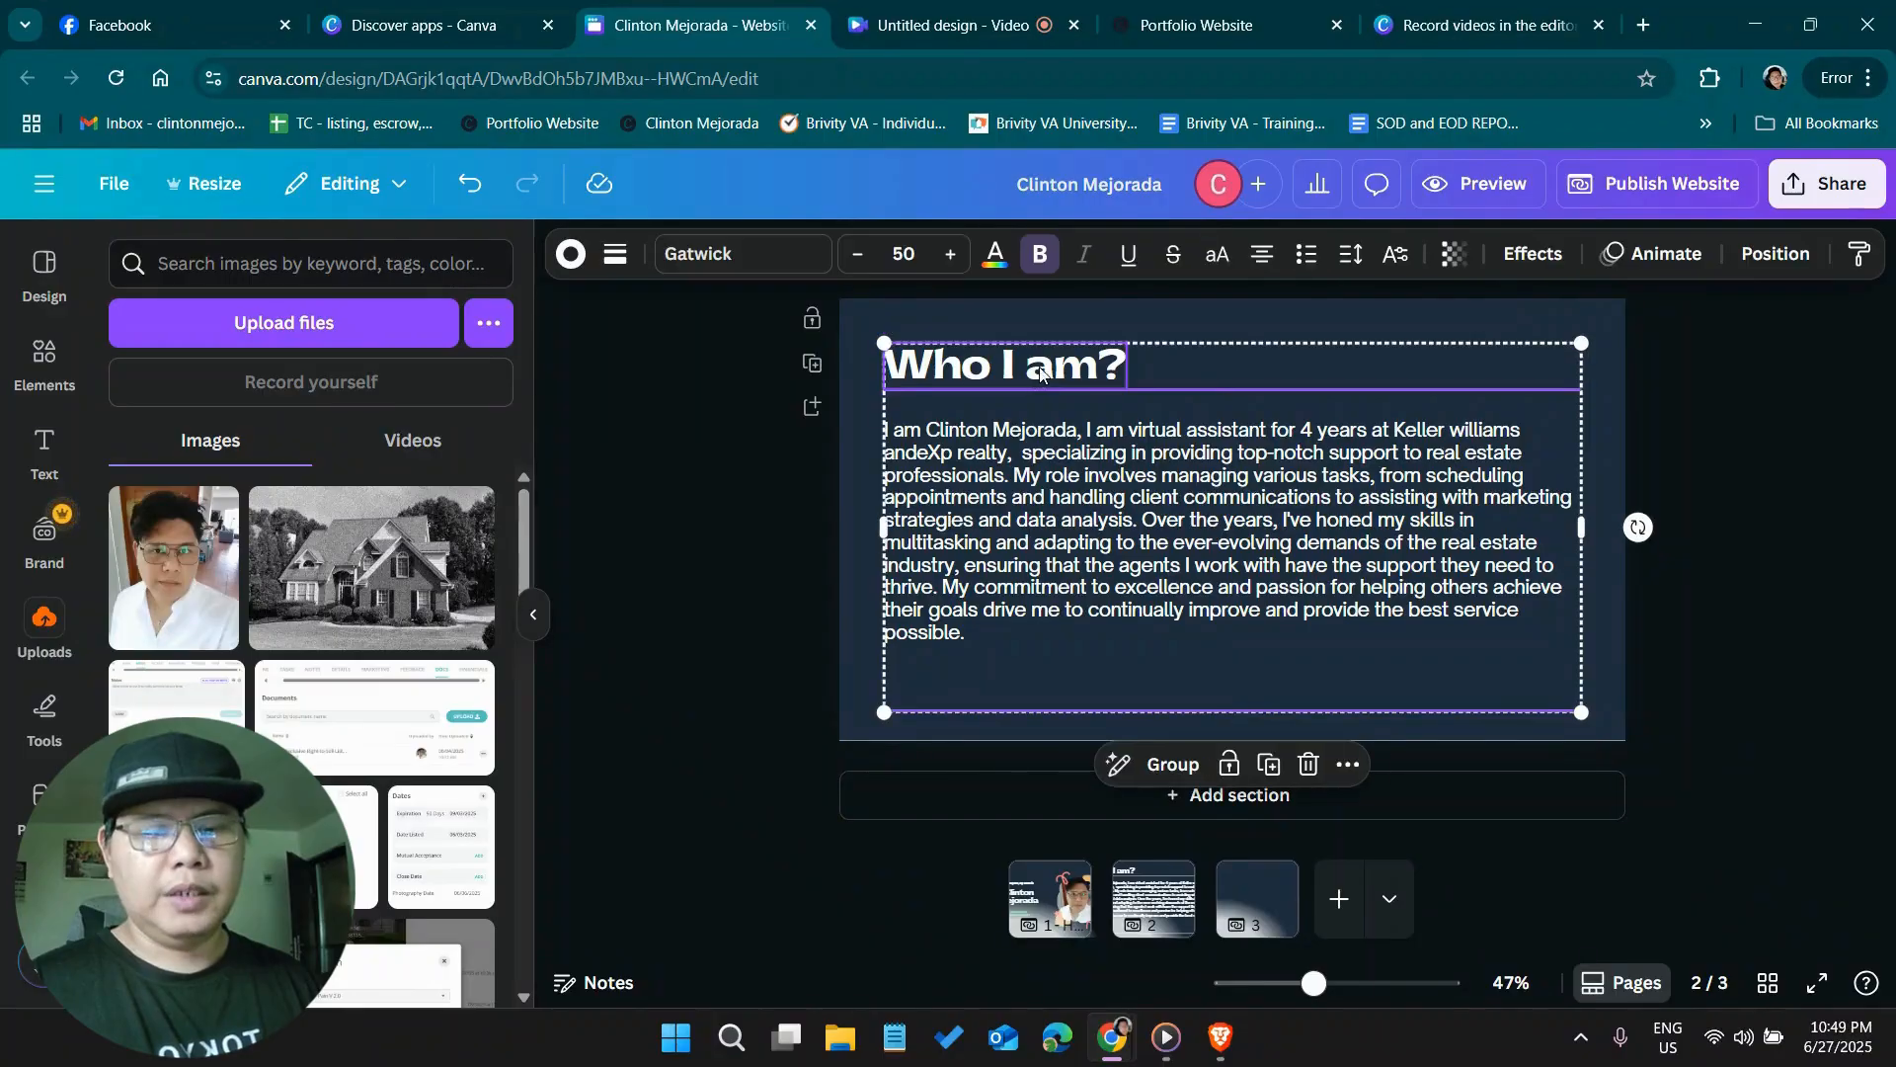
pyautogui.click(1278, 907)
pyautogui.hotkey('ctrl', 'v')
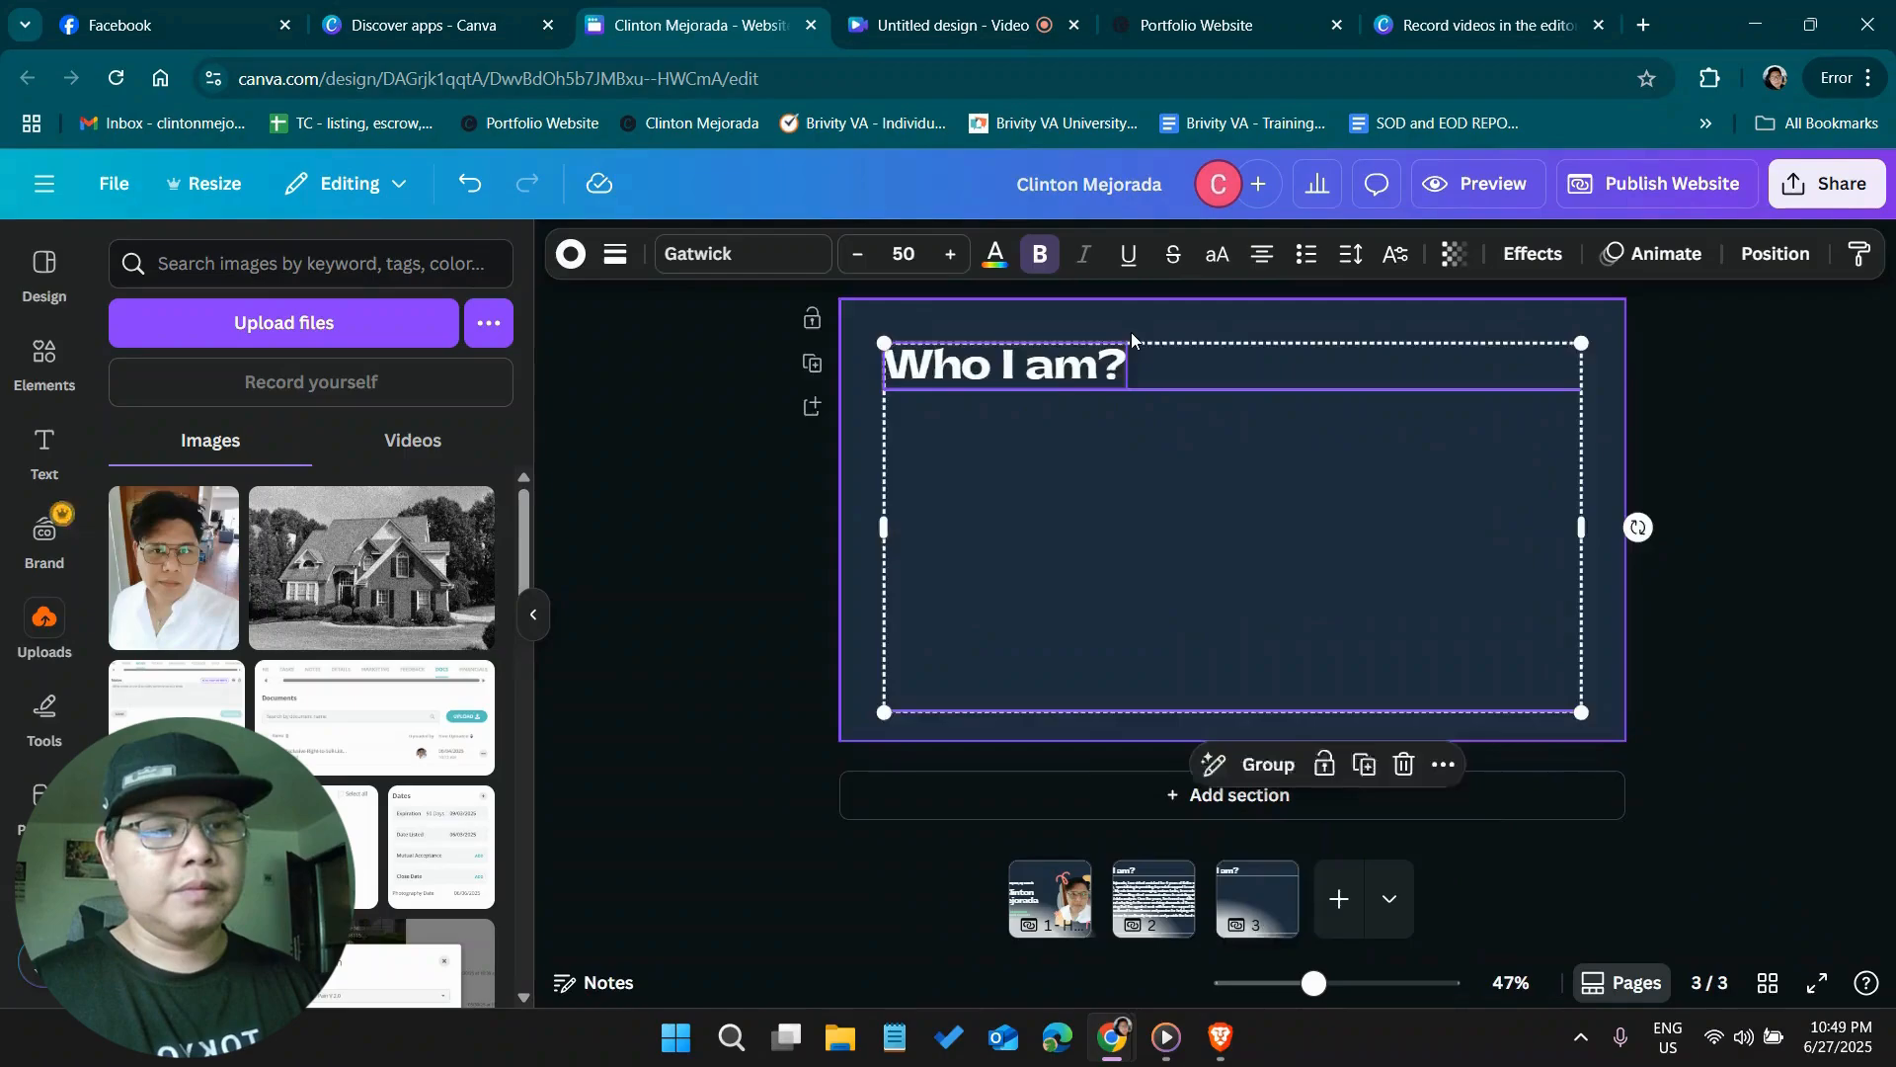
pyautogui.click(1757, 381)
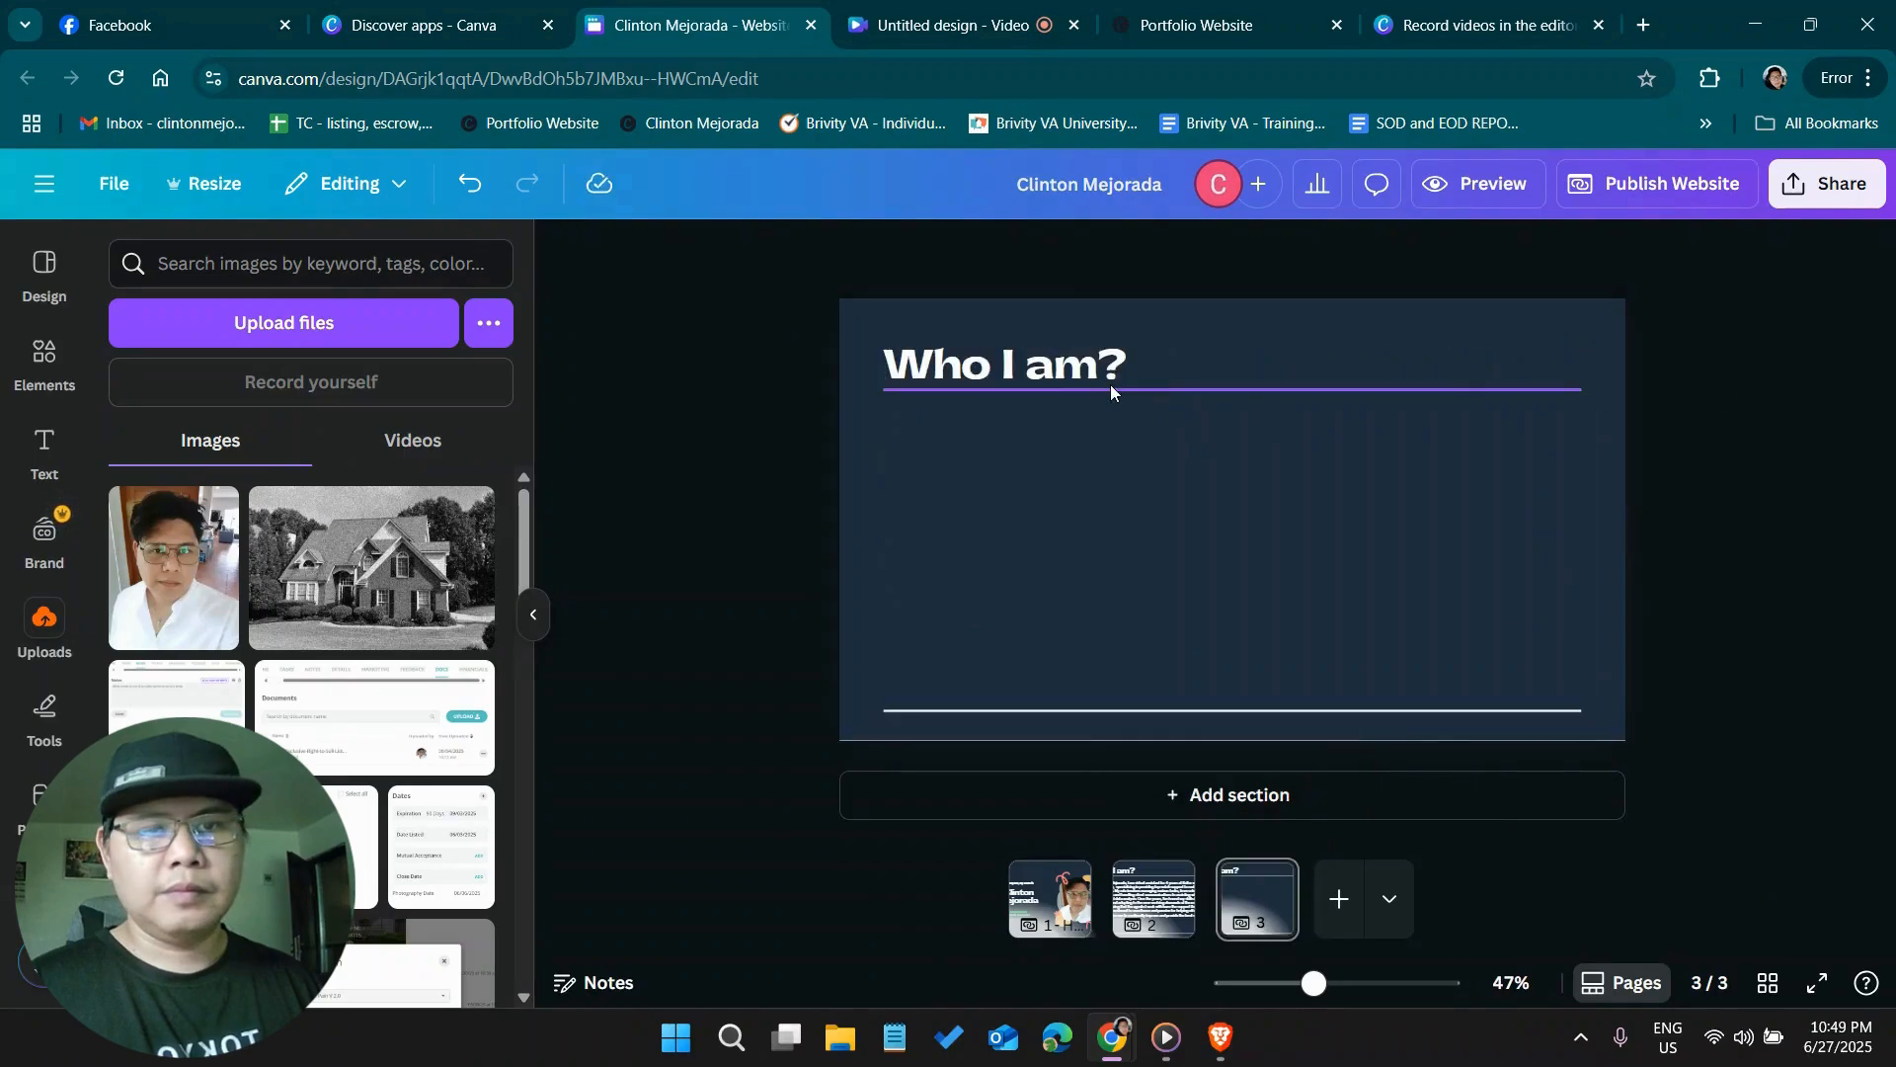
# Replace the heading text on page 3 with "My Experience"
pyautogui.doubleClick(1046, 364)
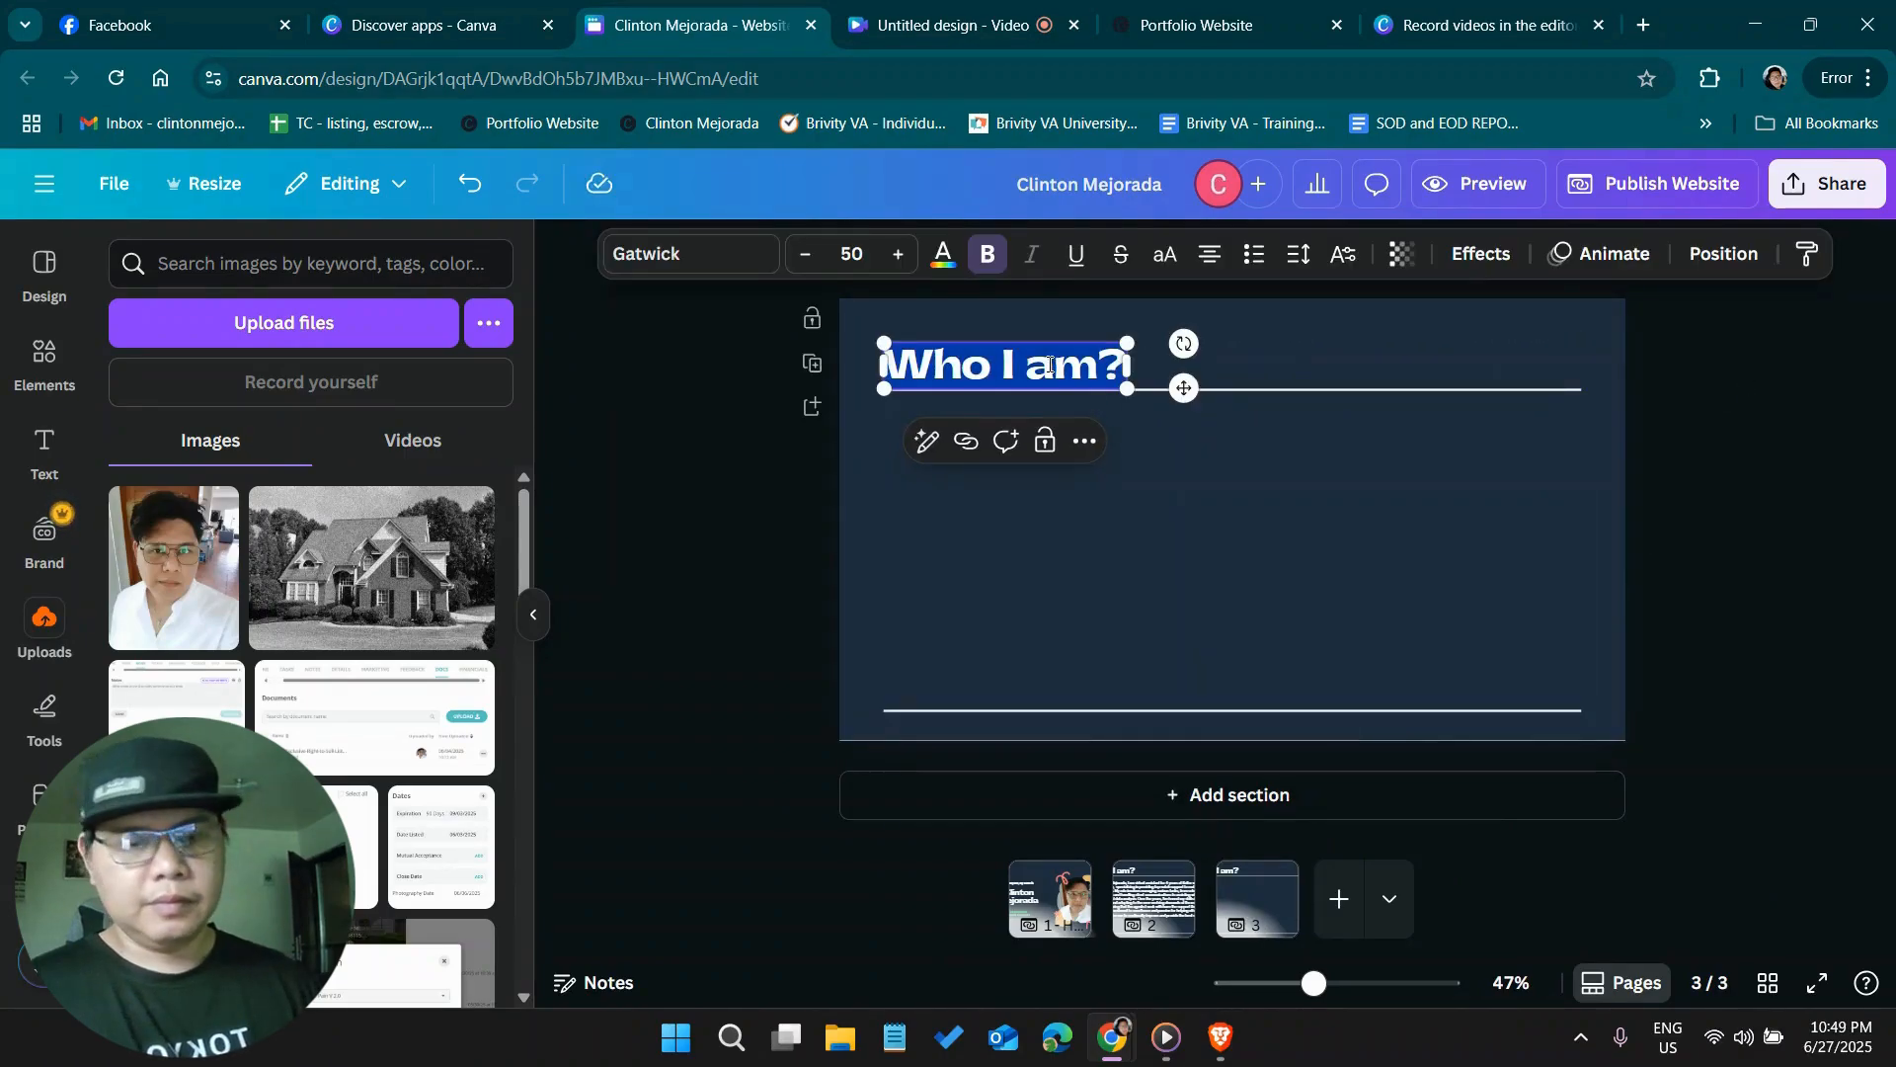
pyautogui.write('My E')
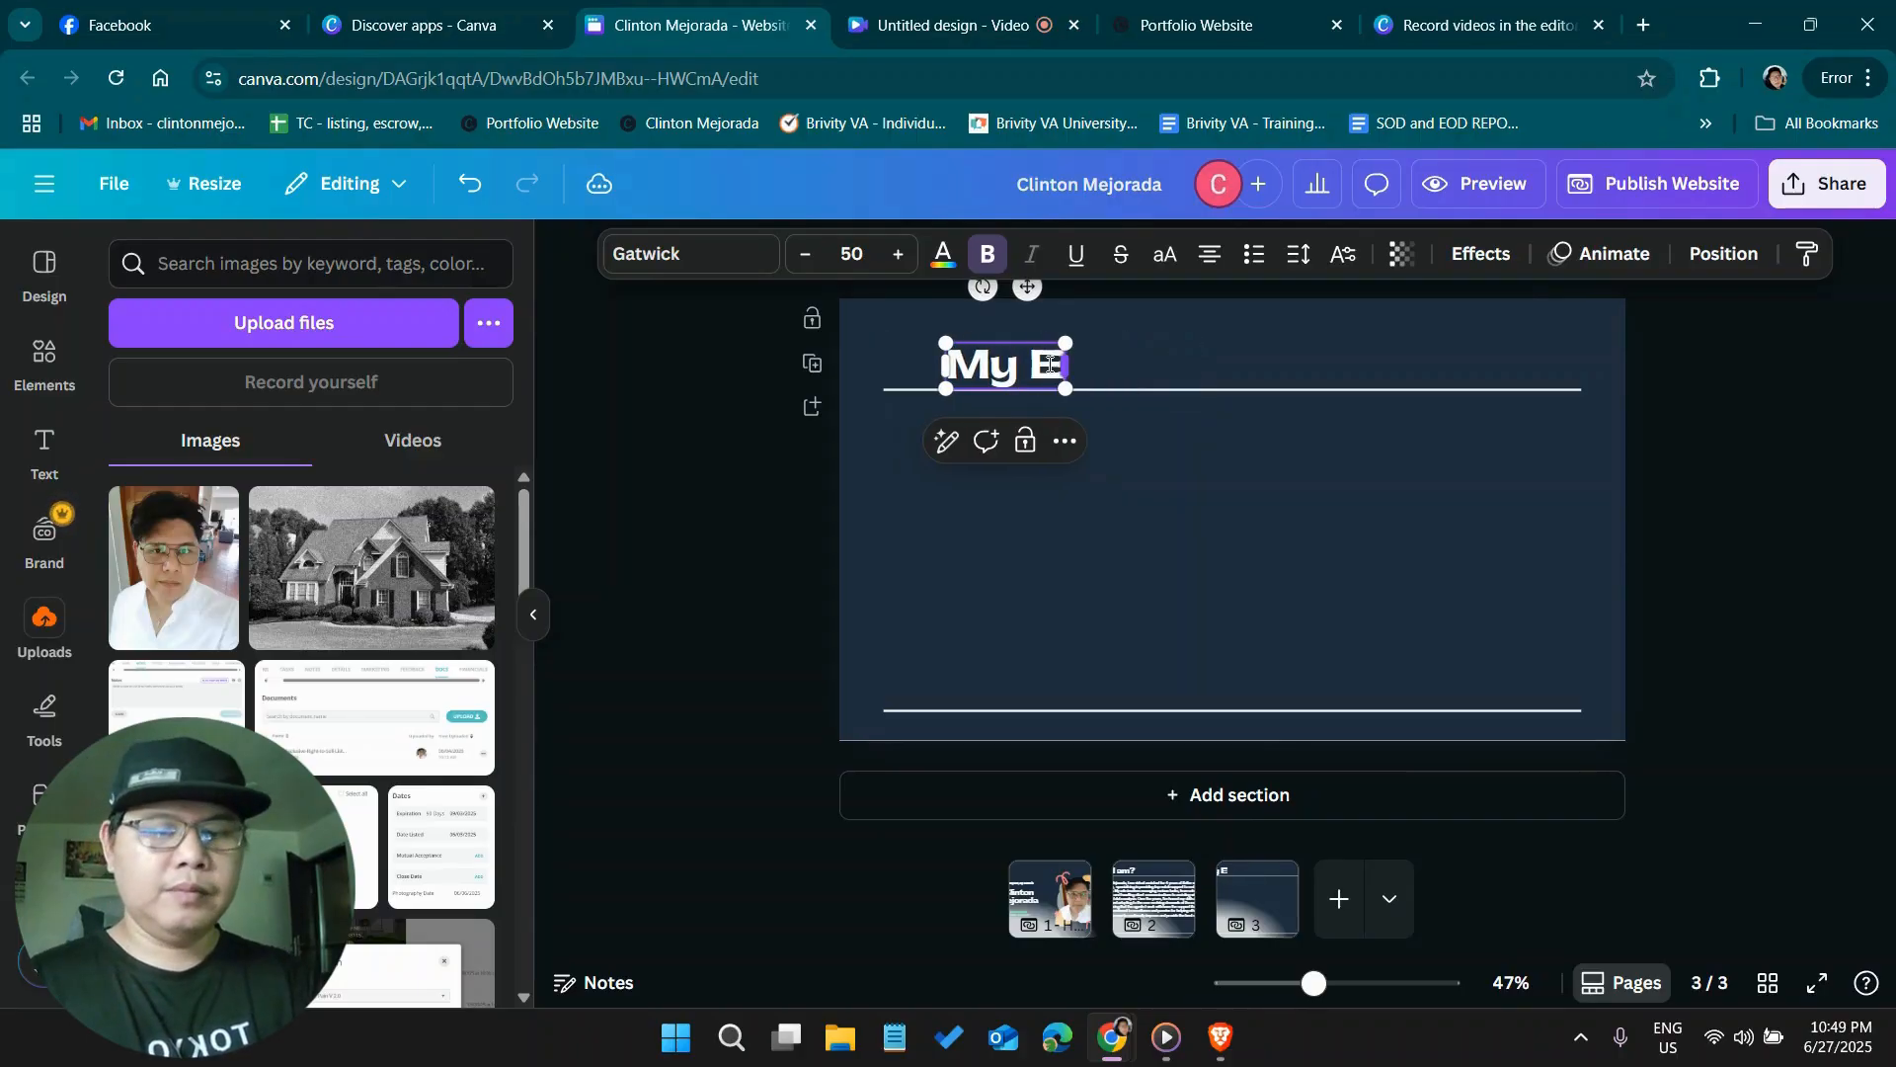
pyautogui.write('xperiecn')
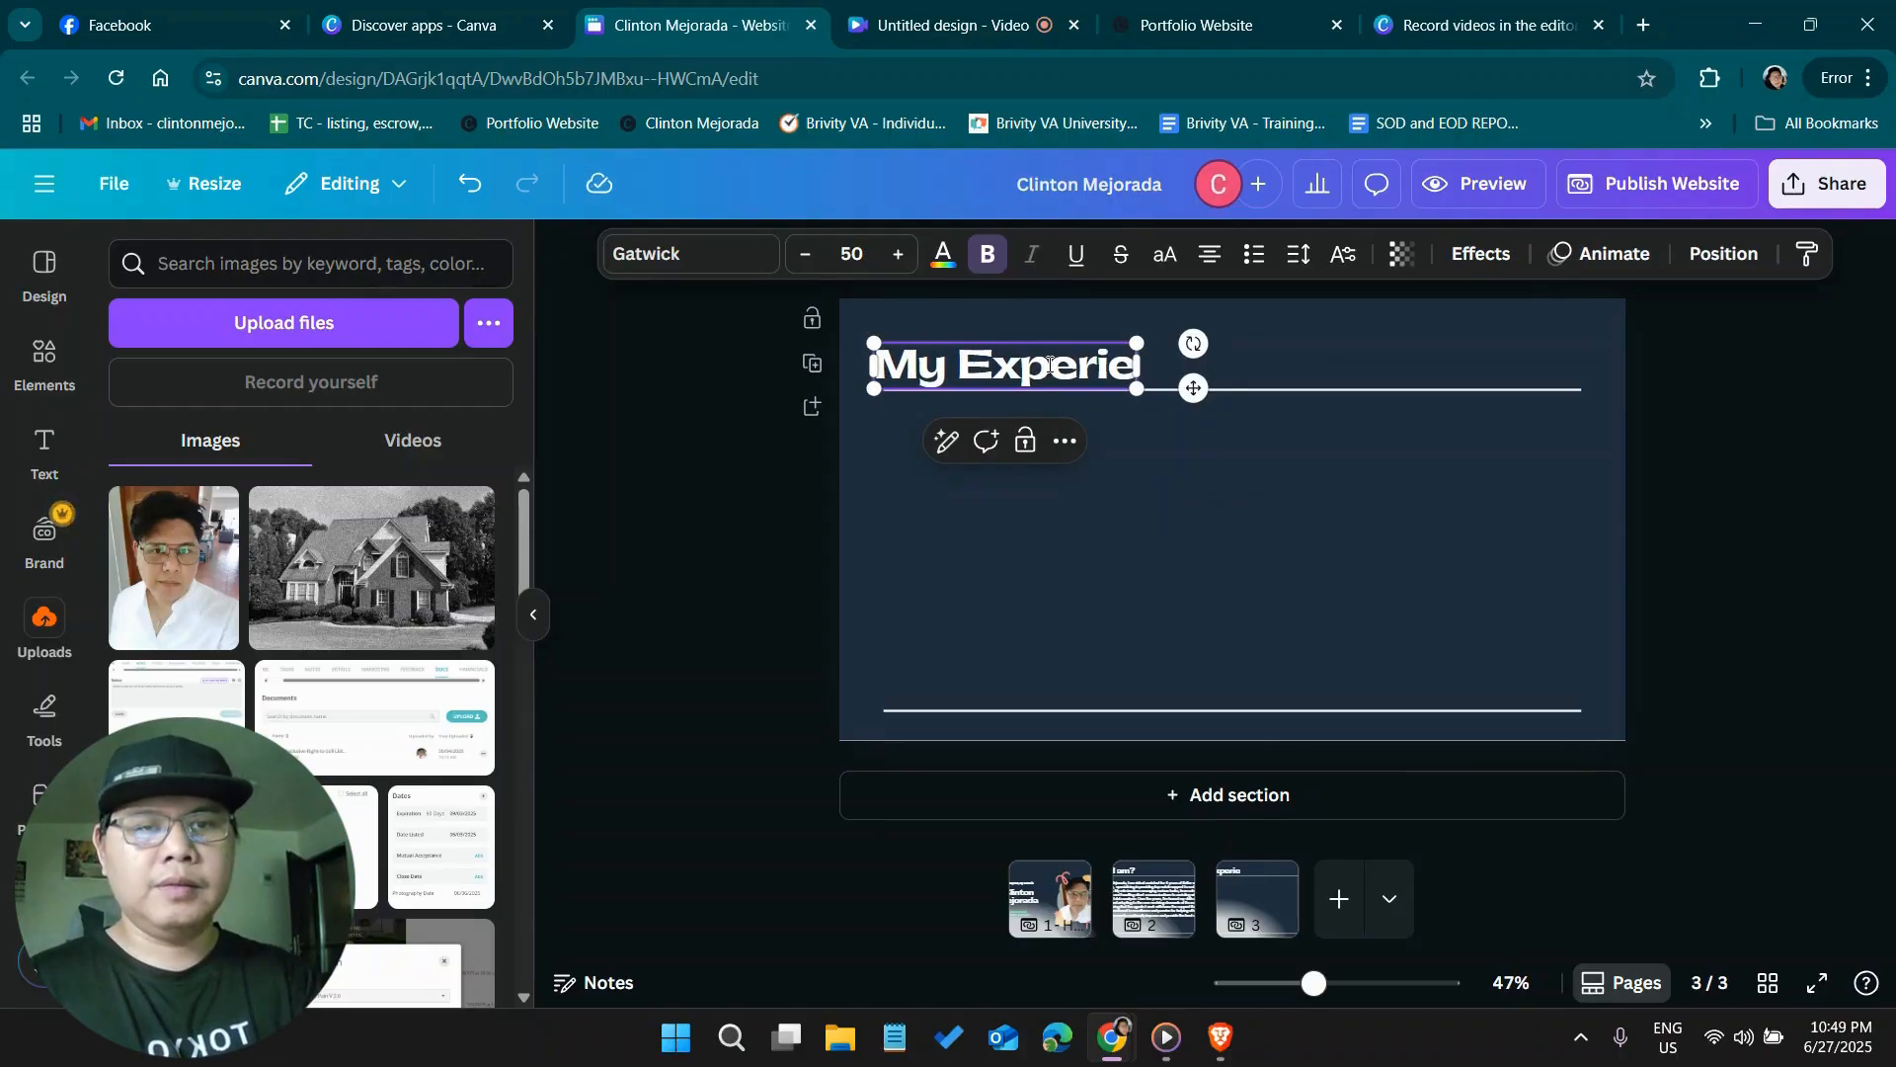
pyautogui.press('BackSpace')
pyautogui.press('BackSpace')
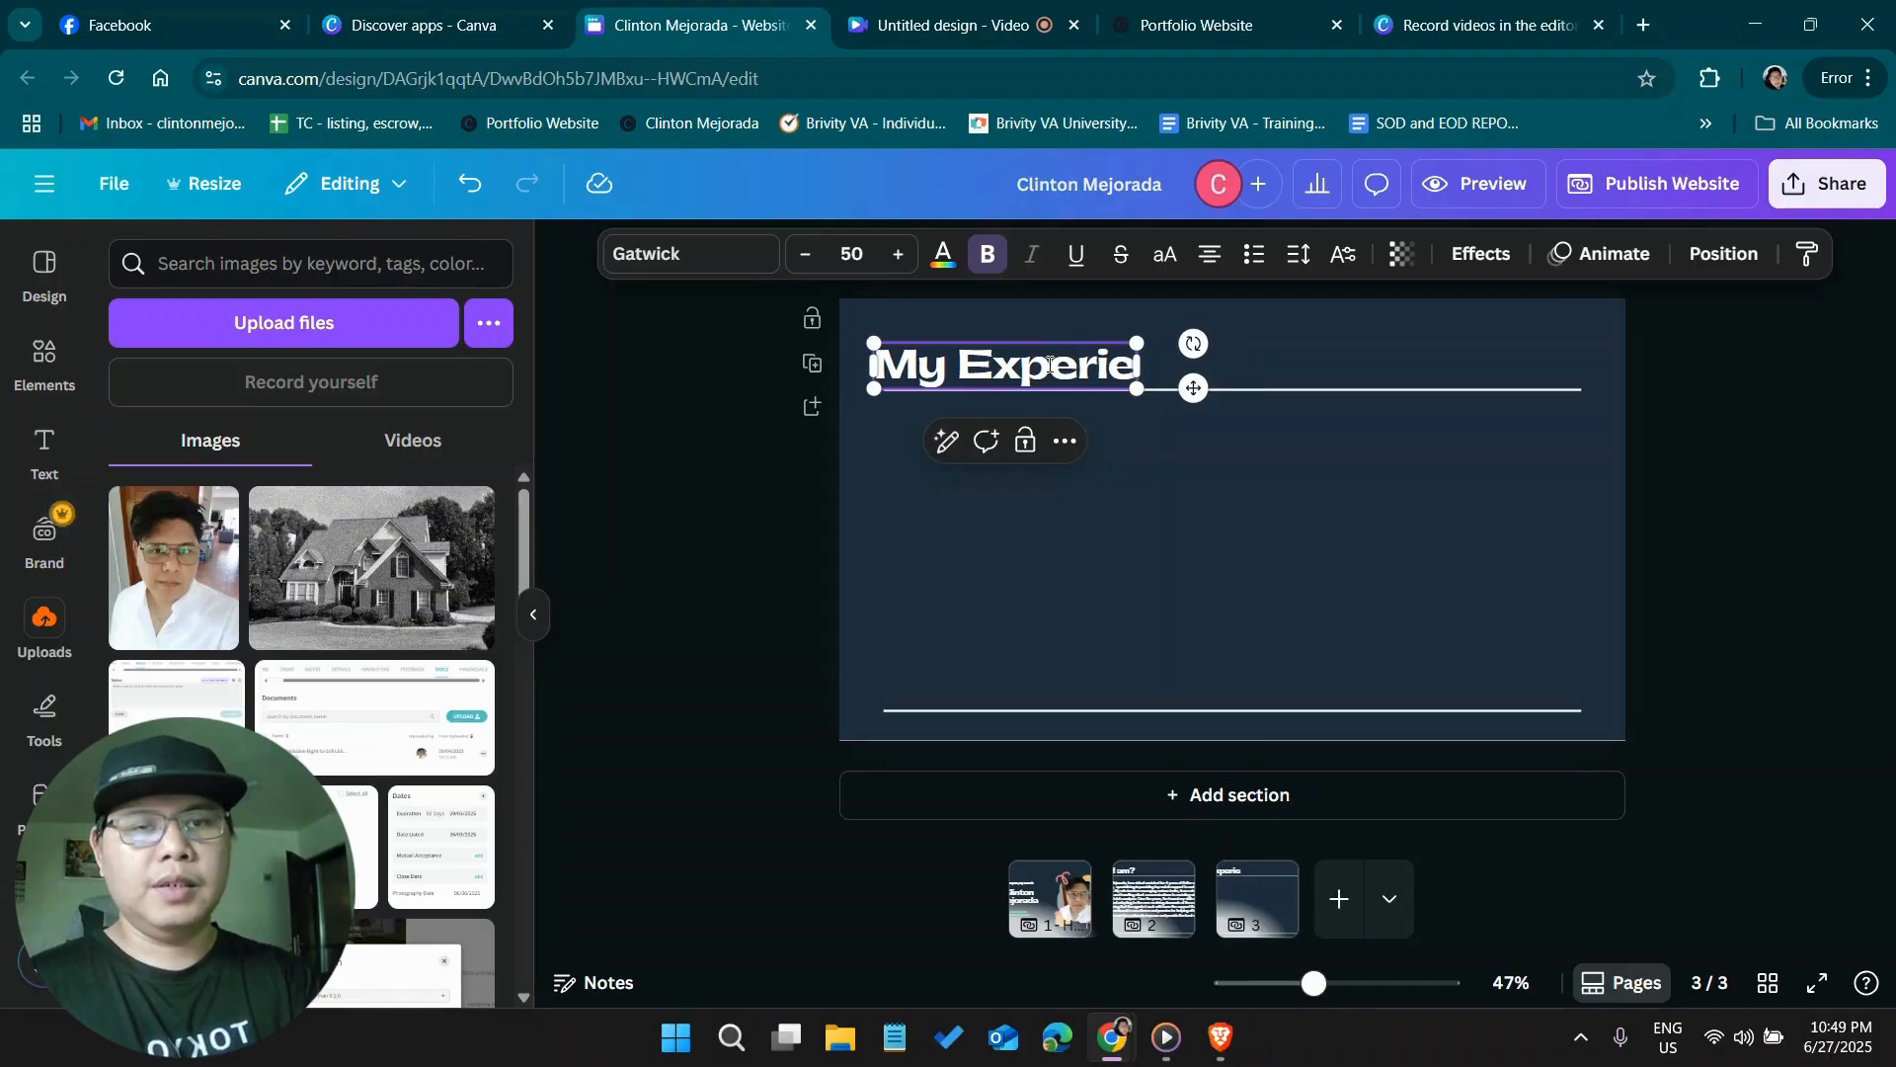
pyautogui.write('nce')
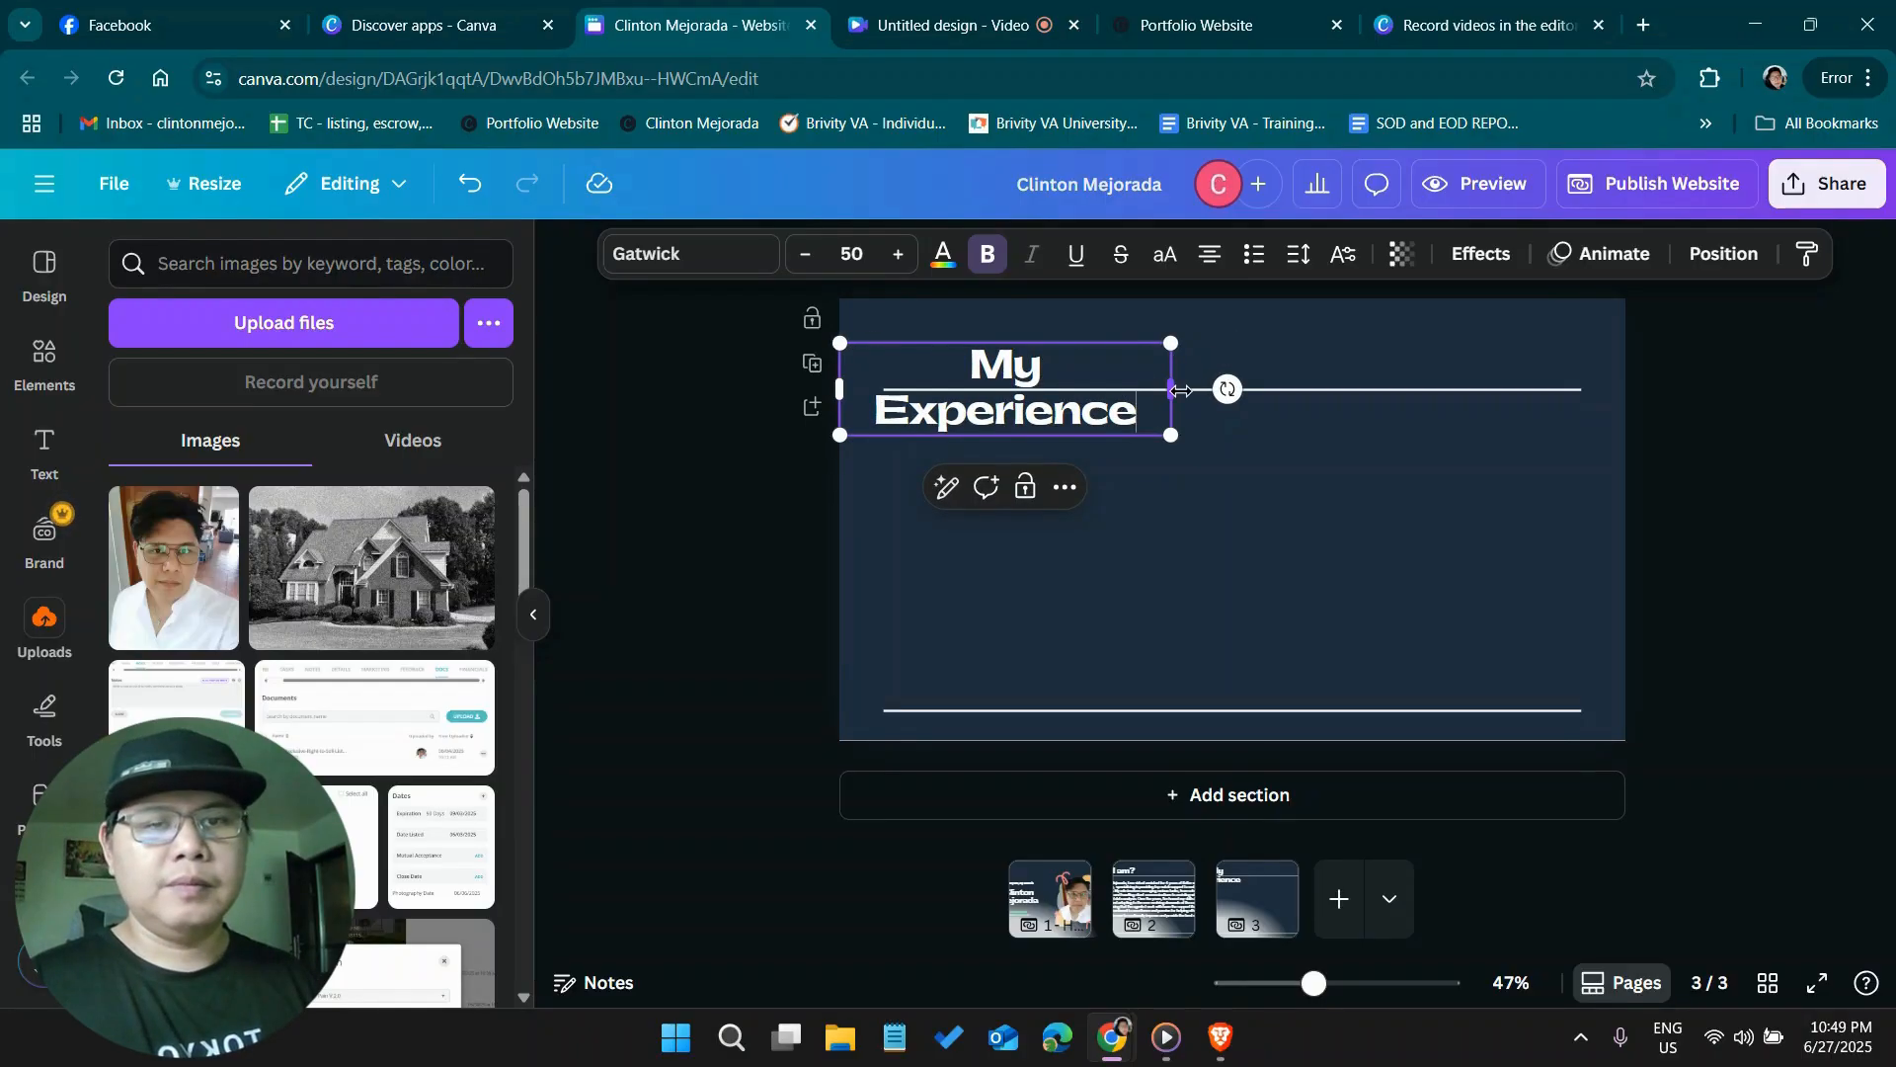
# Widen the "My Experience" heading to fit on one line, left-align its text and move it to the start of the heading line
pyautogui.moveTo(1181, 390); pyautogui.dragTo(1234, 388)
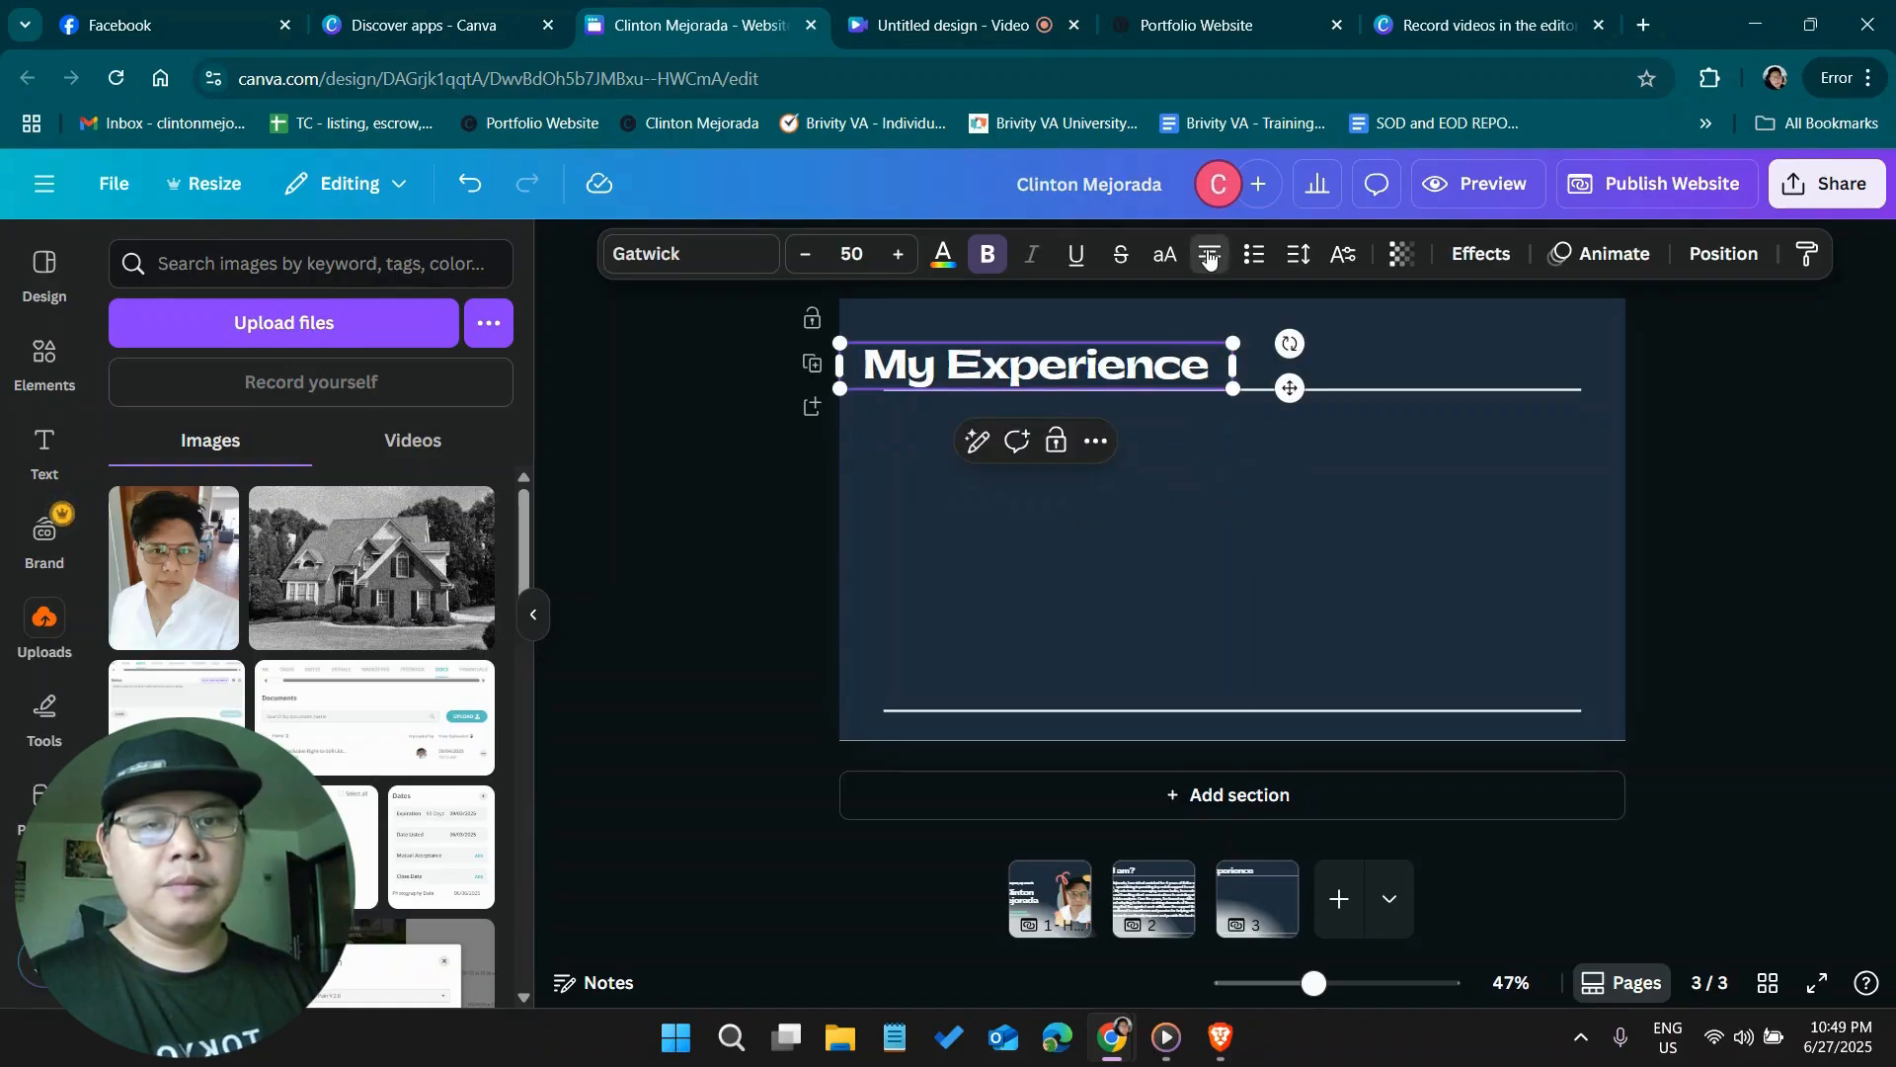
pyautogui.click(1209, 255)
pyautogui.press('Escape')
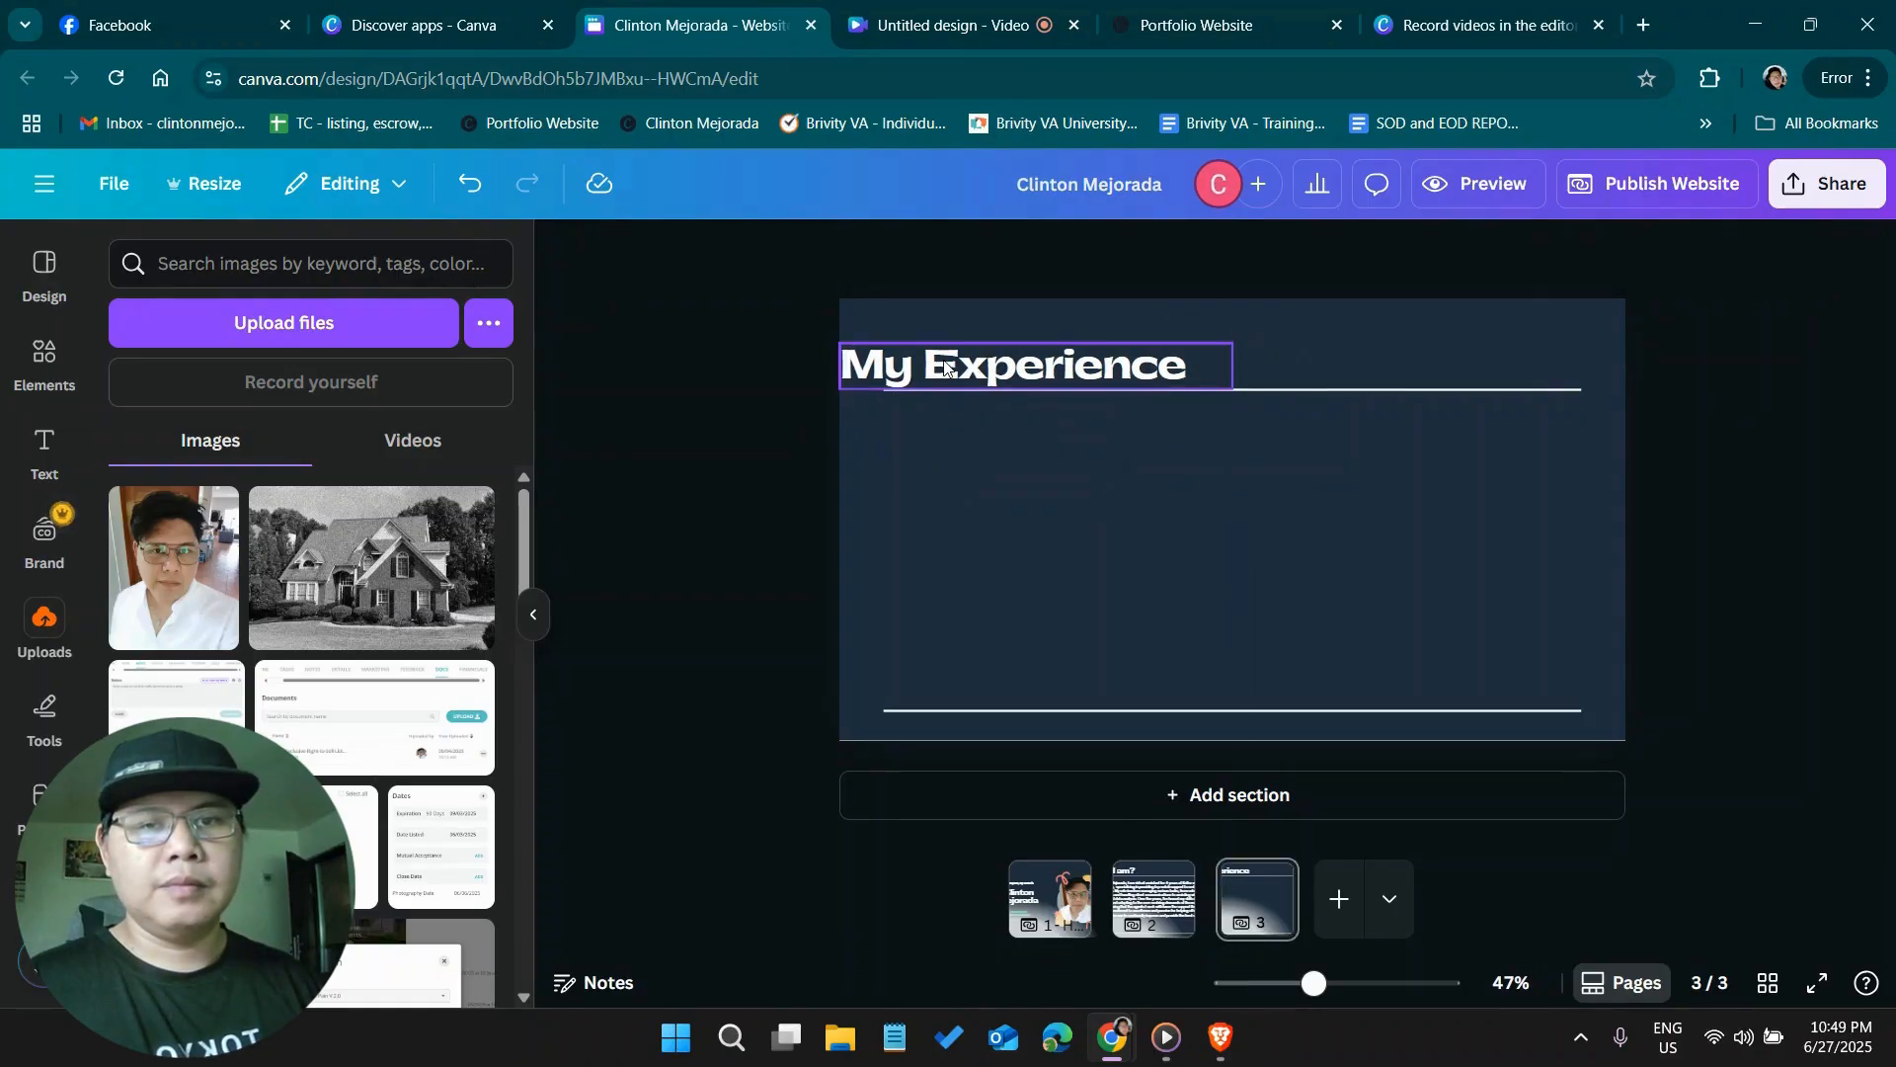
pyautogui.moveTo(956, 361); pyautogui.dragTo(989, 357)
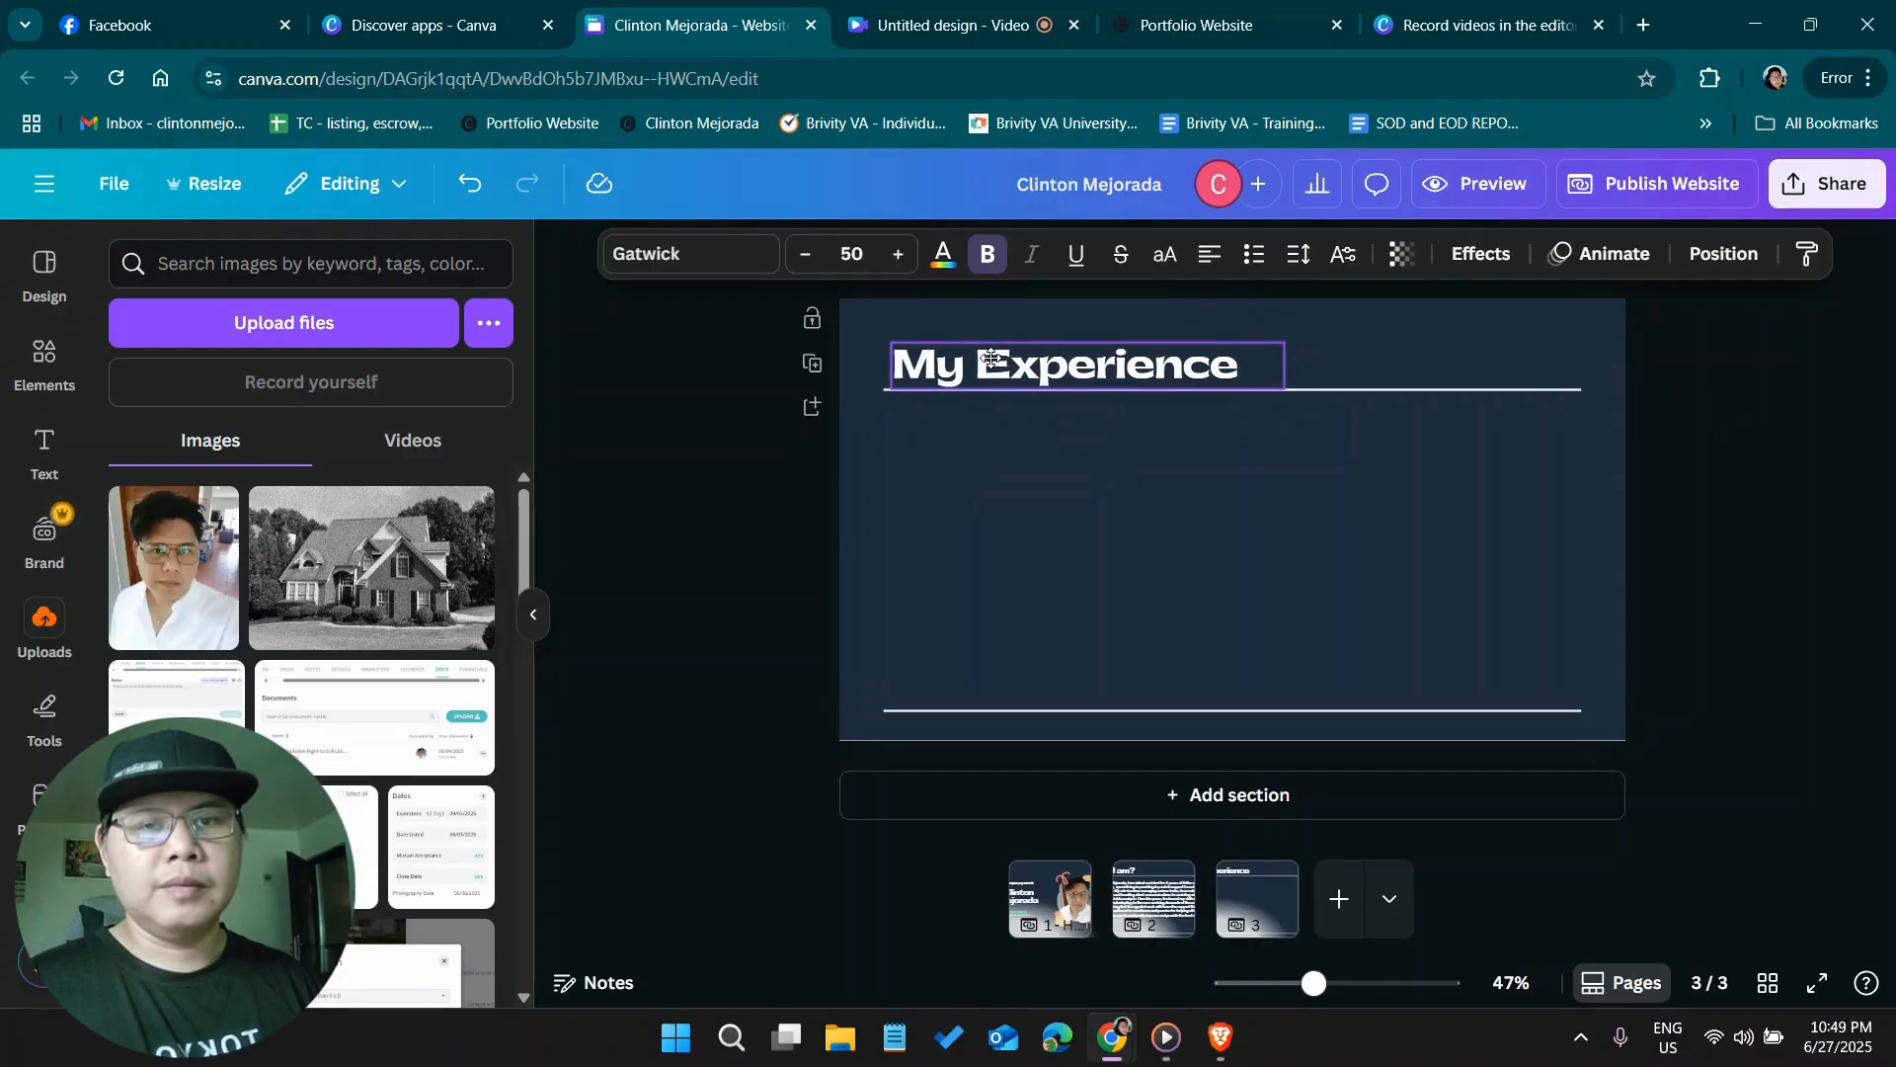
# Copy the introduction paragraph from page 2 and paste it onto page 3
pyautogui.click(1190, 895)
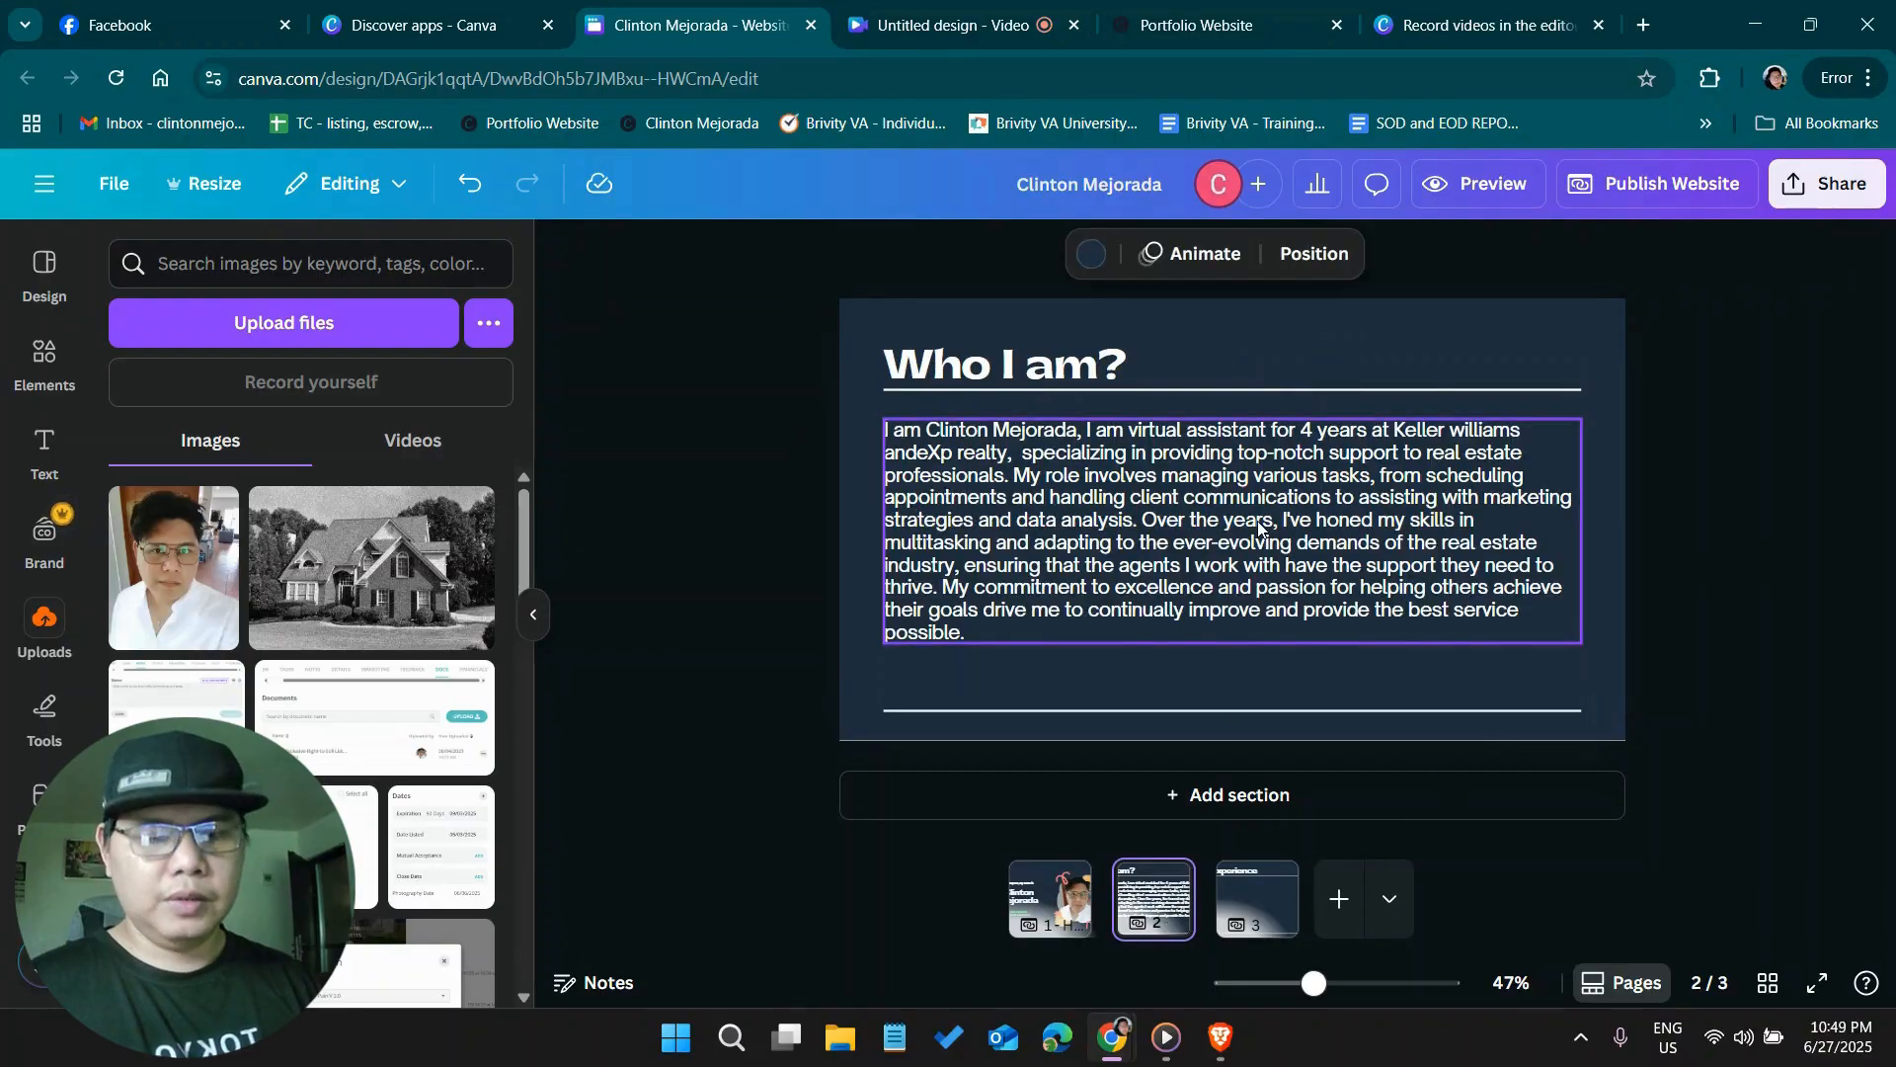
pyautogui.click(1260, 528)
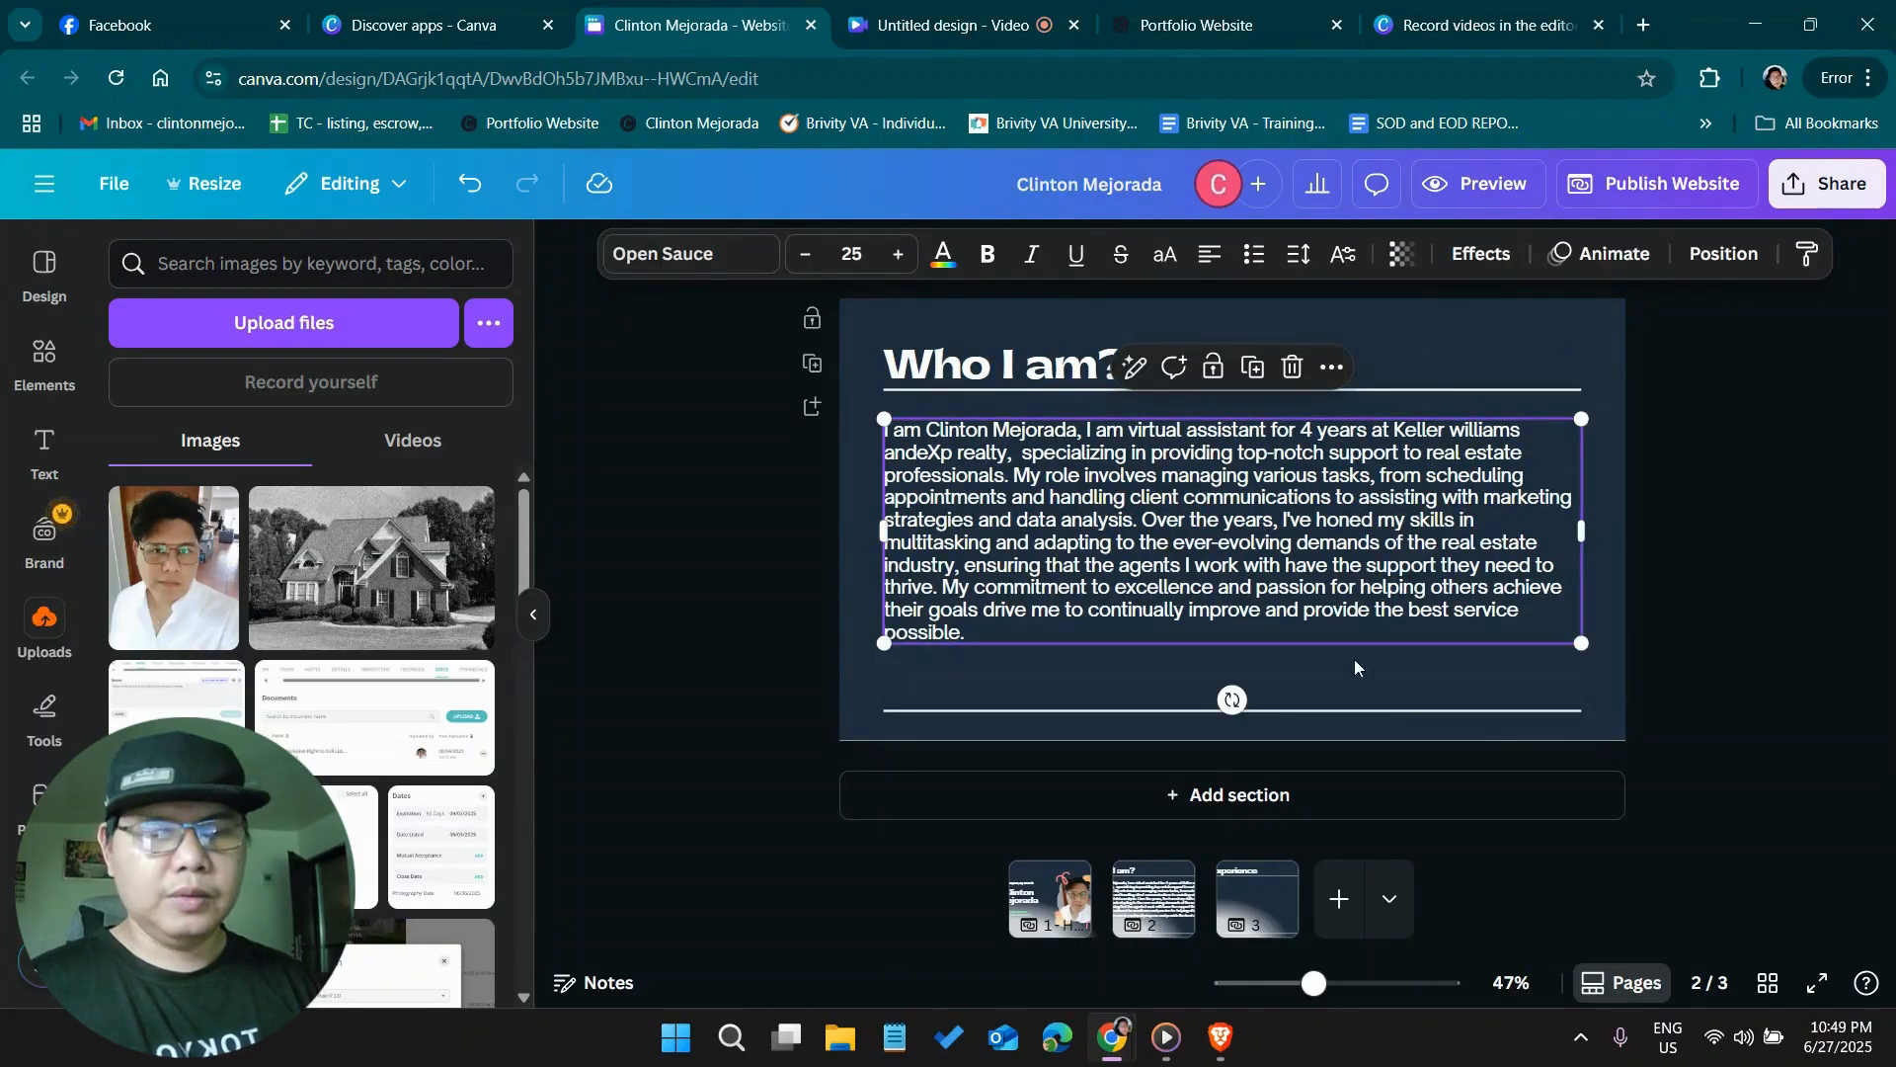
pyautogui.click(1247, 910)
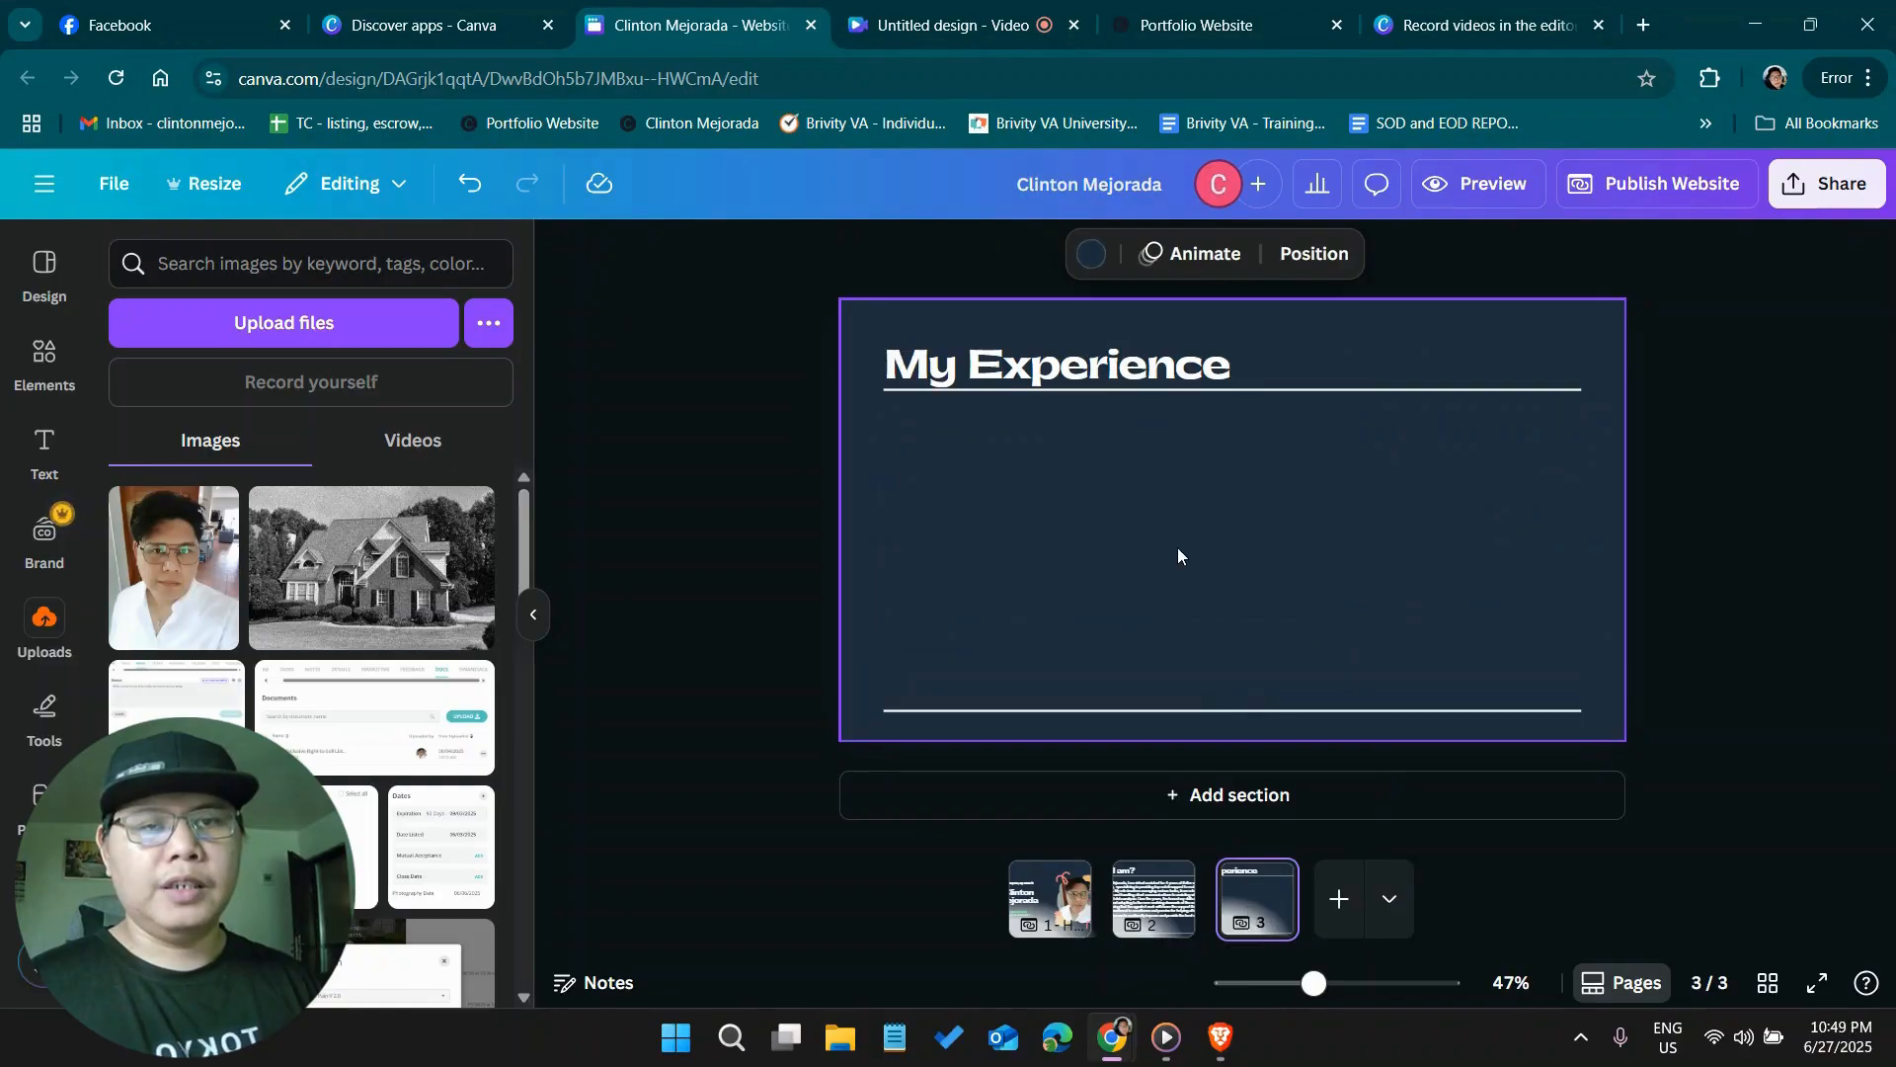
pyautogui.hotkey('ctrl', 'v')
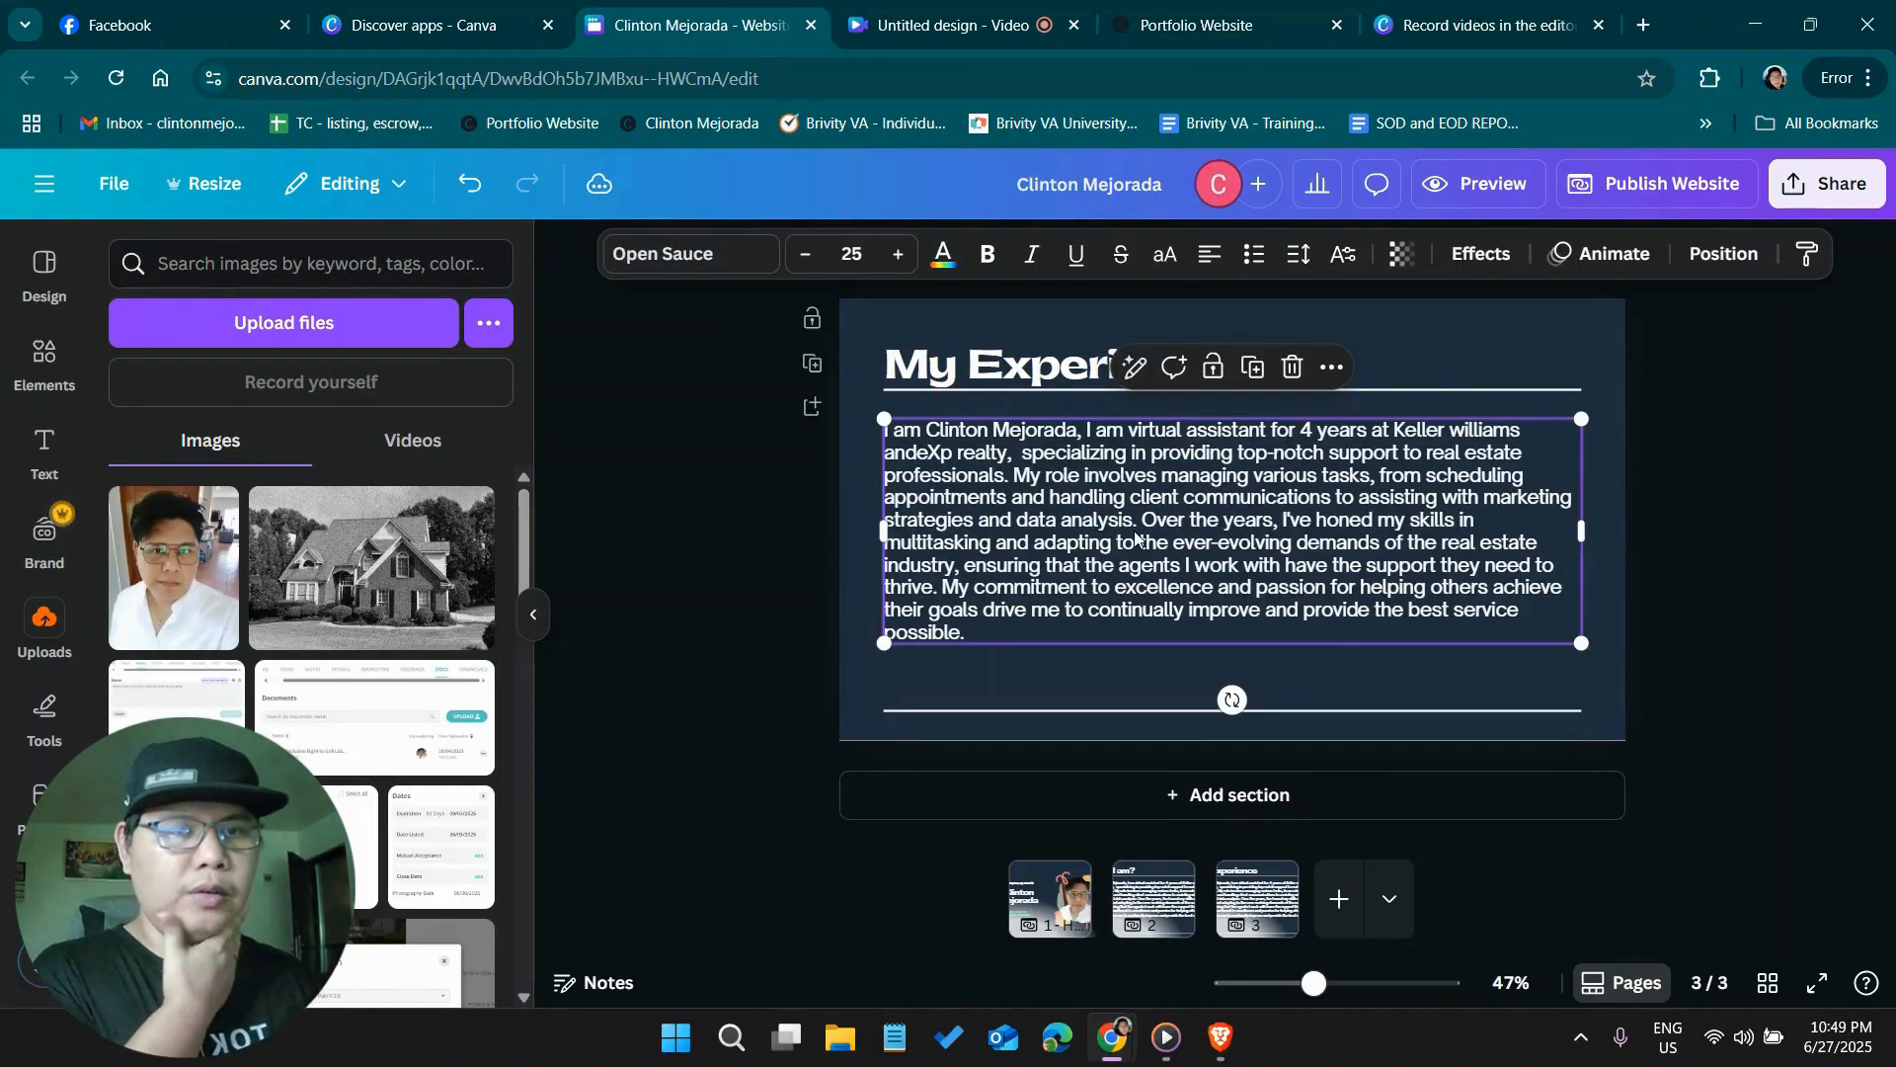
# Replace the pasted paragraph's text with two lines: "Virtual Assistant" and "Freelance 2021-Present"
pyautogui.doubleClick(1136, 536)
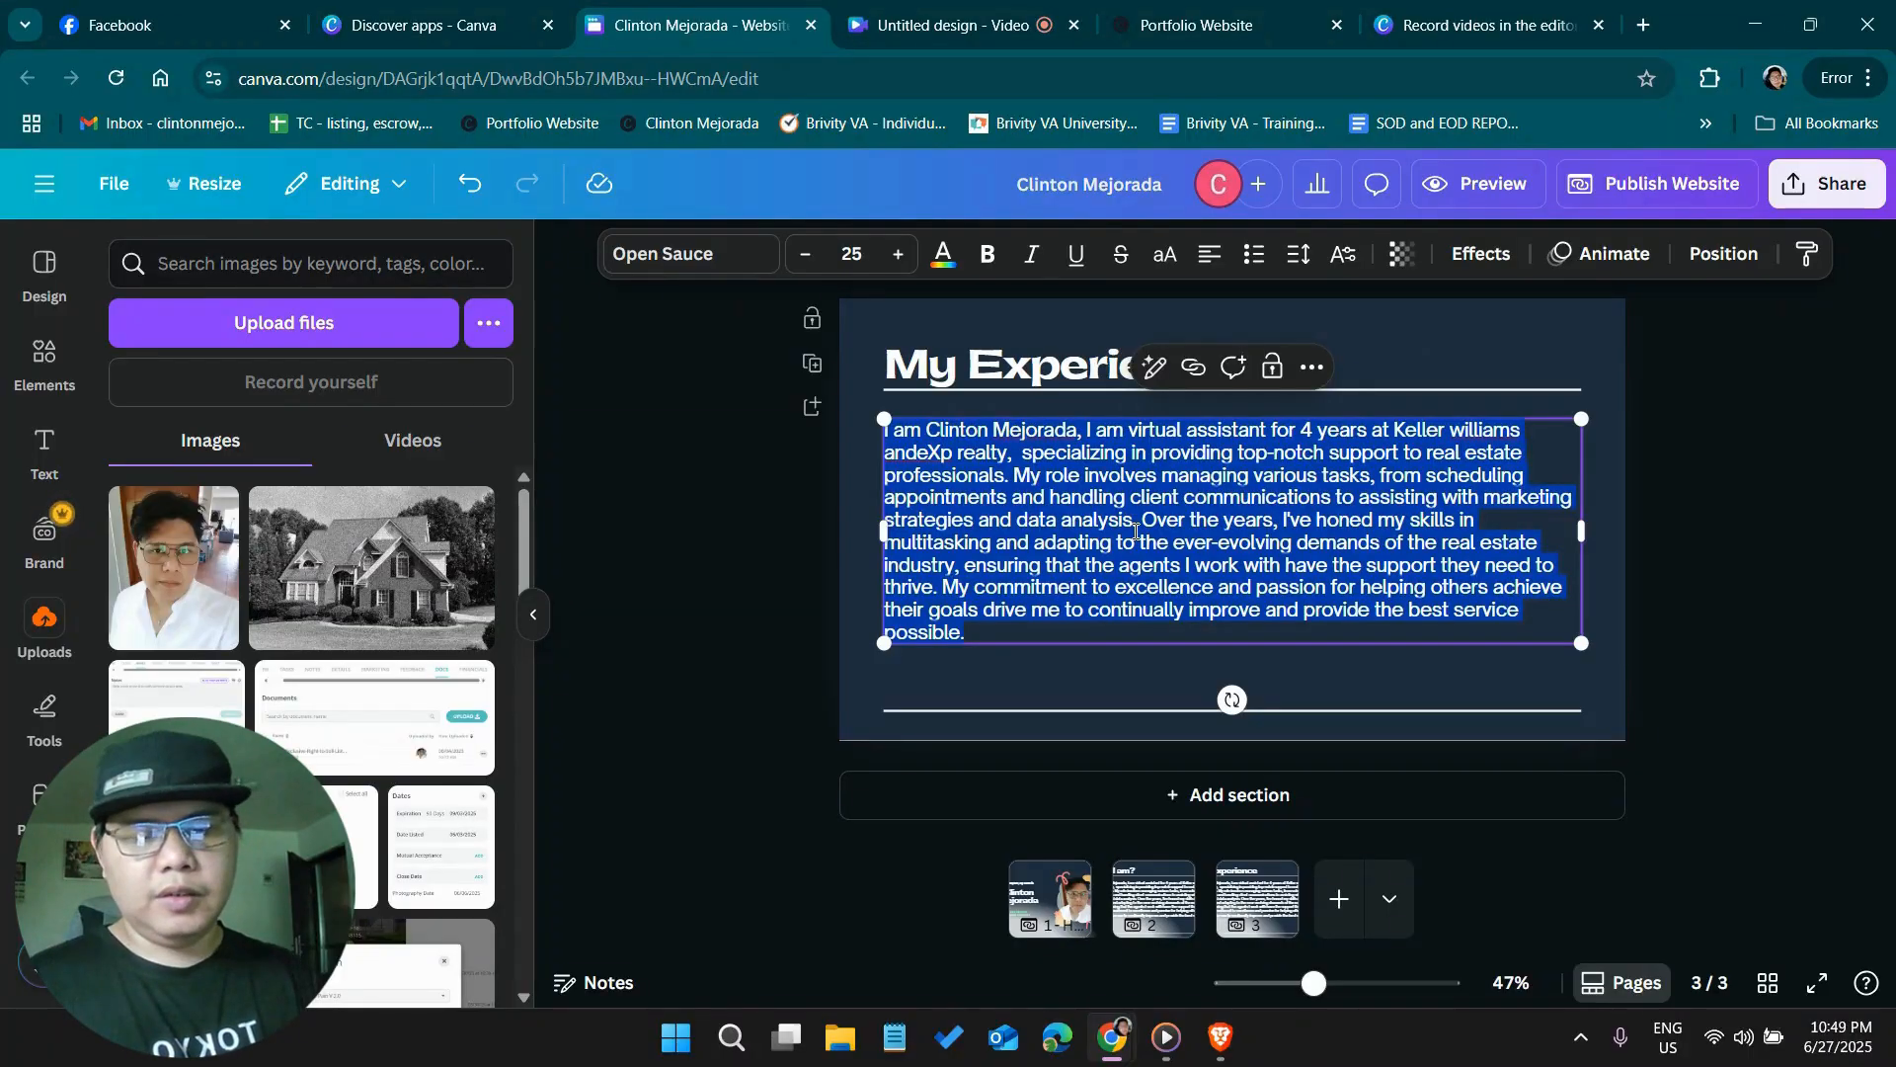
pyautogui.press('BackSpace')
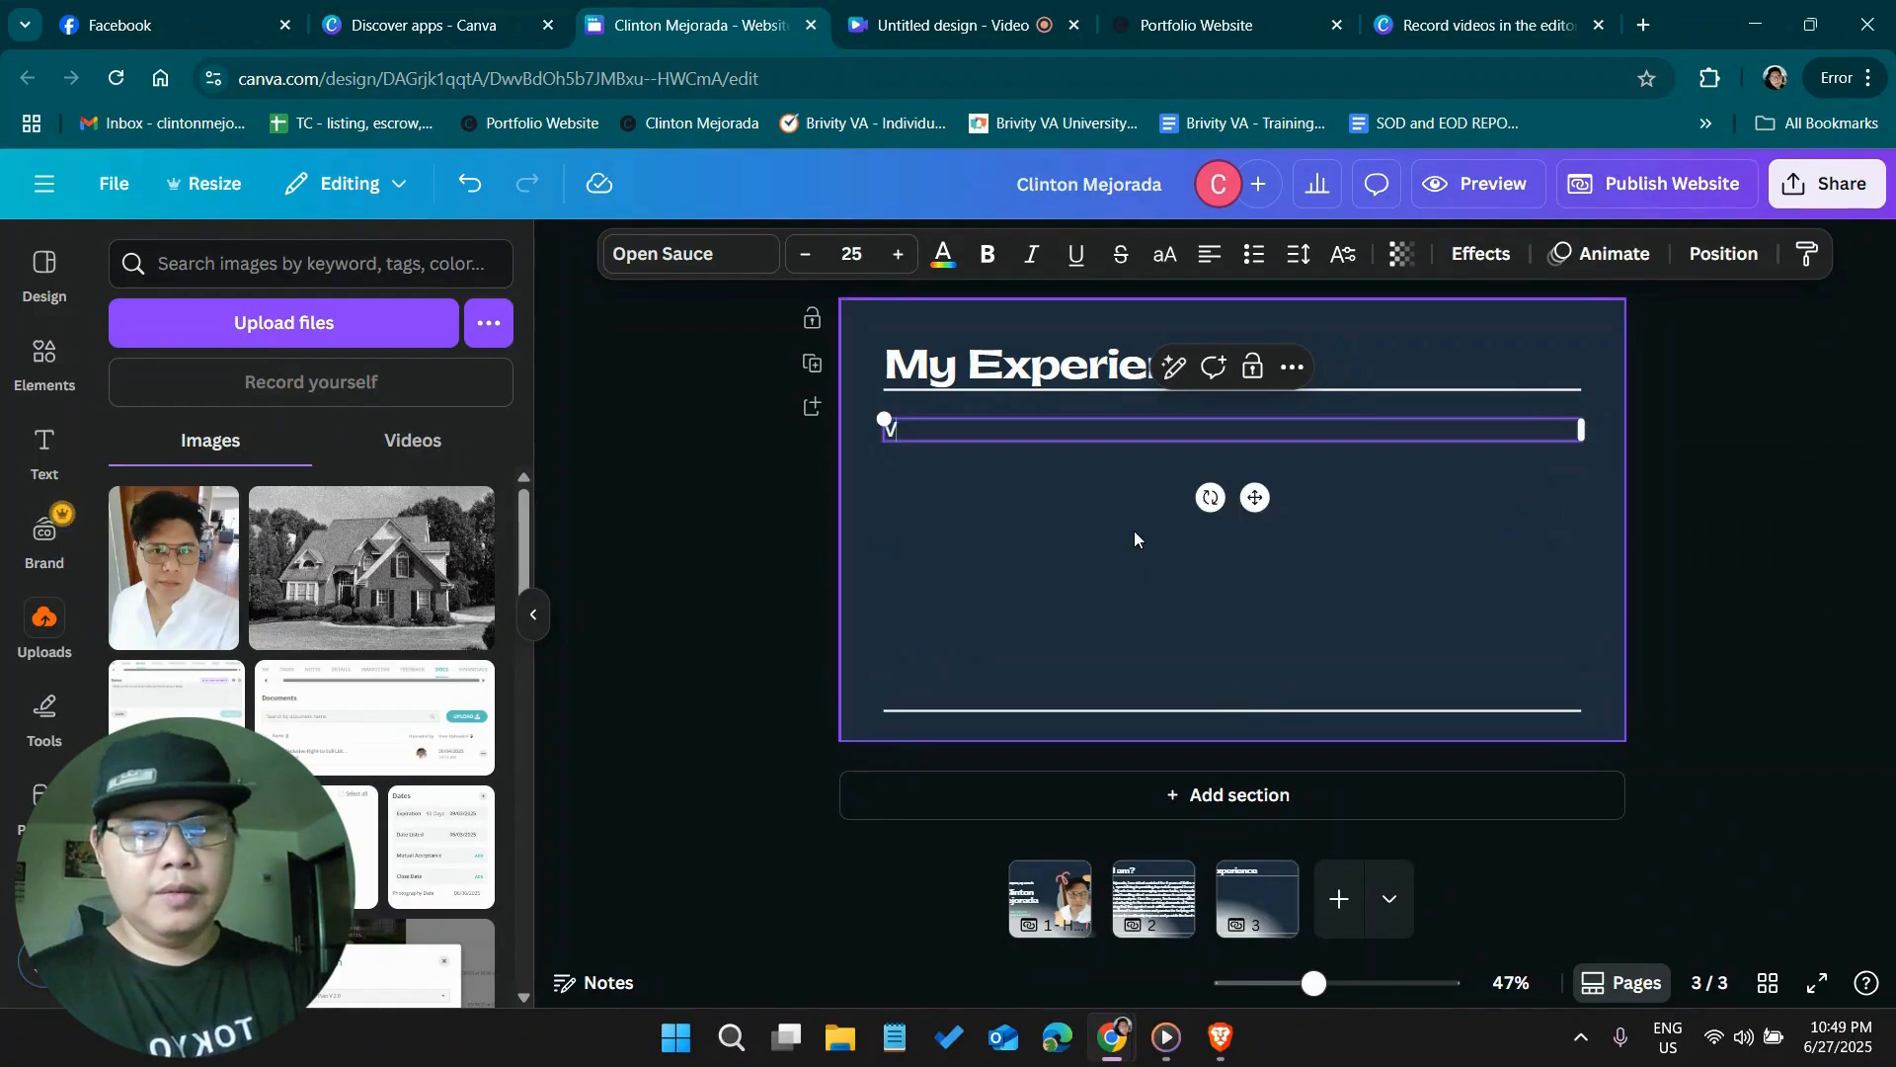
pyautogui.write('Virtual Assistant')
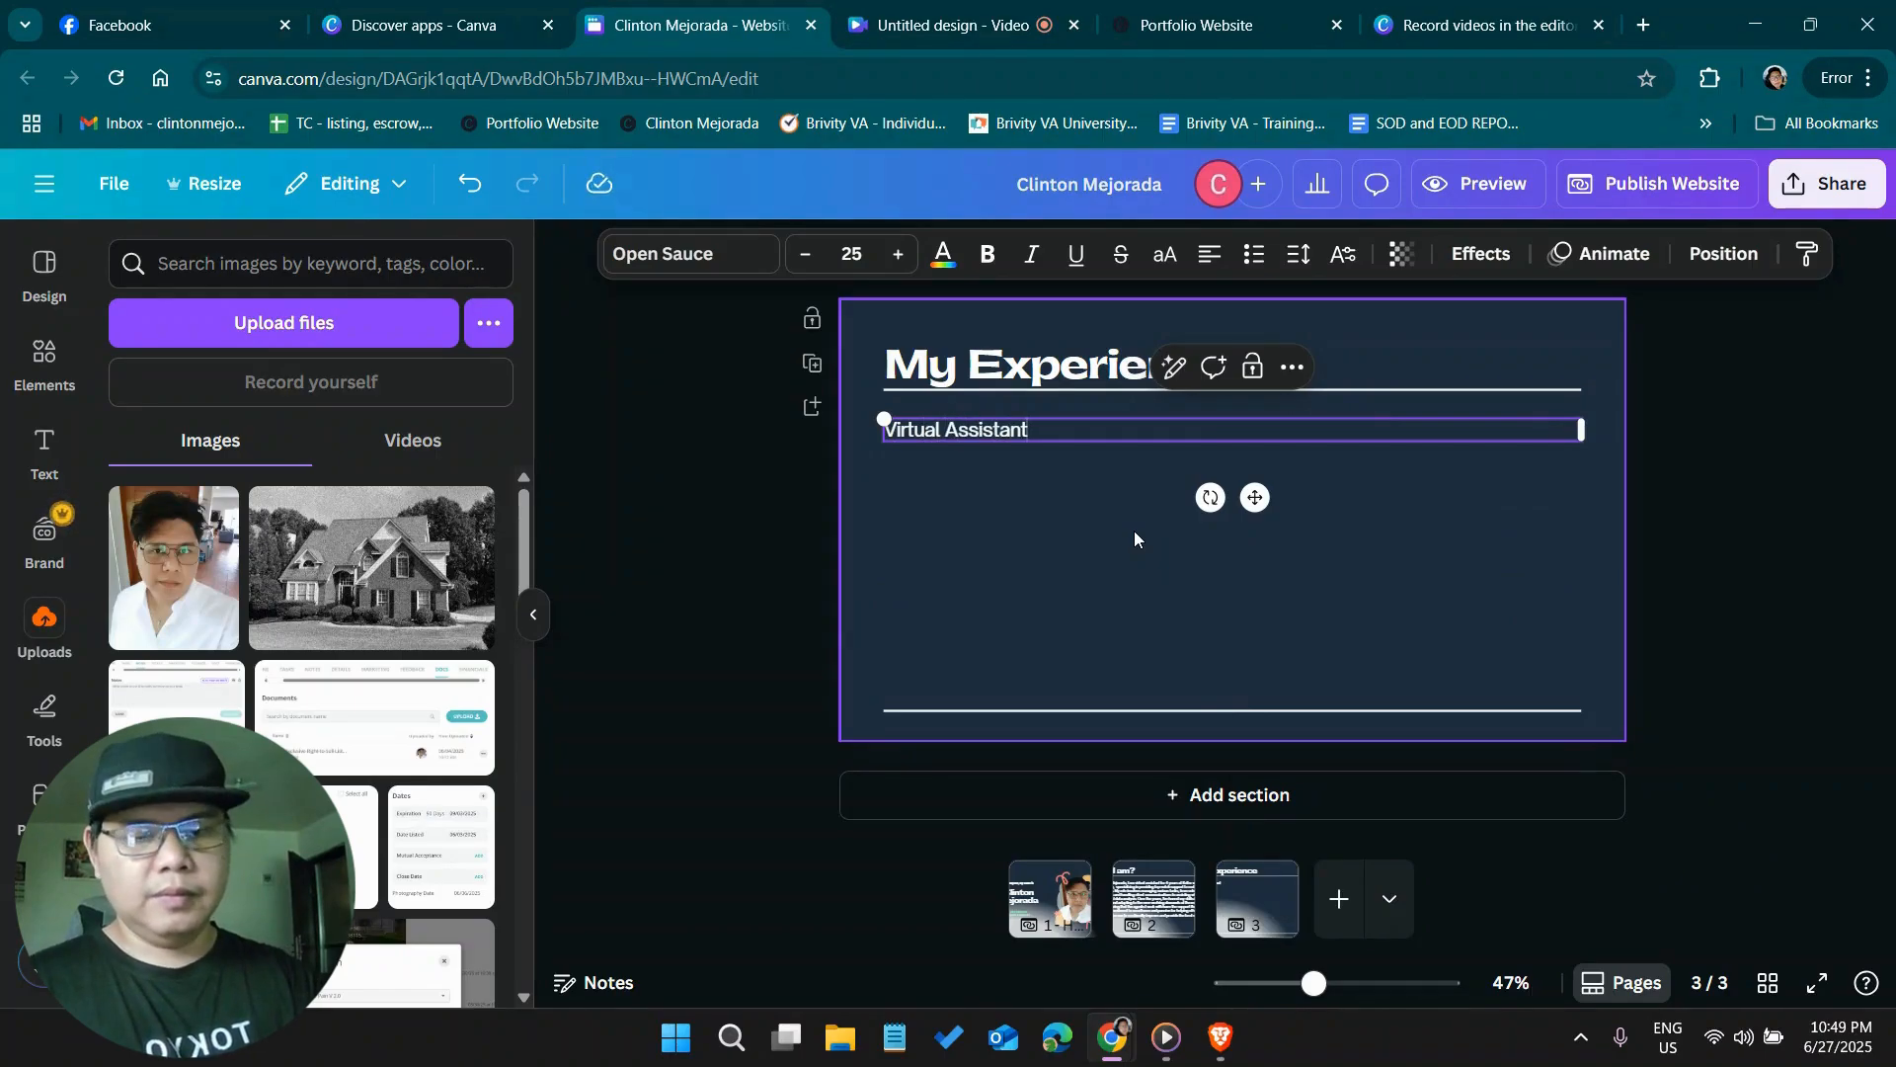
pyautogui.press('Return')
pyautogui.write('Freelance')
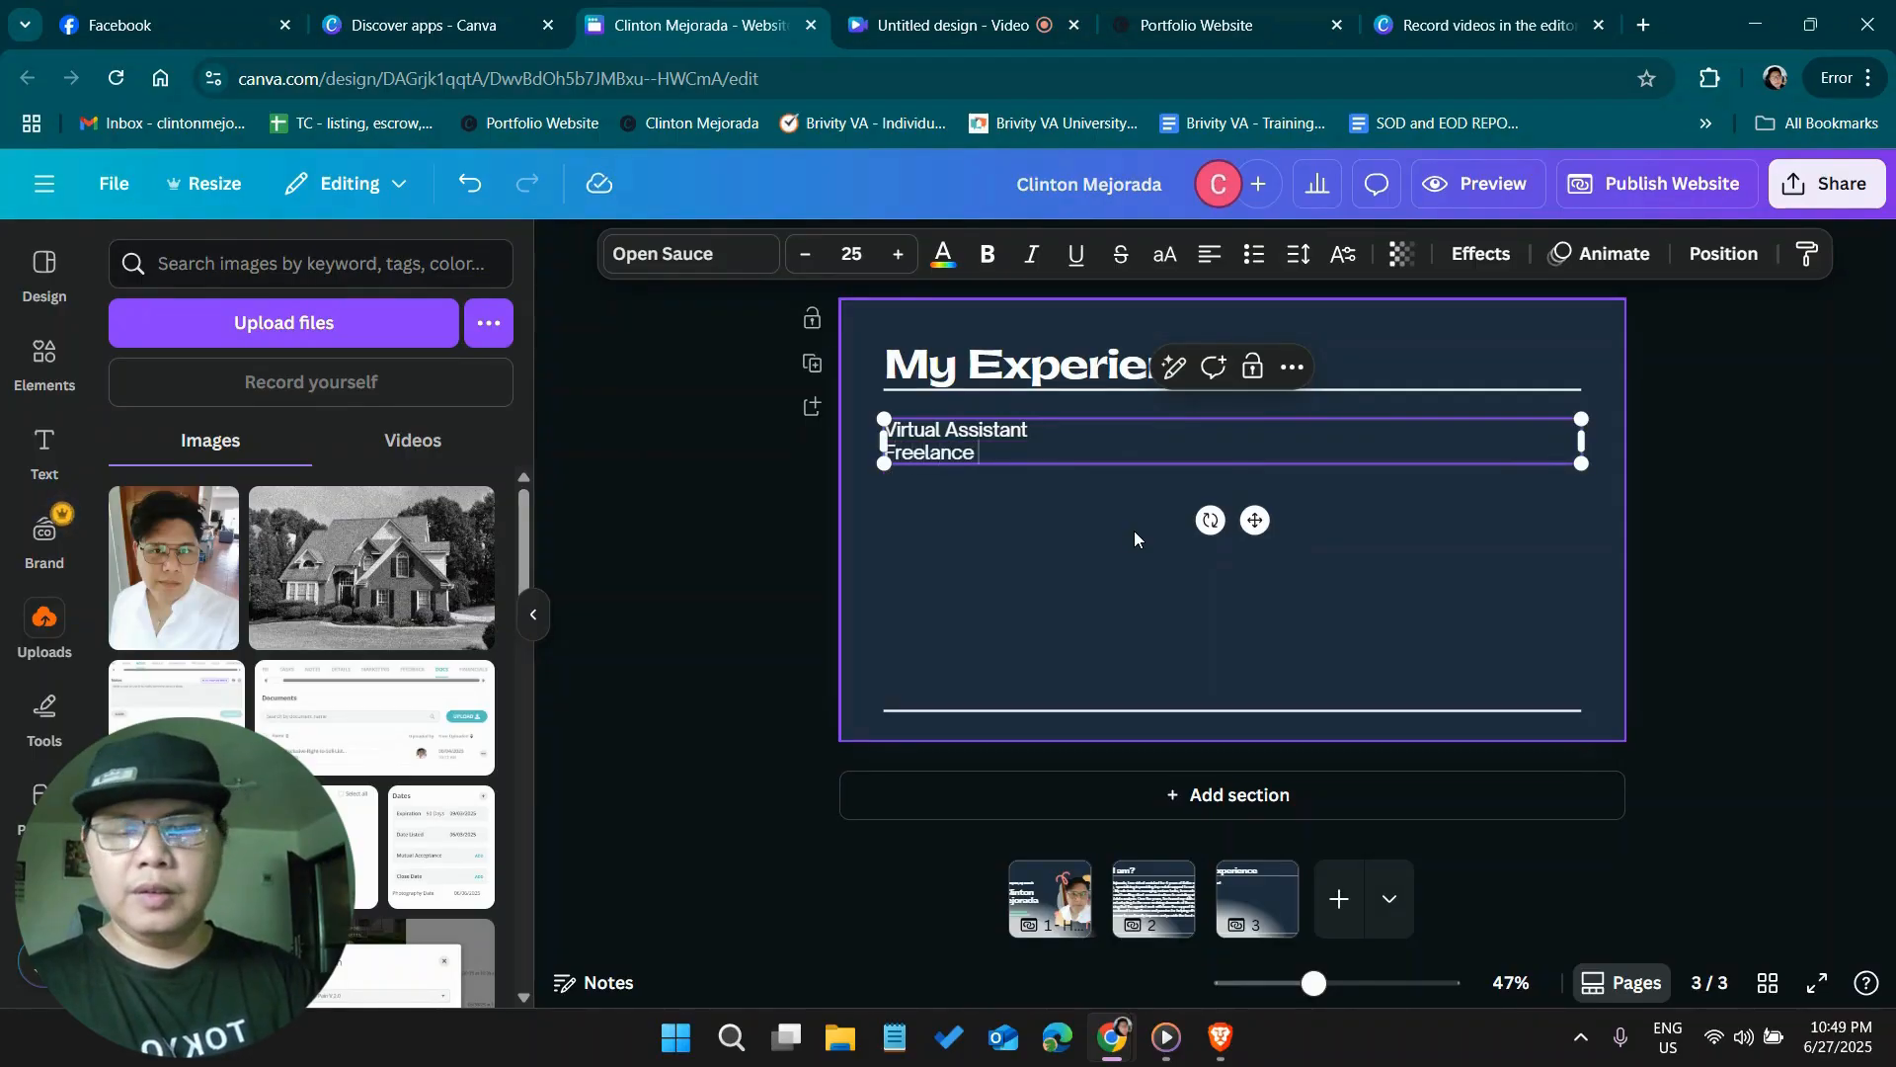
pyautogui.write(' 2021')
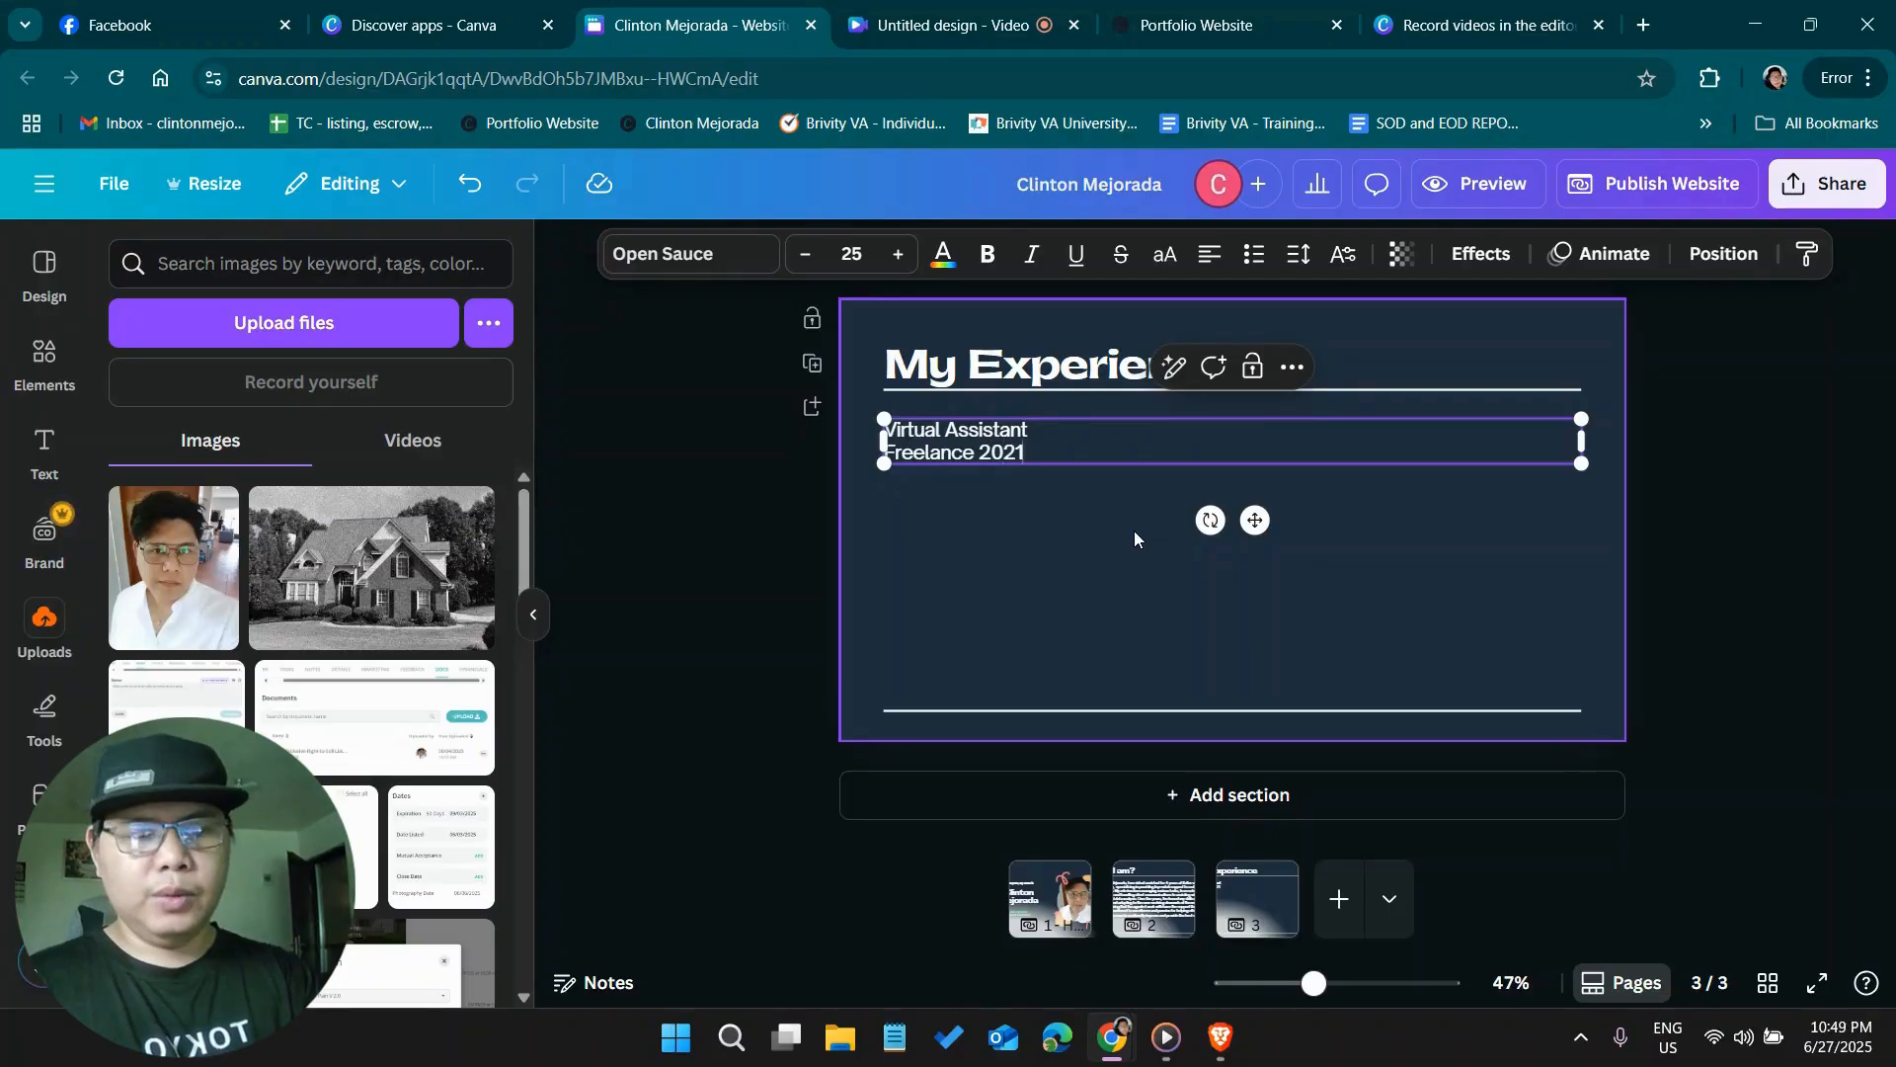
pyautogui.write('-2')
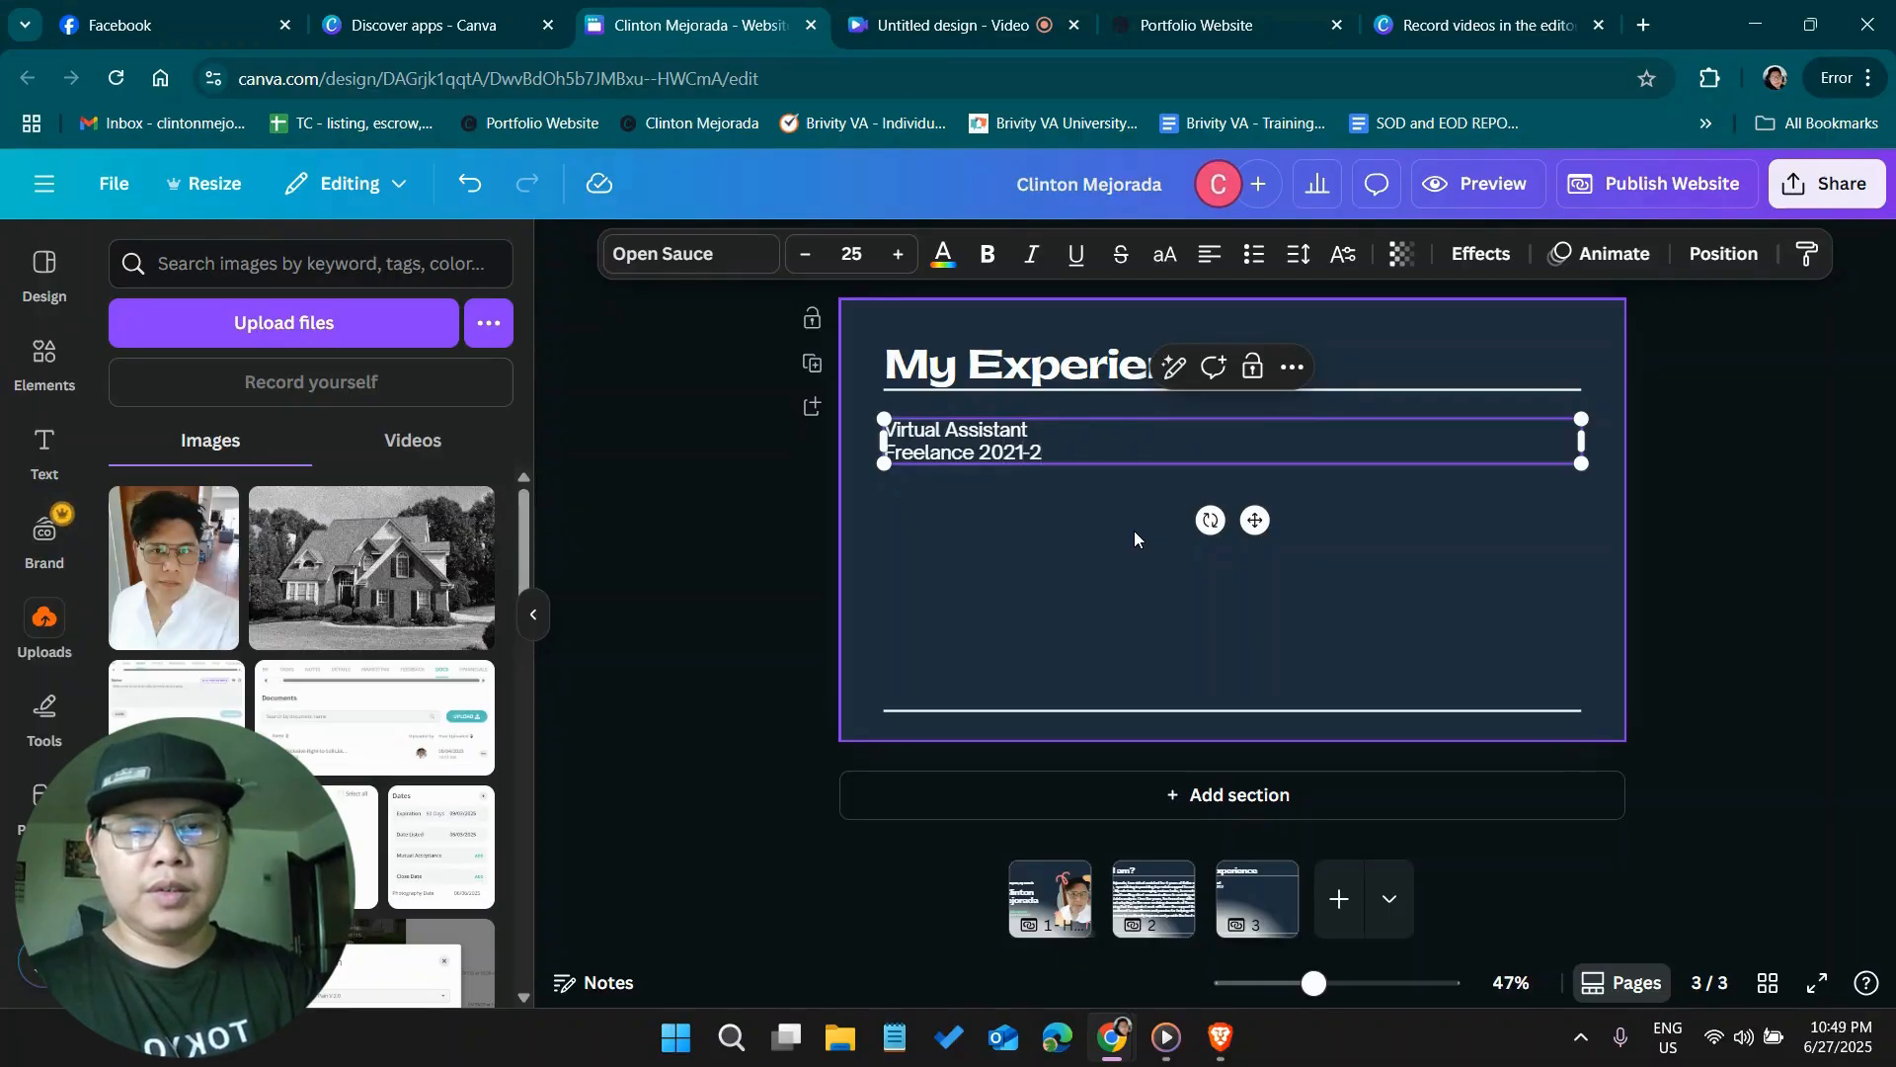
pyautogui.press('BackSpace')
pyautogui.write('Present')
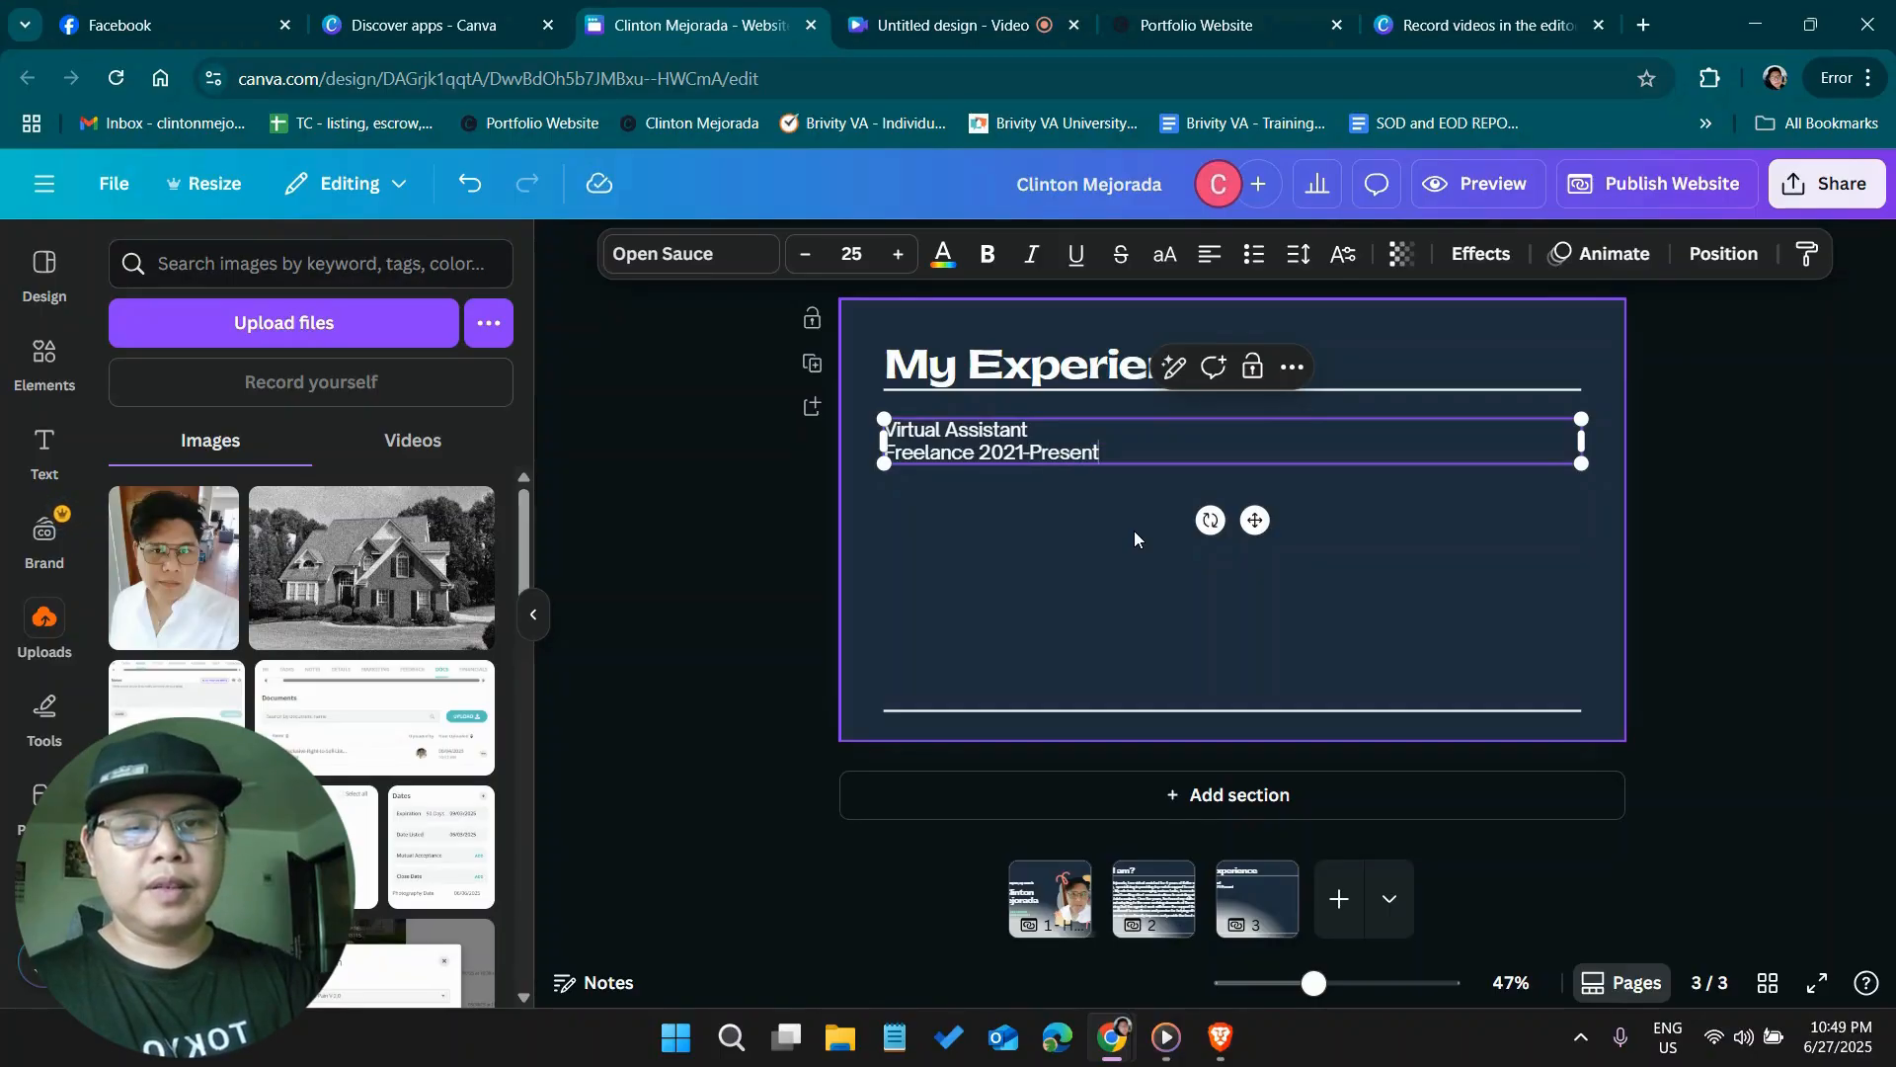
# Leave a blank line below the freelance entry and add the line "Transaction Coordinator"
pyautogui.press('Return')
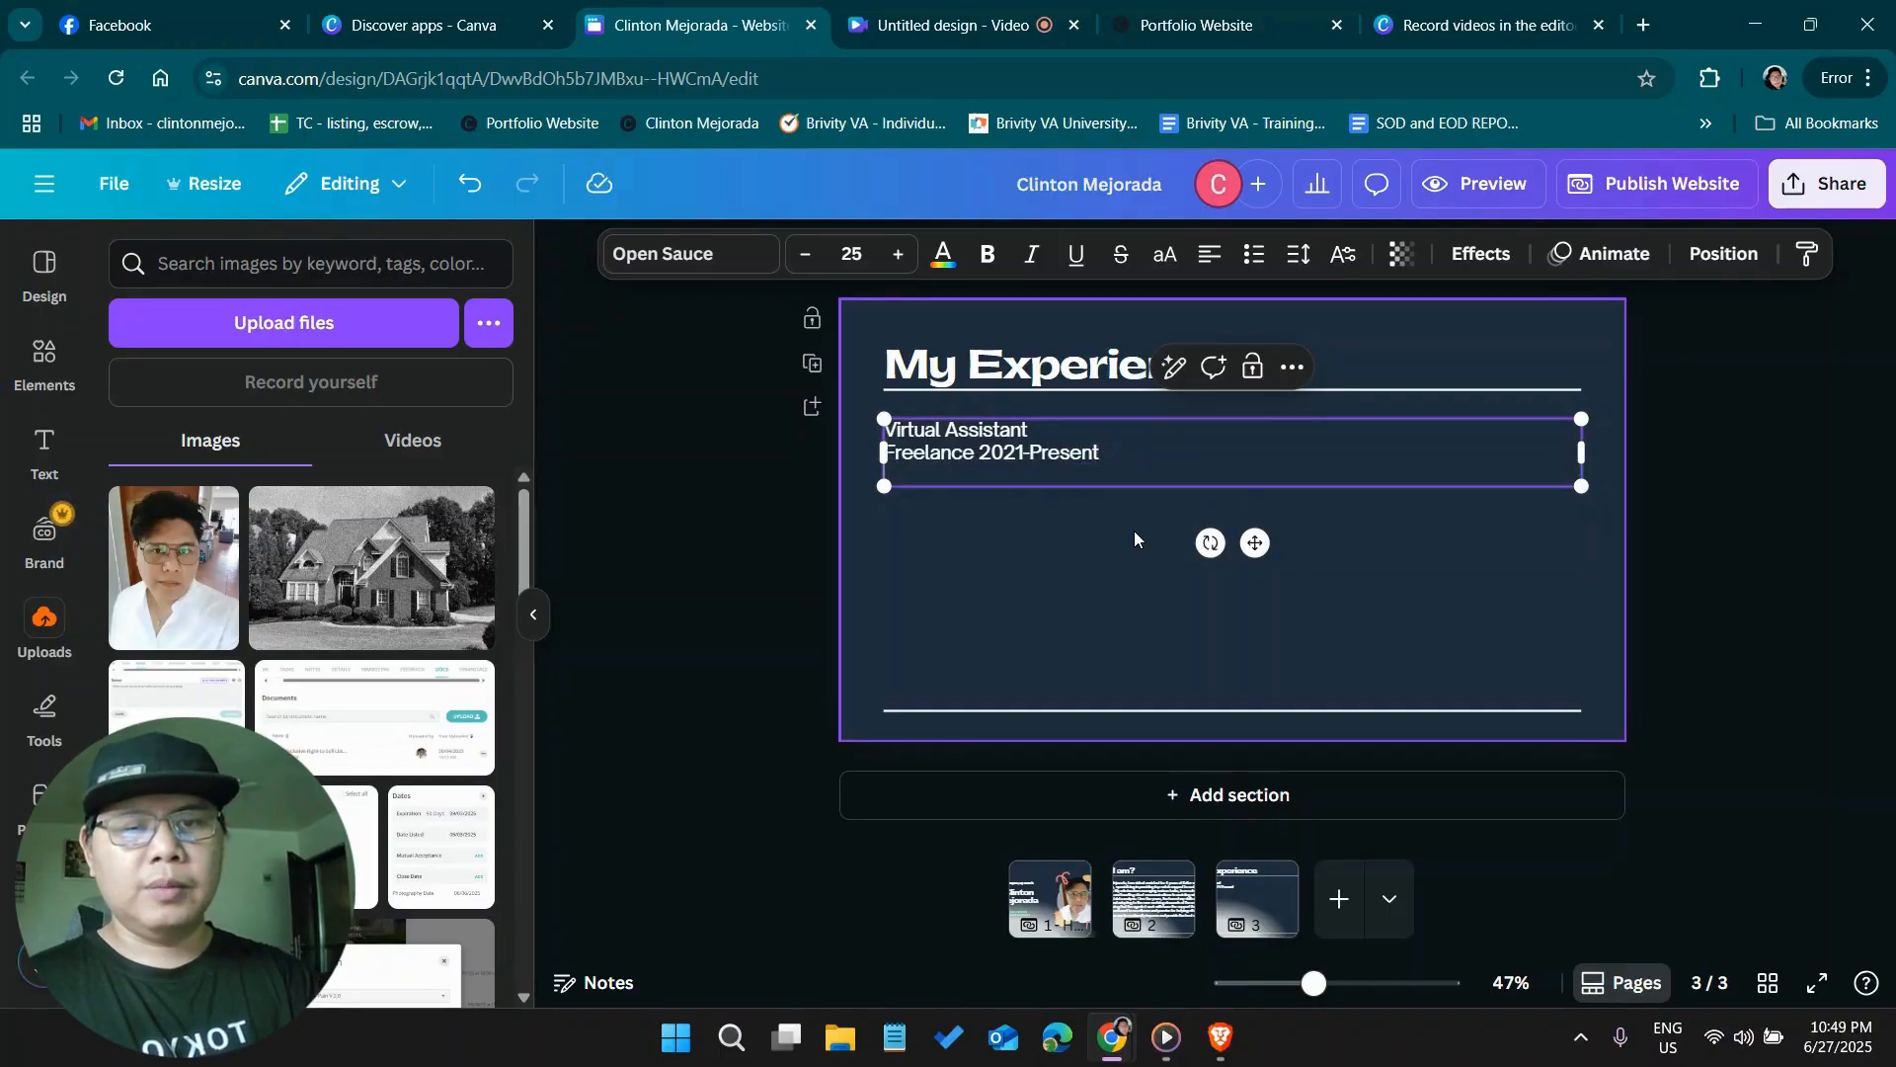
pyautogui.press('Return')
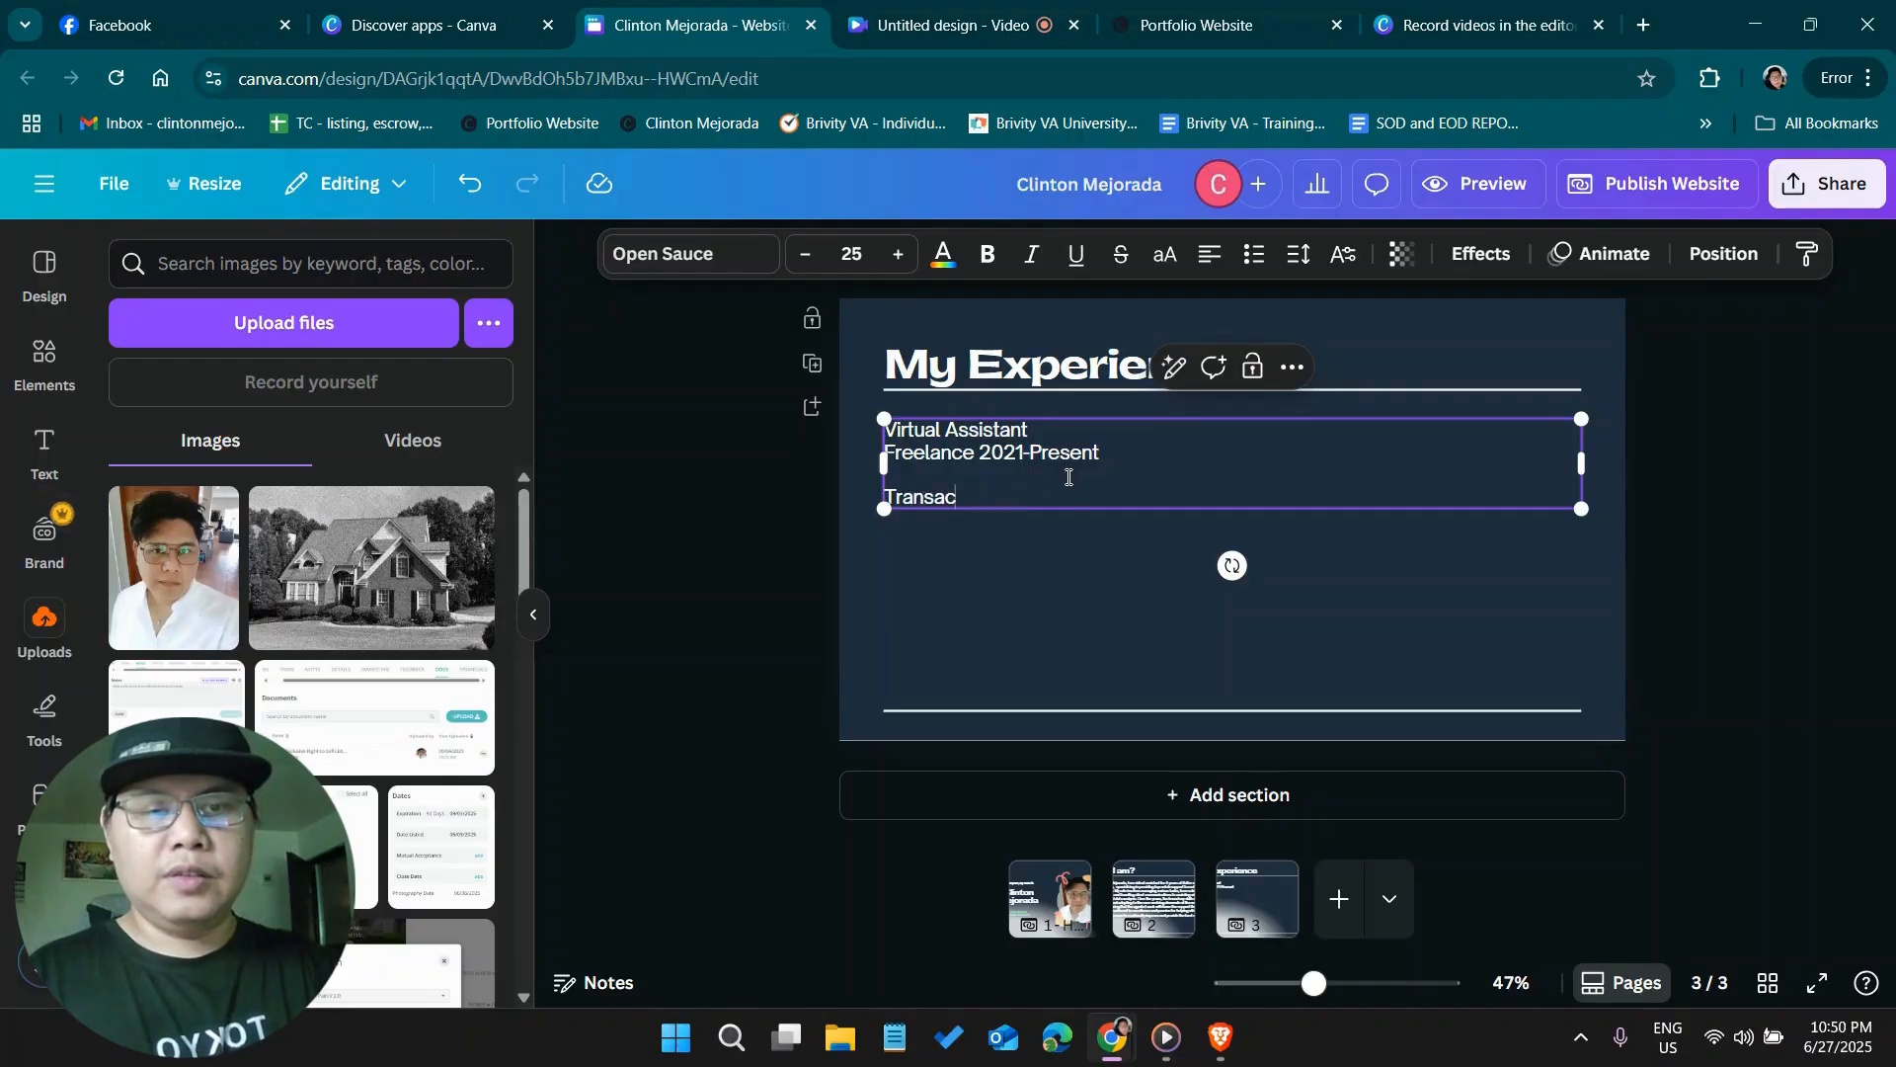
pyautogui.write('ordi')
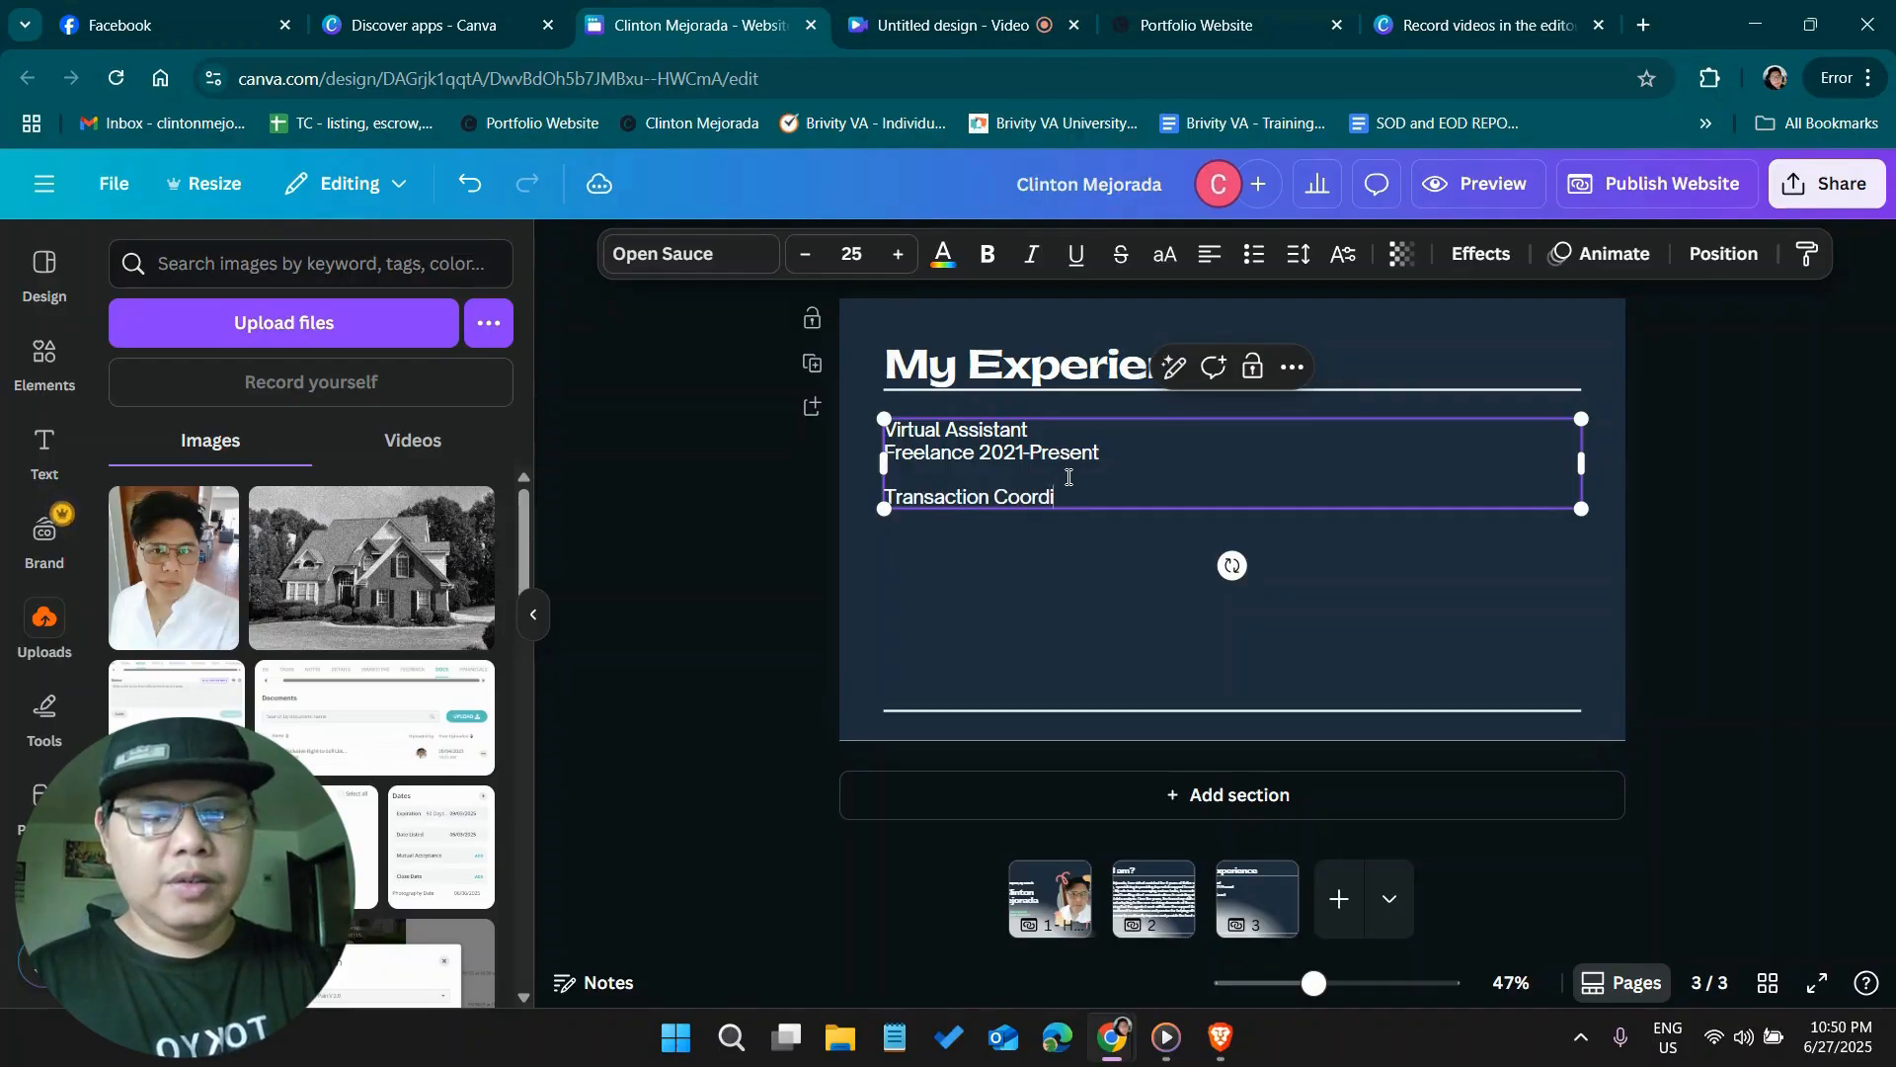
pyautogui.write('nator')
# Add the lines "Admin Assistant" and "Executive Assistant" below "Transaction Coordinator" and finish editing the text
pyautogui.press('Return')
pyautogui.write('Admi')
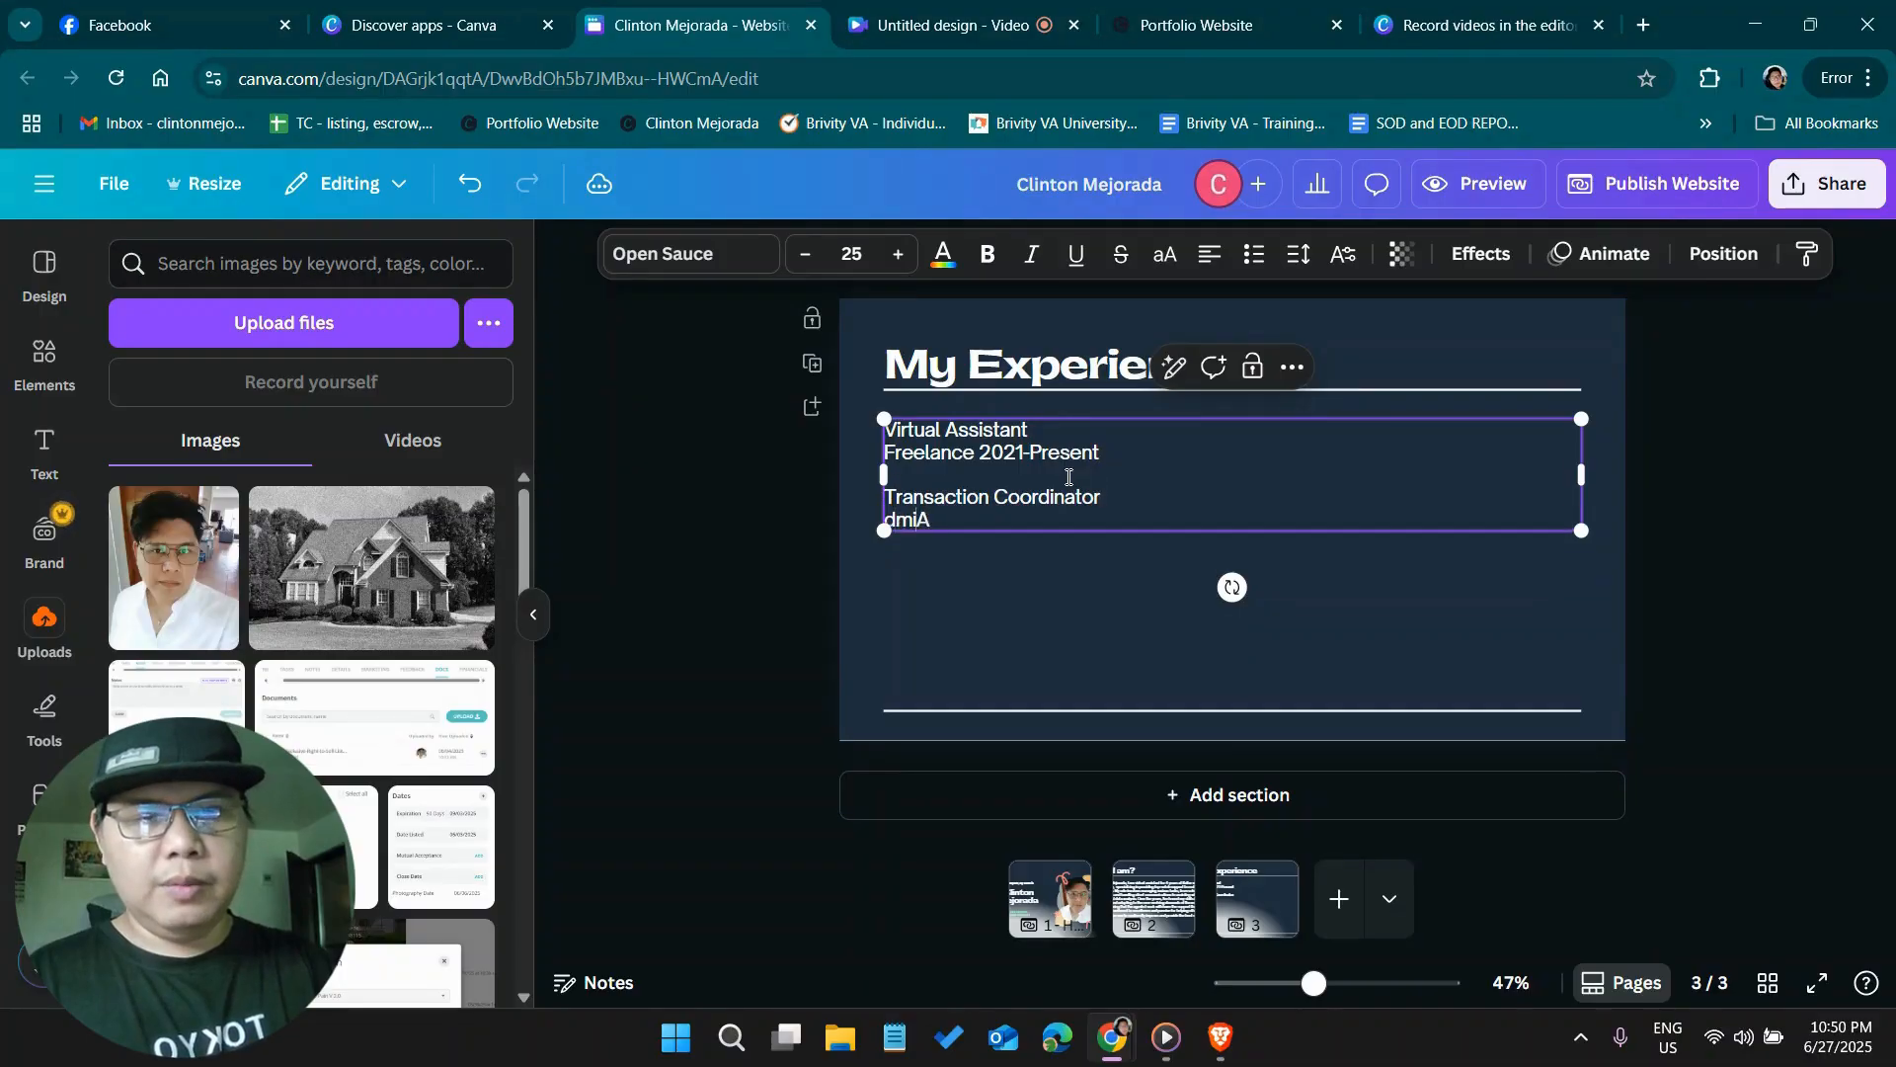
pyautogui.hotkey('ctrl', 'a')
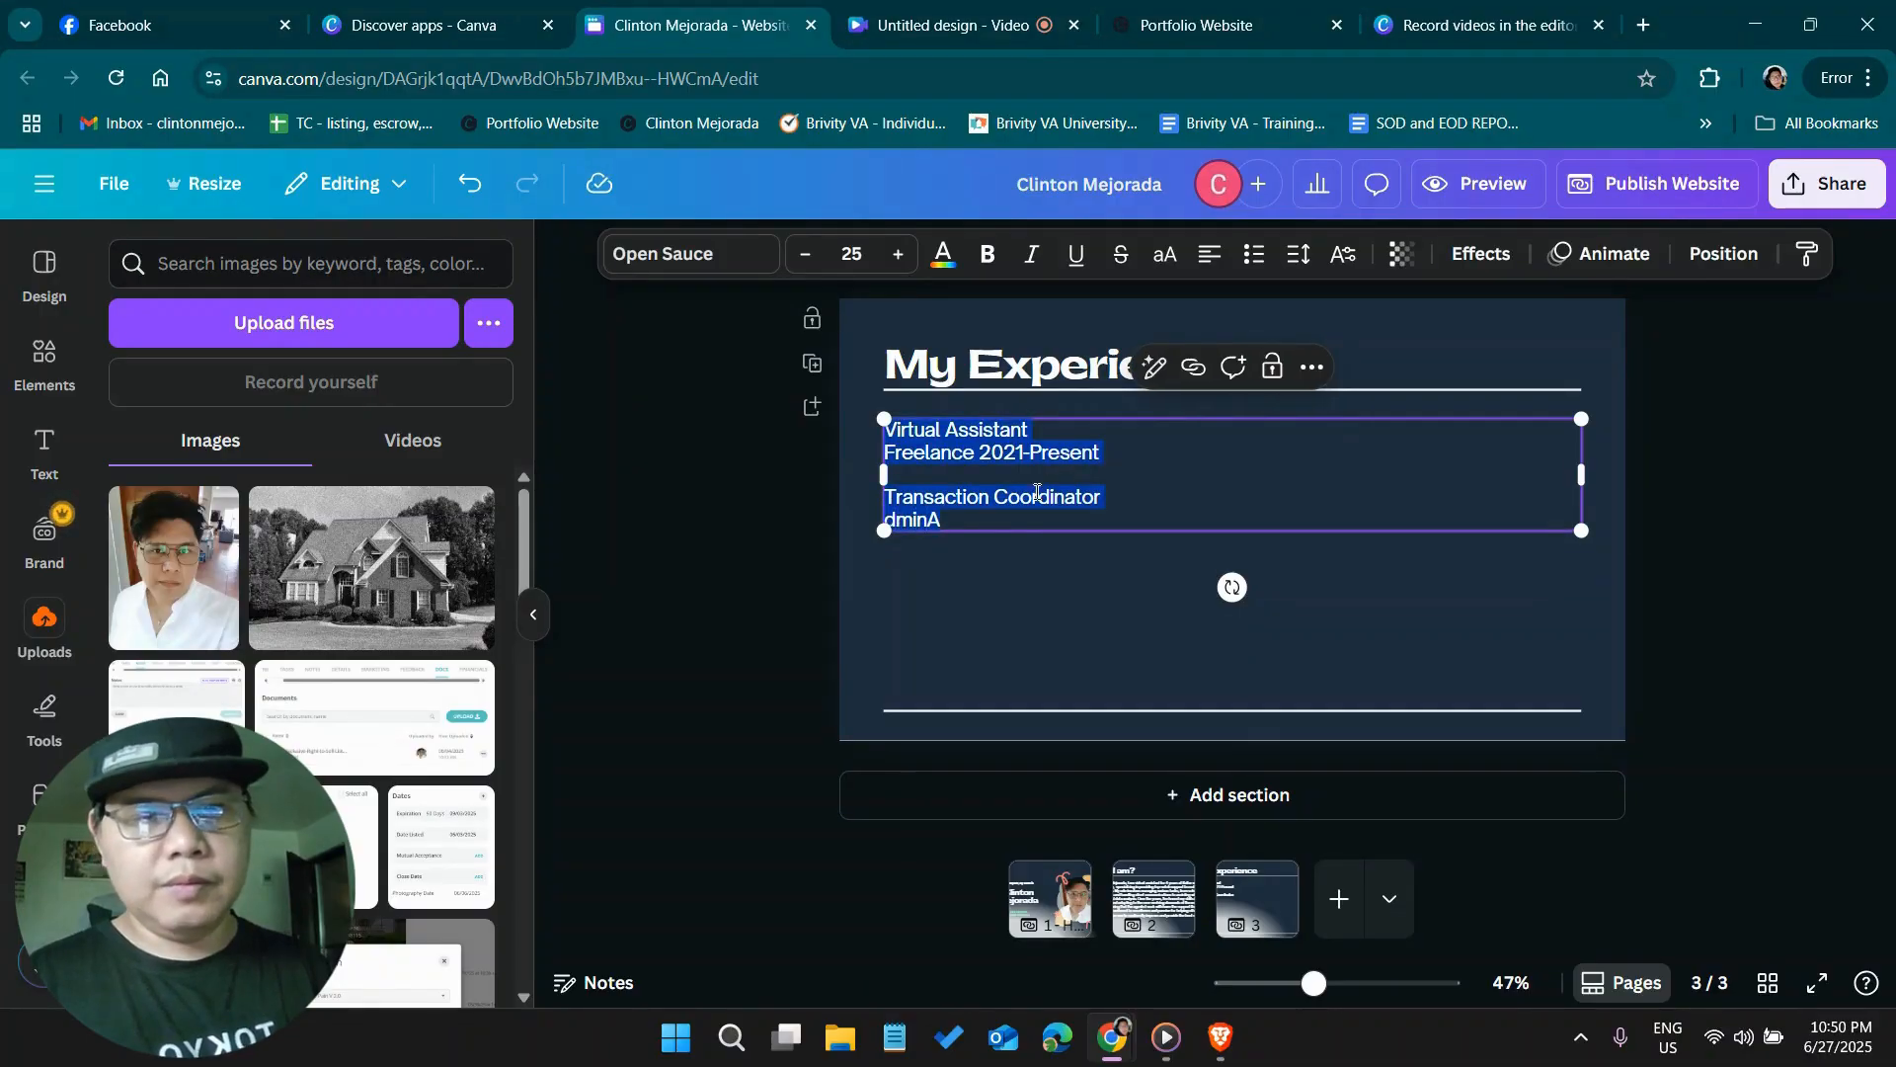
pyautogui.click(958, 525)
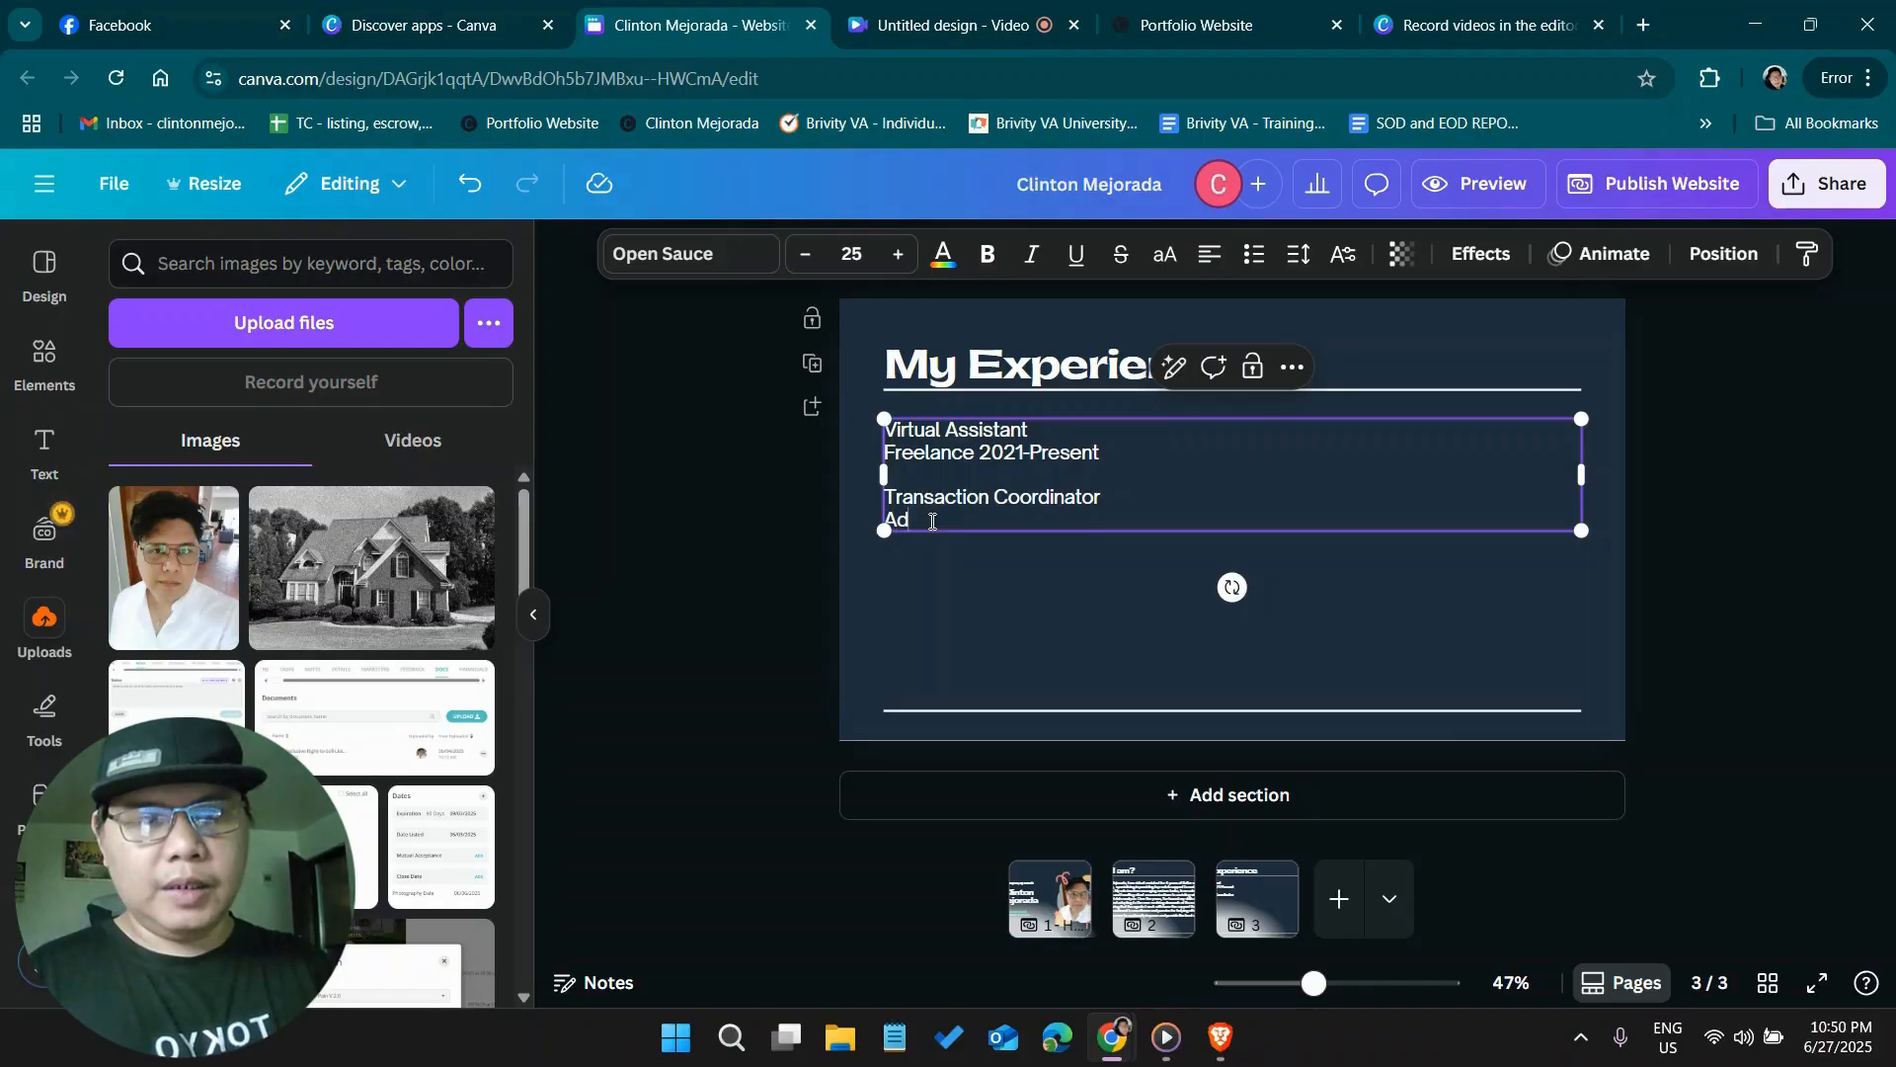
pyautogui.write('As')
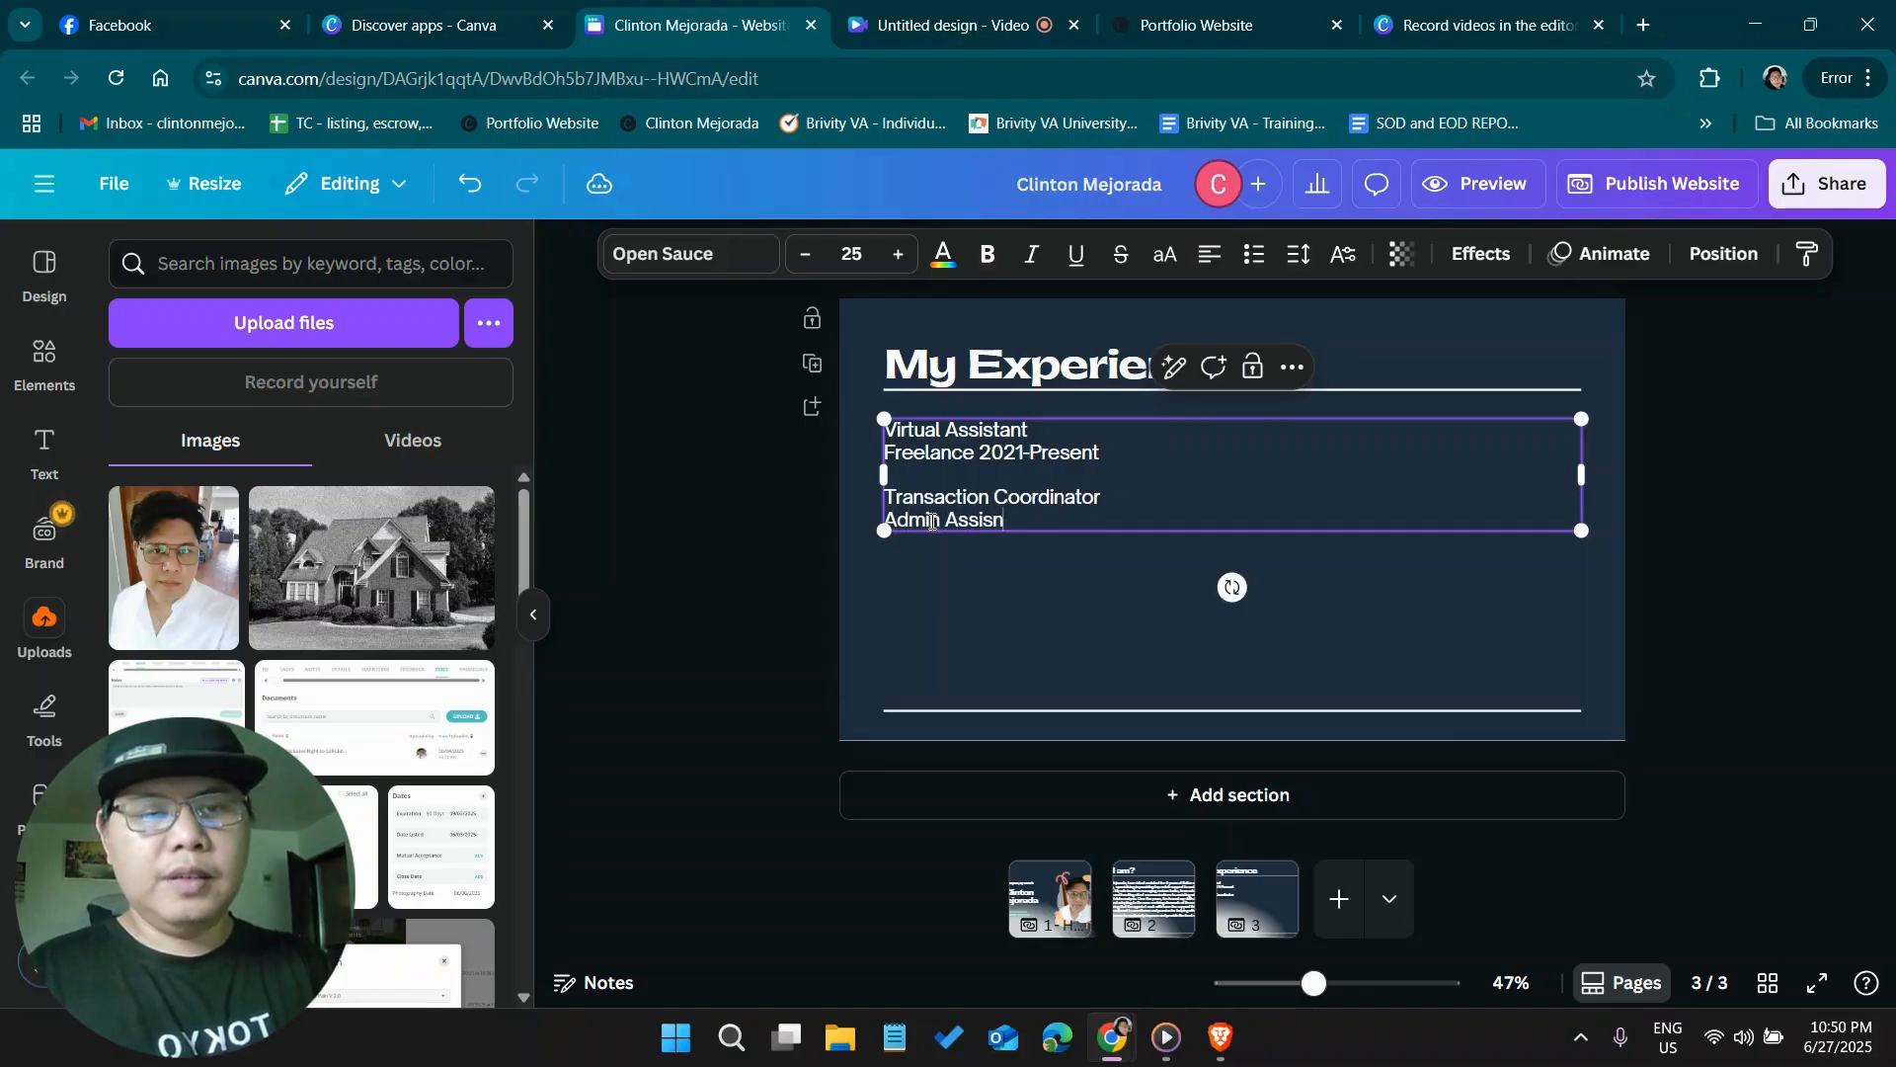
pyautogui.write('sistant')
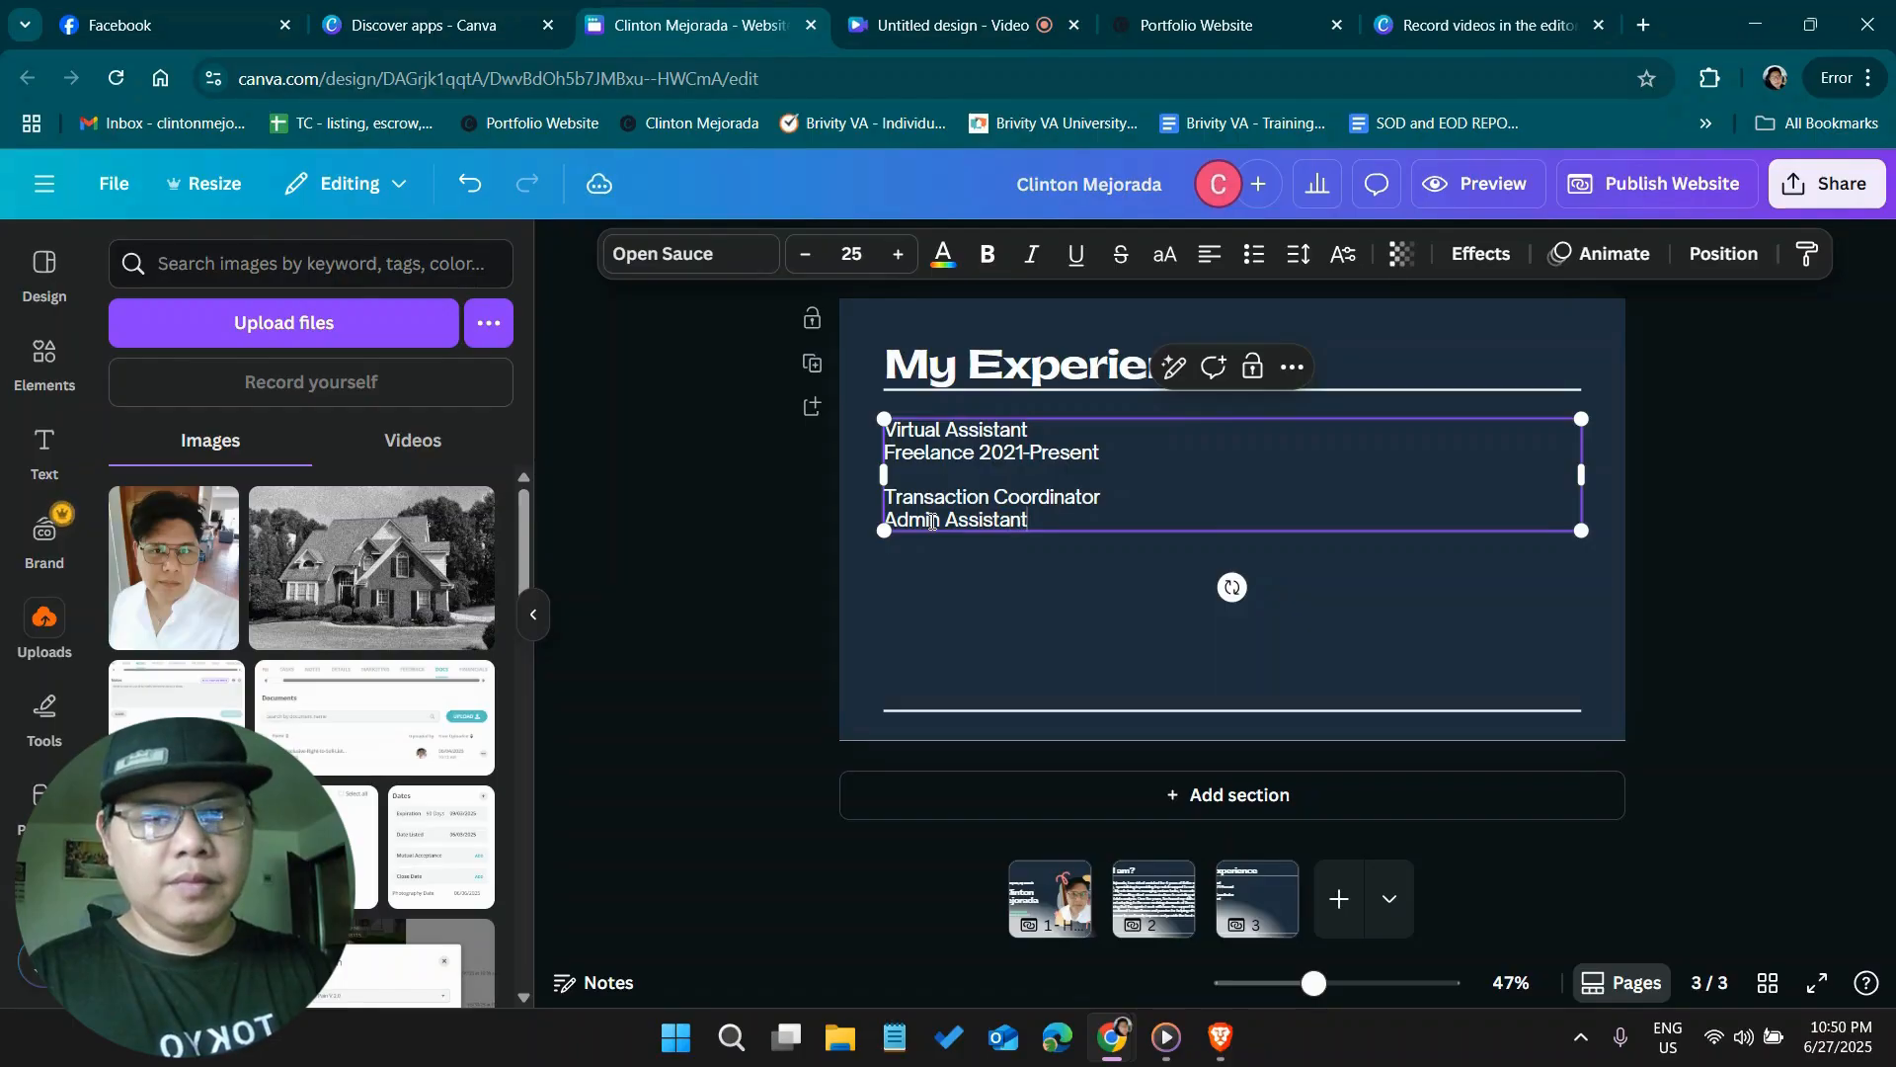
pyautogui.press('Return')
pyautogui.write('Execut')
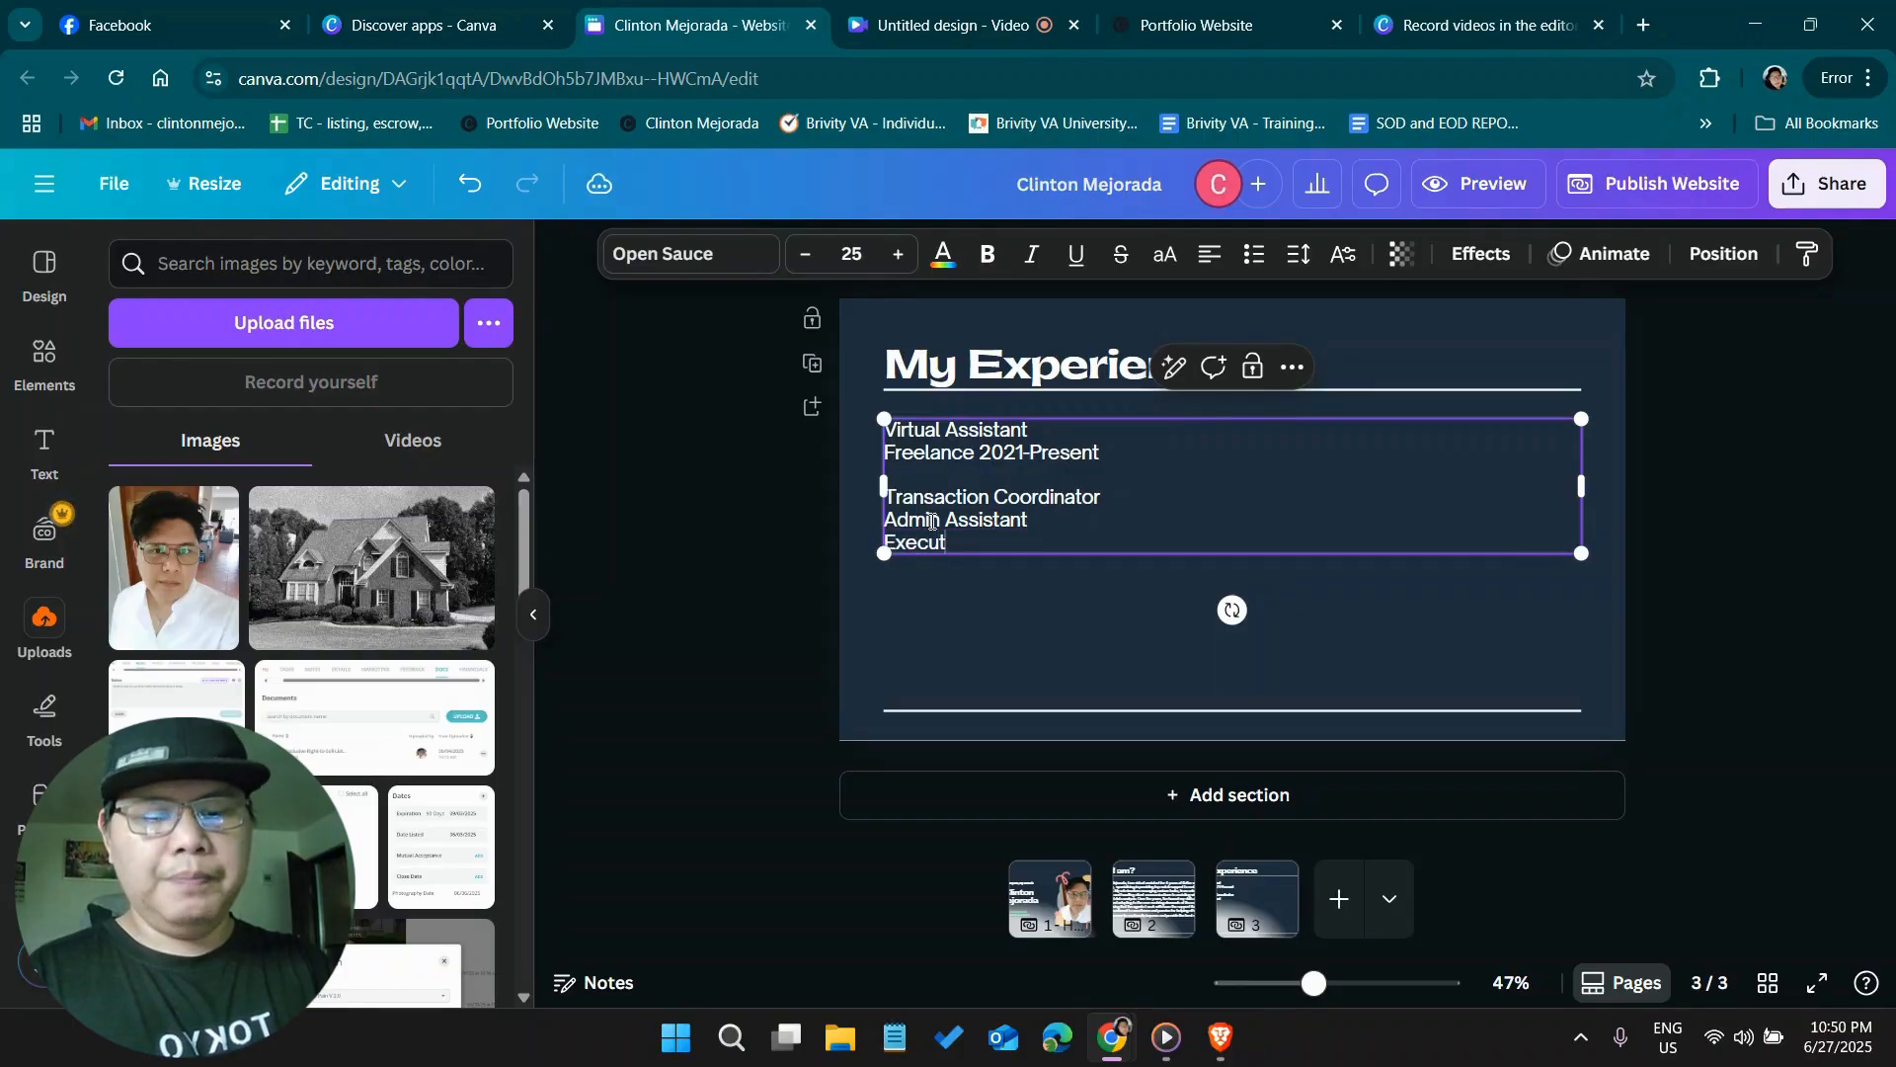
pyautogui.write('ive Assistant')
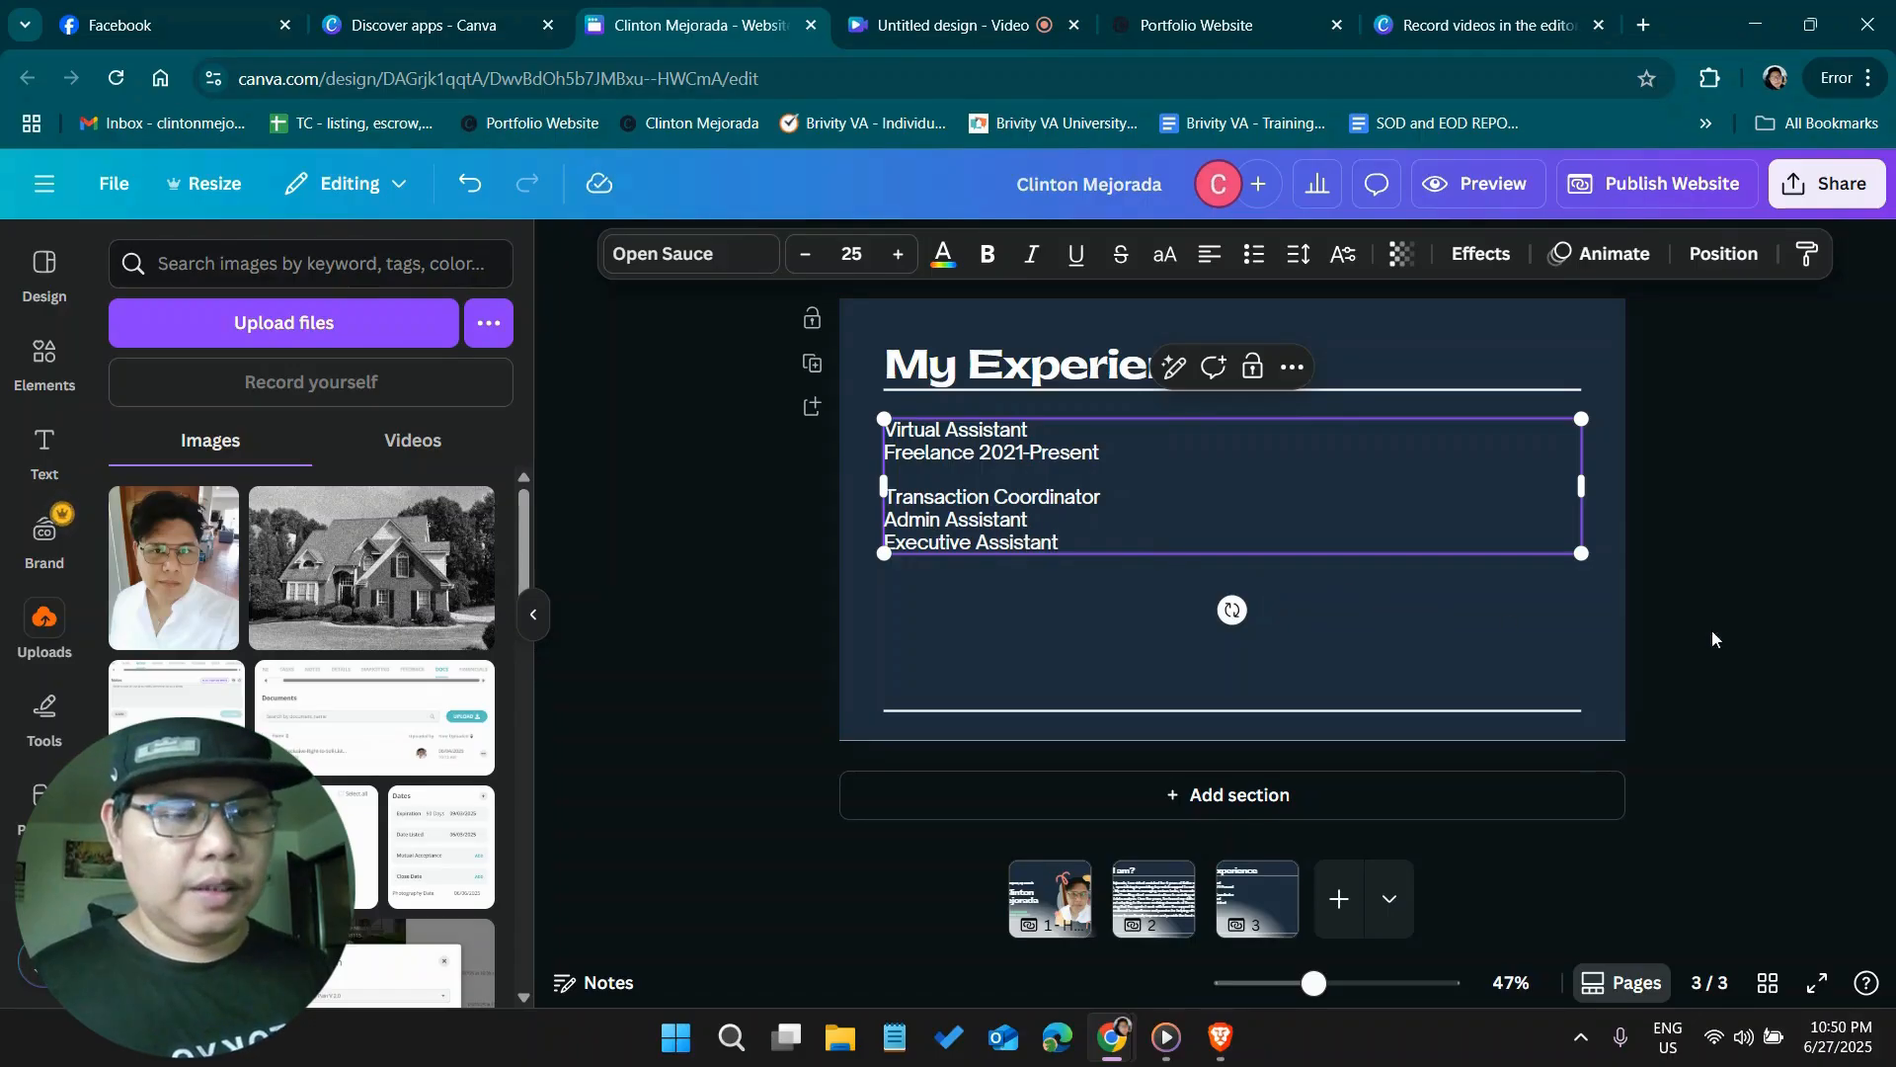
pyautogui.click(1781, 628)
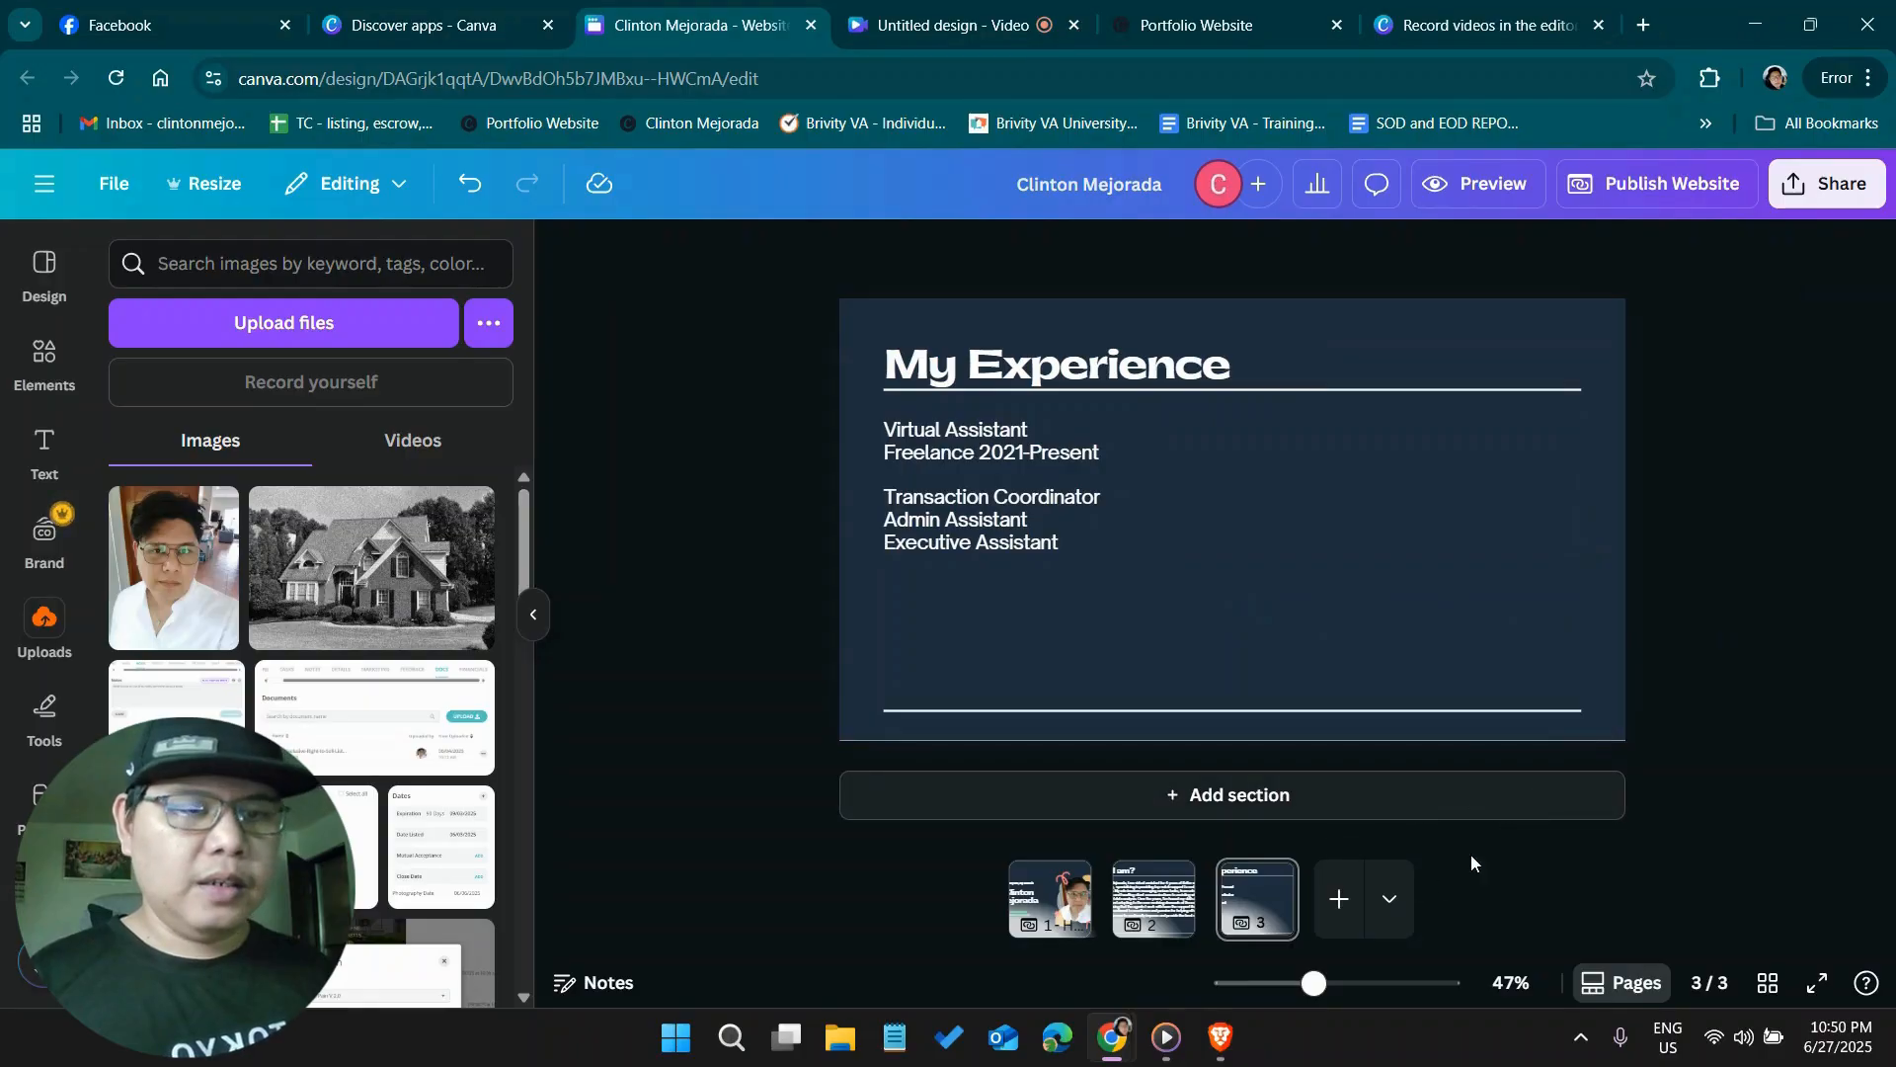
# Duplicate the "My Experience" page and go to the copy as page 4
pyautogui.click(1265, 879)
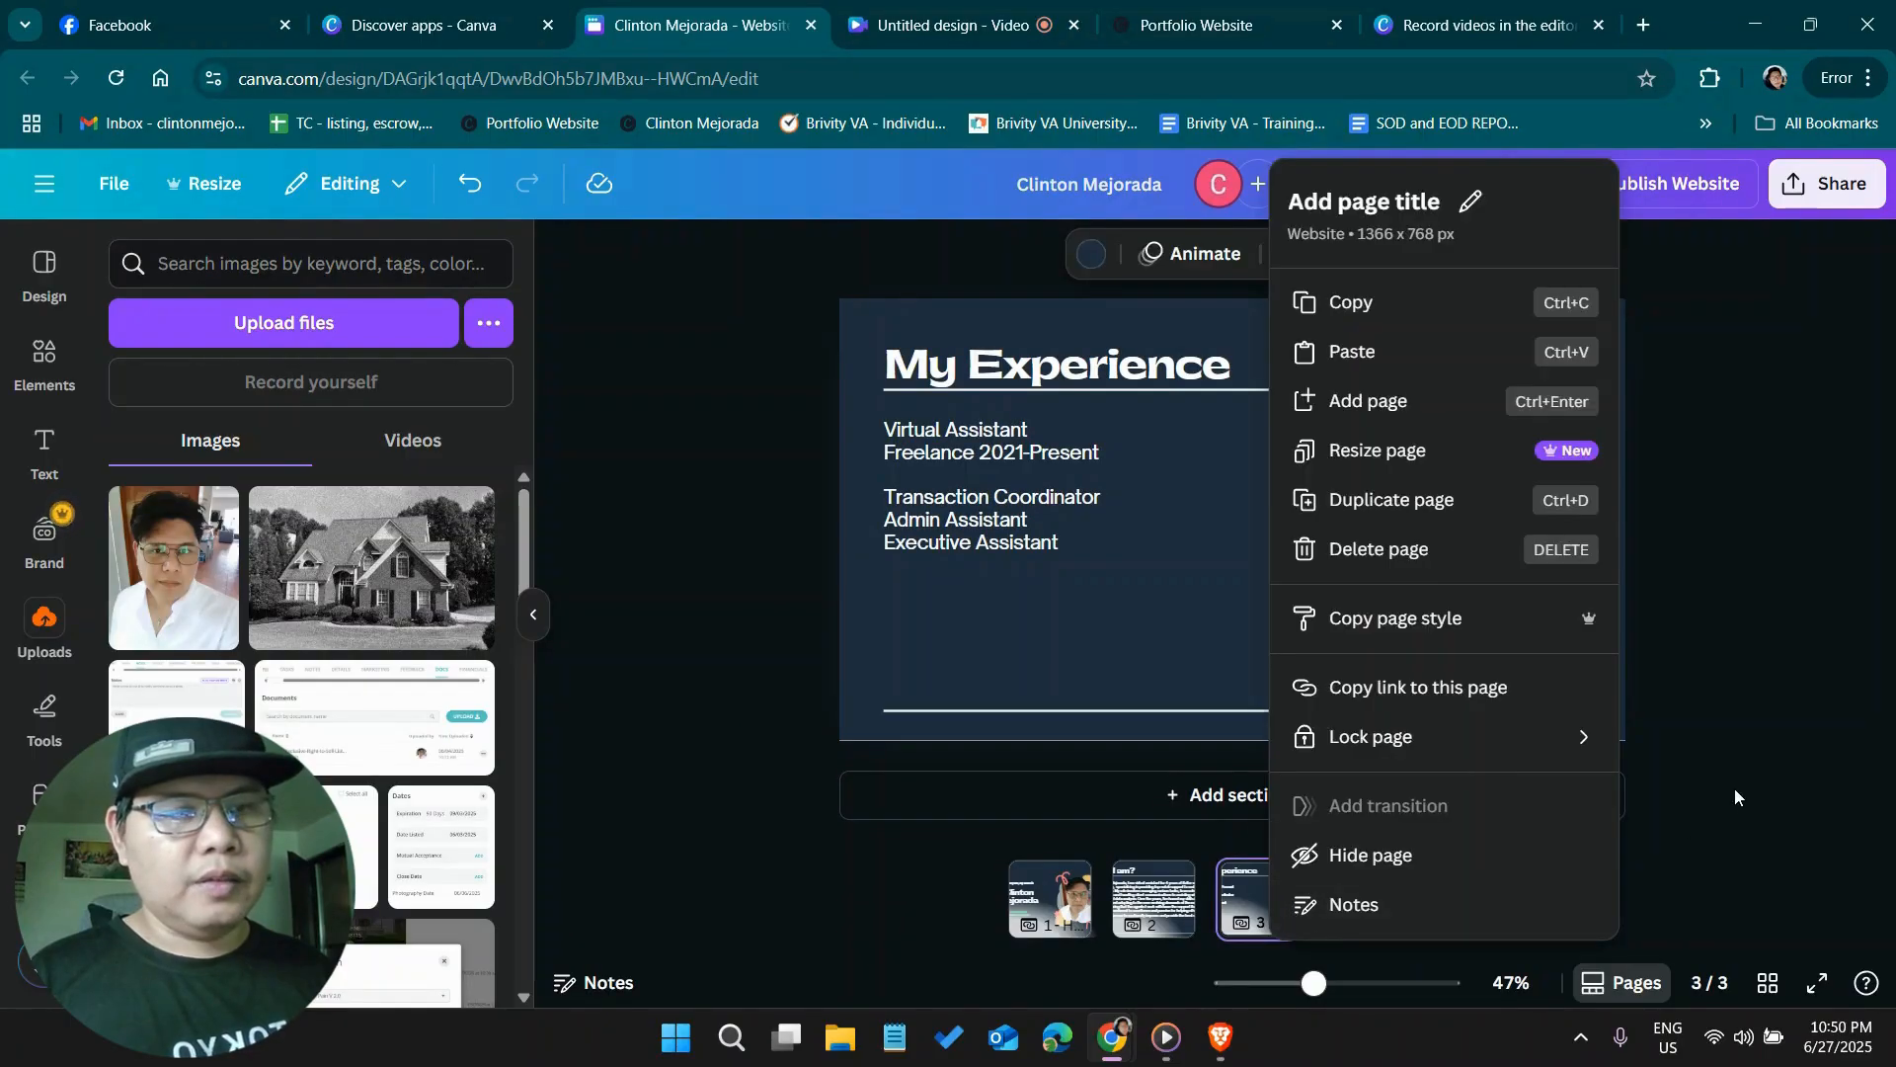
pyautogui.click(1469, 486)
pyautogui.click(1282, 892)
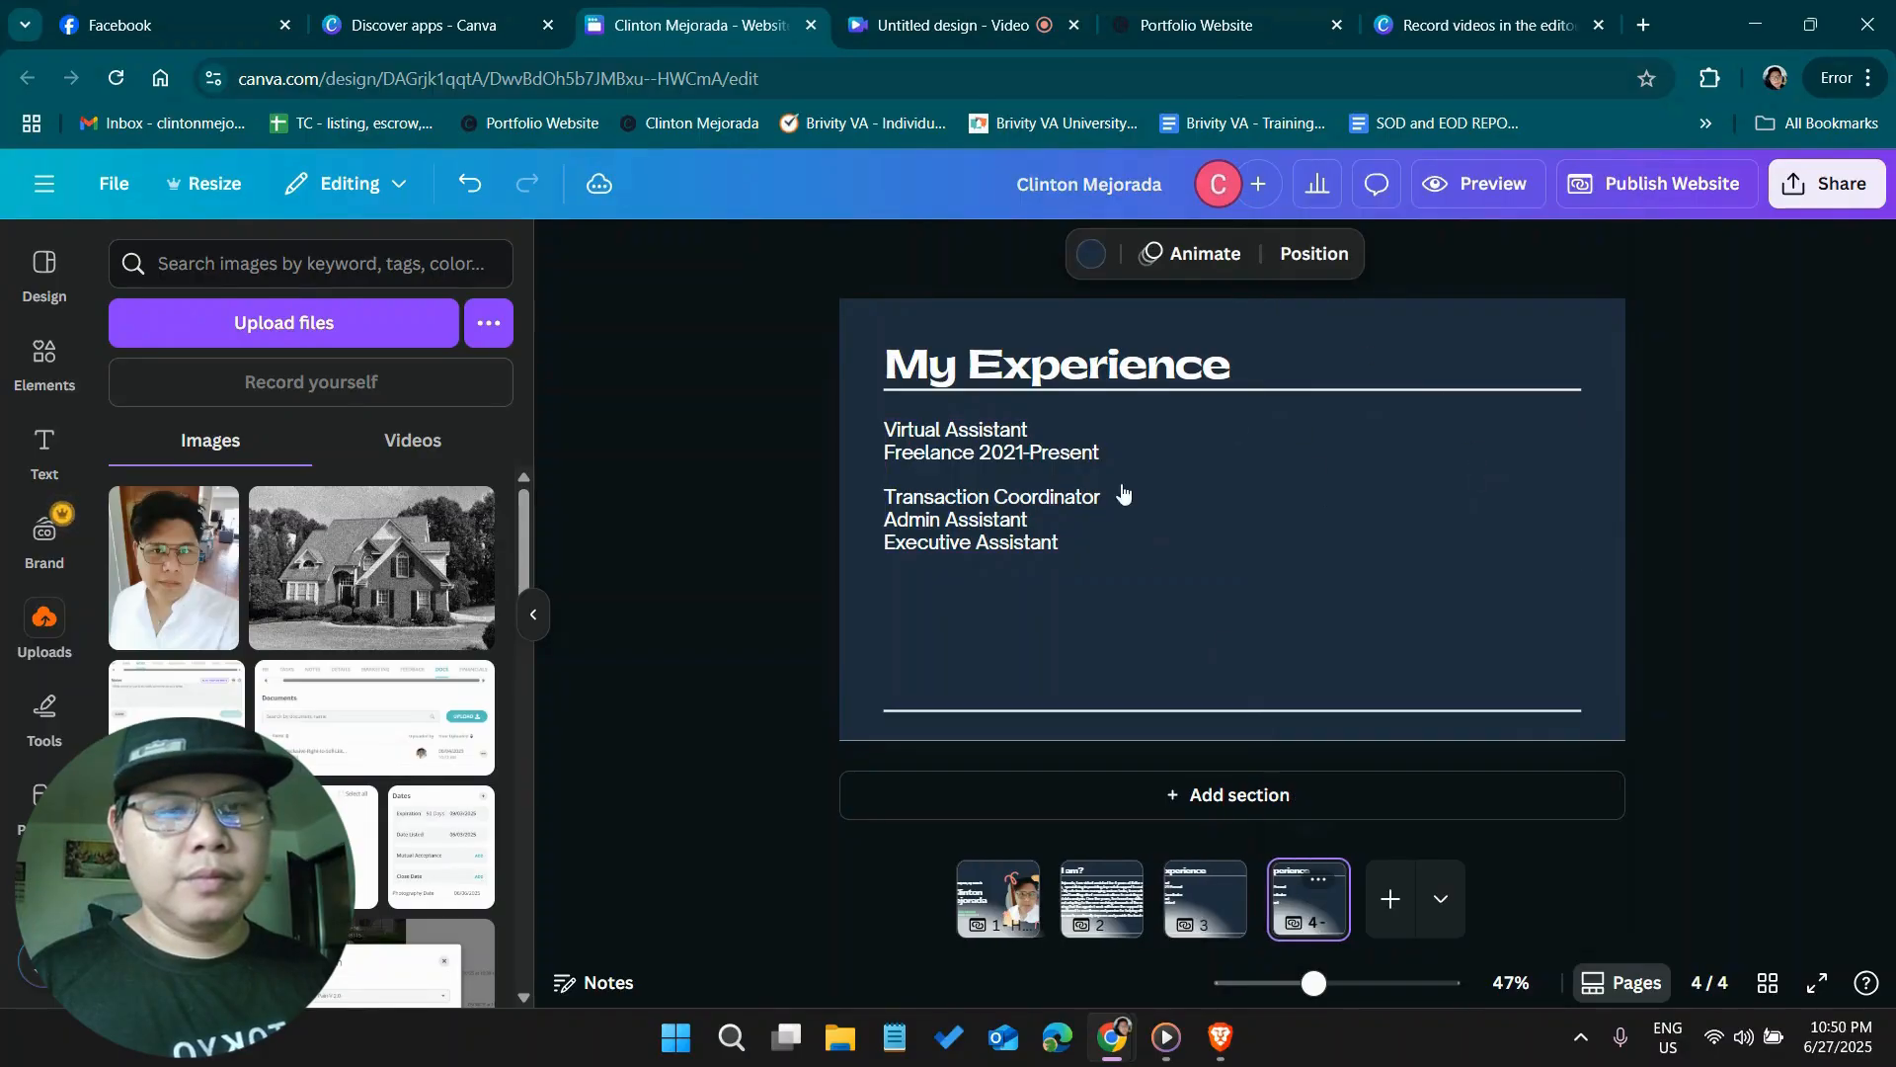
# Replace the heading text on page 4 with "Portfolio"
pyautogui.doubleClick(1158, 367)
pyautogui.hotkey('ctrl', 'a')
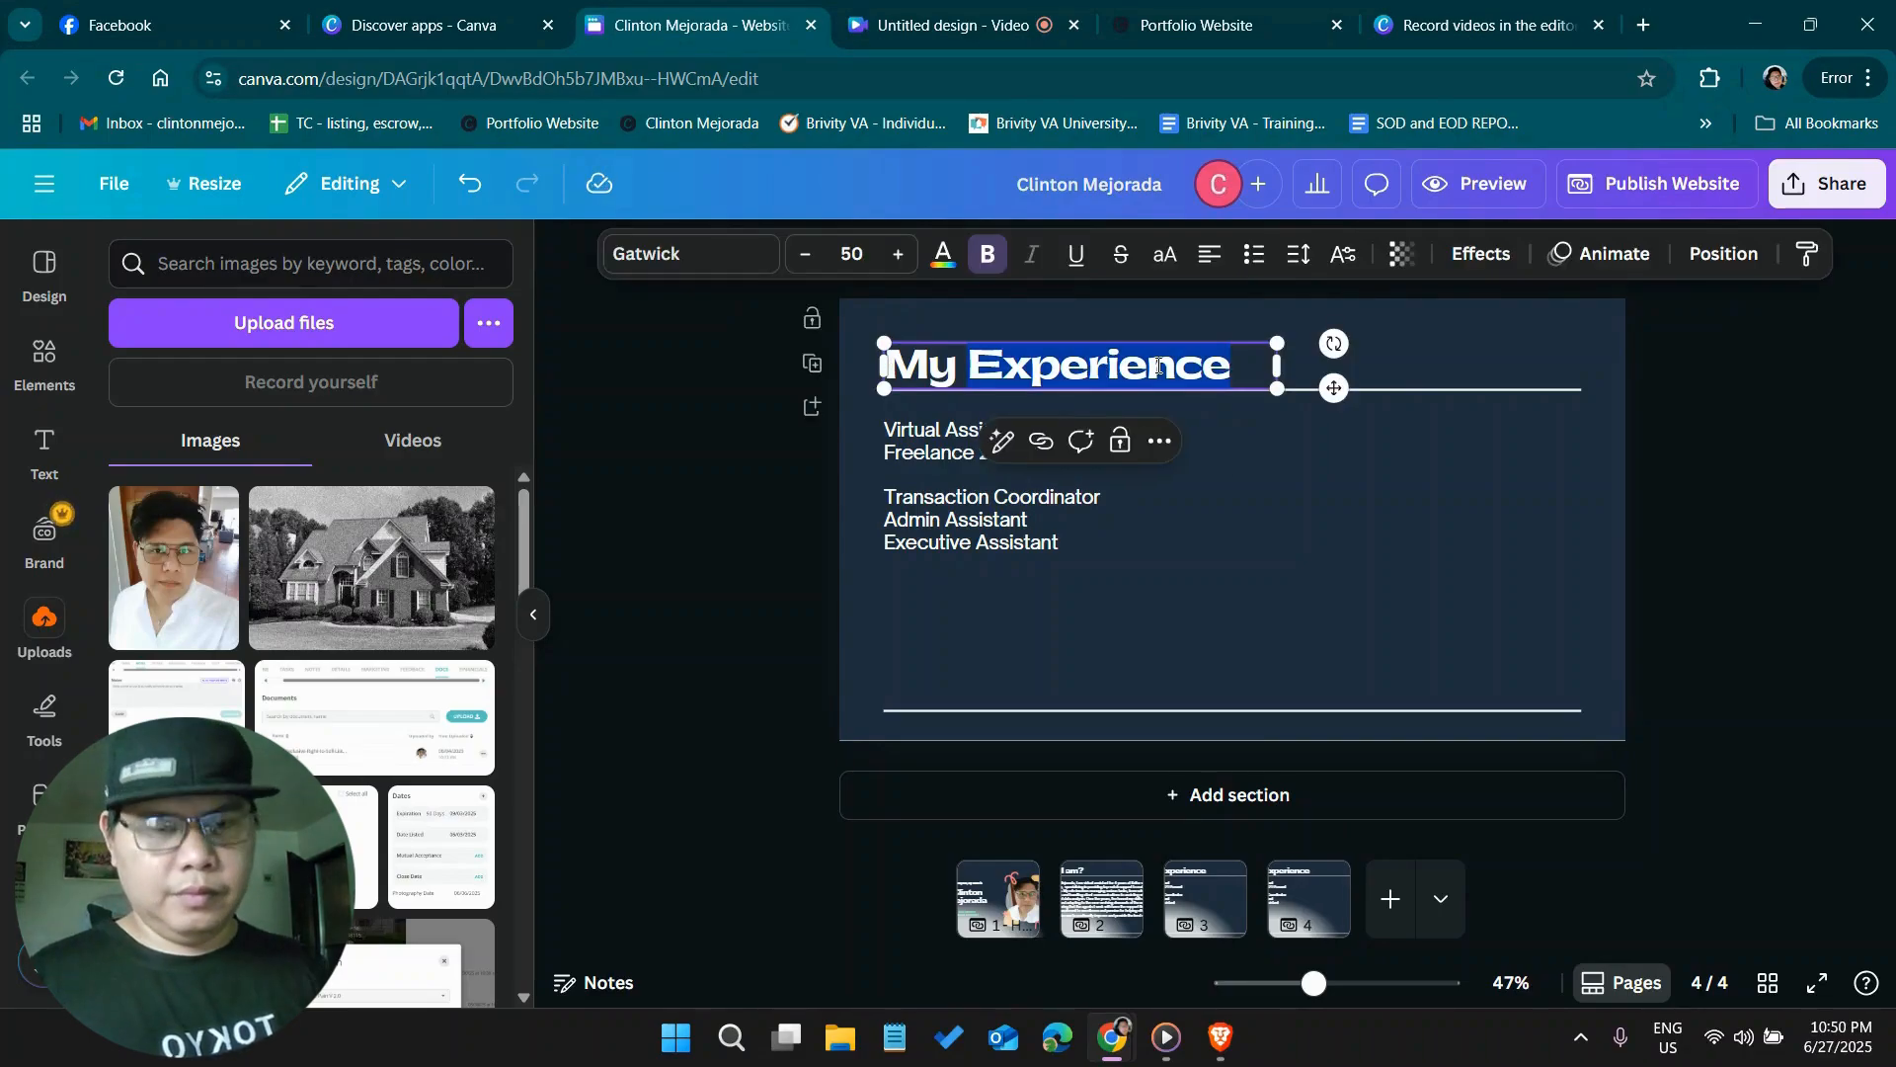
pyautogui.write('Portp')
pyautogui.press('BackSpace')
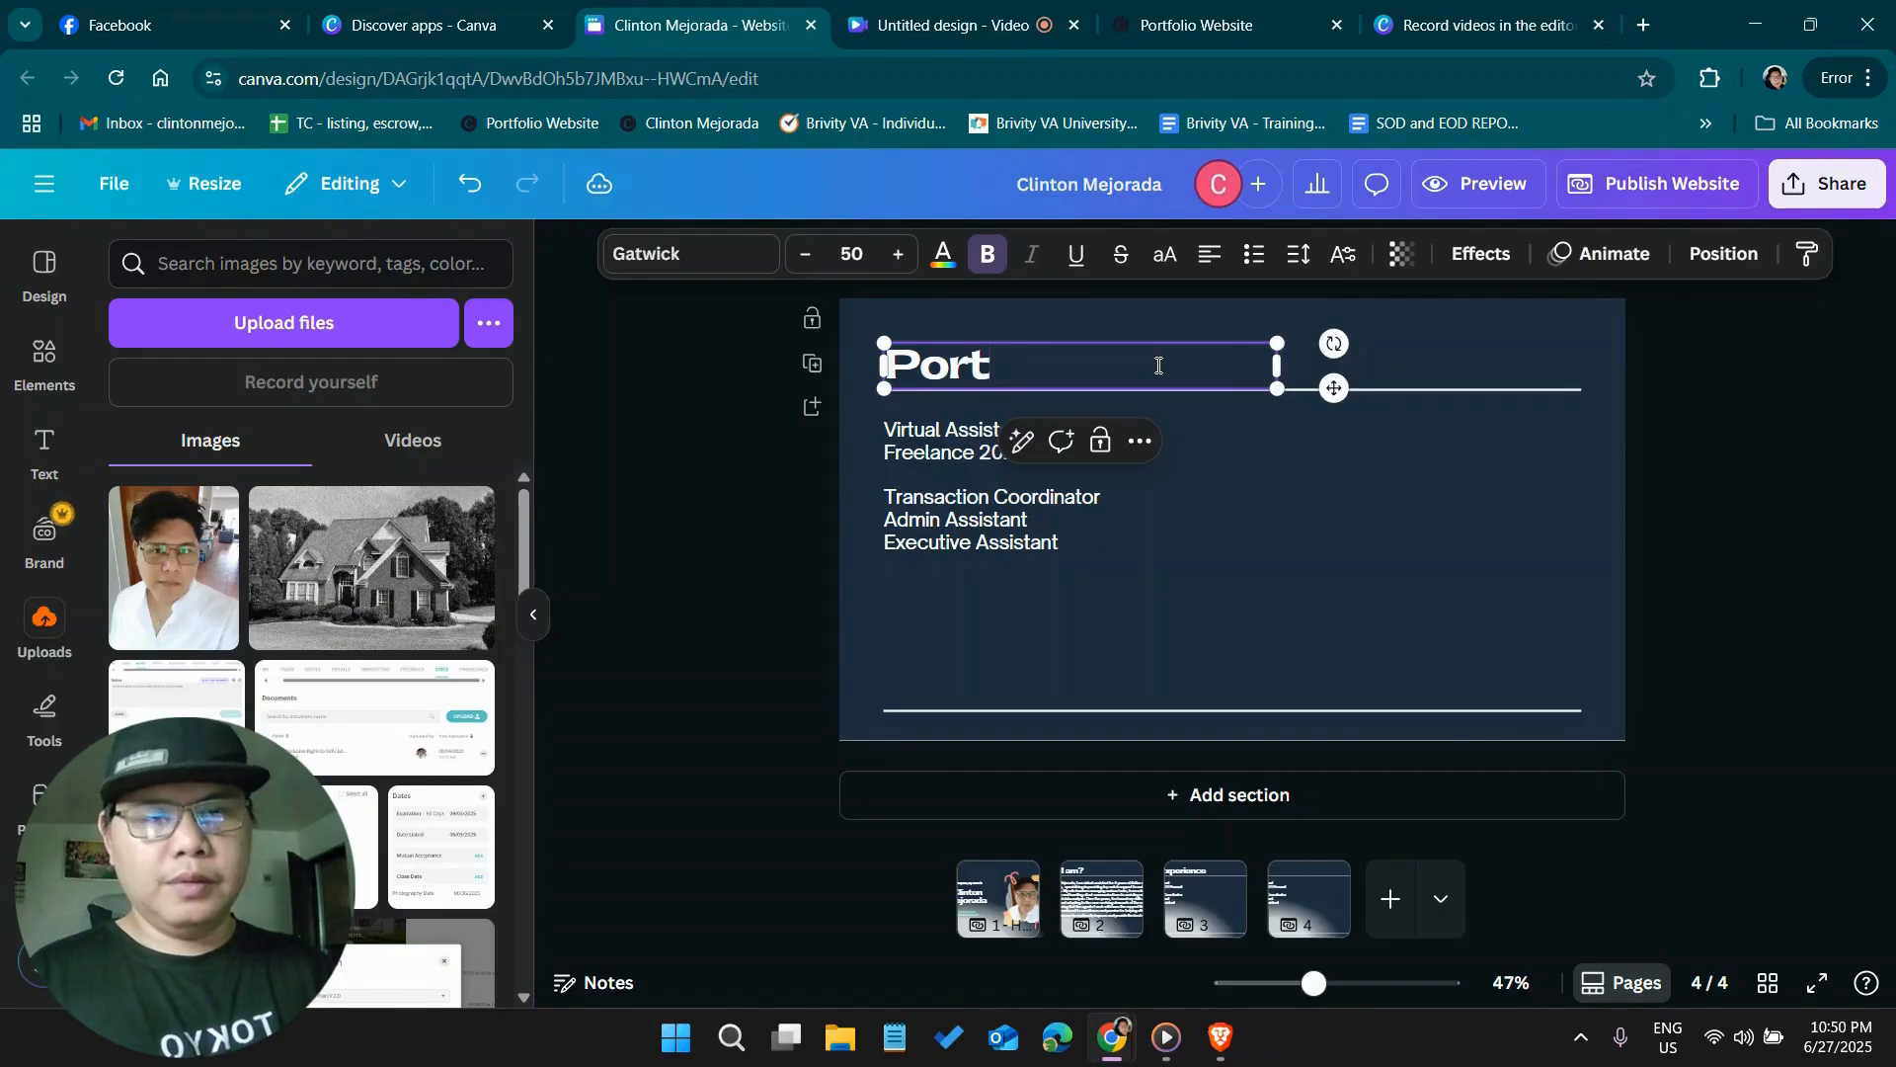
pyautogui.write('folio')
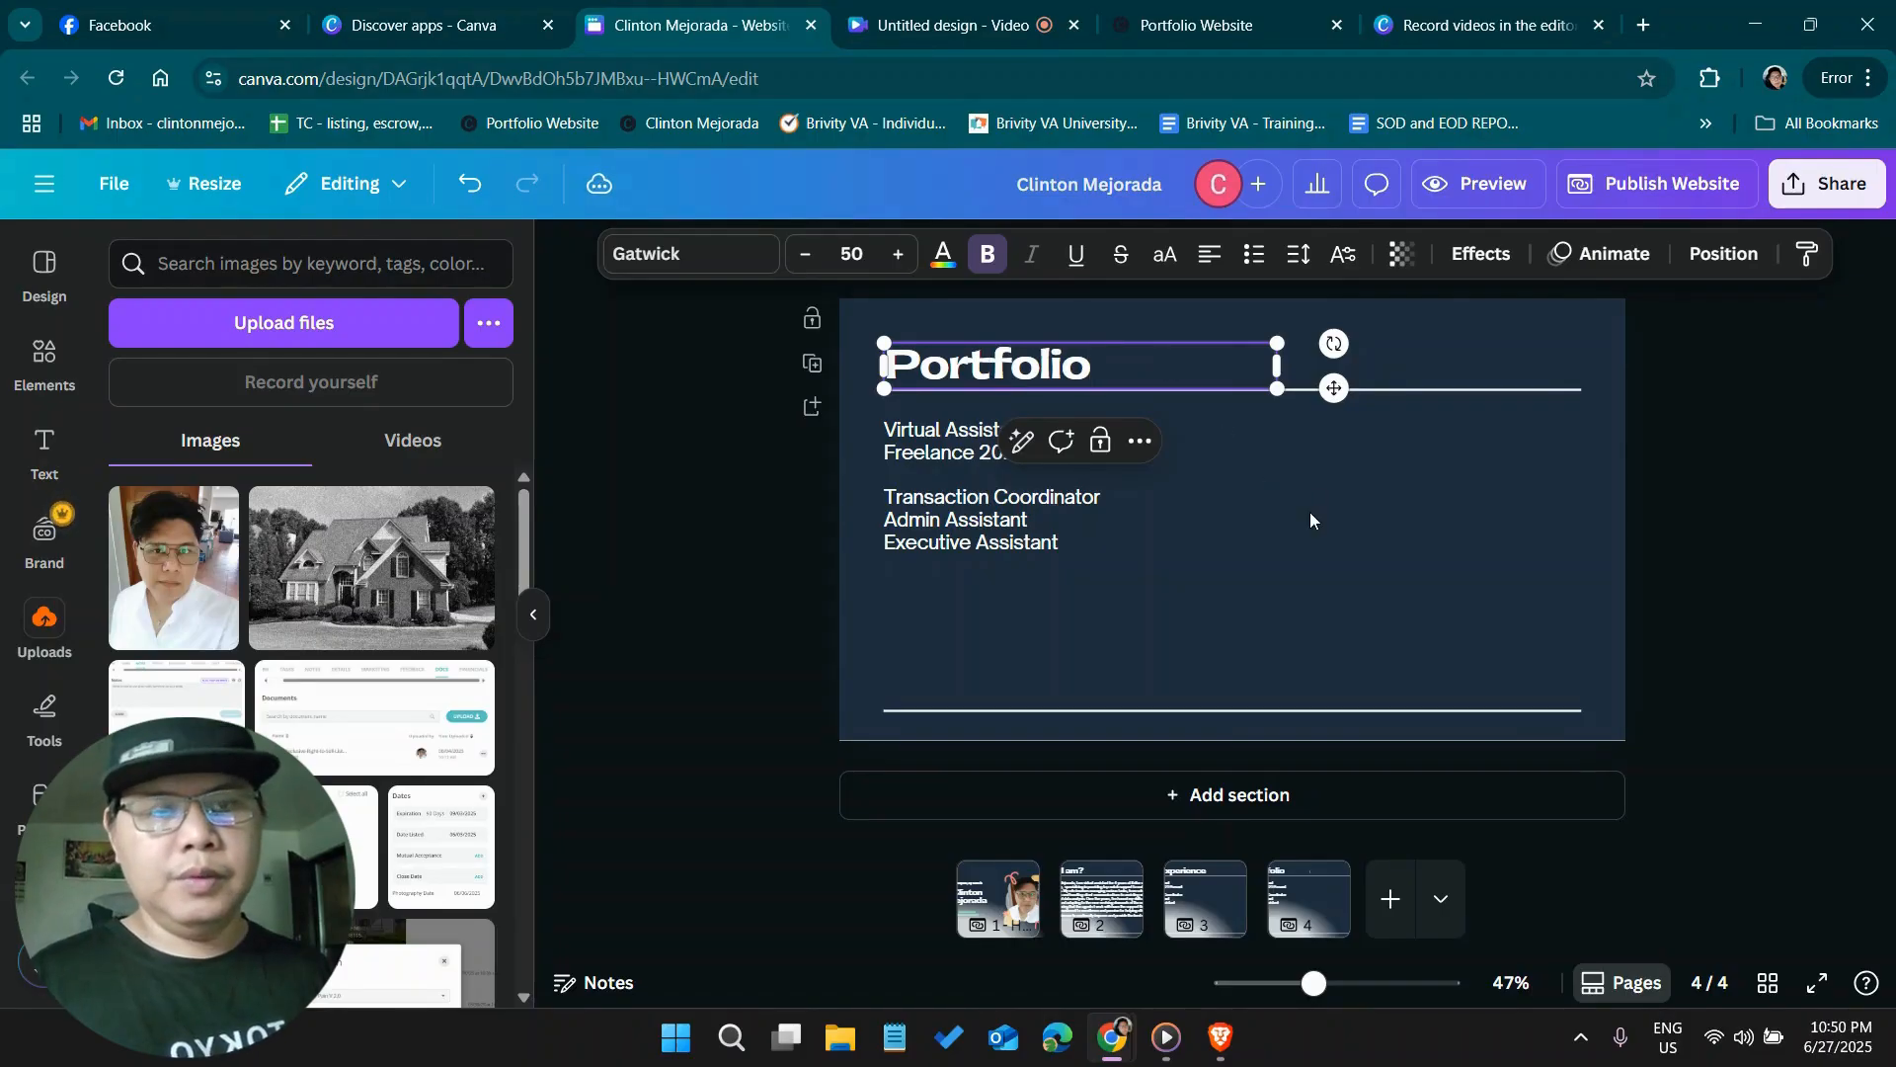
# Delete the copied experience text block below the "Portfolio" heading on page 4
pyautogui.click(1310, 512)
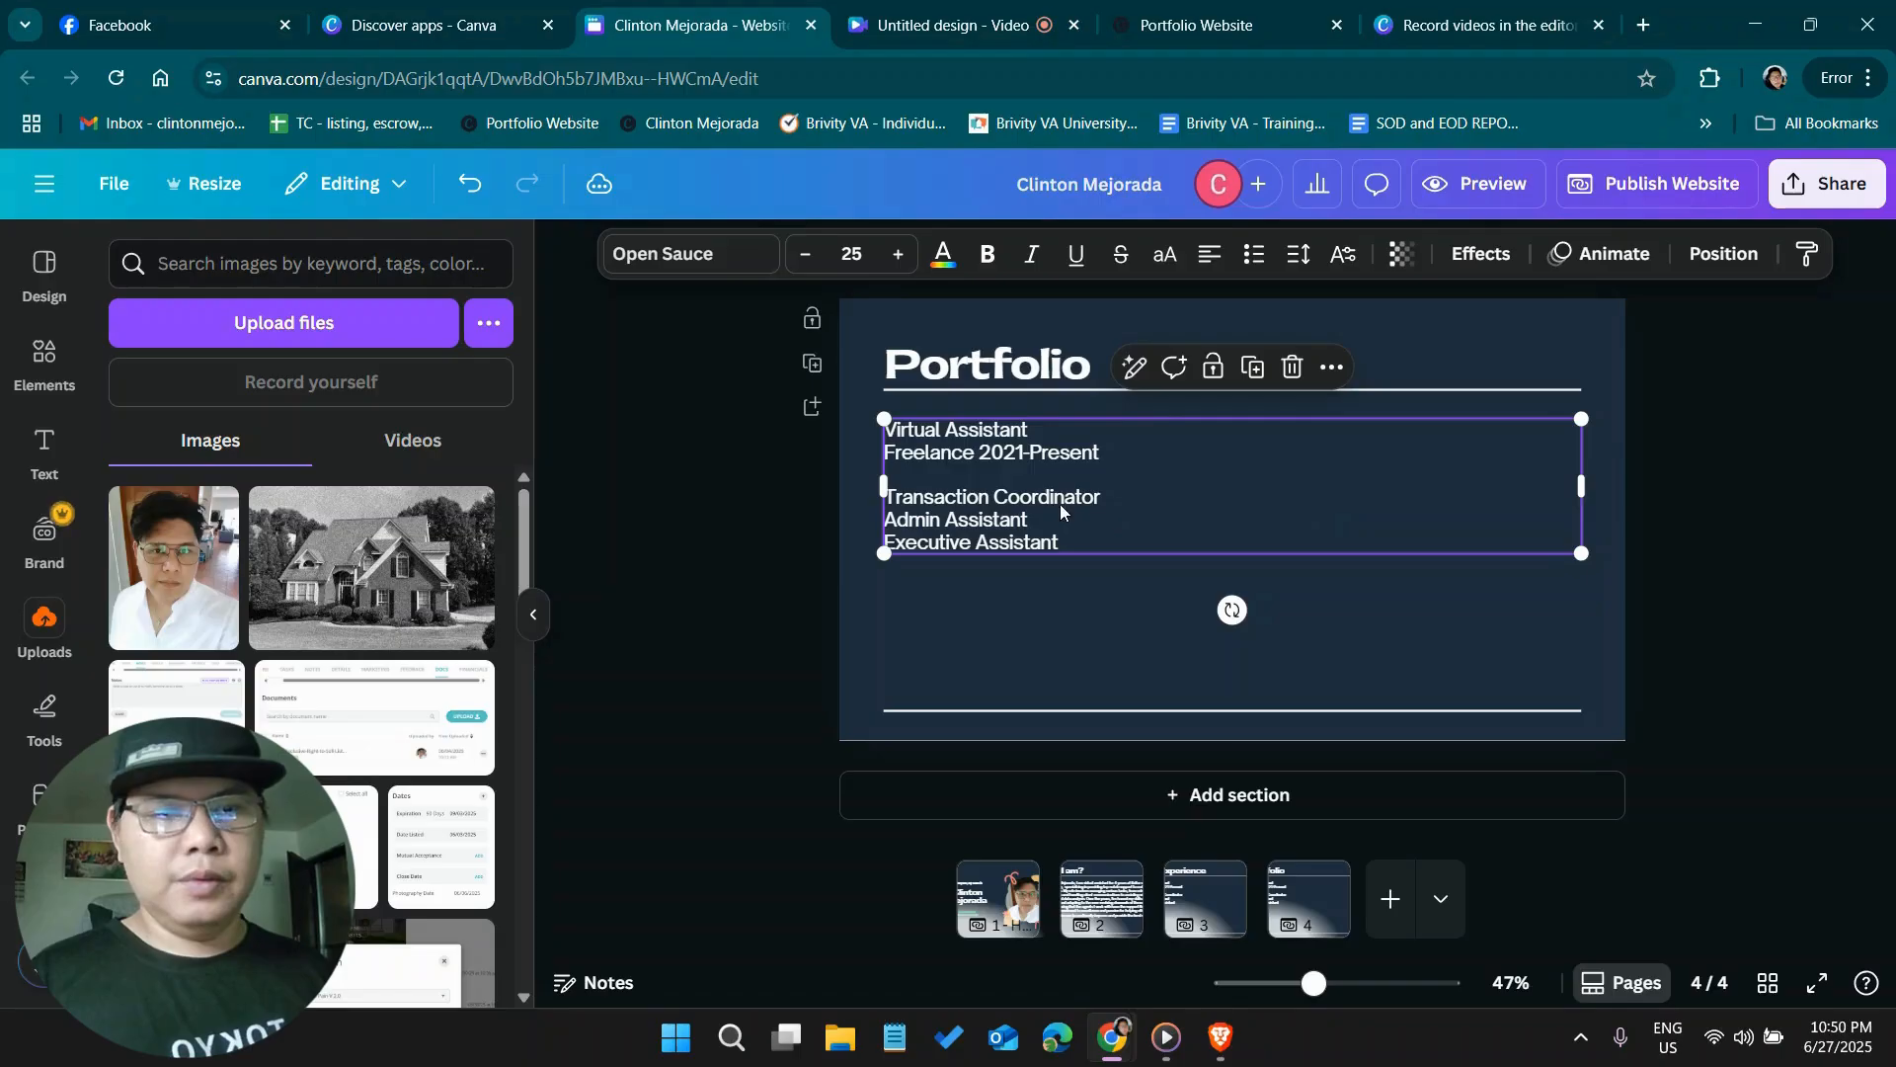
pyautogui.press('Delete')
# Add the Juneteenth Festival poster from the uploaded images, shrink it to fit between the two lines, and align it with the heading's left edge
pyautogui.scroll(-1, 395, 621)
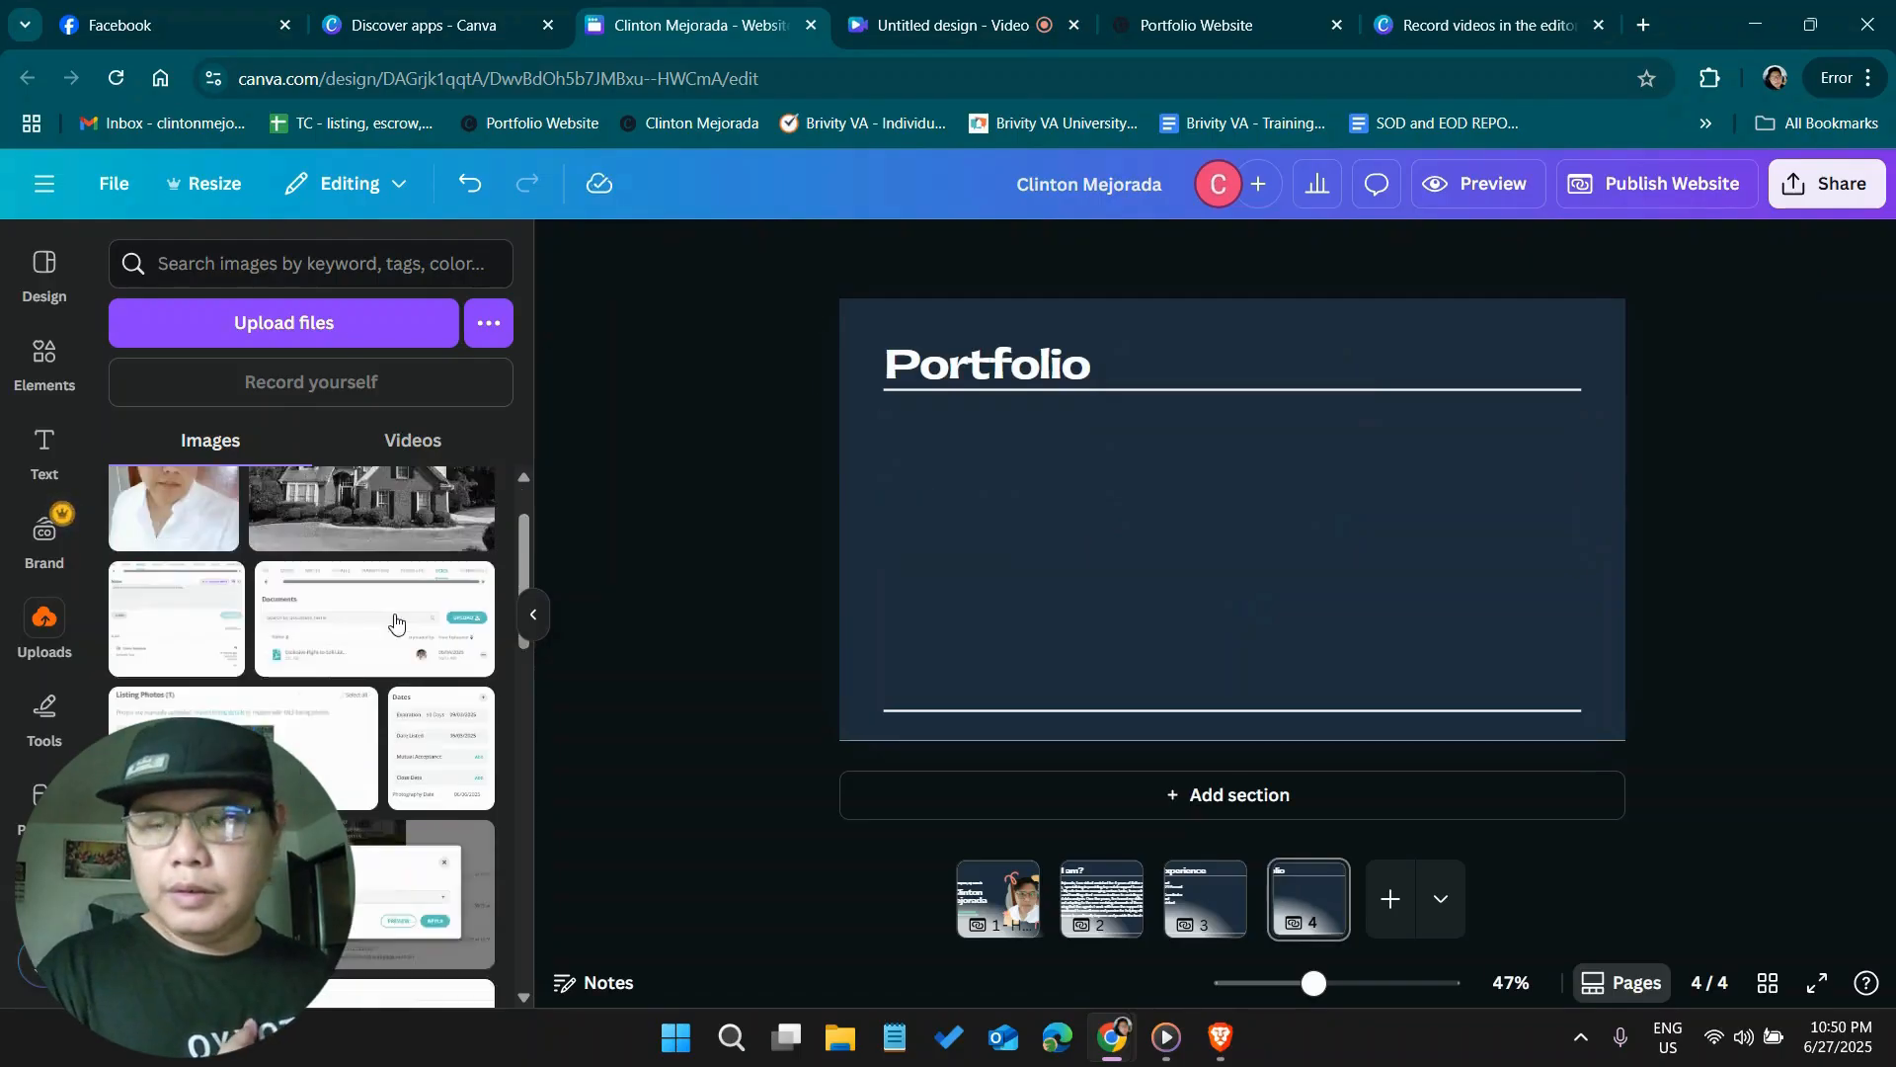
pyautogui.scroll(-5, 394, 619)
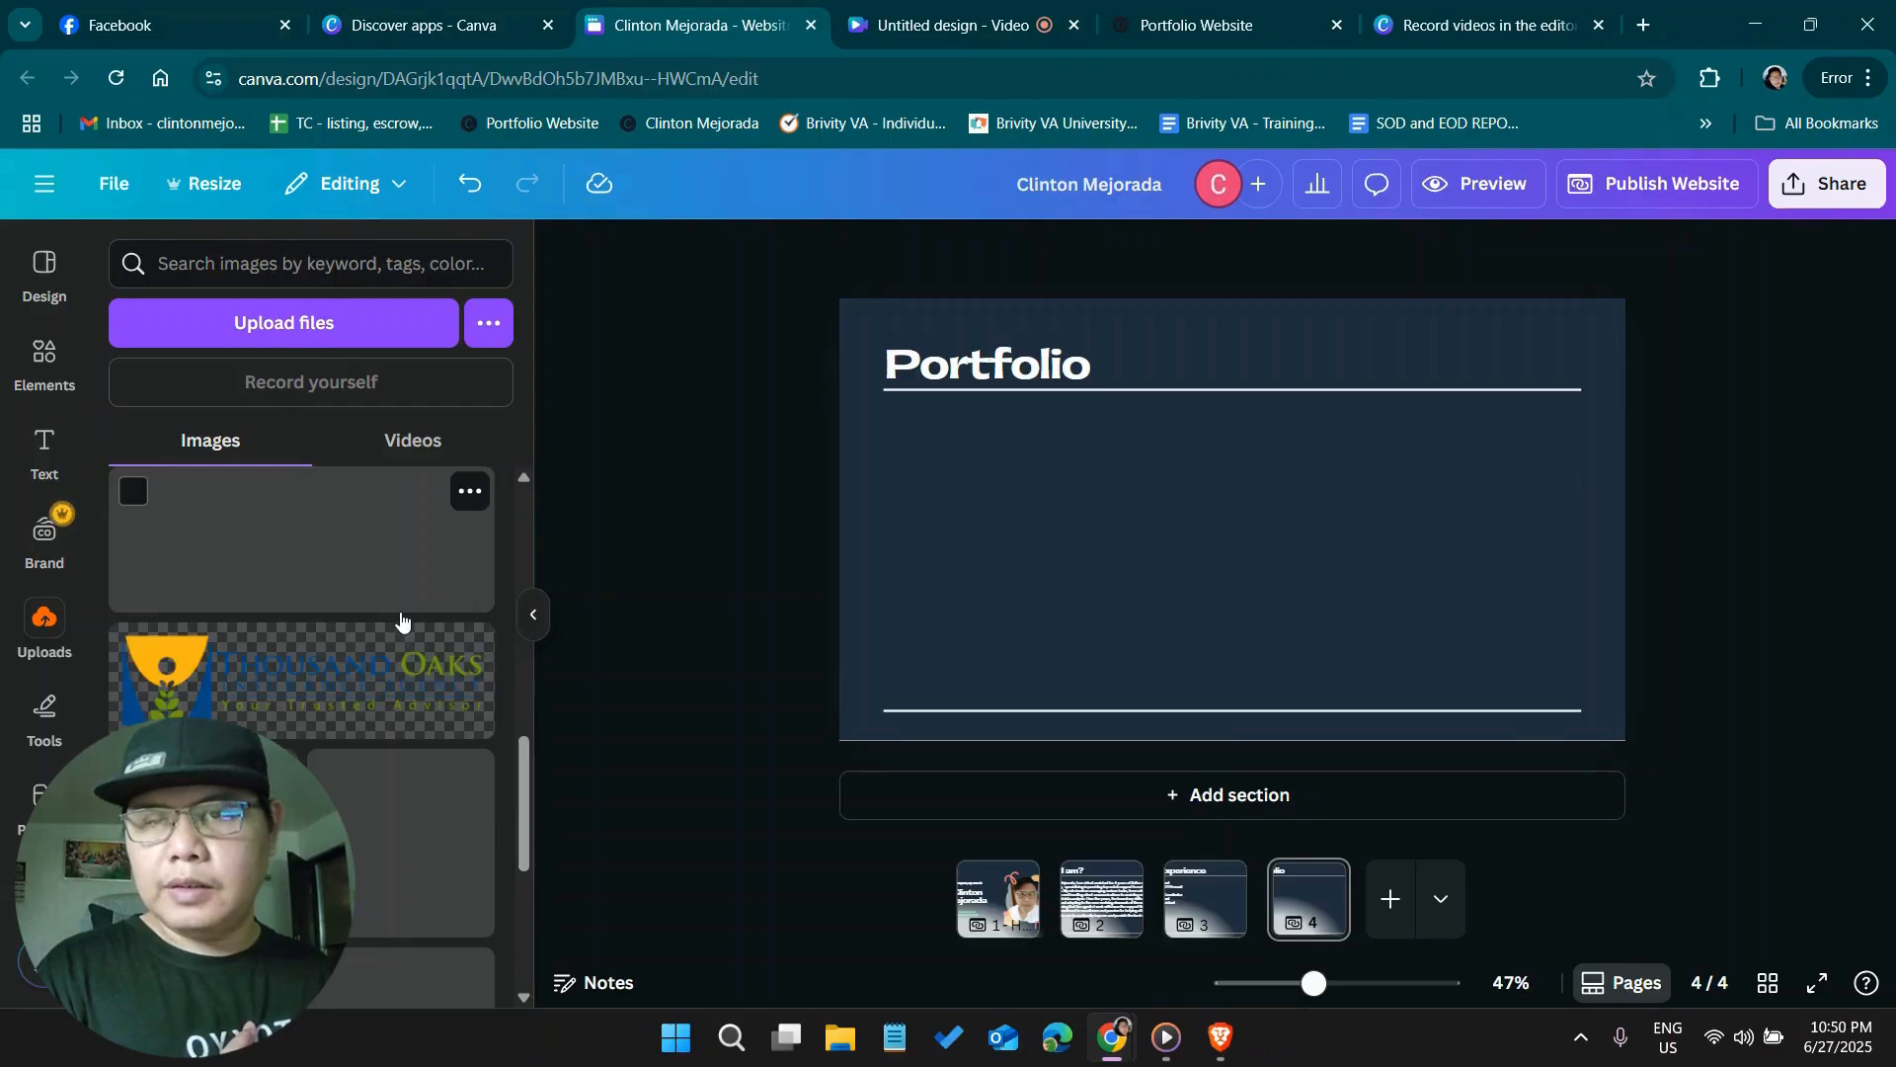
pyautogui.scroll(-6, 405, 624)
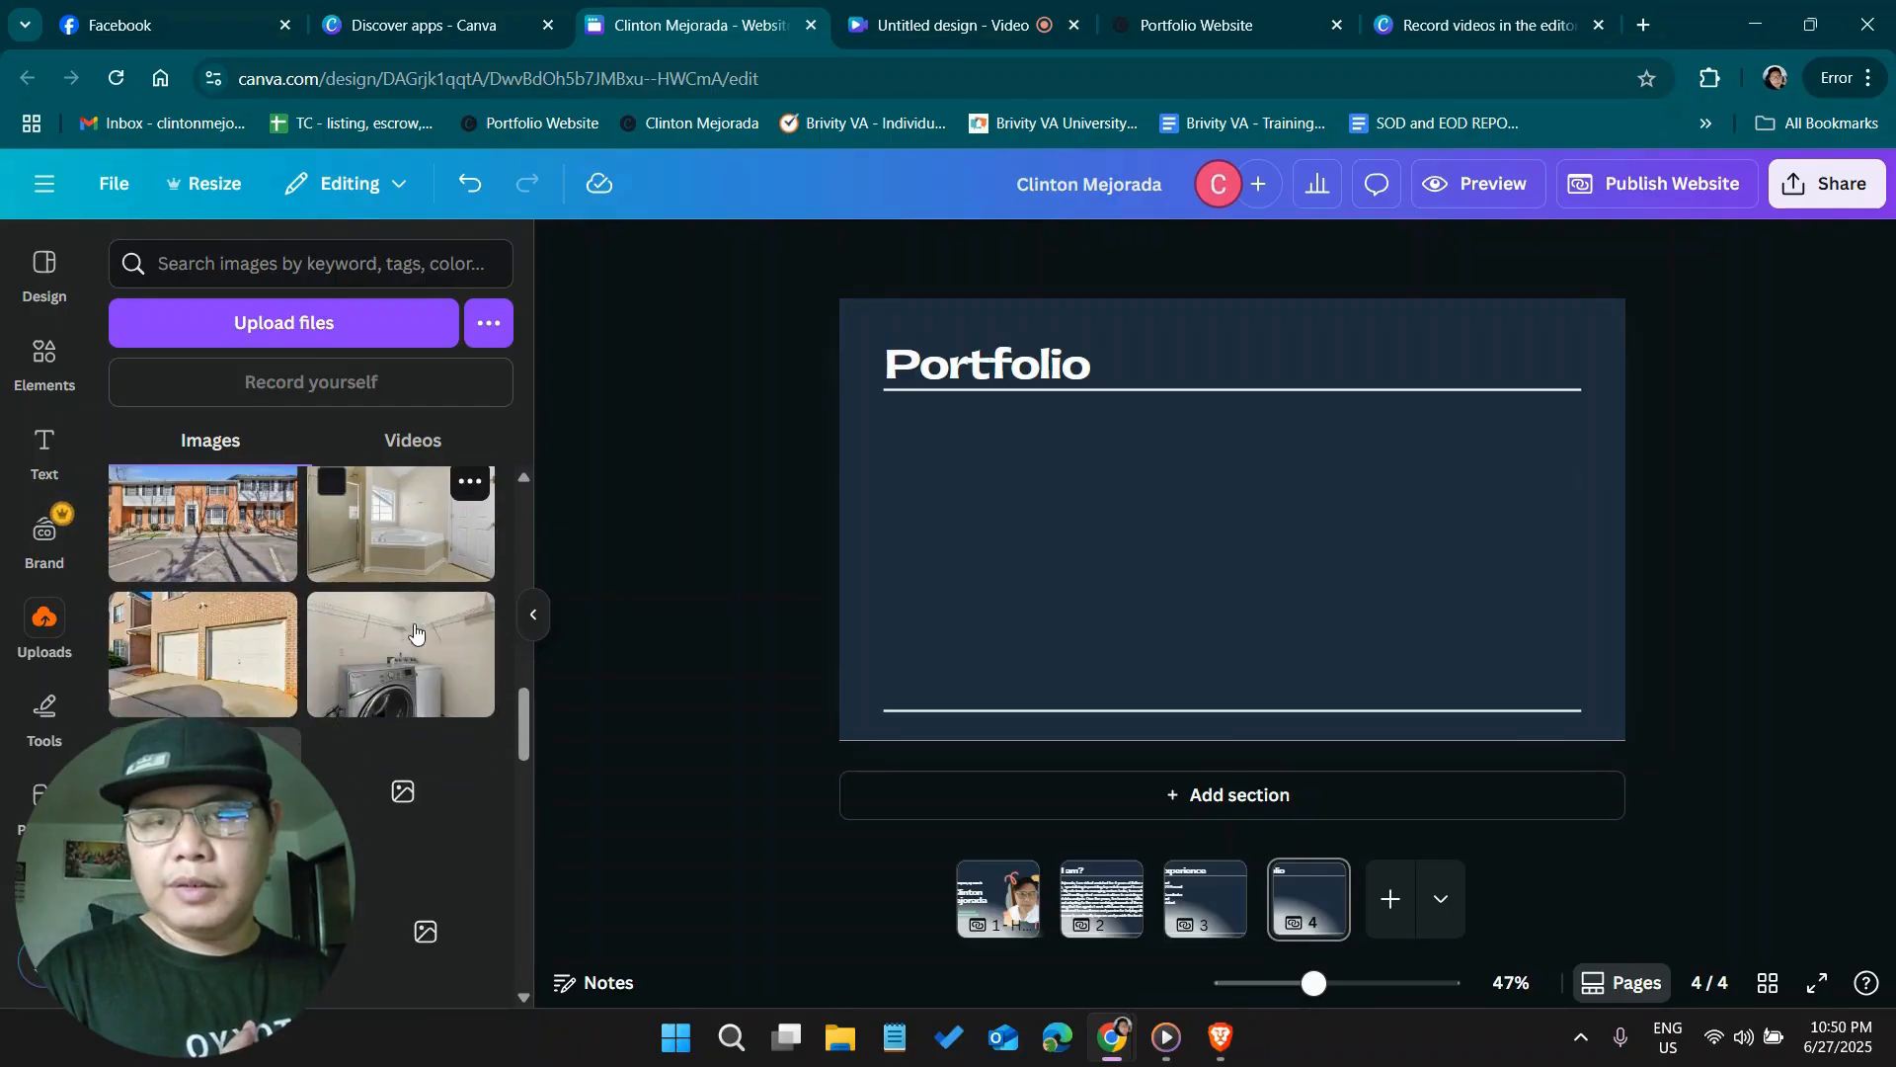
pyautogui.scroll(-3, 415, 632)
pyautogui.scroll(5, 417, 634)
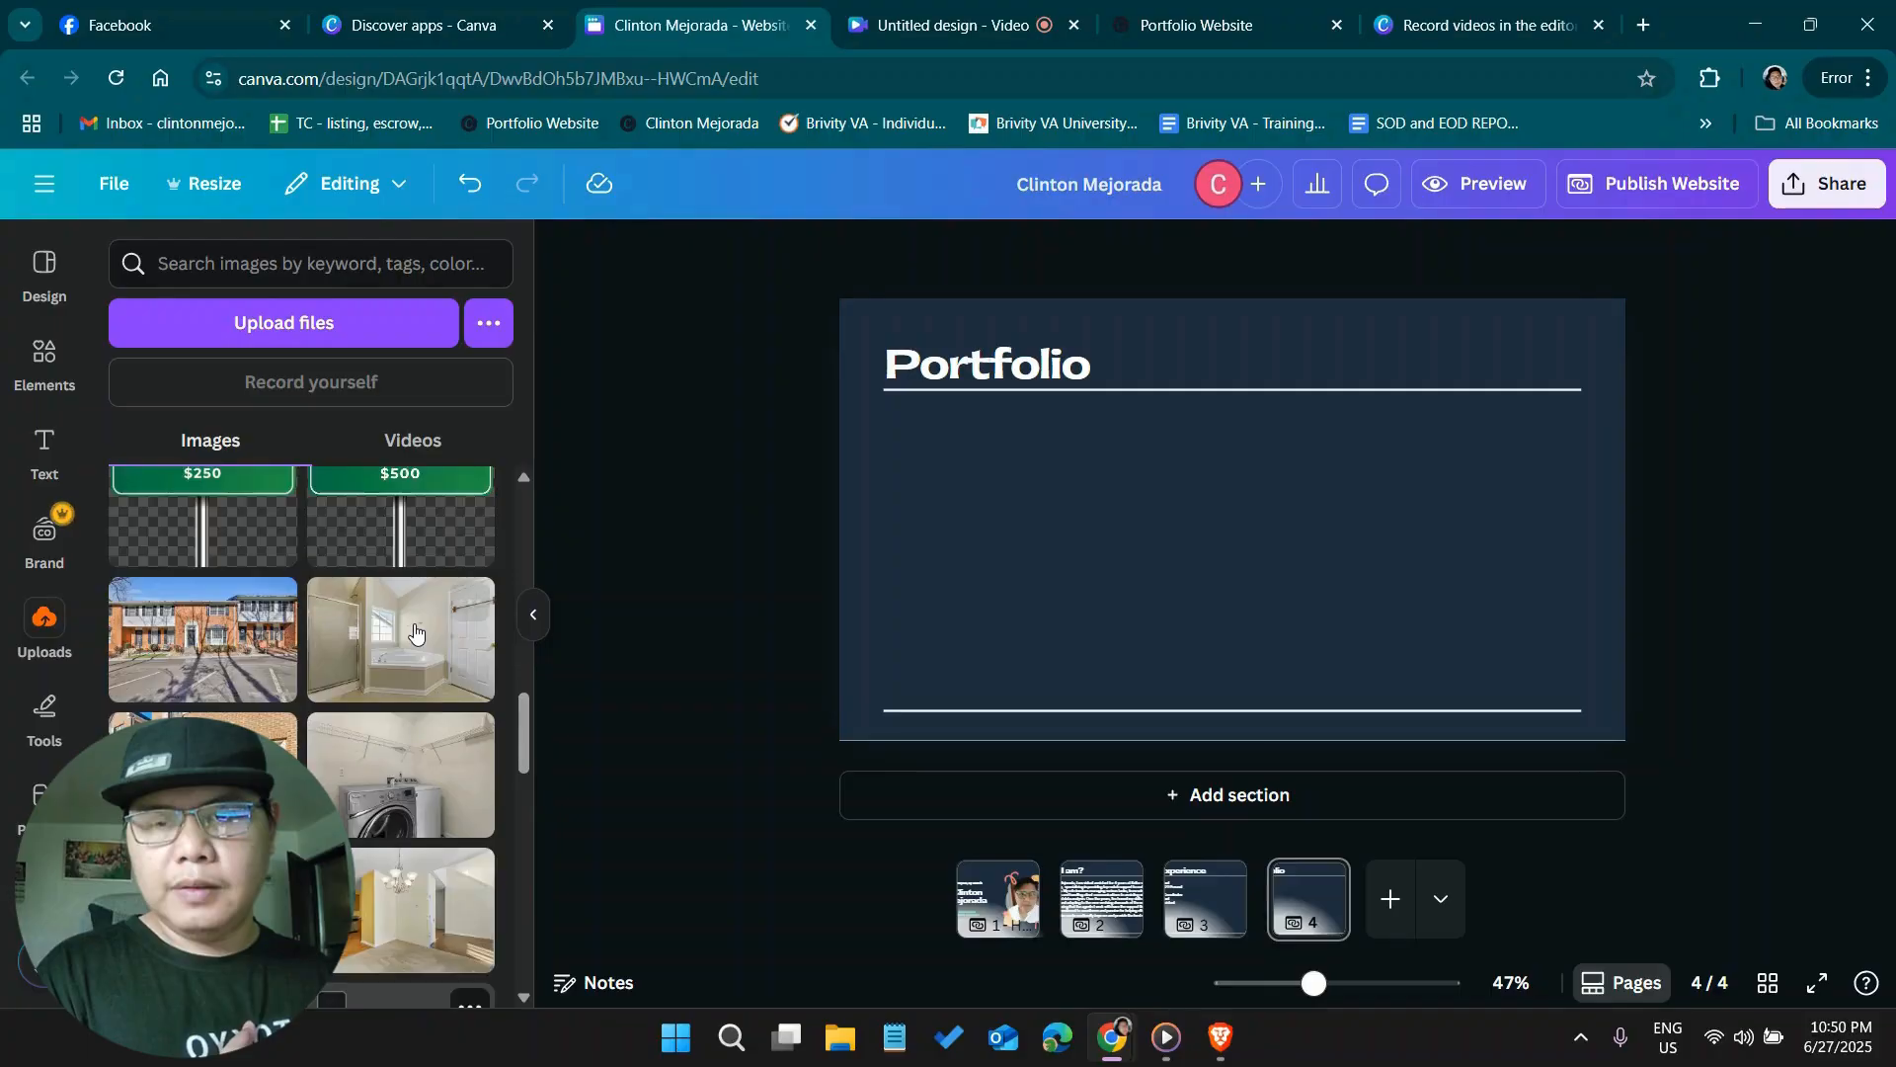
pyautogui.scroll(-5, 418, 633)
pyautogui.scroll(-10, 419, 630)
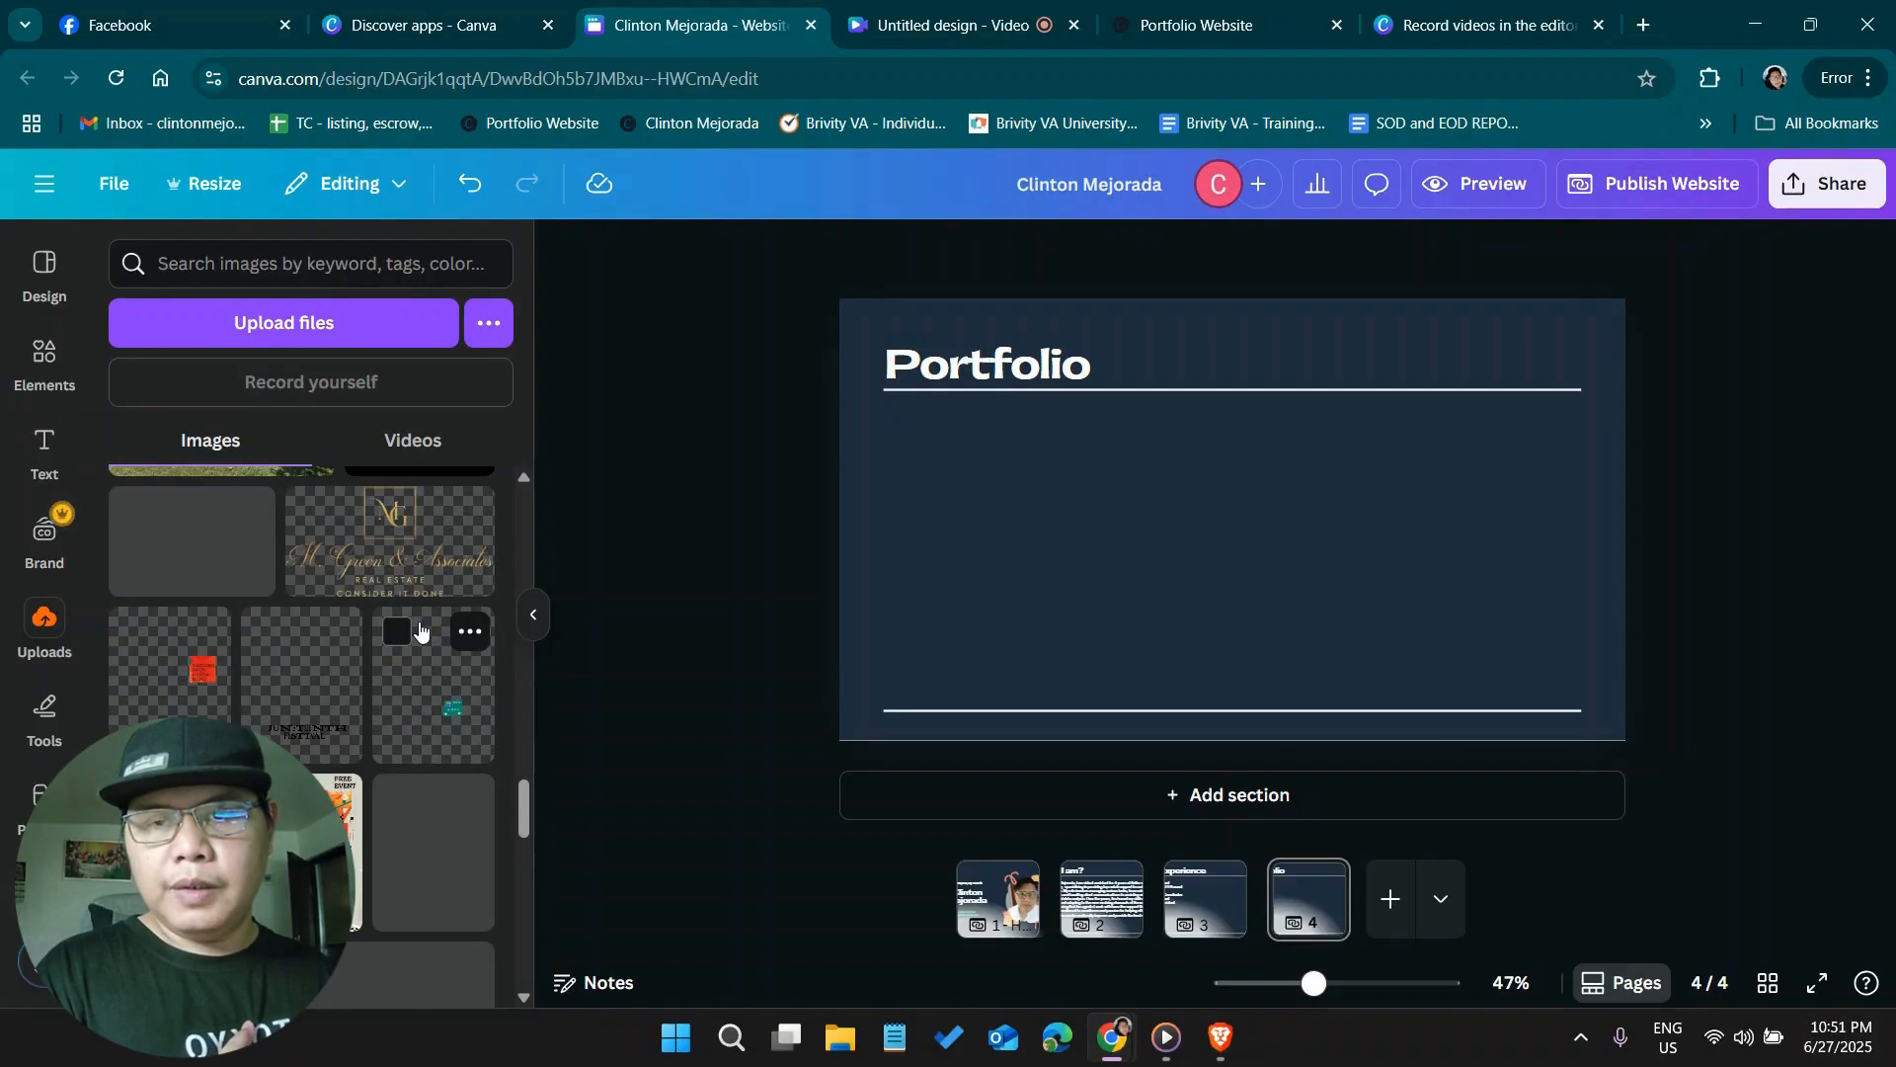
pyautogui.scroll(-3, 420, 630)
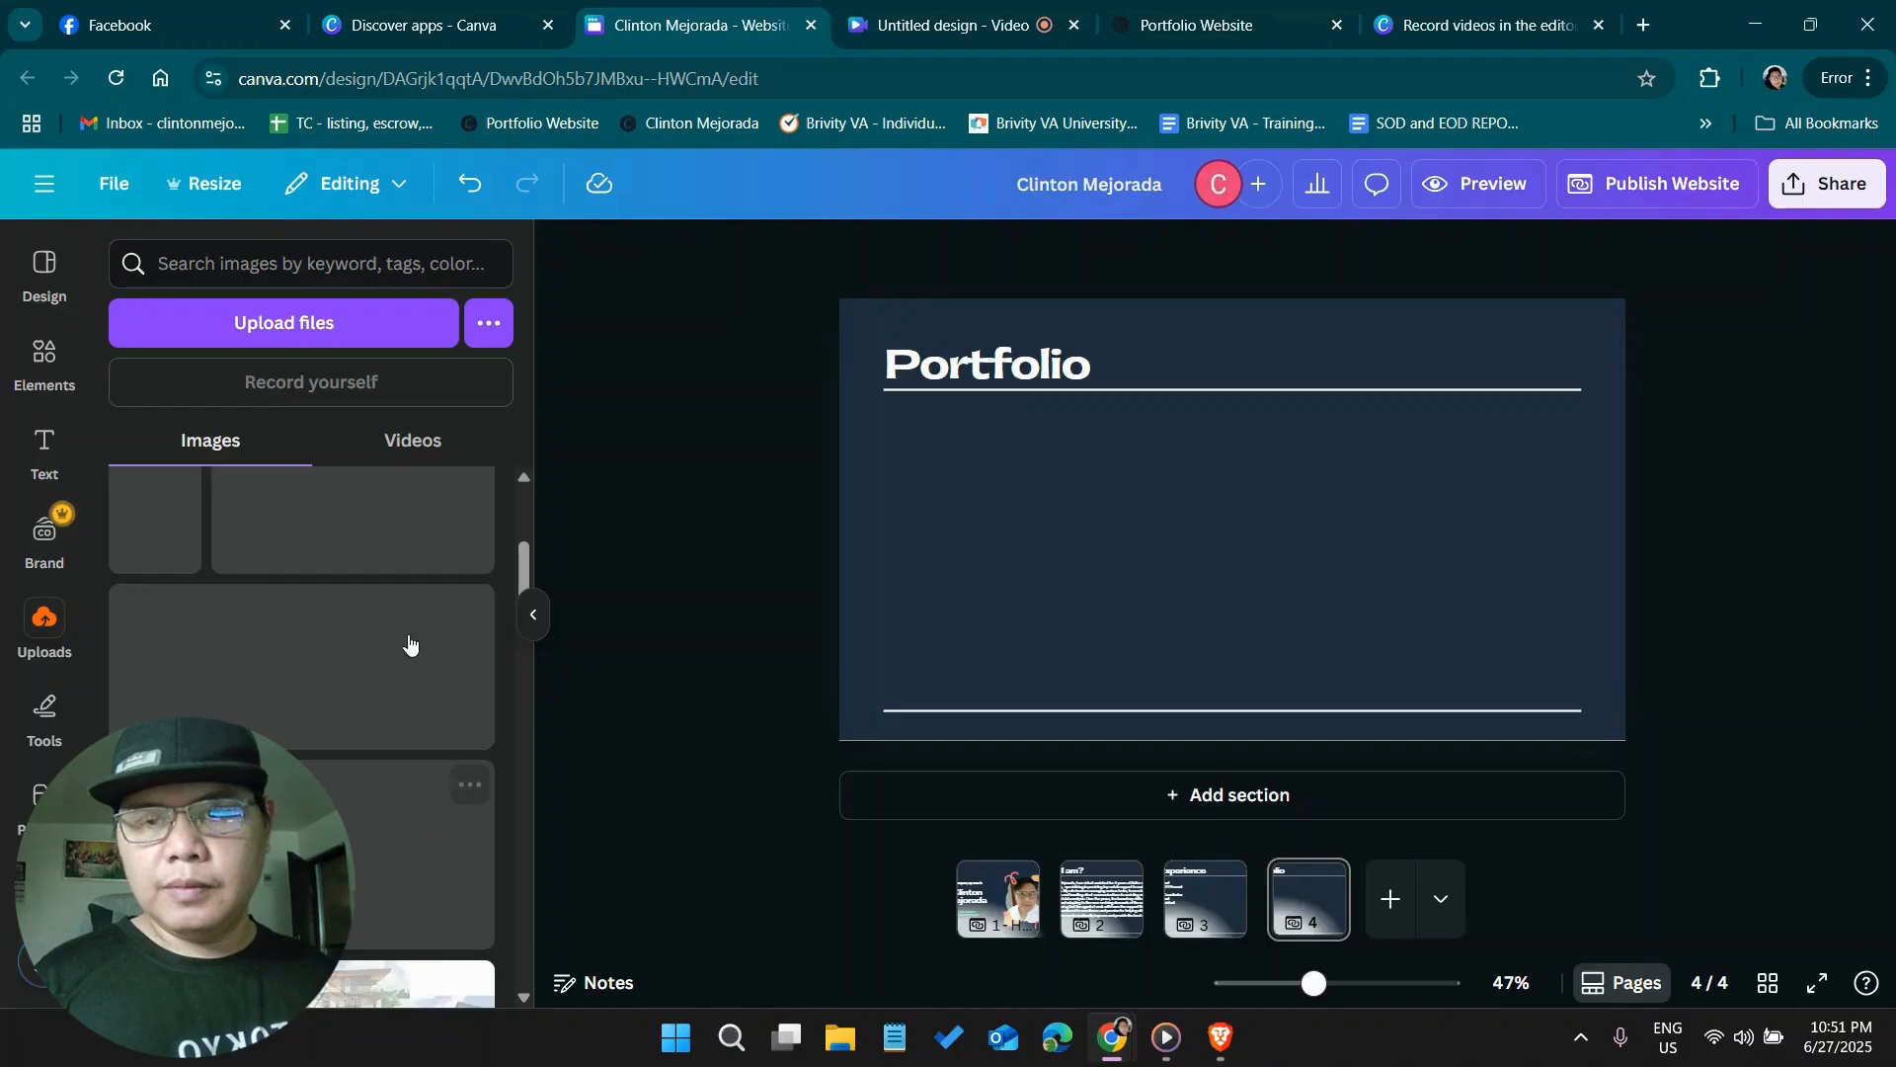
pyautogui.scroll(-10, 408, 642)
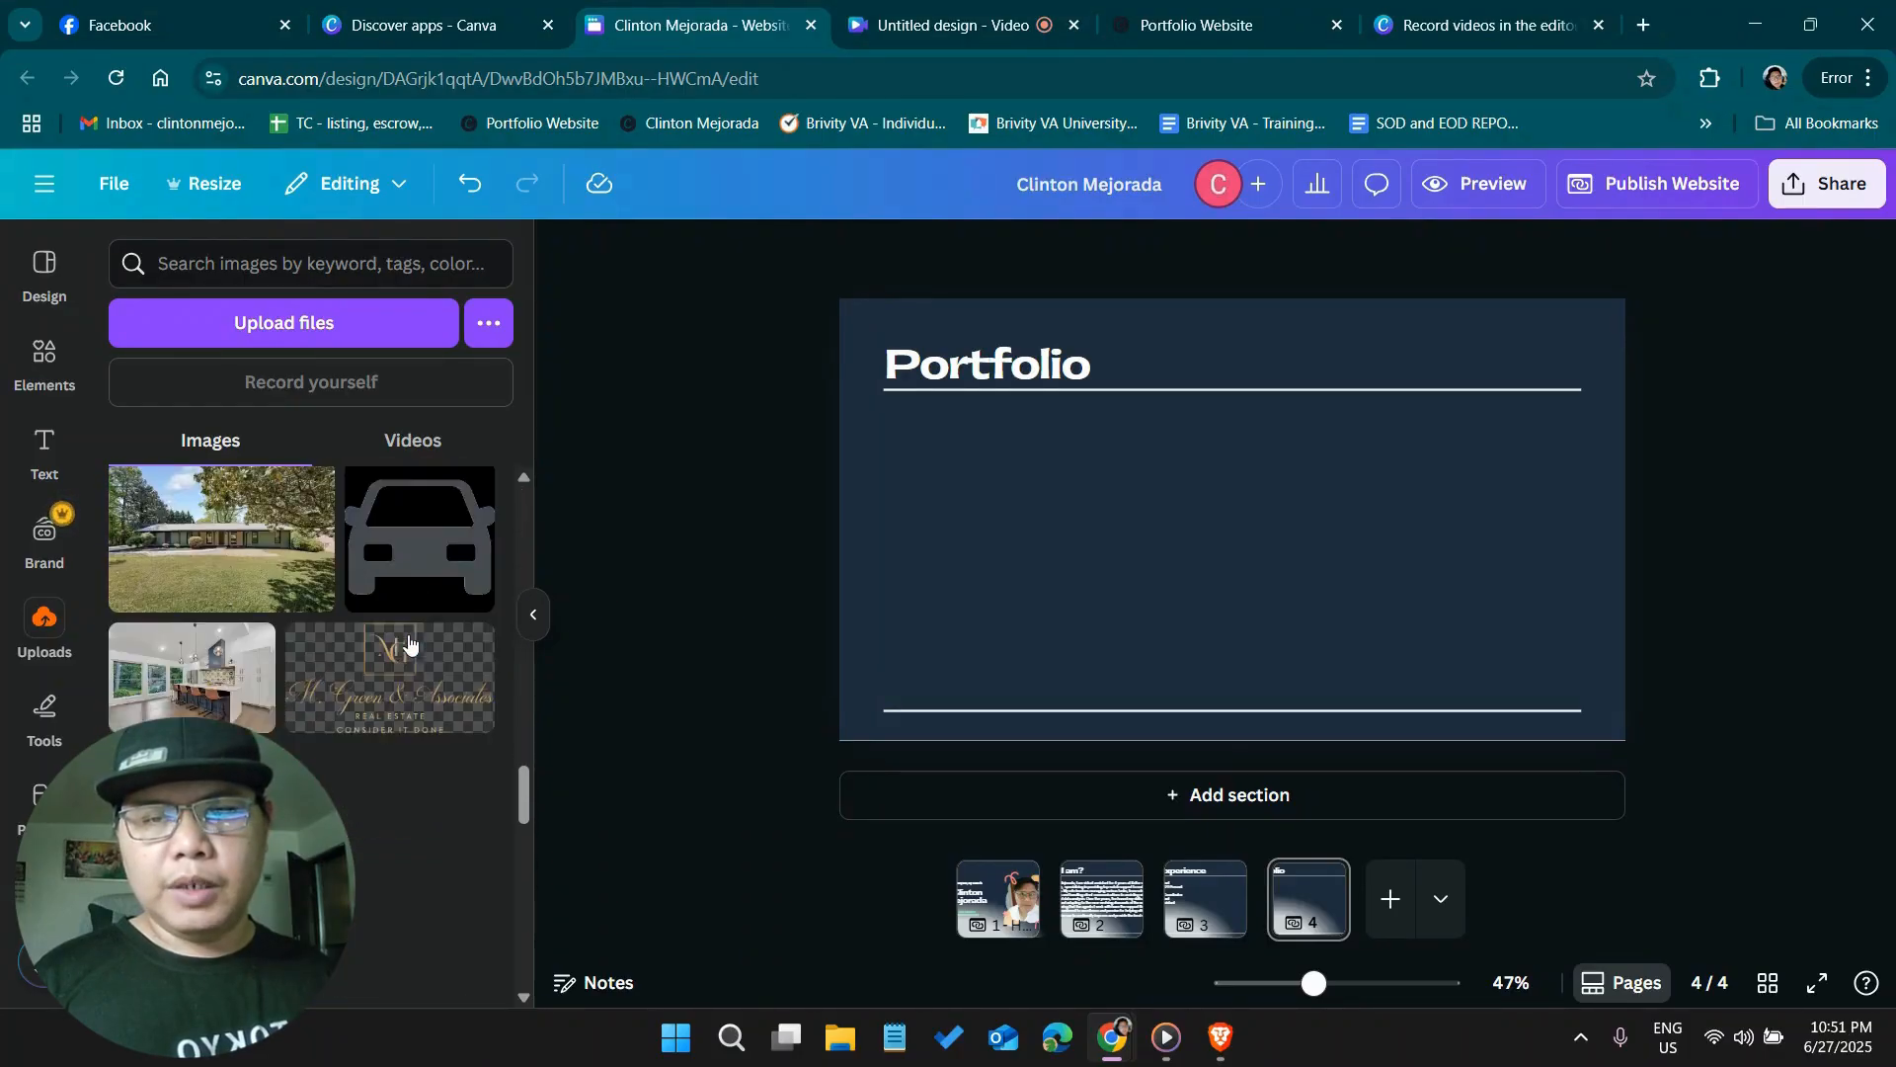
pyautogui.scroll(-5, 408, 642)
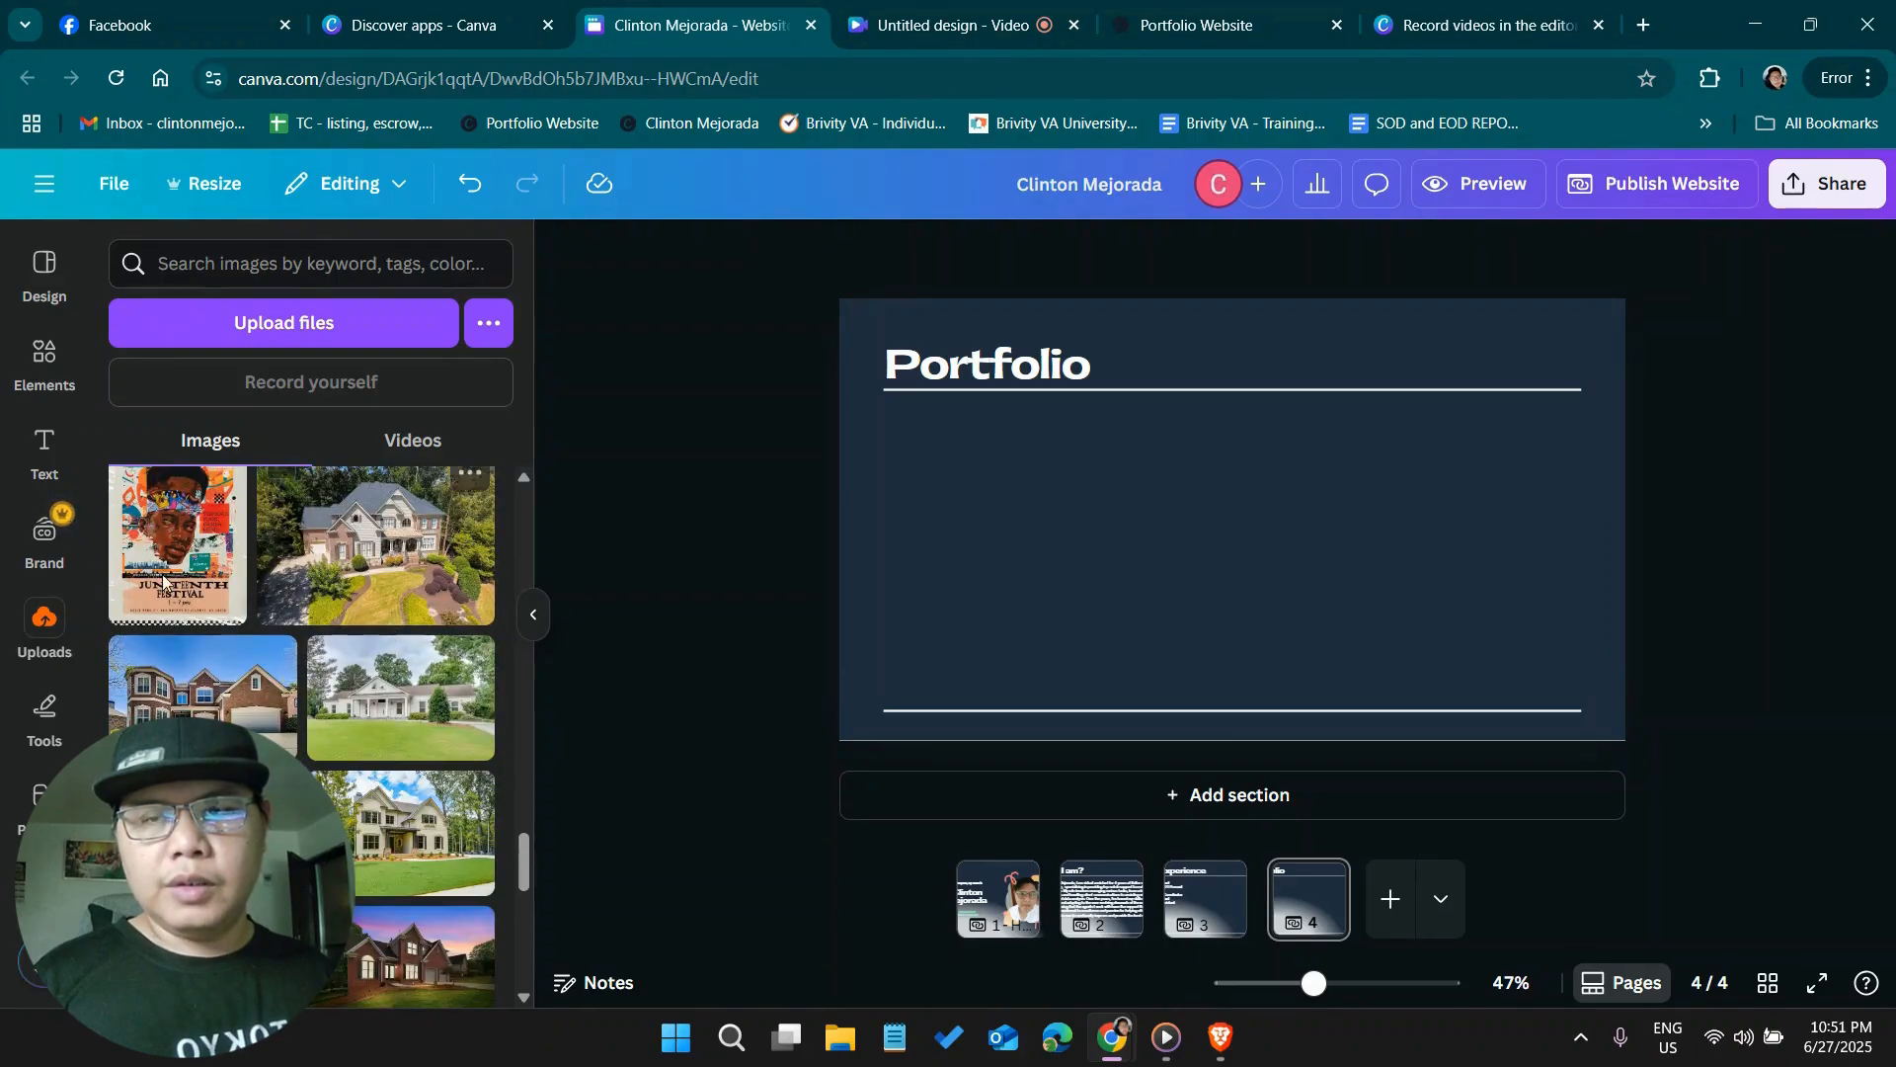
pyautogui.scroll(-3, 400, 632)
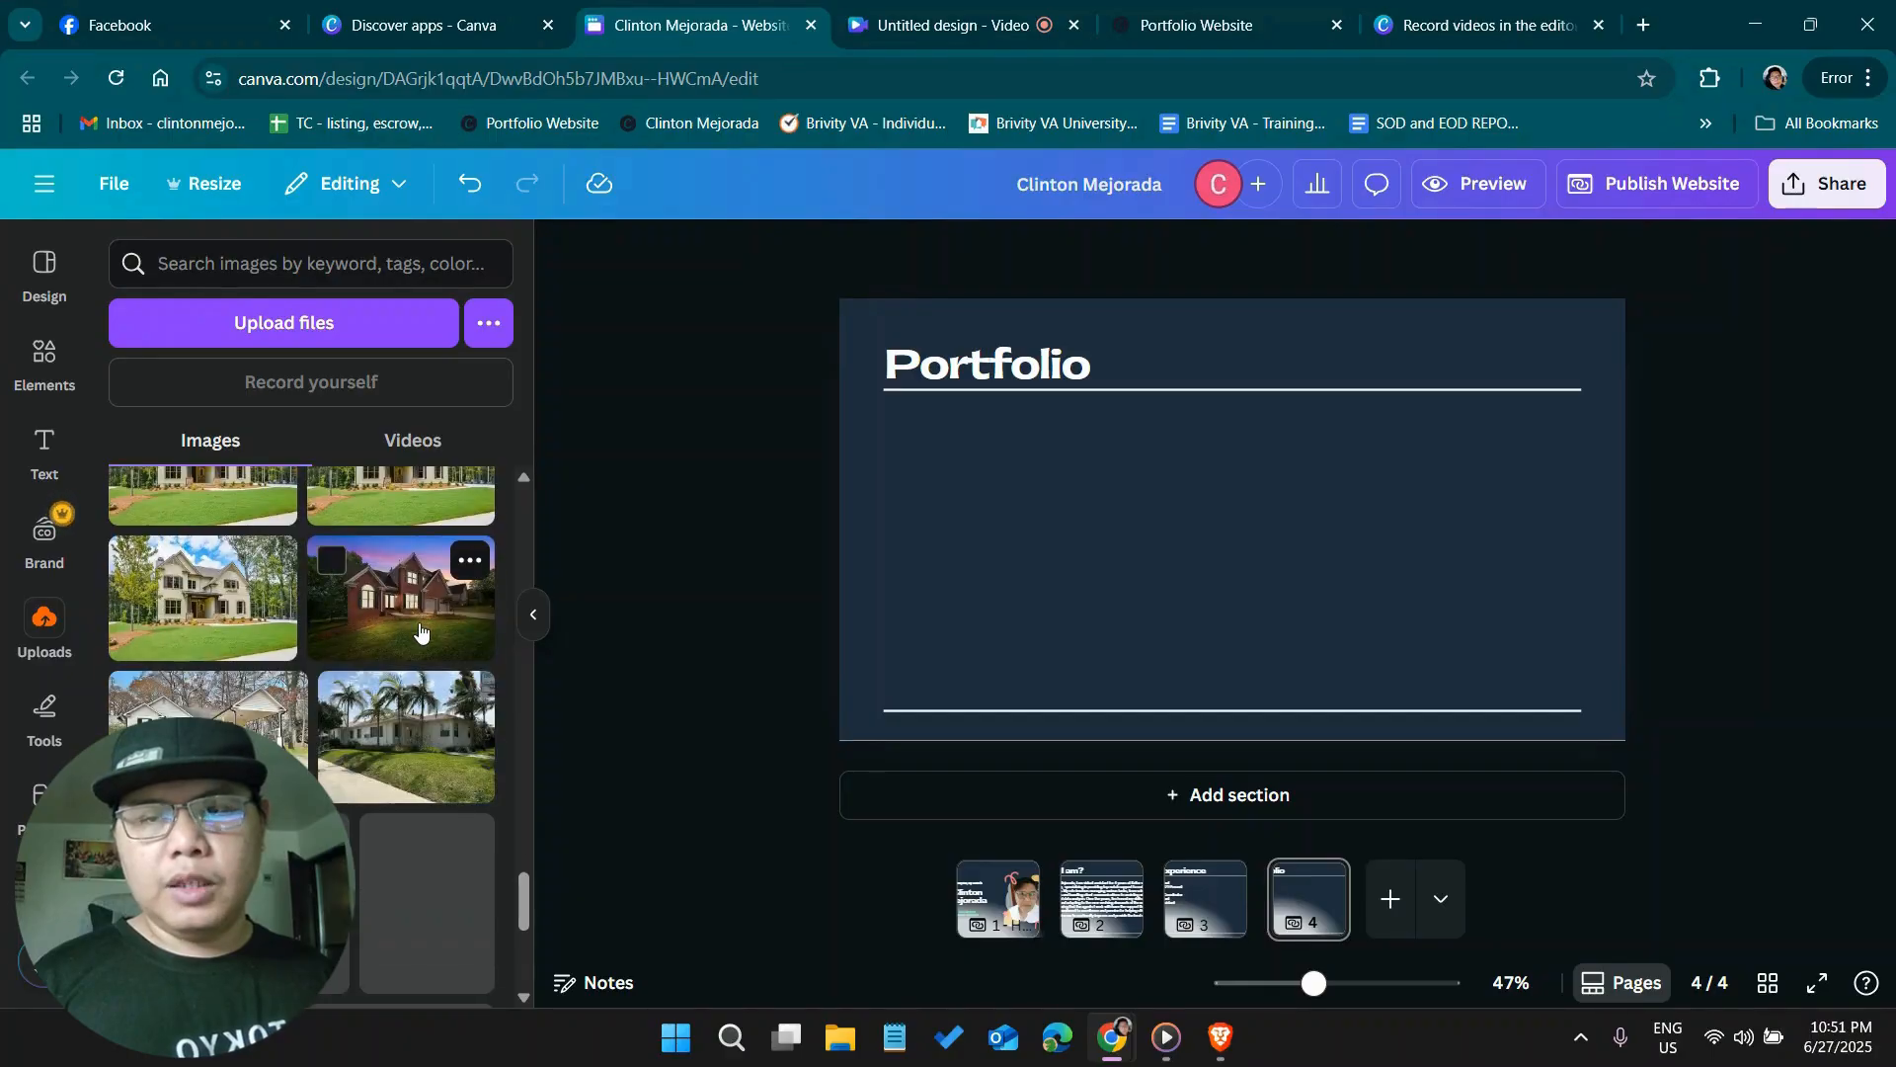
pyautogui.scroll(-3, 421, 627)
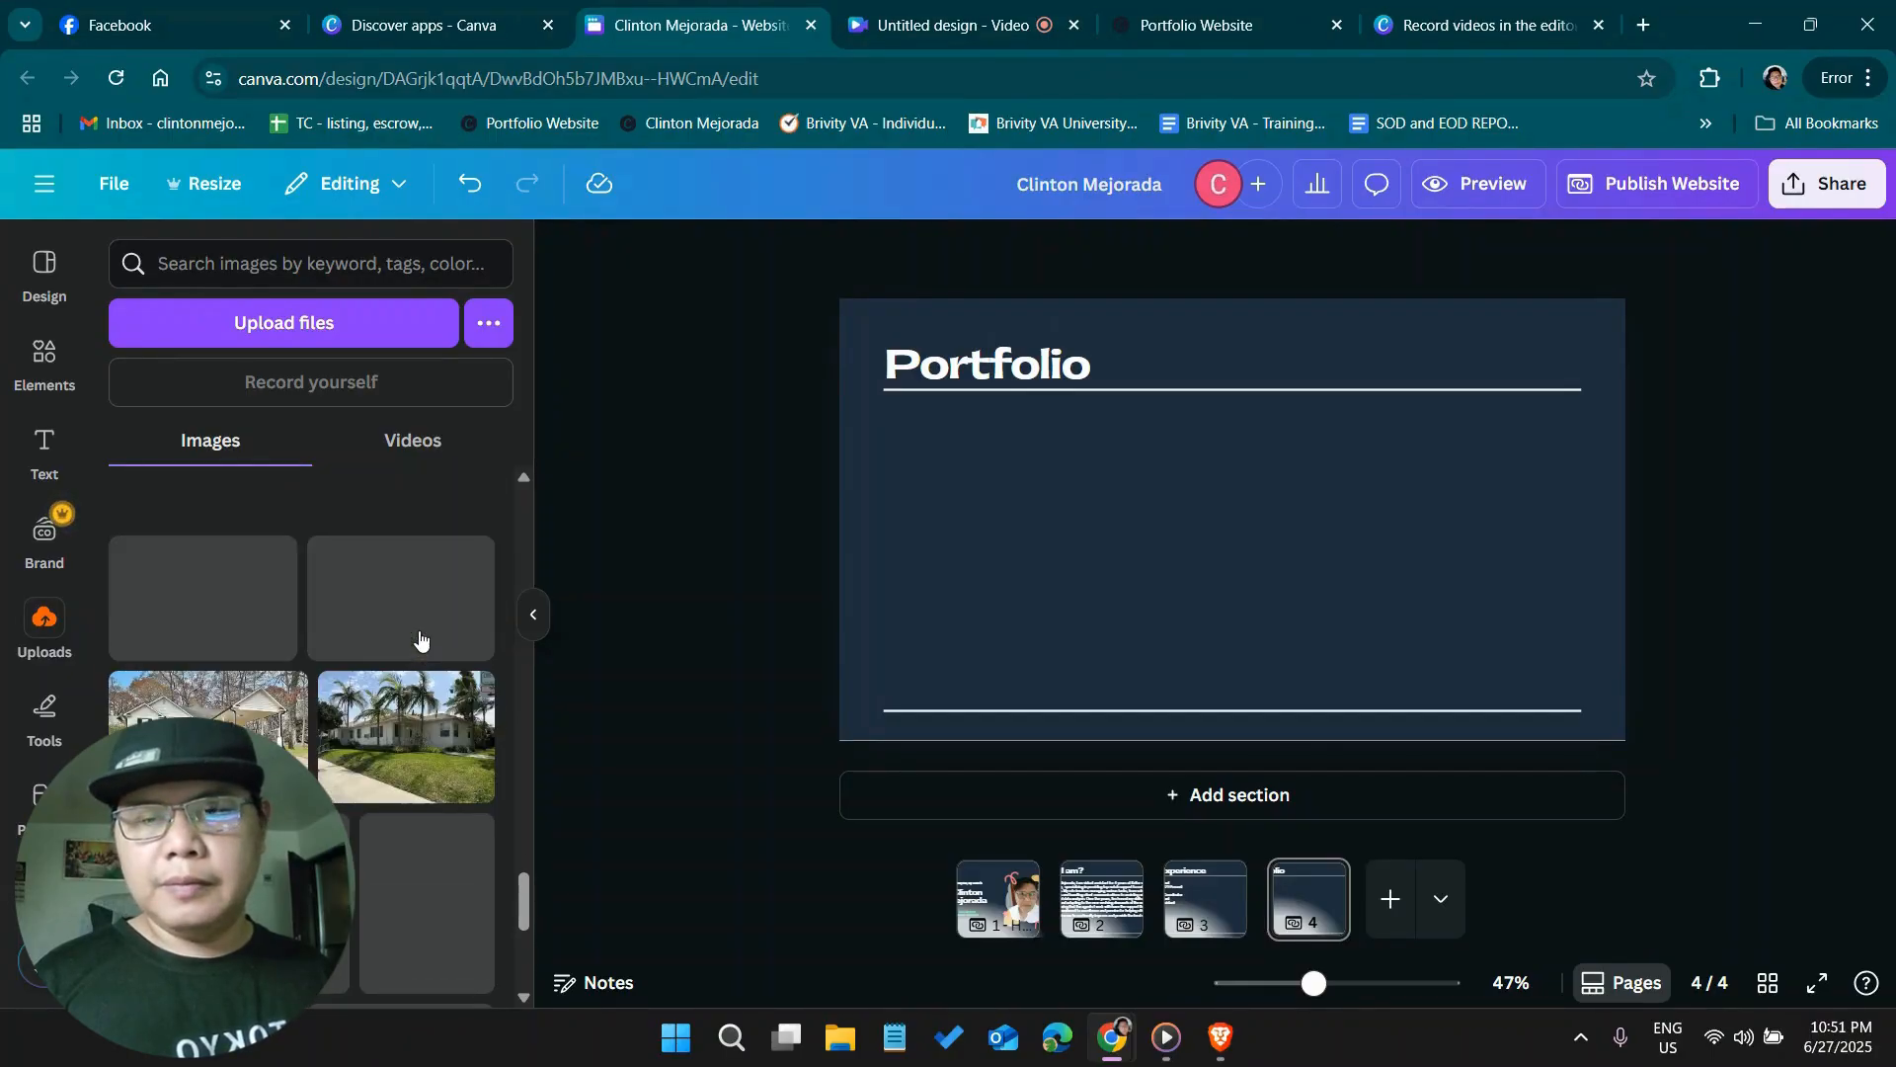
pyautogui.scroll(-2, 420, 638)
pyautogui.scroll(5, 420, 637)
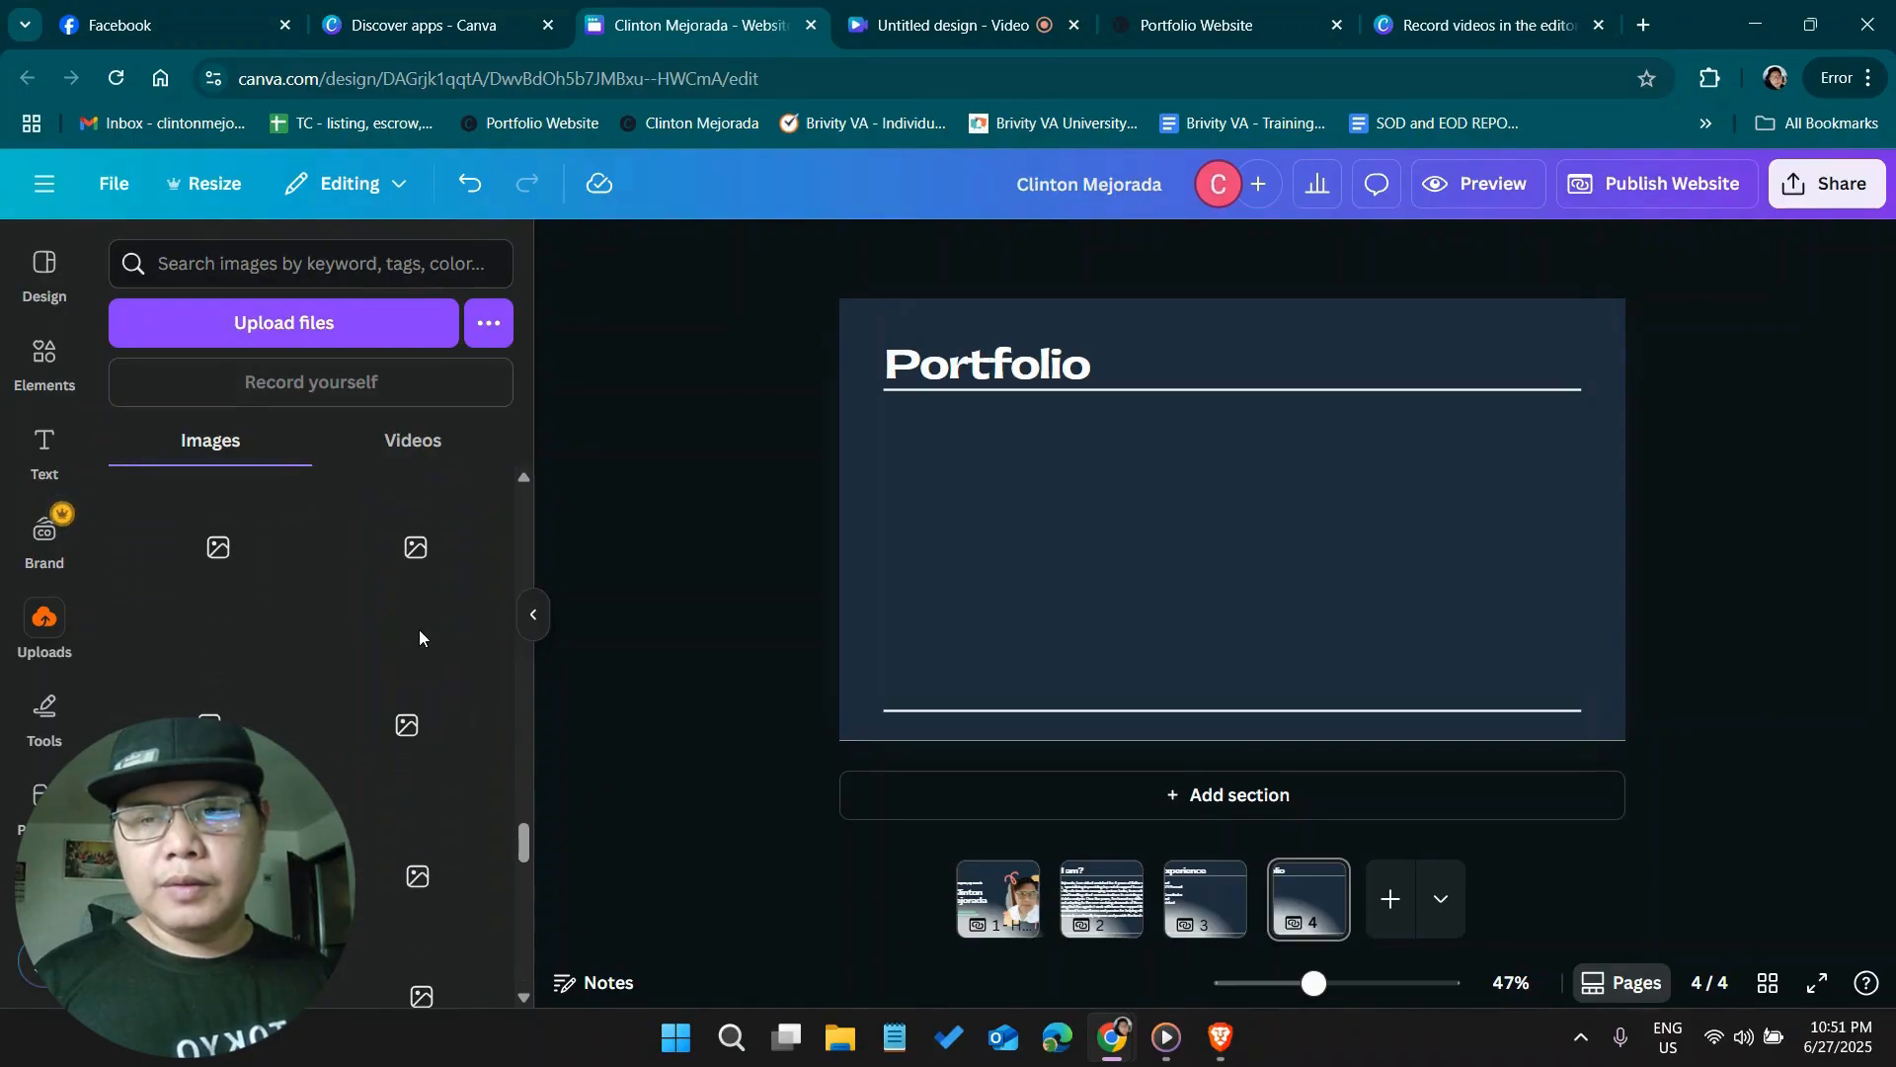
pyautogui.scroll(-2, 419, 631)
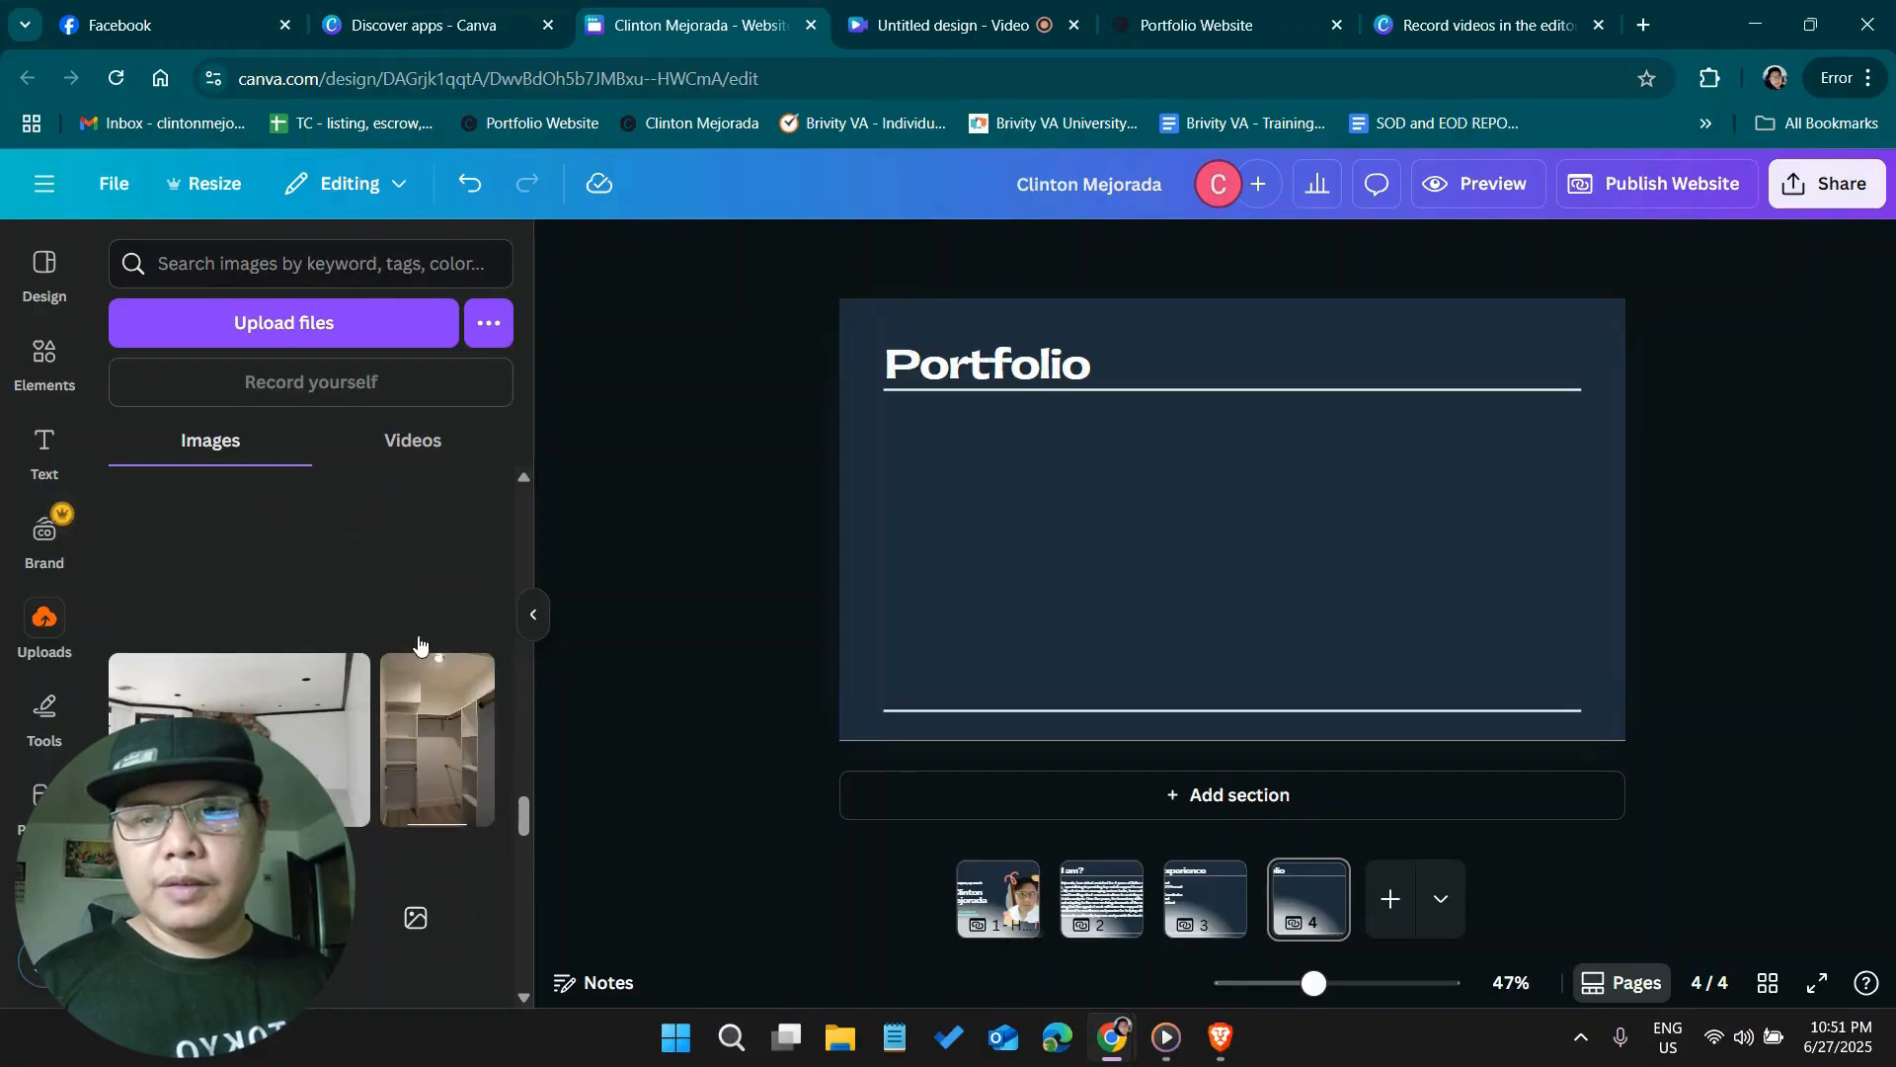
pyautogui.scroll(-2, 423, 647)
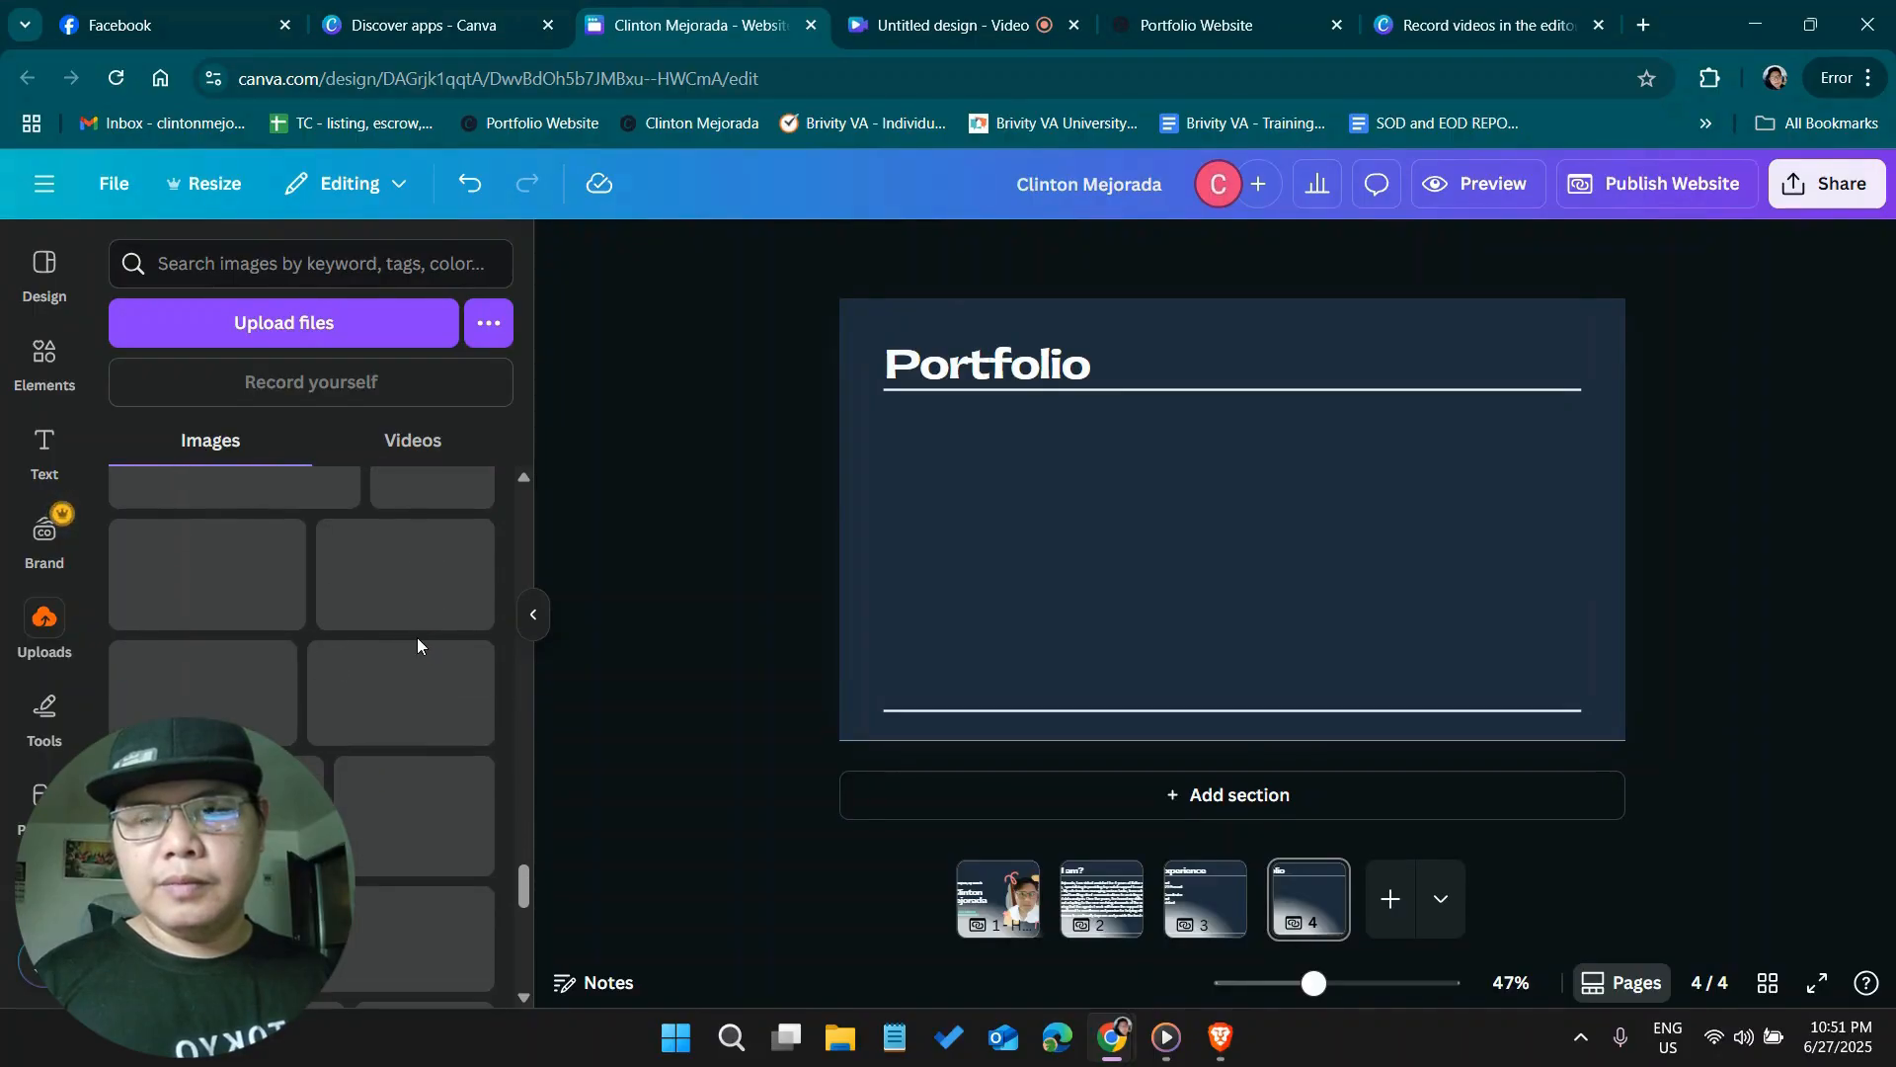
pyautogui.scroll(-2, 376, 609)
pyautogui.scroll(3, 415, 751)
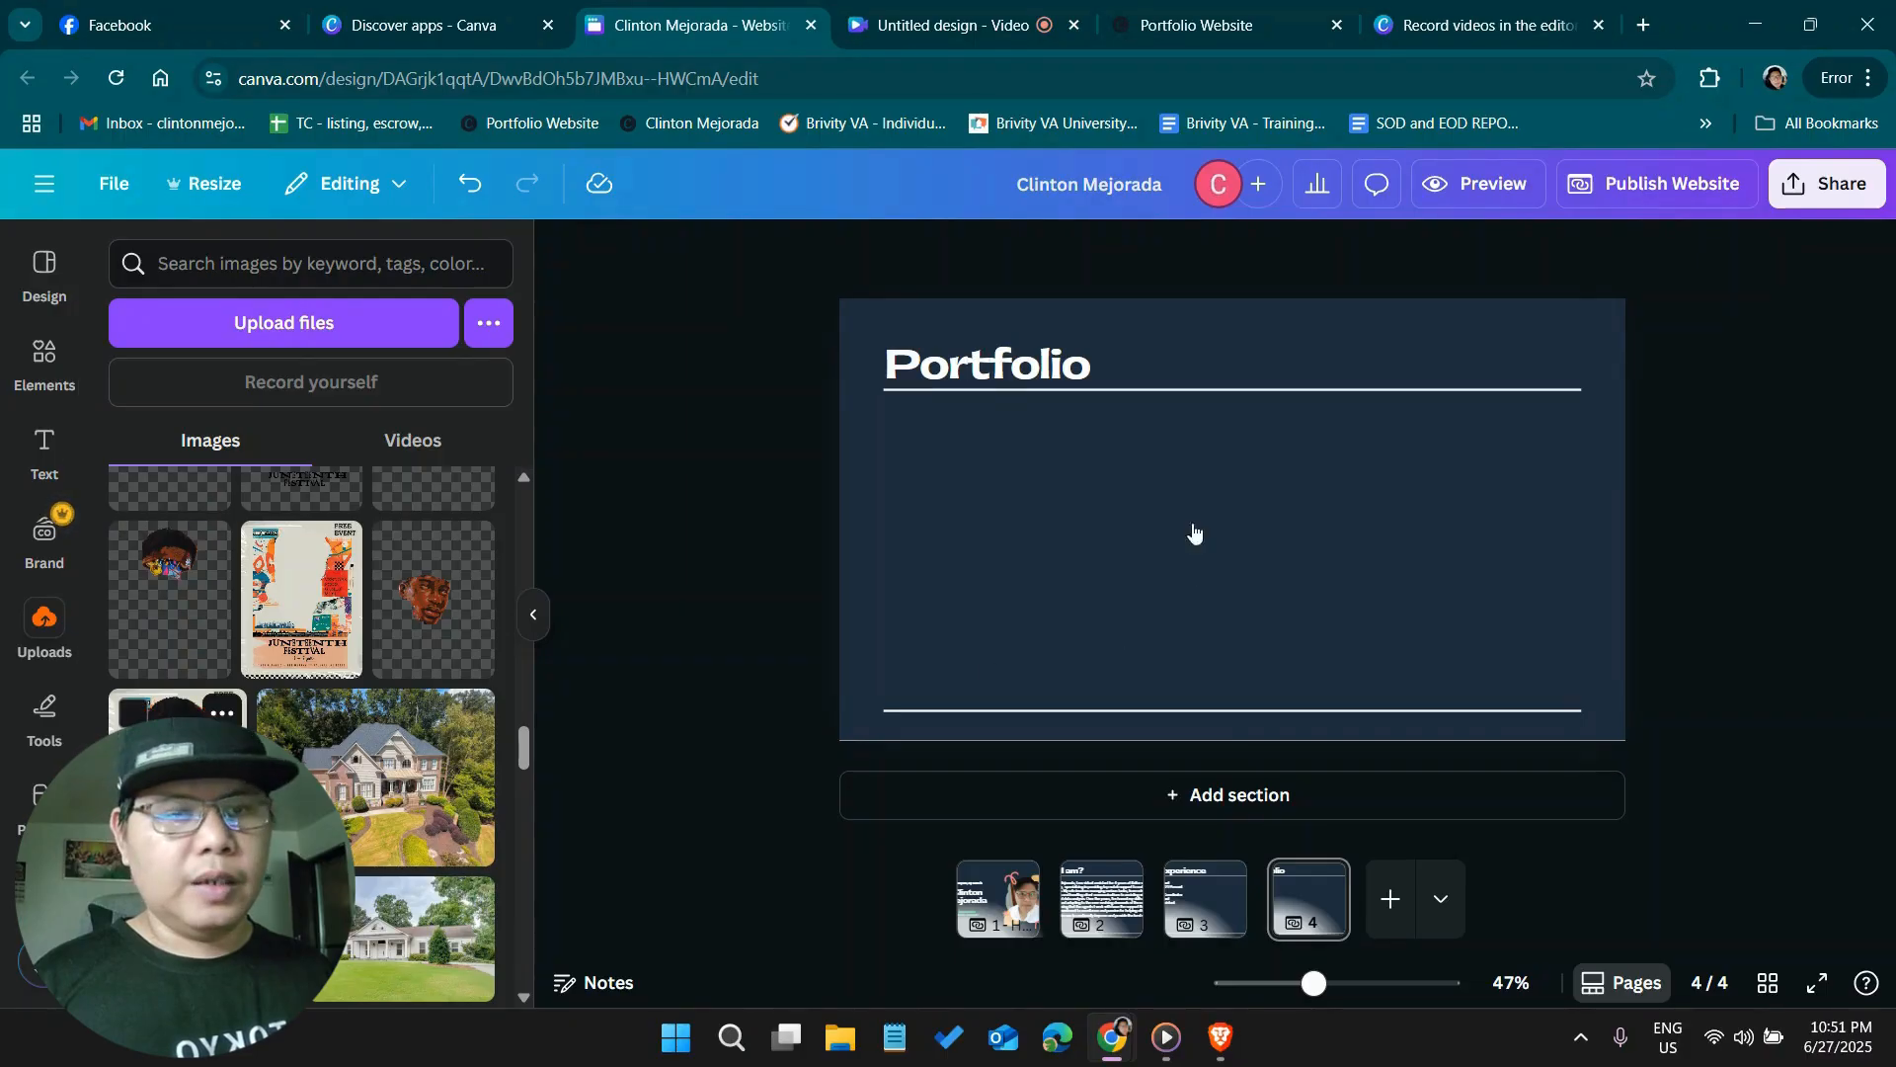
pyautogui.click(1181, 362)
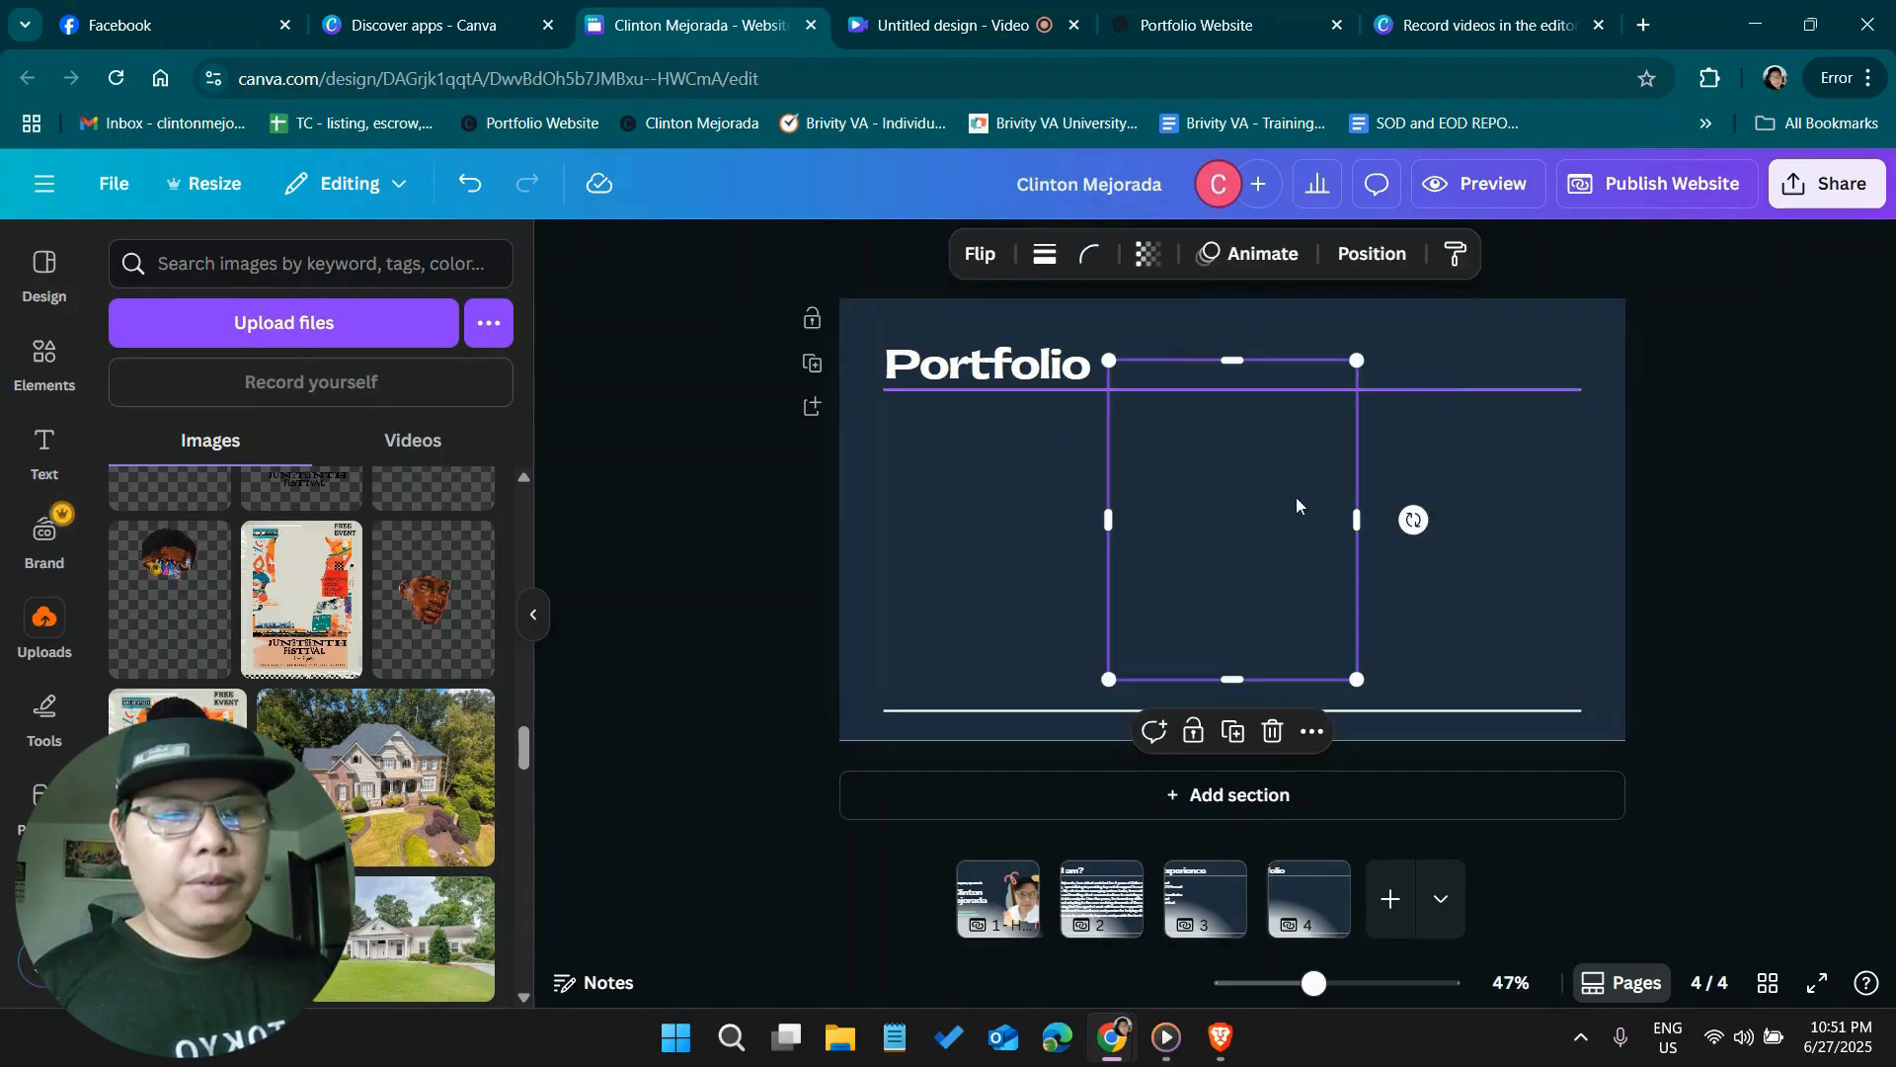
pyautogui.moveTo(1319, 403); pyautogui.dragTo(1052, 484)
pyautogui.moveTo(994, 572); pyautogui.dragTo(1008, 565)
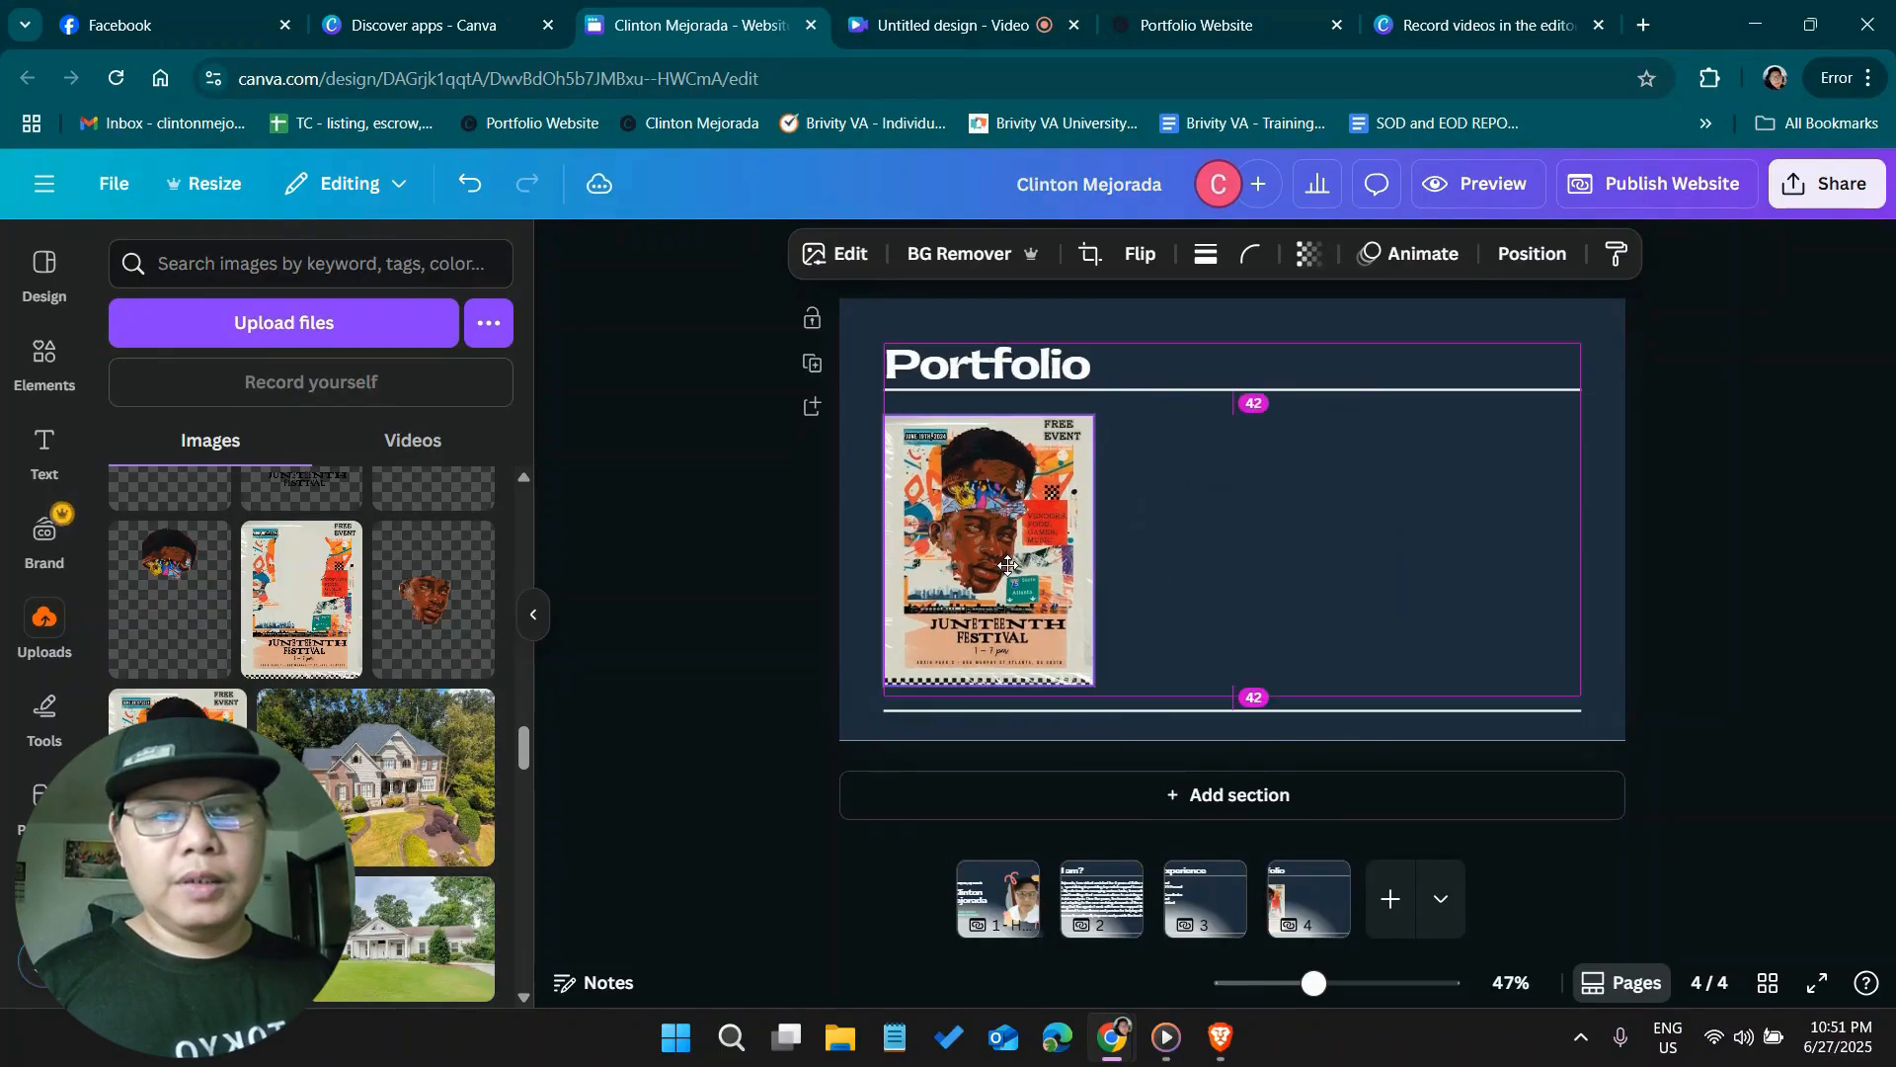
# Search the elements library for "graphics"
pyautogui.moveTo(641, 482); pyautogui.dragTo(641, 482)
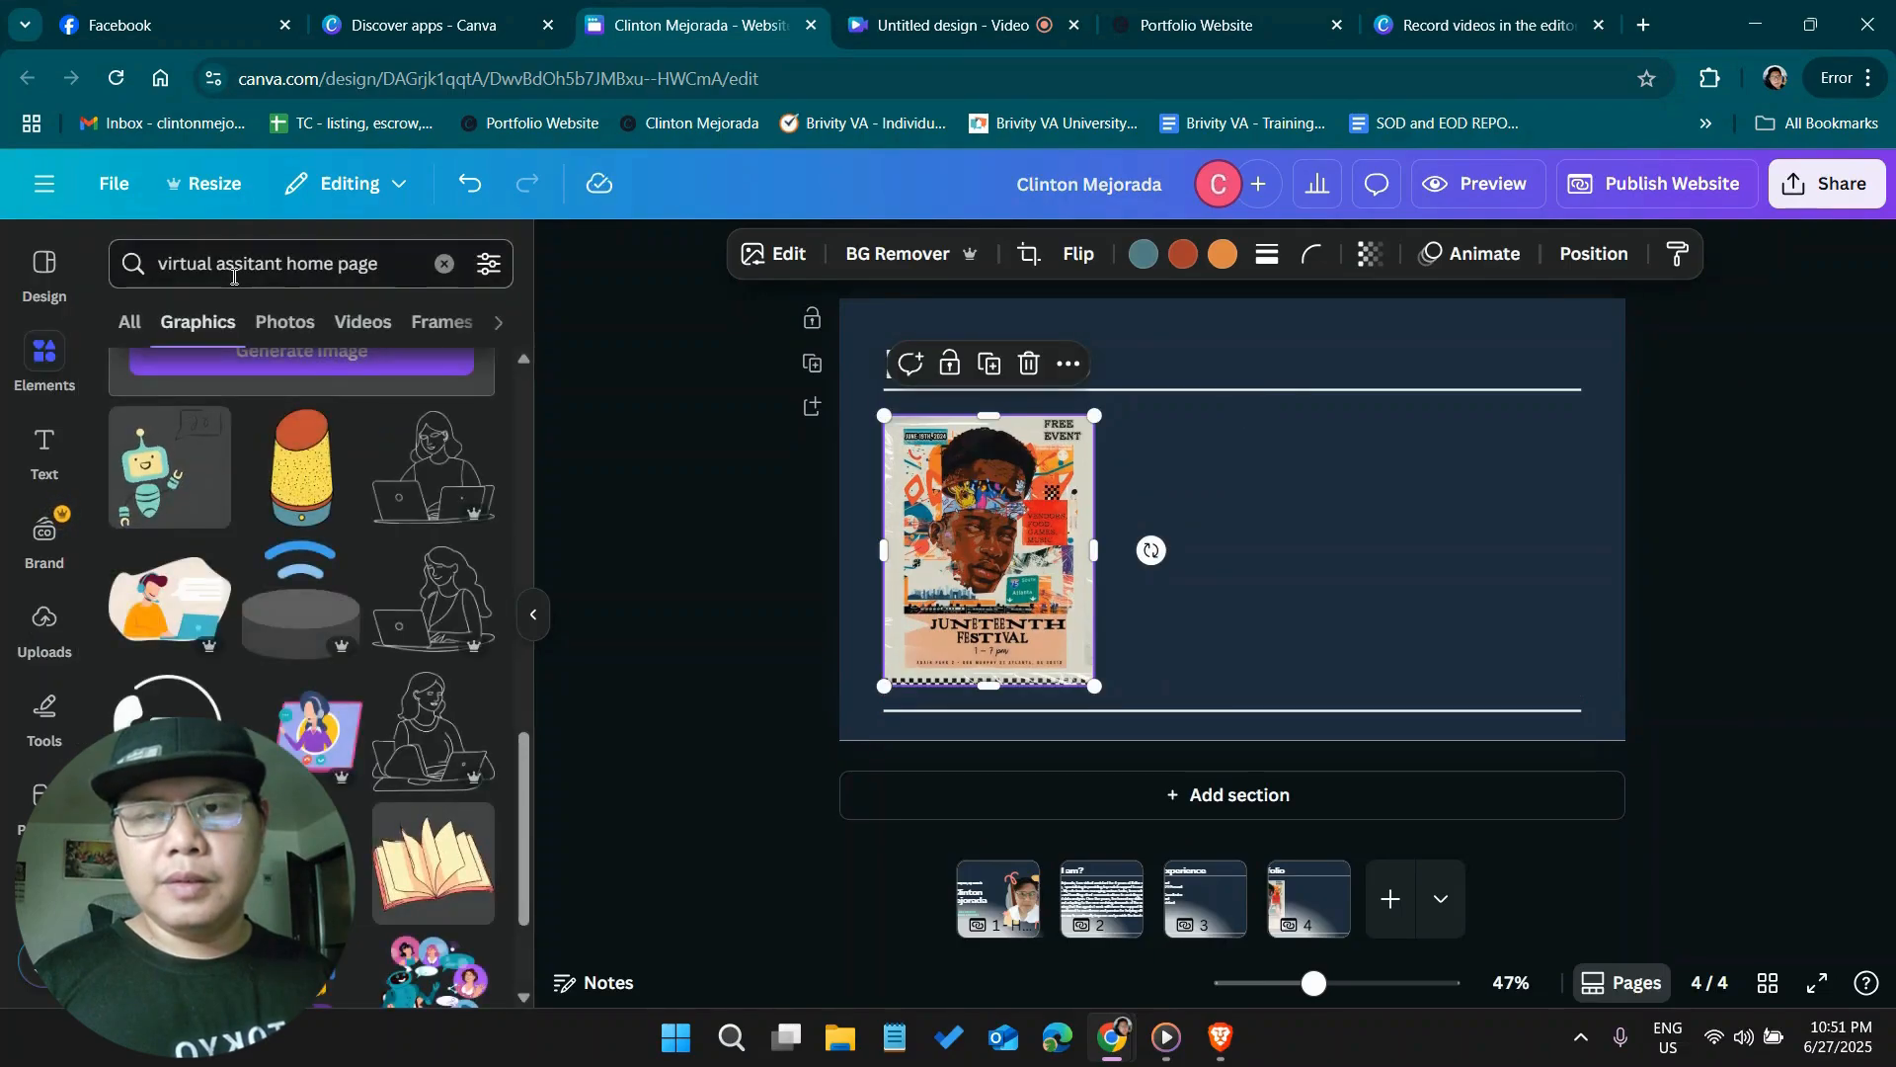
pyautogui.click(235, 270)
pyautogui.tripleClick(254, 267)
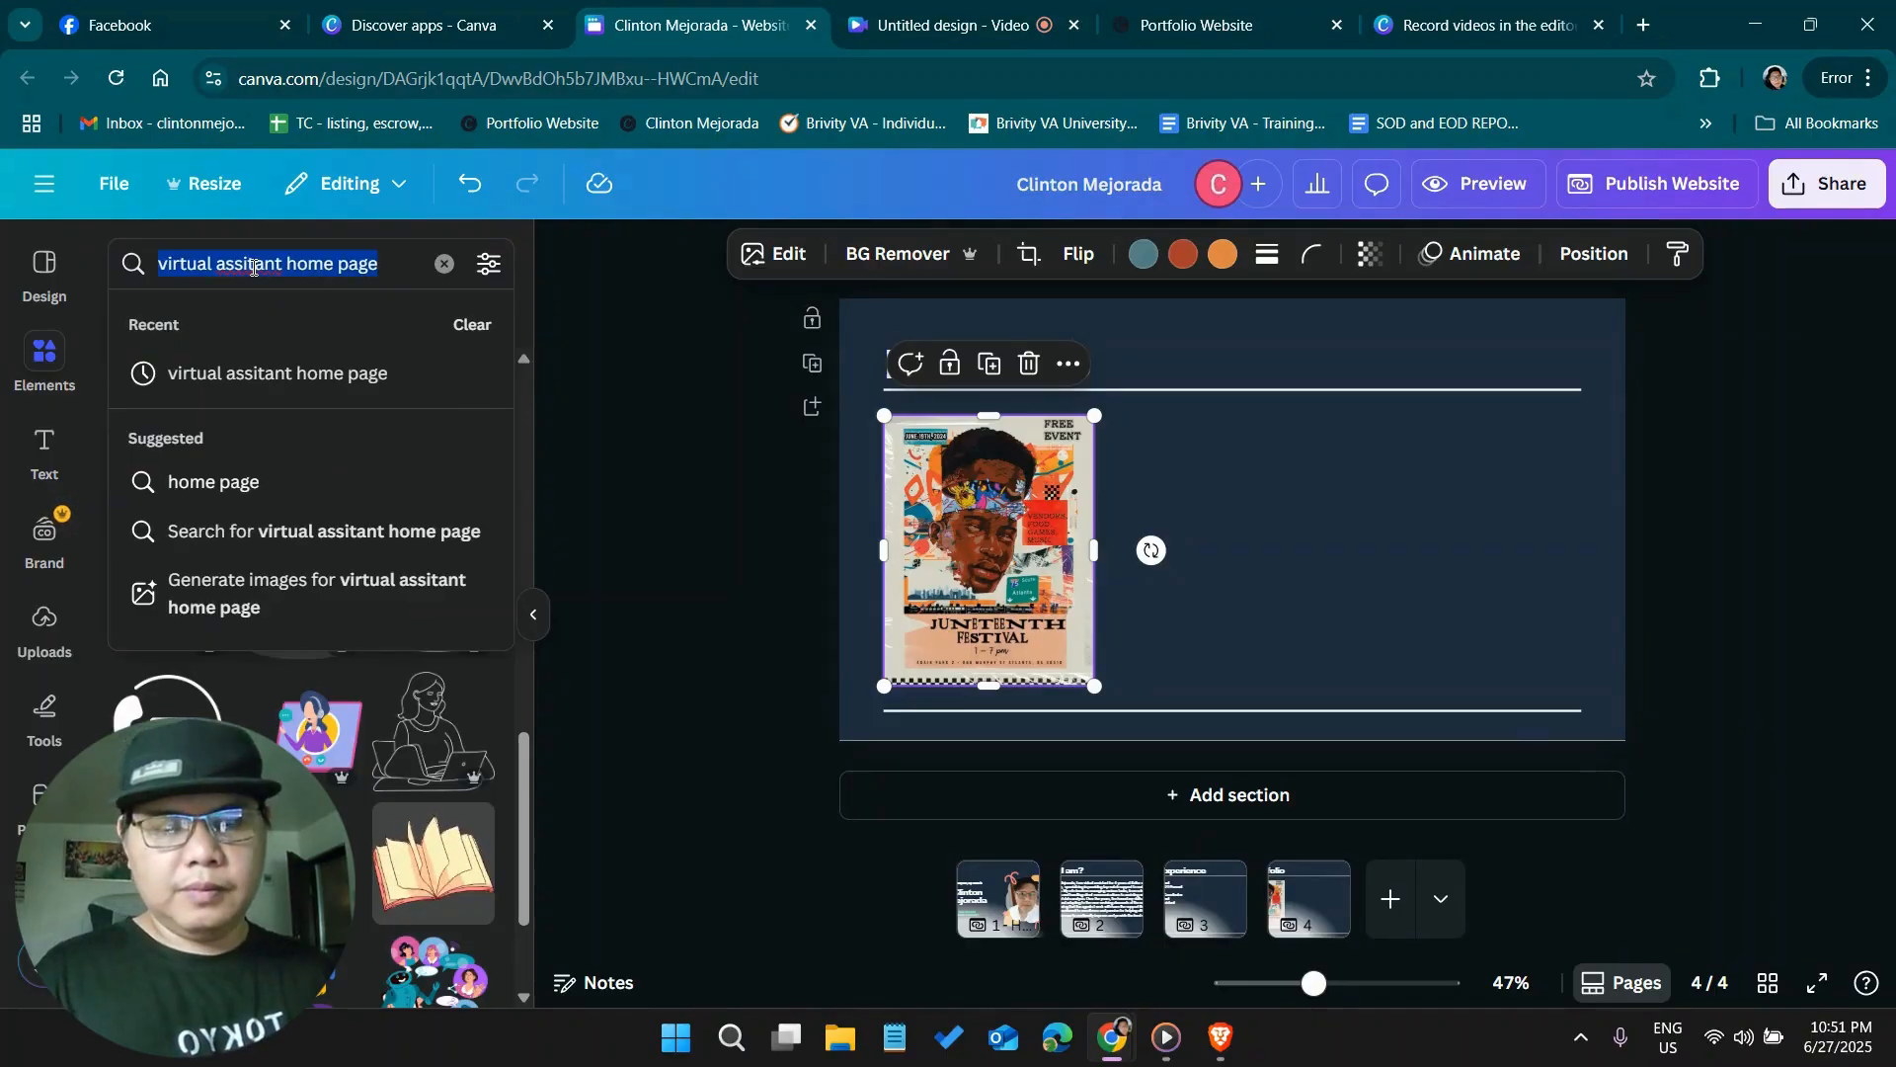
pyautogui.write('graphics')
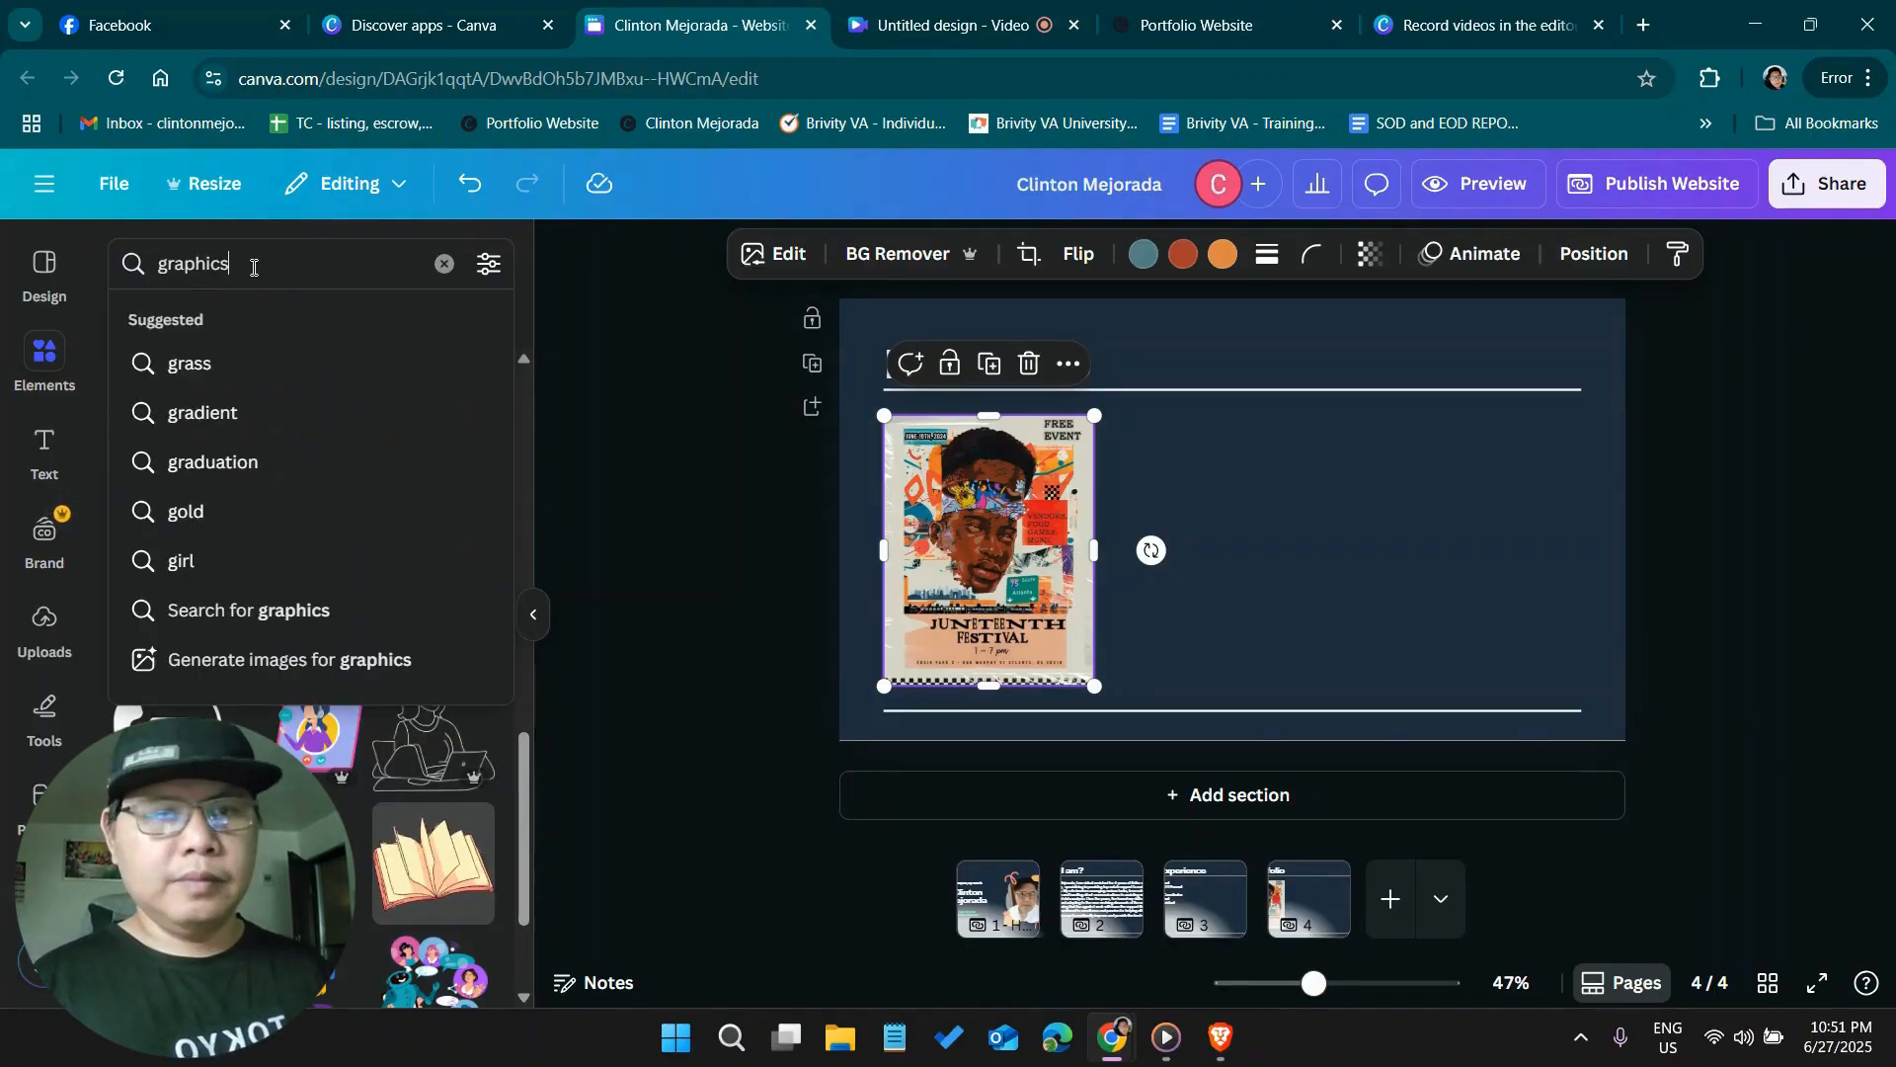
pyautogui.press('Return')
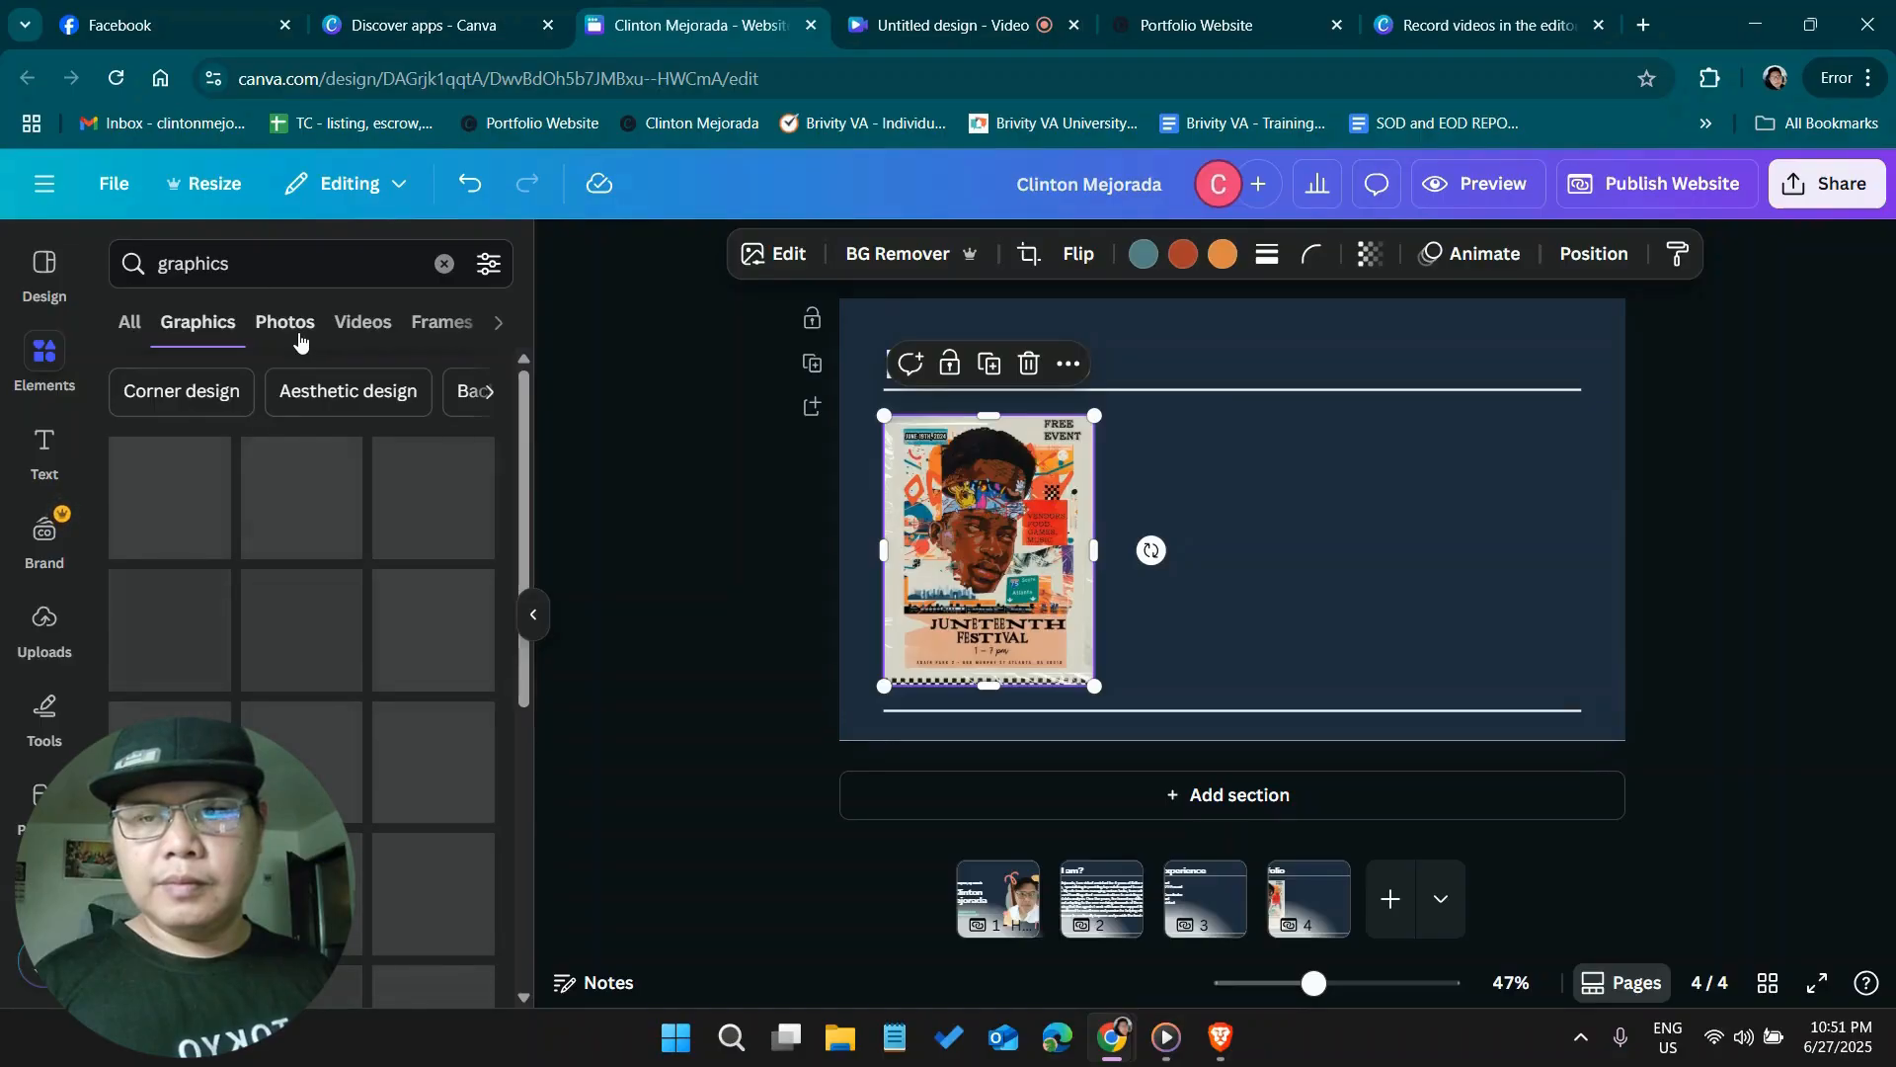
# Search the elements library for "holidays" photos and add the "Holiday Season" street sign photo to the Portfolio page
pyautogui.click(148, 263)
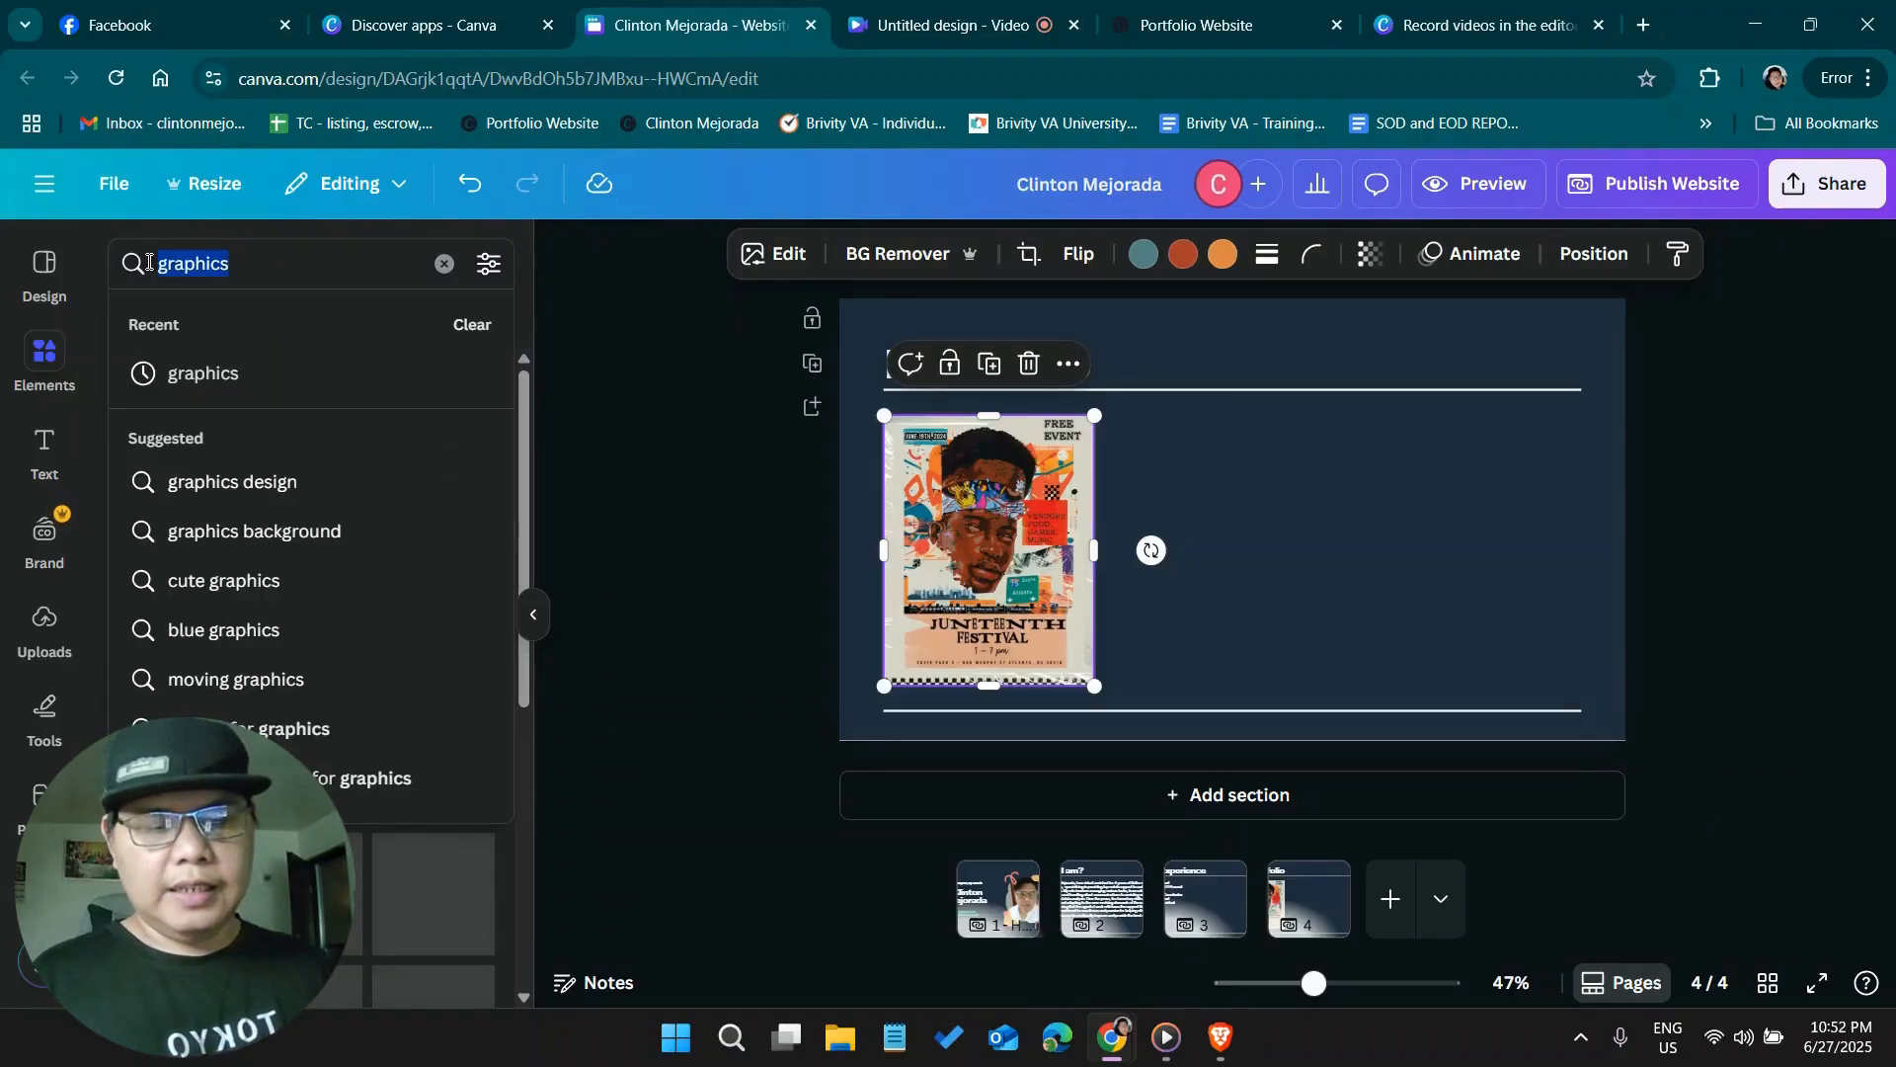
pyautogui.write('holidays')
pyautogui.press('Return')
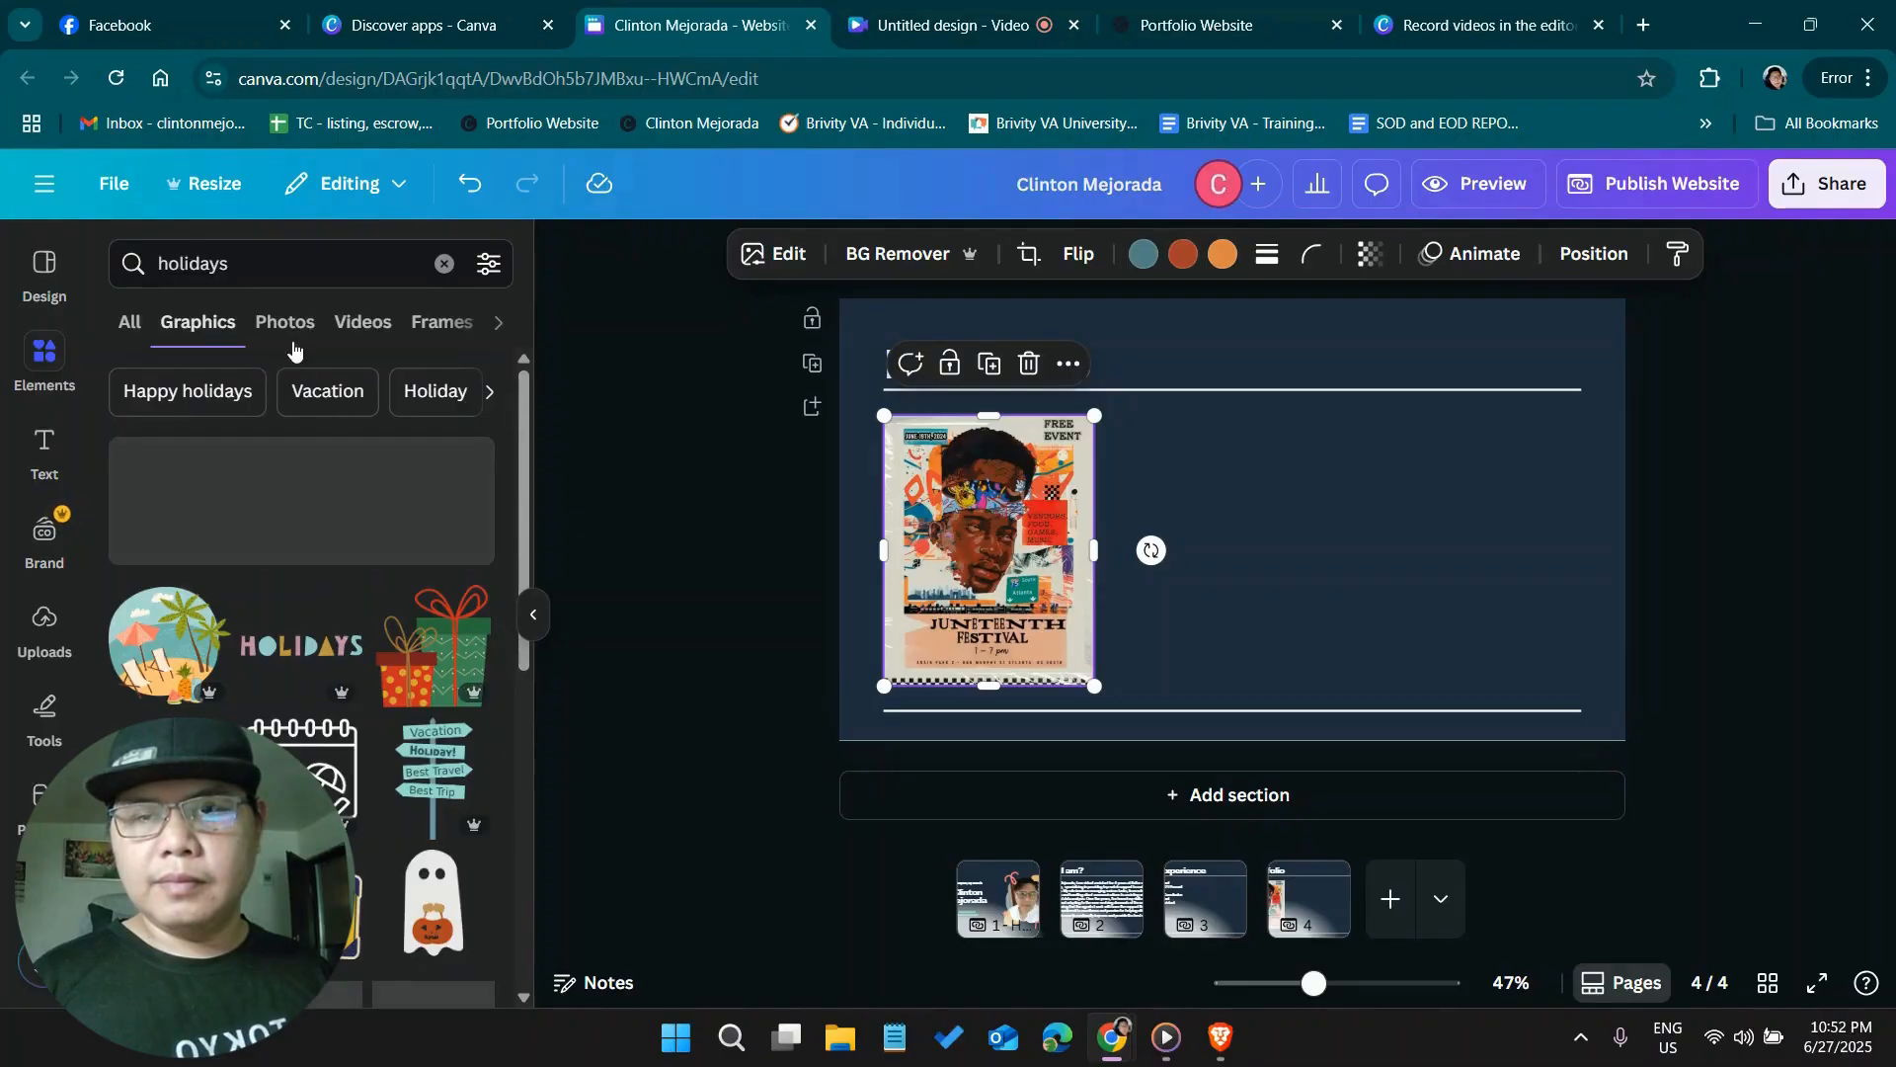
pyautogui.scroll(-4, 366, 709)
pyautogui.scroll(-1, 365, 709)
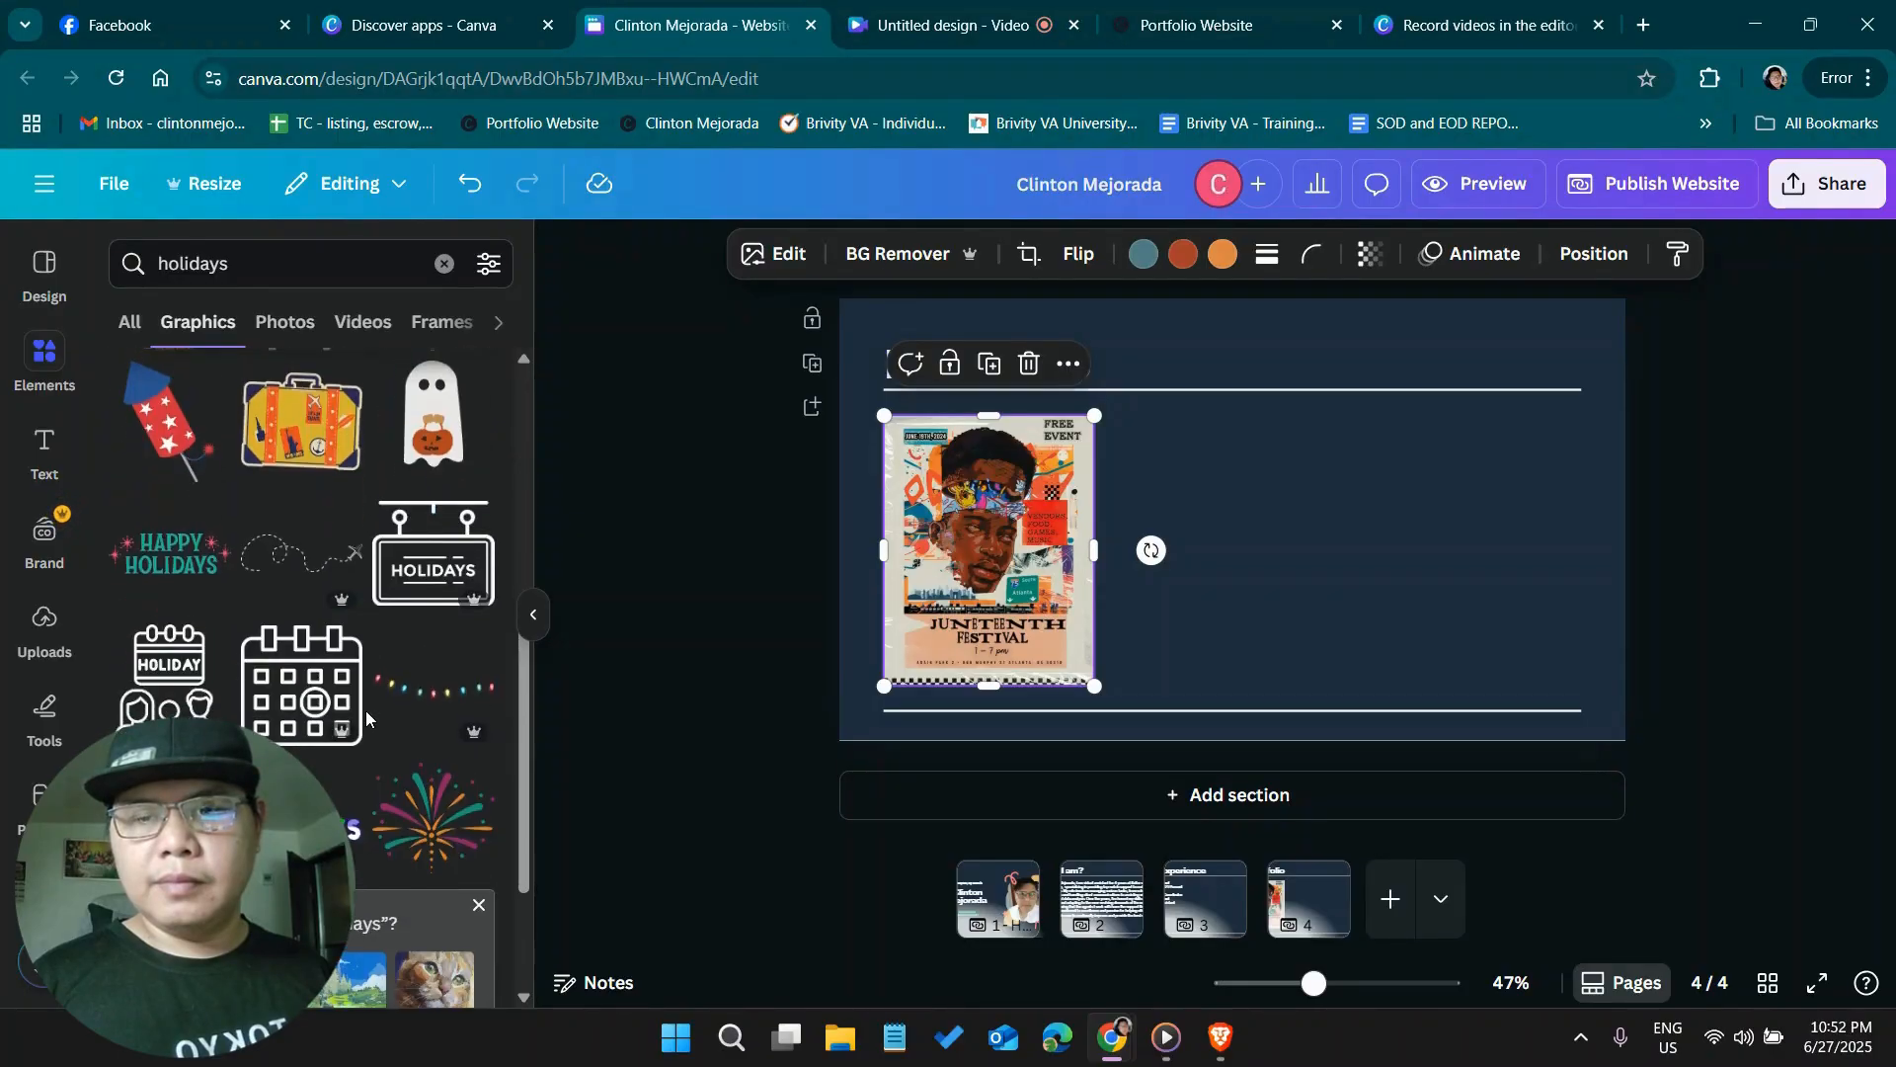
pyautogui.scroll(4, 365, 710)
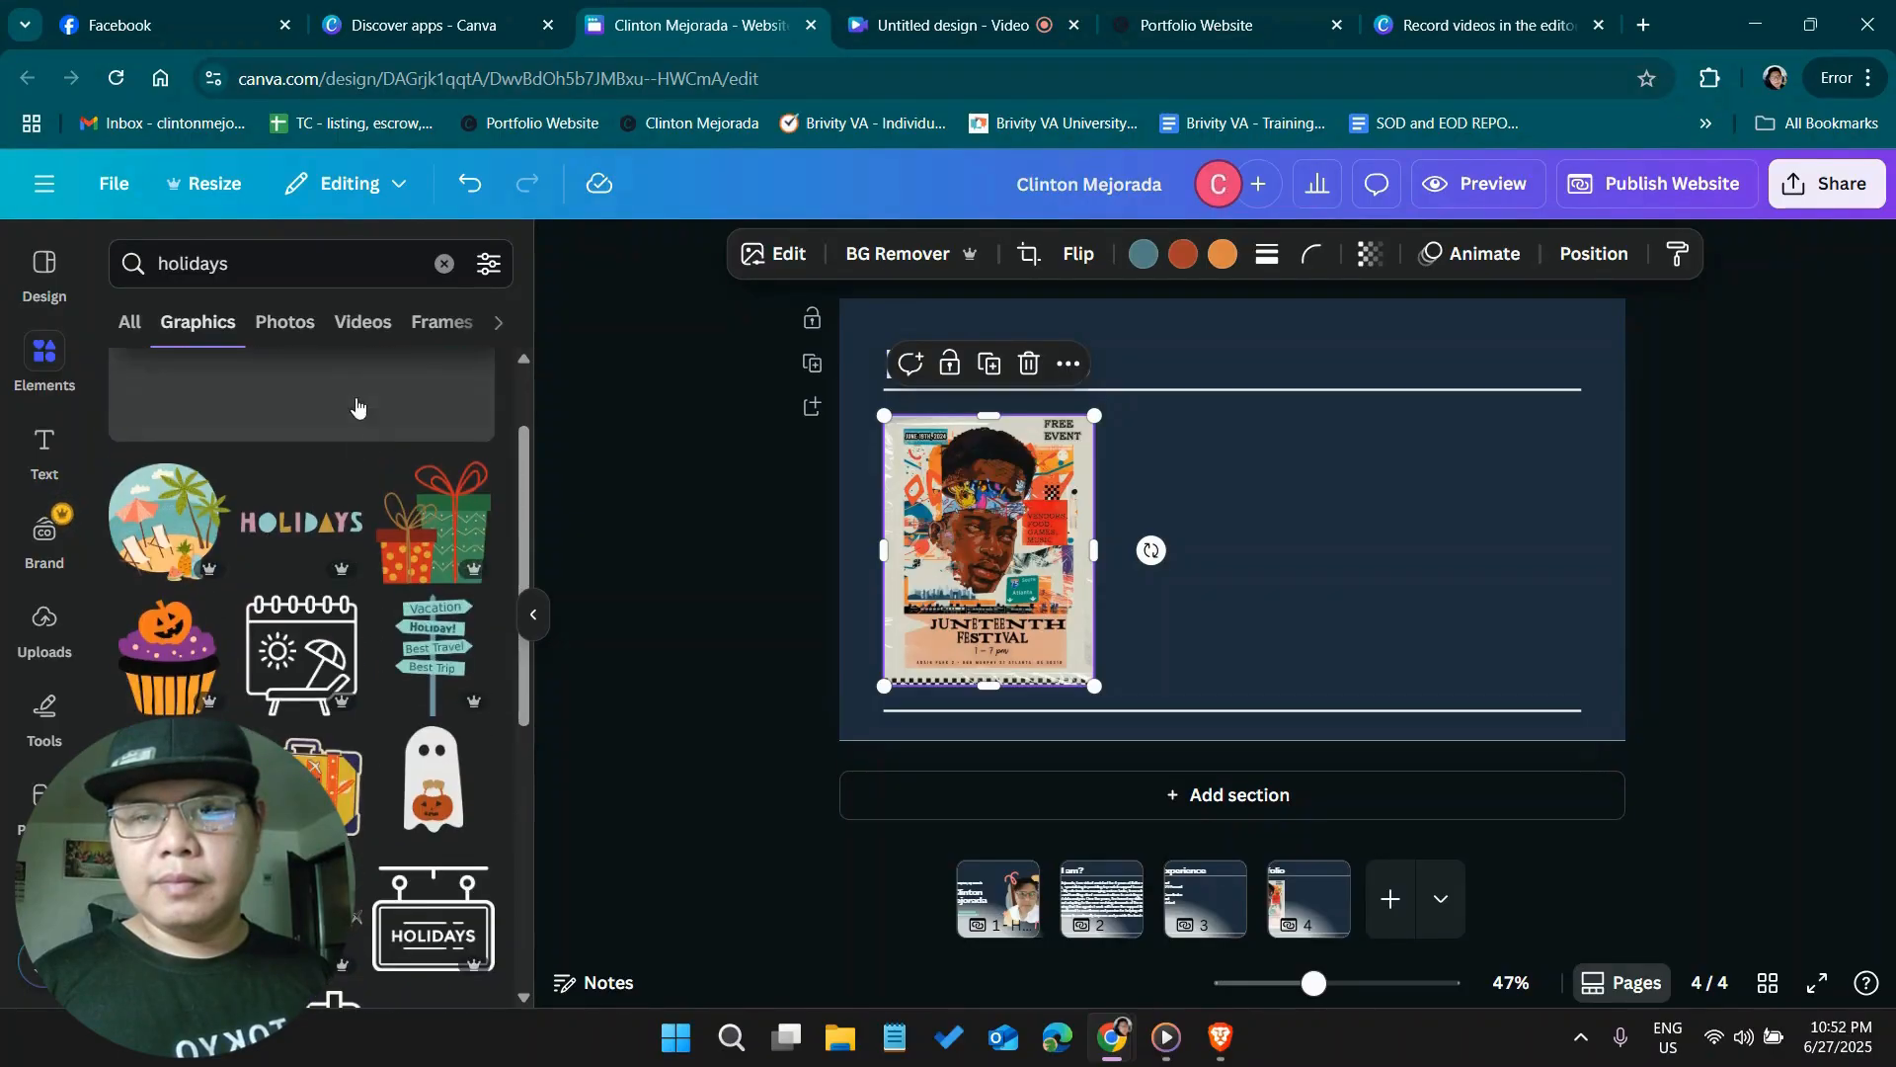
pyautogui.click(305, 330)
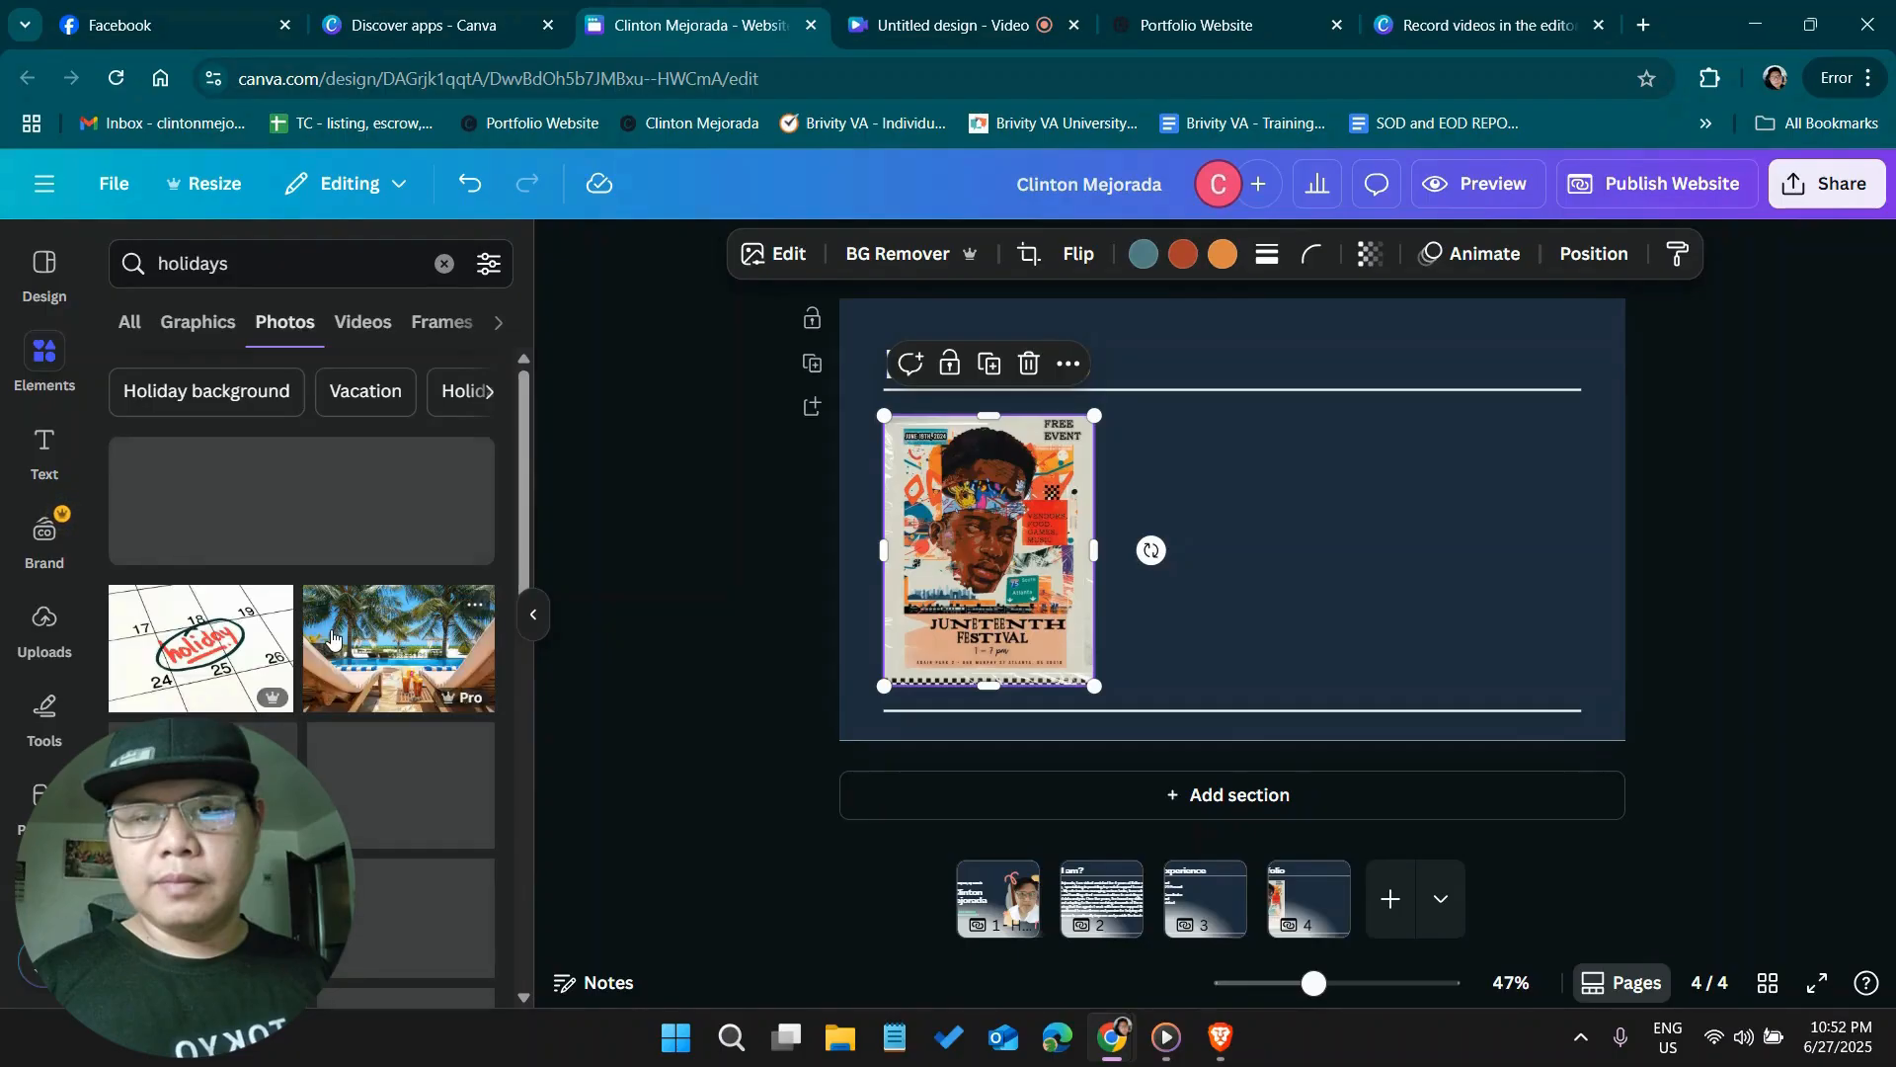
pyautogui.scroll(-2, 326, 629)
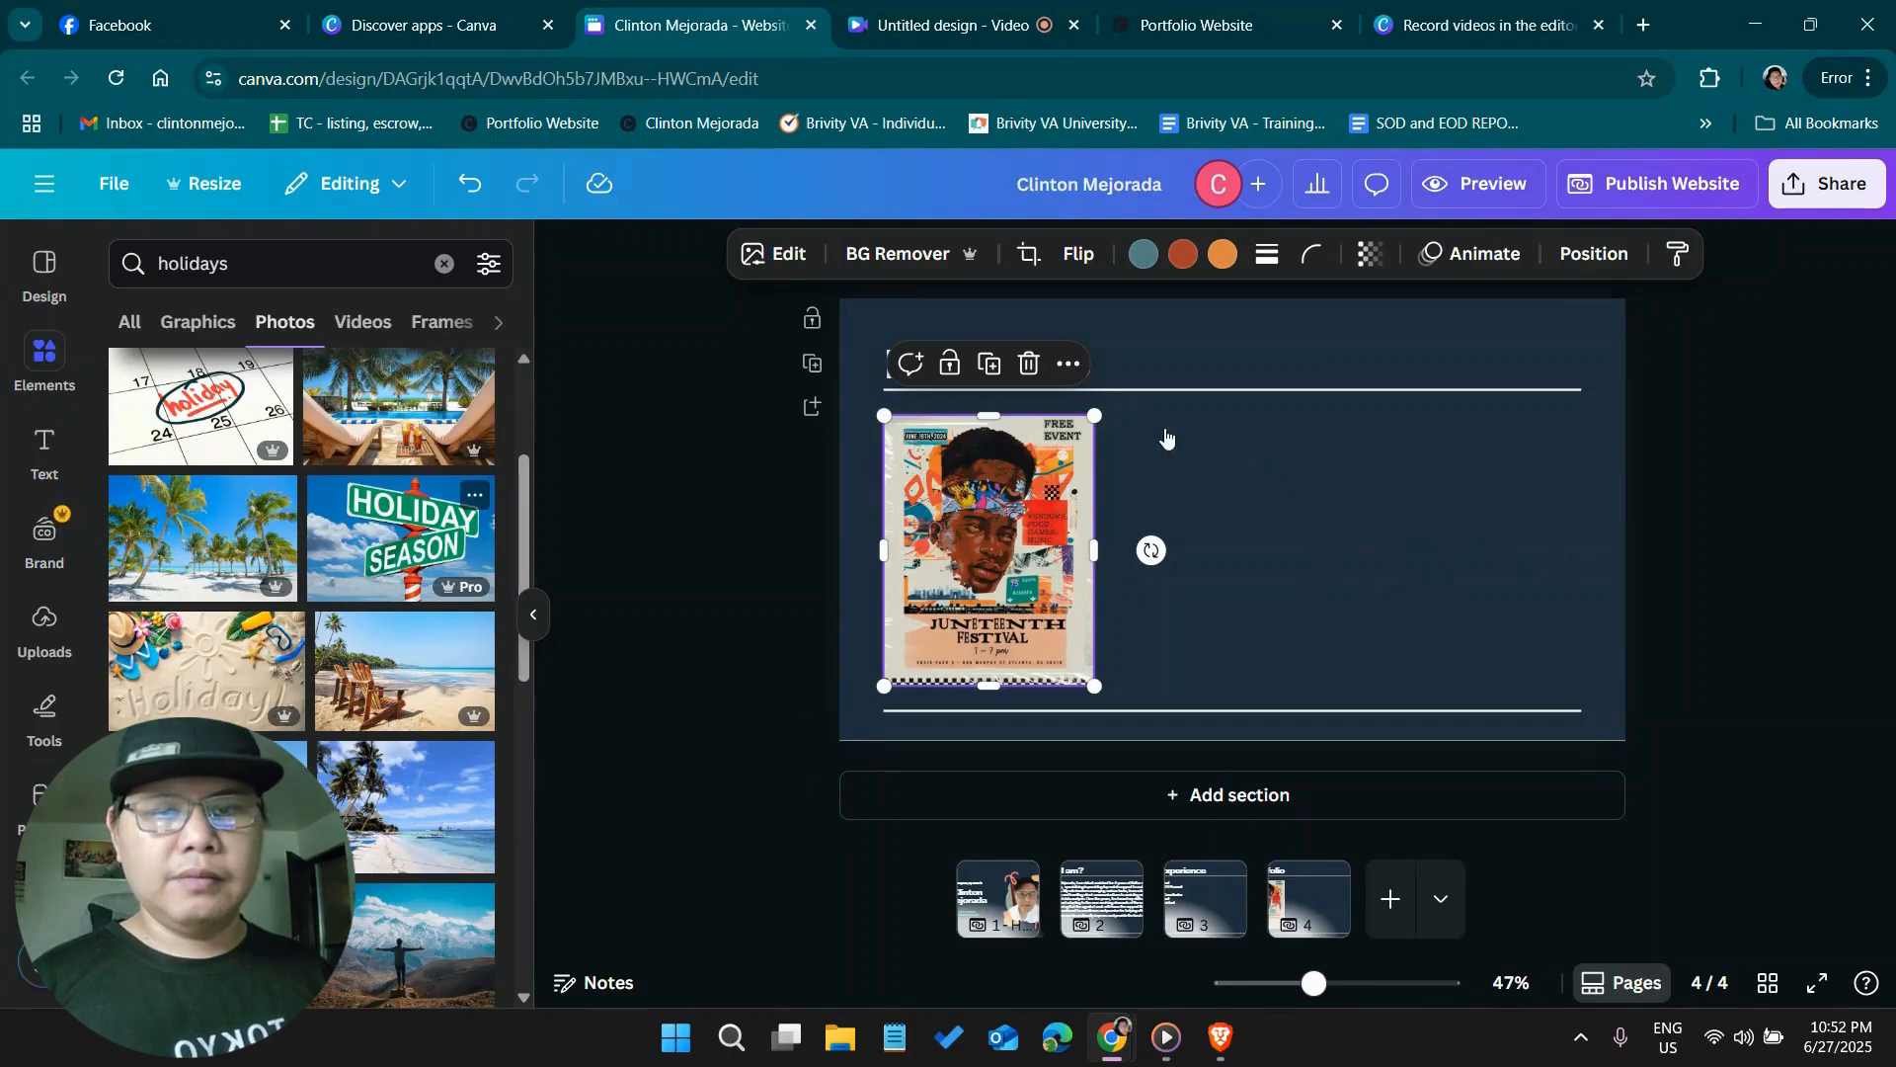
pyautogui.click(423, 556)
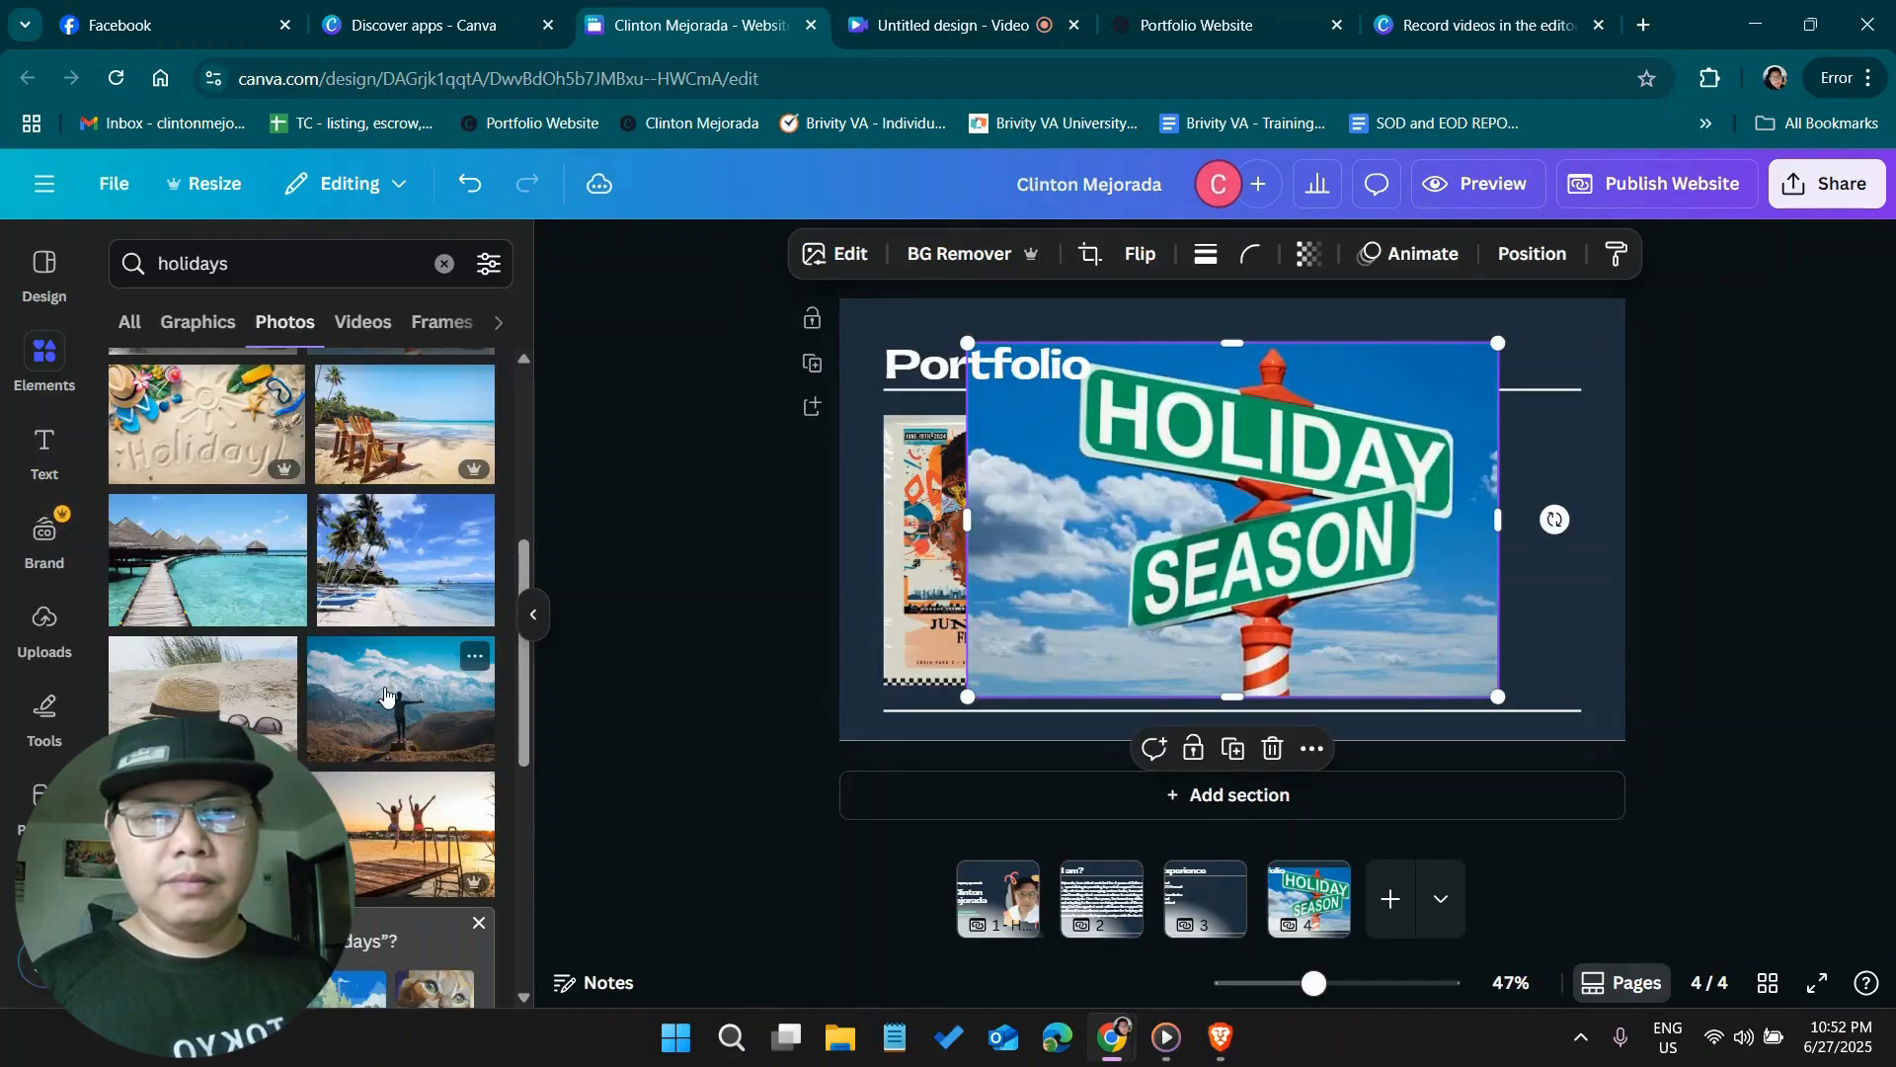
# Shrink the "Holiday Season" photo to the poster's height and place it to the right of the poster between the two lines
pyautogui.moveTo(968, 695)
pyautogui.mouseDown()
pyautogui.moveTo(1065, 668)
pyautogui.moveTo(977, 688)
pyautogui.mouseUp()
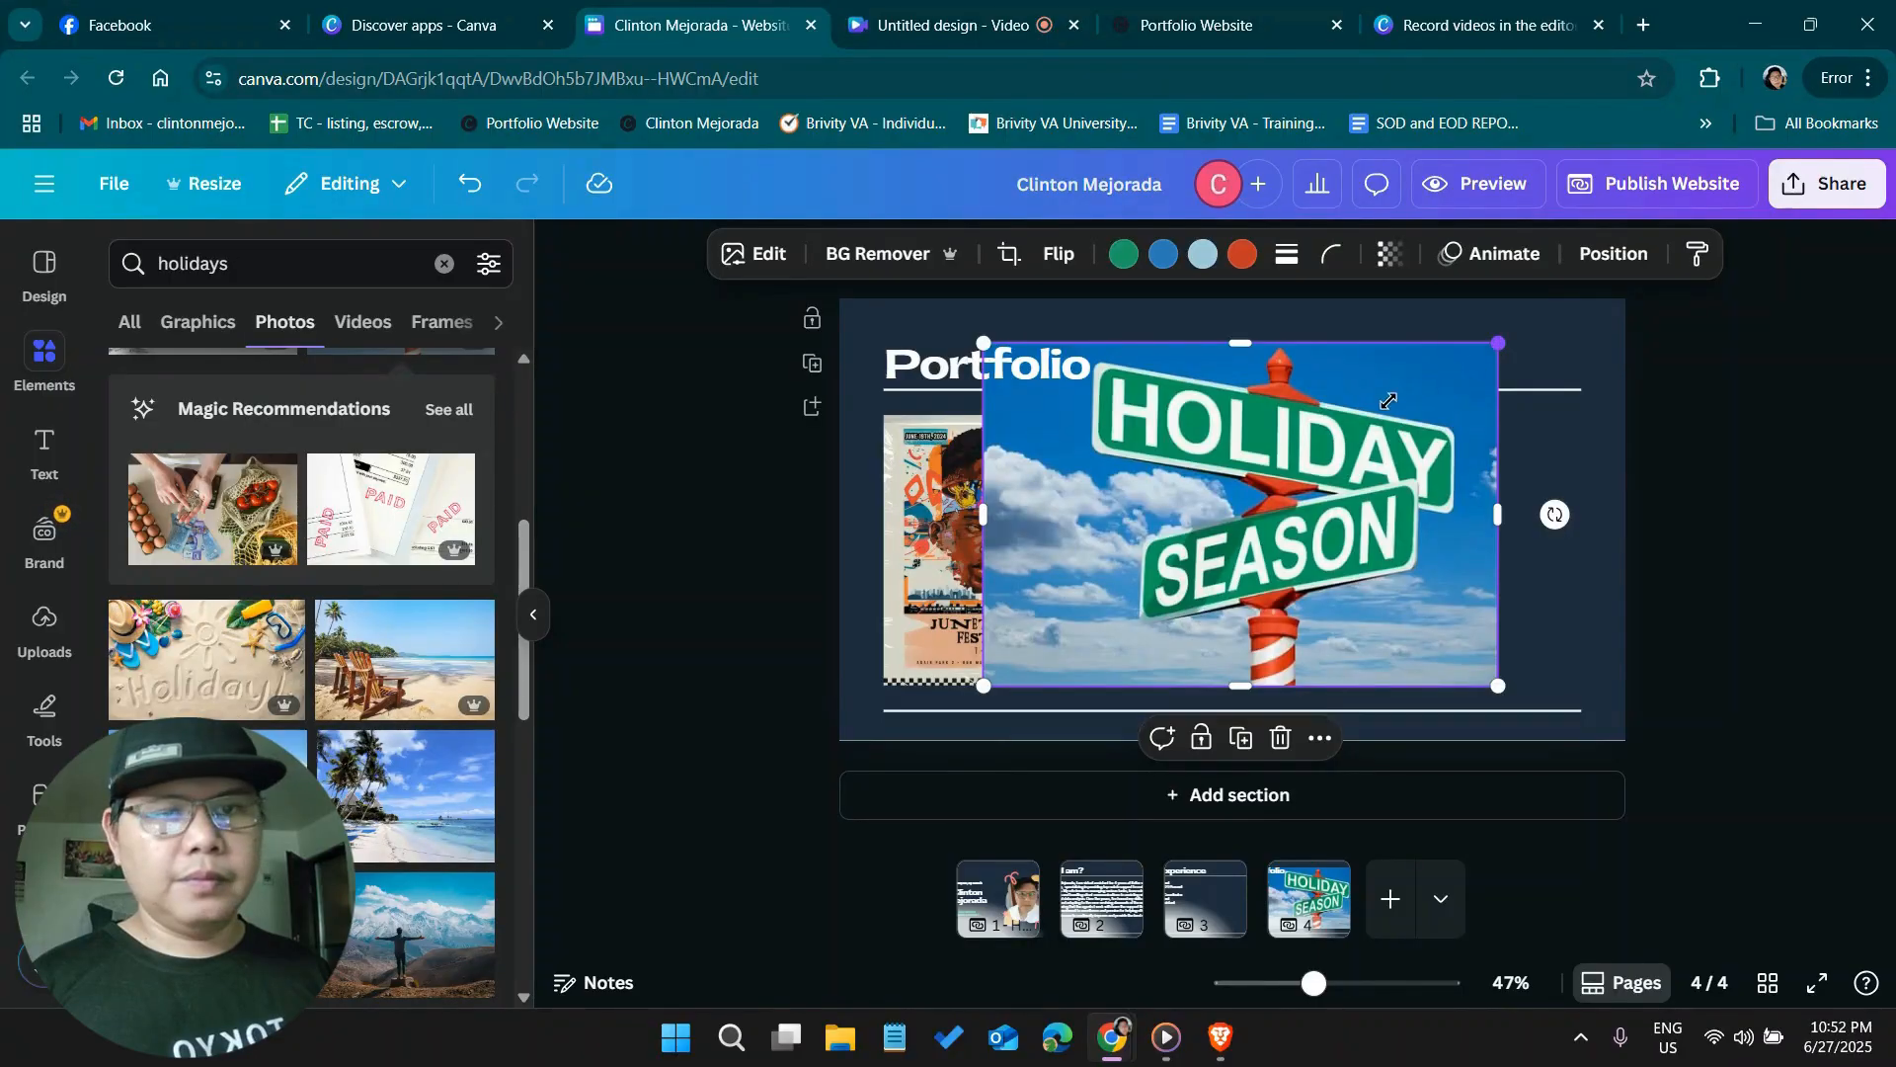
pyautogui.moveTo(1387, 400)
pyautogui.mouseDown()
pyautogui.moveTo(1353, 421)
pyautogui.moveTo(1390, 415)
pyautogui.mouseUp()
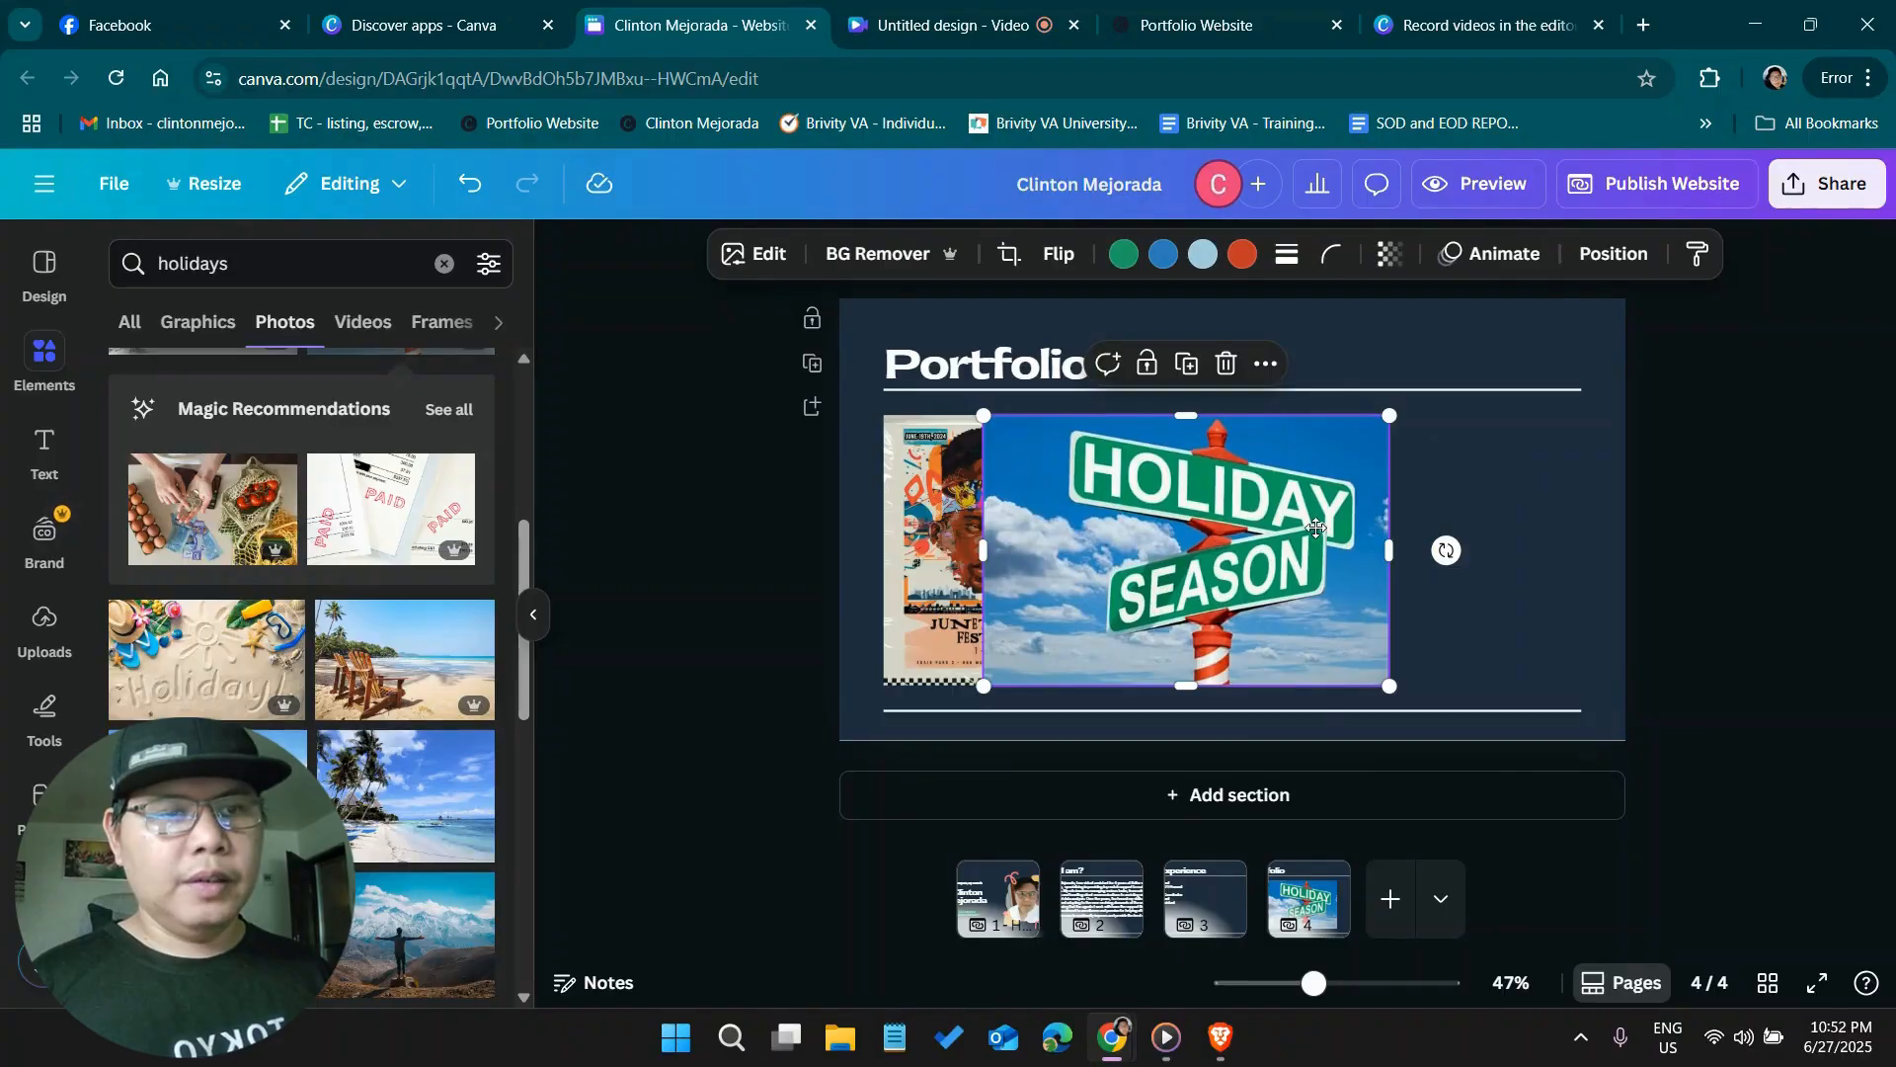
pyautogui.moveTo(1315, 529); pyautogui.dragTo(1385, 517)
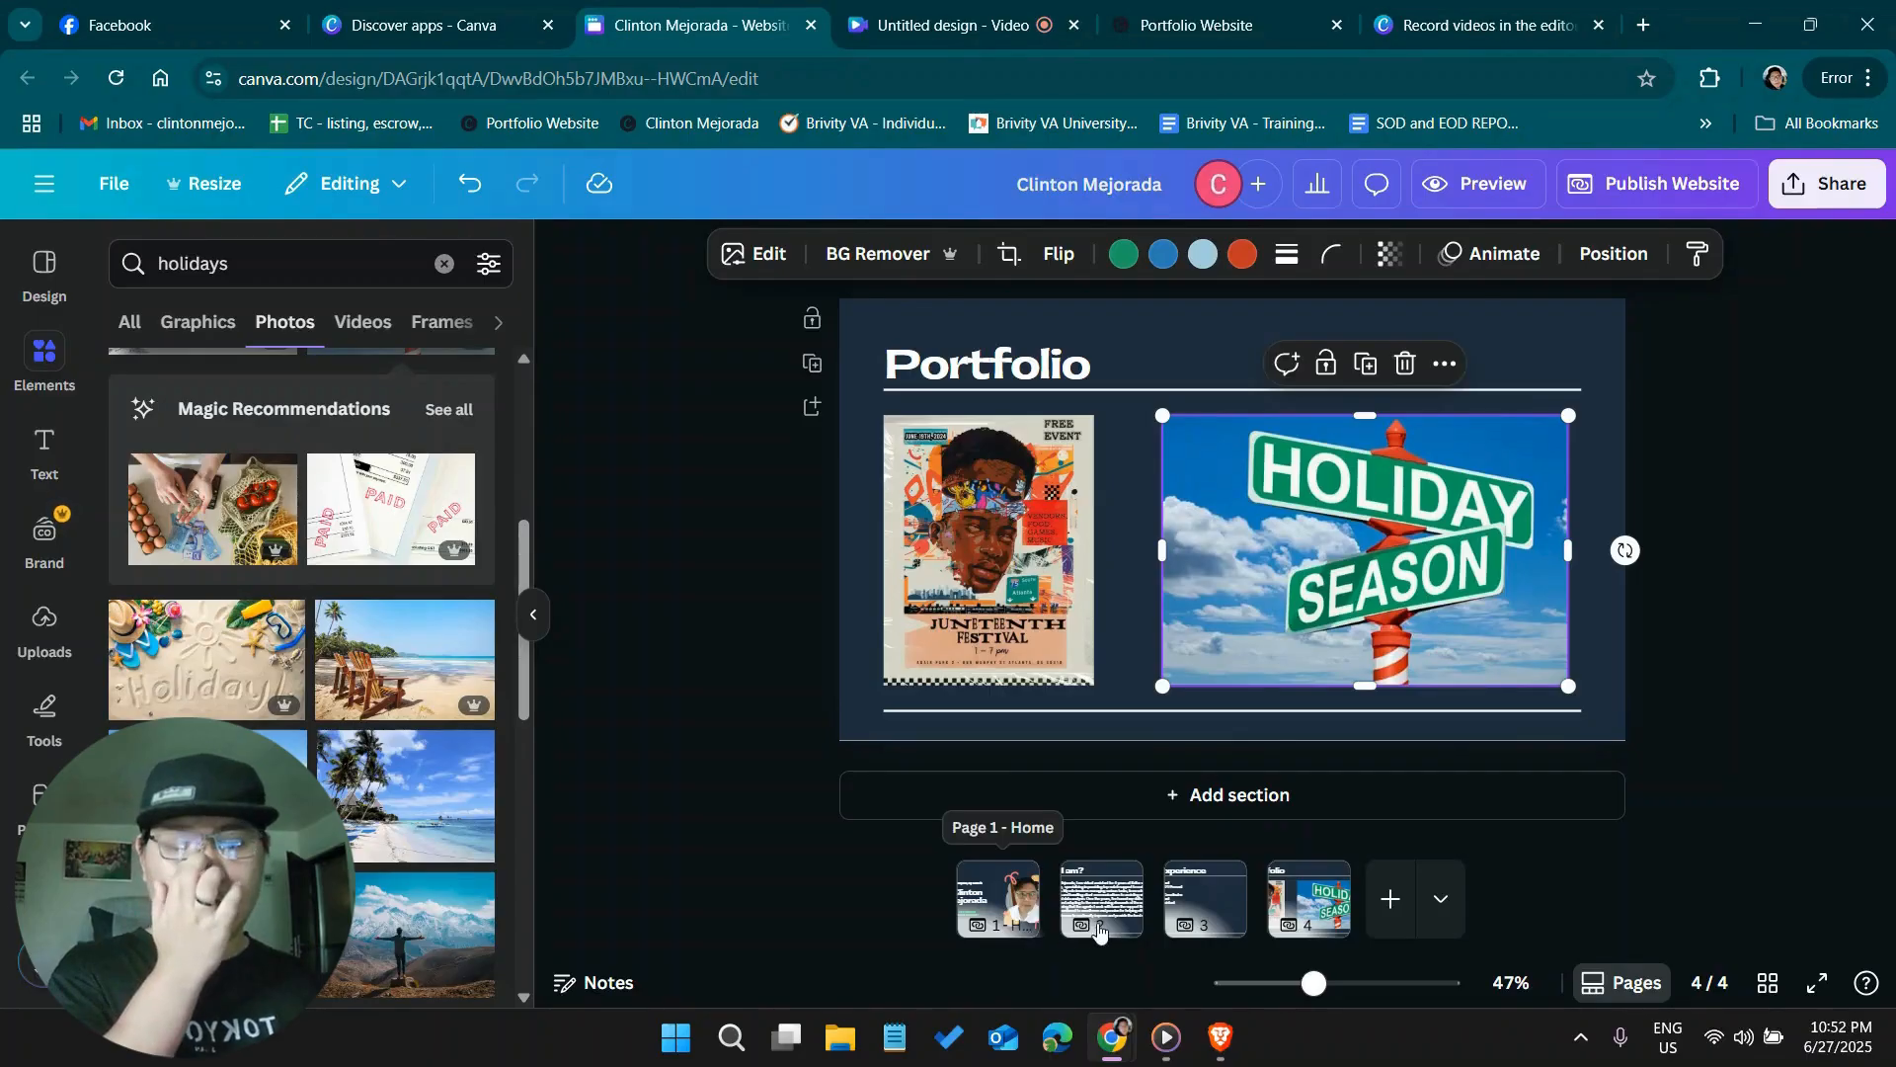
# Review the "My Experience" page and compare it with both Work Experience sections of the published Portfolio Website in the other browser tab
pyautogui.click(1209, 909)
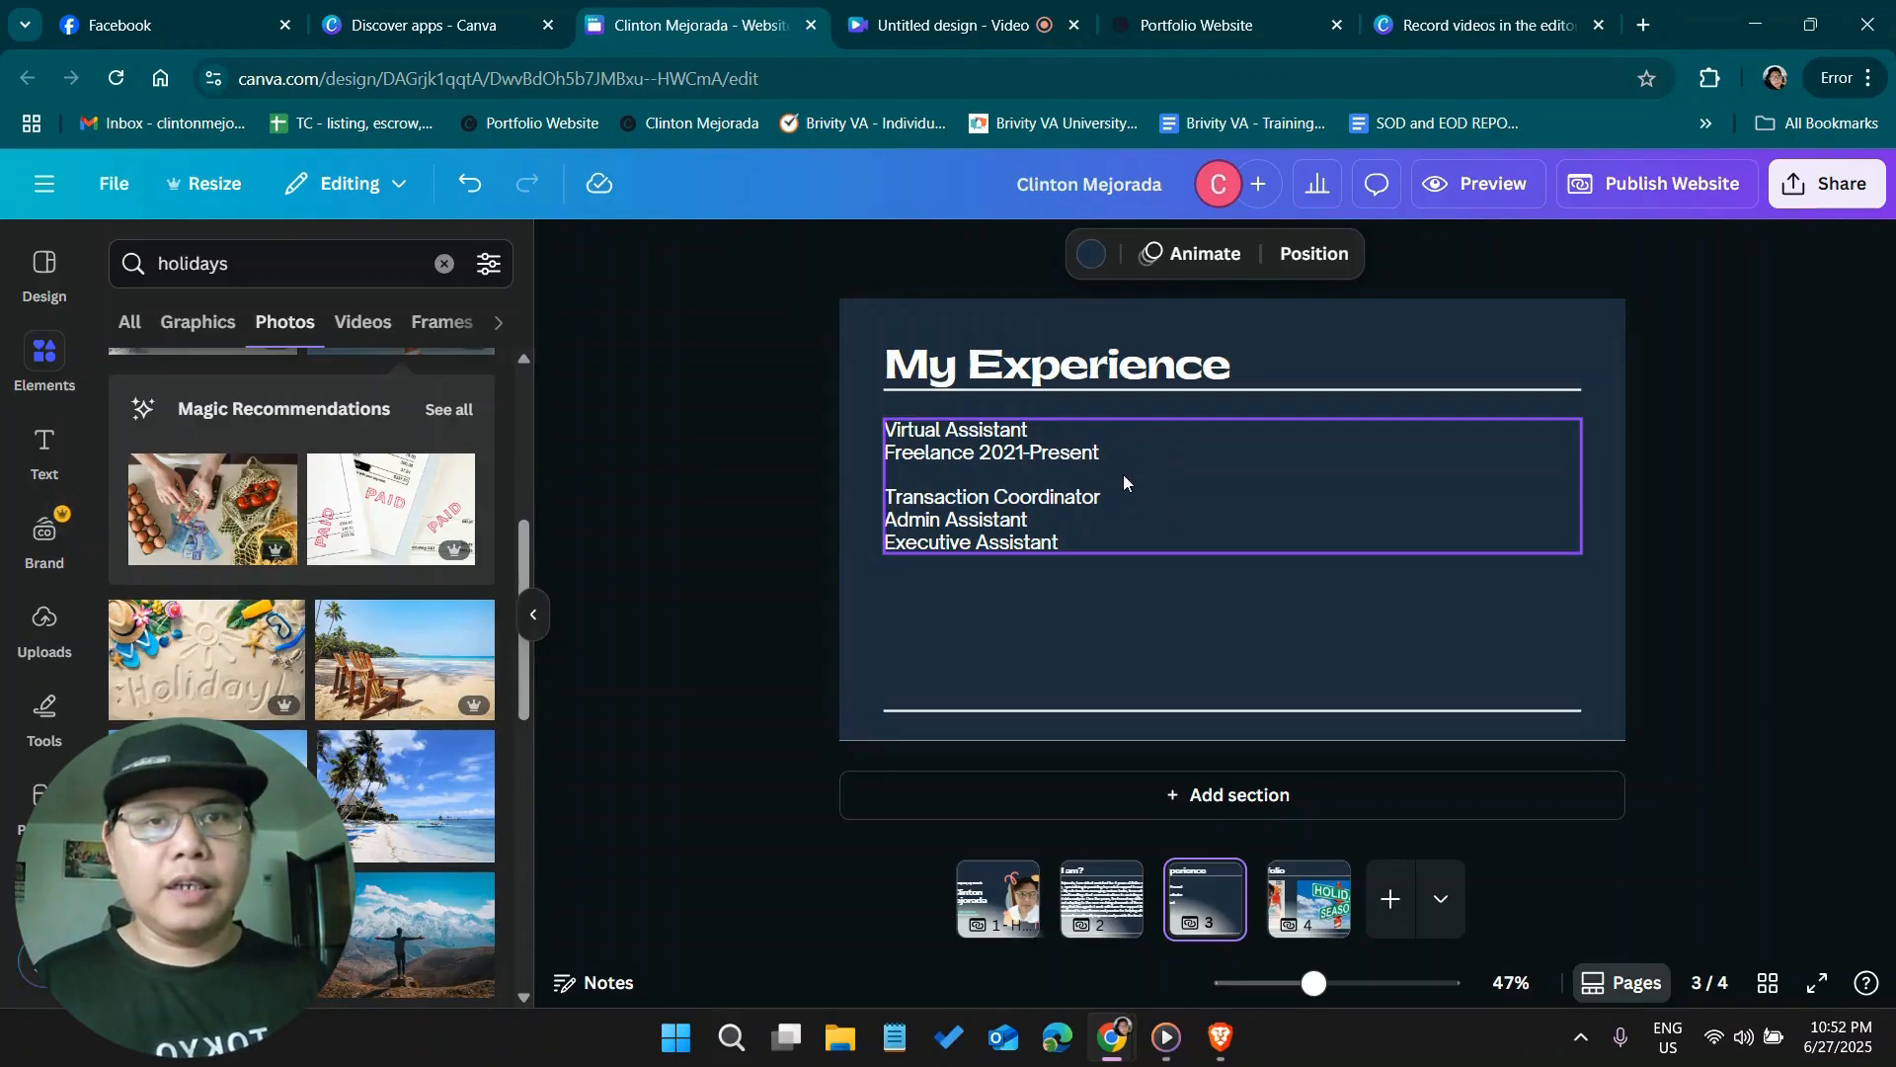
pyautogui.click(1197, 31)
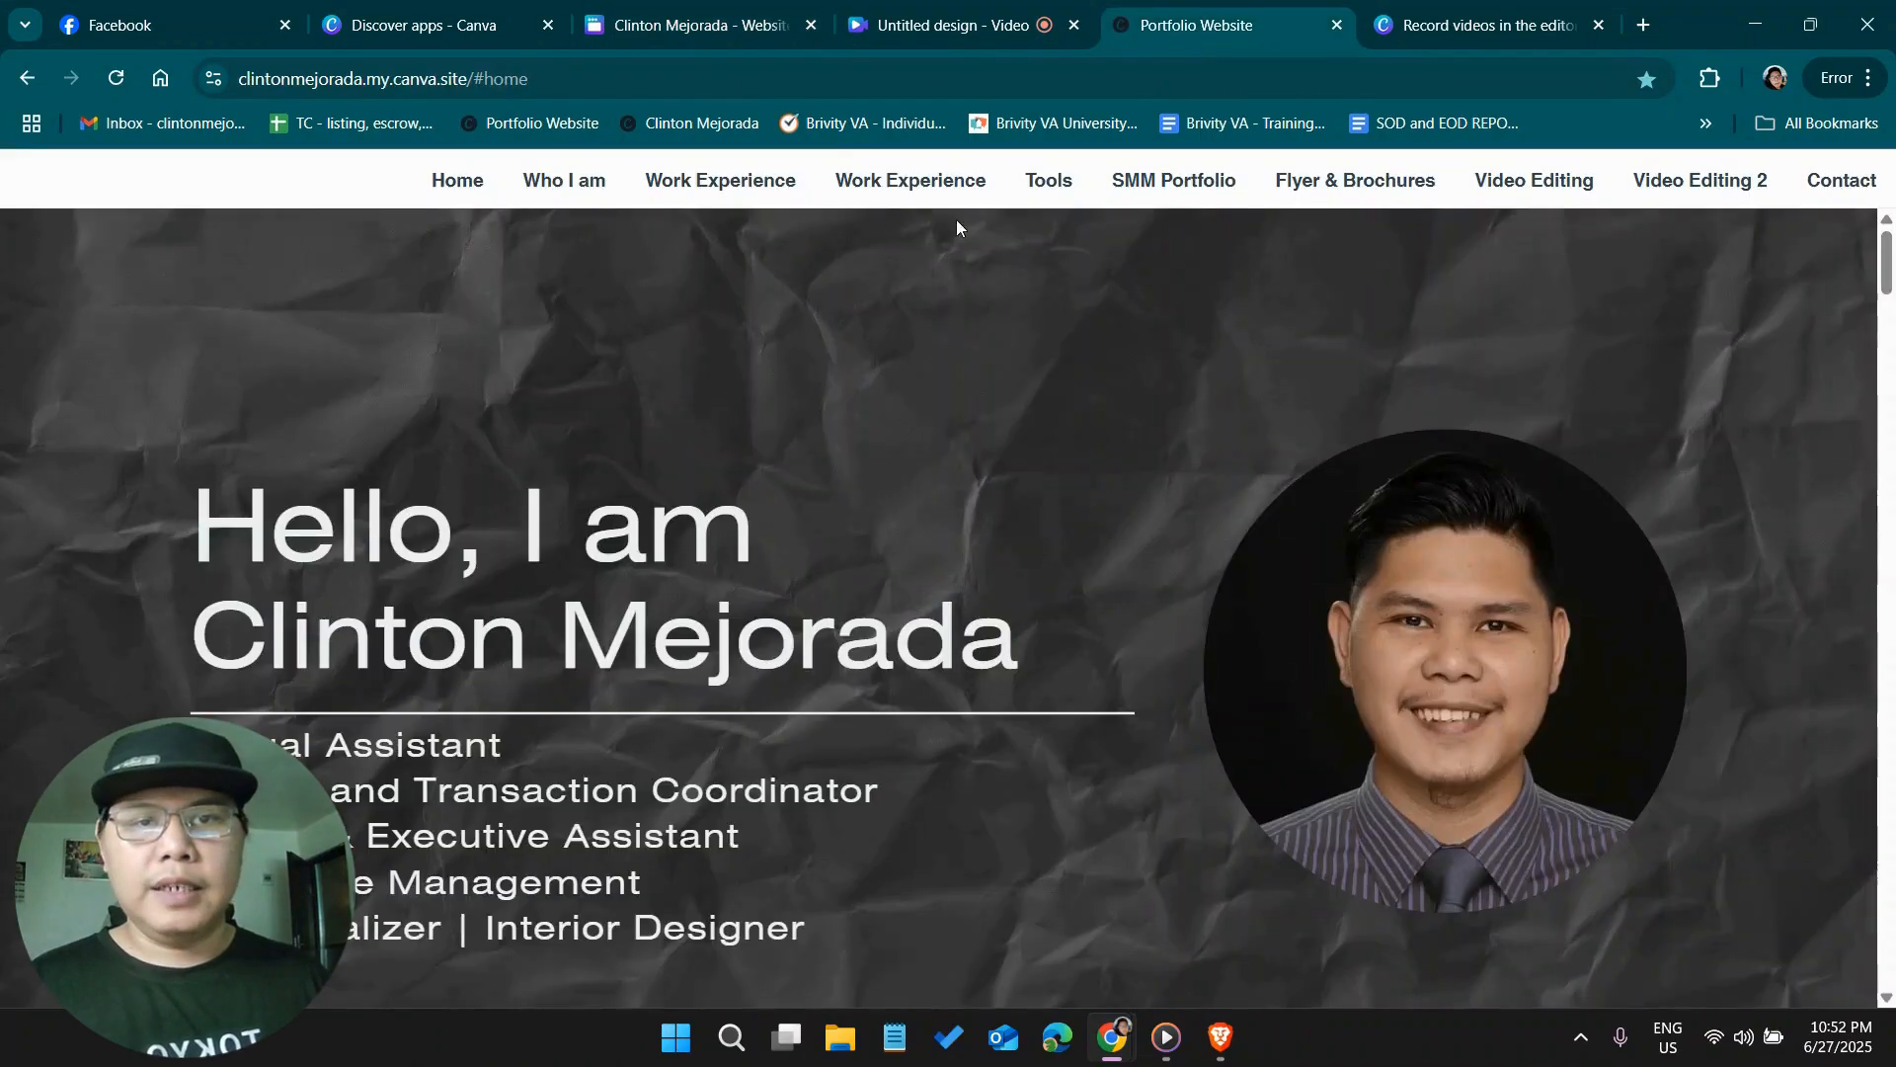
pyautogui.click(895, 198)
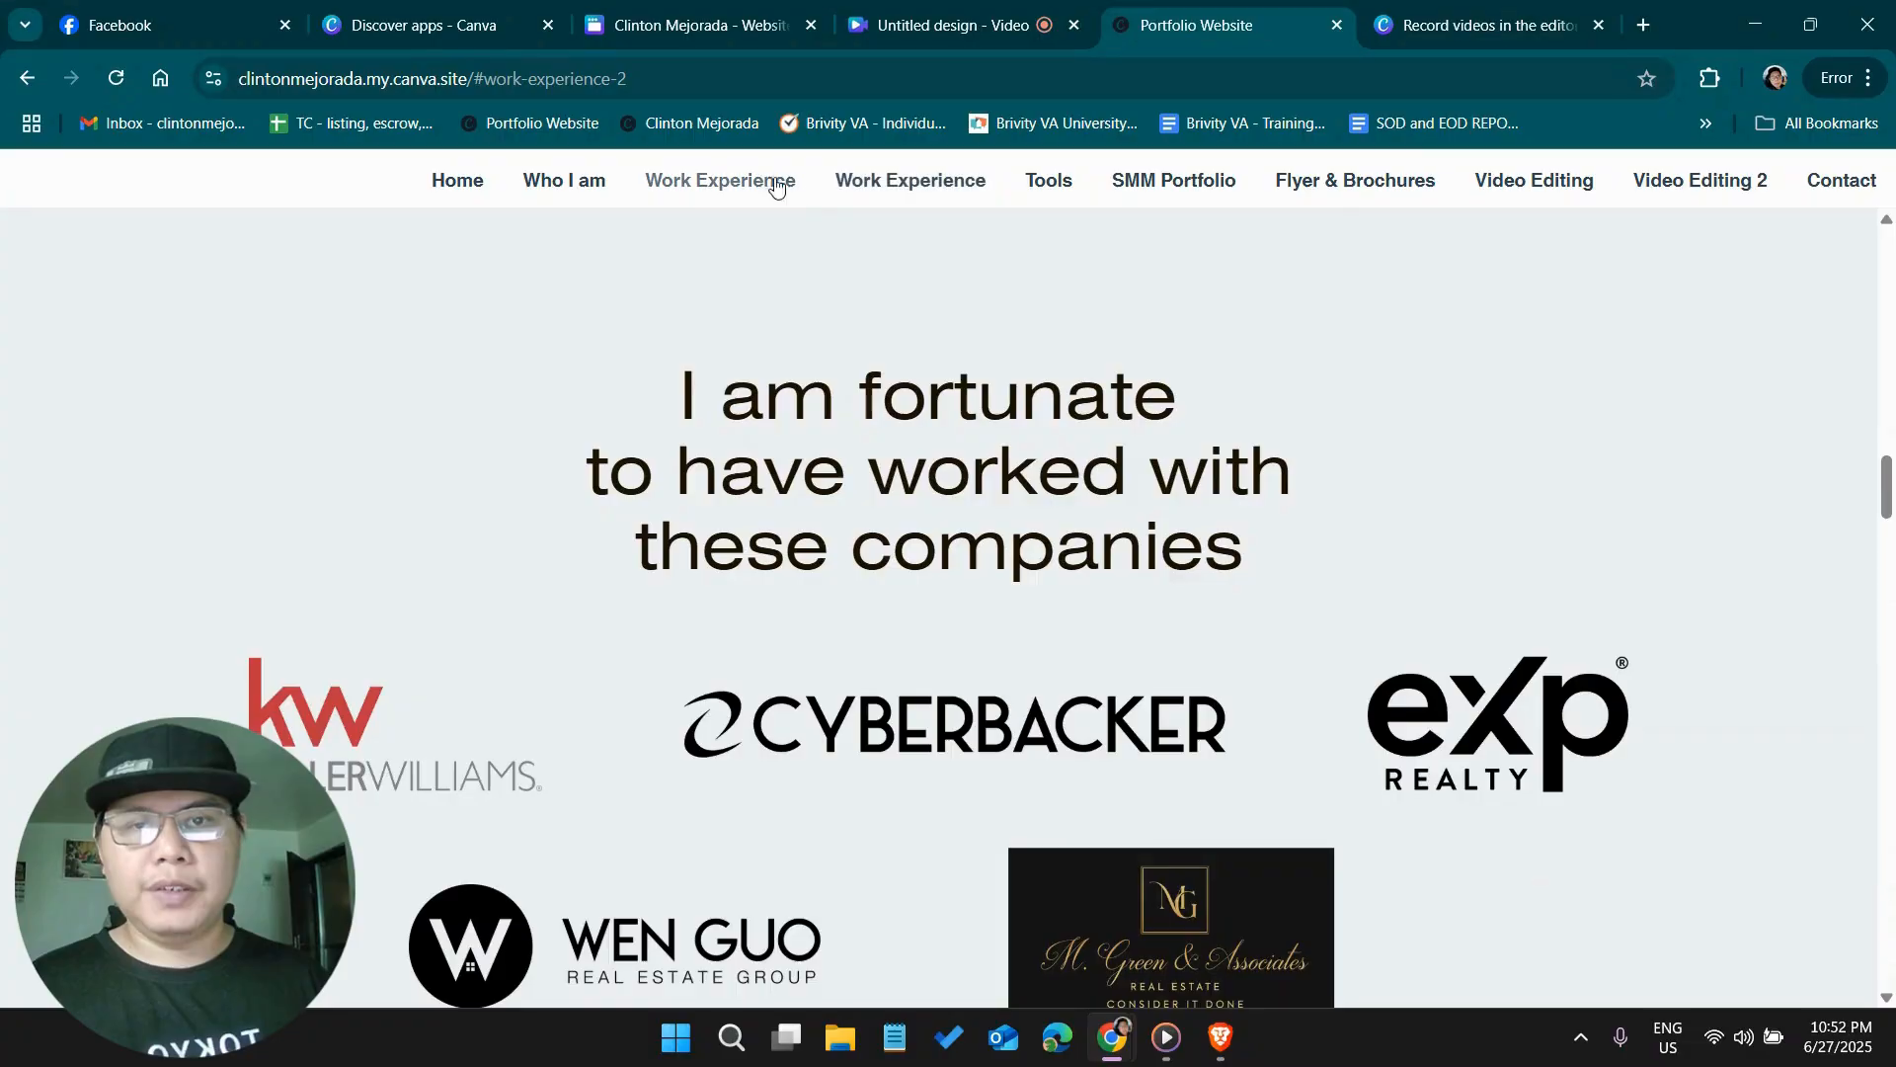
pyautogui.click(757, 183)
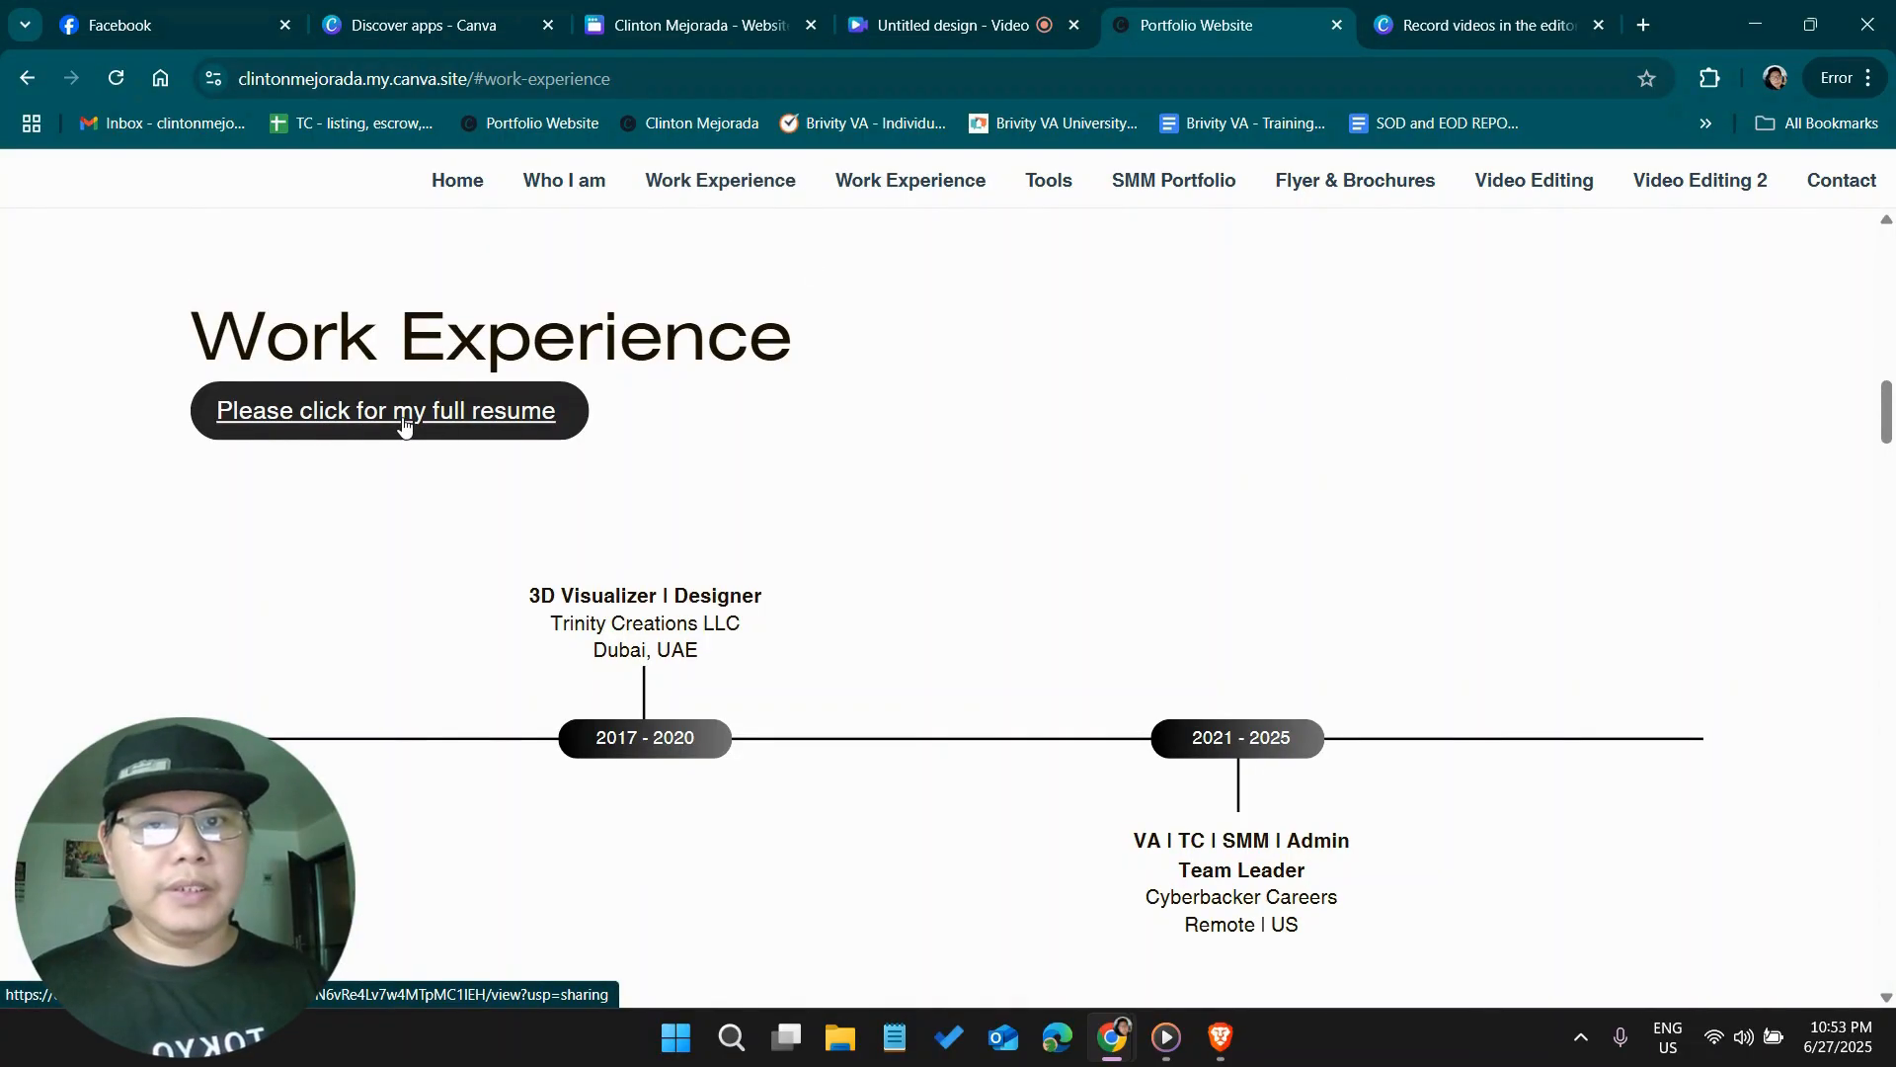
# Open the full resume linked in the published site's Work Experience section and return to the website design
pyautogui.click(470, 414)
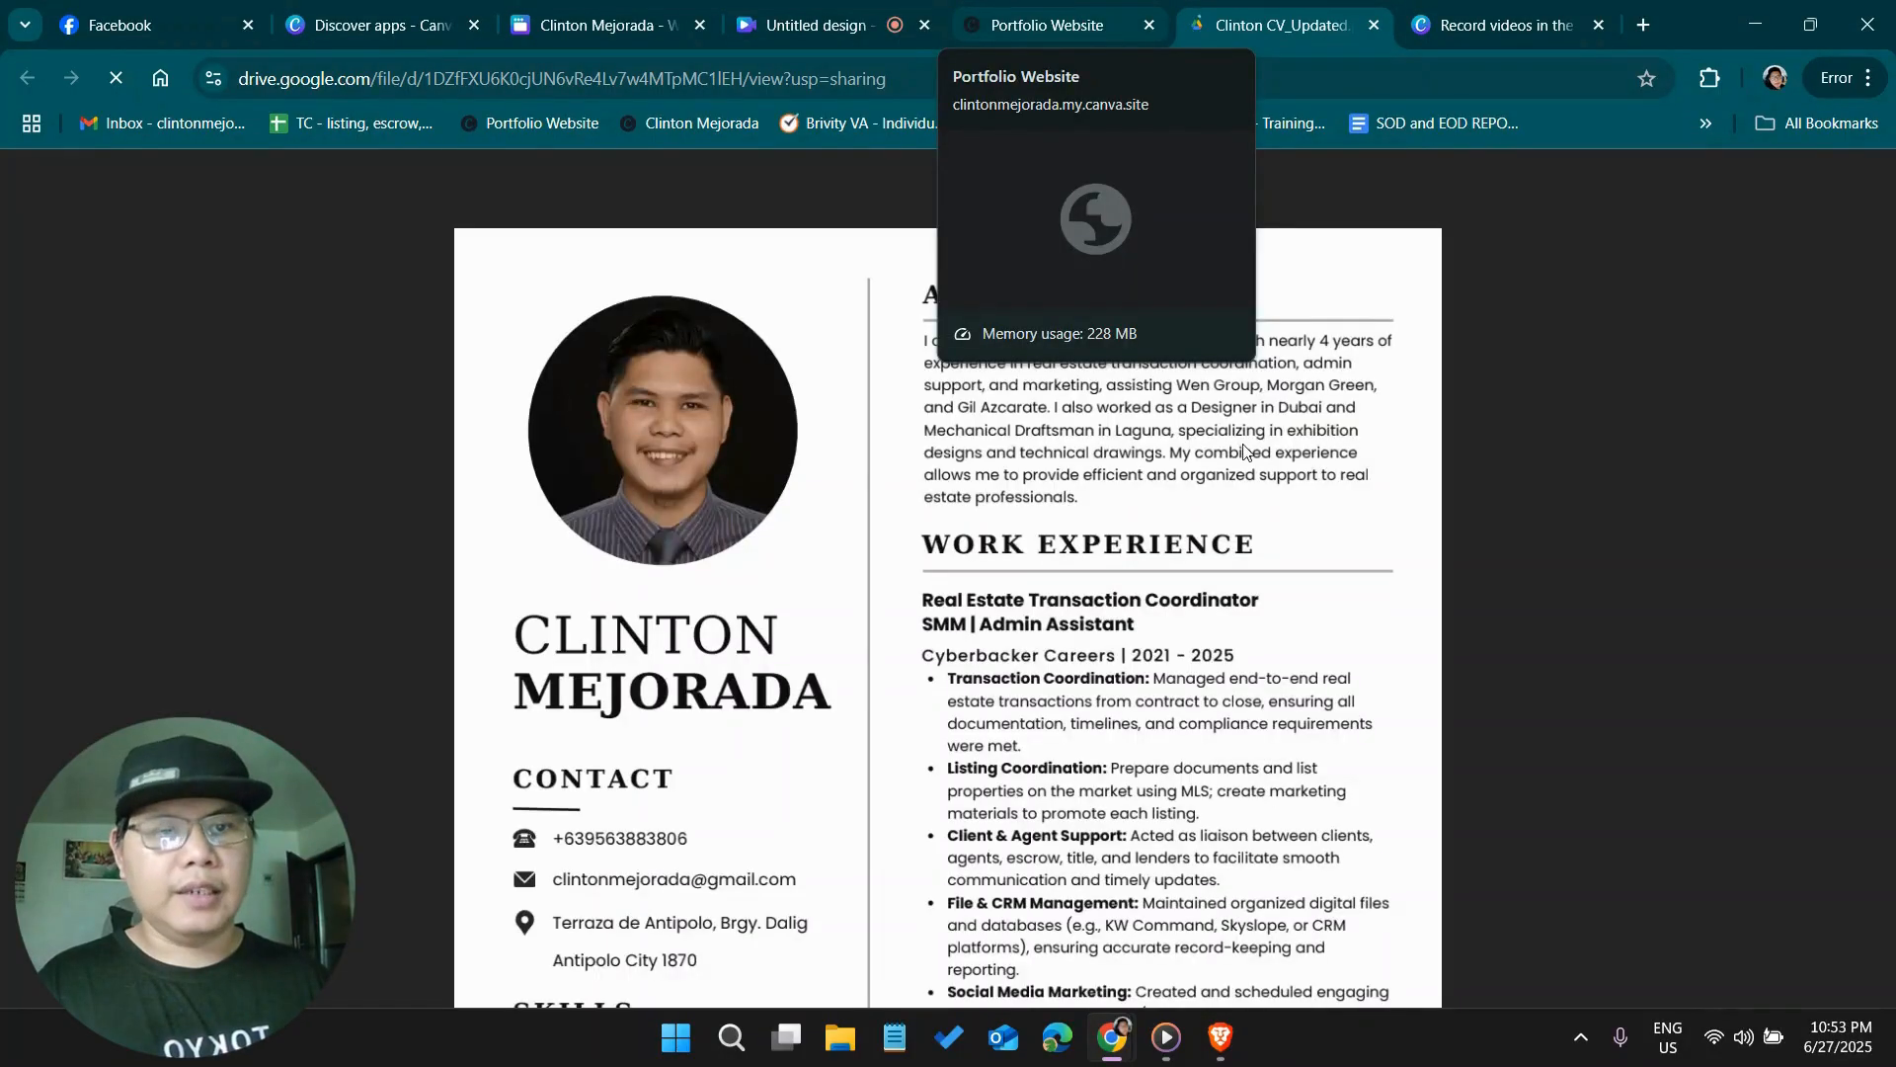
pyautogui.click(1034, 31)
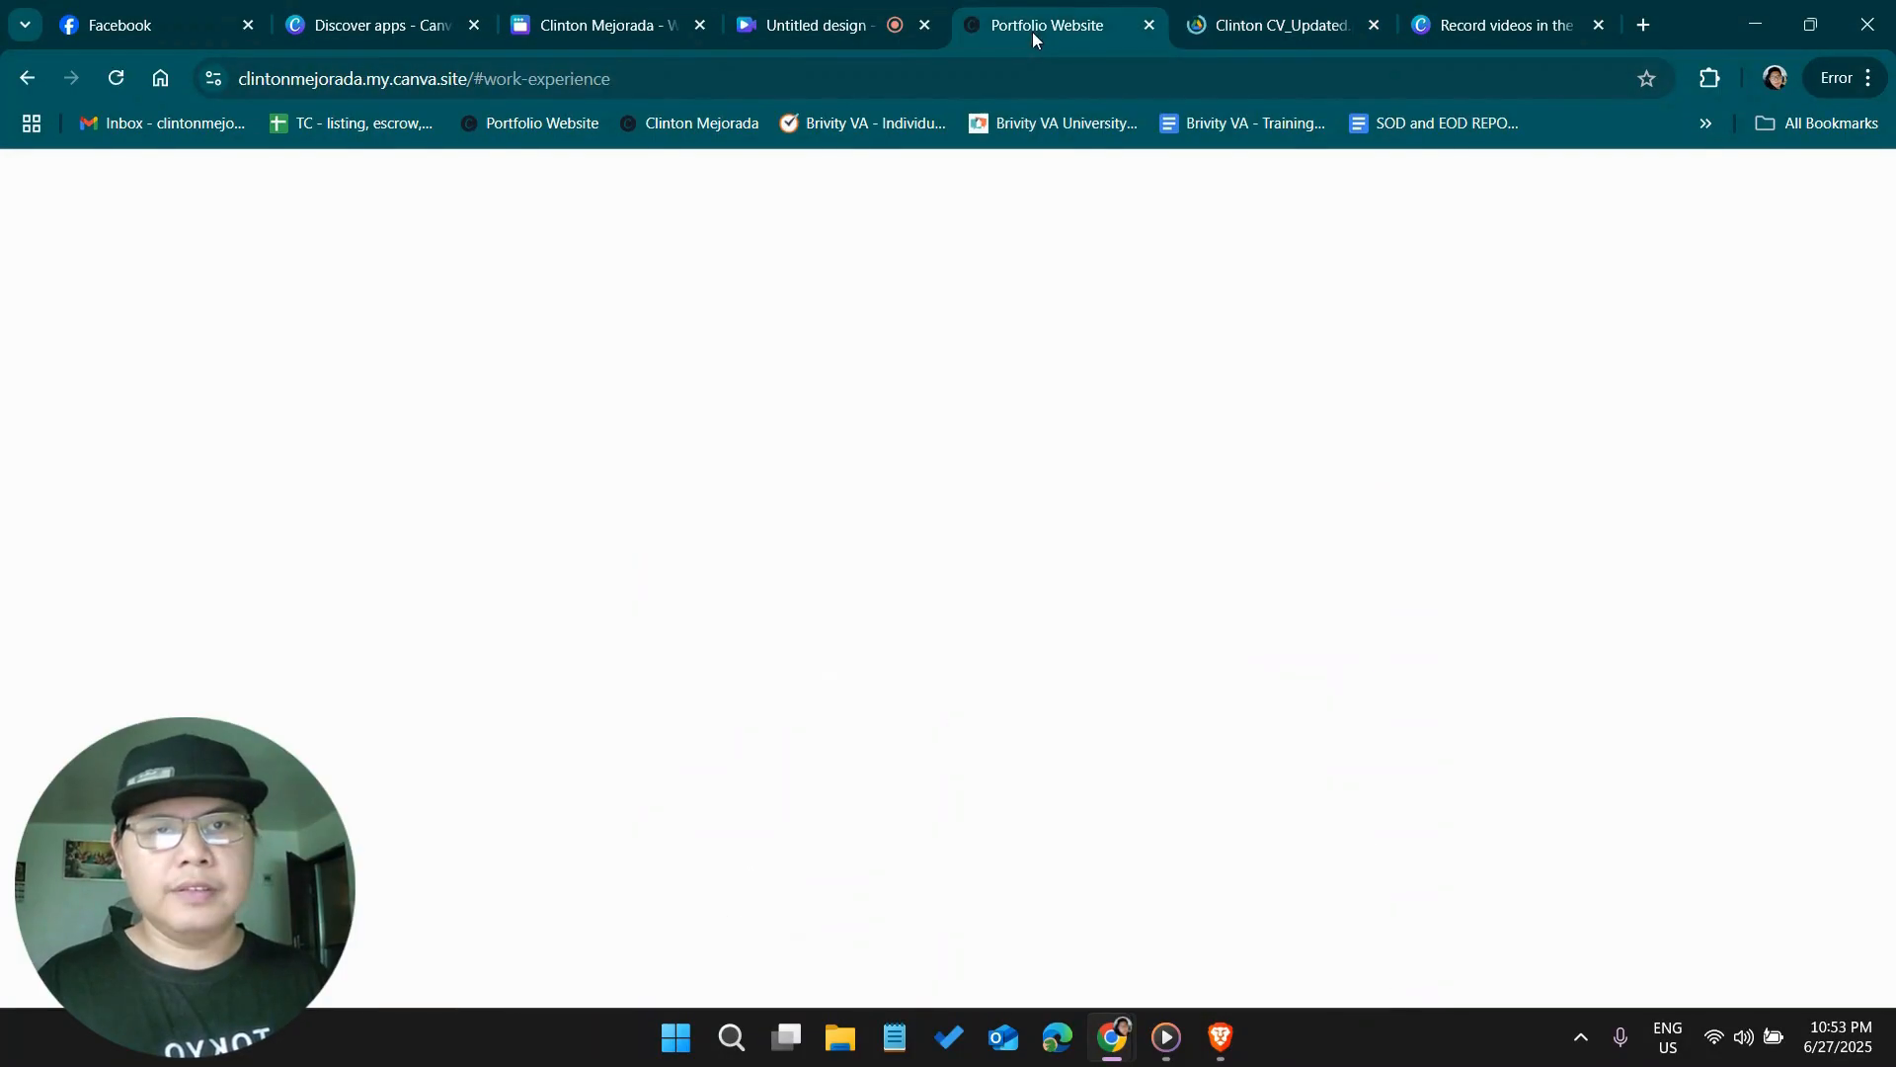
pyautogui.click(525, 18)
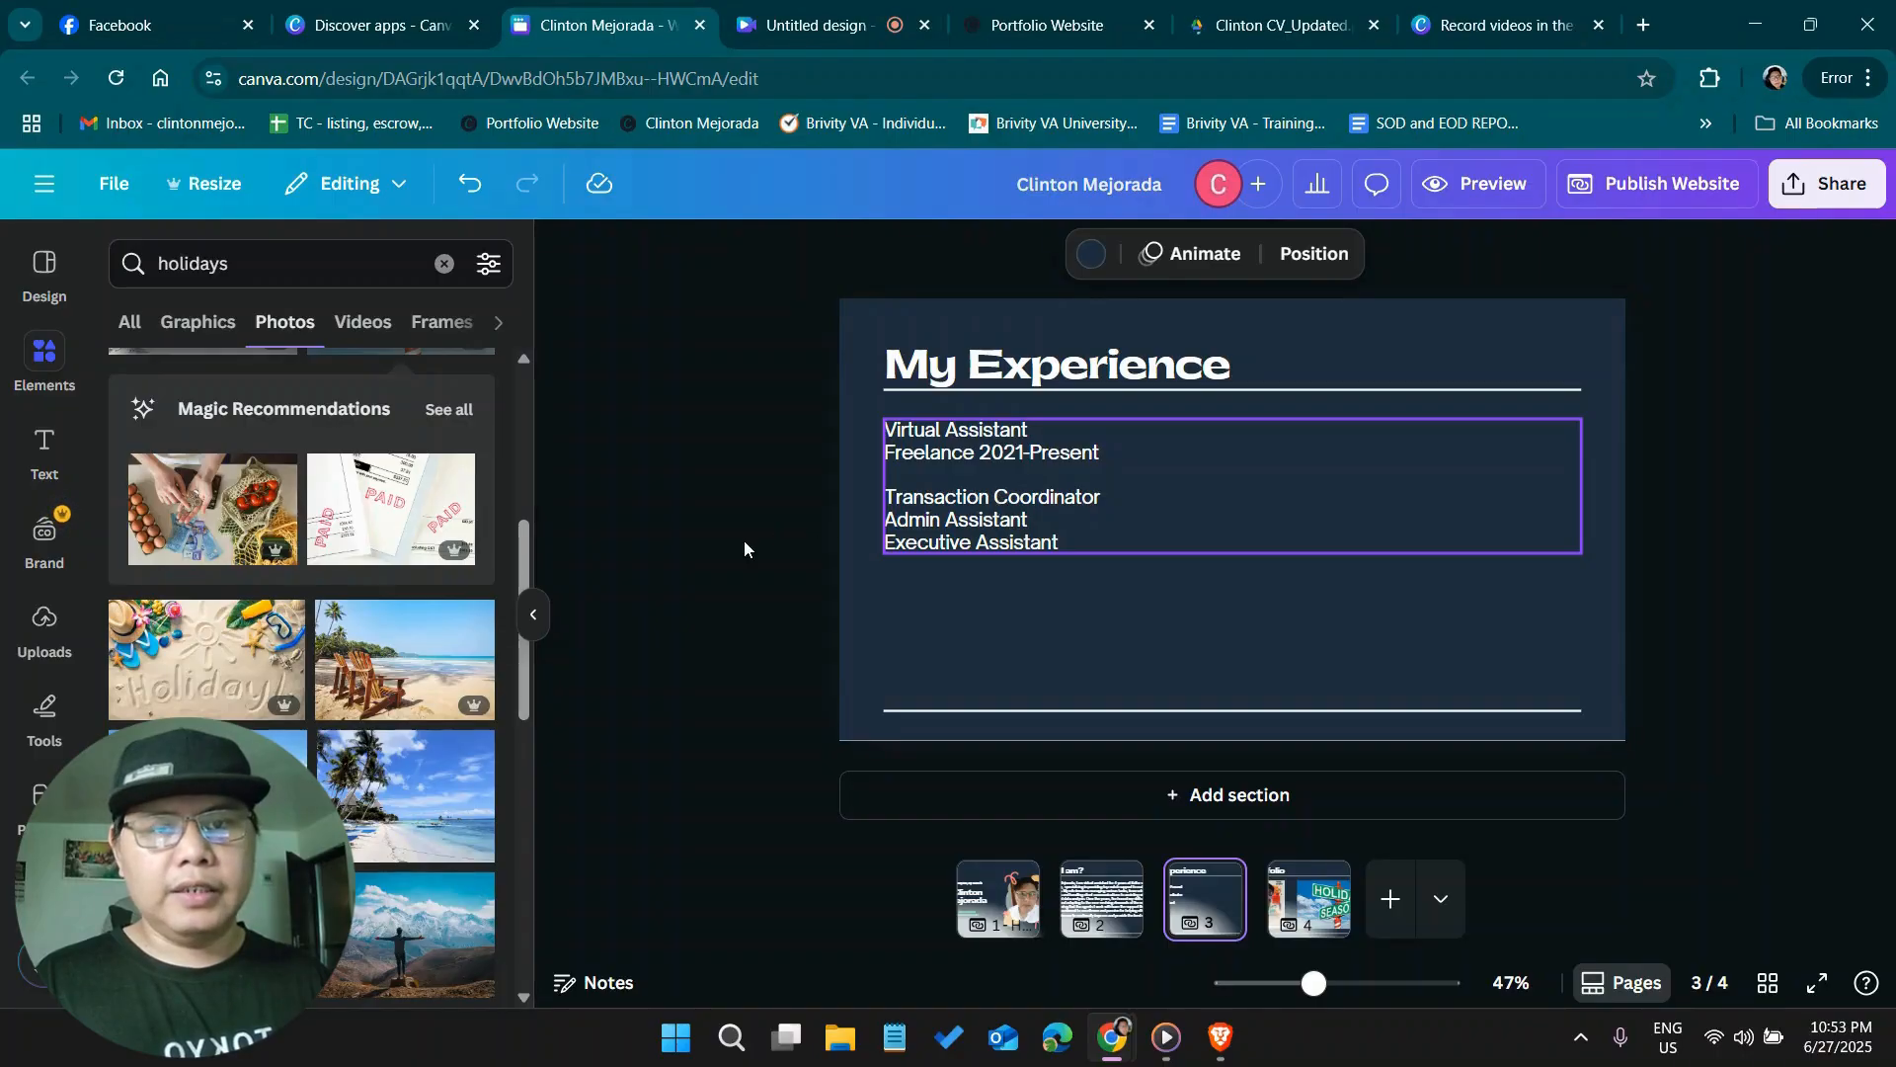
# Move the job list on the "My Experience" page down and place a duplicate of it directly under the heading line
pyautogui.click(1772, 478)
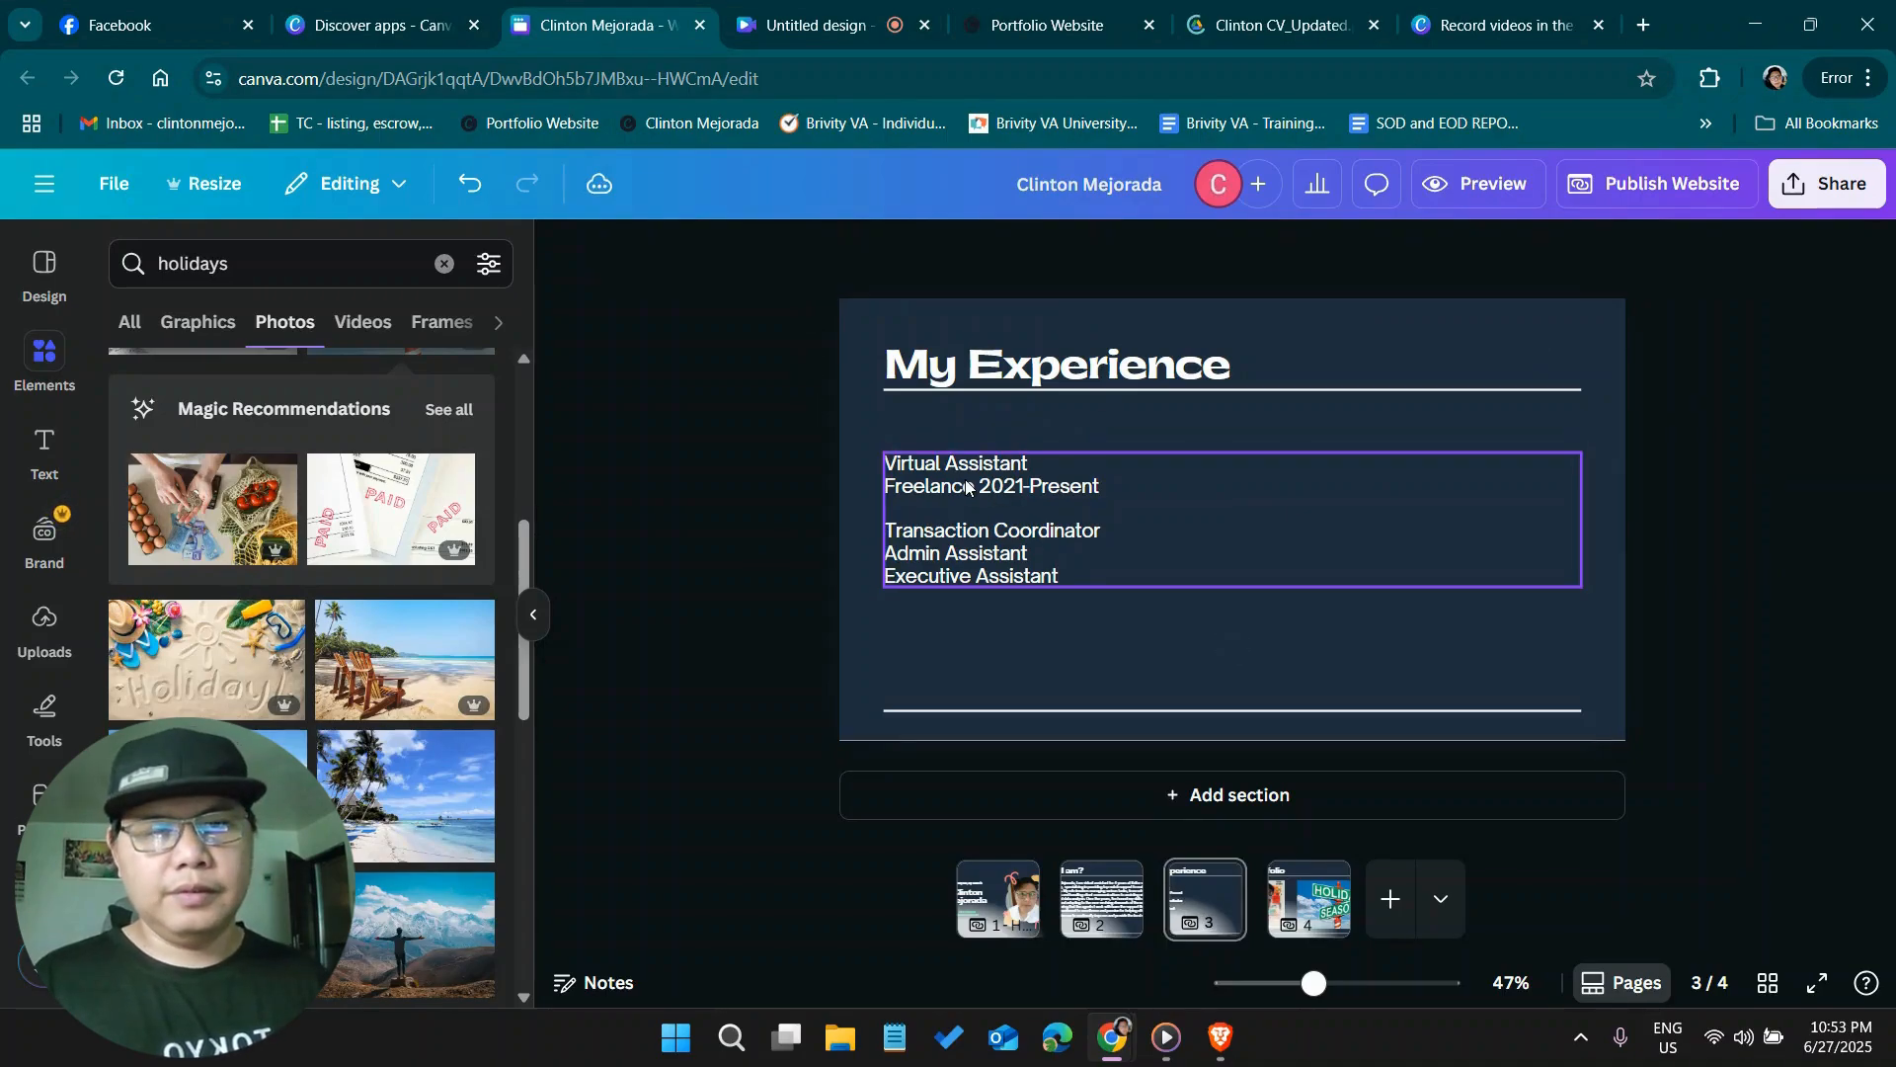
pyautogui.moveTo(973, 487); pyautogui.dragTo(983, 425)
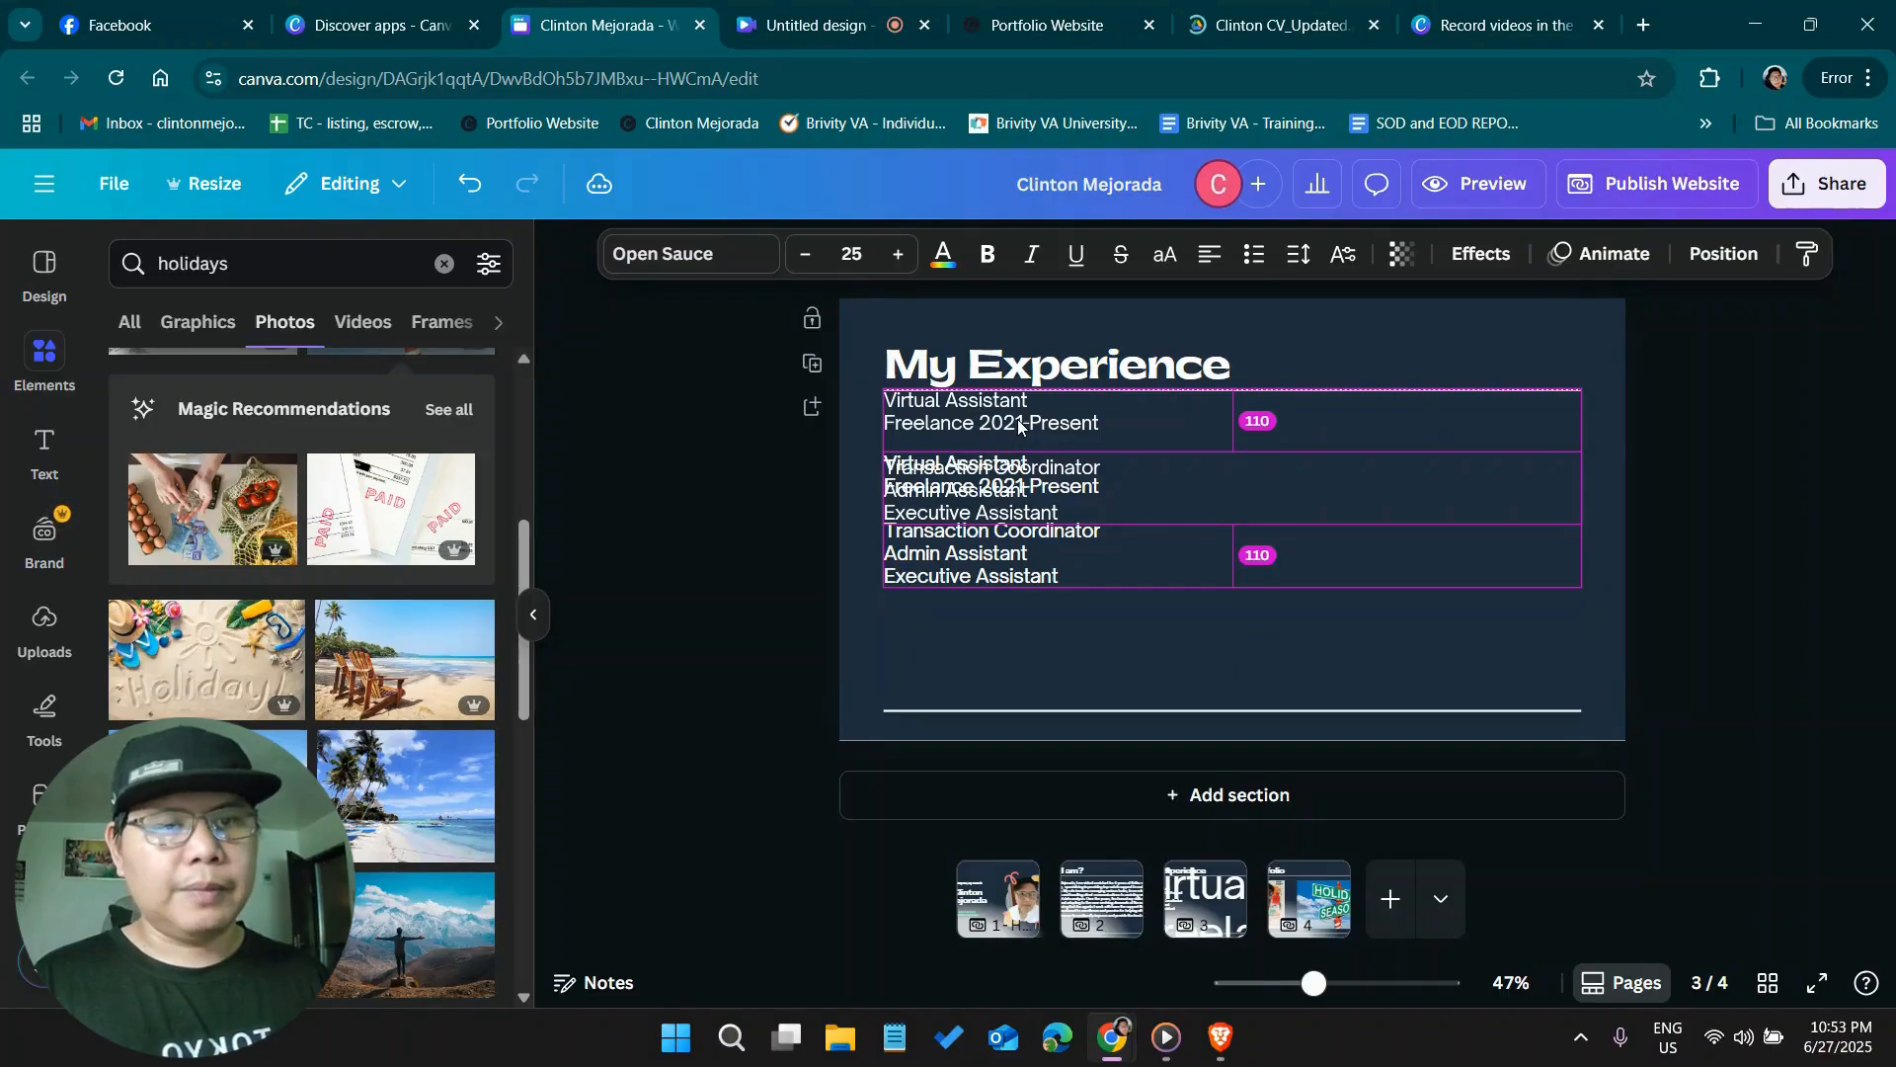
pyautogui.moveTo(1017, 418); pyautogui.dragTo(1018, 419)
# Replace the duplicated text with "Click here for my full resume" and shift it slightly below the heading line
pyautogui.doubleClick(1017, 419)
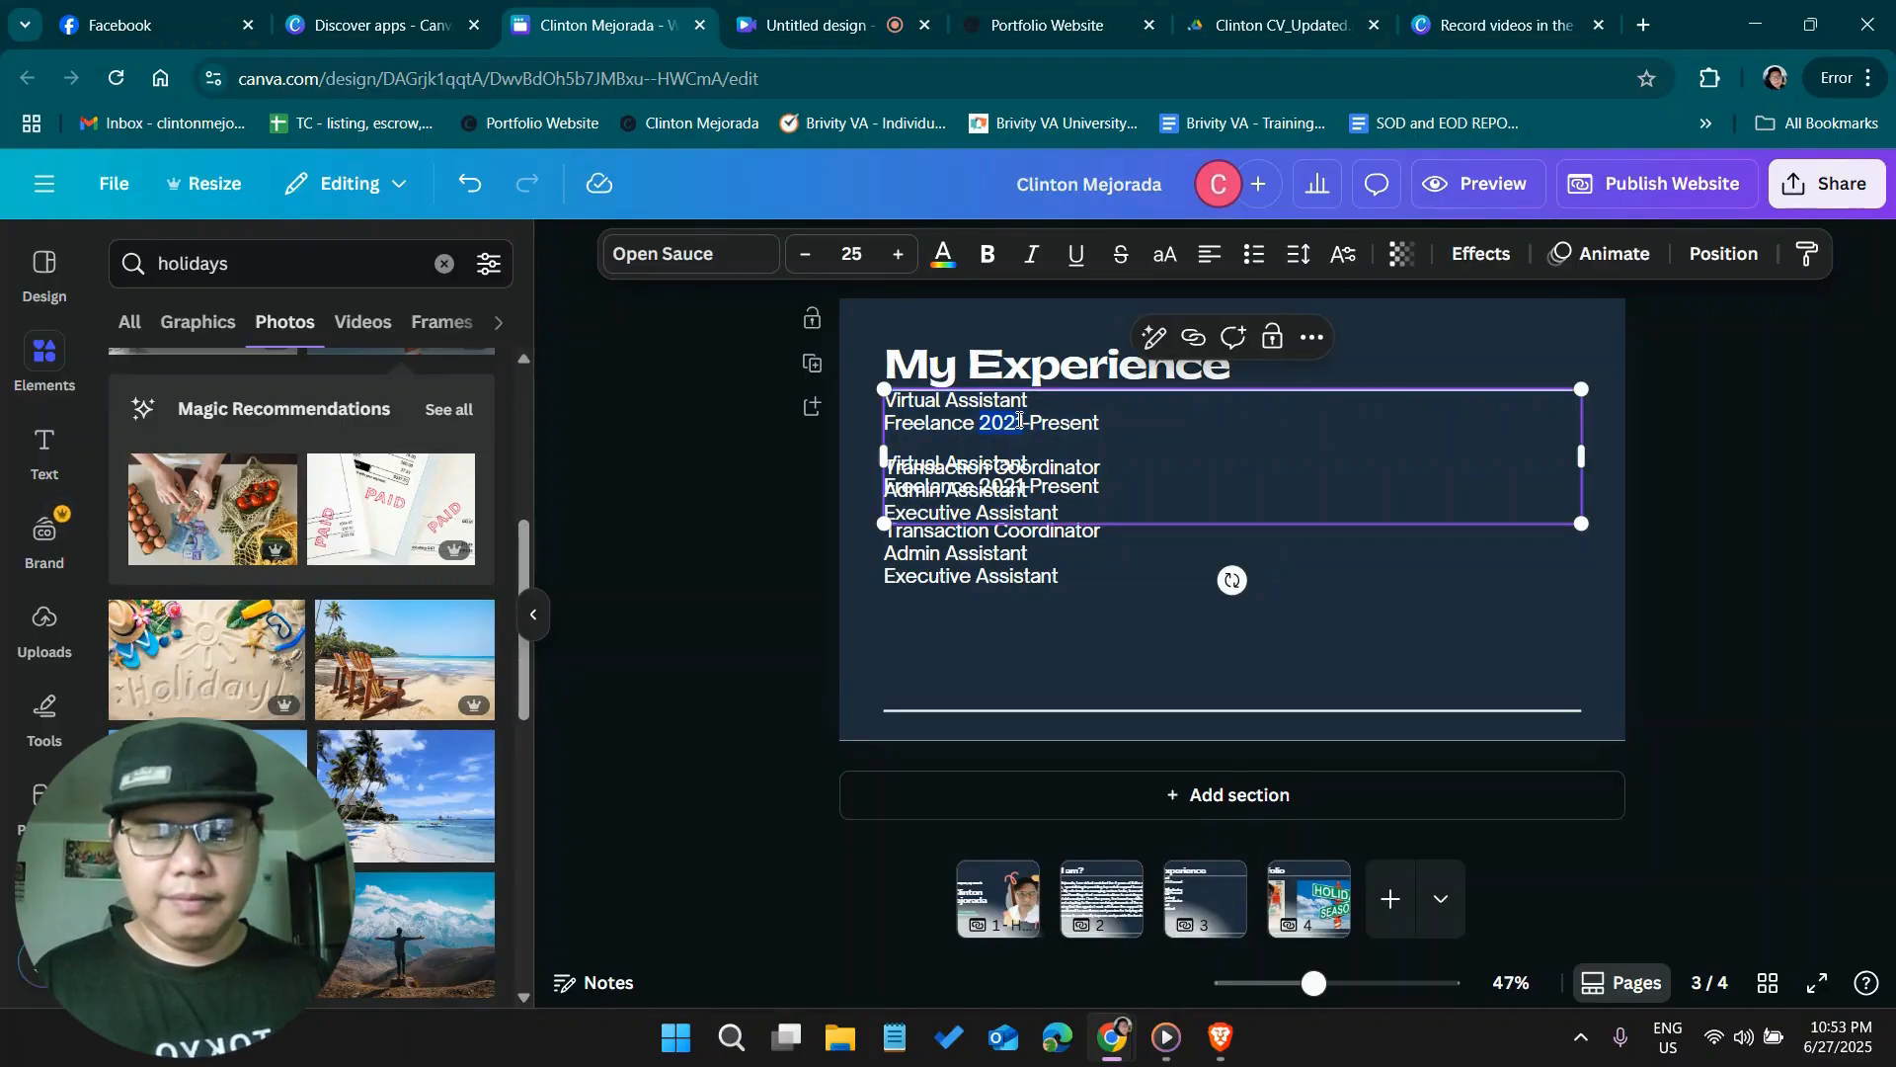
pyautogui.hotkey('ctrl', 'a')
pyautogui.write('Cli')
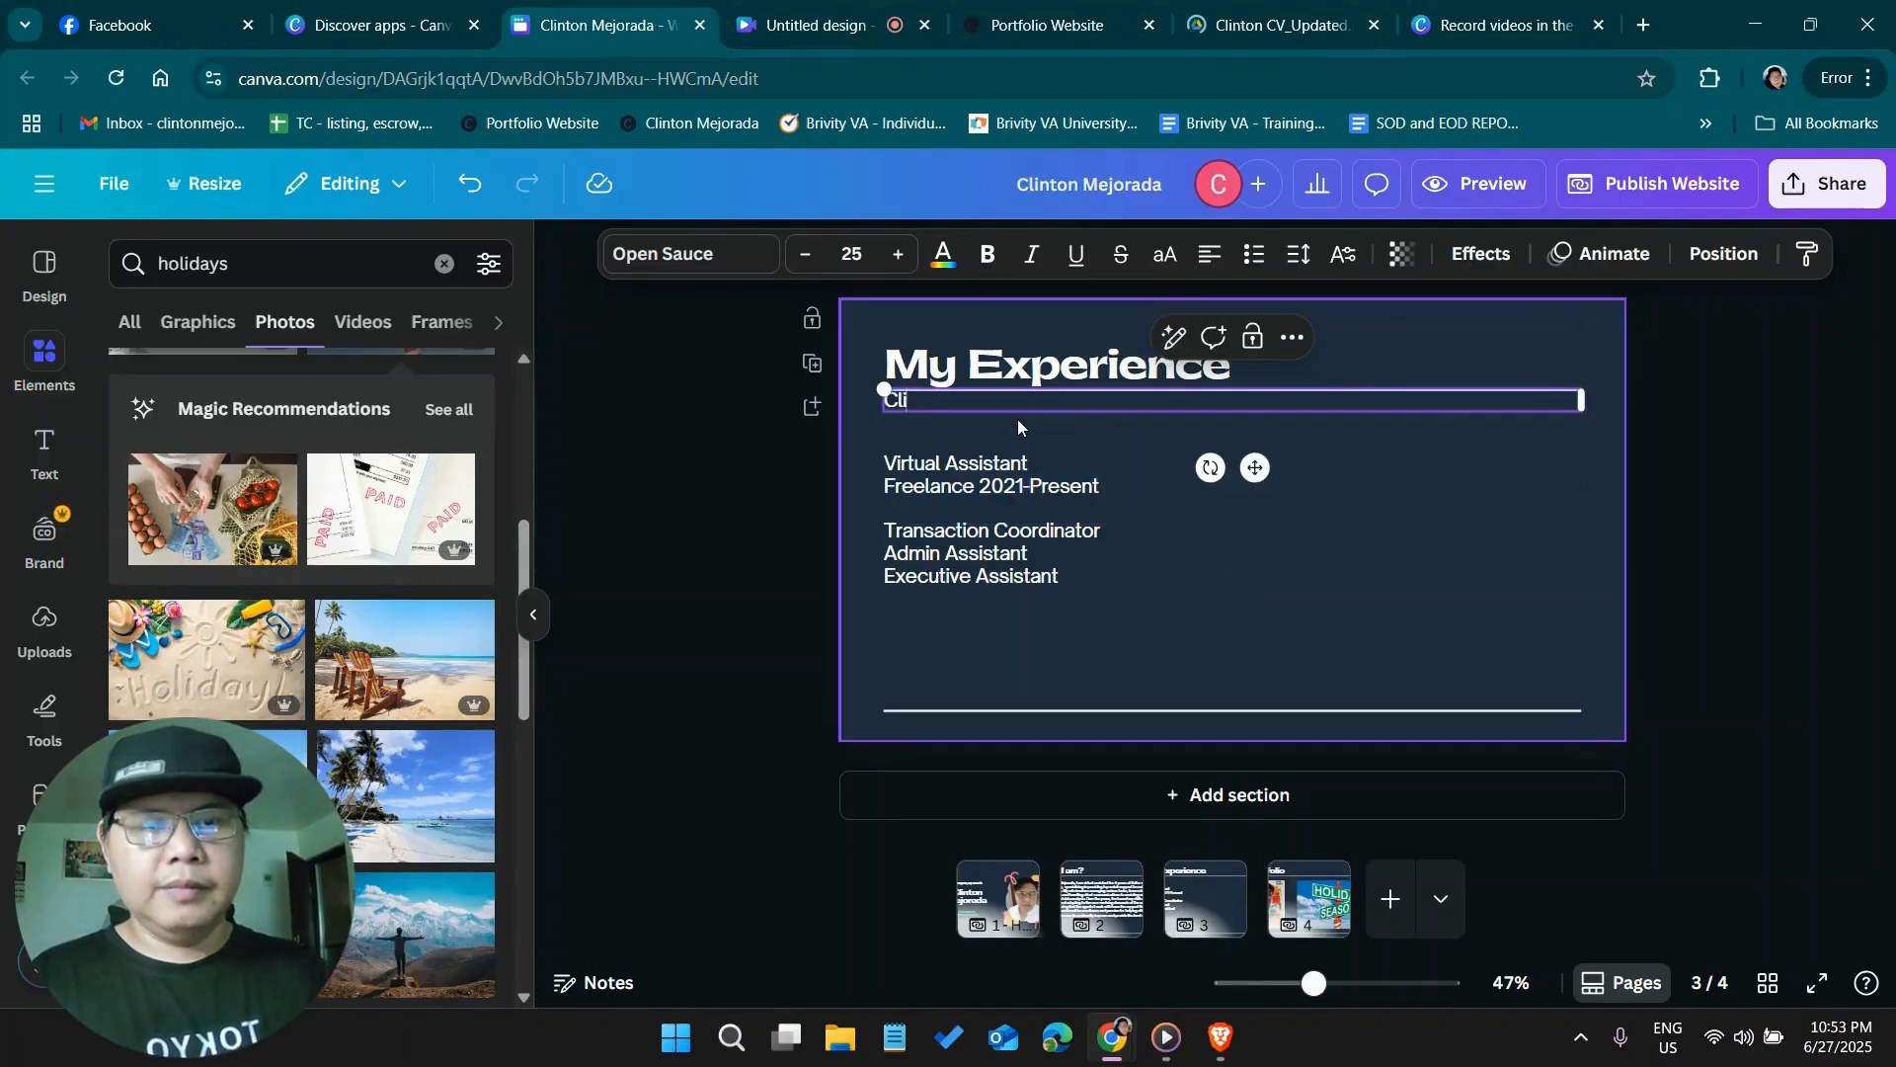
pyautogui.write('ck here for ')
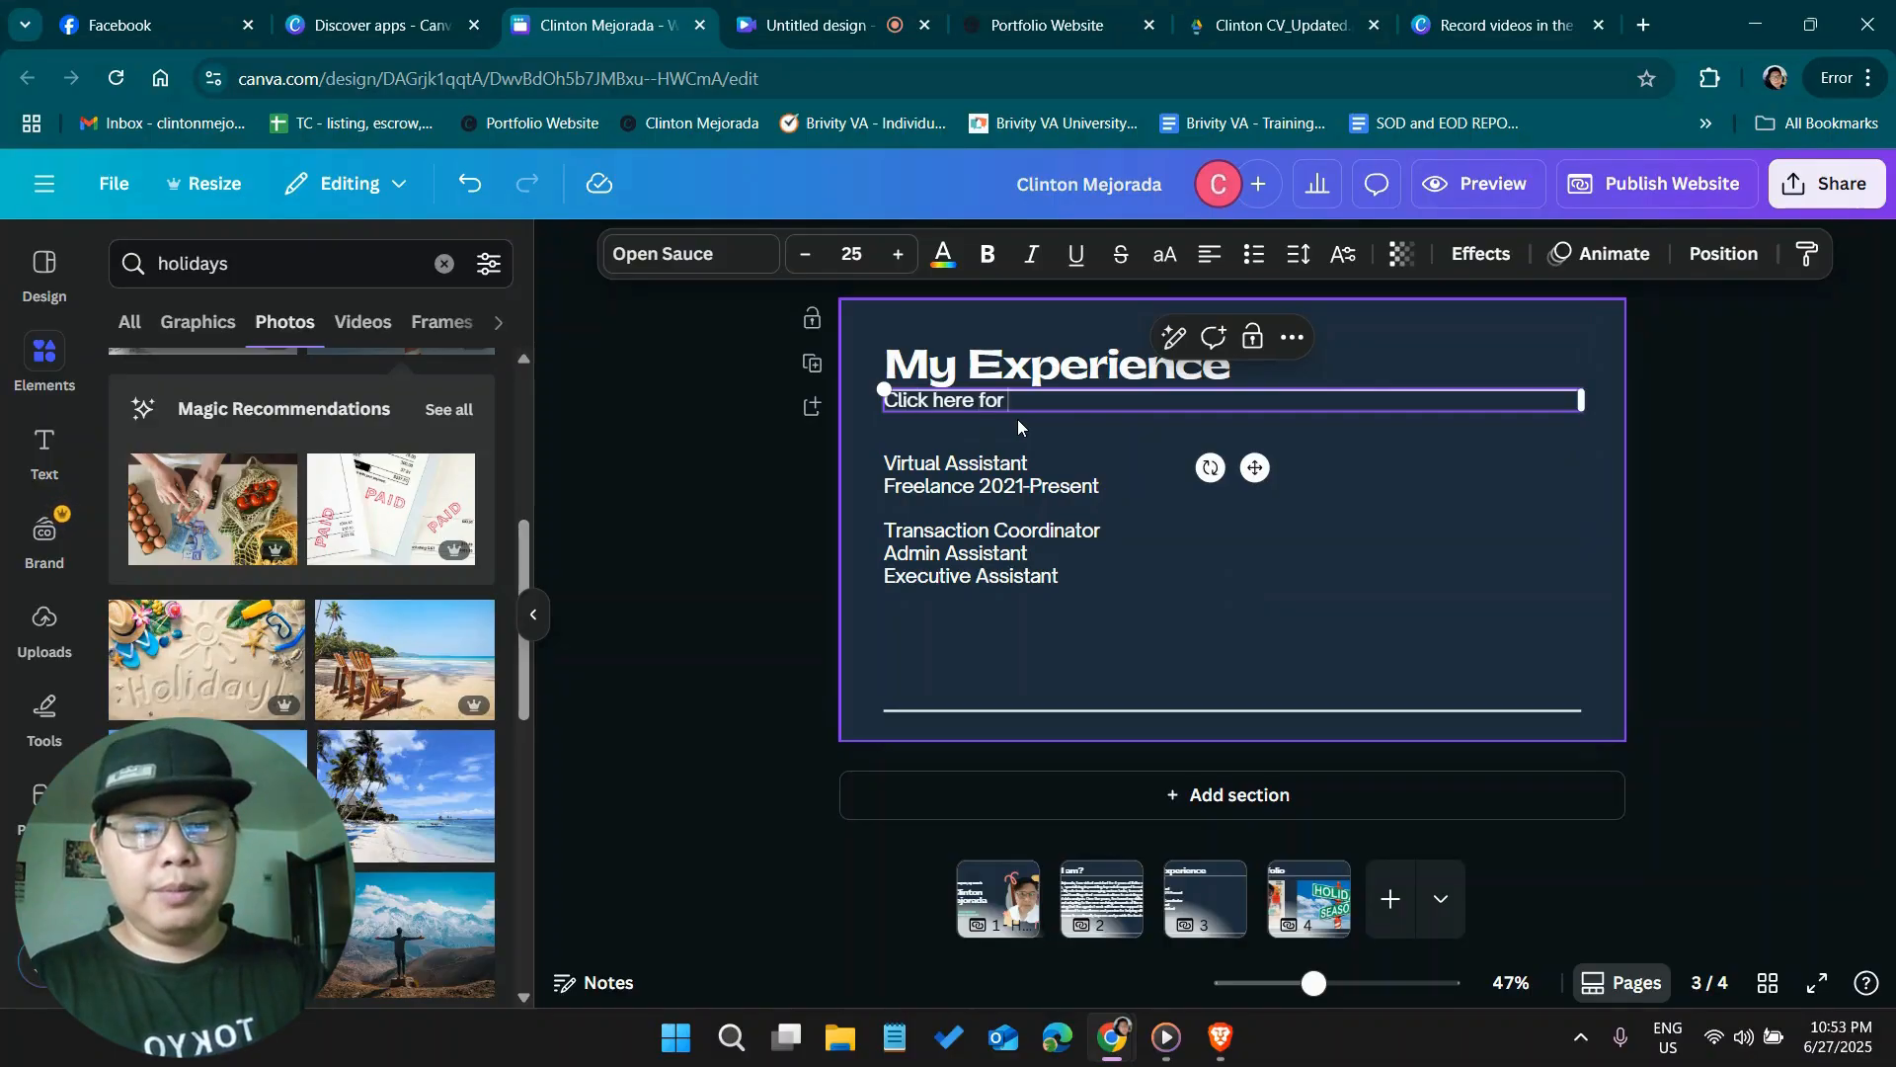
pyautogui.write('my full resume')
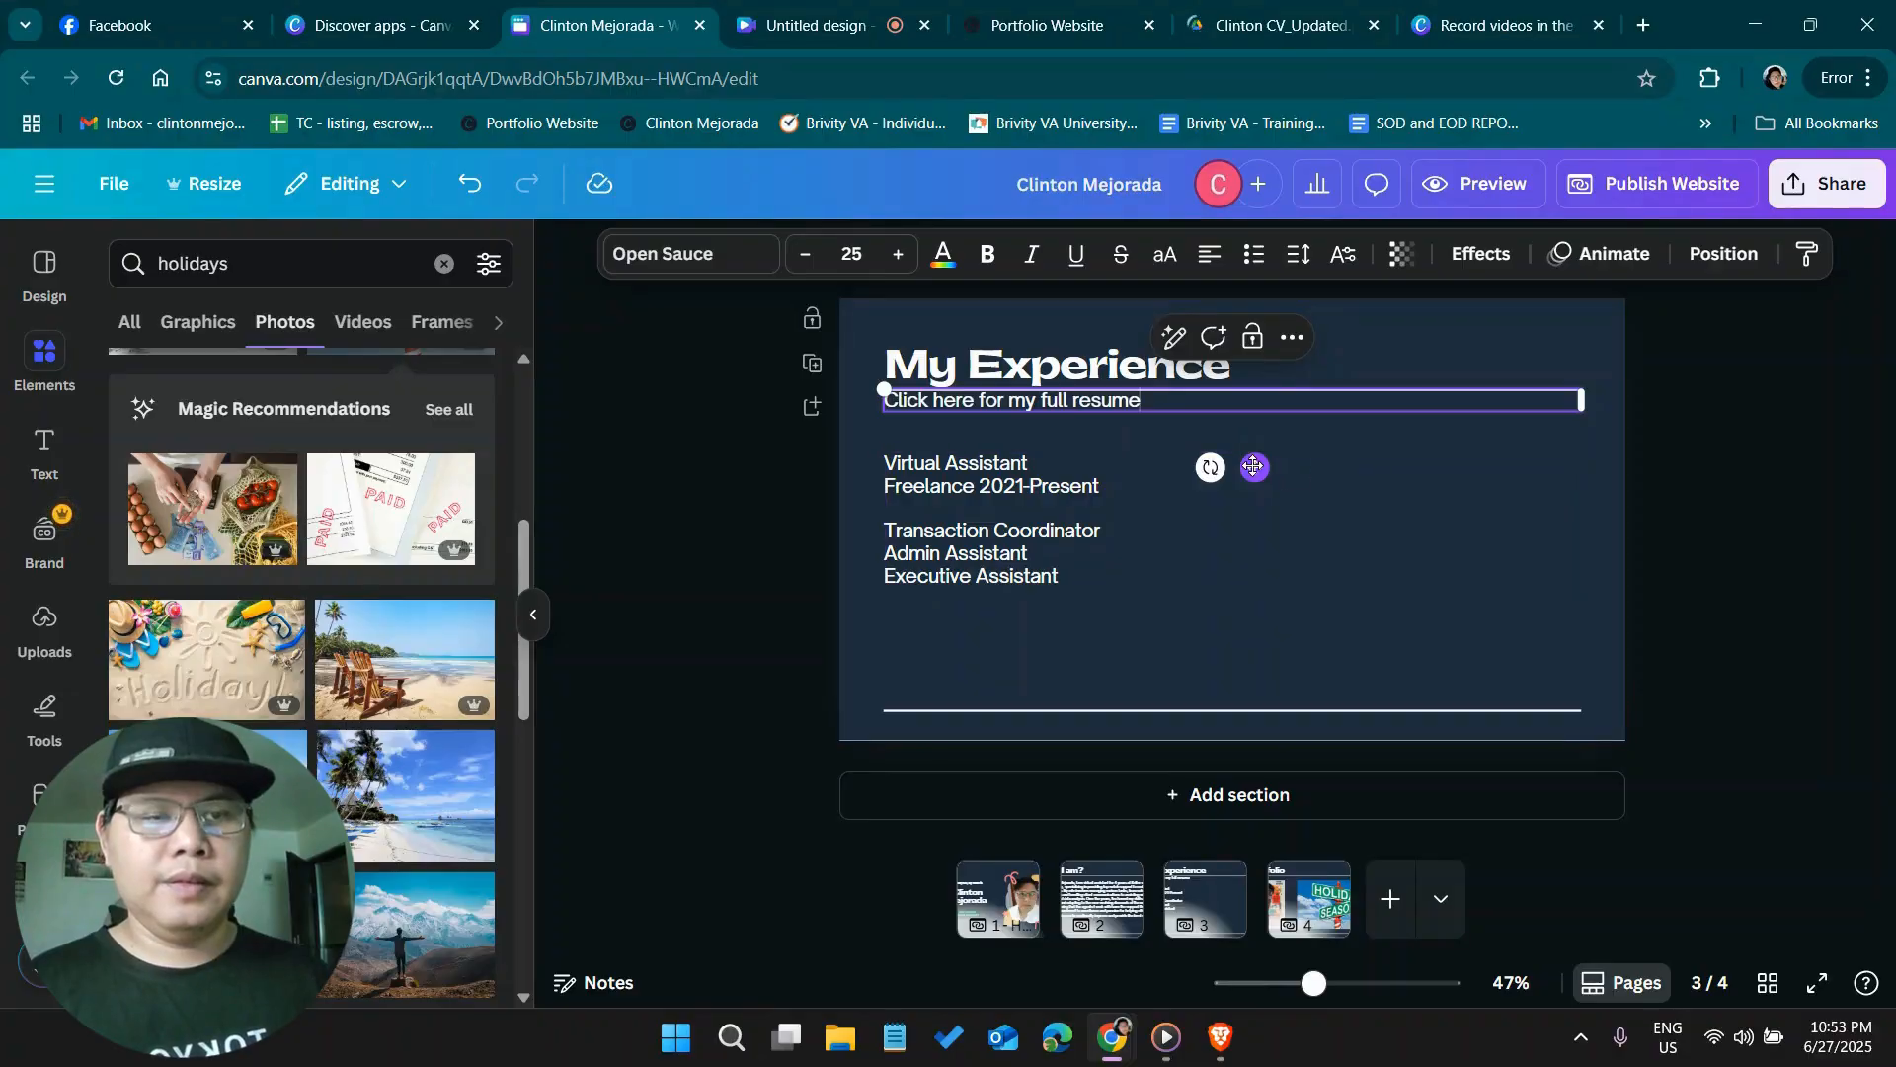
pyautogui.moveTo(1254, 467); pyautogui.dragTo(1256, 475)
pyautogui.click(1084, 420)
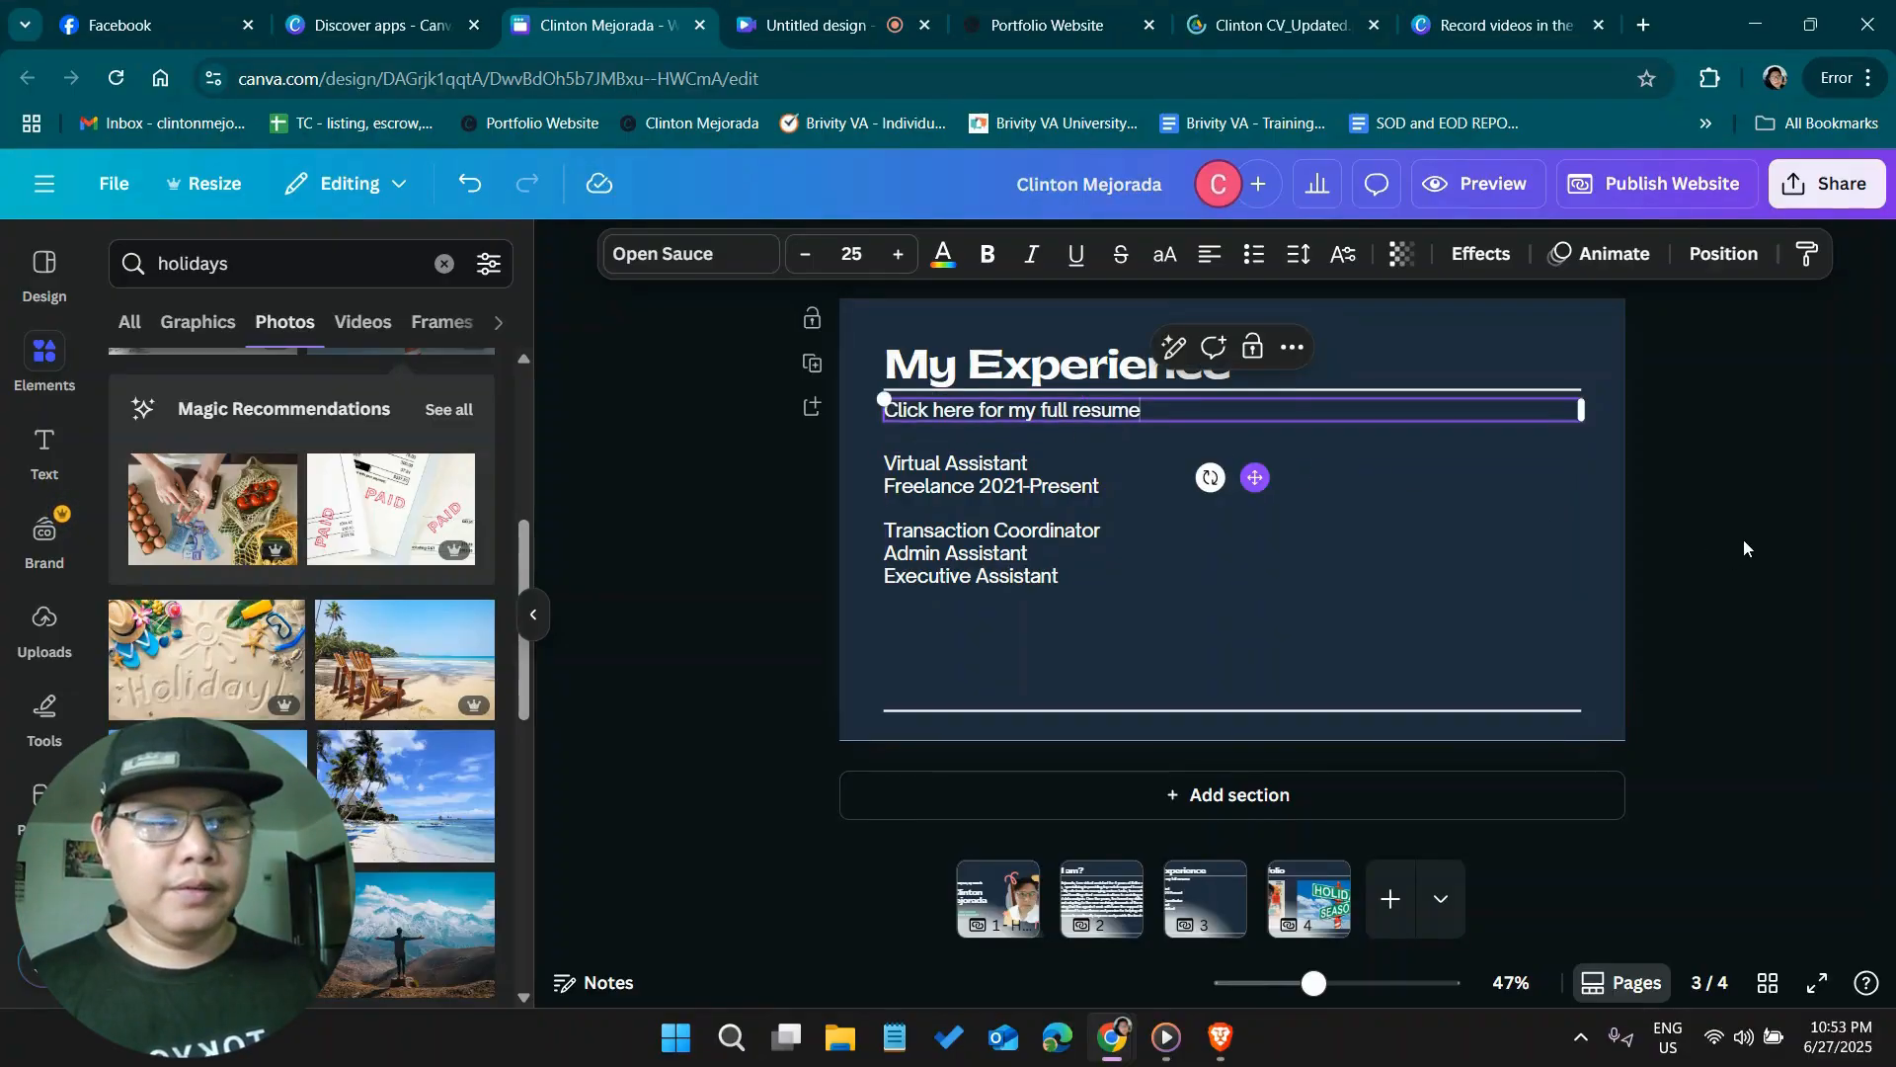
# Link the "Click here for my full resume" line to the published Portfolio Website's #work-experience address copied from its browser tab, closing the resume tab
pyautogui.doubleClick(1093, 409)
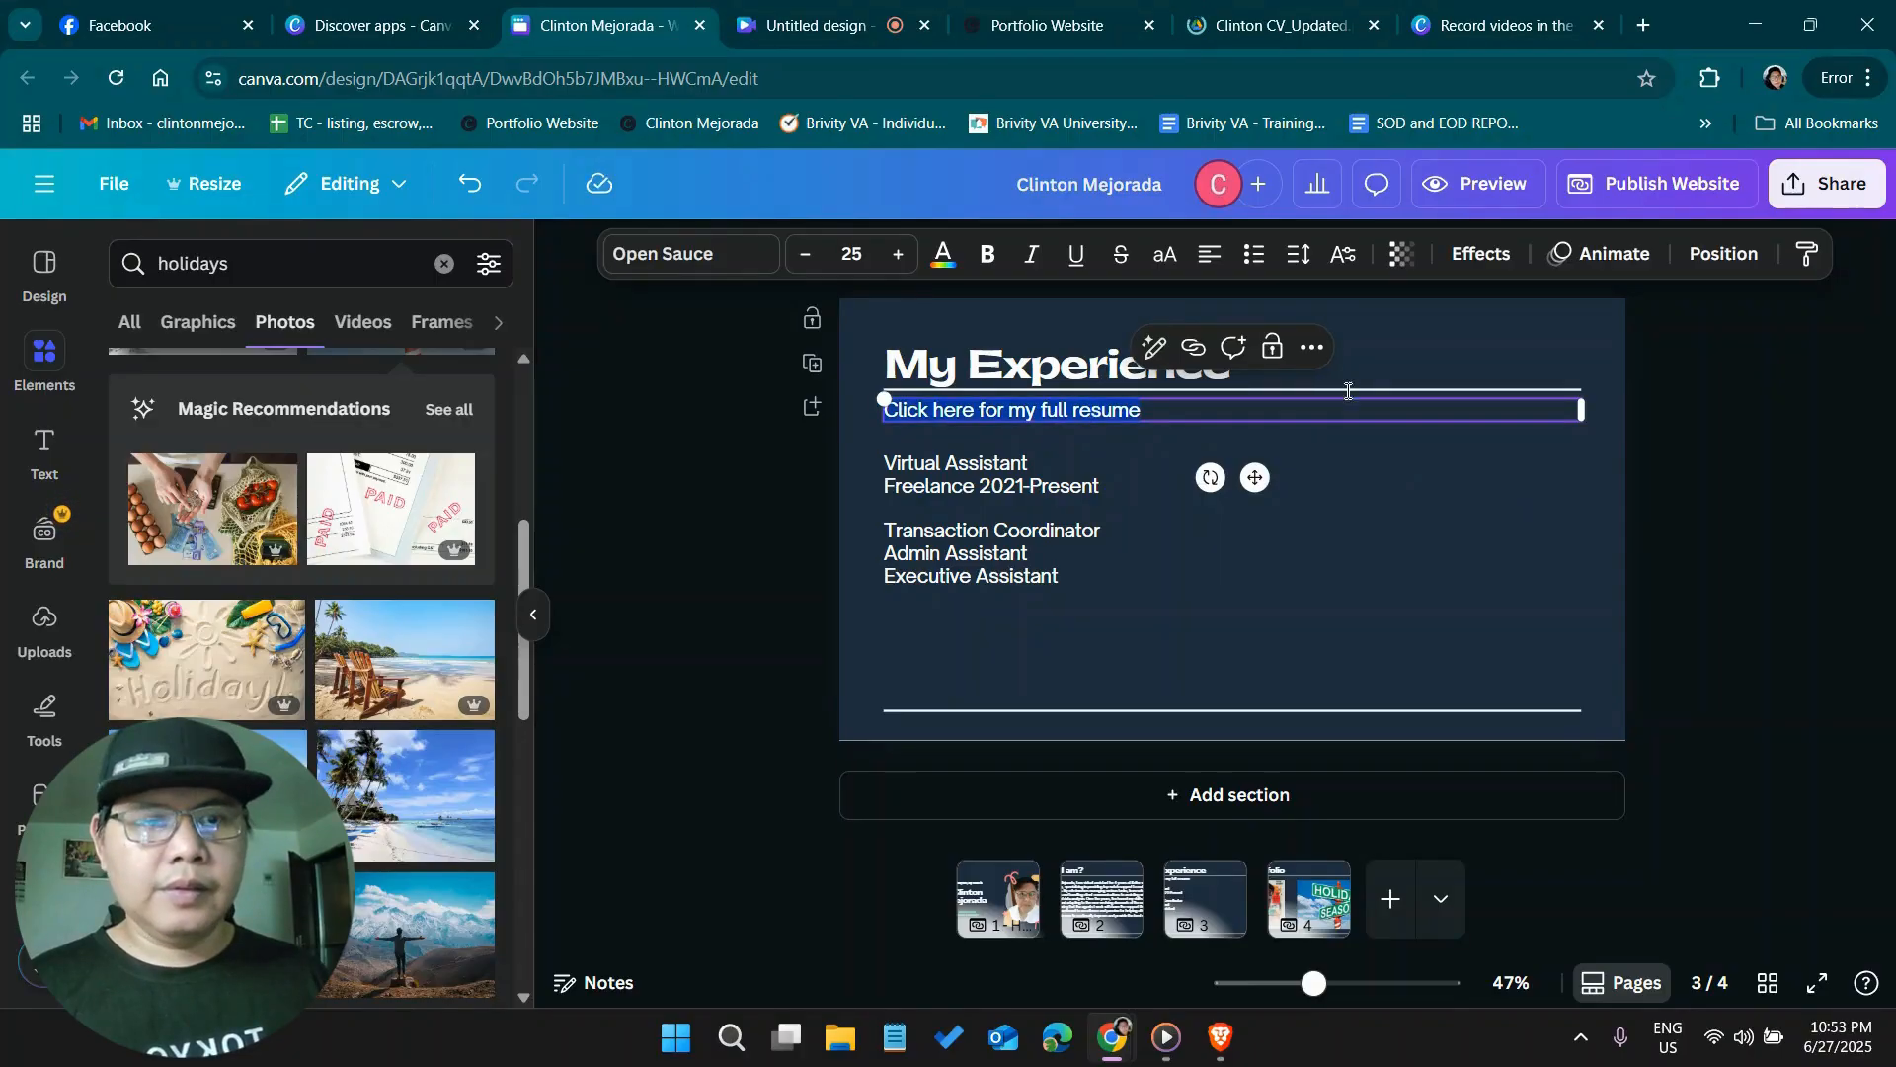
pyautogui.click(1314, 348)
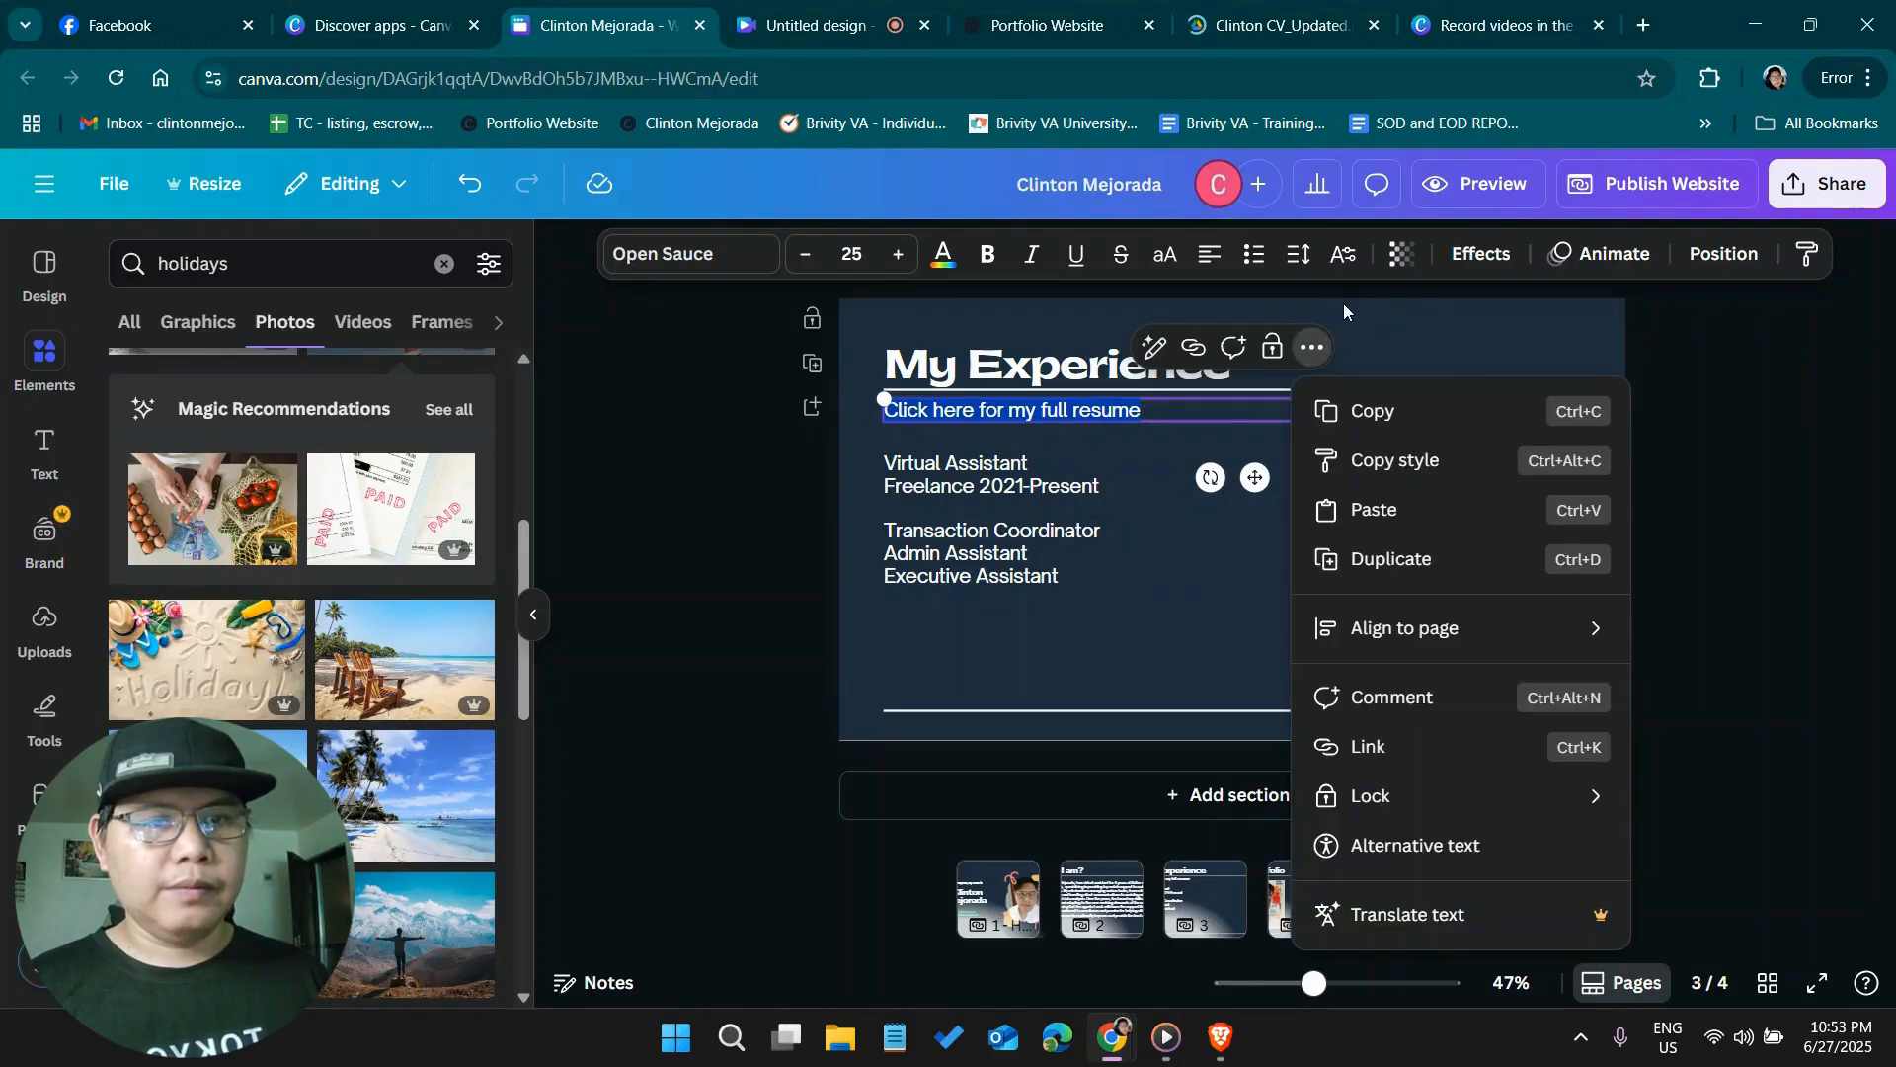
pyautogui.click(1460, 753)
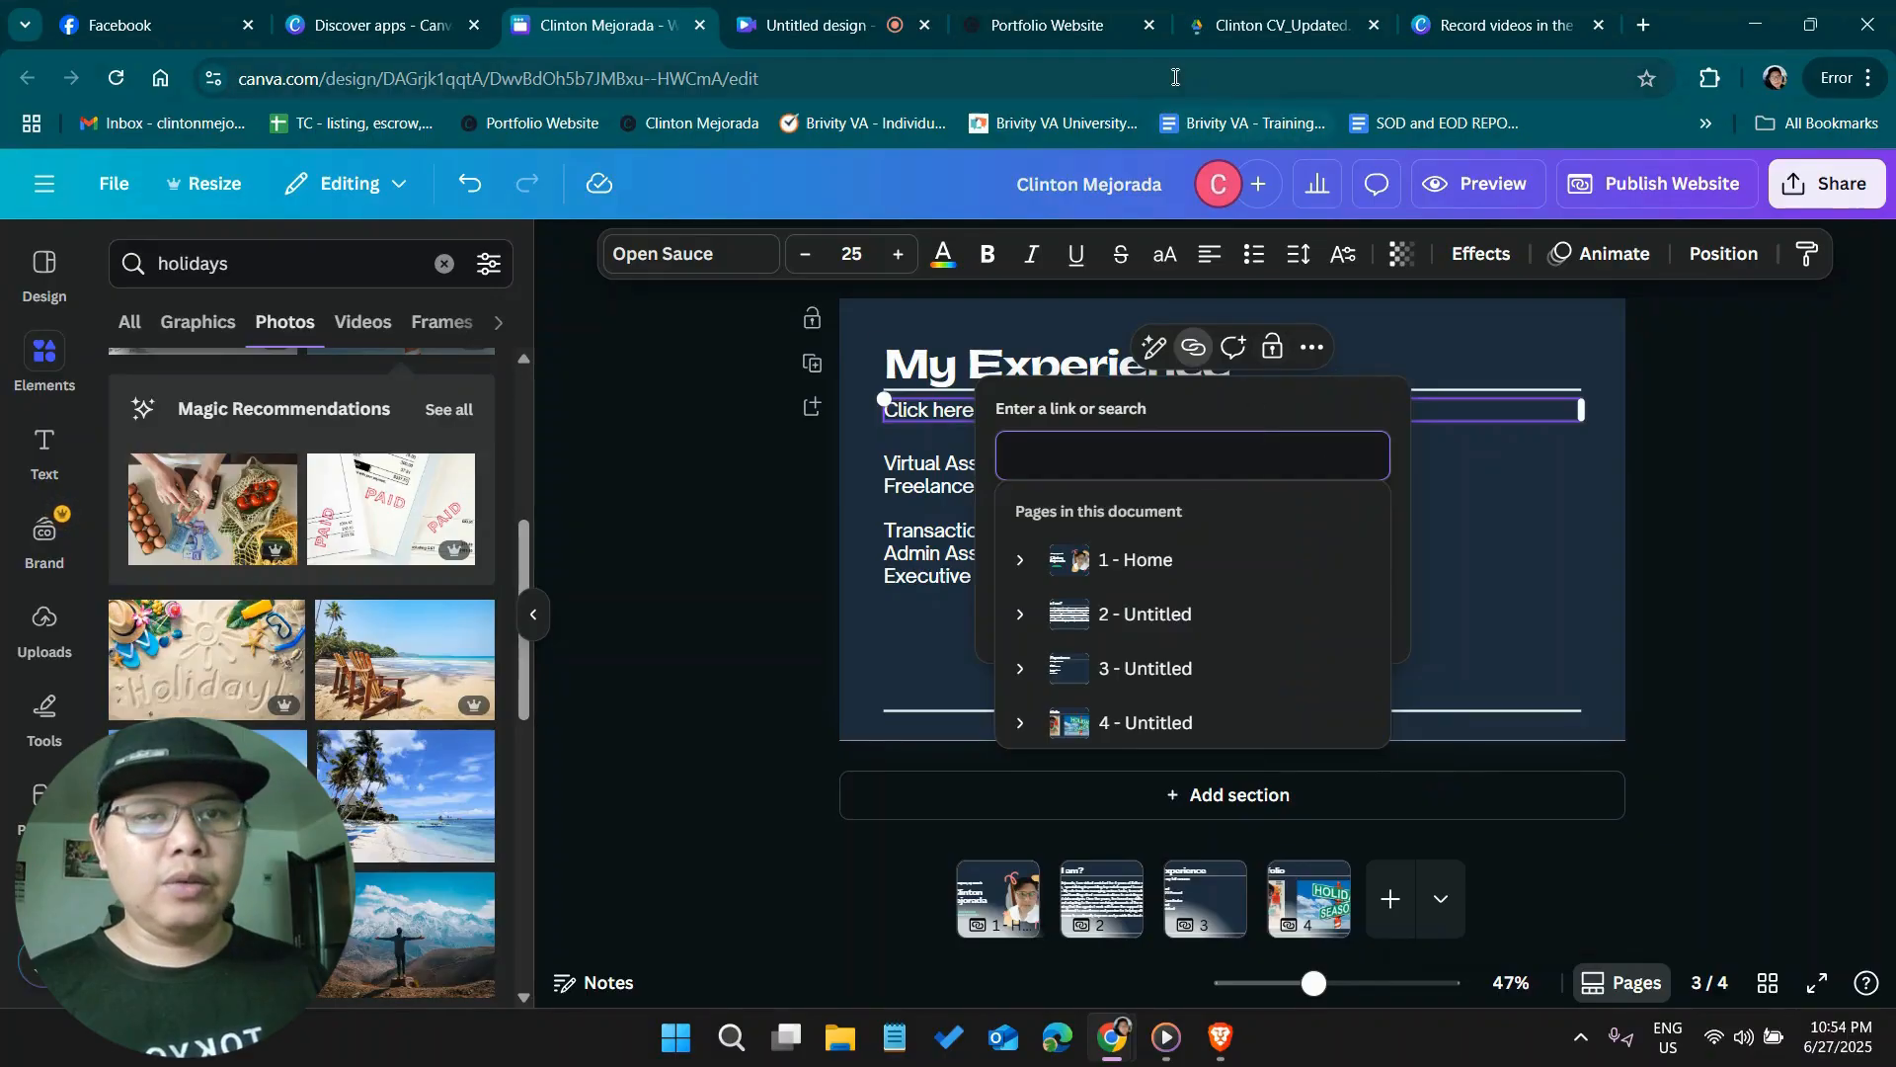
pyautogui.click(1086, 19)
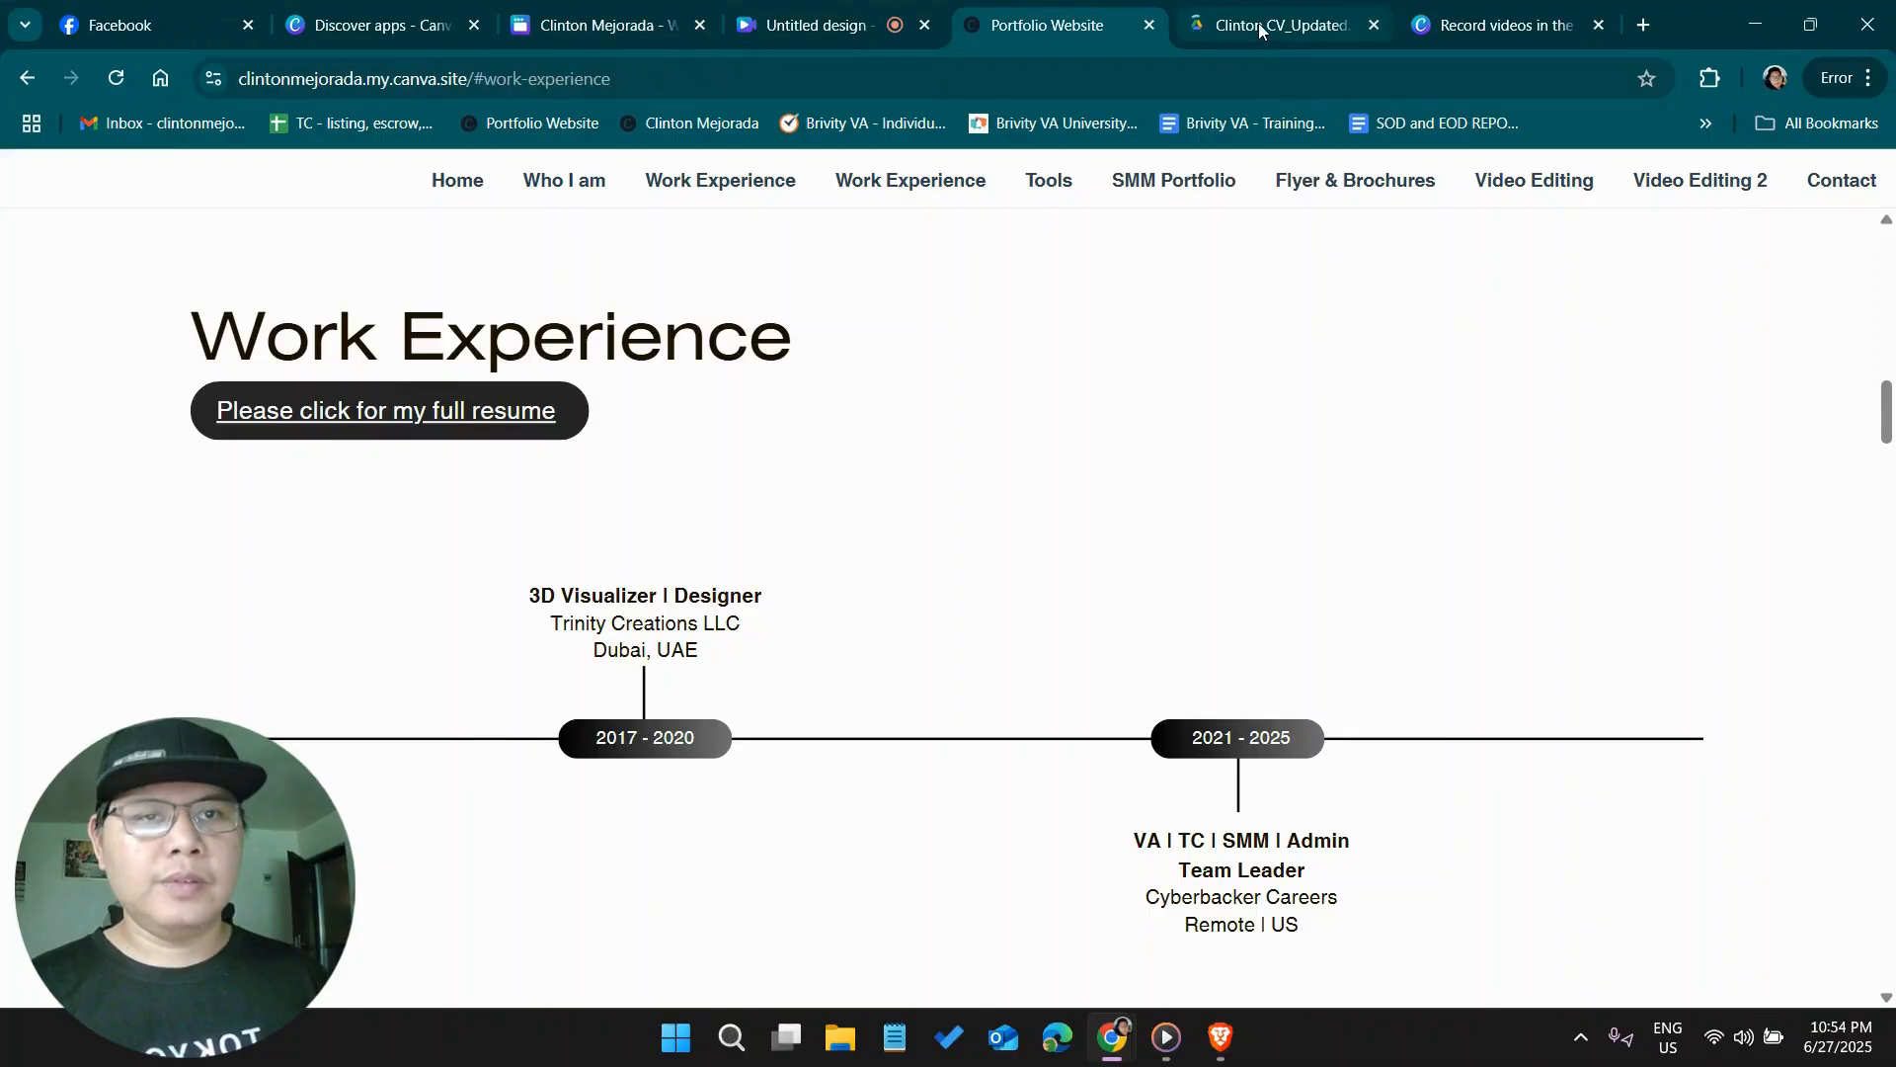
pyautogui.middleClick(1259, 29)
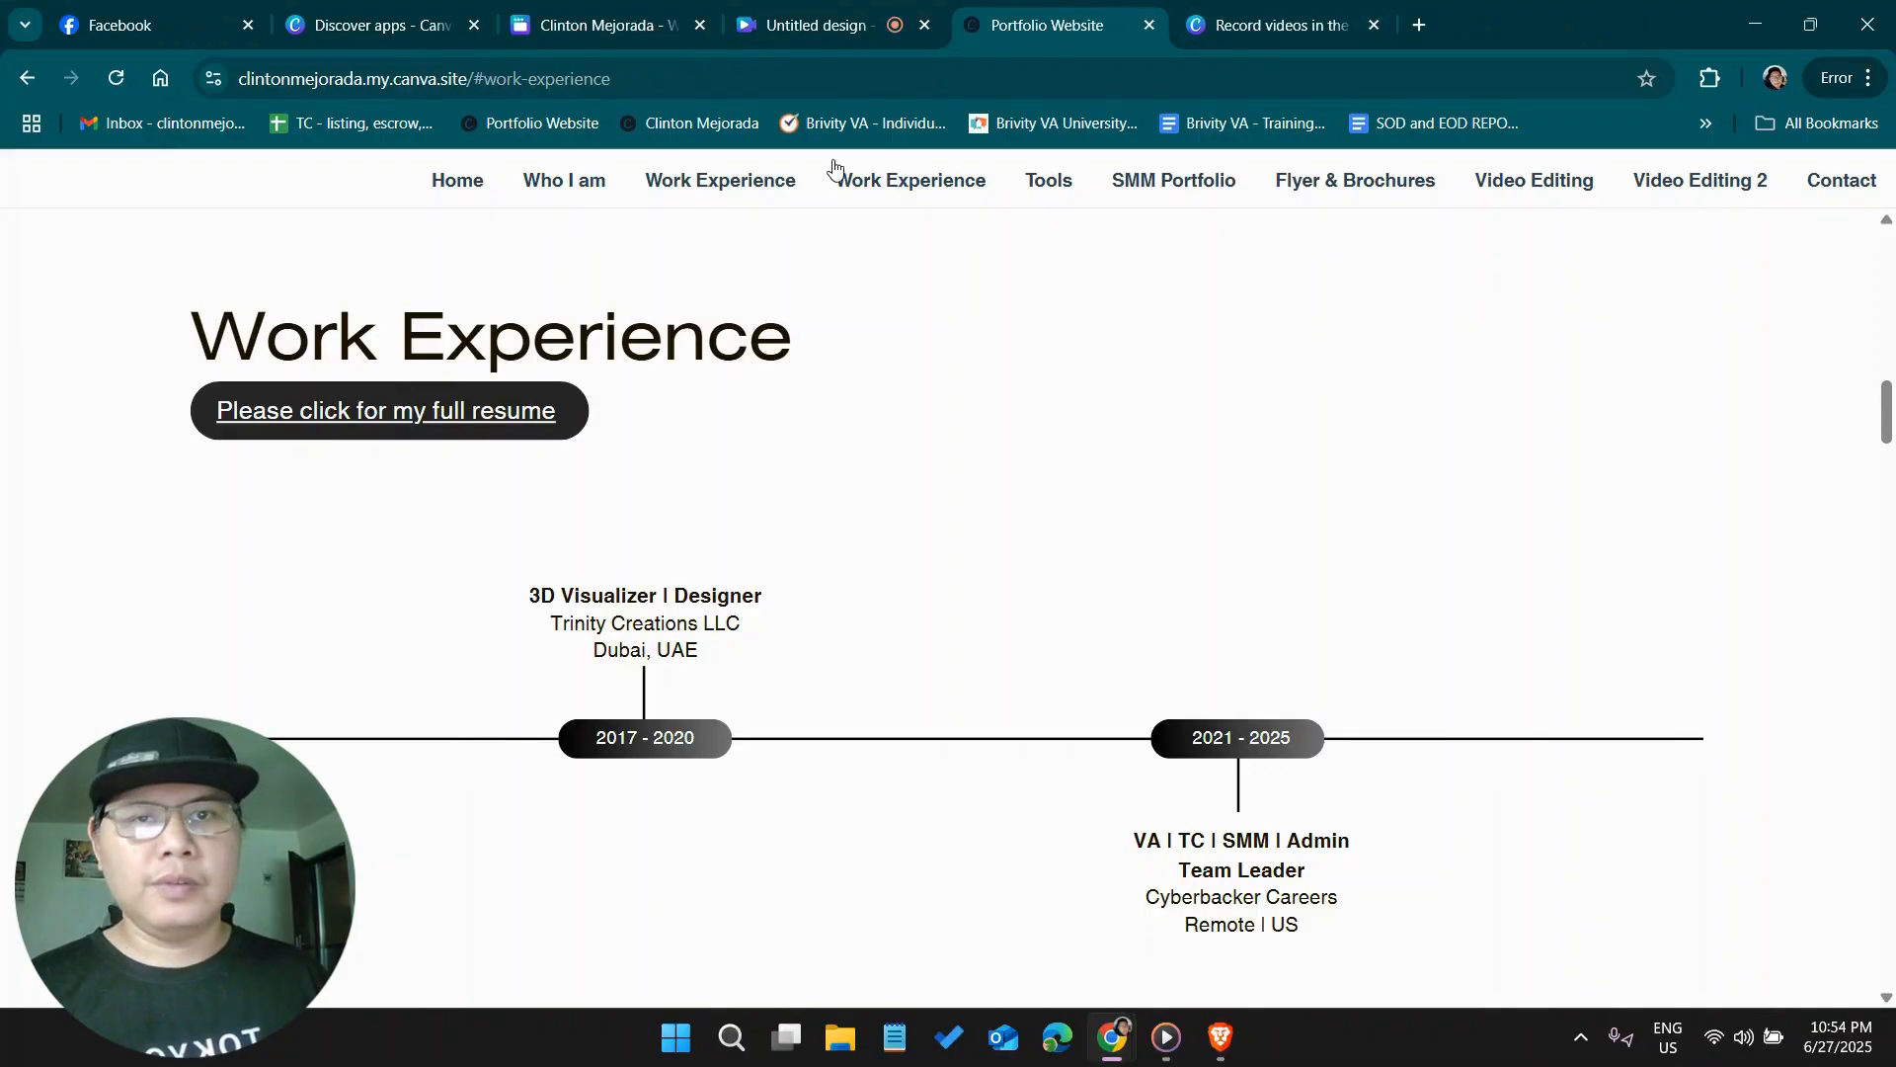
pyautogui.click(748, 92)
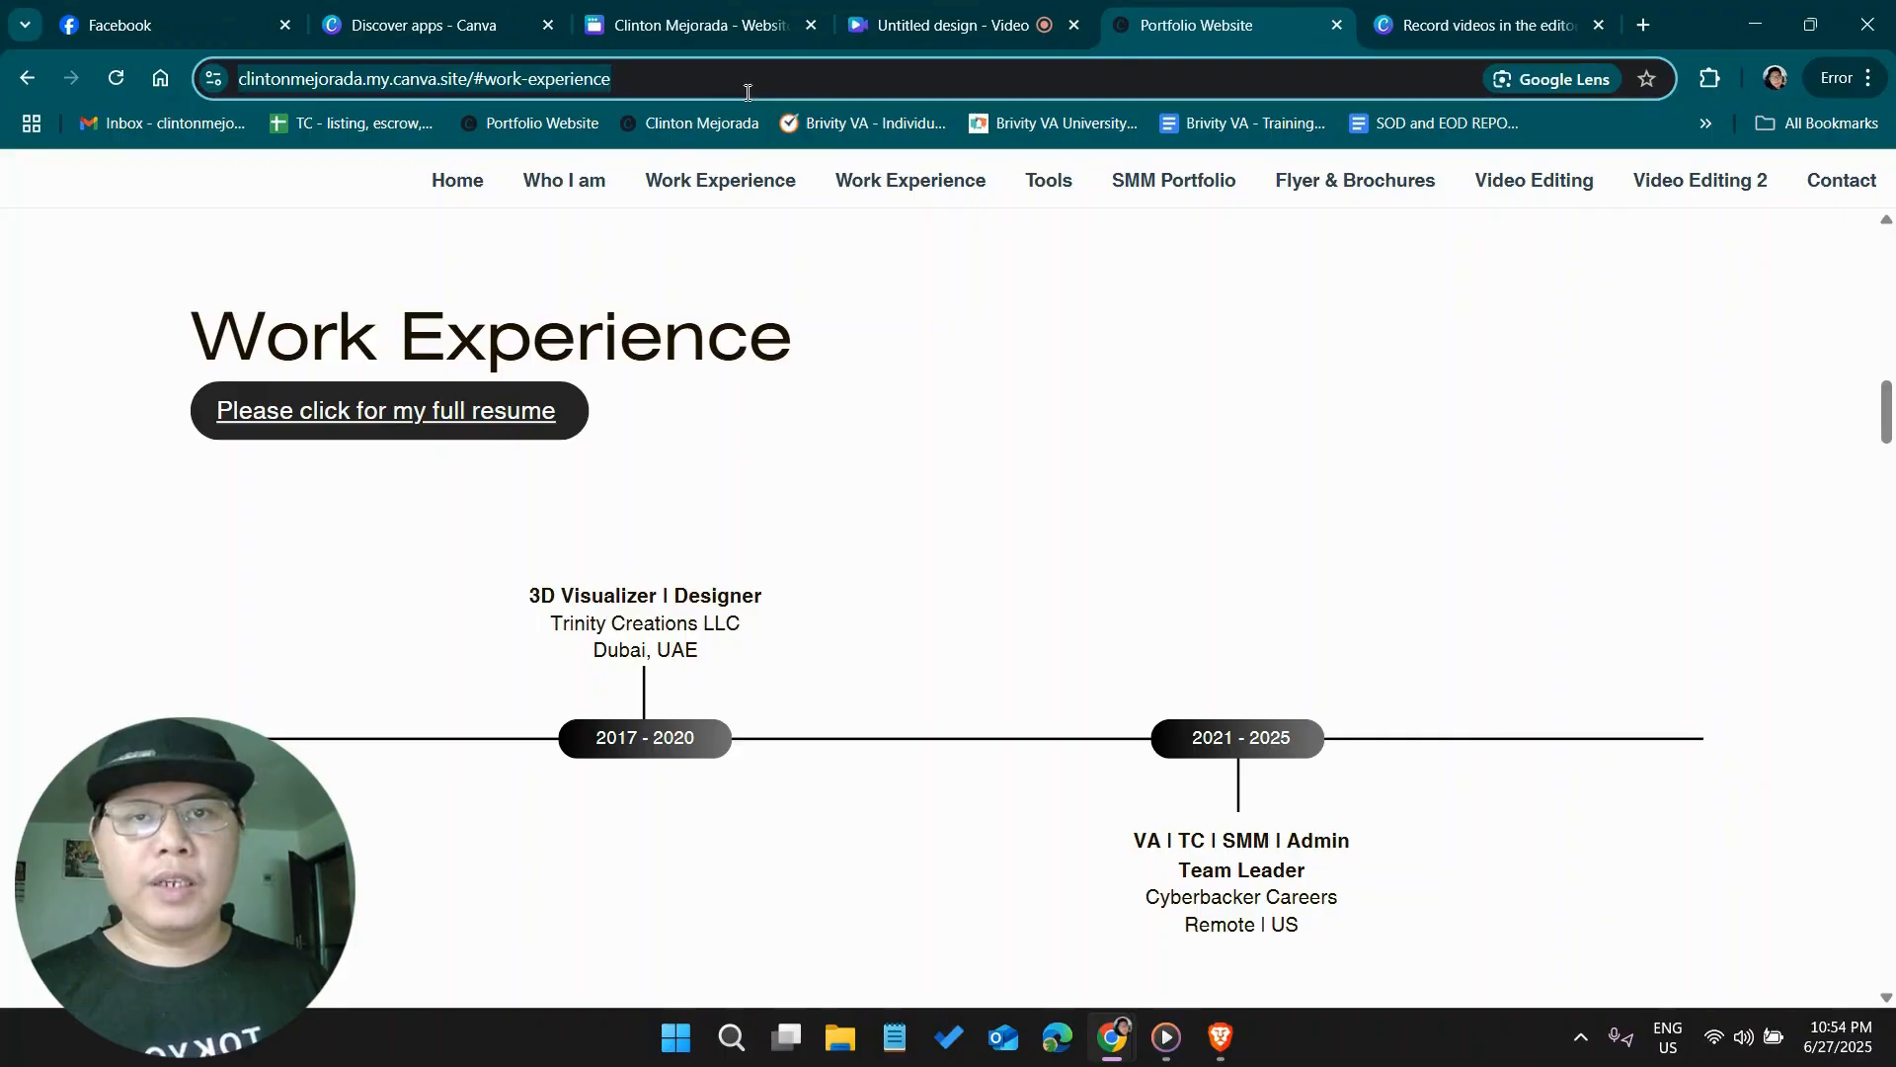
pyautogui.click(676, 21)
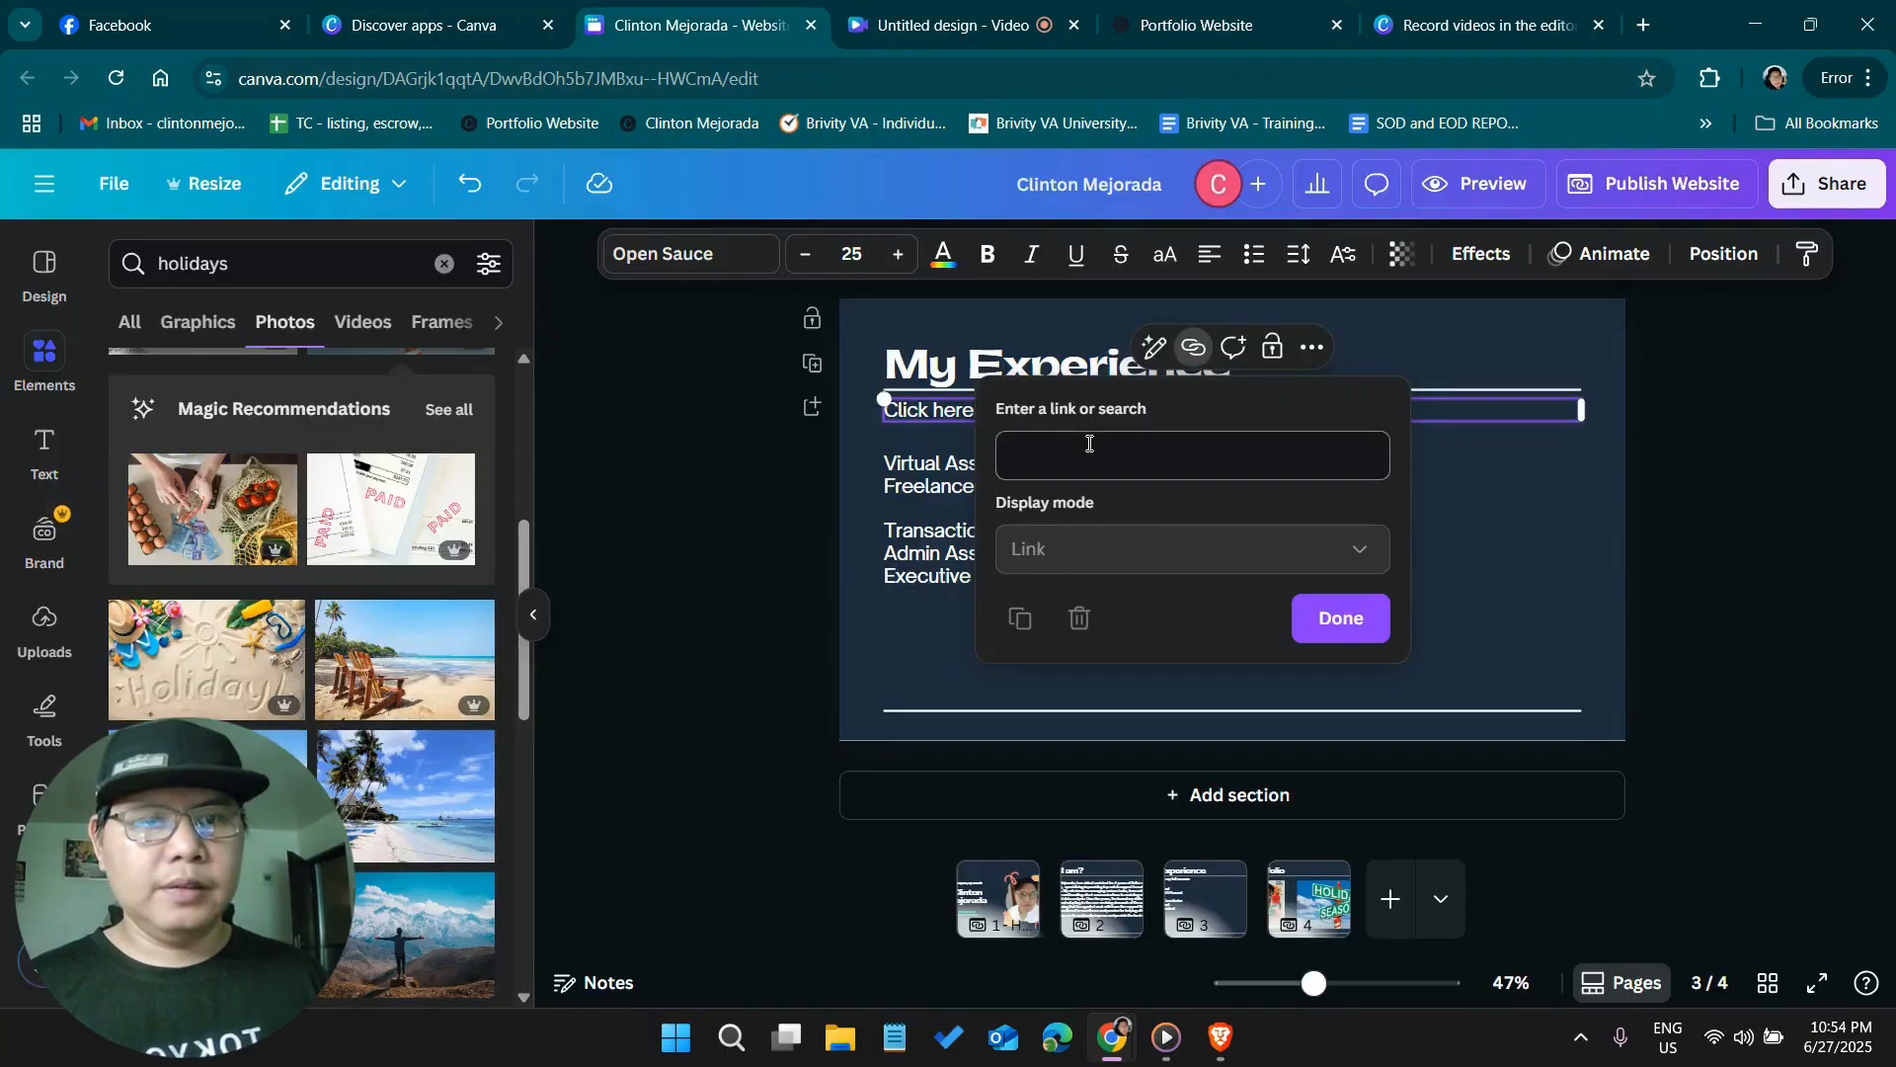
pyautogui.hotkey('ctrl', 'v')
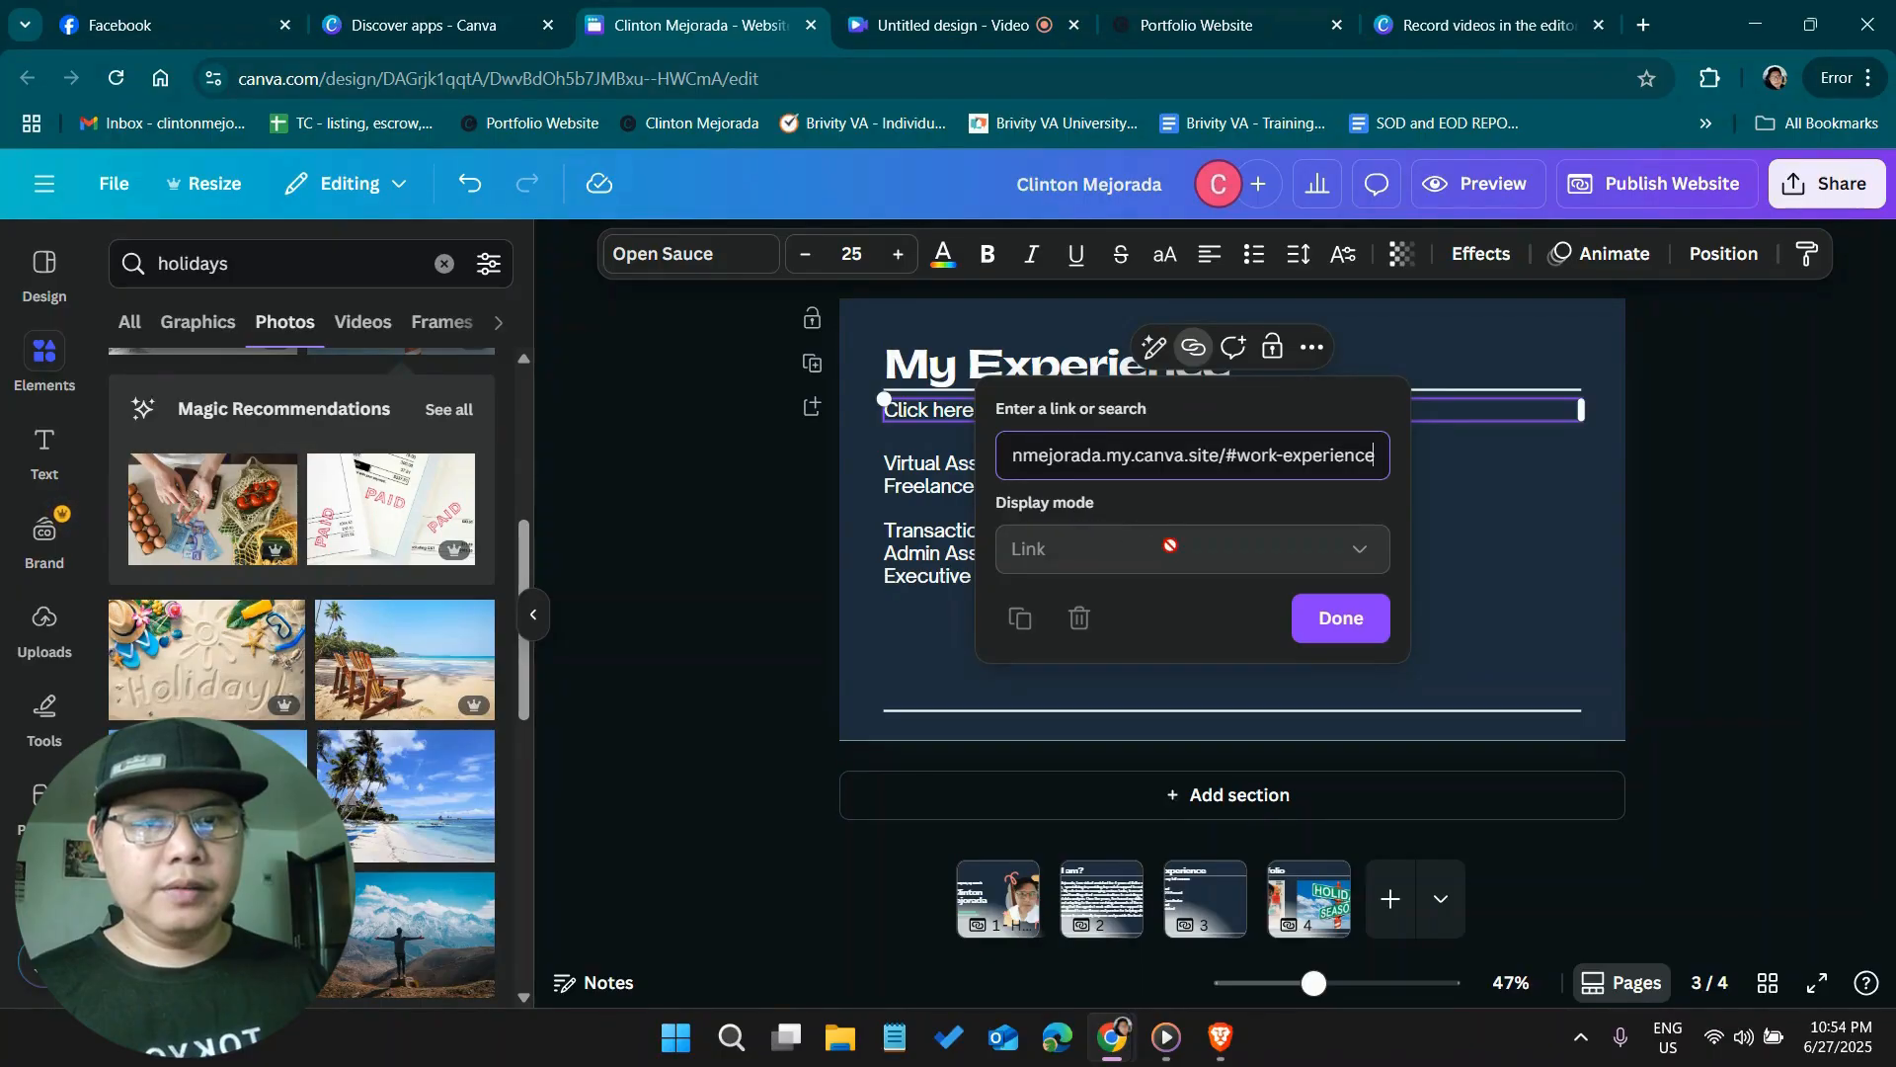
pyautogui.click(1343, 619)
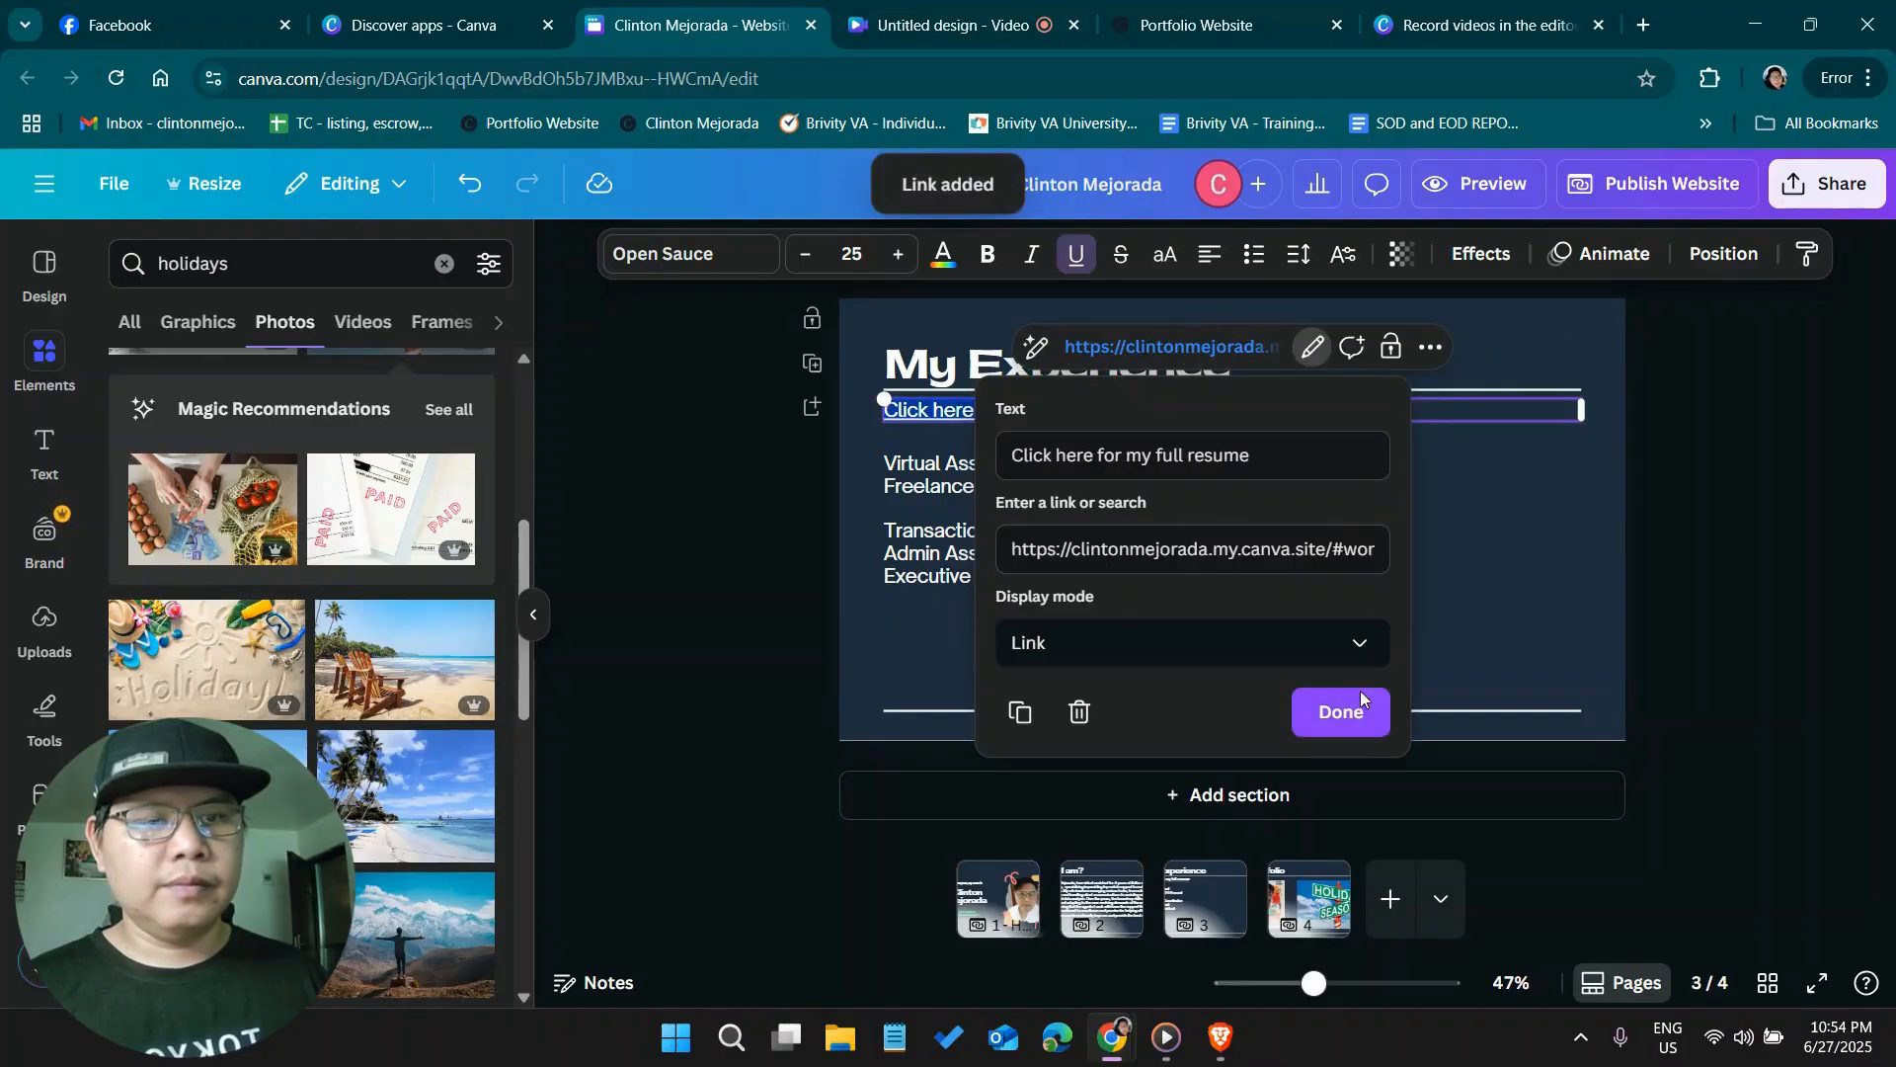
pyautogui.click(1339, 721)
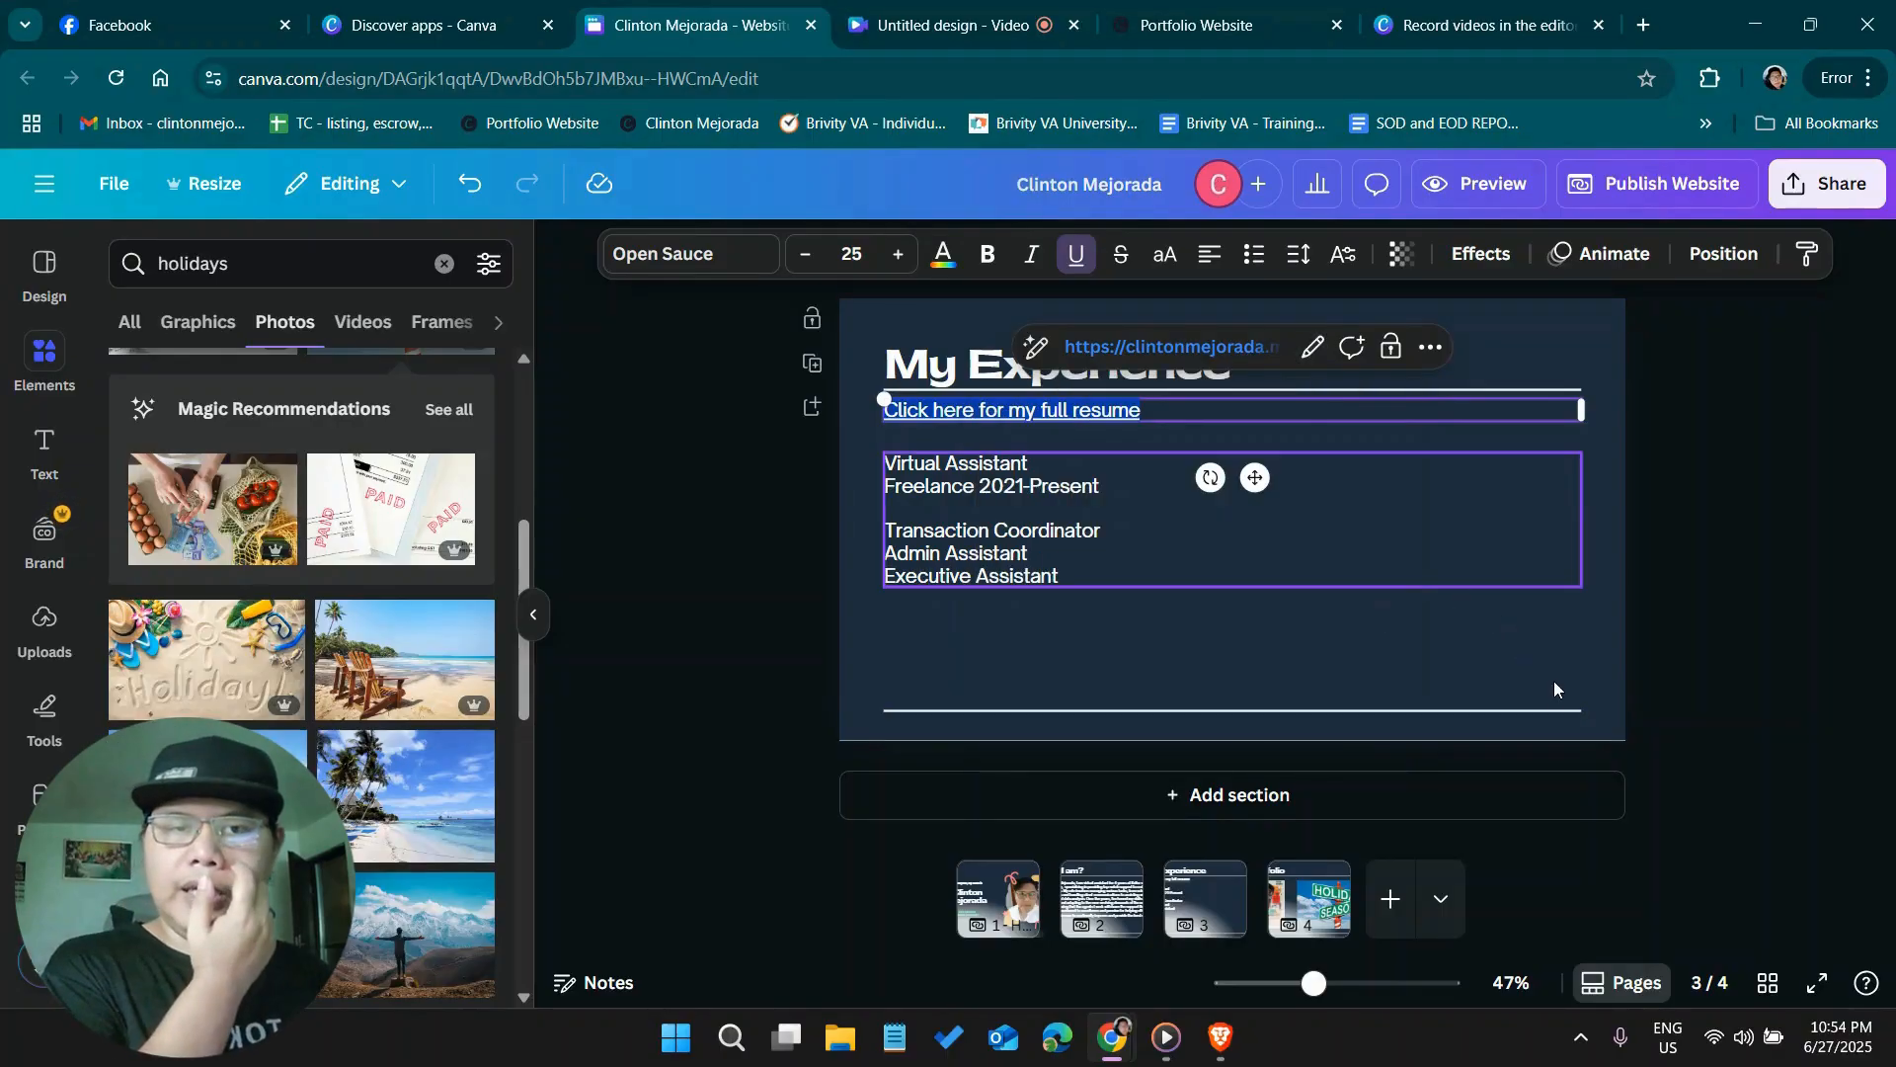
pyautogui.click(1706, 482)
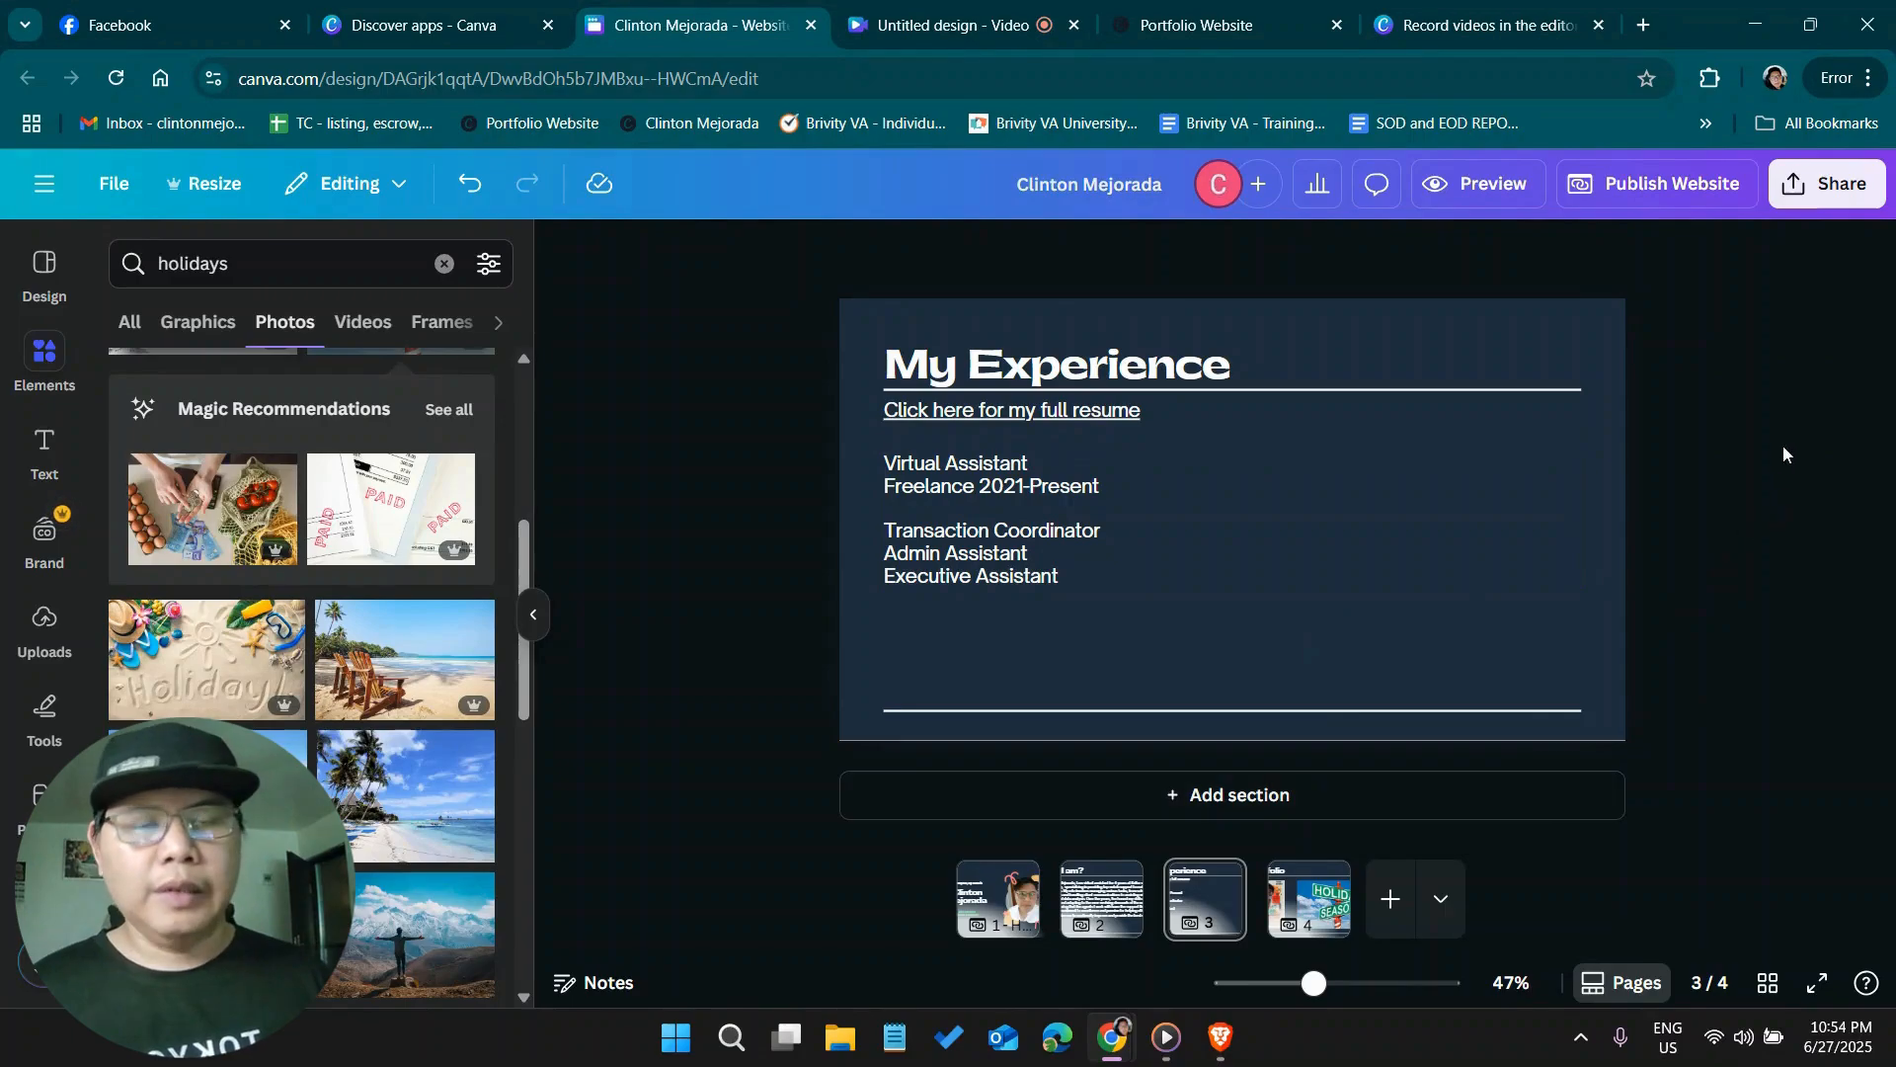
# Check the section names in the published site's navigation and give the second page the page title "Who I am"
pyautogui.click(1020, 911)
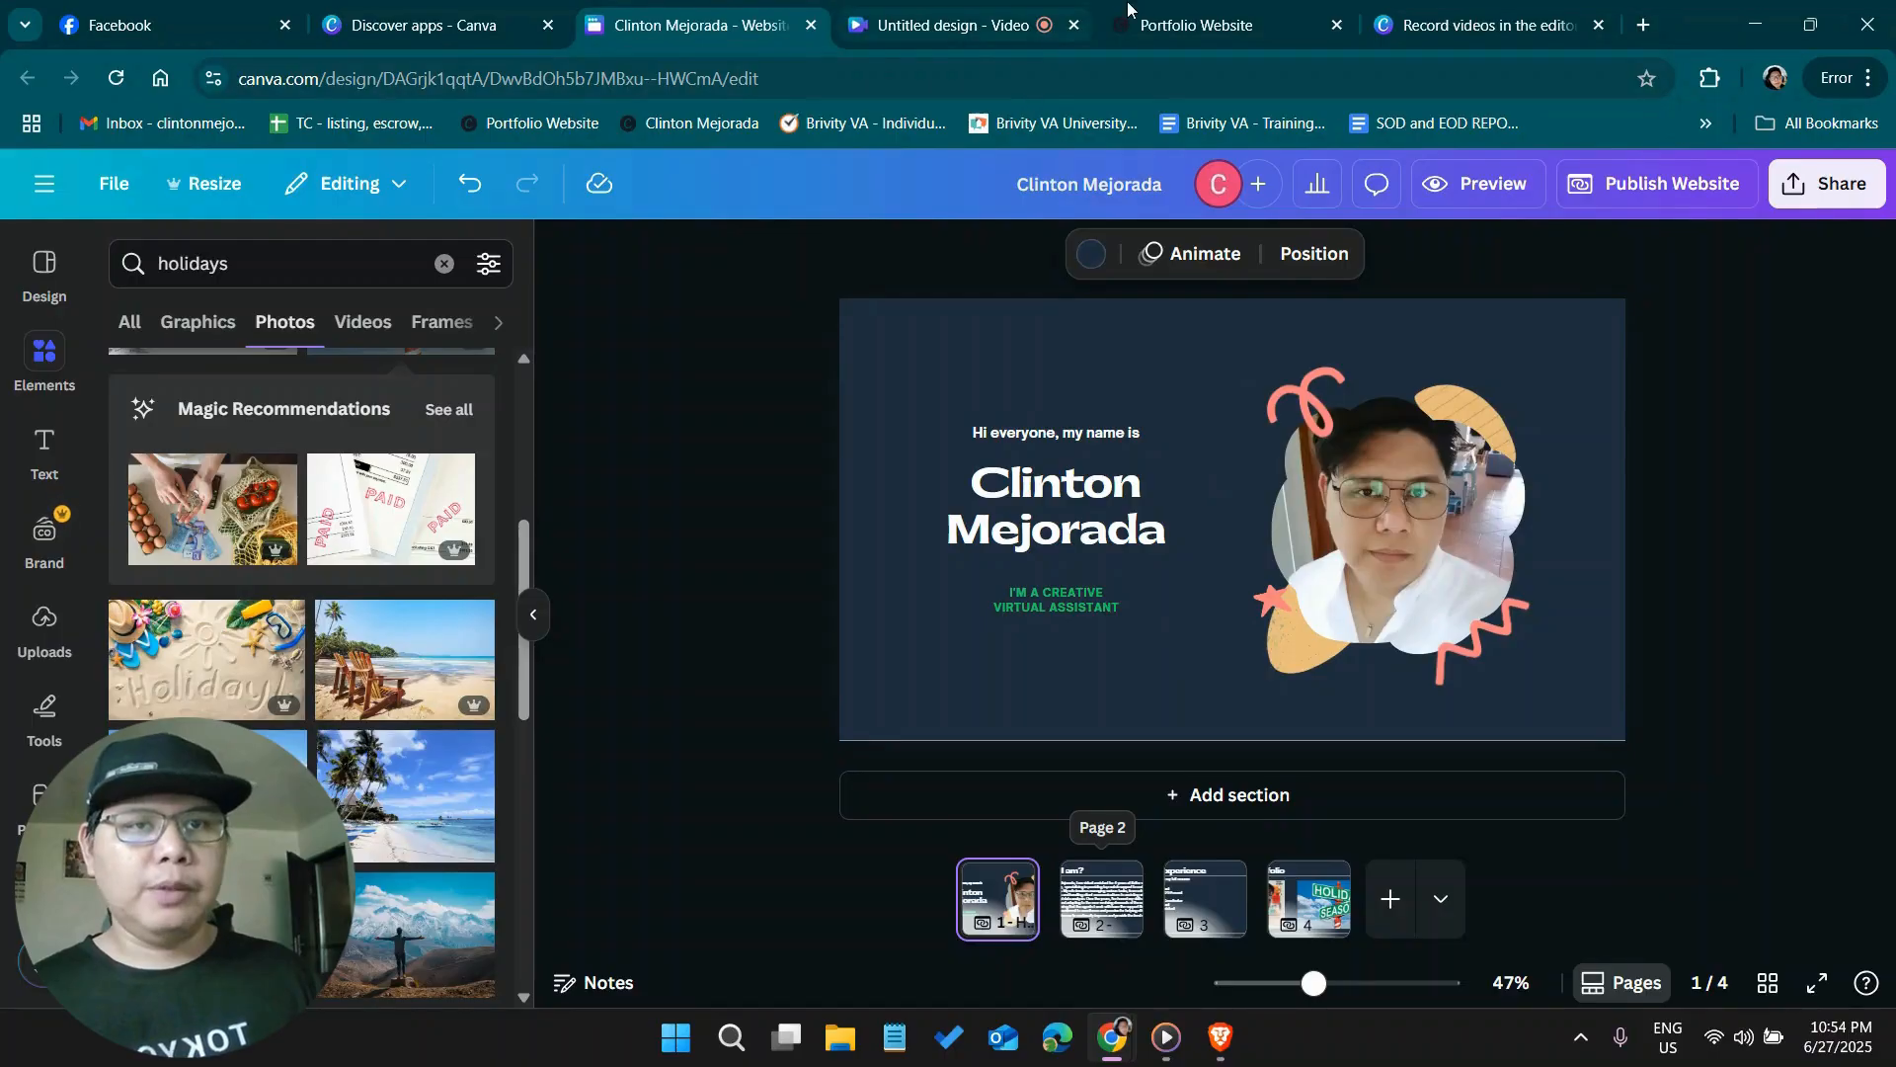
pyautogui.click(1195, 25)
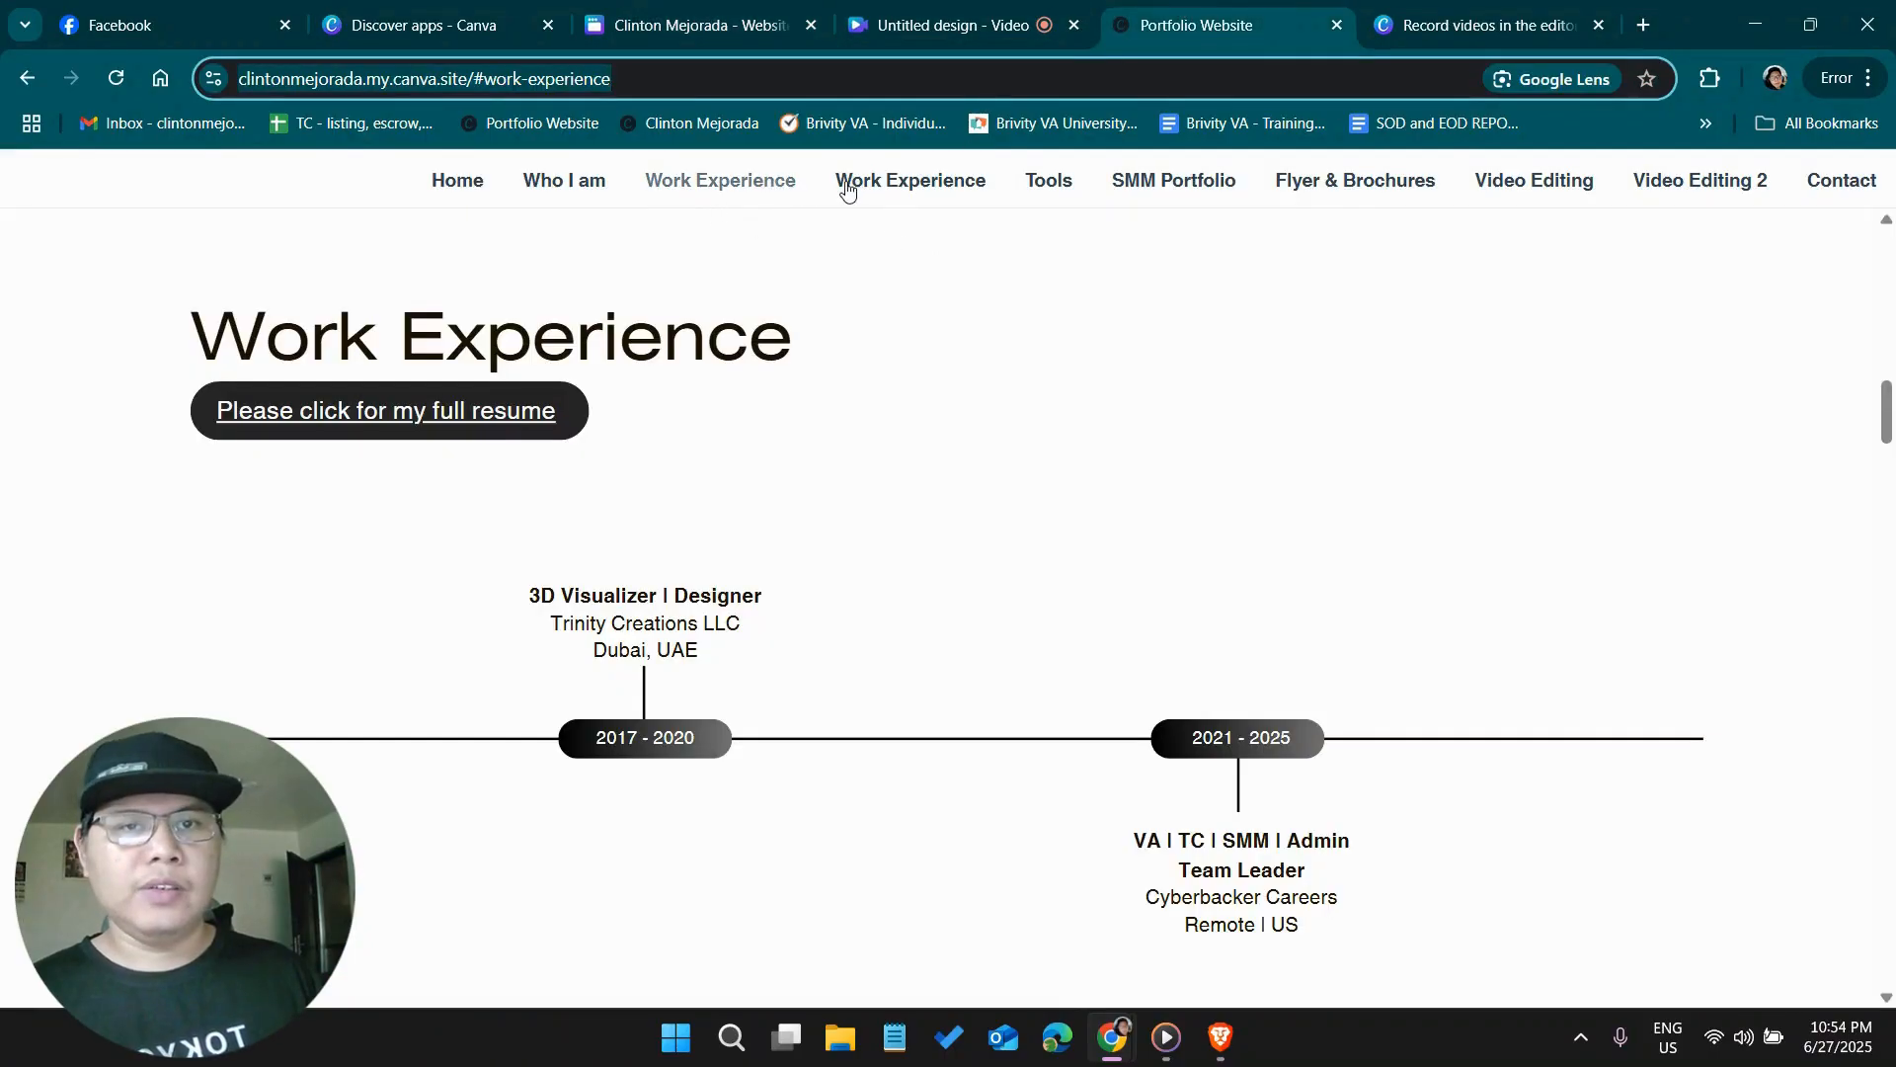
pyautogui.click(696, 28)
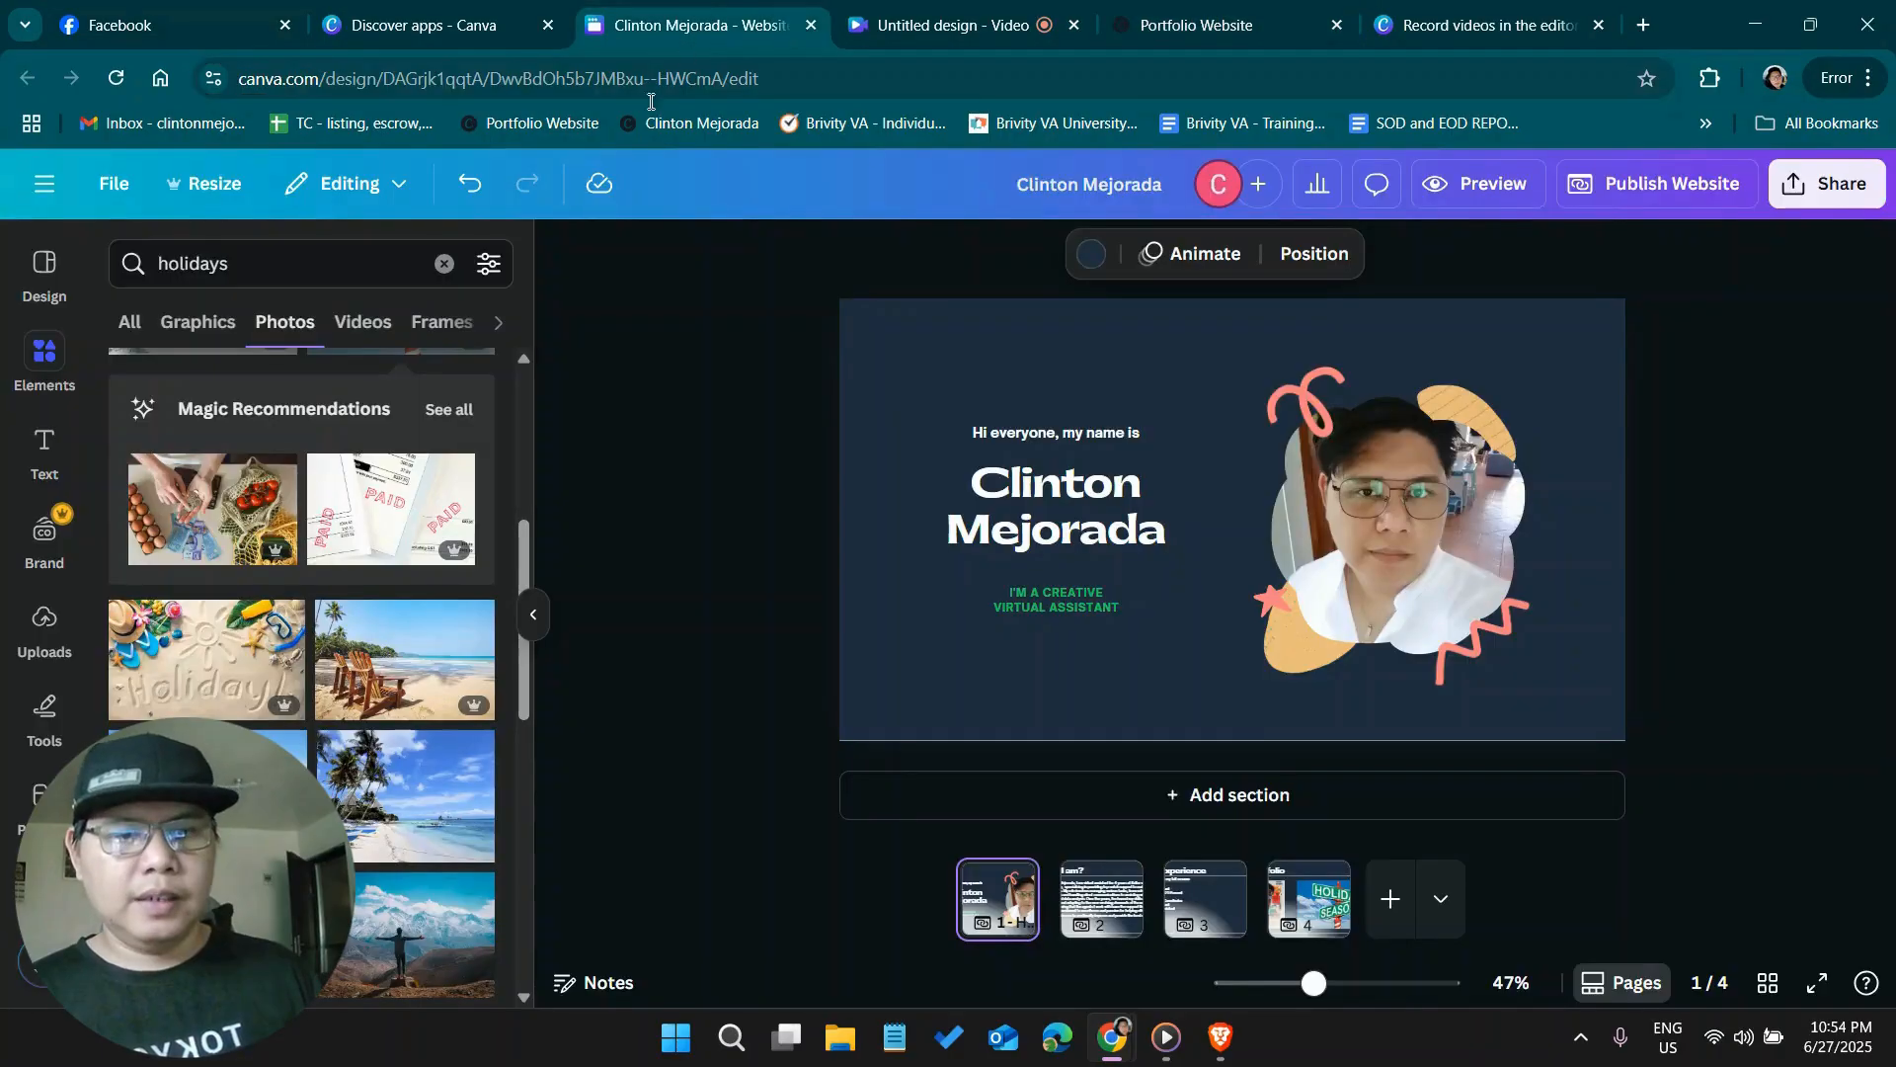
pyautogui.click(1106, 908)
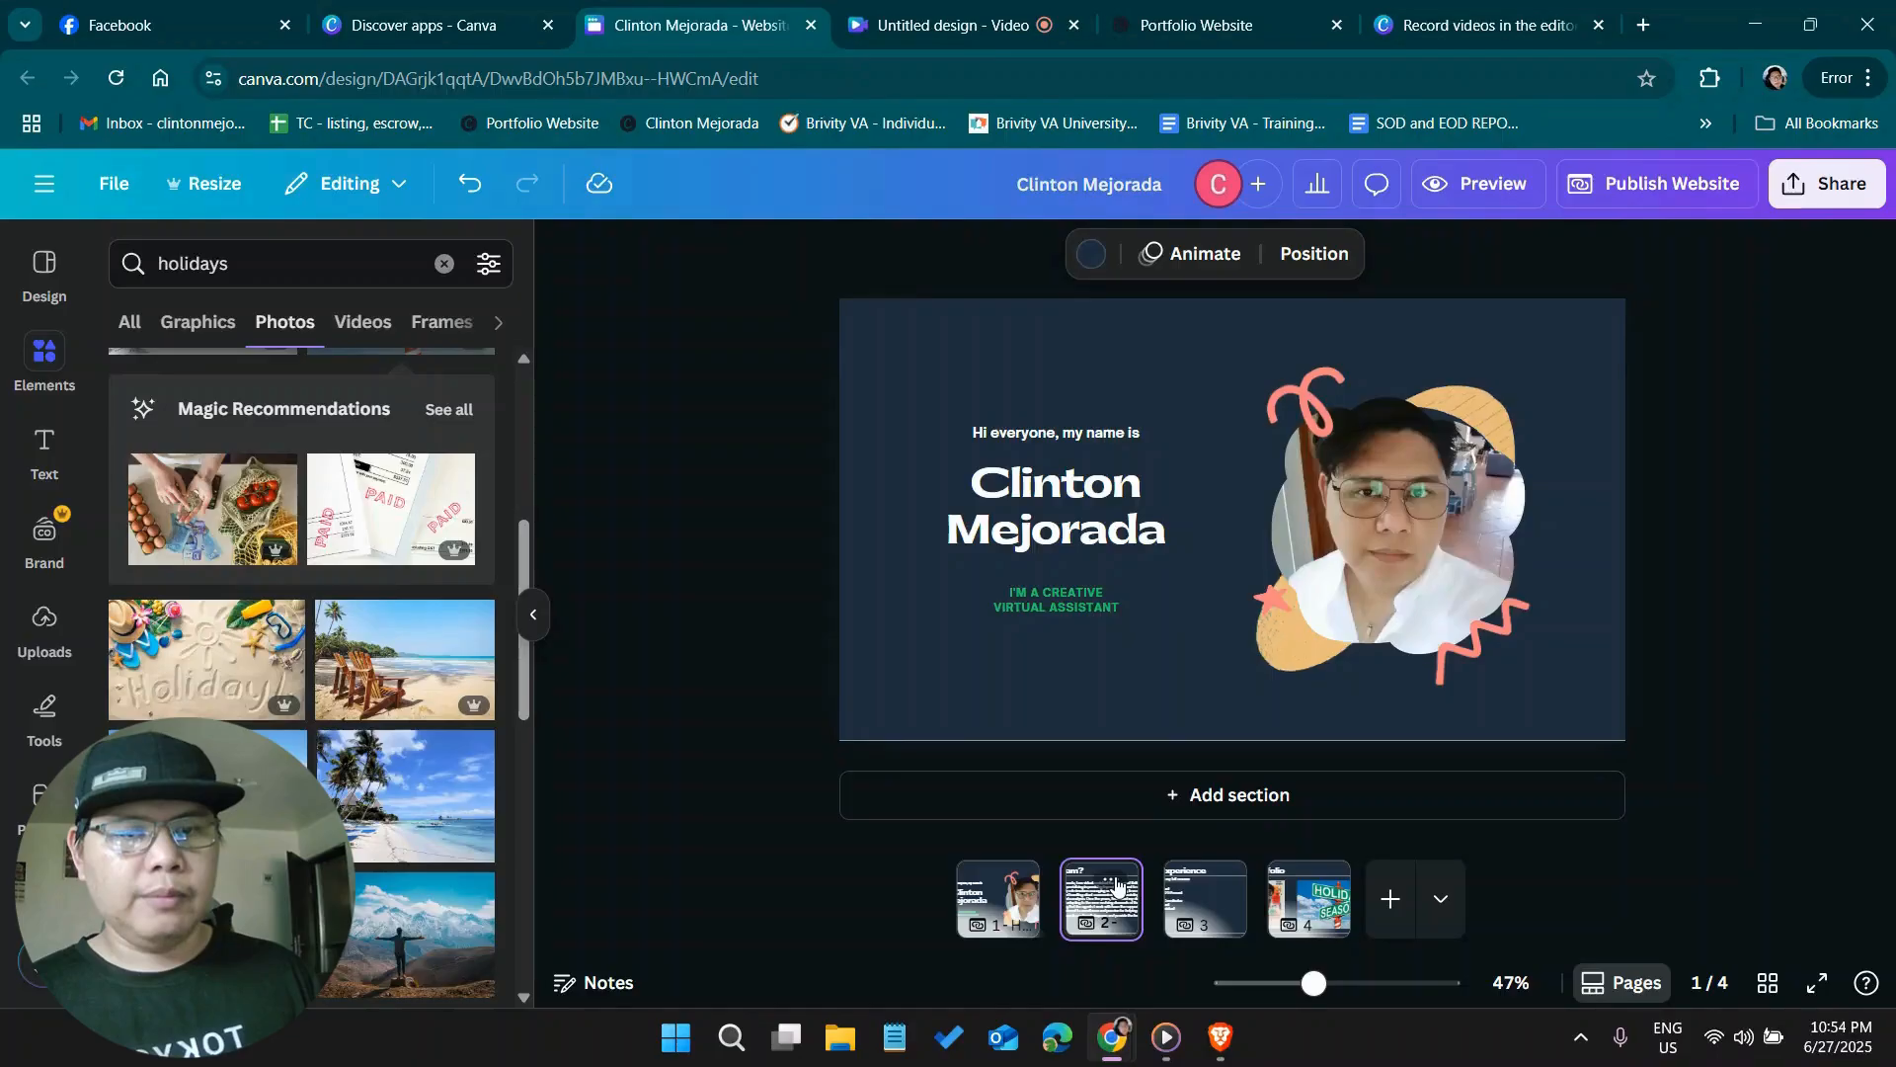
pyautogui.click(1110, 879)
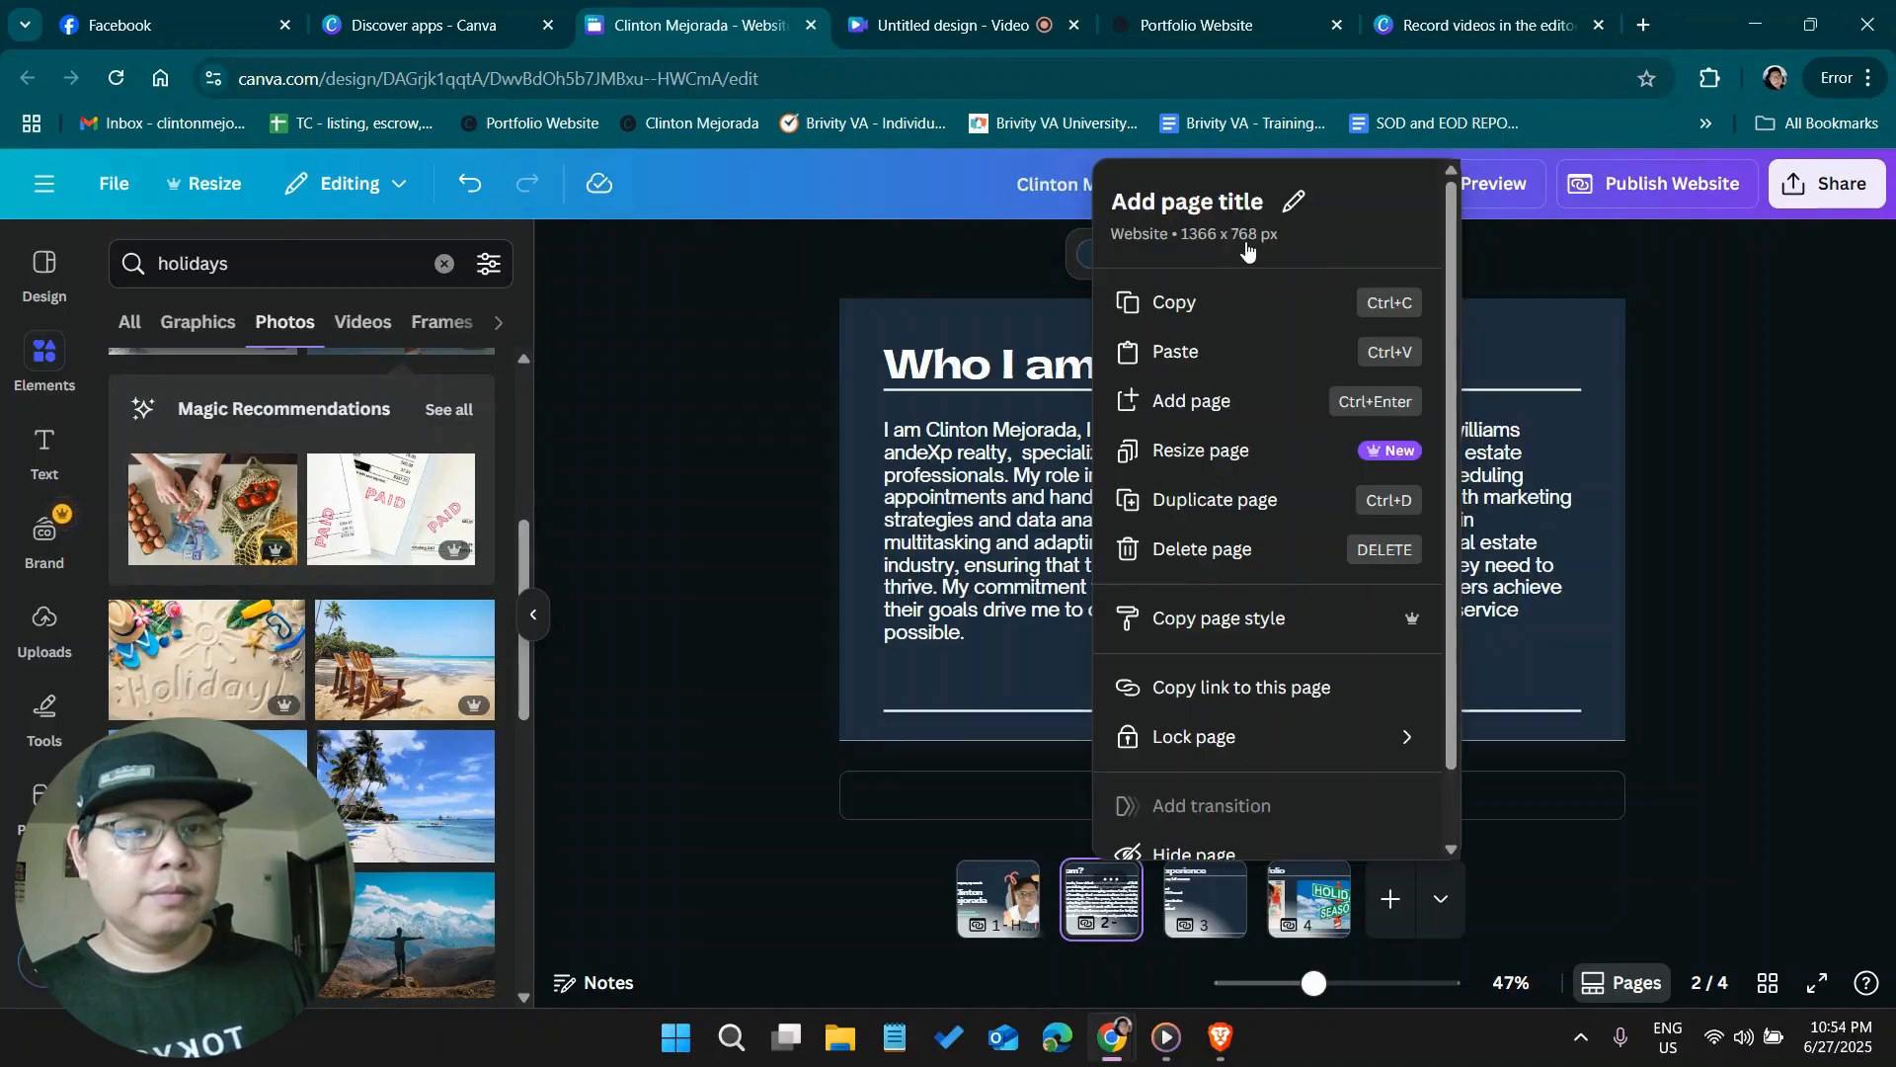
pyautogui.click(1211, 198)
pyautogui.write('Who I am')
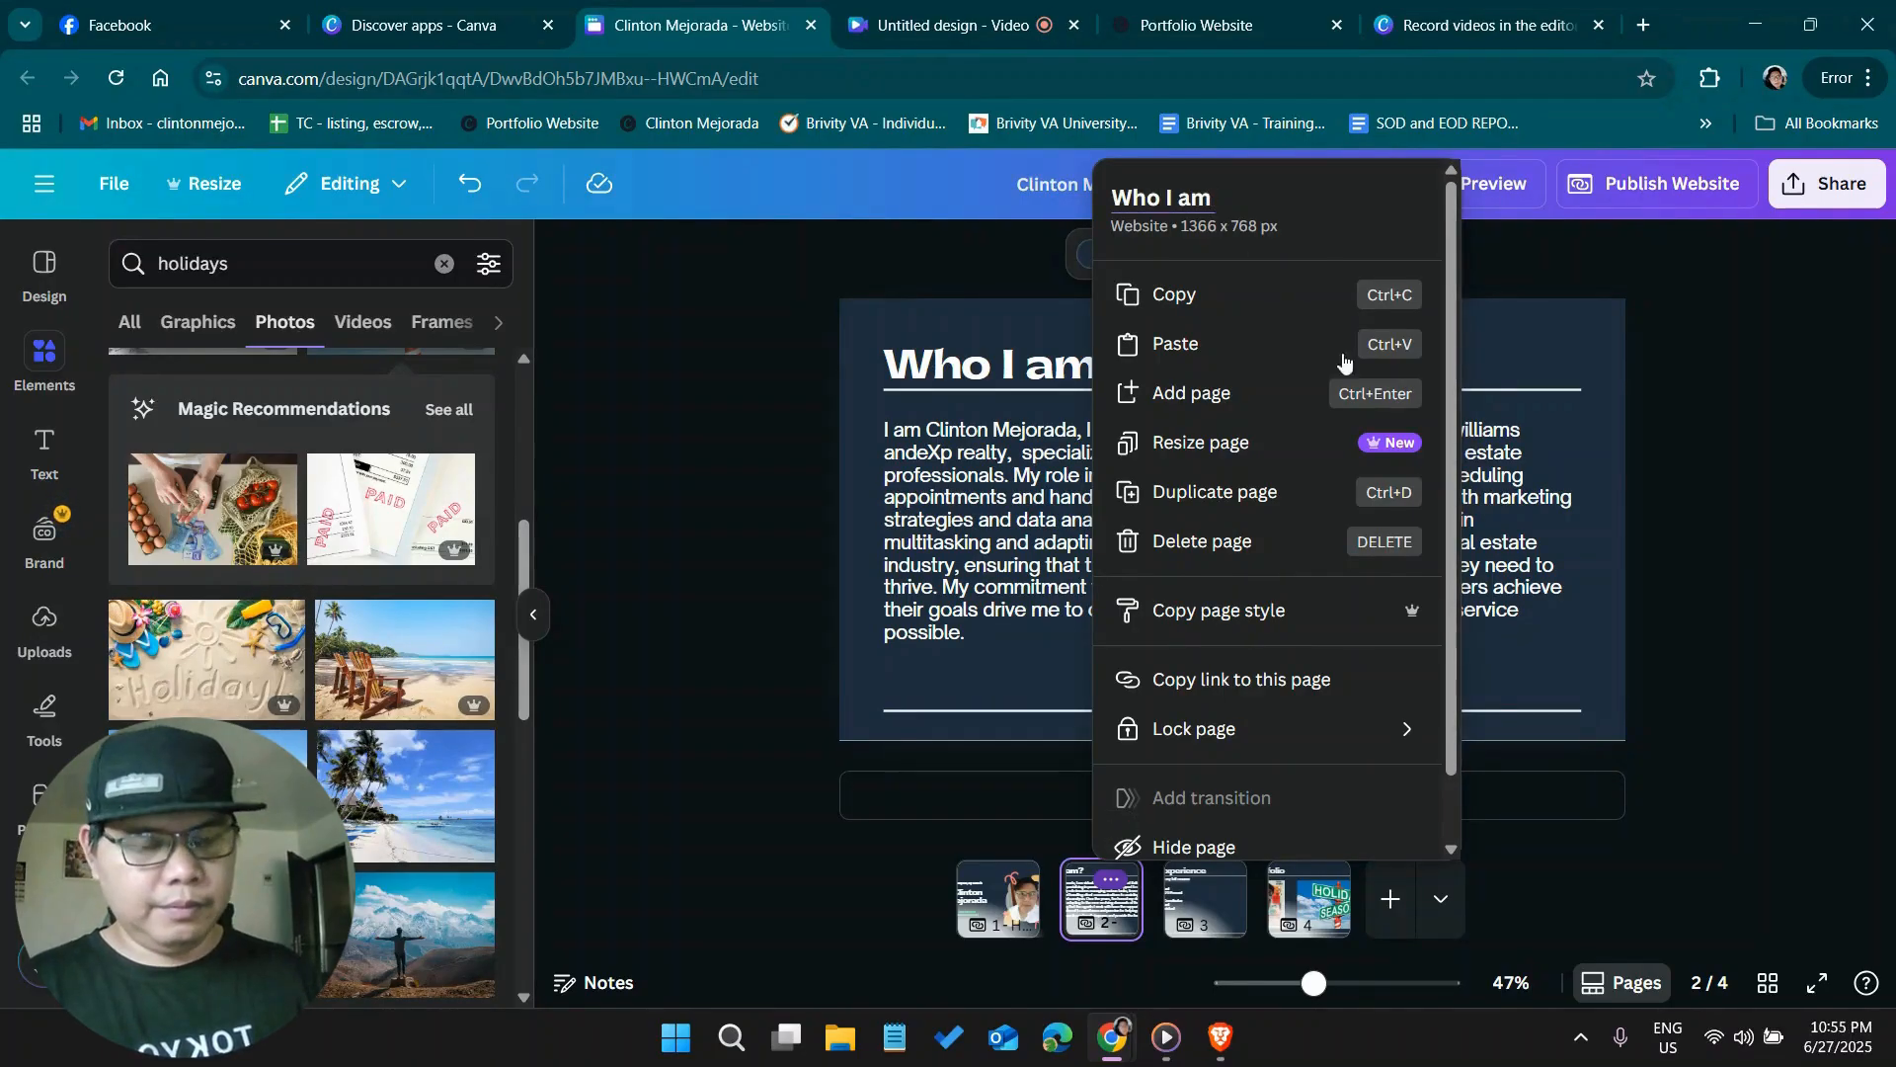
pyautogui.click(1219, 902)
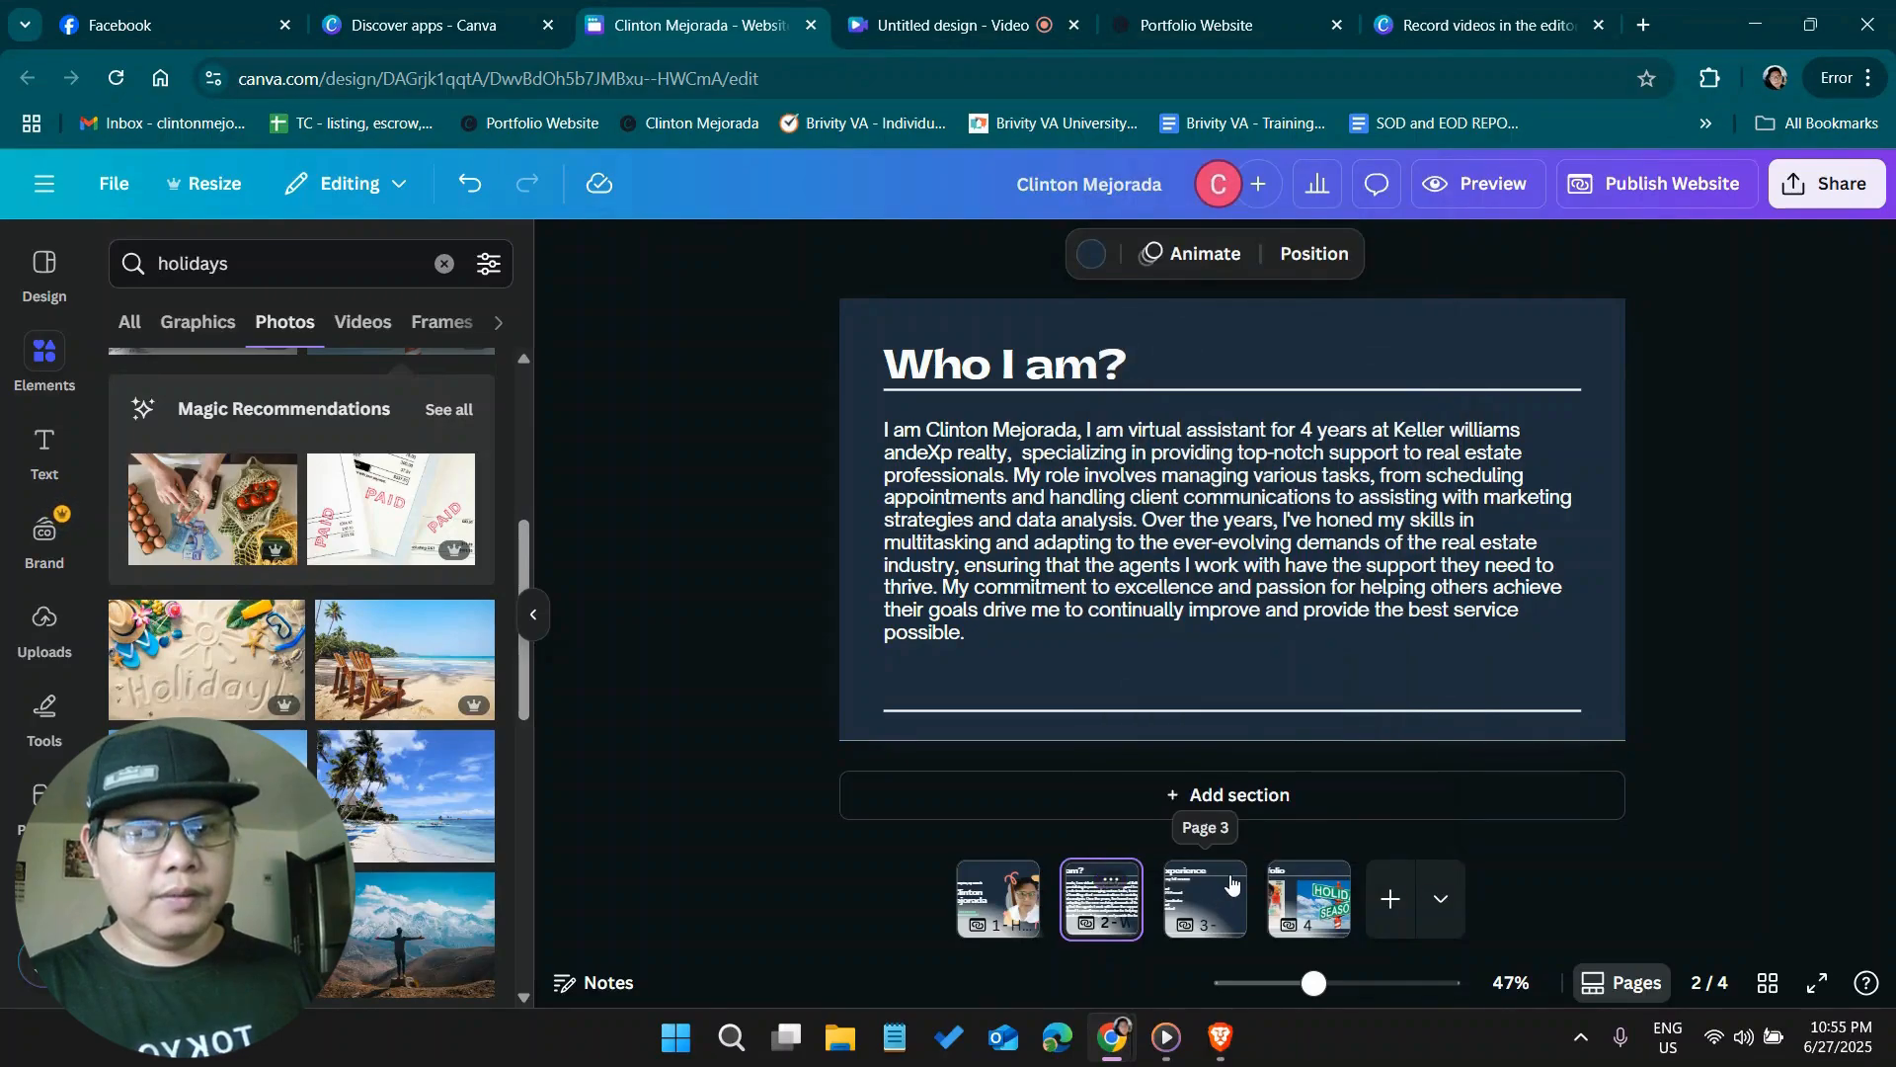
# Give the third page the page title "My Experience"
pyautogui.rightClick(1229, 875)
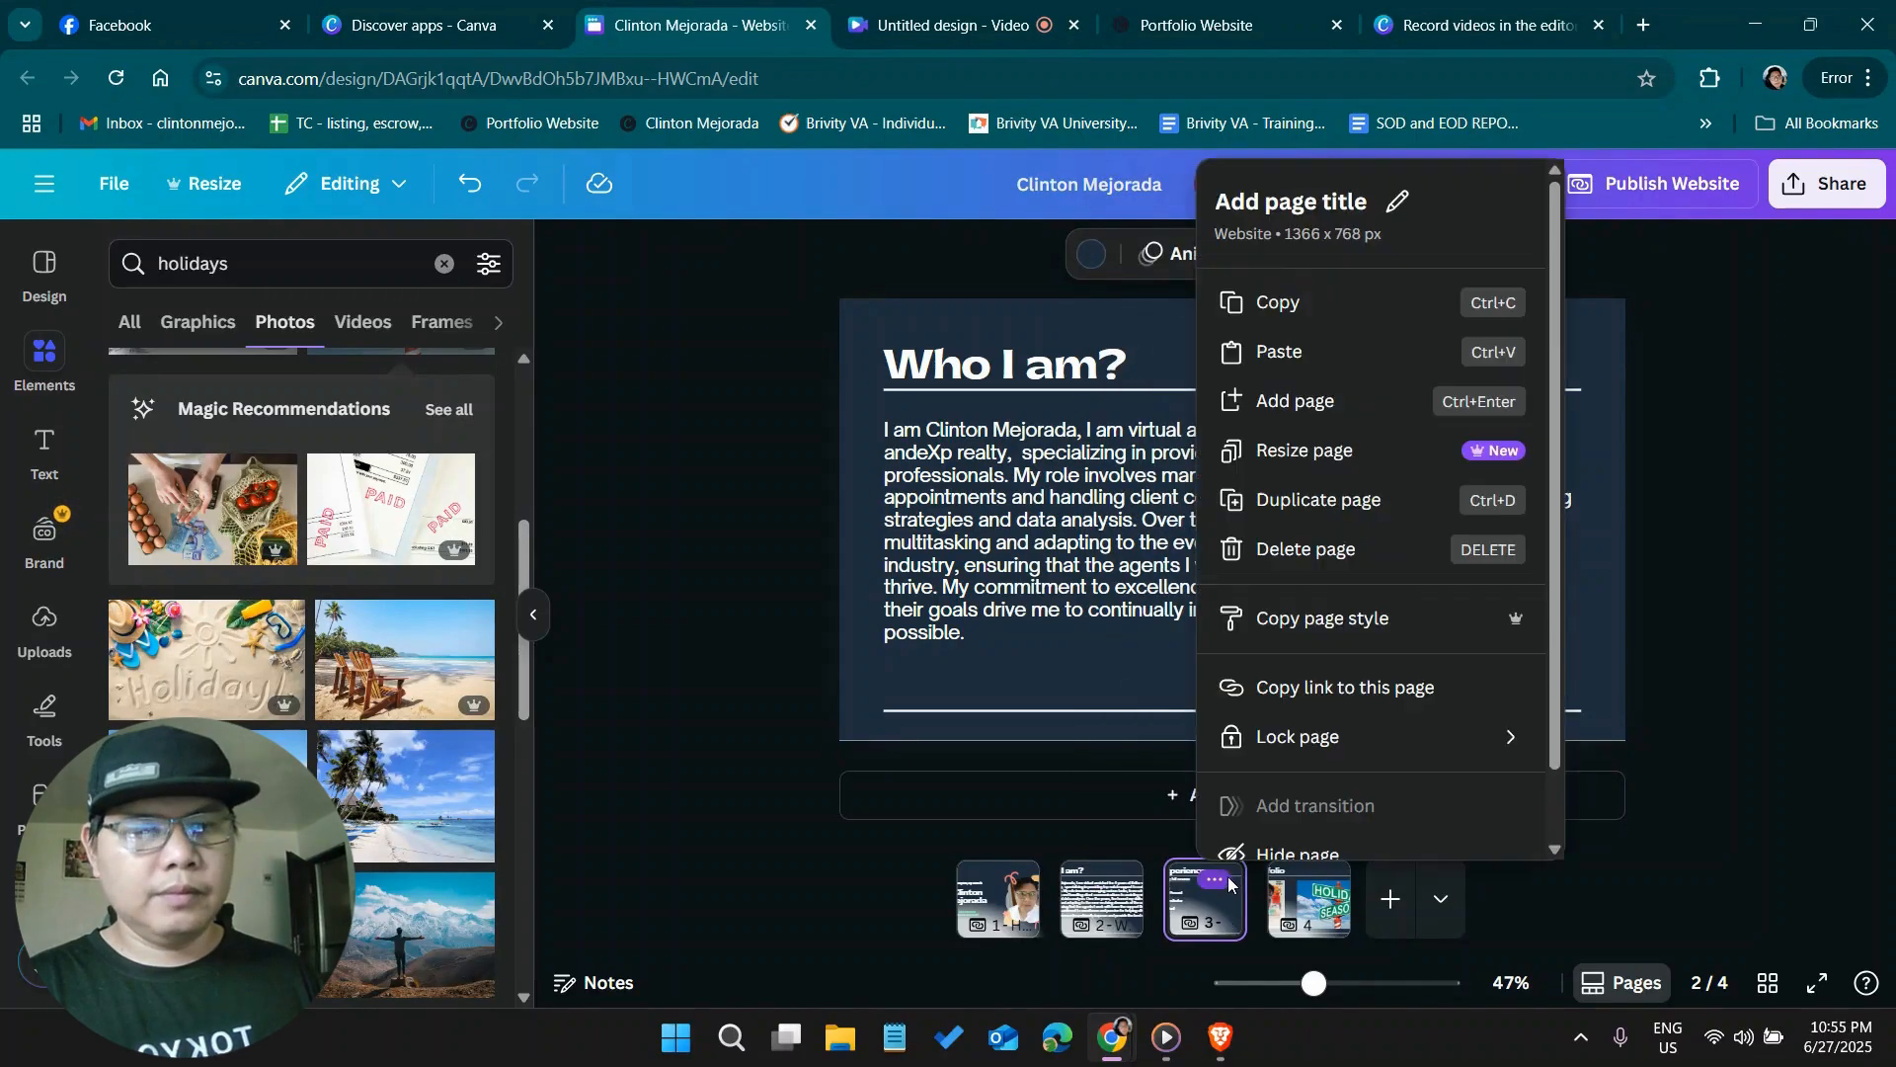
pyautogui.click(1322, 203)
pyautogui.click(1321, 203)
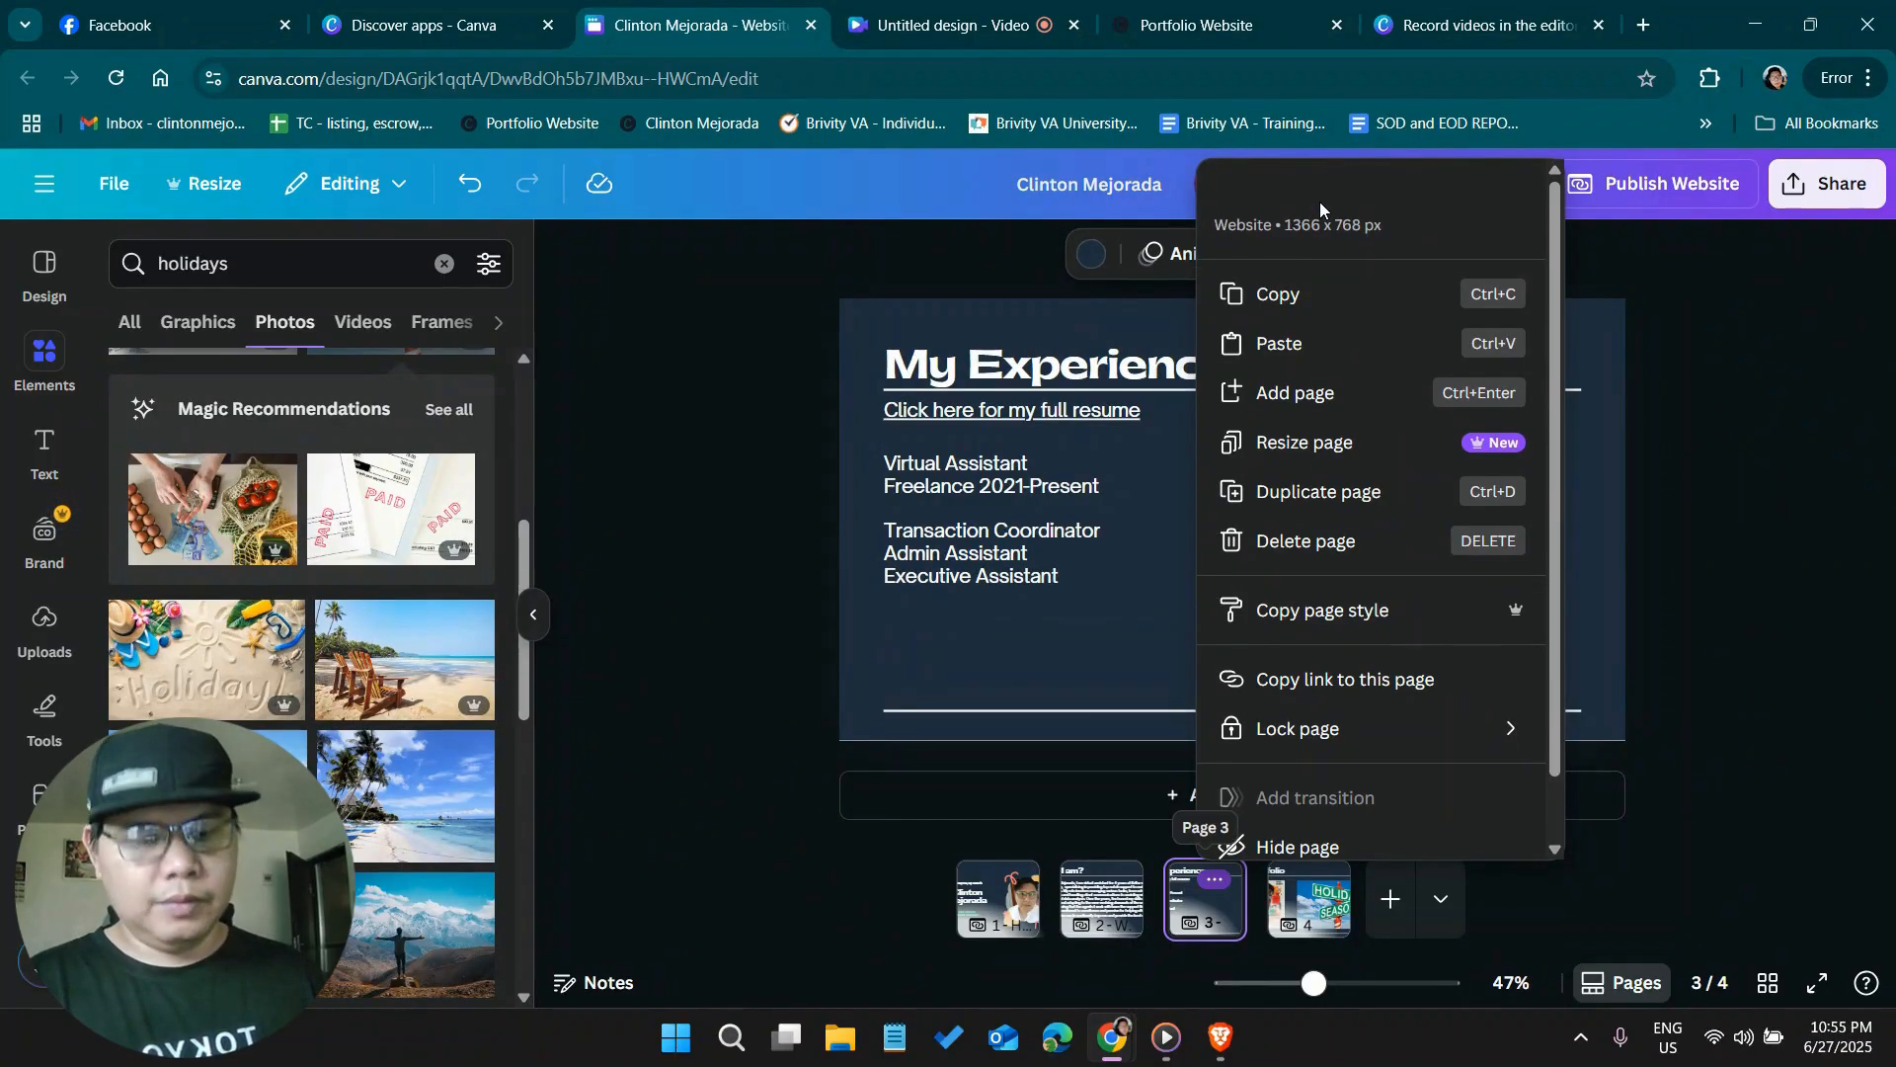
pyautogui.write('My Ex')
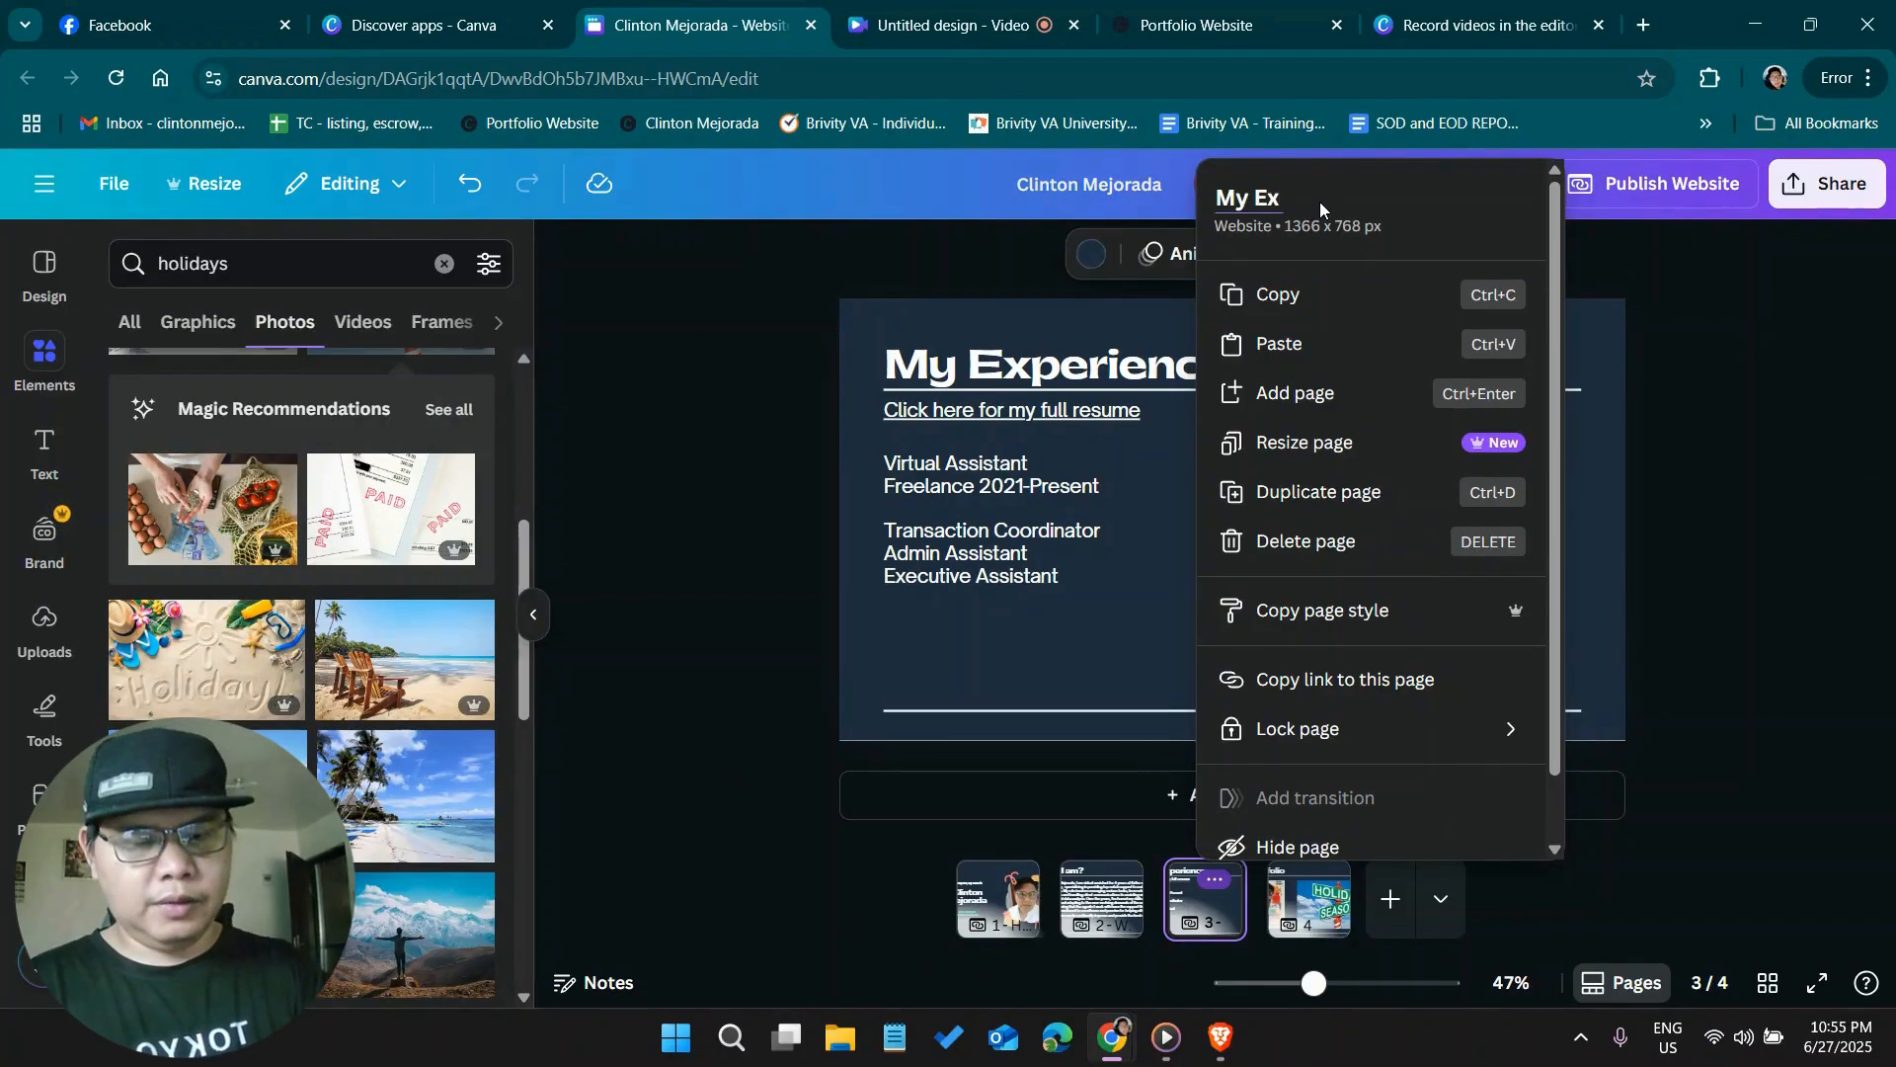
pyautogui.write('perience')
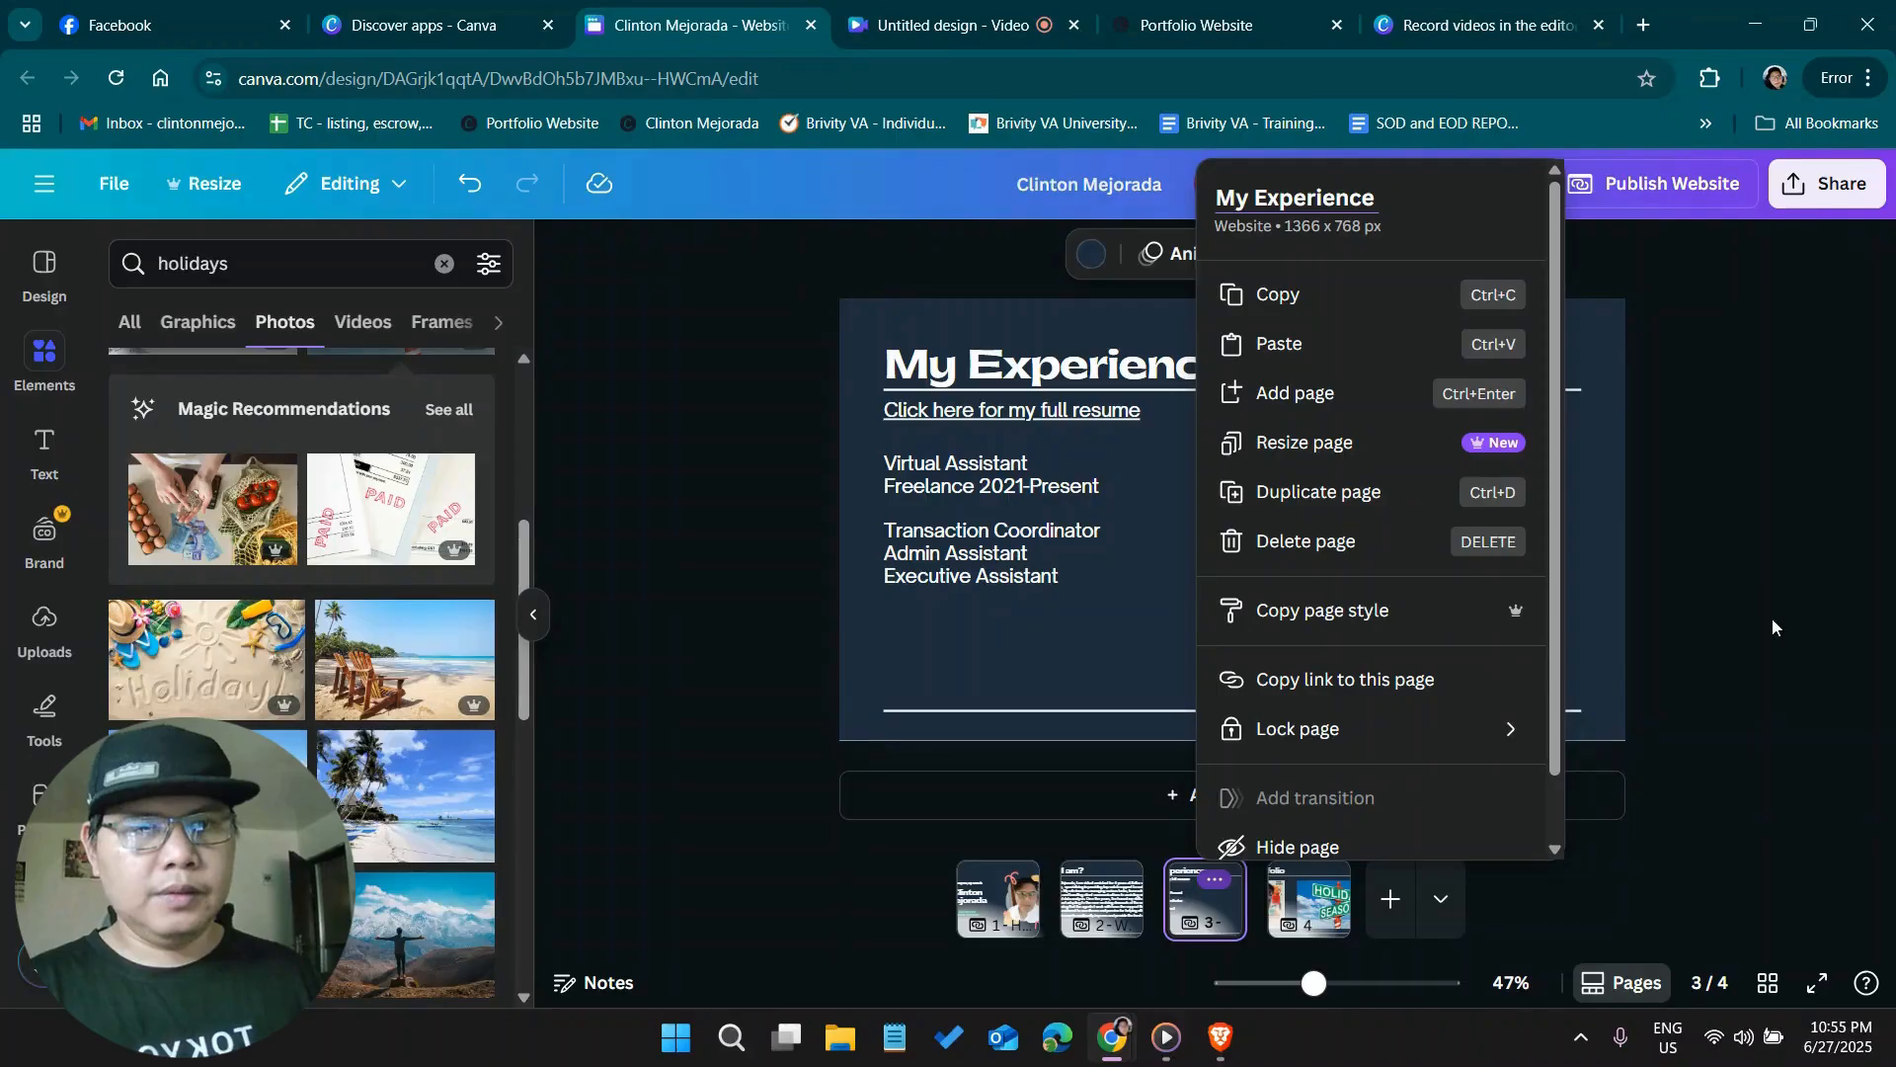
pyautogui.press('Return')
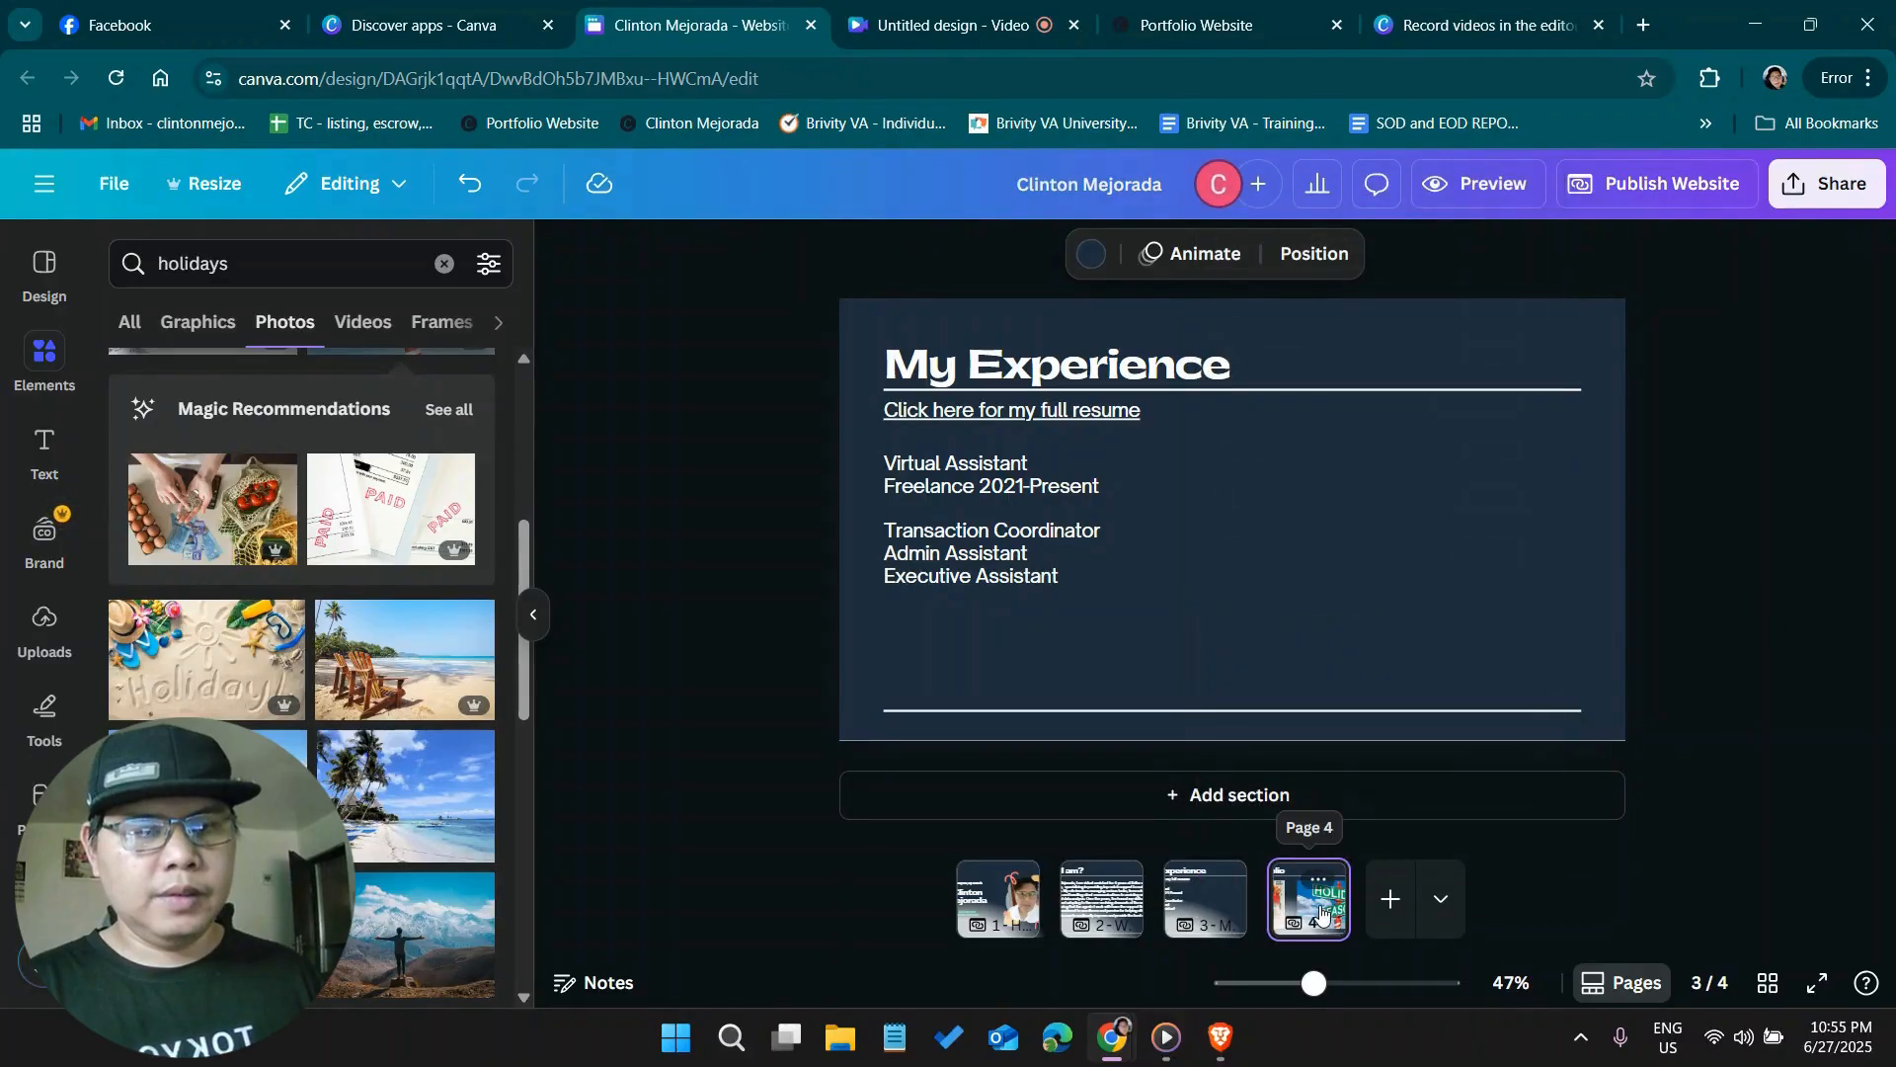
# Give the fourth page the page title "Portfolio"
pyautogui.click(1311, 889)
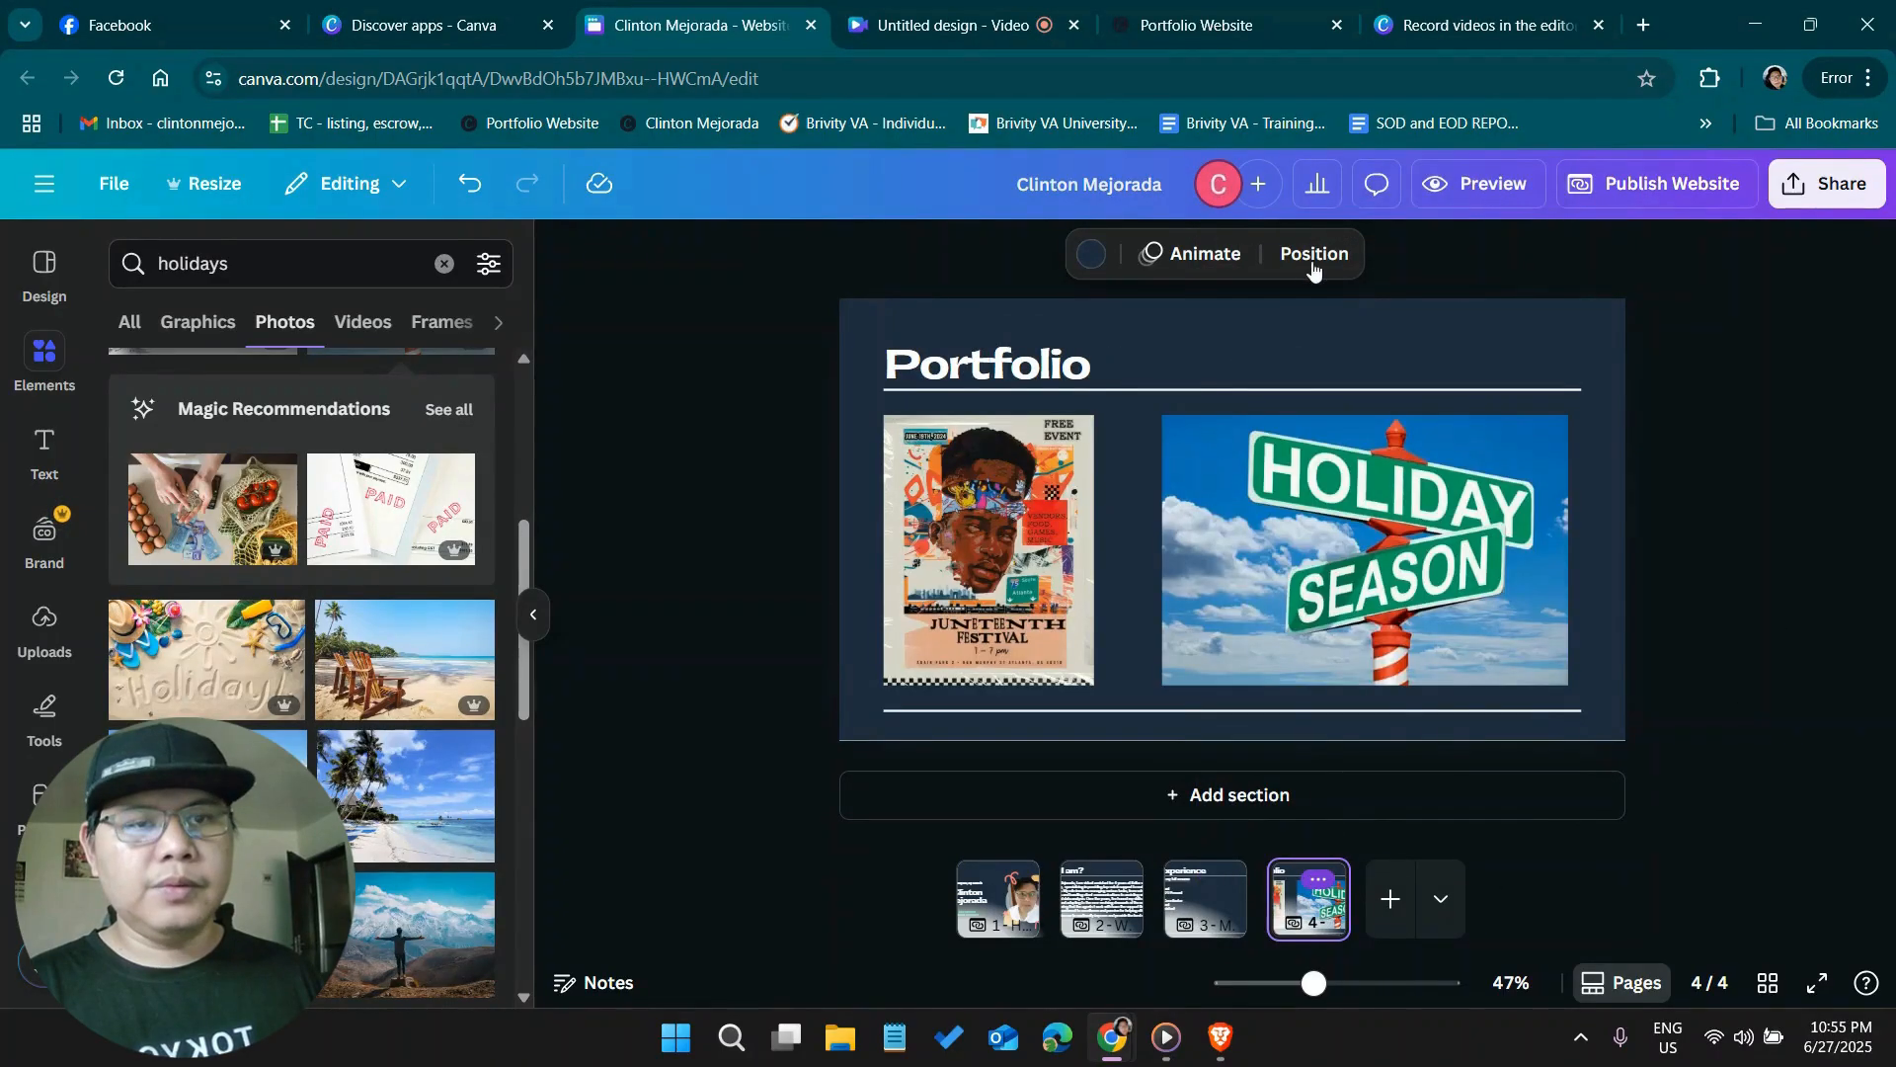
pyautogui.click(1314, 881)
pyautogui.click(1401, 198)
pyautogui.write('Port')
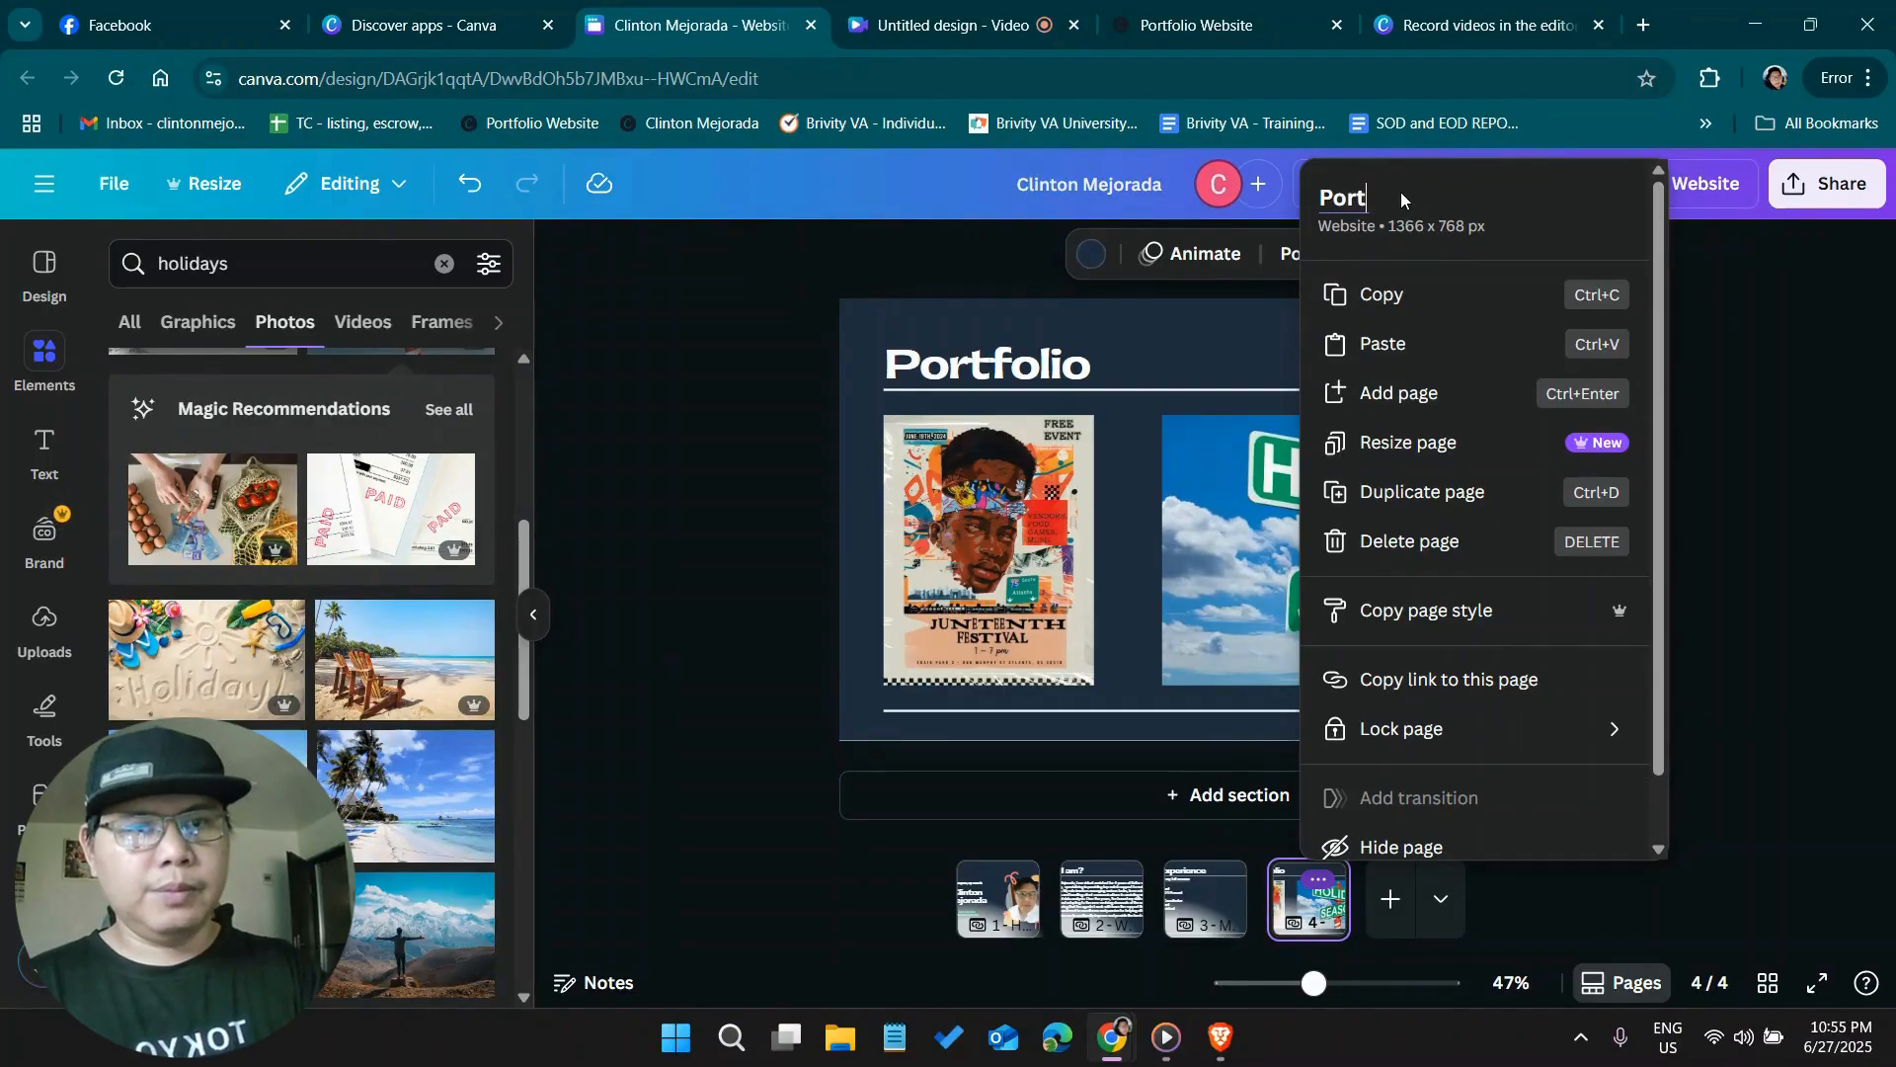
pyautogui.write('folio')
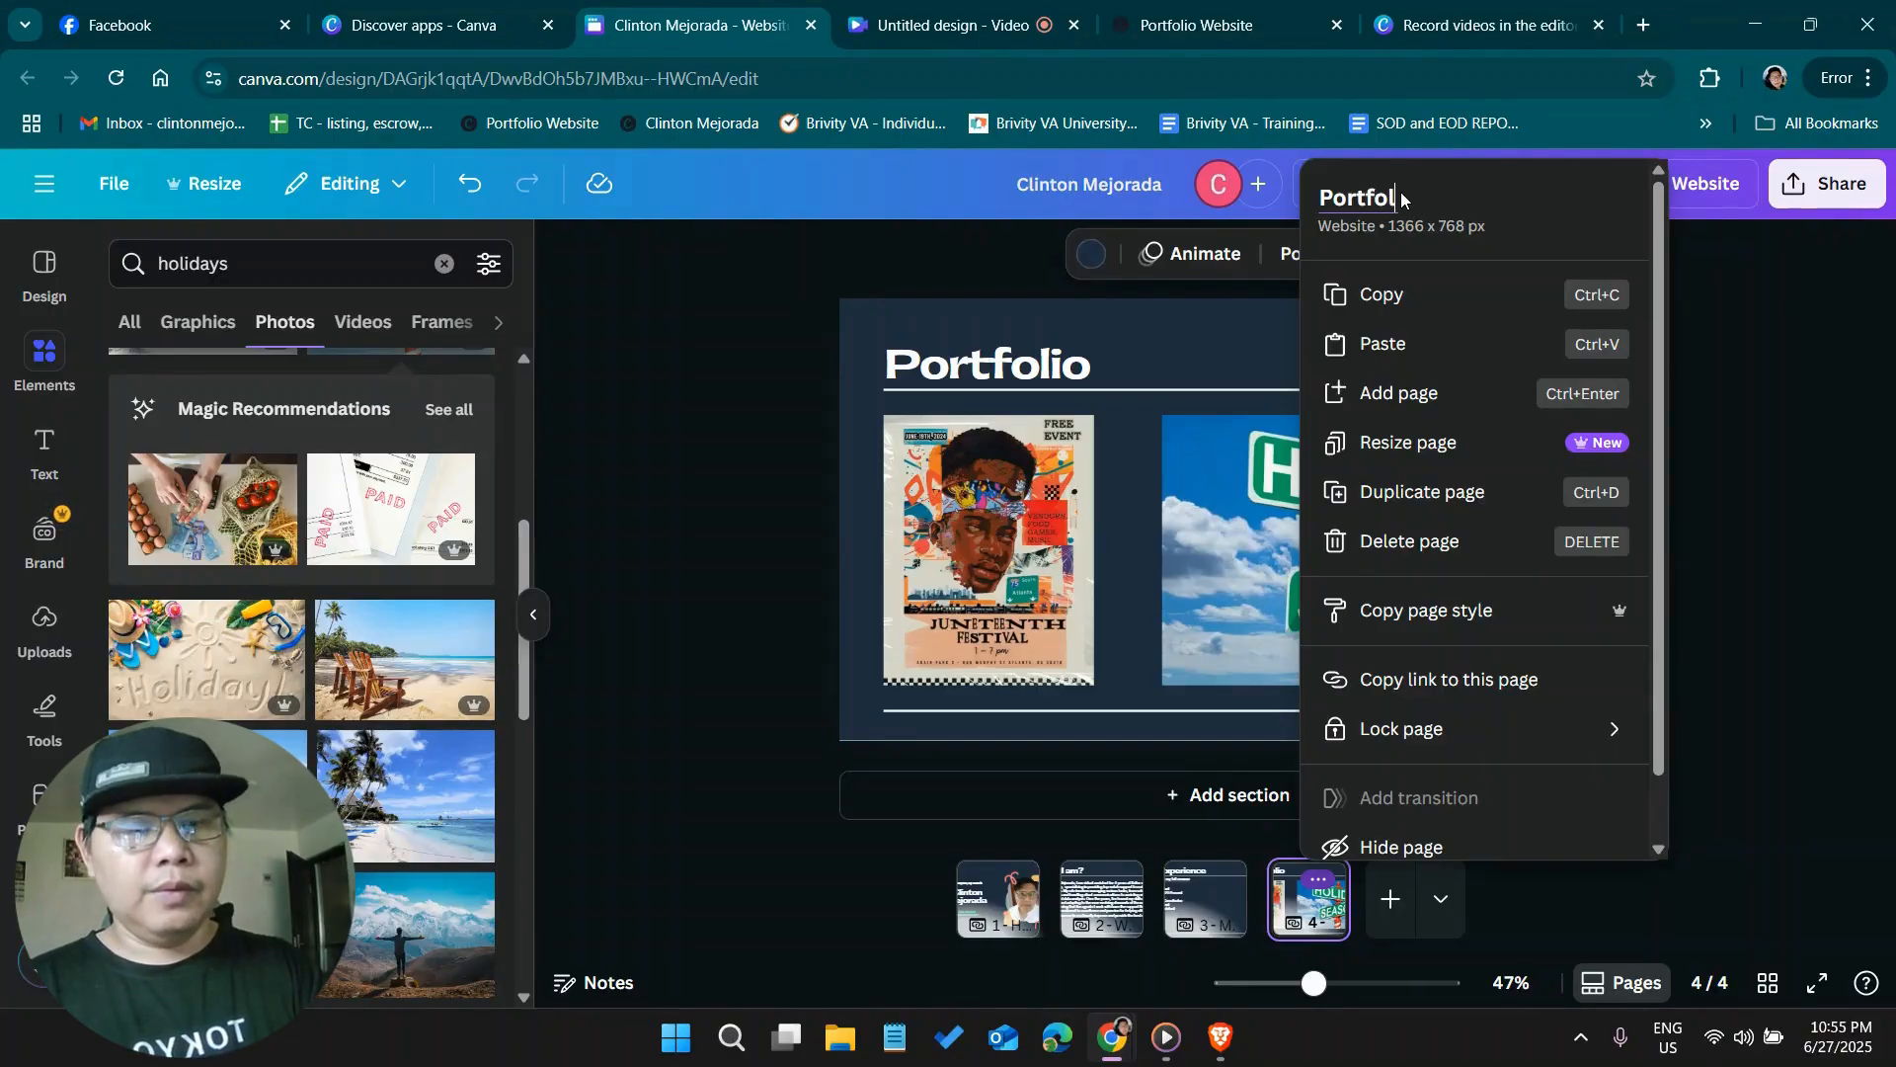
pyautogui.click(1843, 454)
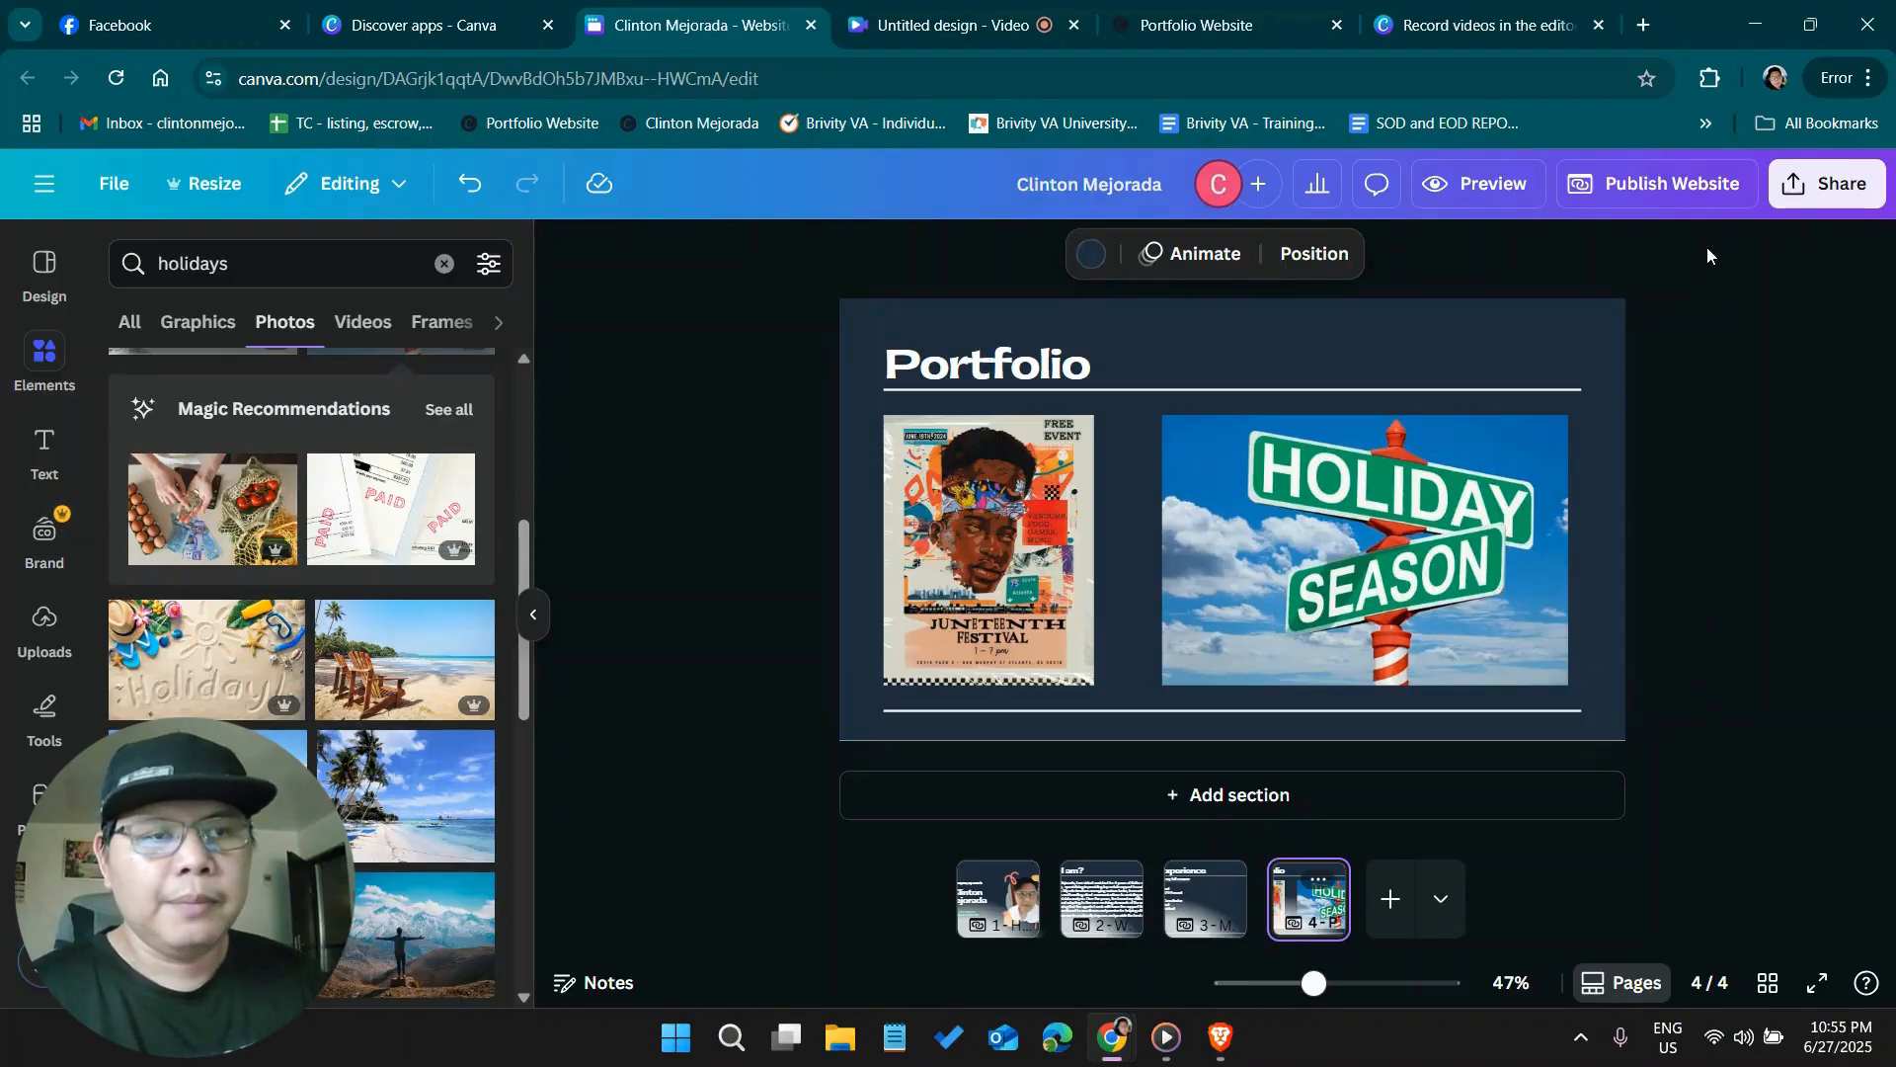
# Publish the website on the free my.canva.site domain, using the owner's first name followed by "samplepotfolio" as the site address
pyautogui.click(1656, 185)
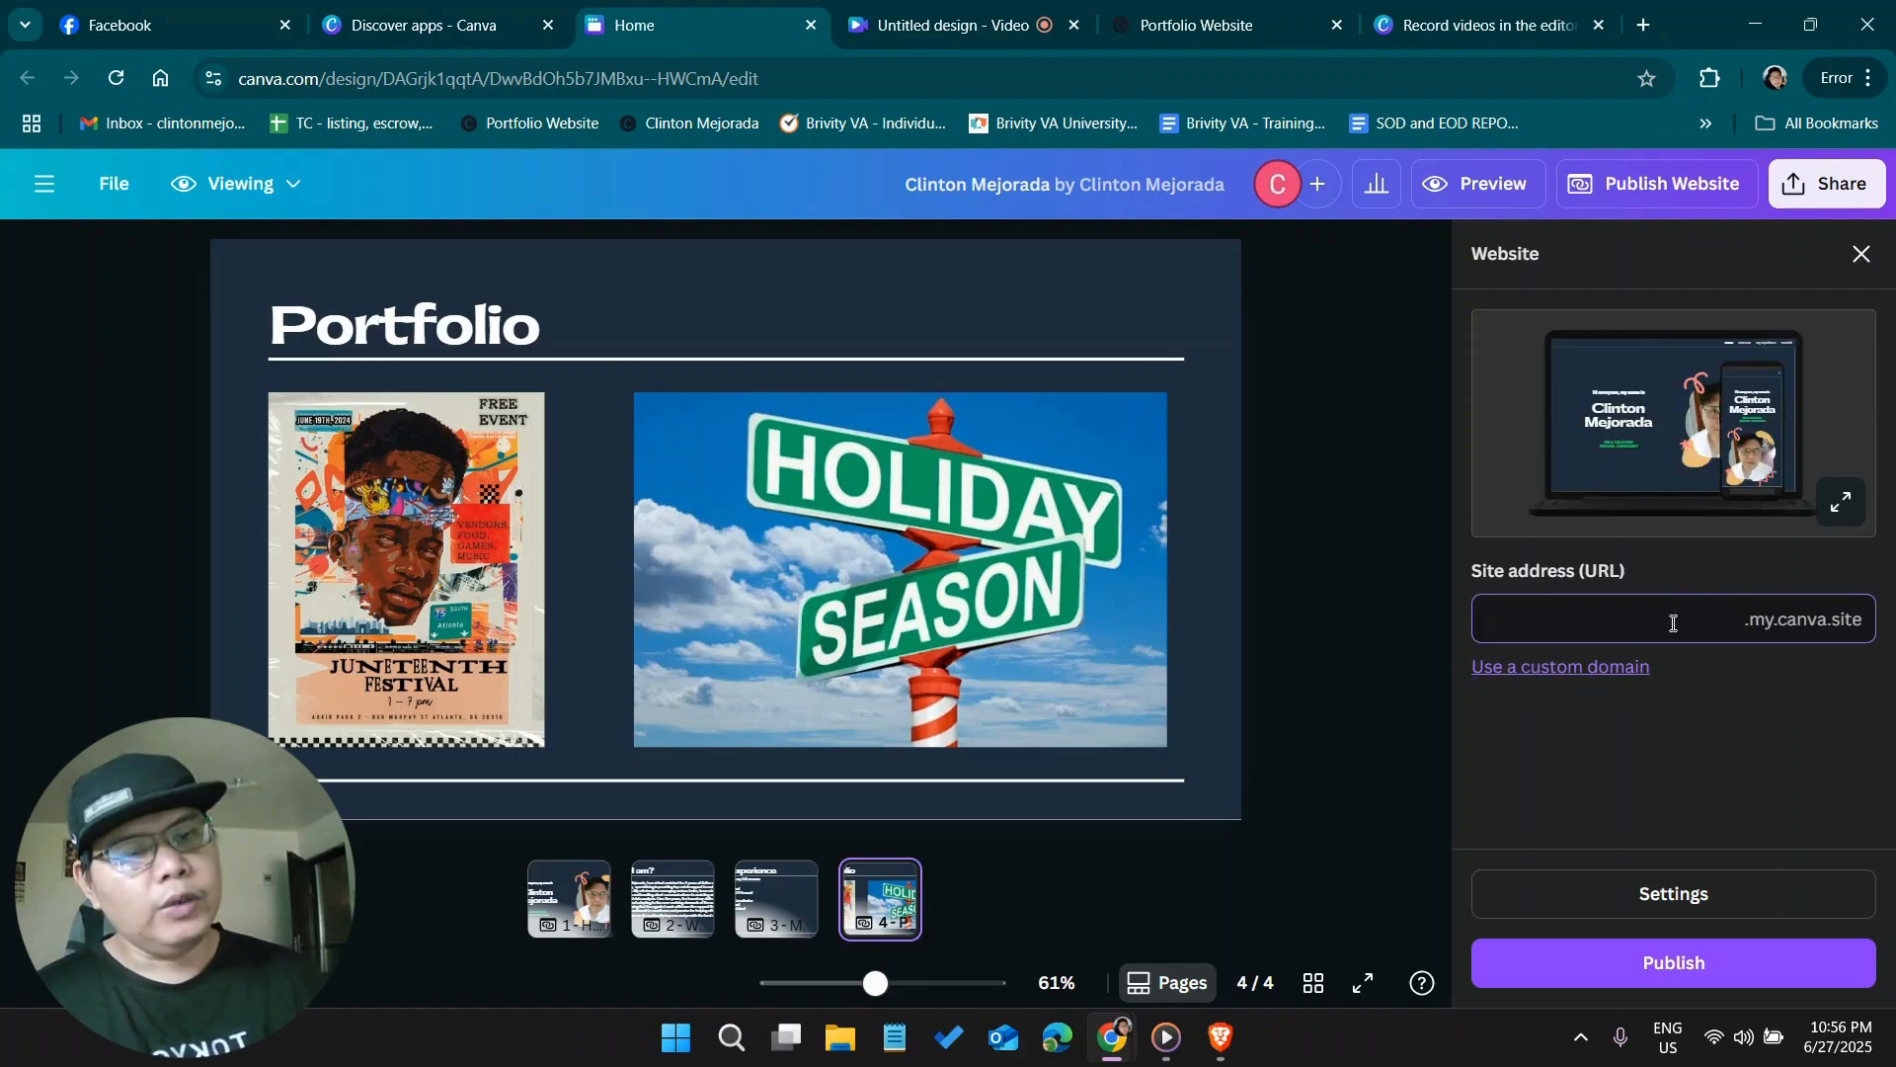
pyautogui.write('lin')
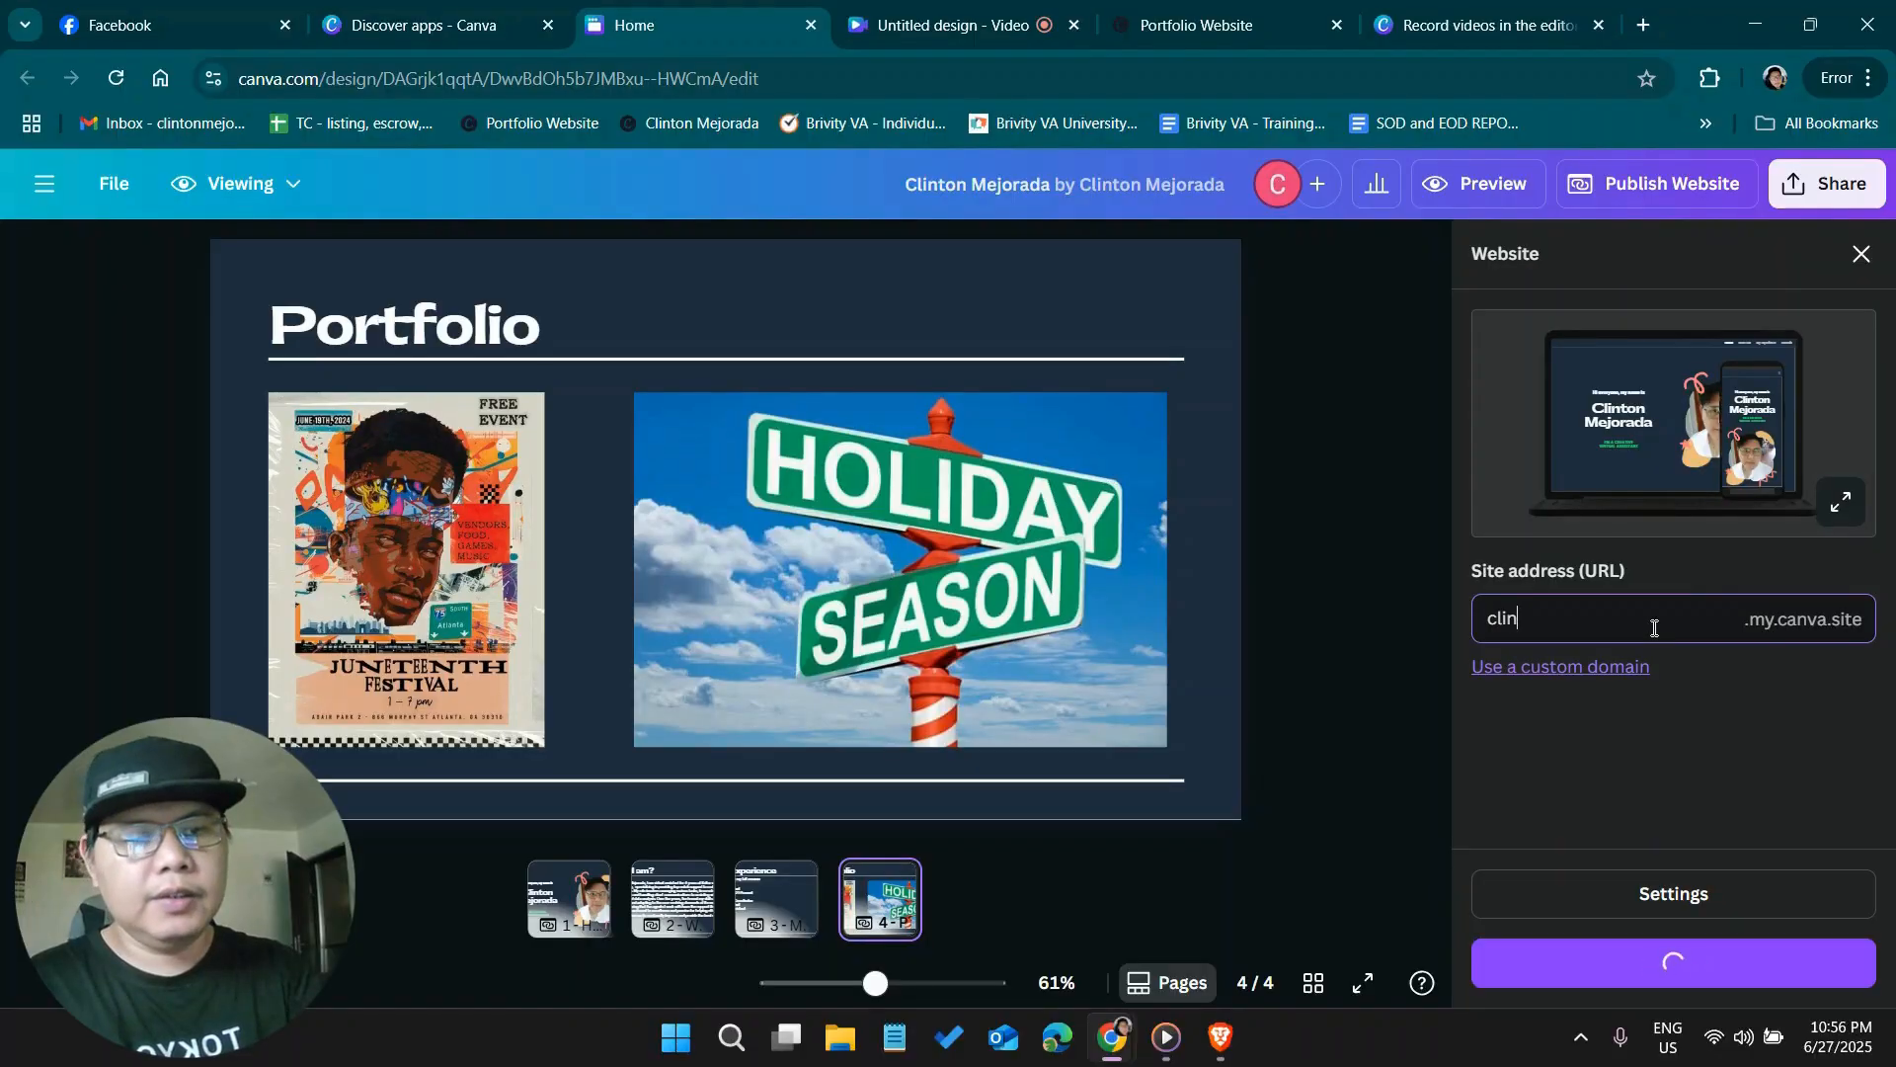
pyautogui.write('tonsamplepo')
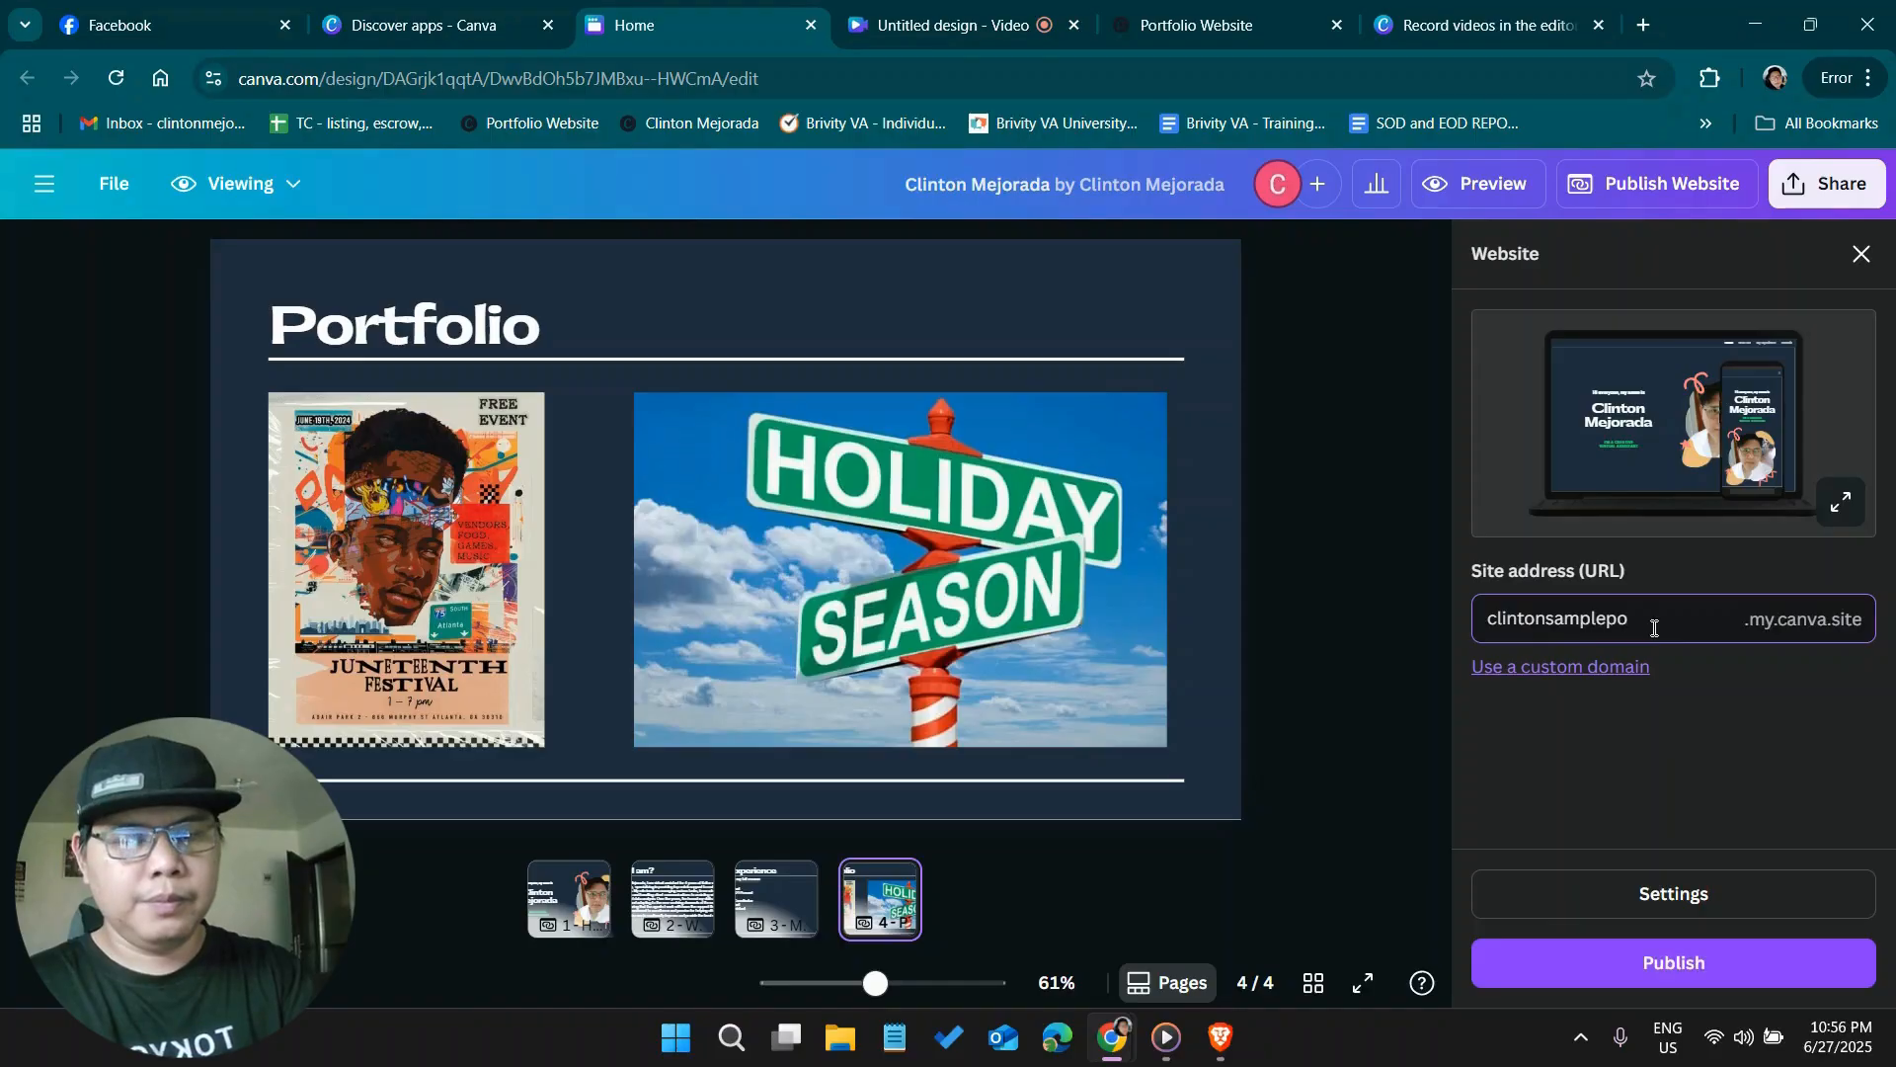
pyautogui.write('rtfolio')
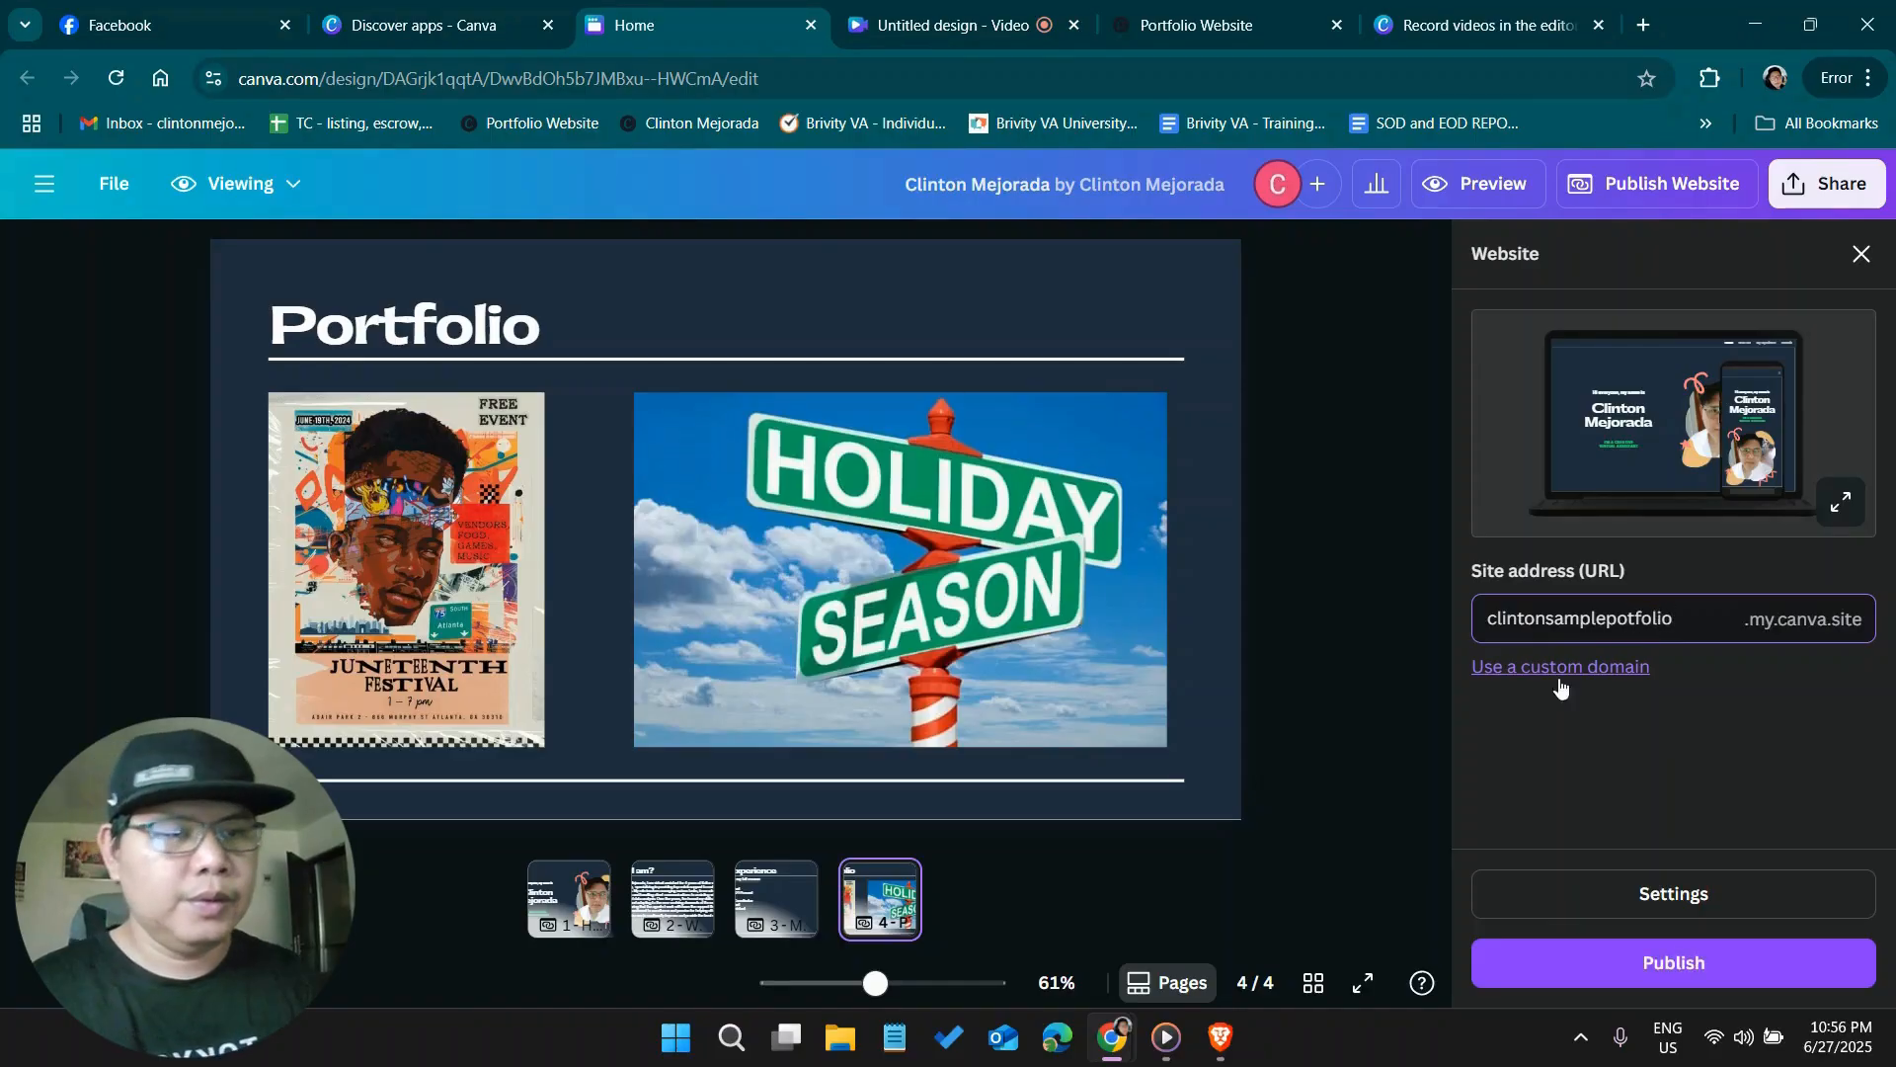
pyautogui.click(1719, 787)
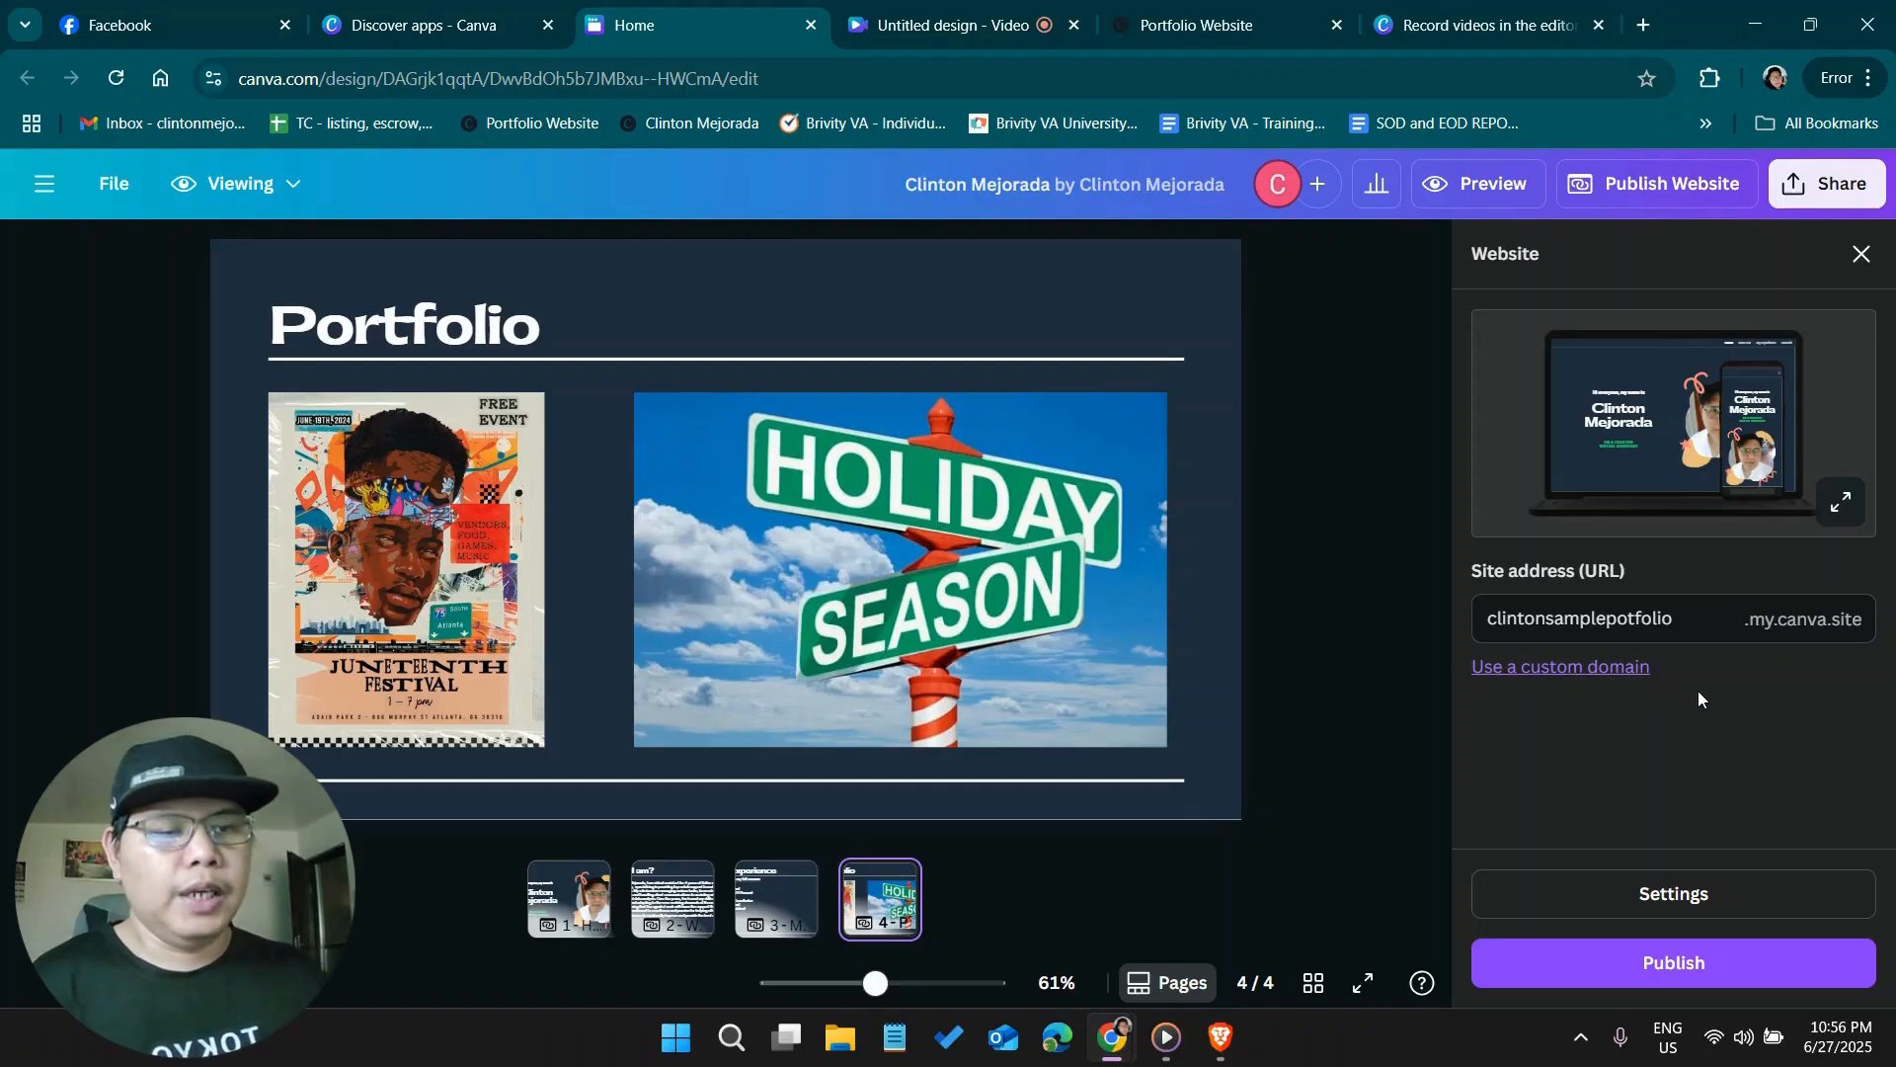
pyautogui.click(1702, 973)
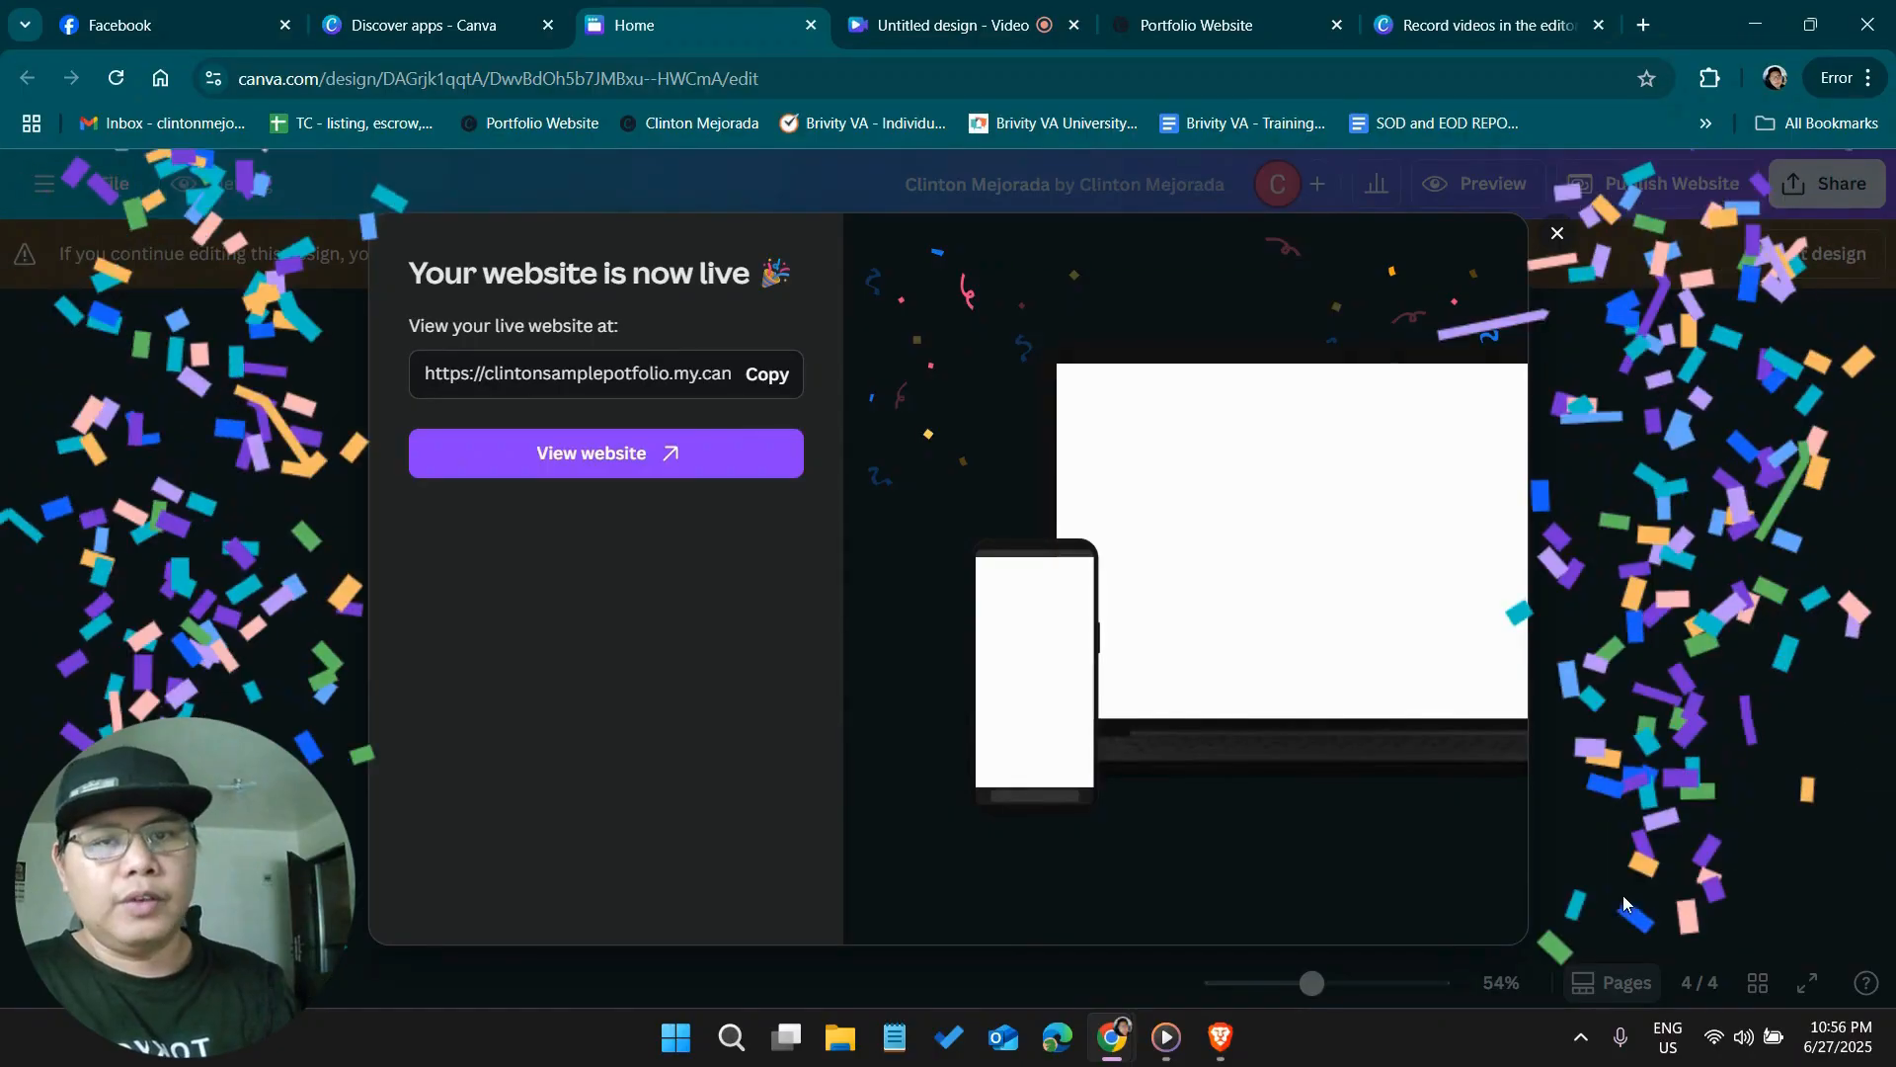
# Open the live website and check its Home, Who I am, My Experience and Portfolio sections through the navigation links
pyautogui.click(613, 455)
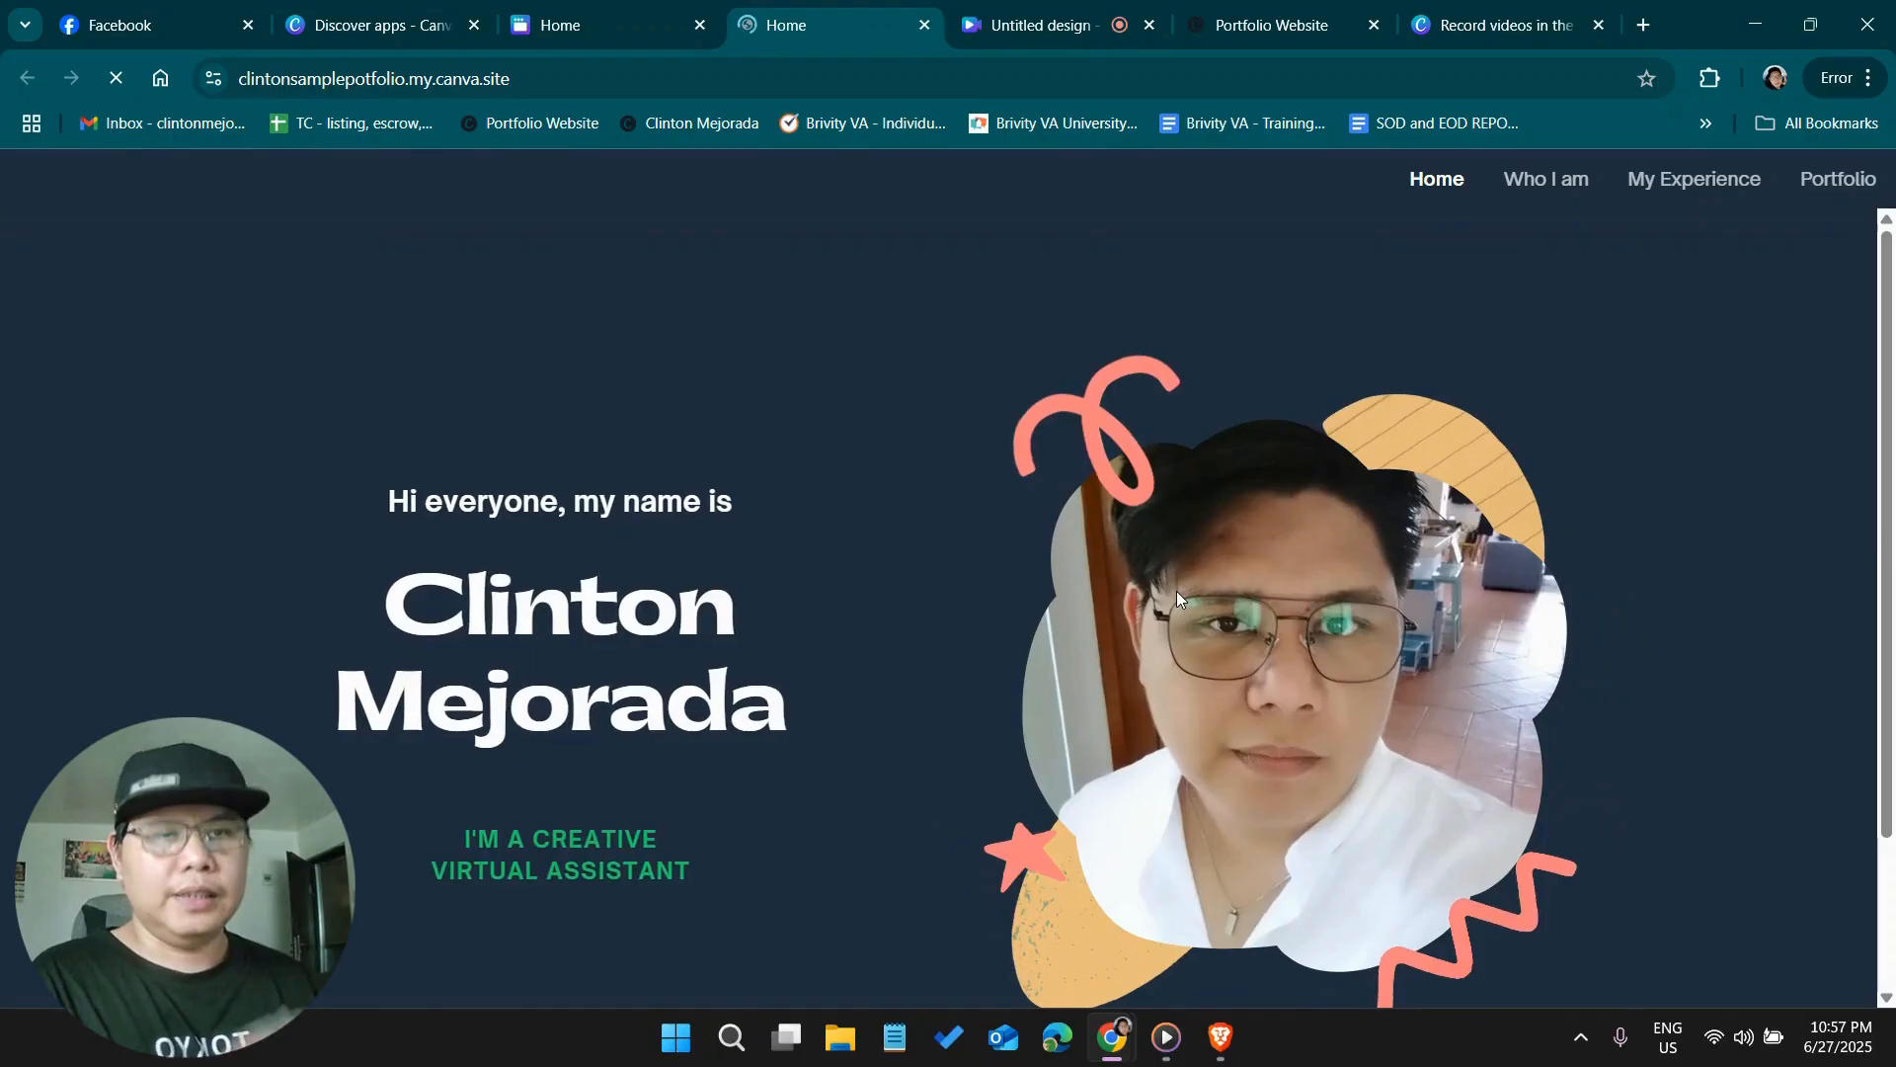
pyautogui.click(1436, 180)
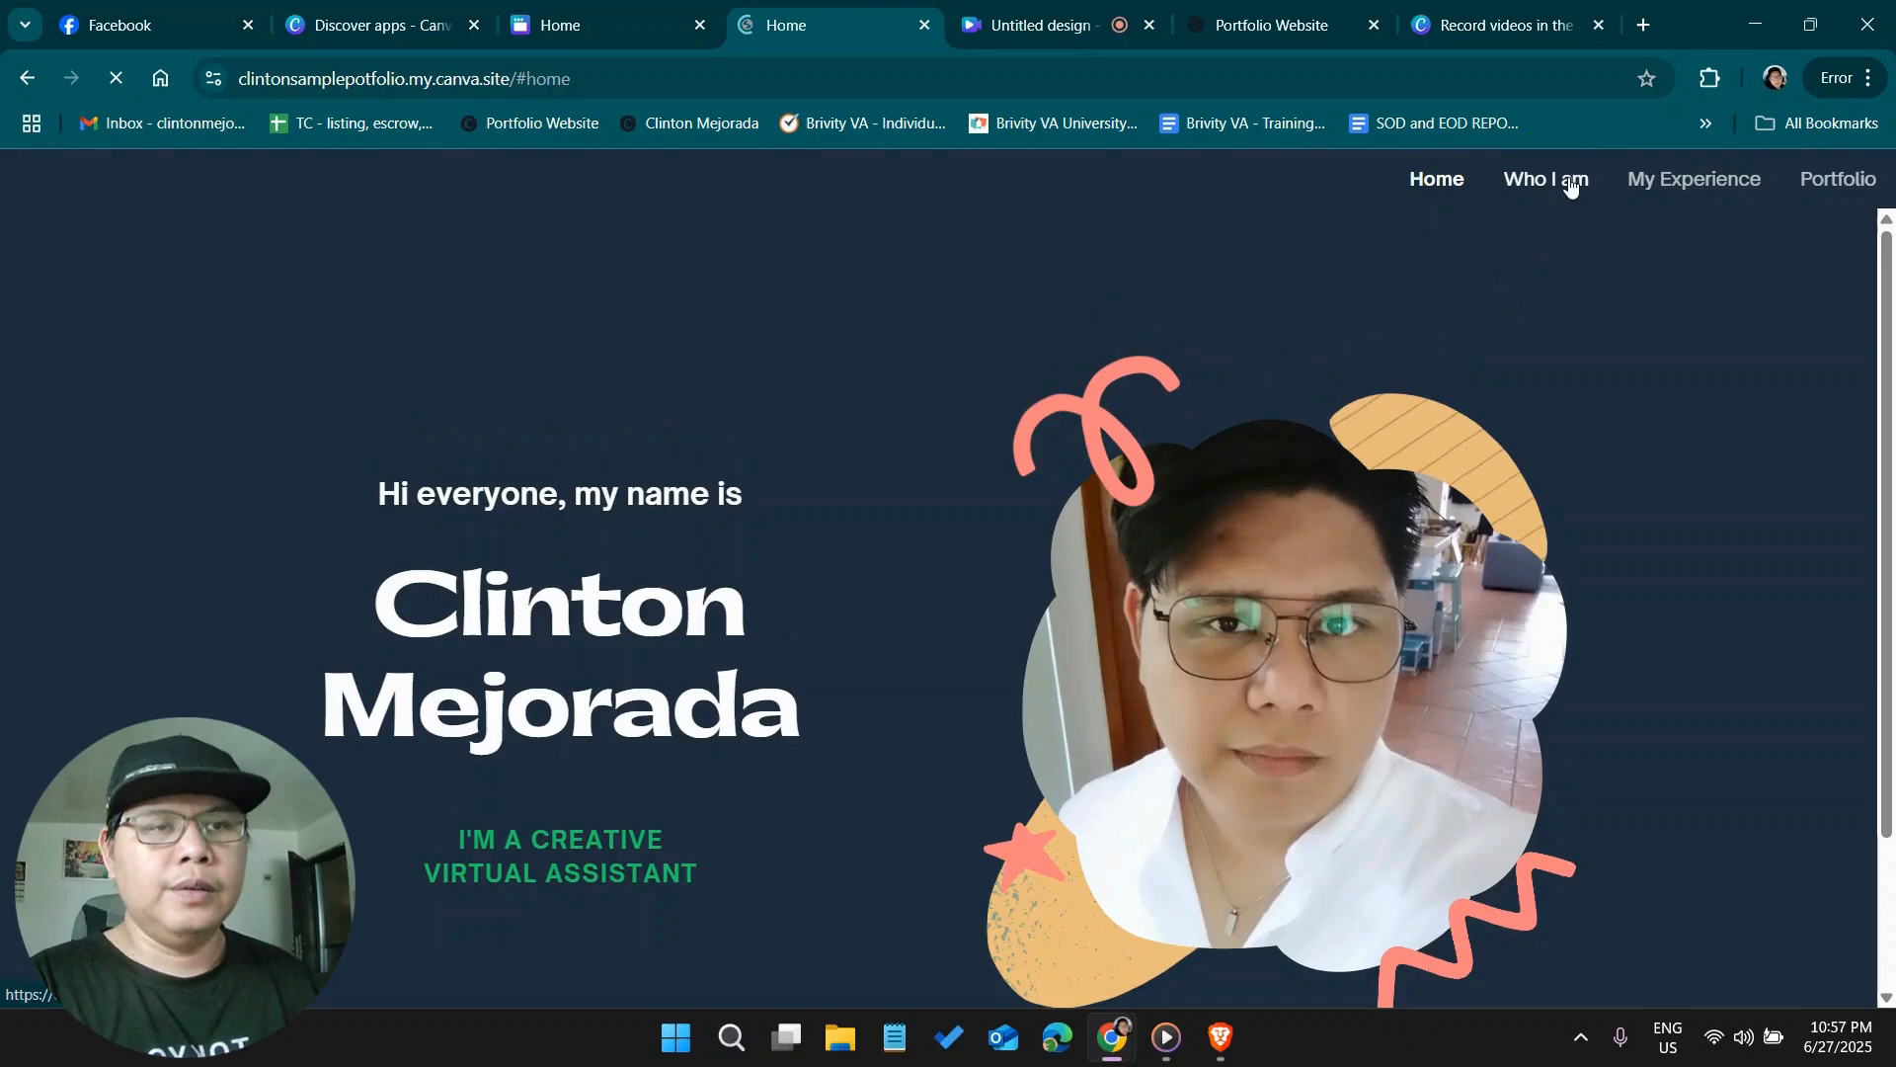
pyautogui.click(1567, 186)
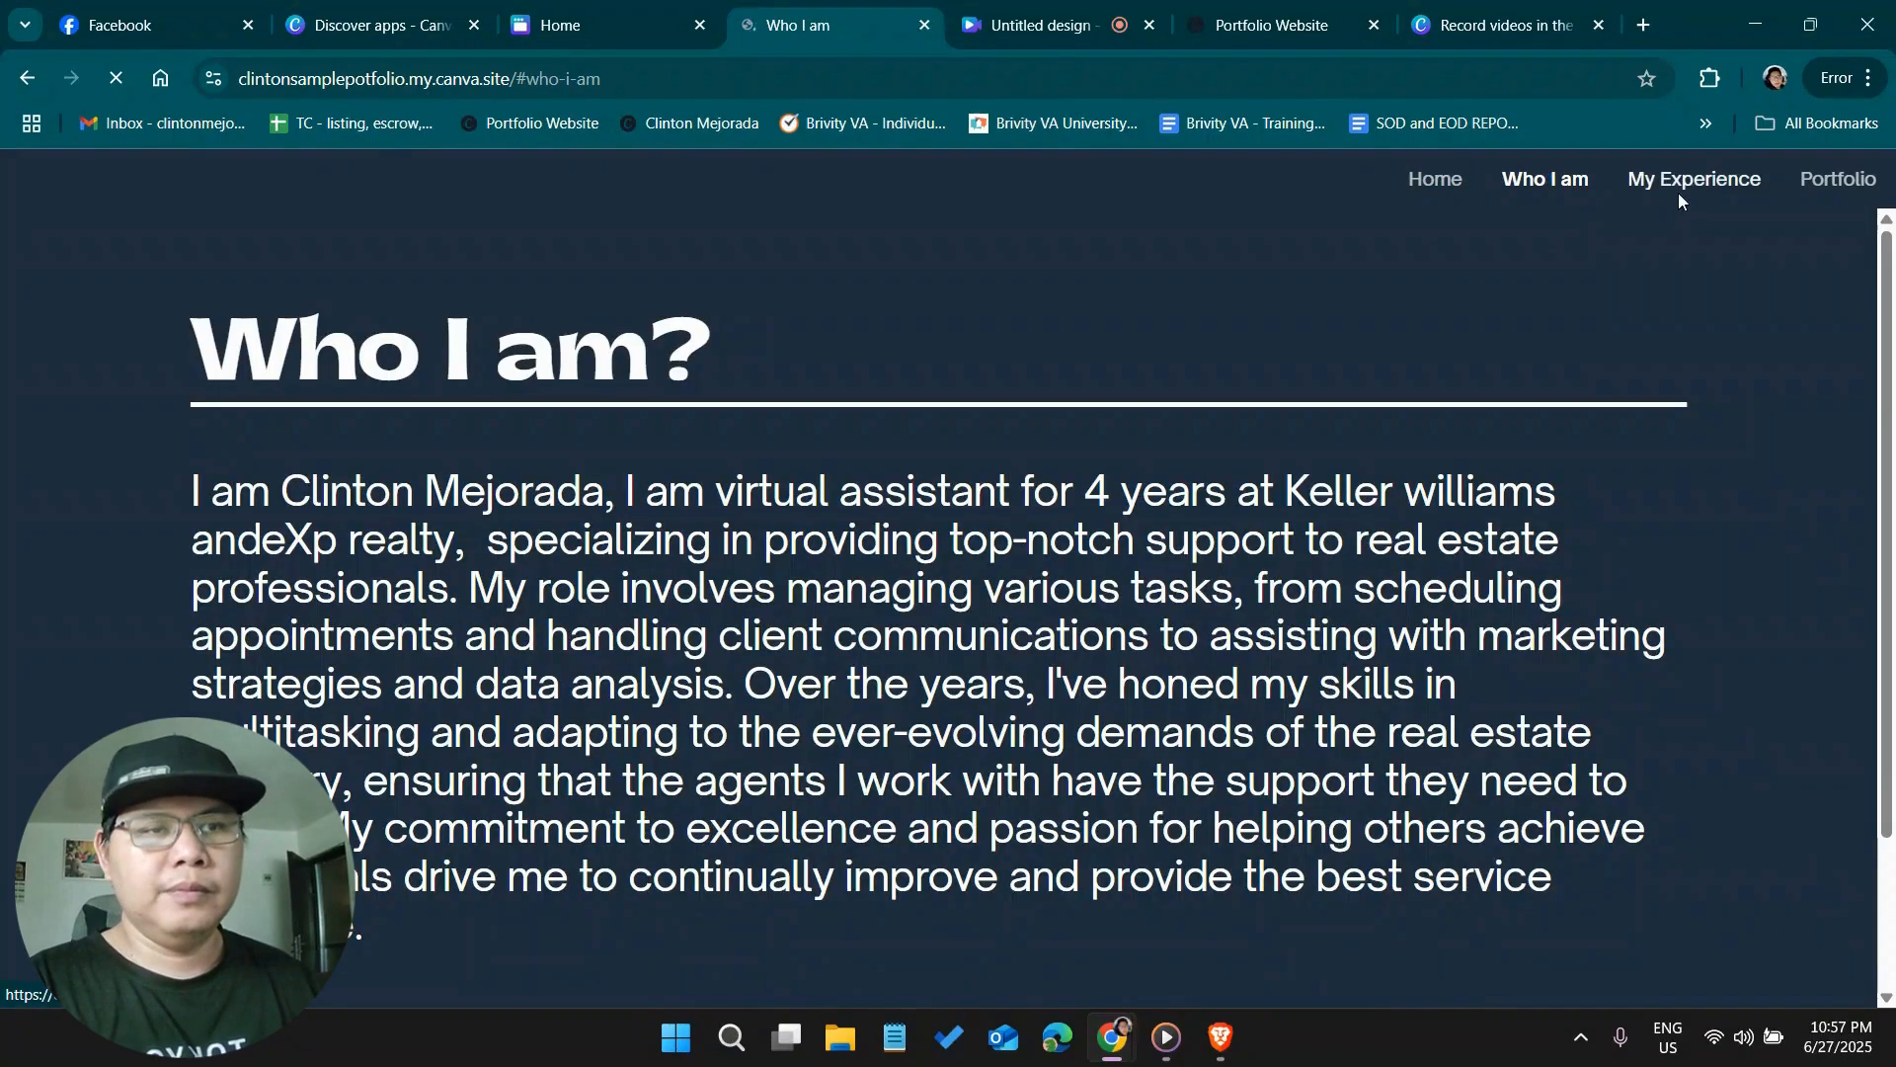
pyautogui.click(1684, 187)
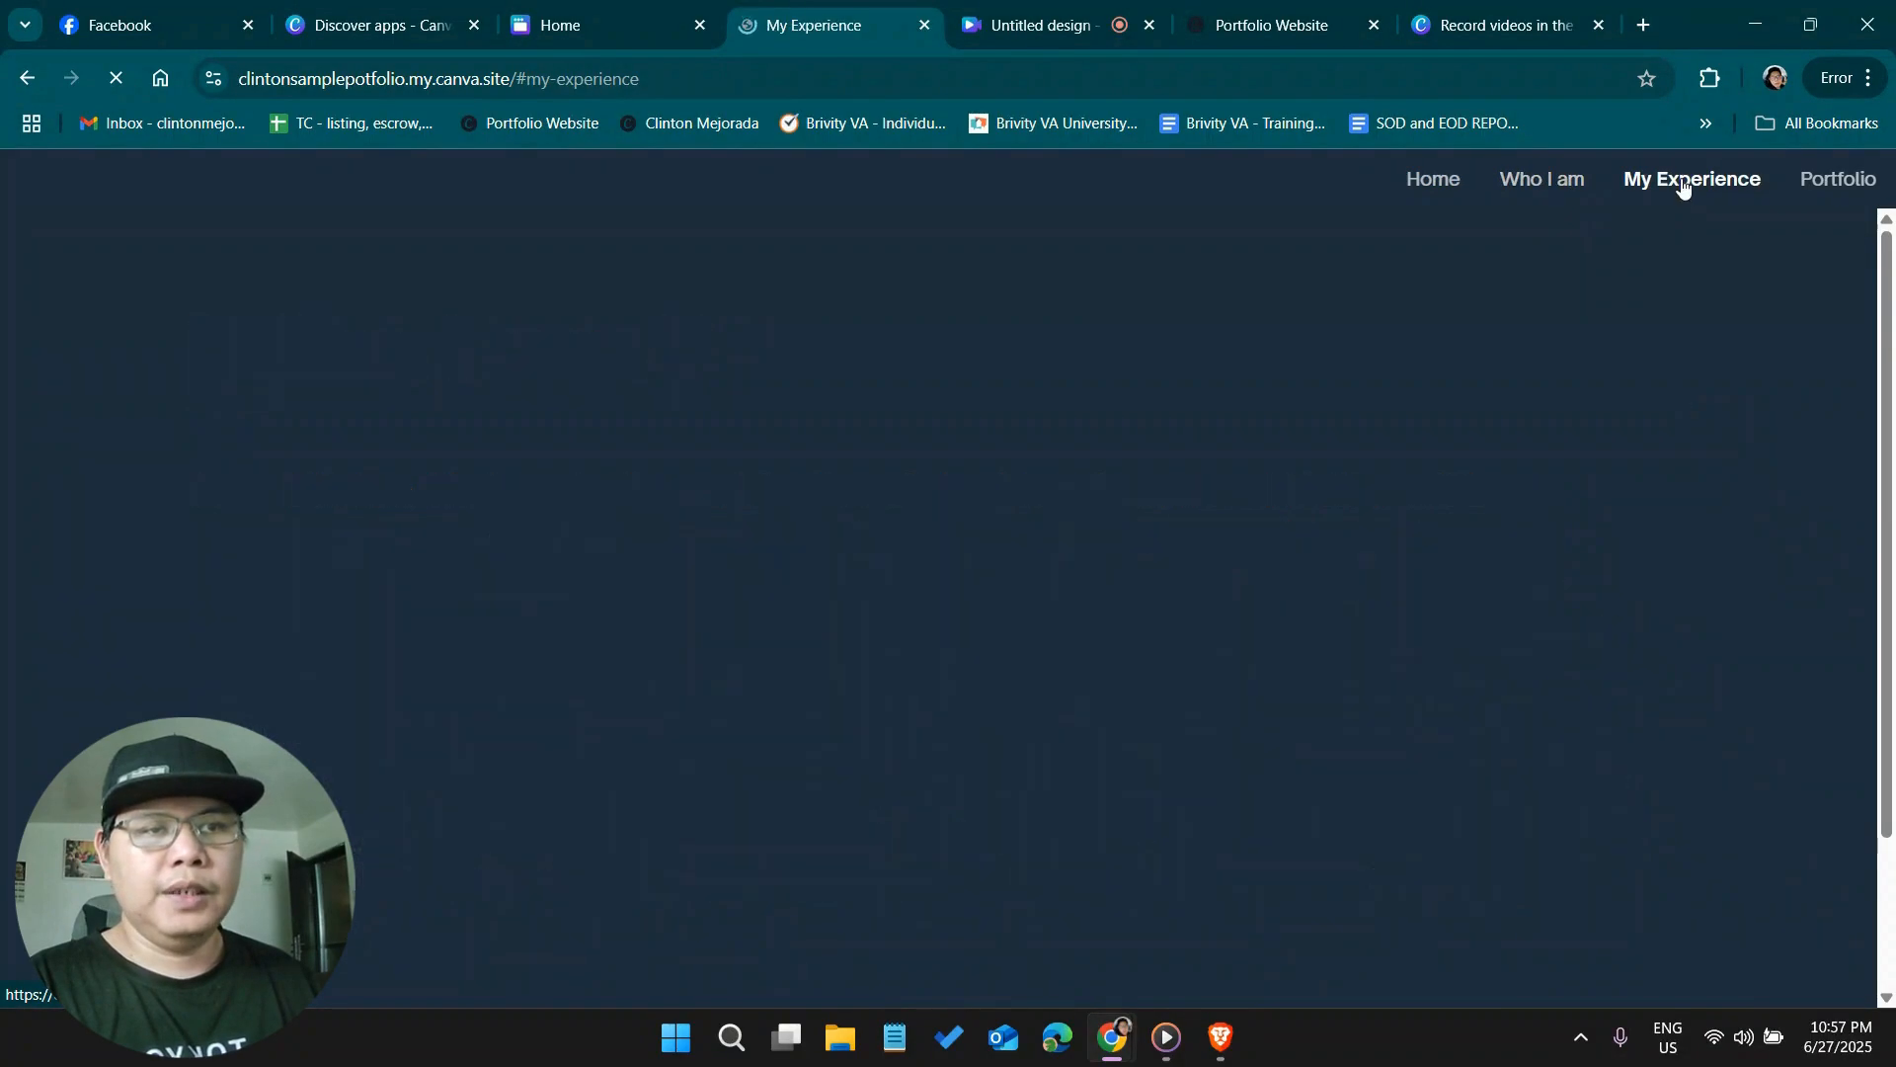
pyautogui.click(1807, 183)
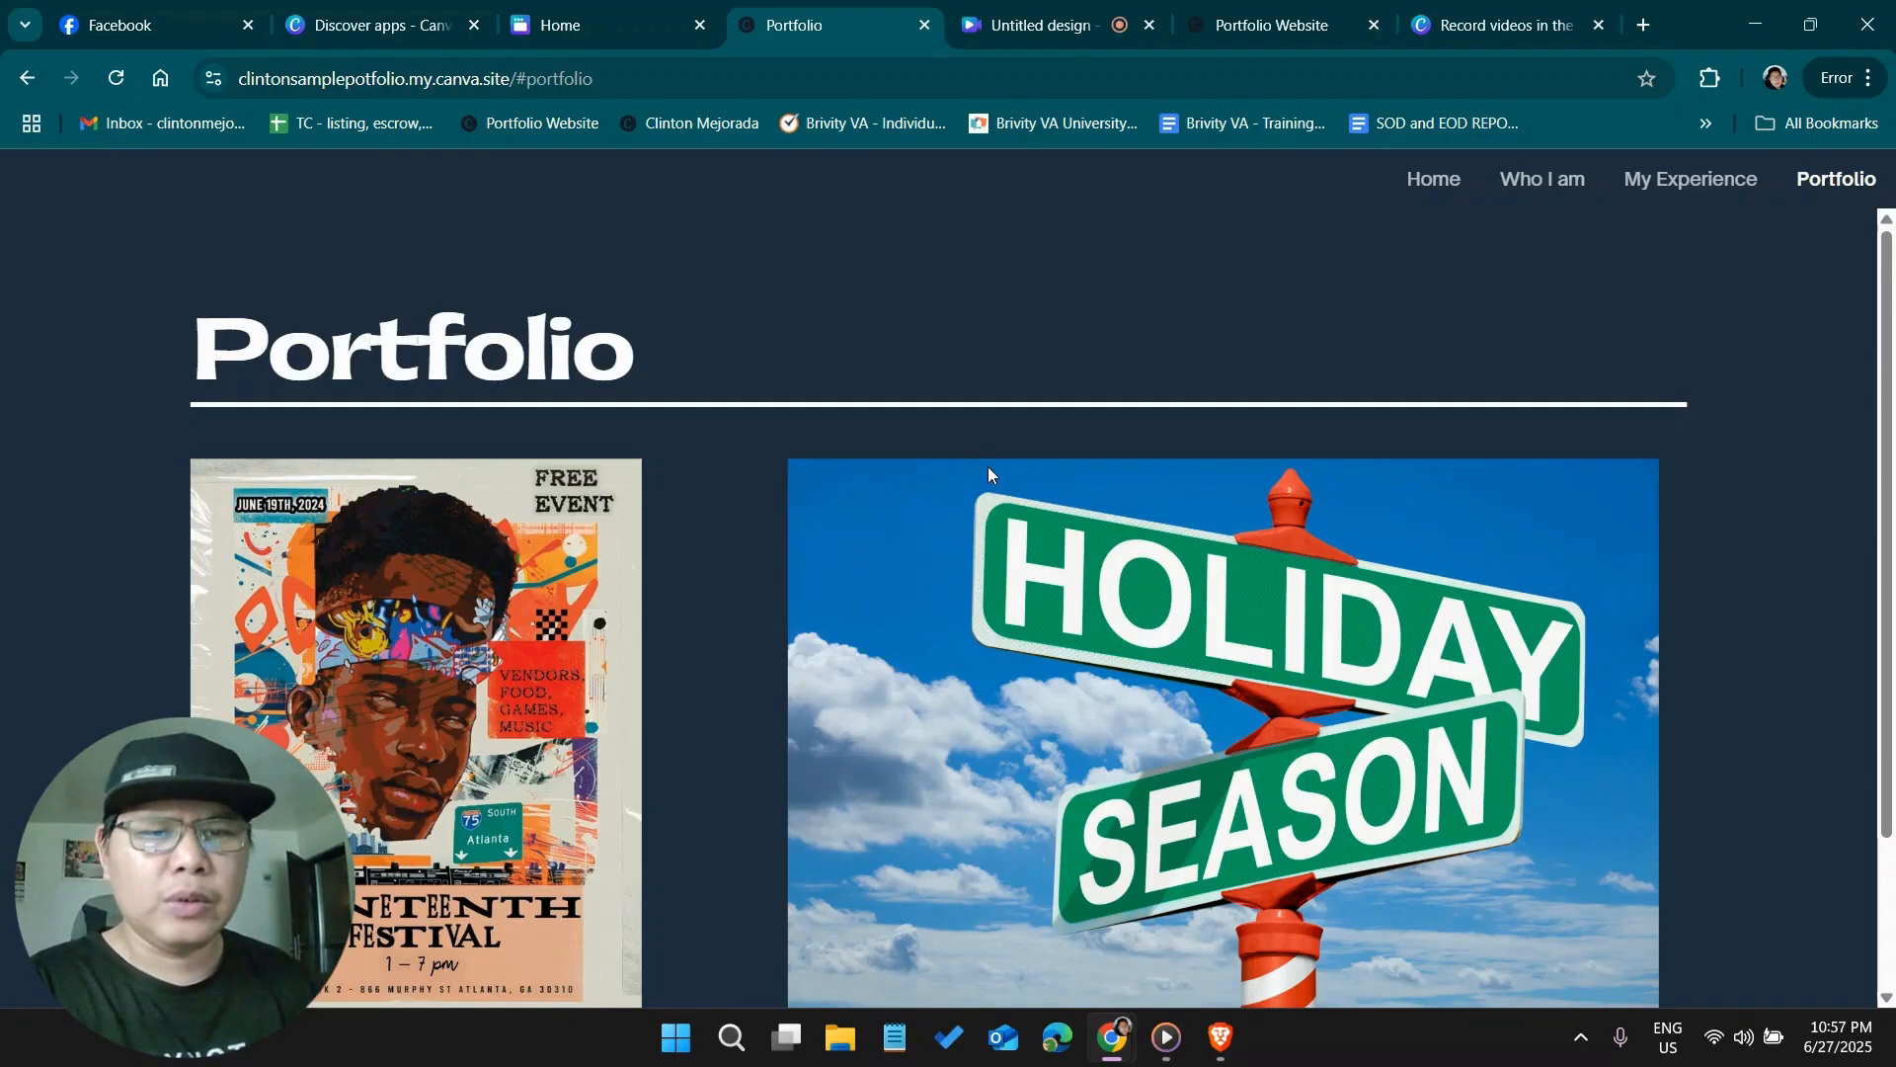
# Return to the design, reopen it for editing and apply the Corporate page animation to all pages, starting from the Home page
pyautogui.click(596, 12)
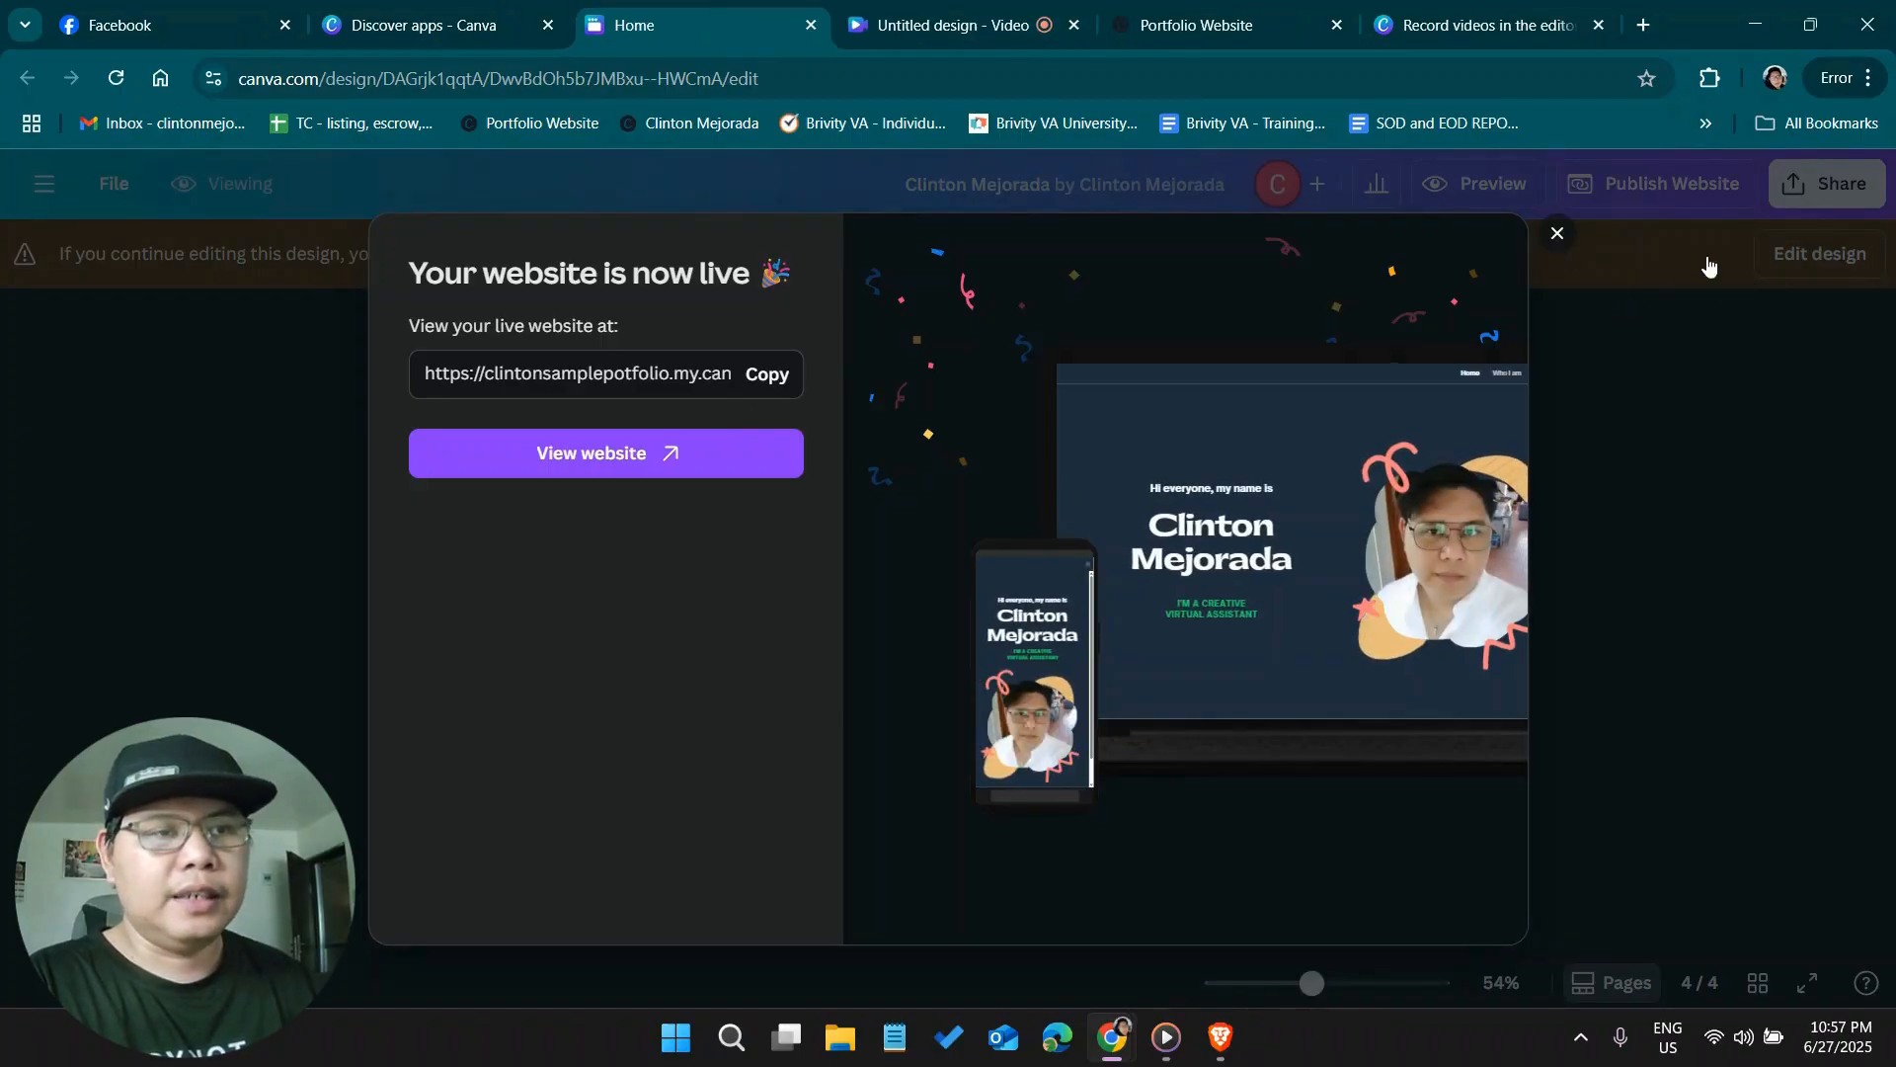
pyautogui.click(1586, 259)
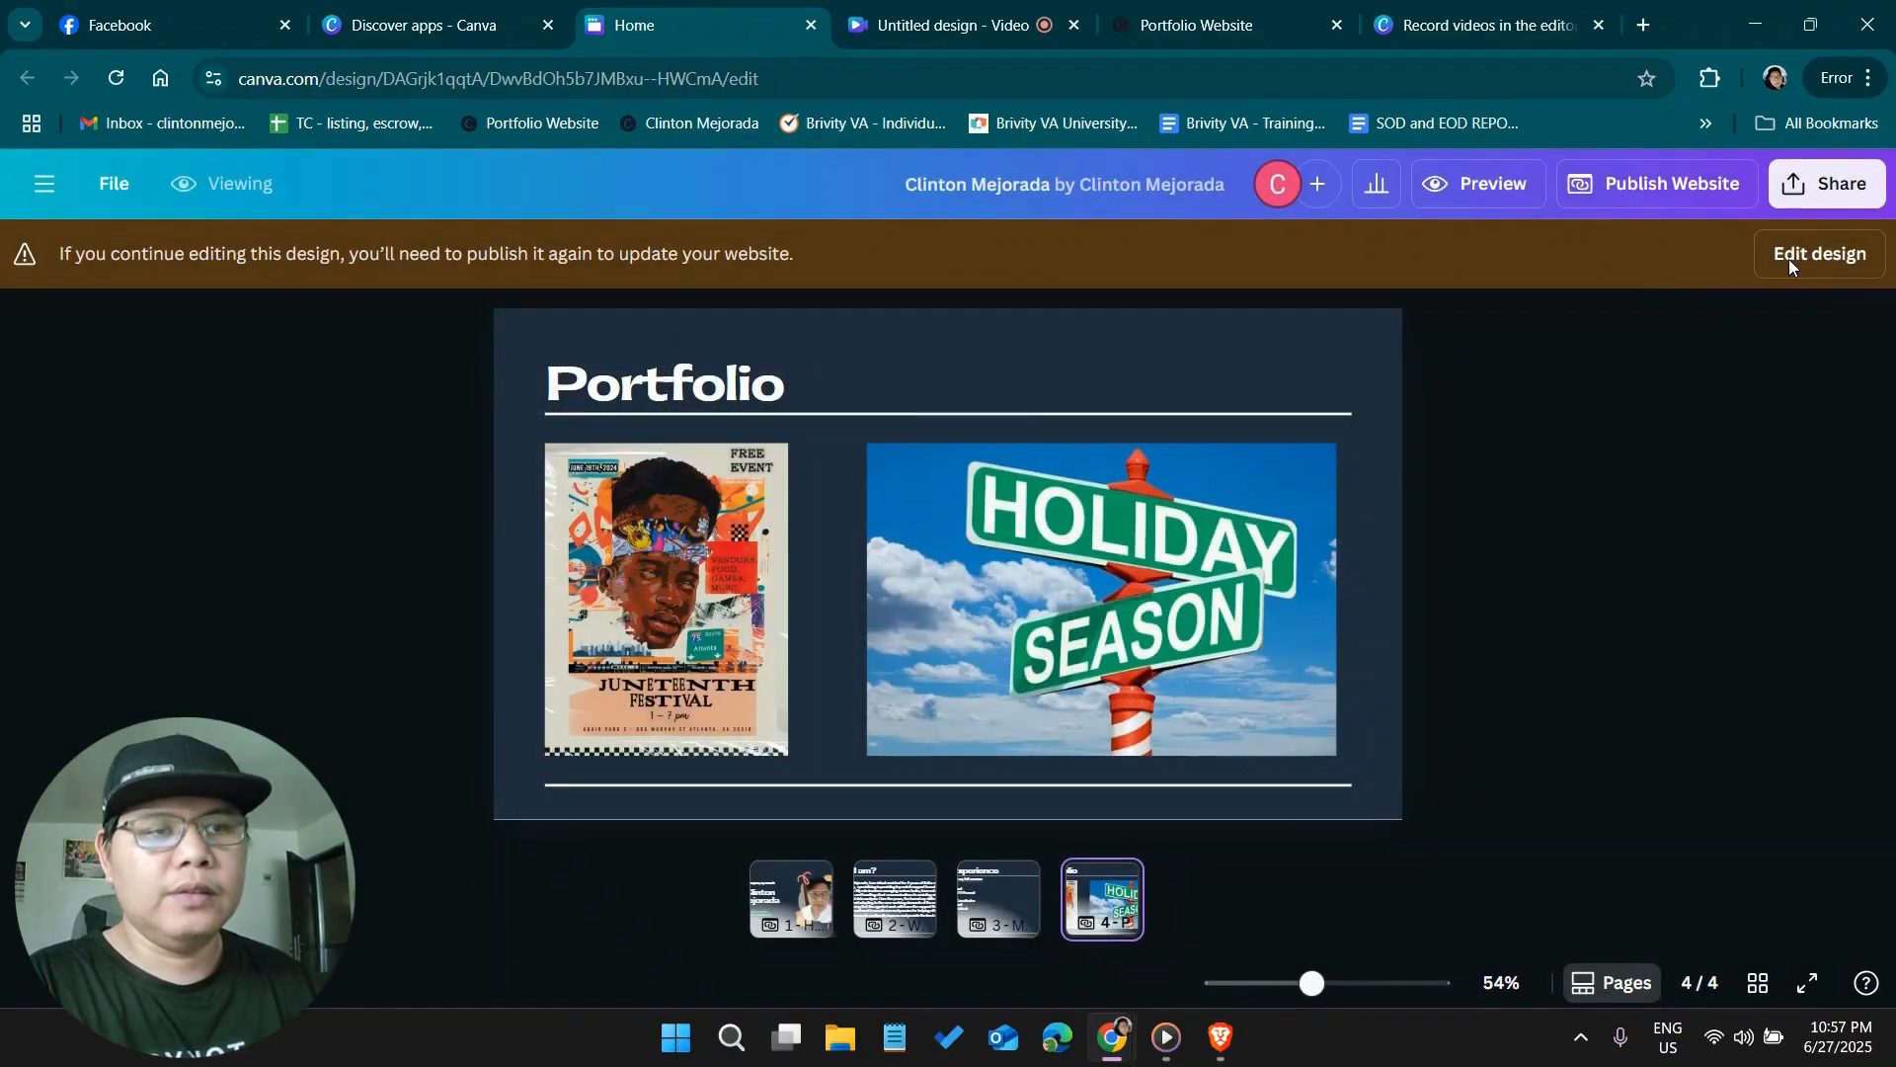
pyautogui.click(1788, 259)
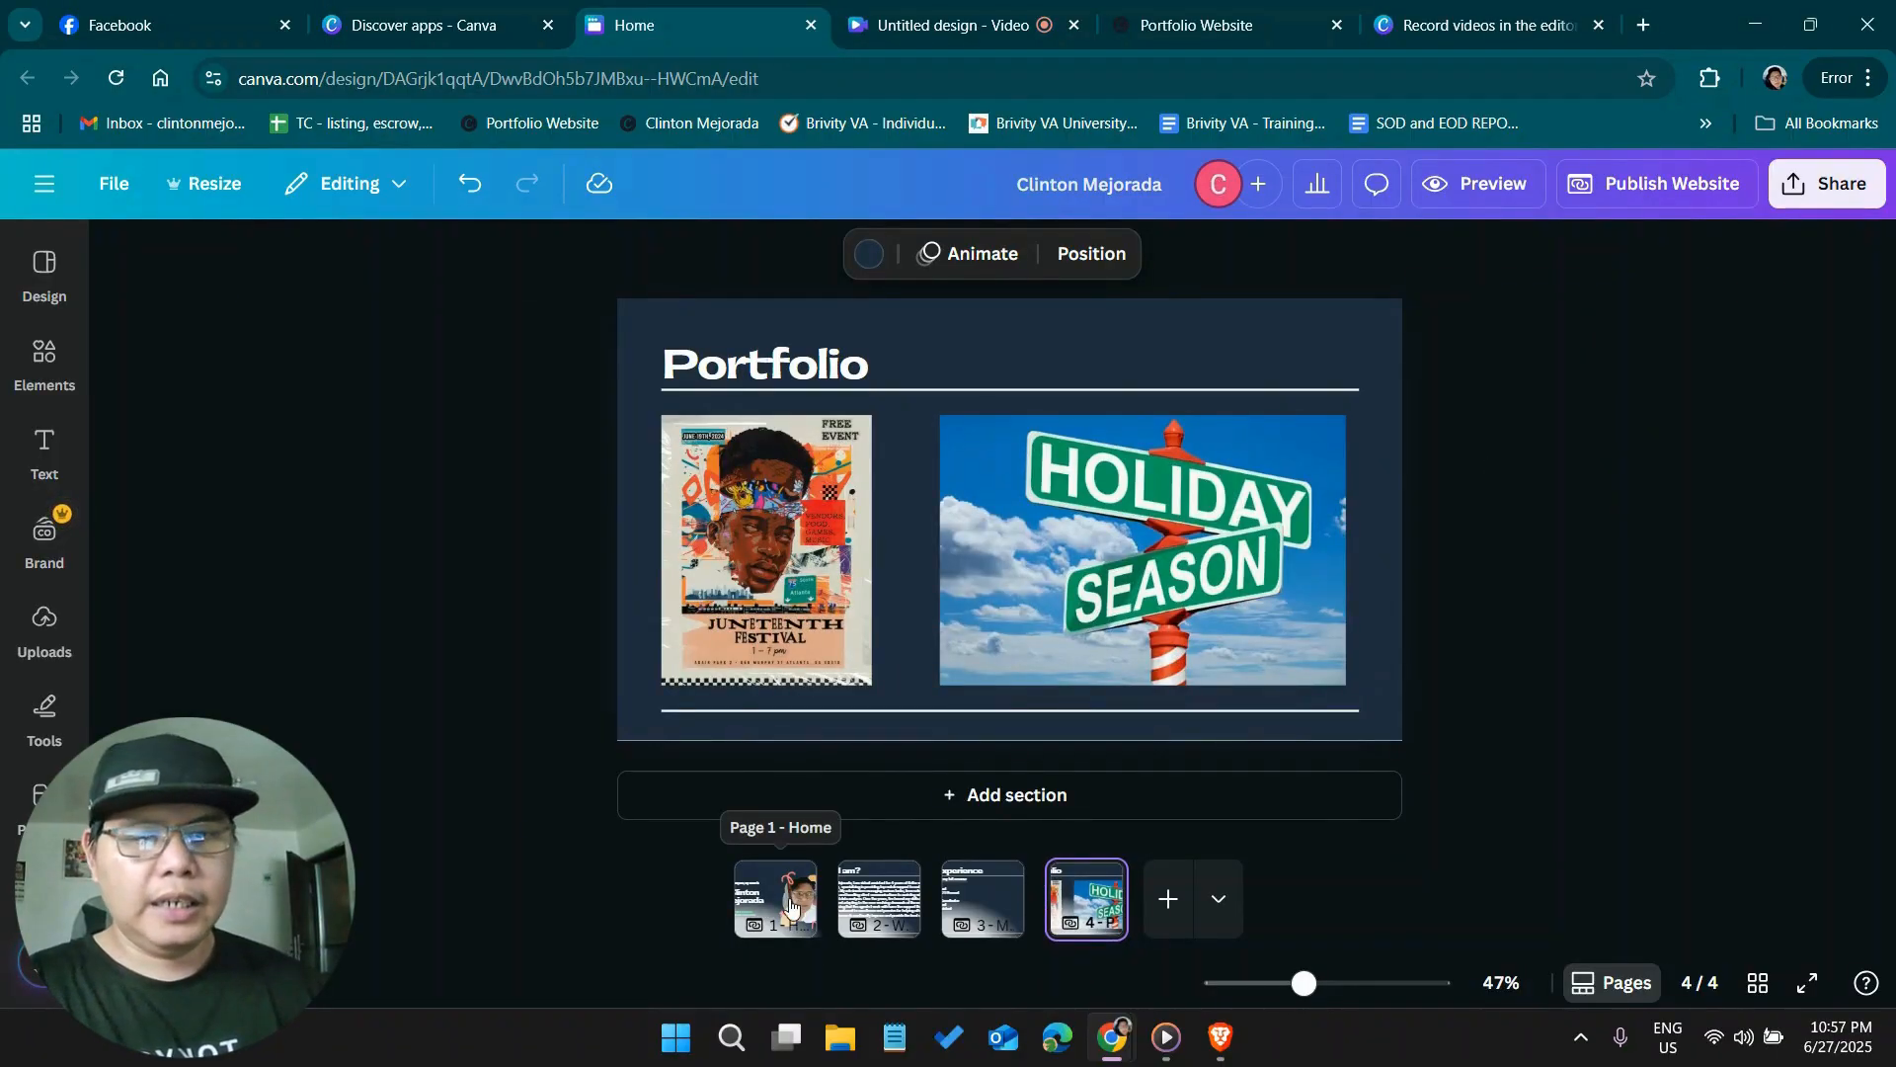
pyautogui.click(782, 906)
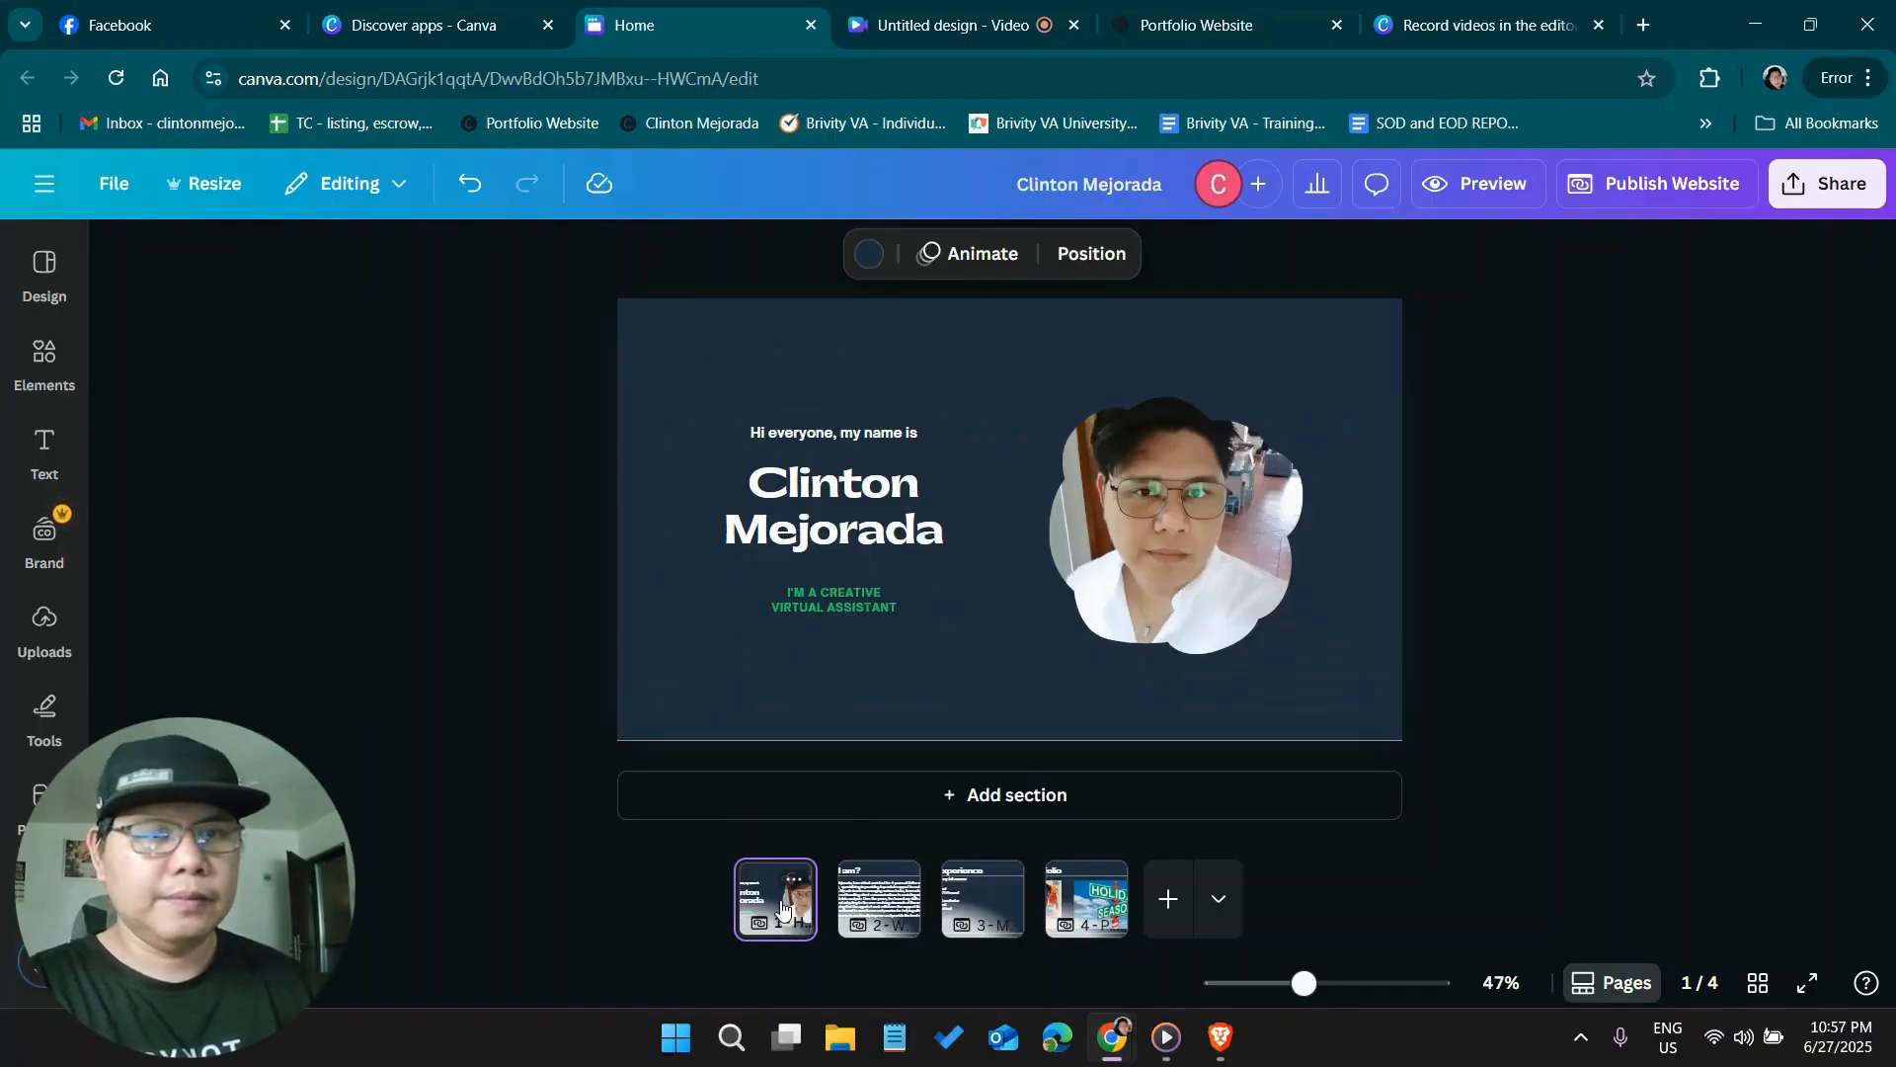
pyautogui.click(975, 259)
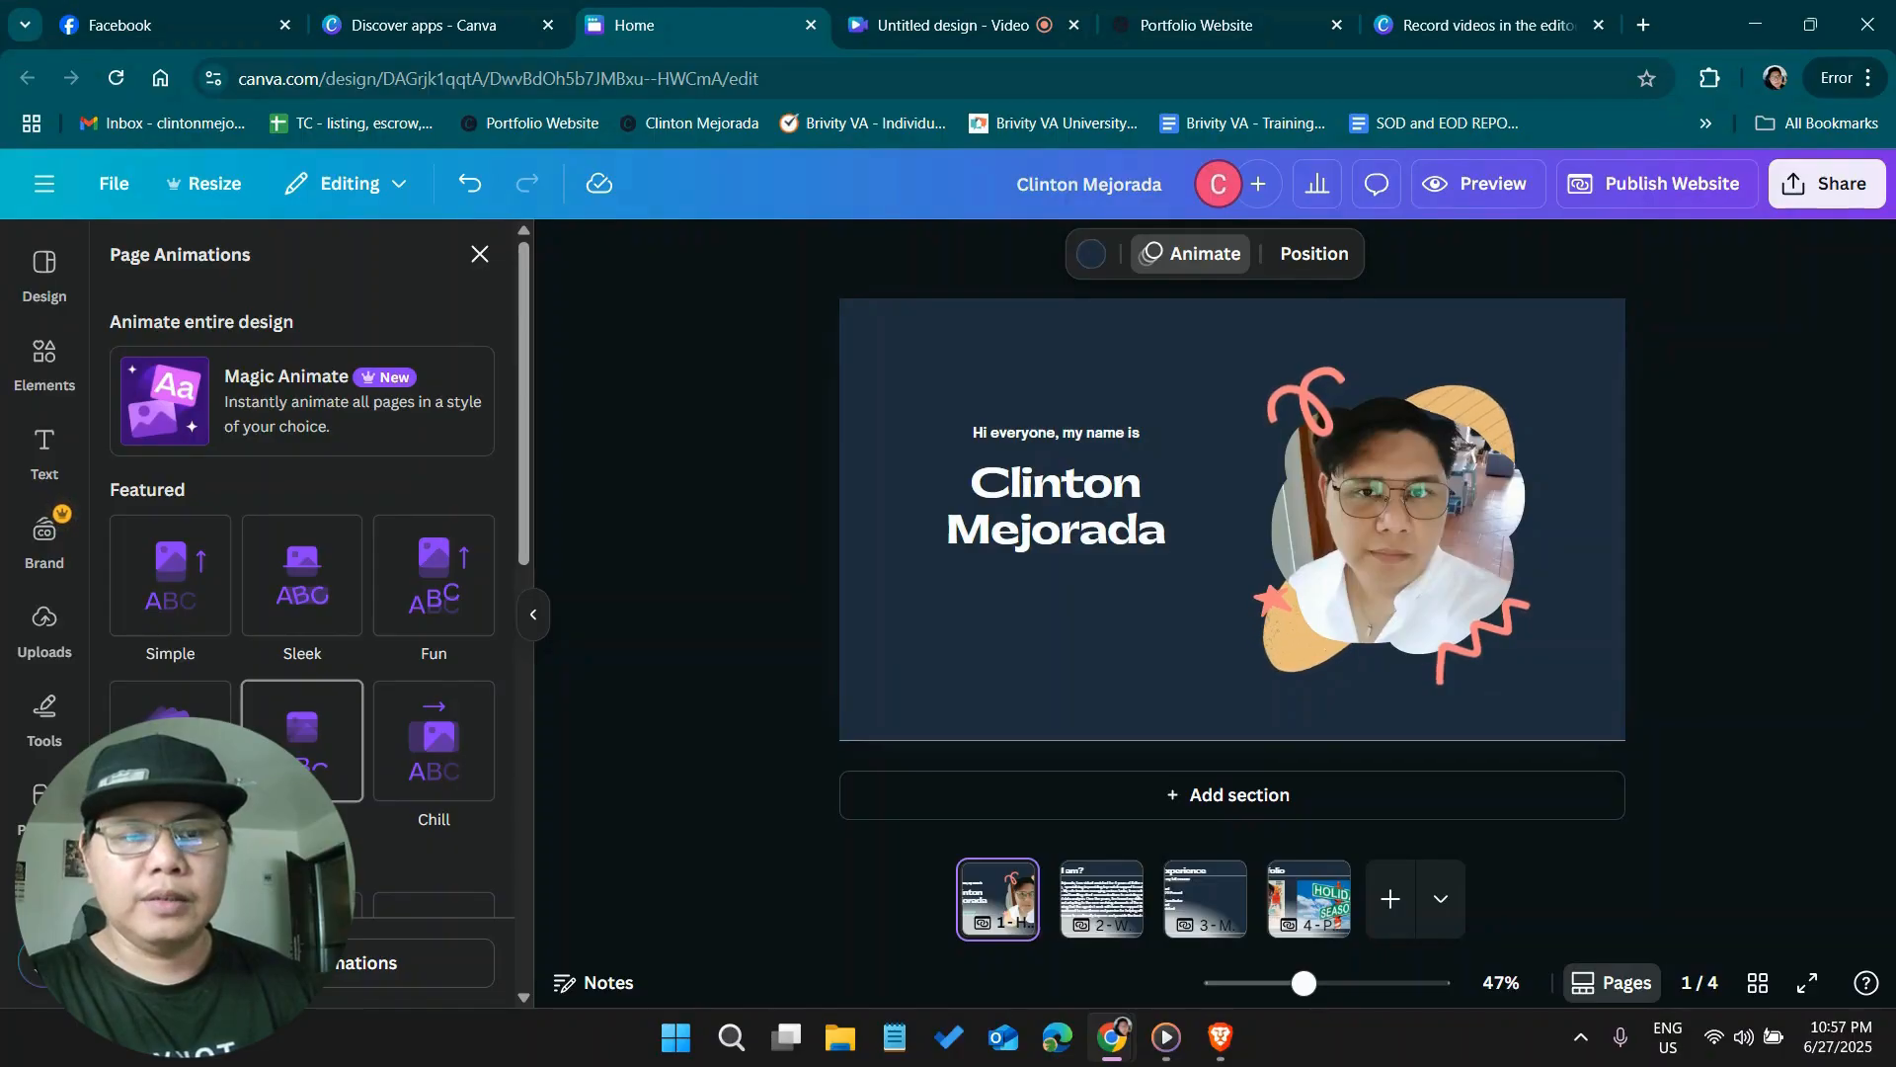
pyautogui.scroll(-1, 302, 692)
pyautogui.click(360, 973)
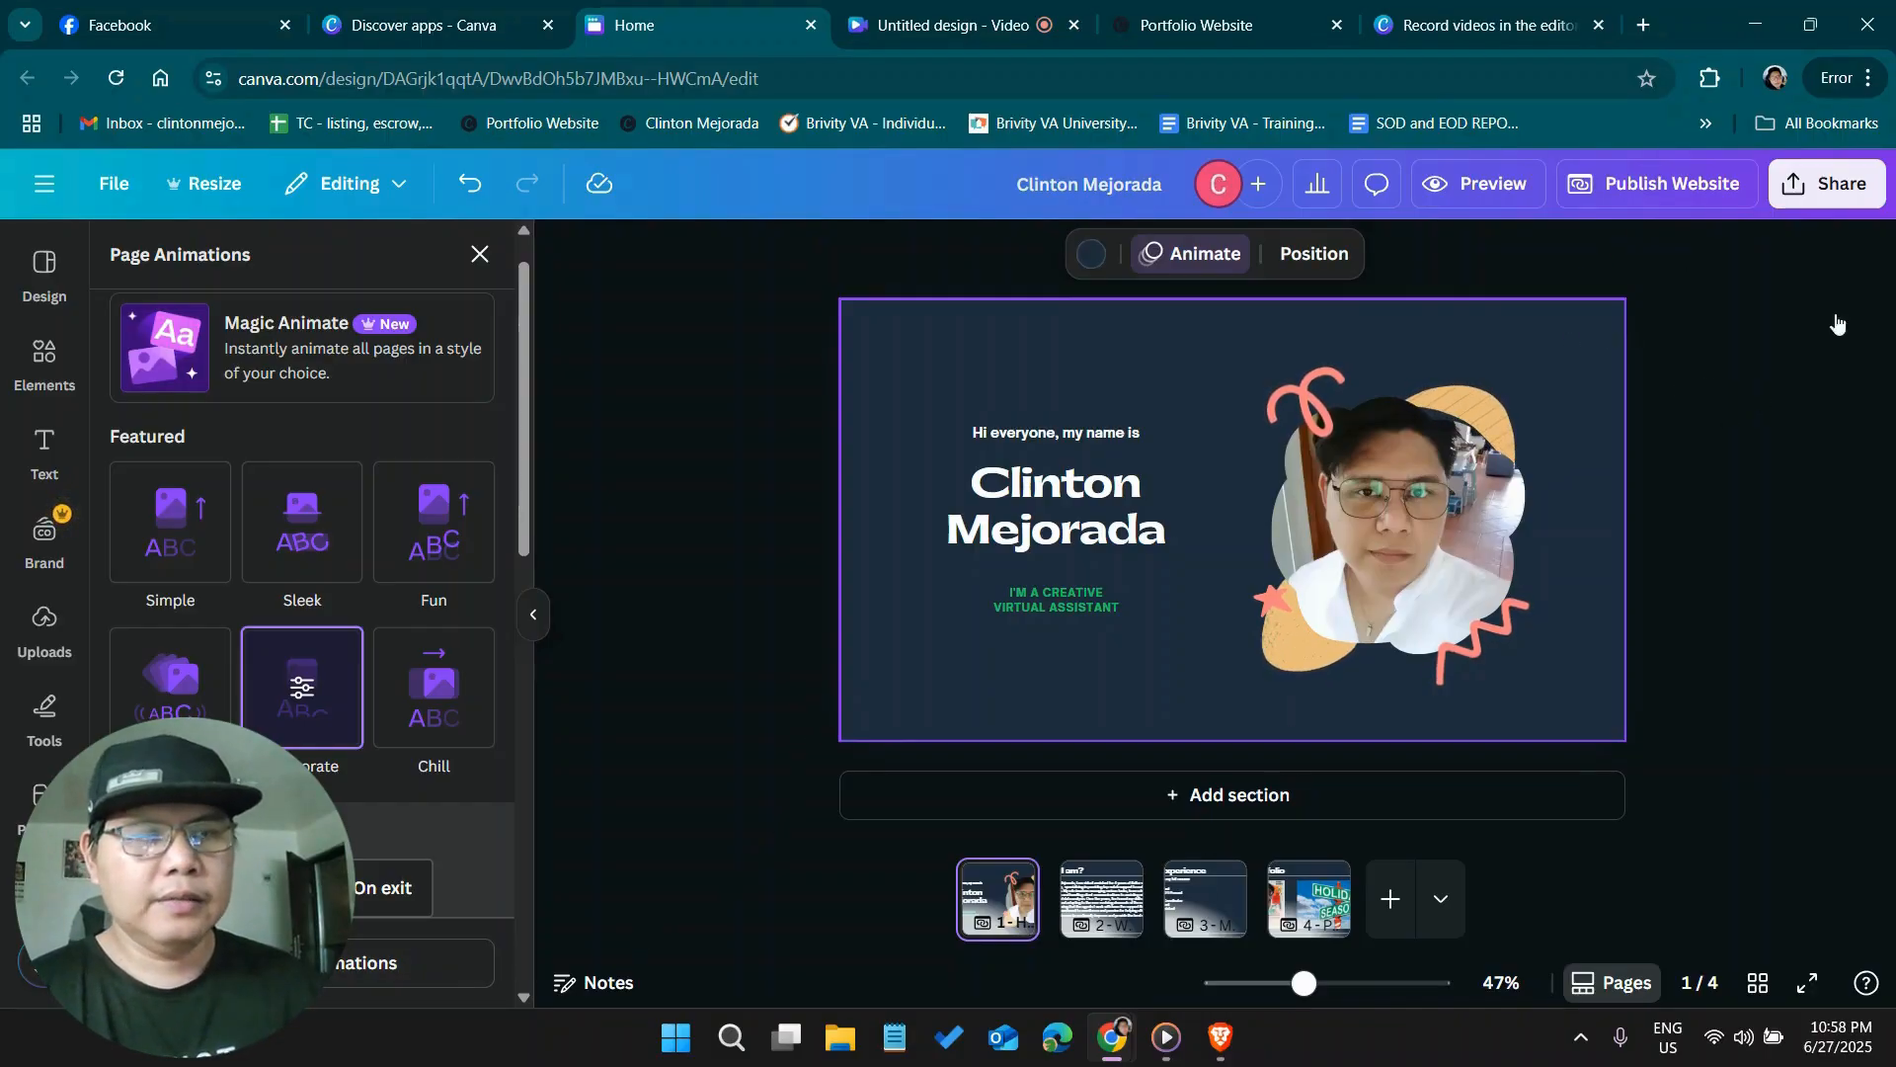
# Republish the website to the same site address and open its live version
pyautogui.click(1705, 198)
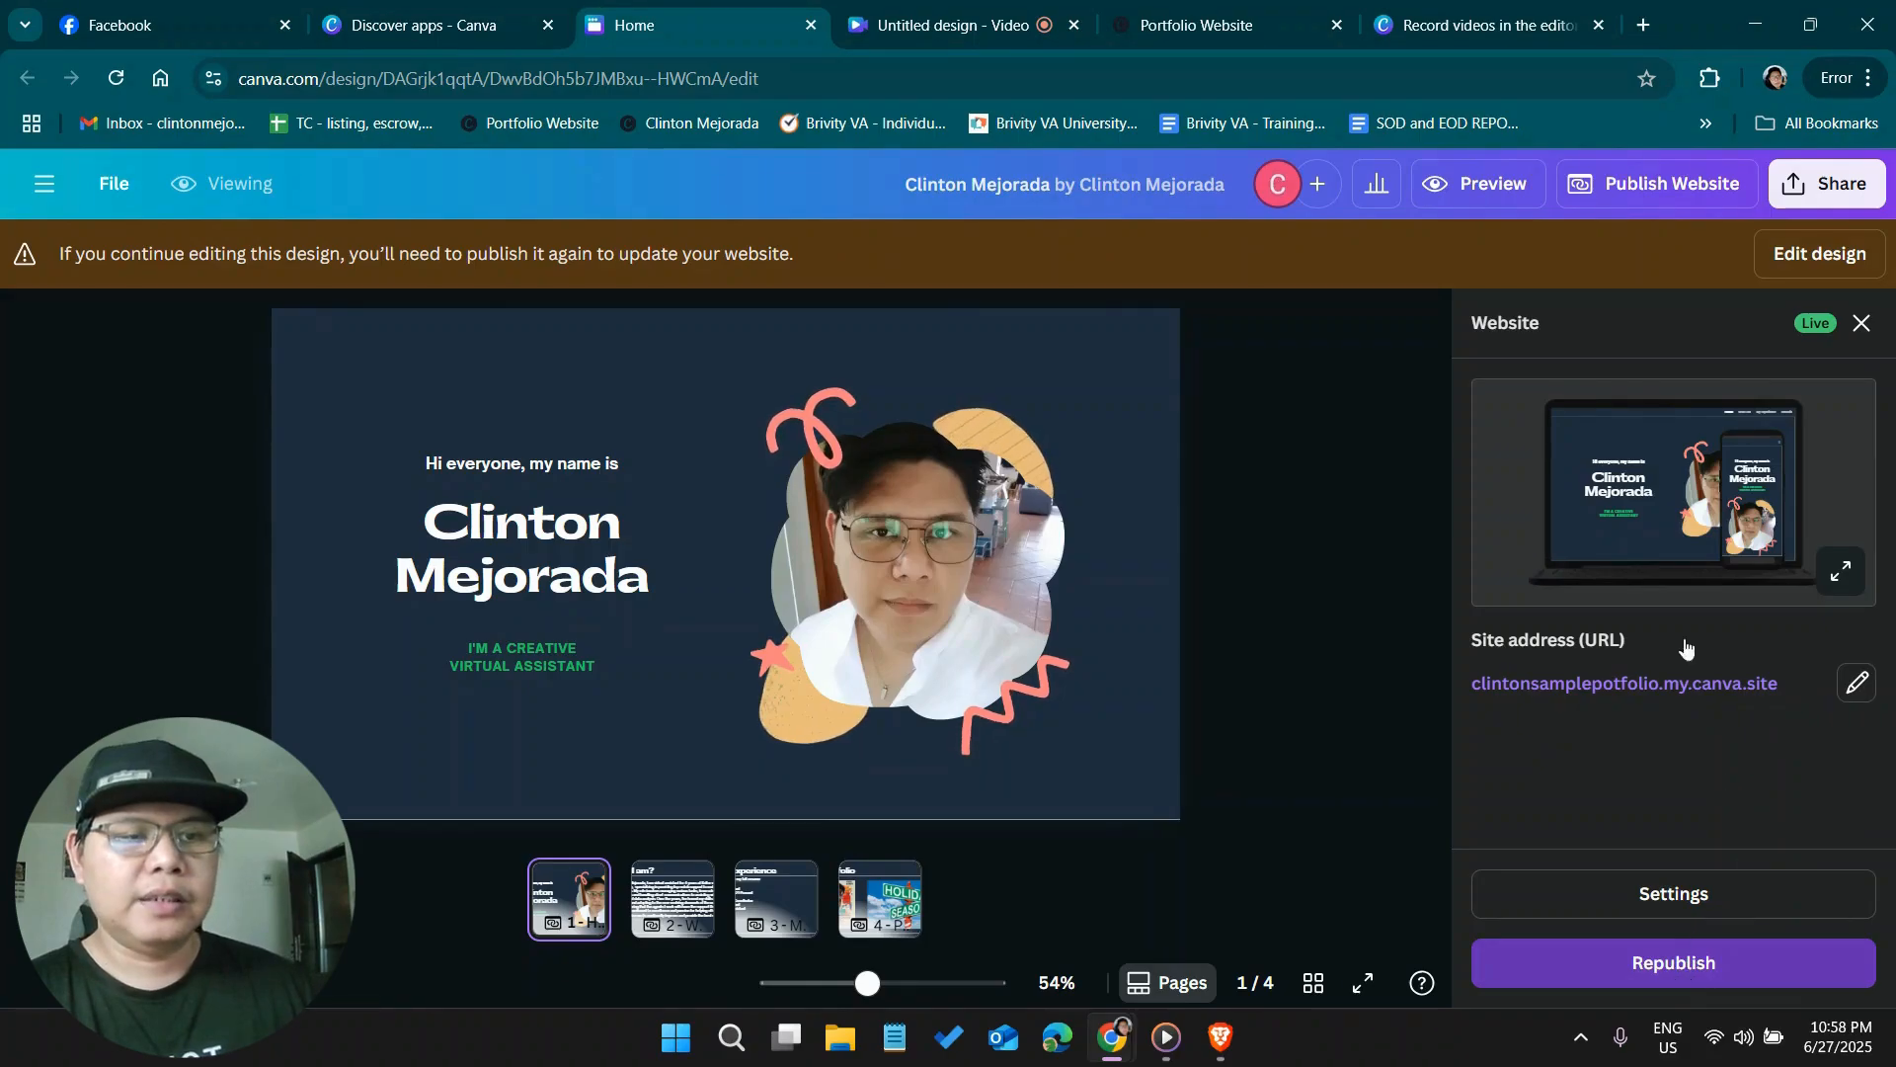
pyautogui.click(1449, 557)
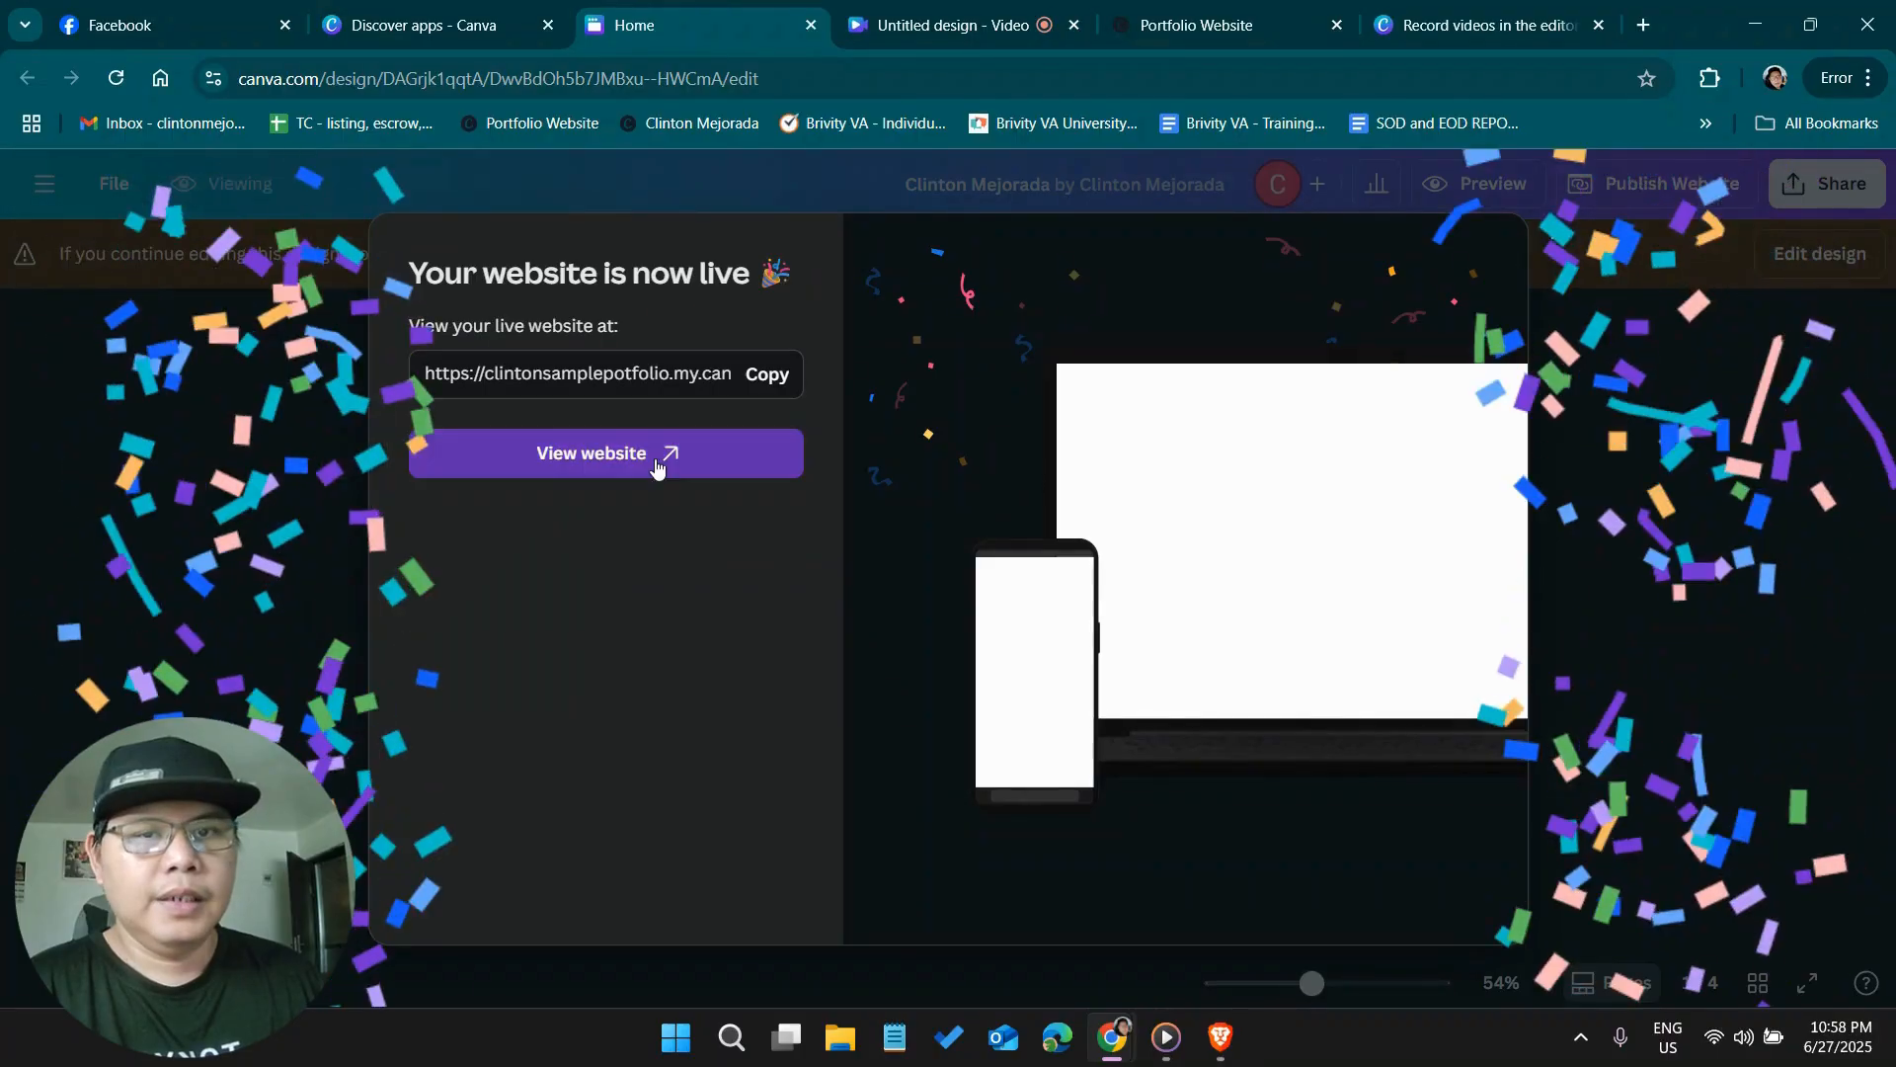
pyautogui.click(662, 458)
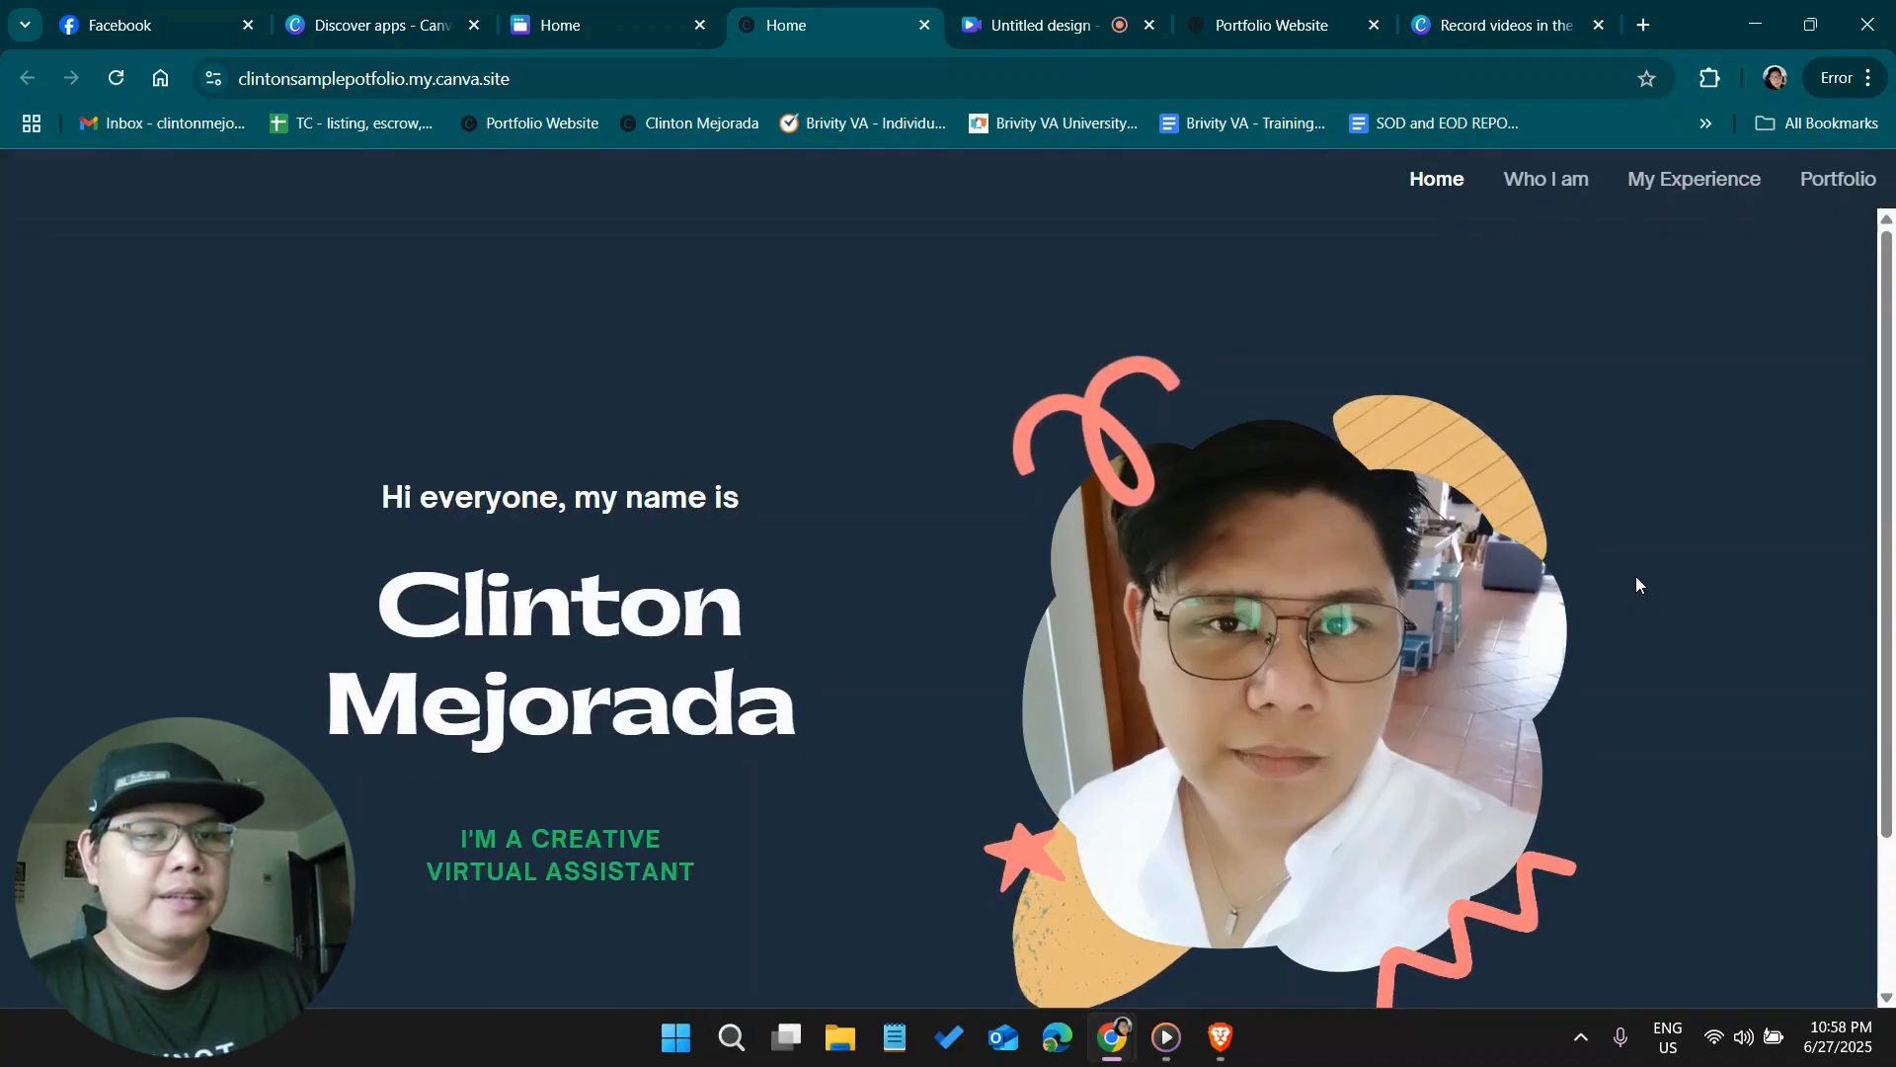
# Review the animations on the live site's Home, Who I am, My Experience and Portfolio sections
pyautogui.scroll(-2, 1667, 652)
pyautogui.scroll(-2, 1667, 647)
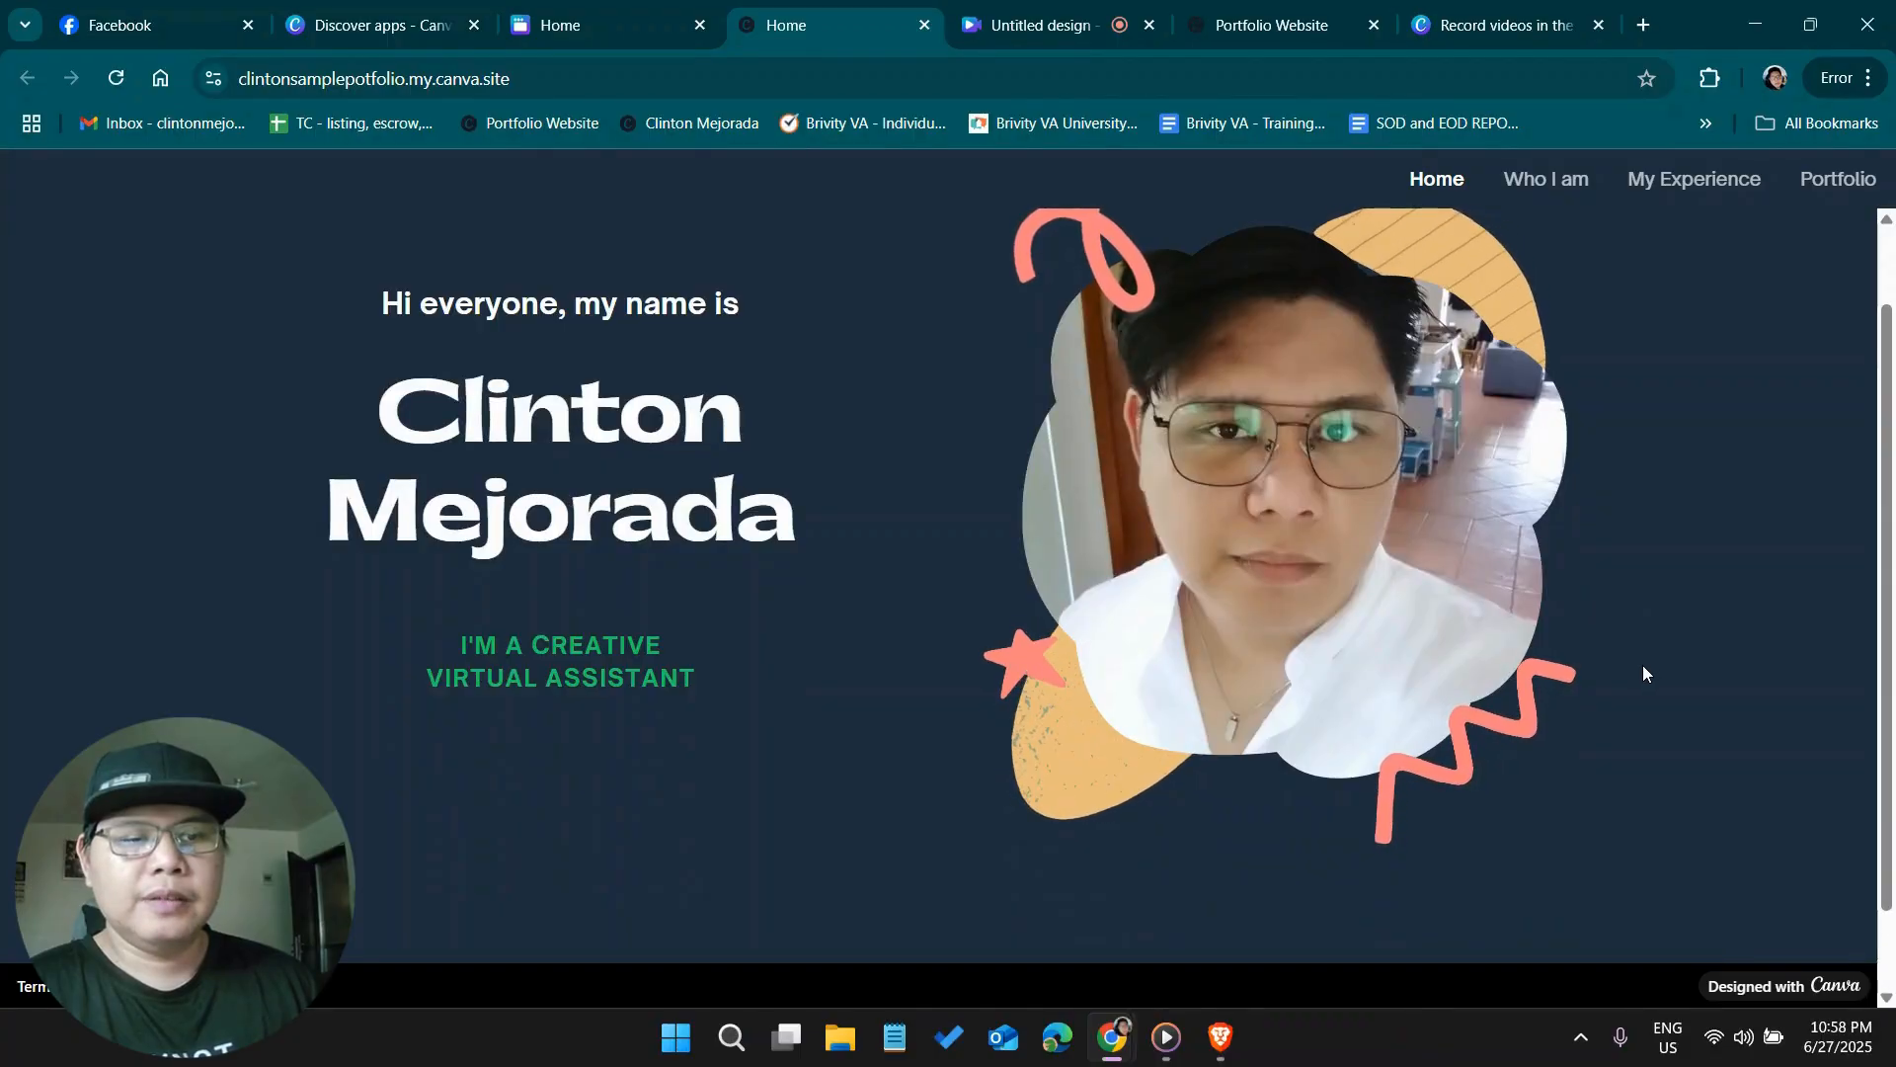
pyautogui.scroll(2, 1642, 668)
pyautogui.scroll(-2, 1640, 668)
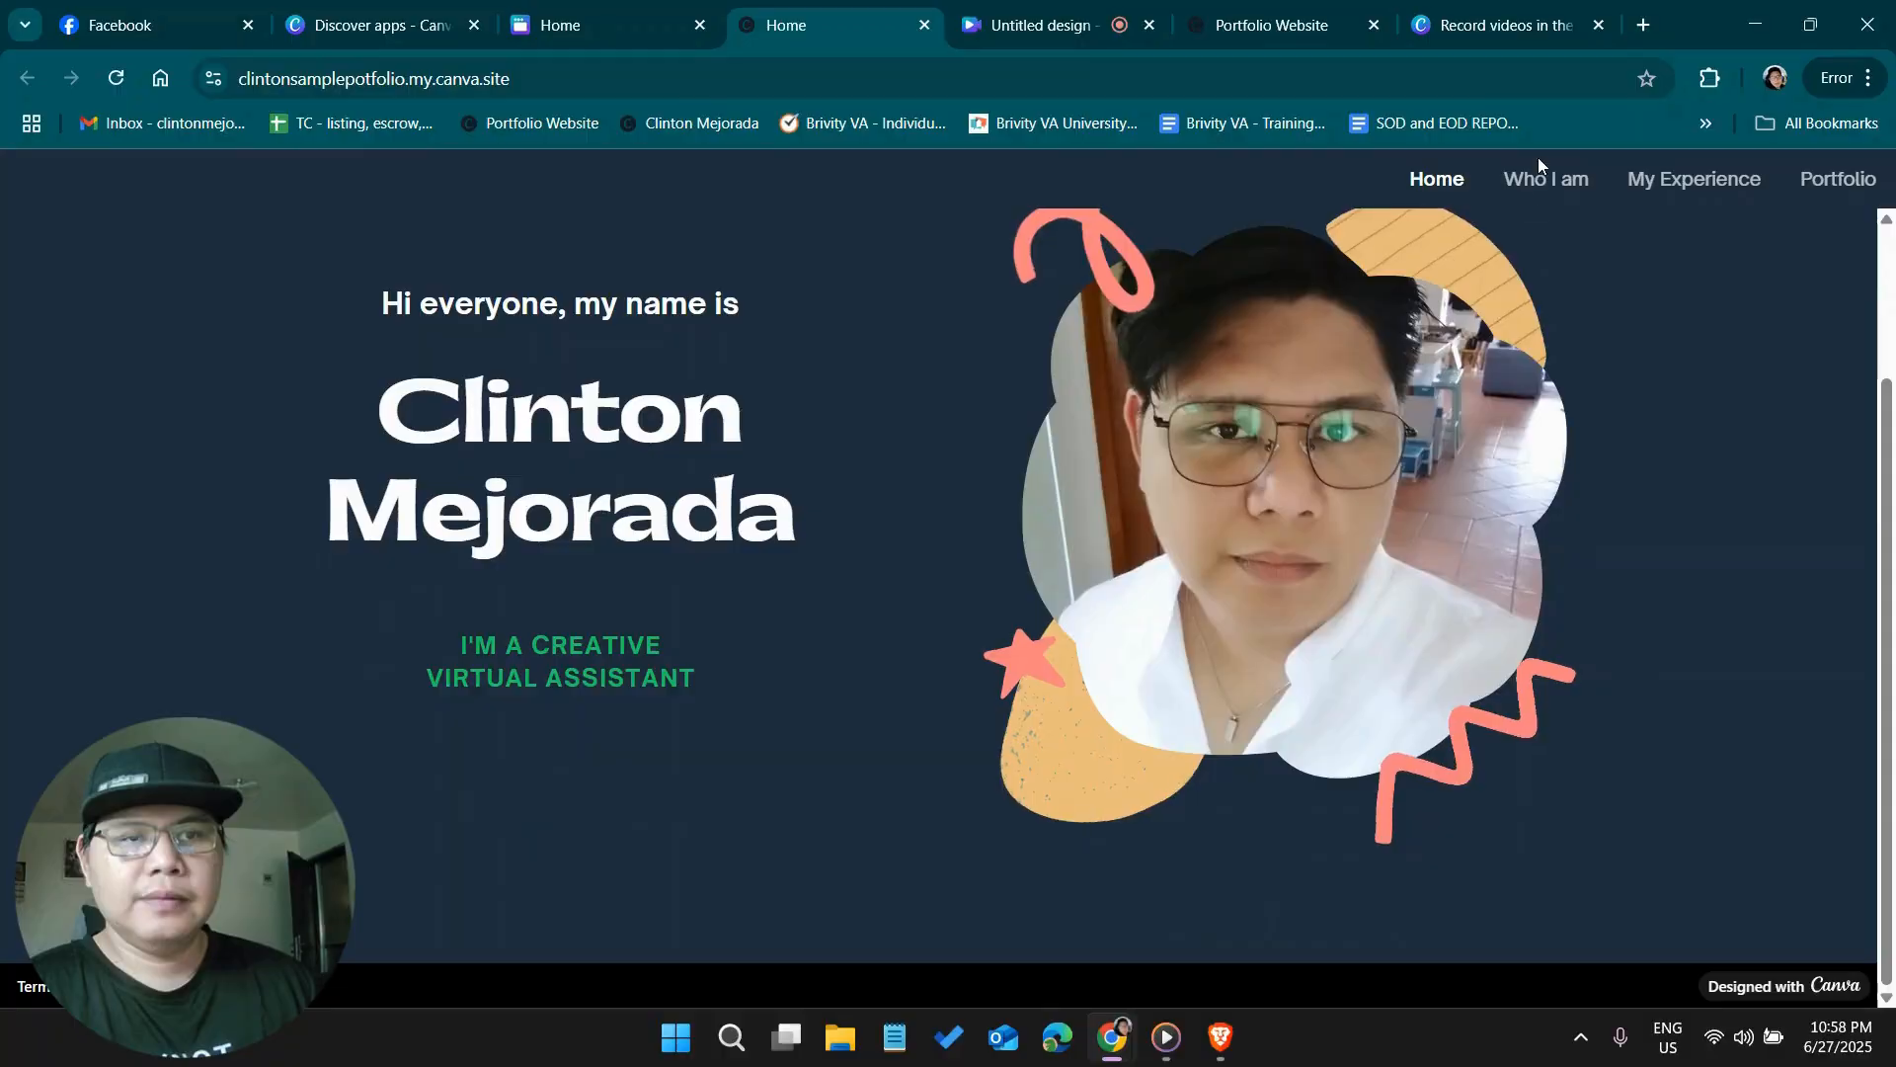
pyautogui.click(1558, 191)
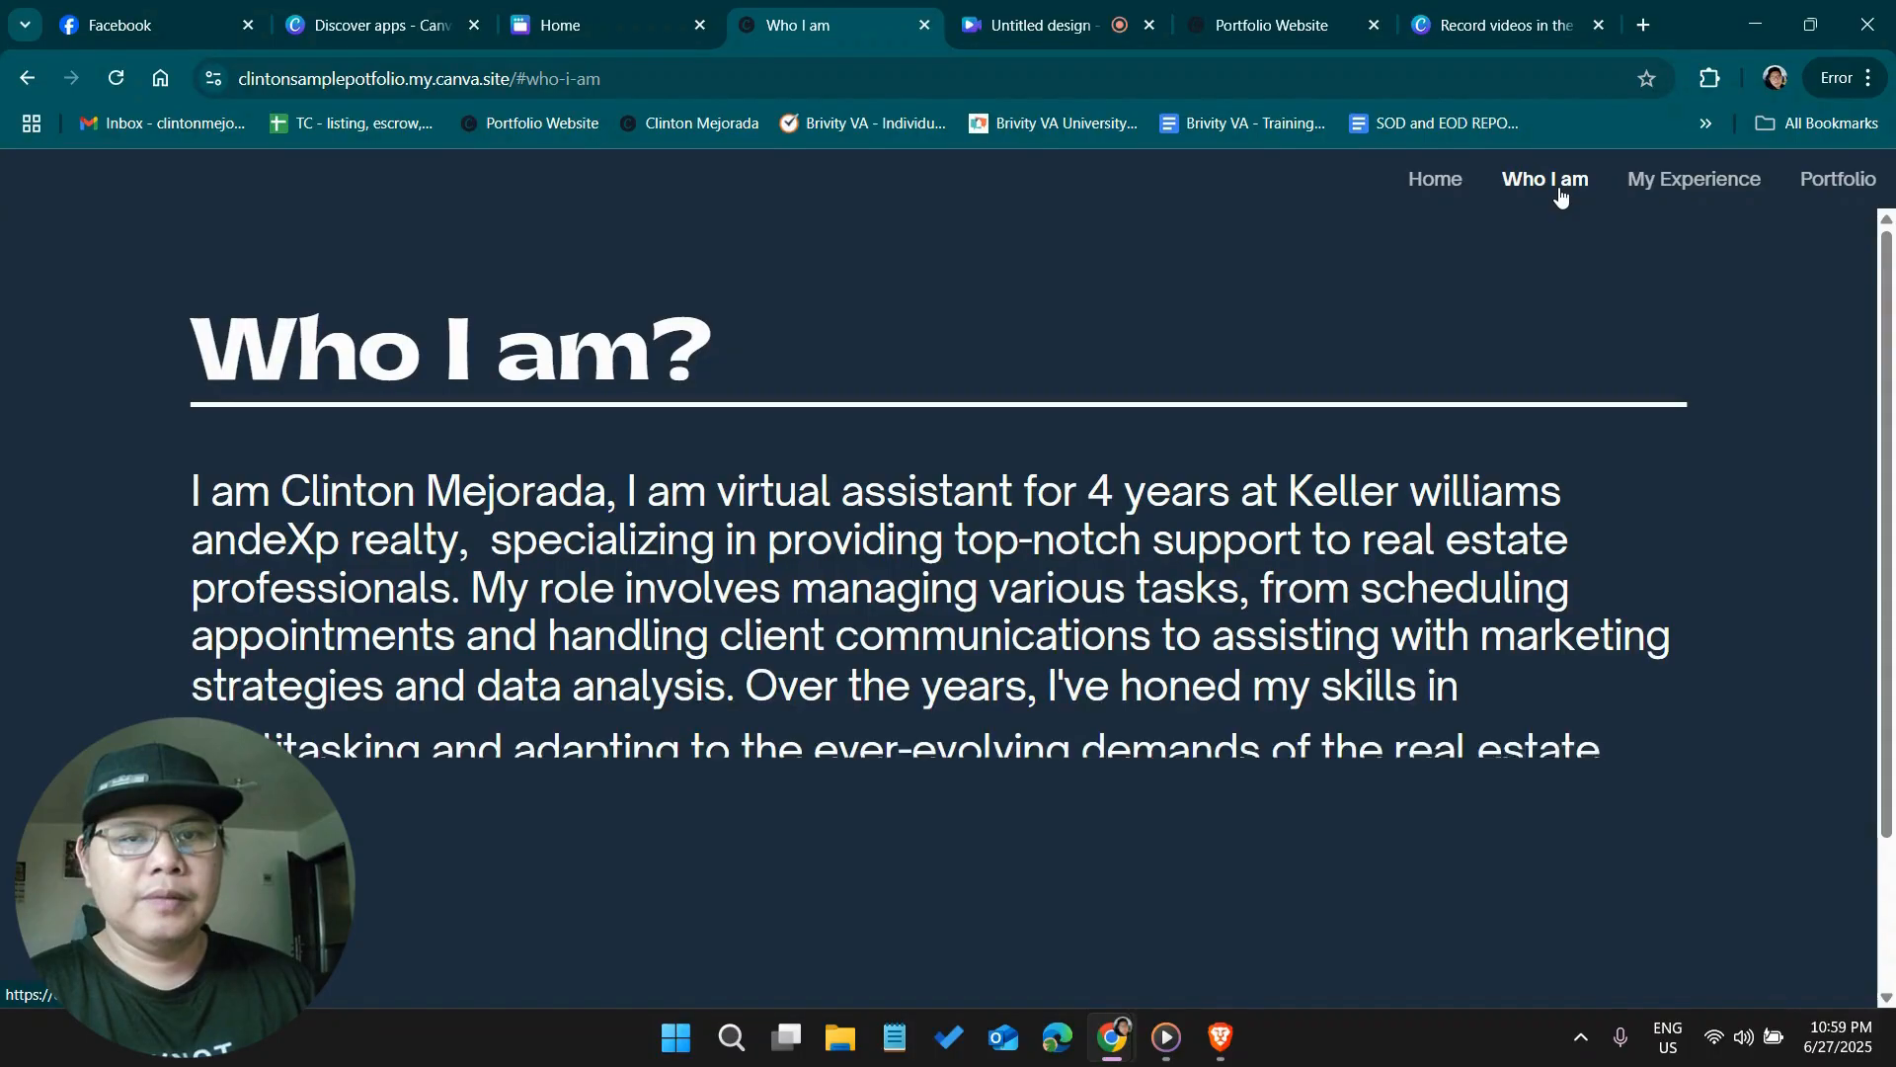
pyautogui.click(1664, 187)
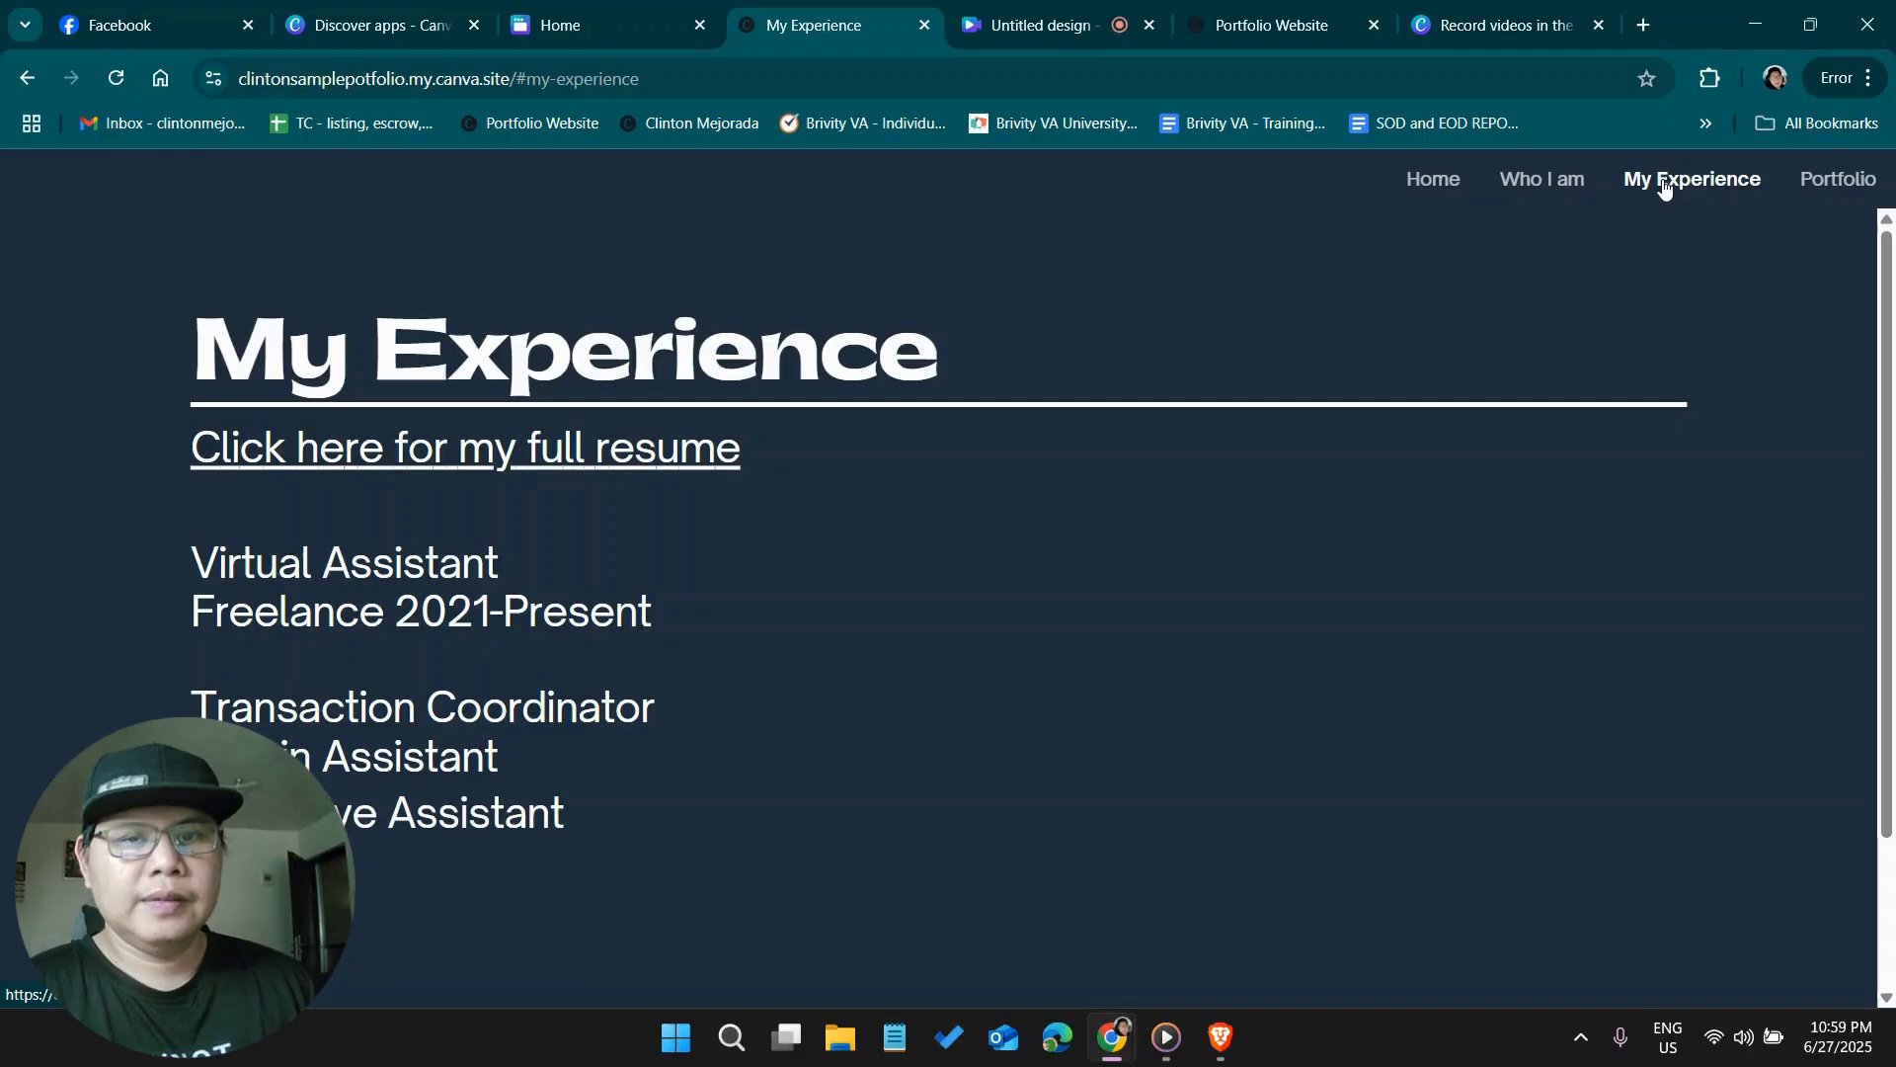
pyautogui.click(1819, 191)
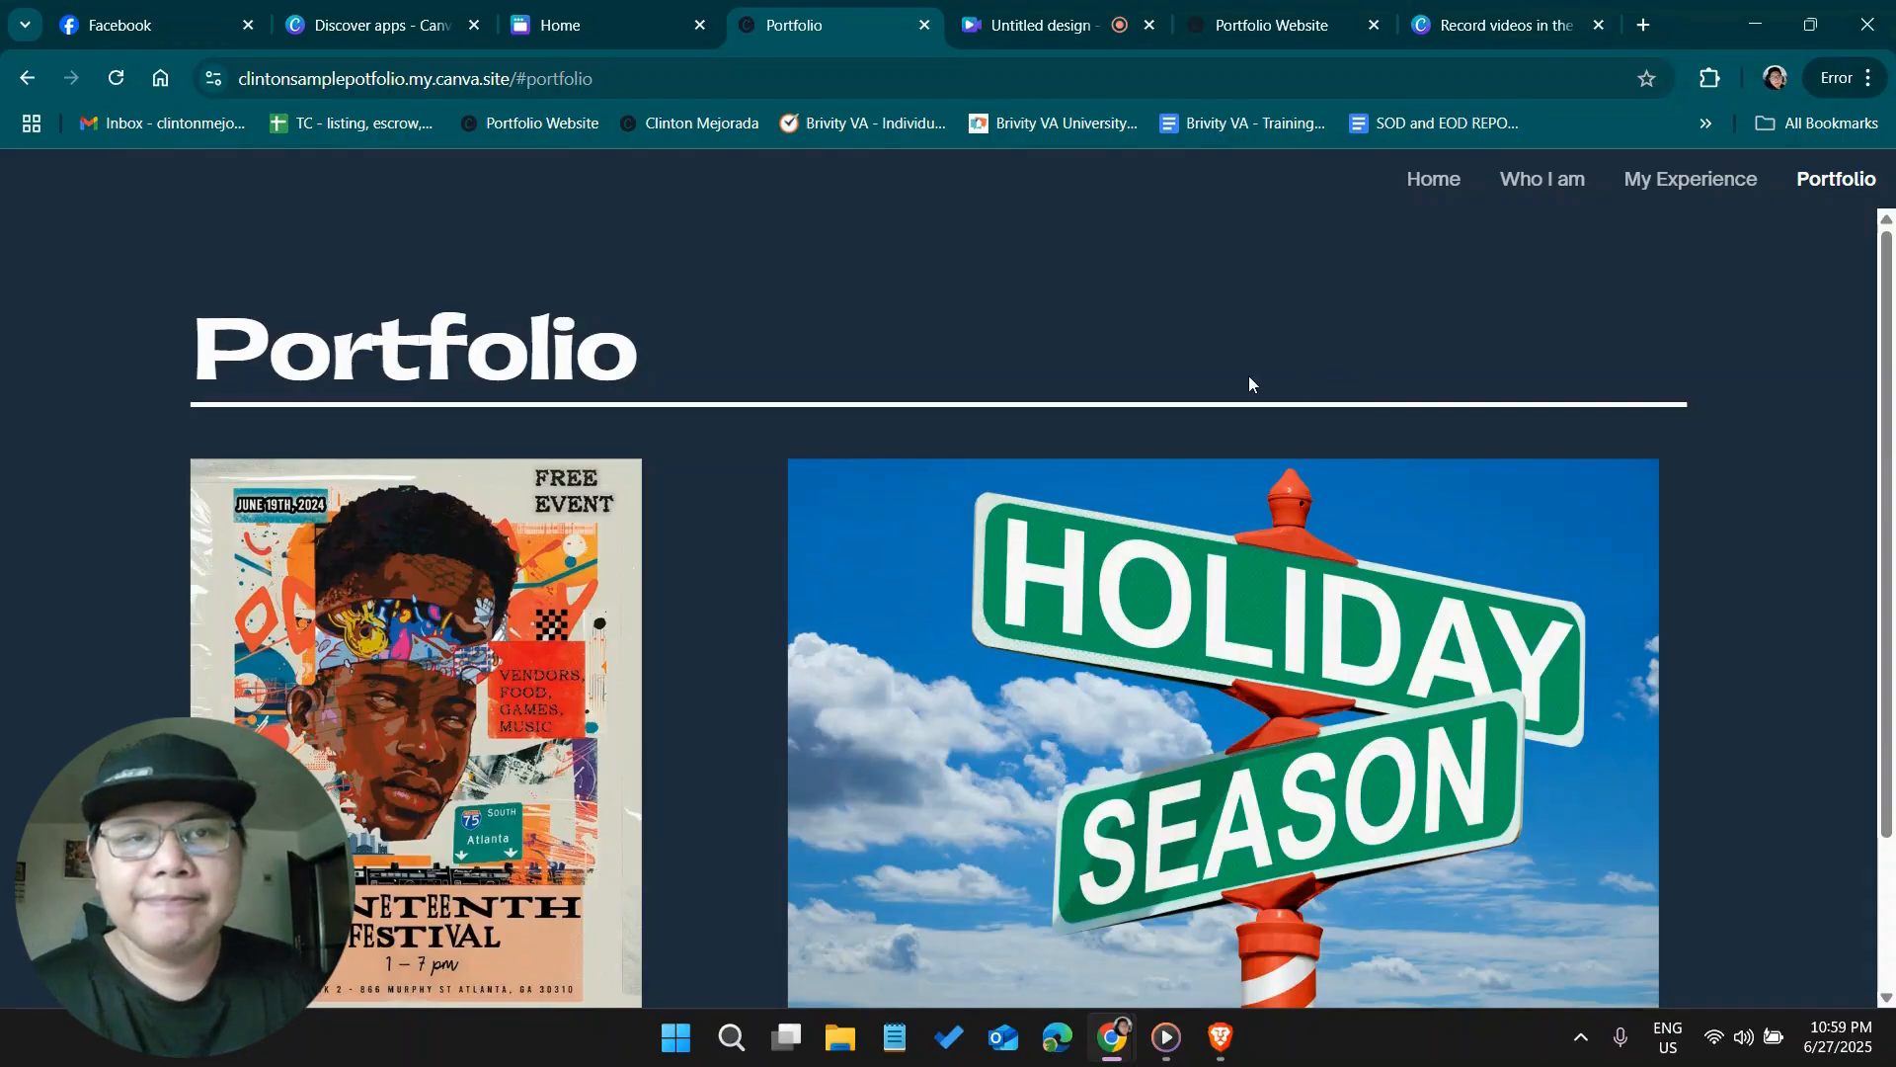
pyautogui.click(986, 8)
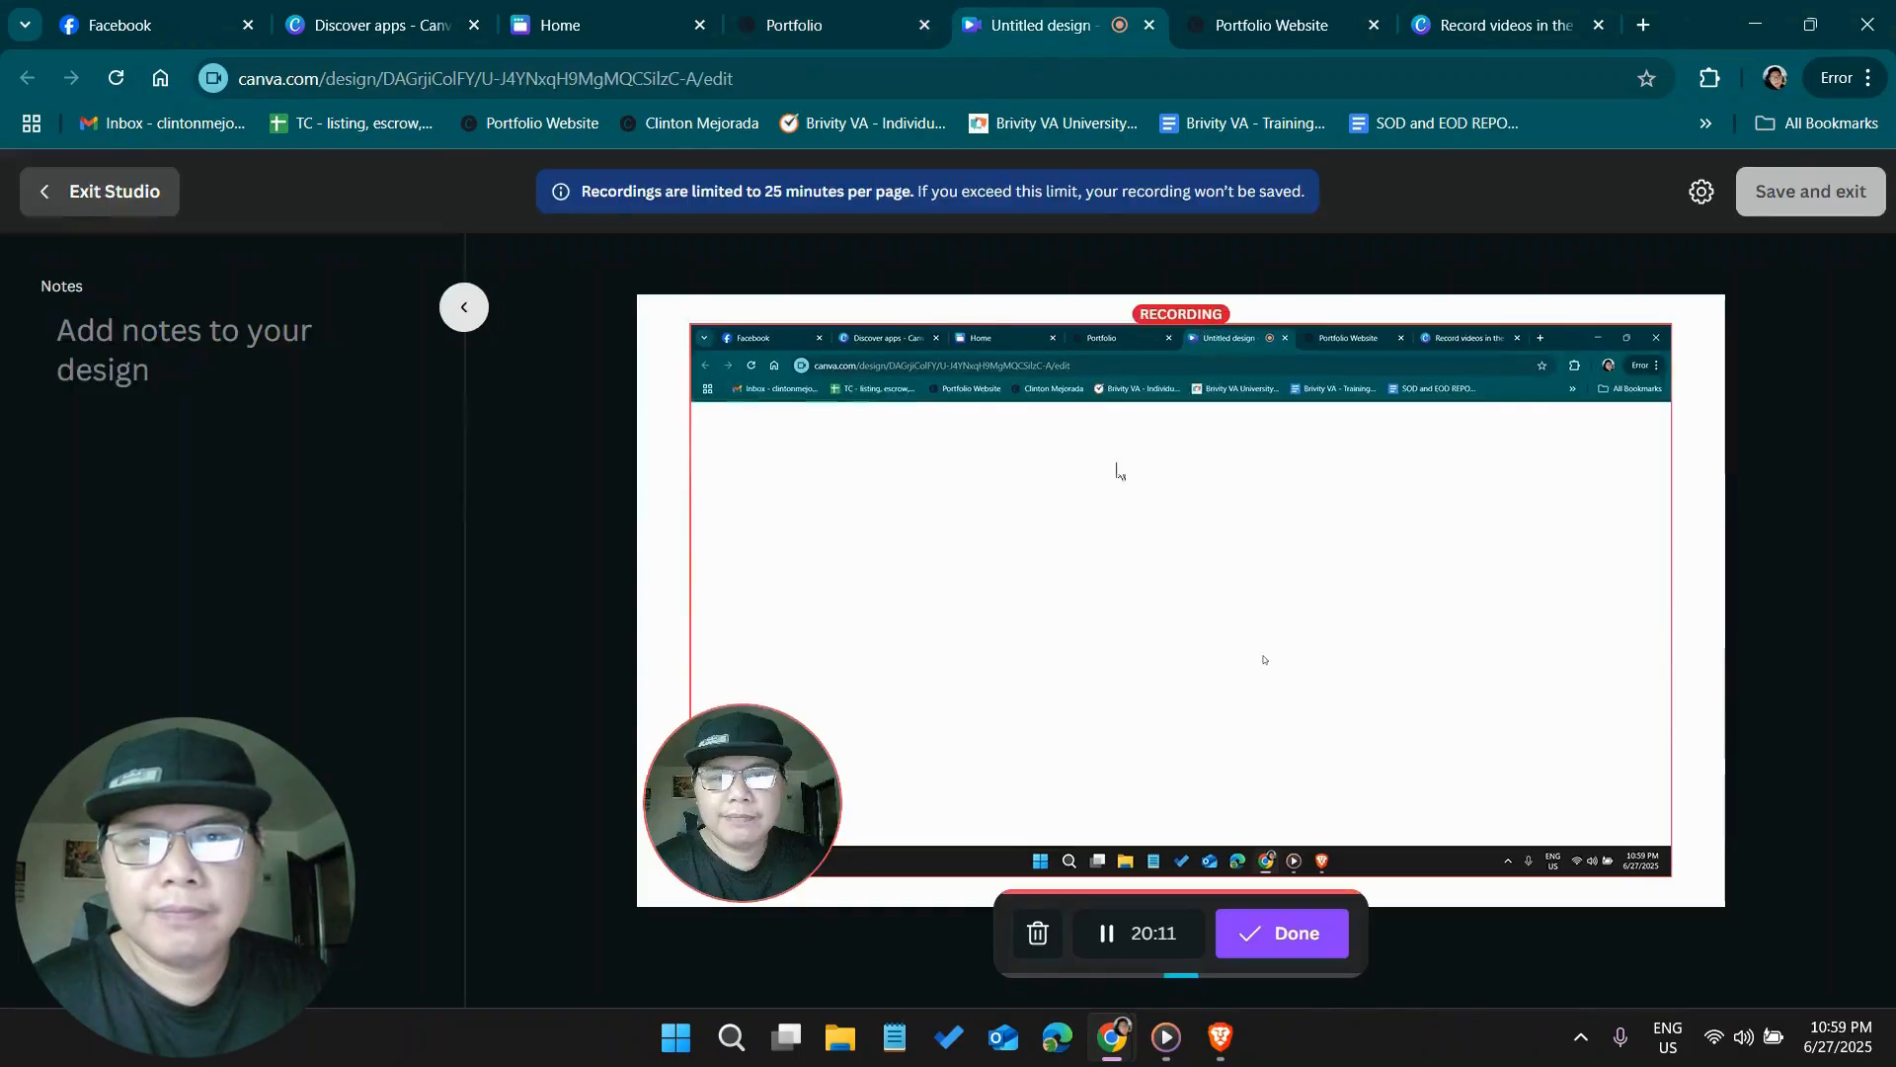